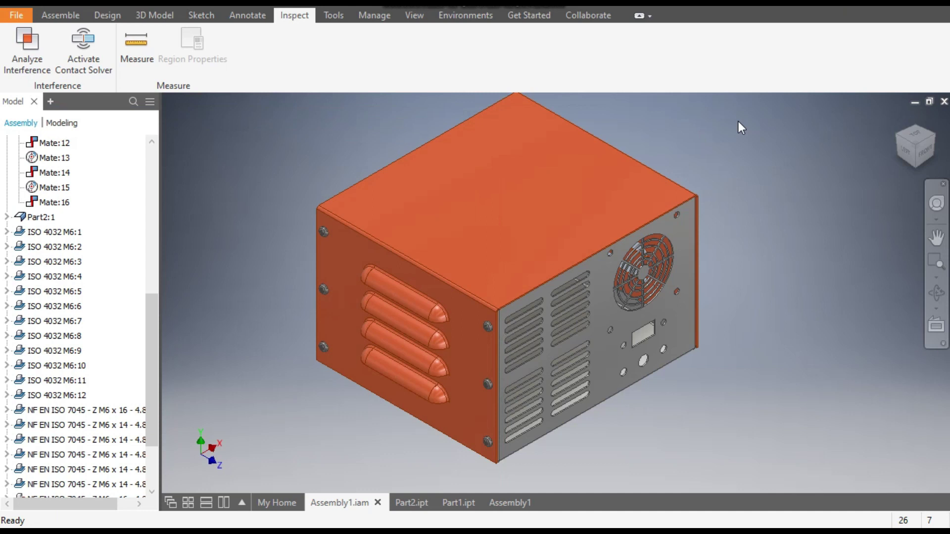
- Open the orange cover and the perforated base from the assembly to examine each part, returning to the assembly
{"action": "left_click", "coordinate": [519, 208]}
{"action": "double_click", "coordinate": [518, 208]}
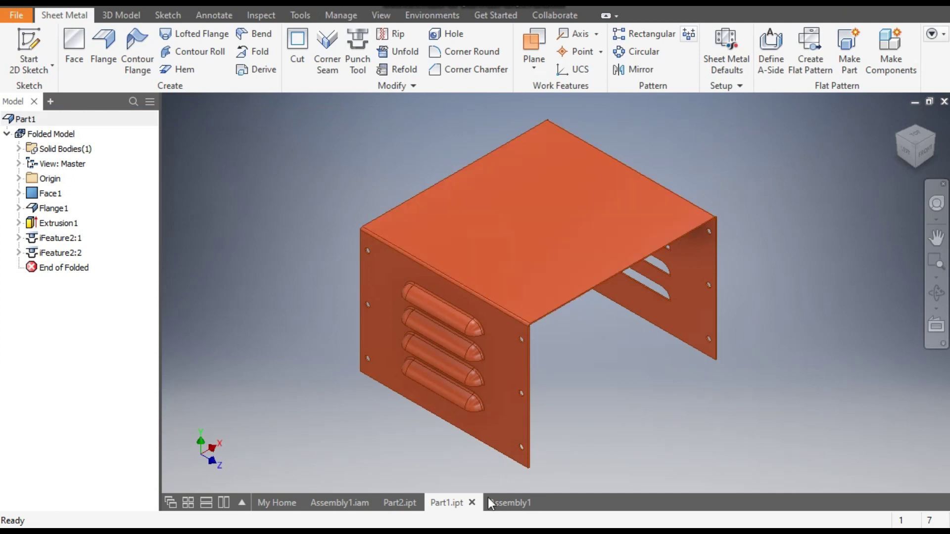
{"action": "left_click", "coordinate": [355, 503]}
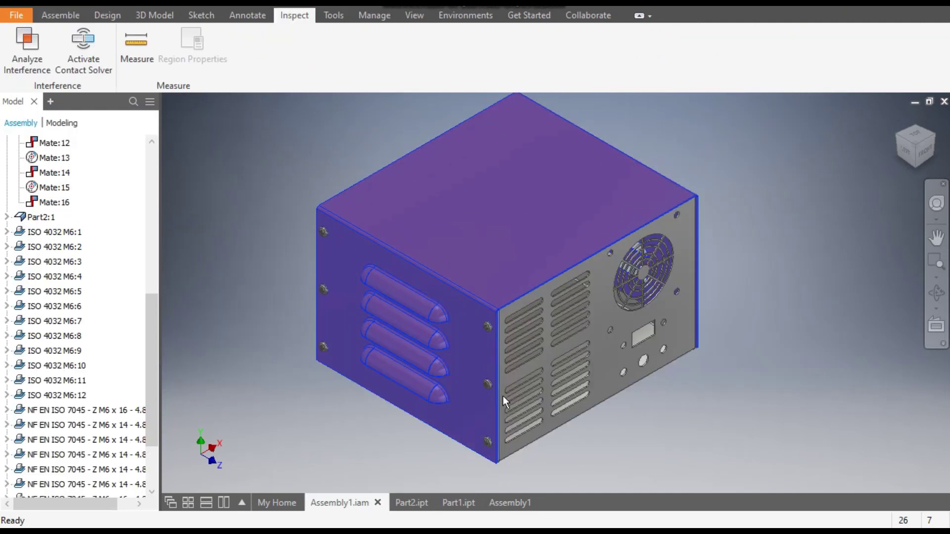
{"action": "left_click", "coordinate": [573, 310]}
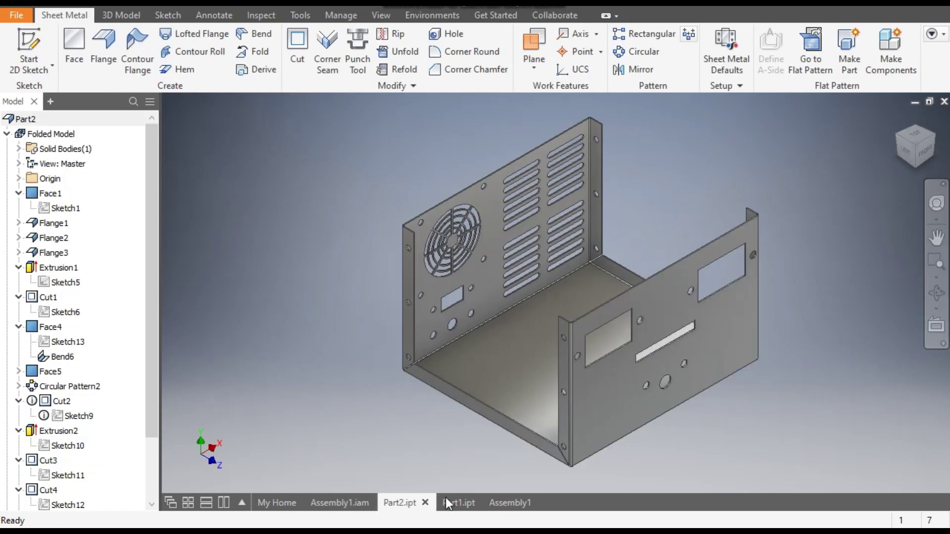
{"action": "left_click", "coordinate": [340, 503]}
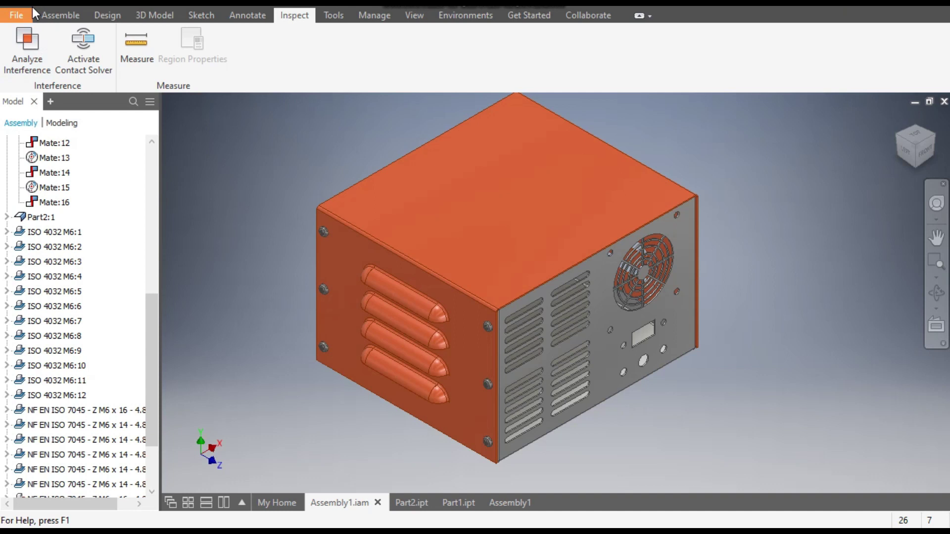
- Create a new part from the metric Sheet Metal (mm).ipt template
{"action": "key", "text": "ctrl+n"}
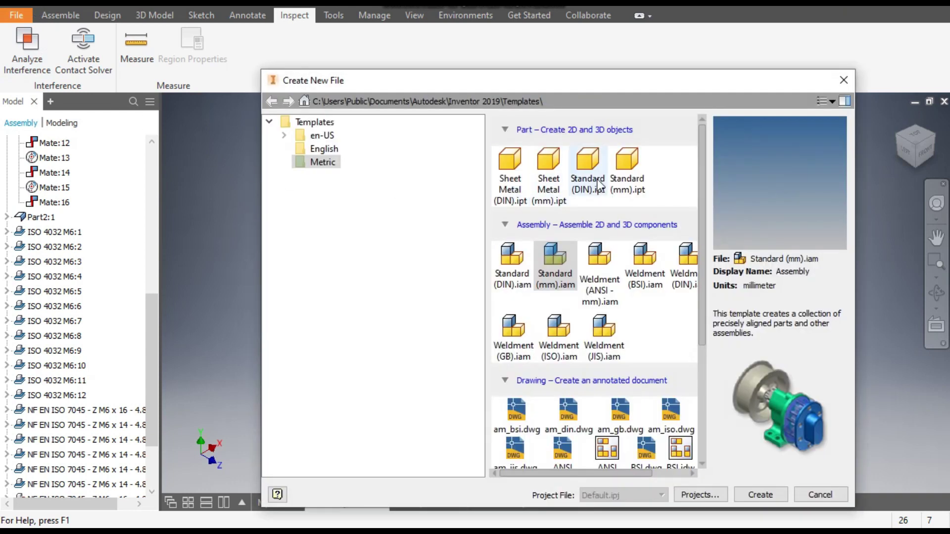
{"action": "left_click", "coordinate": [554, 162]}
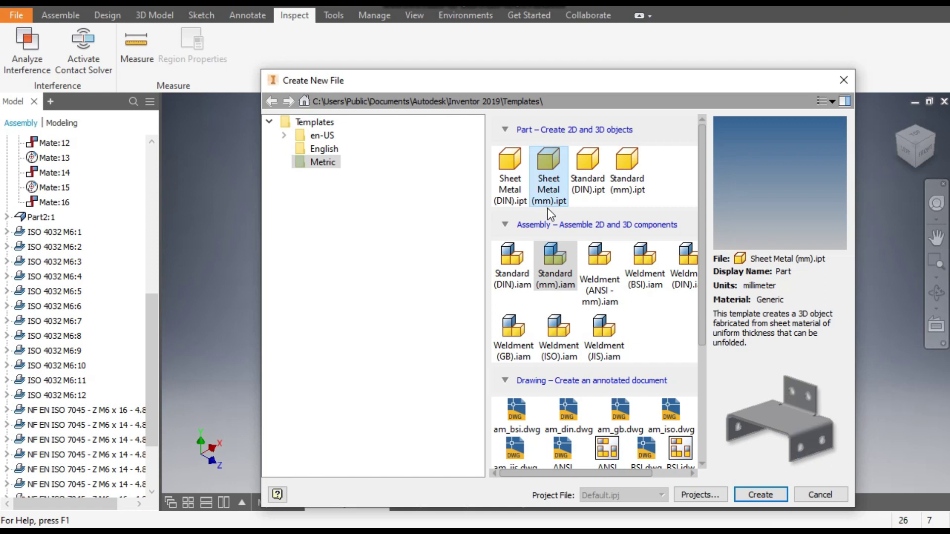
{"action": "left_click", "coordinate": [758, 496]}
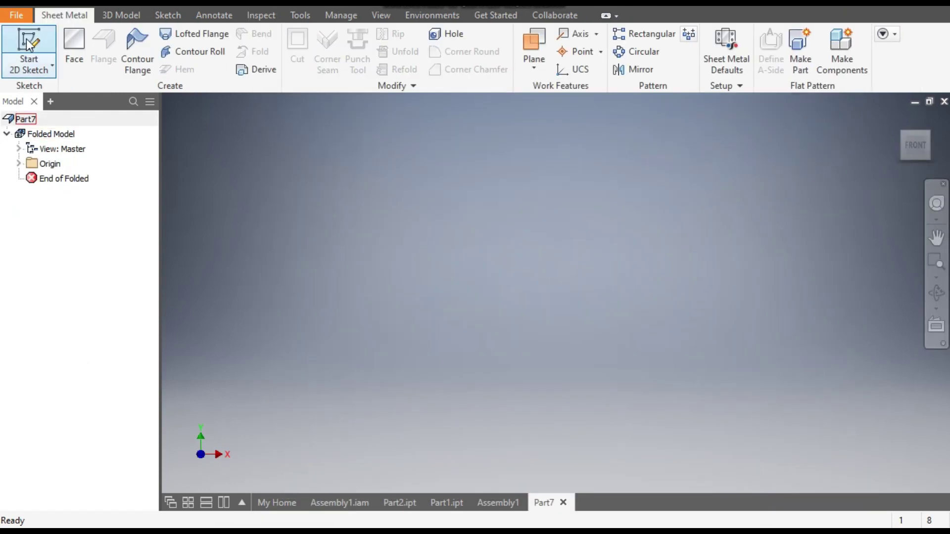
- Start a sketch on the horizontal XZ plane and draw a two-point center rectangle about 264 by 208 mm, centred on the origin
{"action": "left_click", "coordinate": [28, 44]}
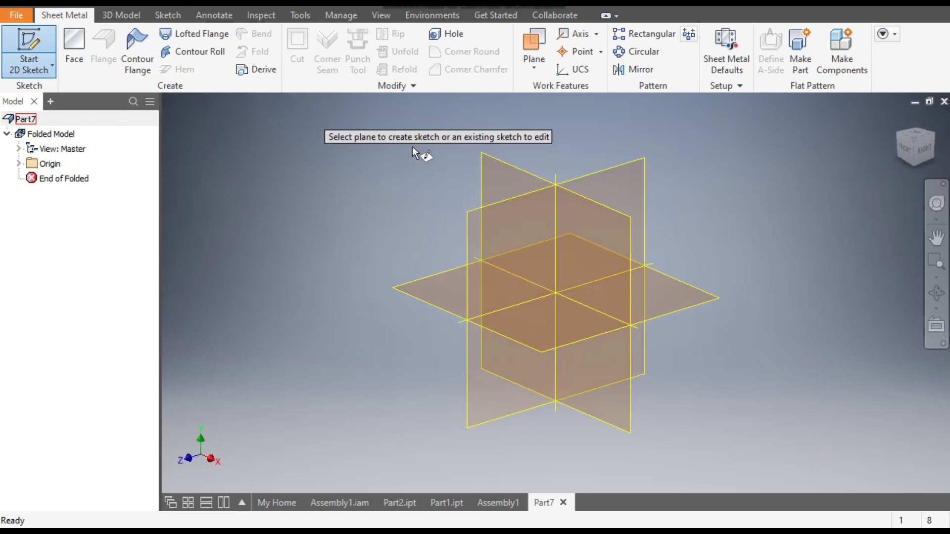
{"action": "left_click", "coordinate": [450, 280]}
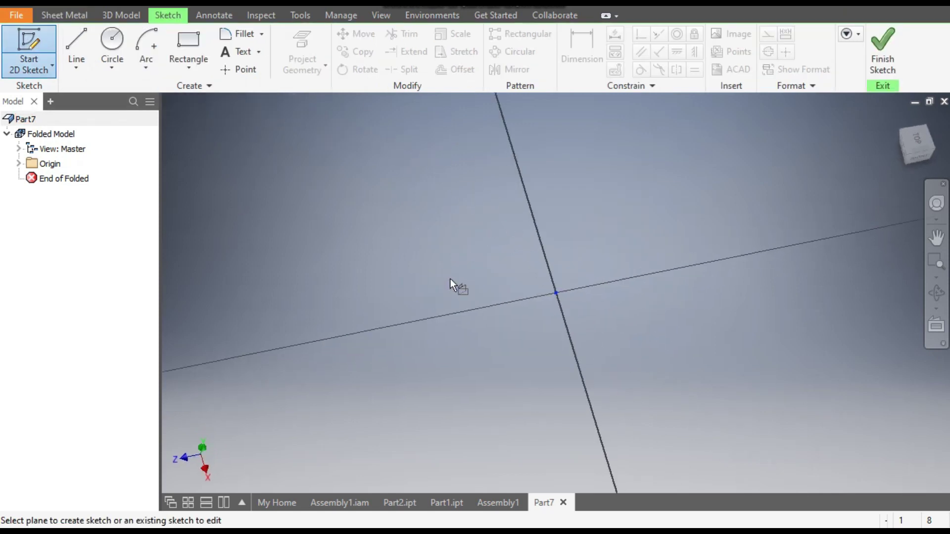
{"action": "left_click", "coordinate": [934, 122]}
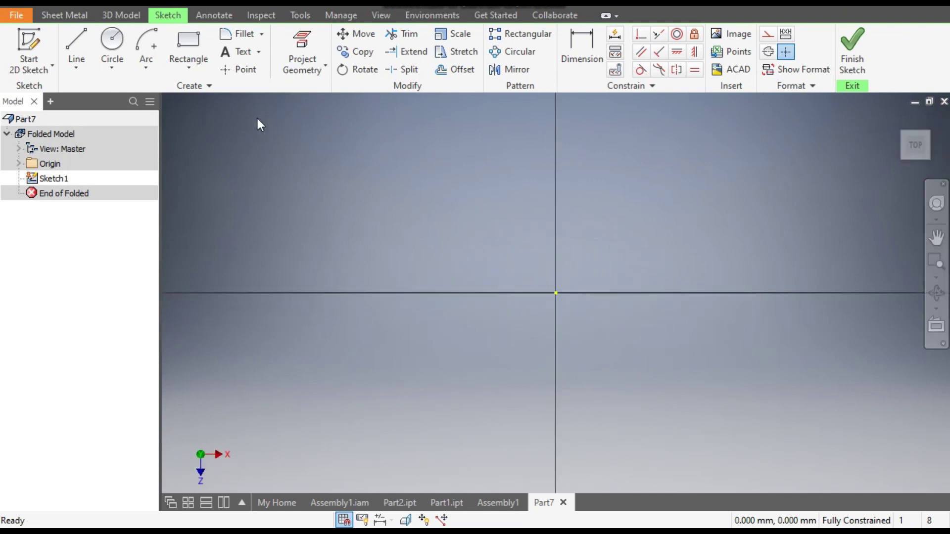
{"action": "left_click", "coordinate": [182, 64]}
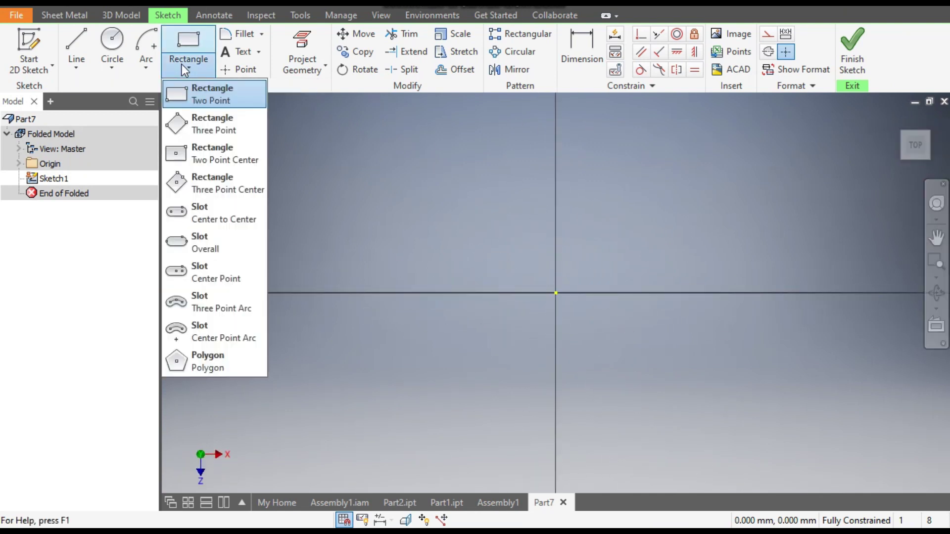
{"action": "left_click", "coordinate": [229, 156]}
{"action": "left_click", "coordinate": [555, 293]}
{"action": "left_click", "coordinate": [705, 175]}
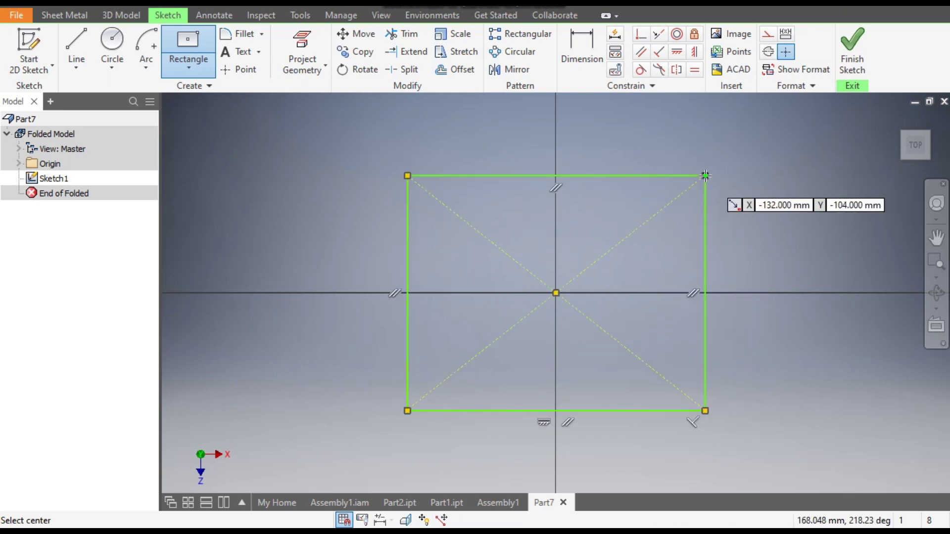
- Dimension the rectangle 303 mm wide and 270 mm high
{"action": "left_click", "coordinate": [583, 53]}
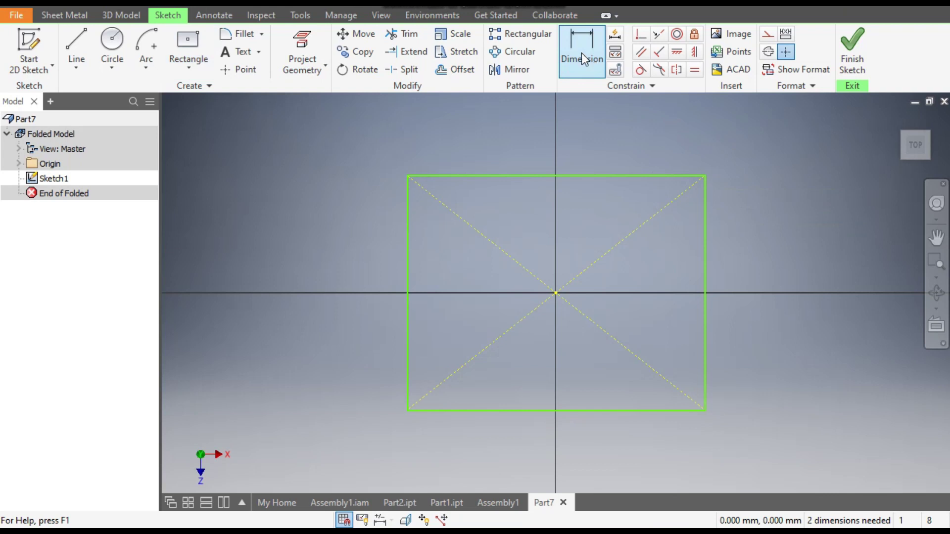
{"action": "left_click", "coordinate": [595, 176]}
{"action": "left_click", "coordinate": [594, 139]}
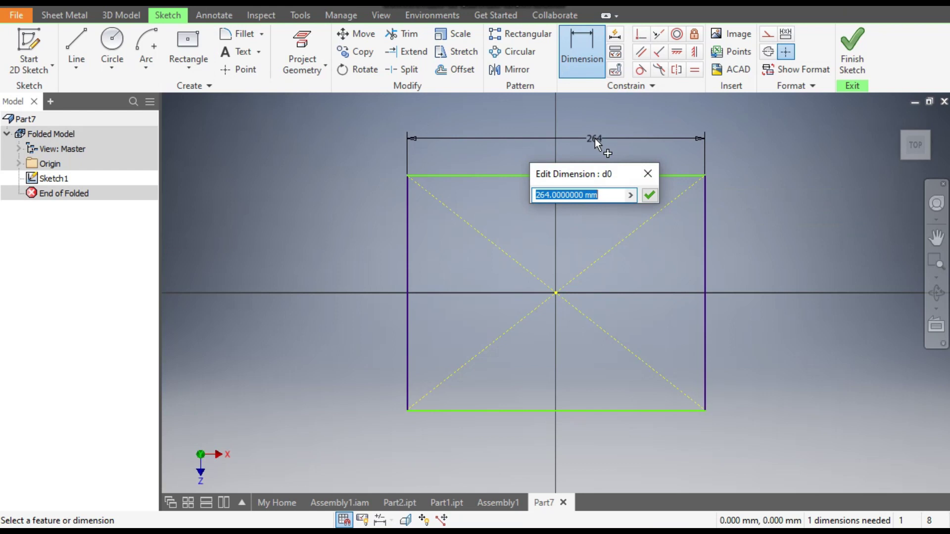
{"action": "type", "text": "303"}
{"action": "key", "text": "Return"}
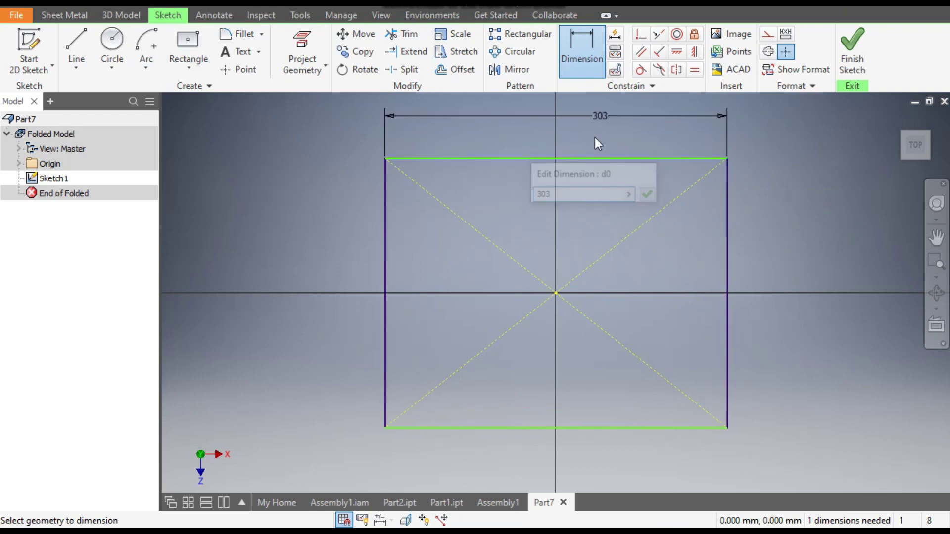
{"action": "left_click", "coordinate": [728, 221]}
{"action": "left_click", "coordinate": [755, 235]}
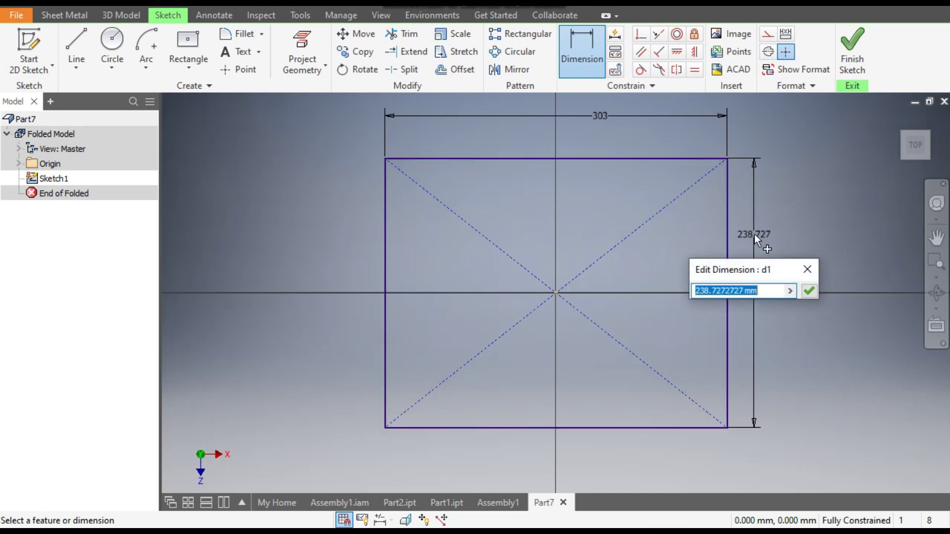
{"action": "type", "text": "27"}
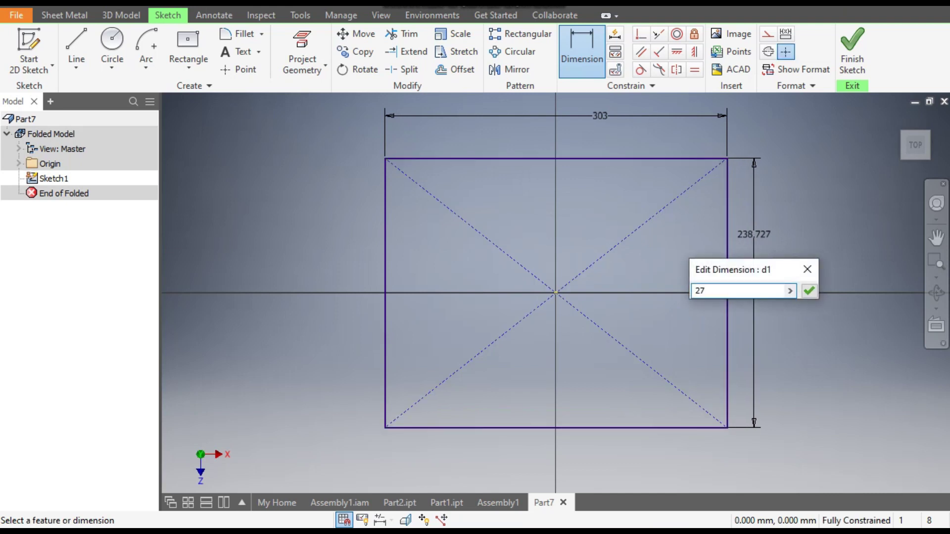
{"action": "key", "text": "Return"}
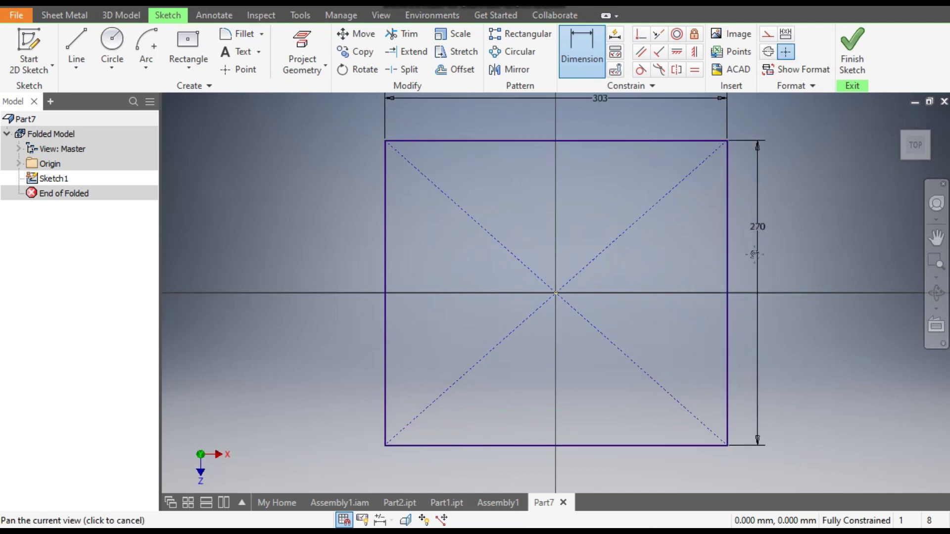
- Finish the sketch and create a sheet metal face from the rectangle with the default settings
{"action": "scroll", "coordinate": [755, 247], "scroll_direction": "down", "scroll_amount": 1}
{"action": "left_click", "coordinate": [849, 50]}
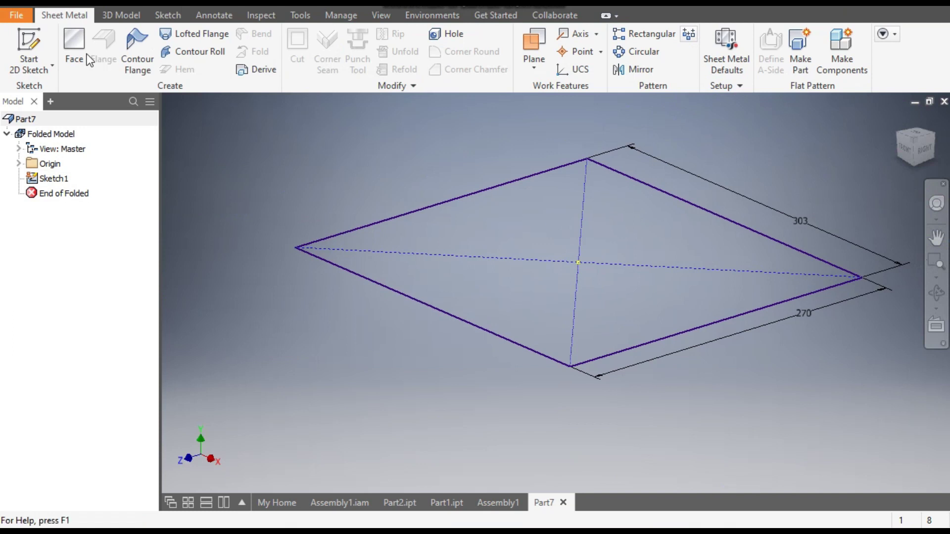
{"action": "left_click", "coordinate": [74, 44]}
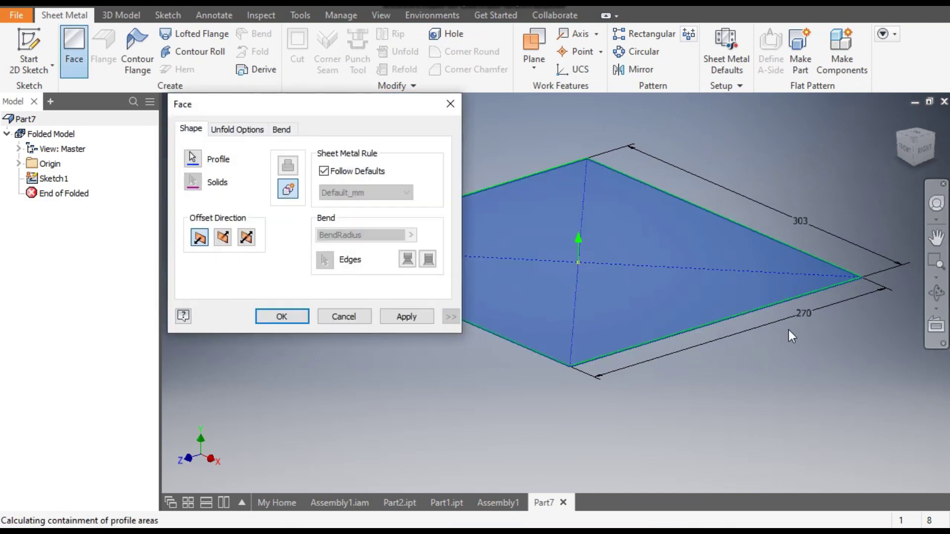
{"action": "left_click", "coordinate": [292, 321]}
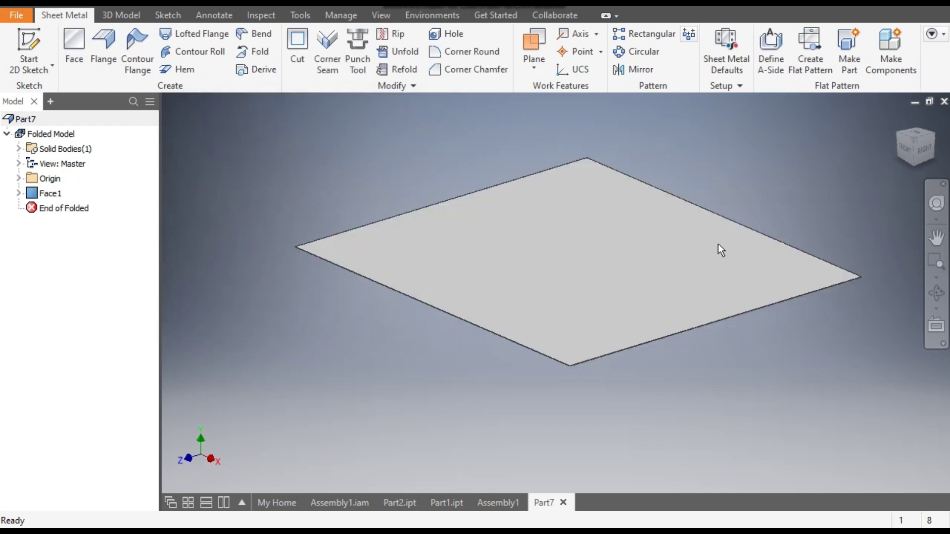
- Override the rule's thickness in the sheet metal defaults and set the sheet thickness to 1.5 mm
{"action": "scroll", "coordinate": [586, 378], "scroll_direction": "down", "scroll_amount": 3}
{"action": "scroll", "coordinate": [539, 387], "scroll_direction": "down", "scroll_amount": 1}
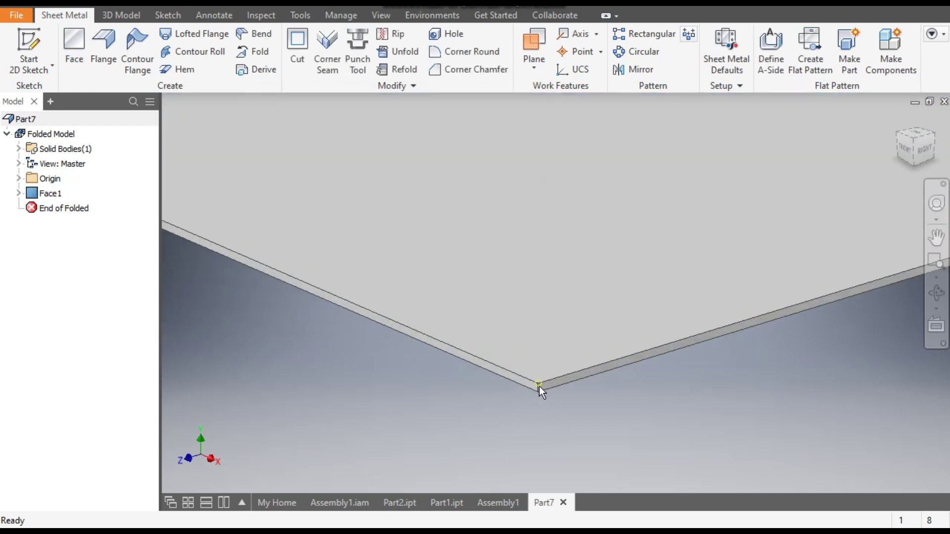
{"action": "scroll", "coordinate": [544, 412], "scroll_direction": "up", "scroll_amount": 2}
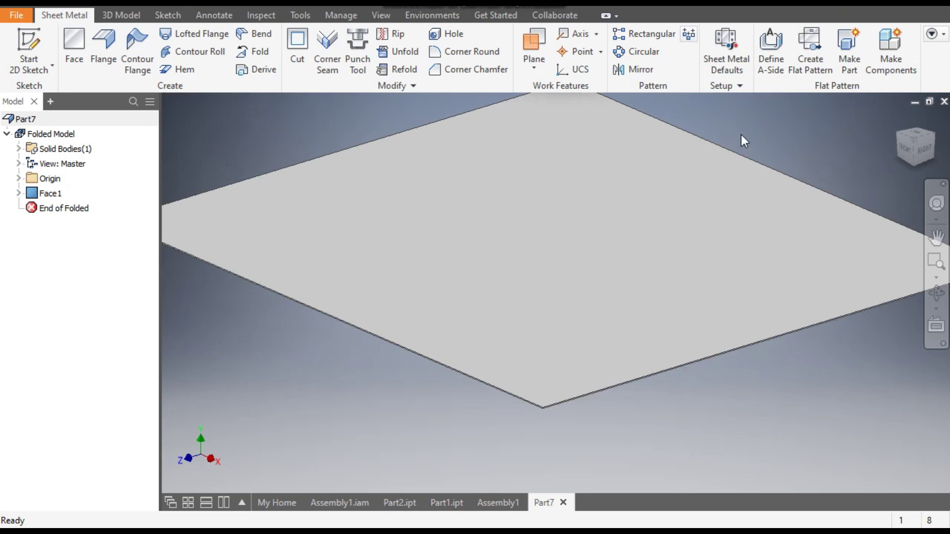
{"action": "scroll", "coordinate": [735, 118], "scroll_direction": "down", "scroll_amount": 1}
{"action": "scroll", "coordinate": [741, 168], "scroll_direction": "up", "scroll_amount": 1}
{"action": "scroll", "coordinate": [782, 139], "scroll_direction": "down", "scroll_amount": 1}
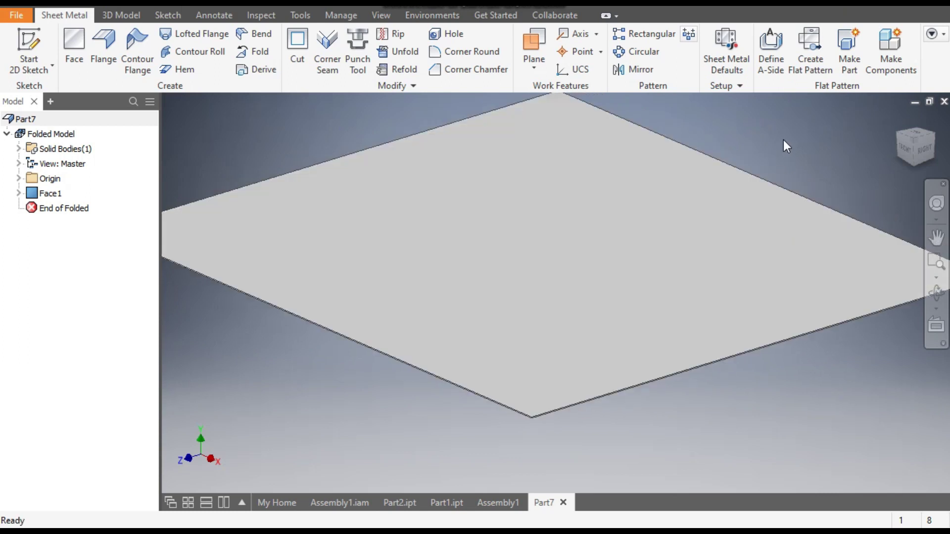
{"action": "left_click", "coordinate": [725, 42]}
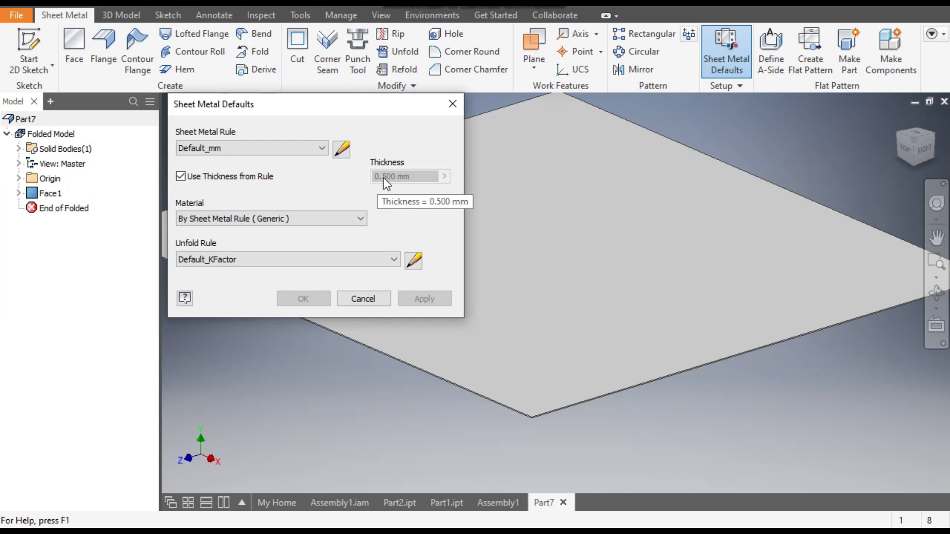
{"action": "left_click", "coordinate": [182, 176]}
{"action": "left_click", "coordinate": [420, 178]}
{"action": "type", "text": "1.5"}
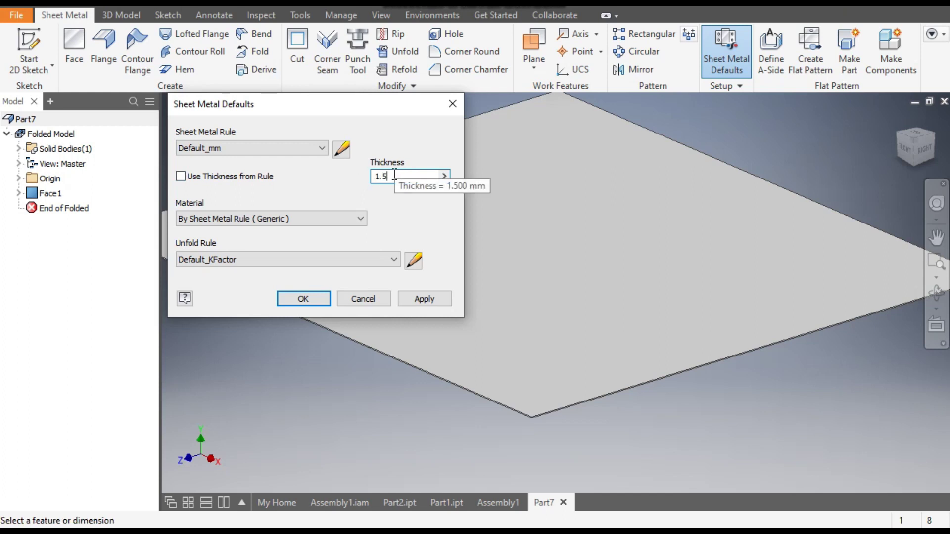
{"action": "left_click", "coordinate": [426, 299]}
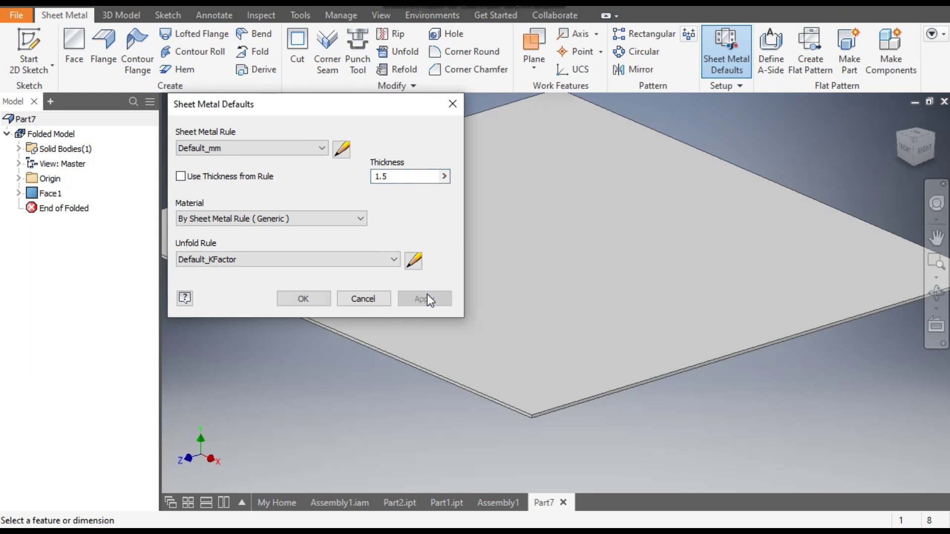
{"action": "left_click", "coordinate": [452, 104]}
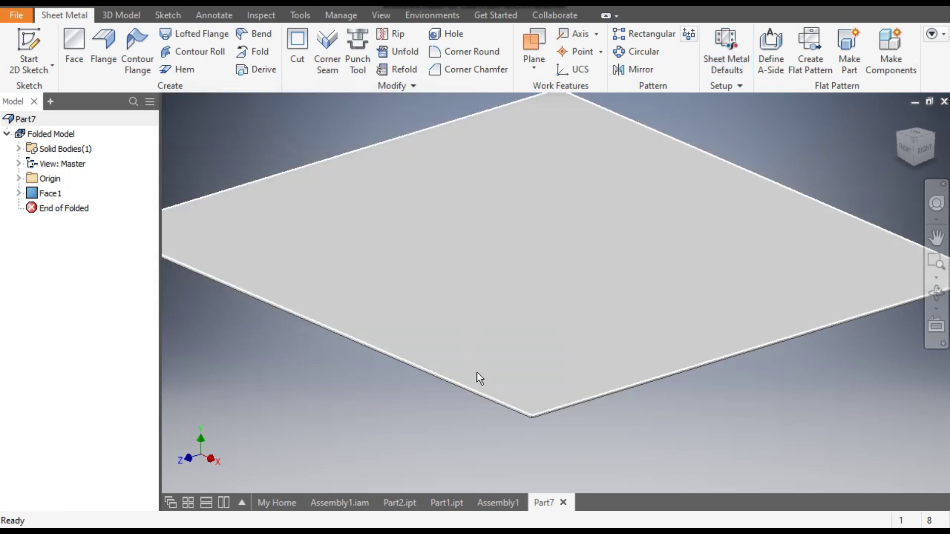
- Begin a flange with a 200 mm height on the lower edge of the plate's 270 mm side facing positive X
{"action": "scroll", "coordinate": [537, 433], "scroll_direction": "up", "scroll_amount": 3}
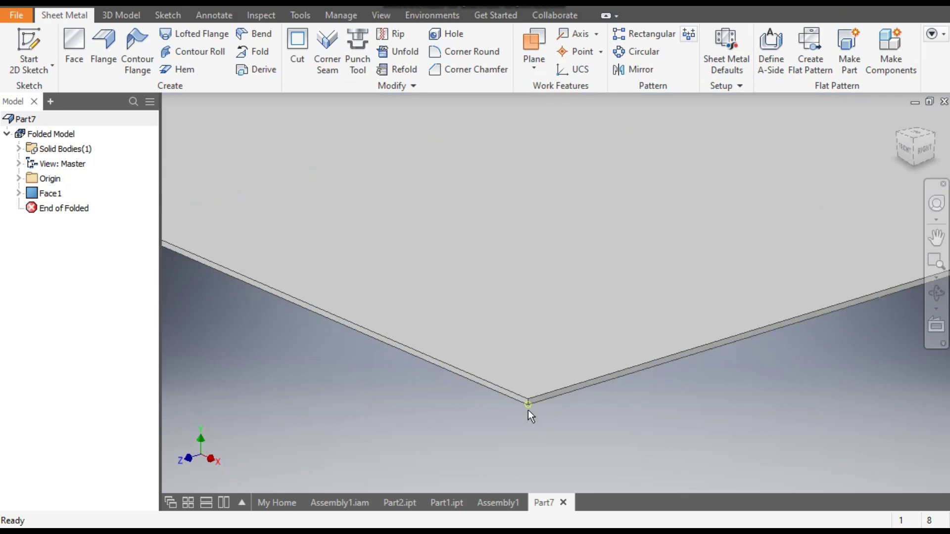
{"action": "scroll", "coordinate": [529, 435], "scroll_direction": "down", "scroll_amount": 4}
{"action": "middle_click_drag", "start_coordinate": [704, 163], "coordinate": [712, 135]}
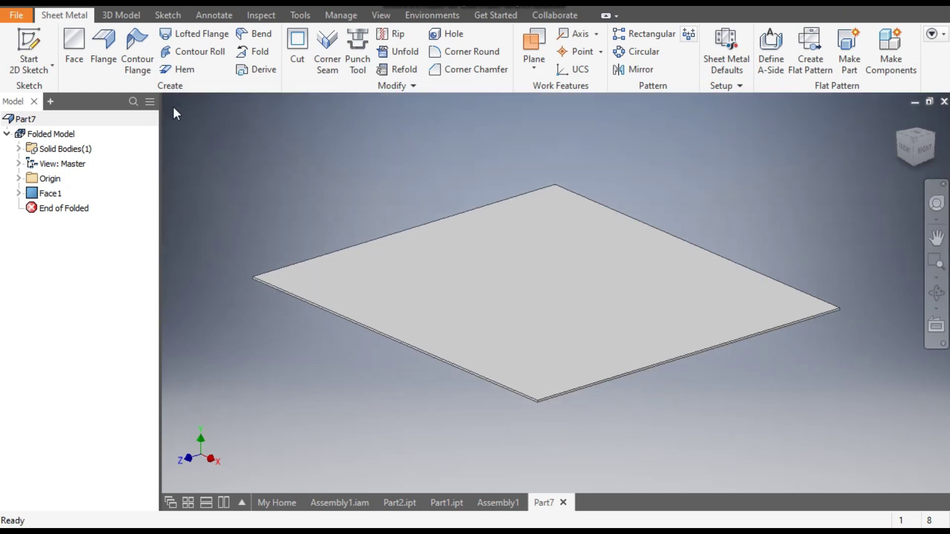
{"action": "left_click", "coordinate": [110, 45]}
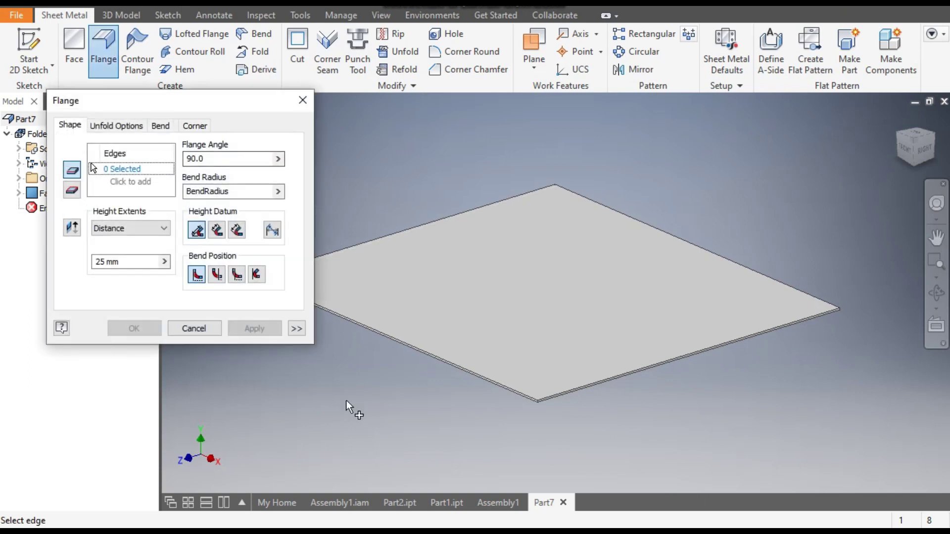
{"action": "left_click_drag", "start_coordinate": [117, 268], "coordinate": [82, 276]}
{"action": "type", "text": "200"}
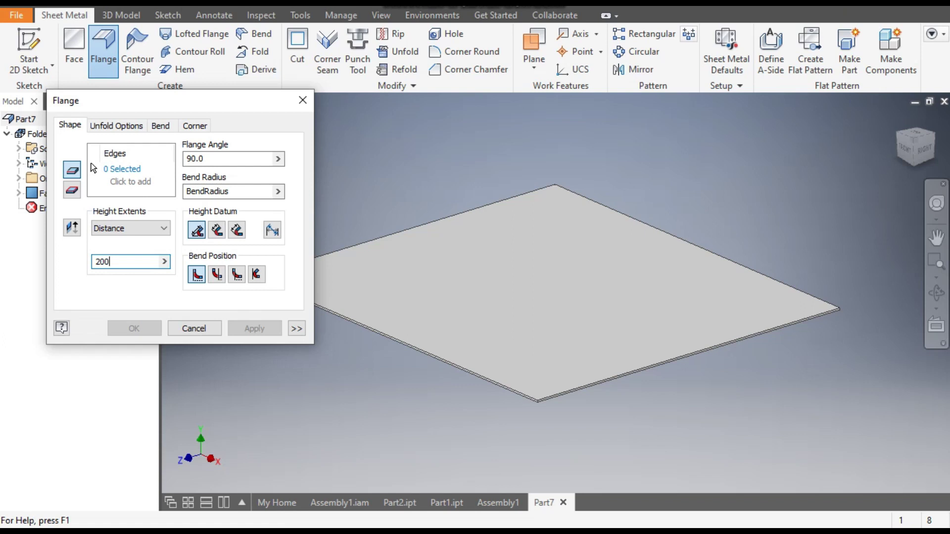
{"action": "left_click", "coordinate": [121, 169]}
{"action": "scroll", "coordinate": [550, 386], "scroll_direction": "up", "scroll_amount": 3}
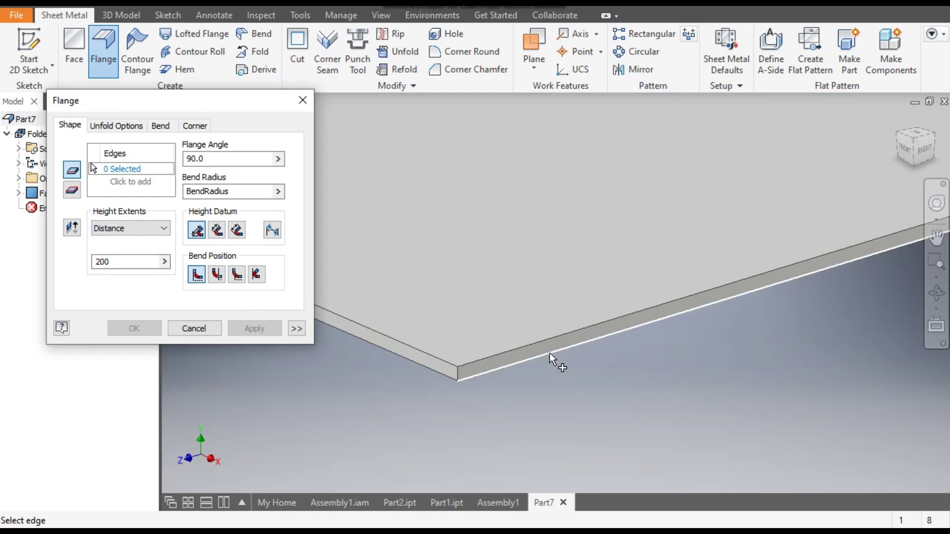
{"action": "left_click", "coordinate": [550, 352]}
{"action": "scroll", "coordinate": [583, 326], "scroll_direction": "down", "scroll_amount": 3}
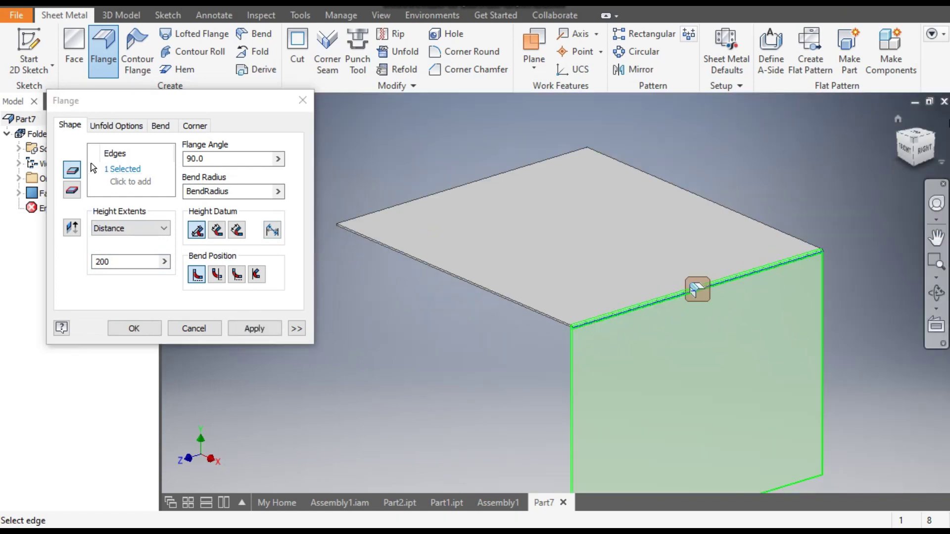
- Add the lower edge of the opposite 270 mm side to the selection and create both downward 200 mm flanges
{"action": "middle_click_drag", "start_coordinate": [698, 289], "coordinate": [528, 328], "text": "shift"}
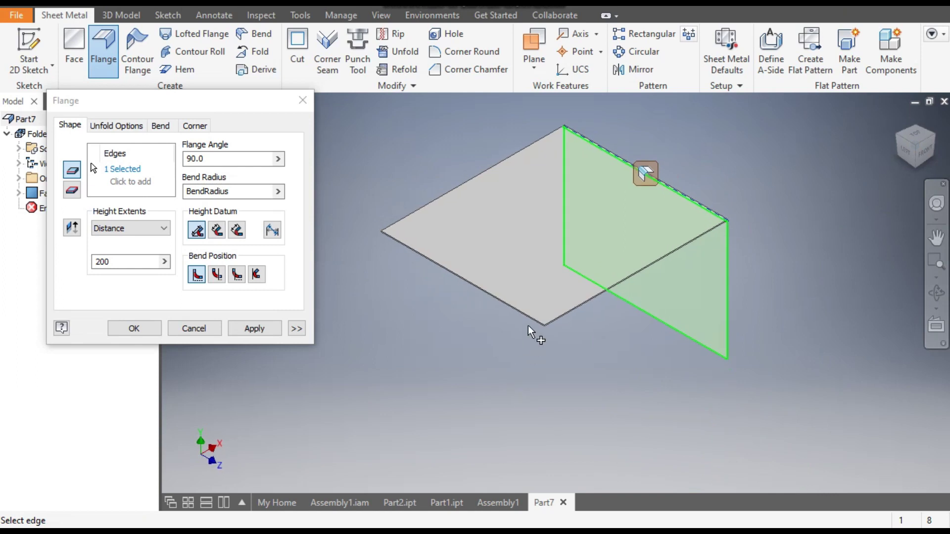
{"action": "scroll", "coordinate": [528, 331], "scroll_direction": "up", "scroll_amount": 5}
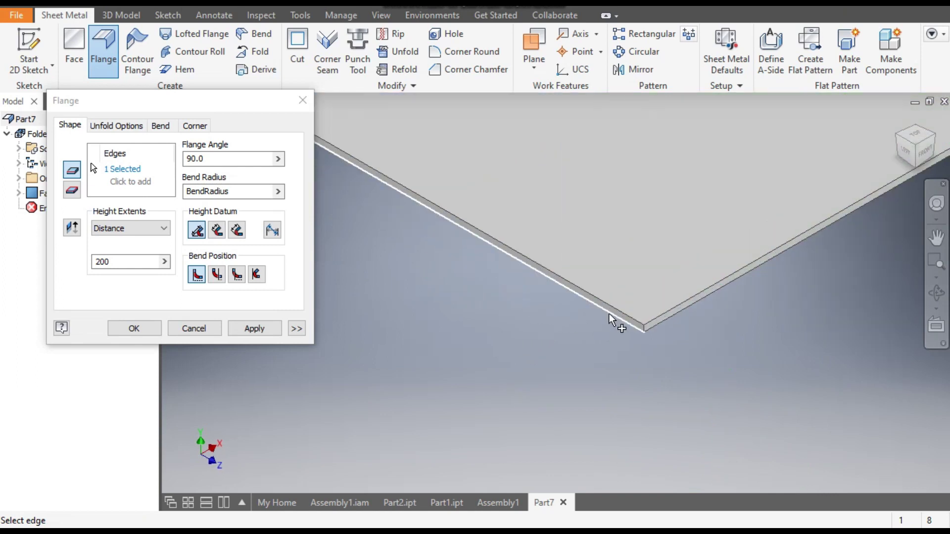
{"action": "left_click", "coordinate": [612, 320]}
{"action": "scroll", "coordinate": [603, 324], "scroll_direction": "down", "scroll_amount": 3}
{"action": "middle_click_drag", "start_coordinate": [723, 325], "coordinate": [682, 337]}
{"action": "left_click", "coordinate": [245, 328]}
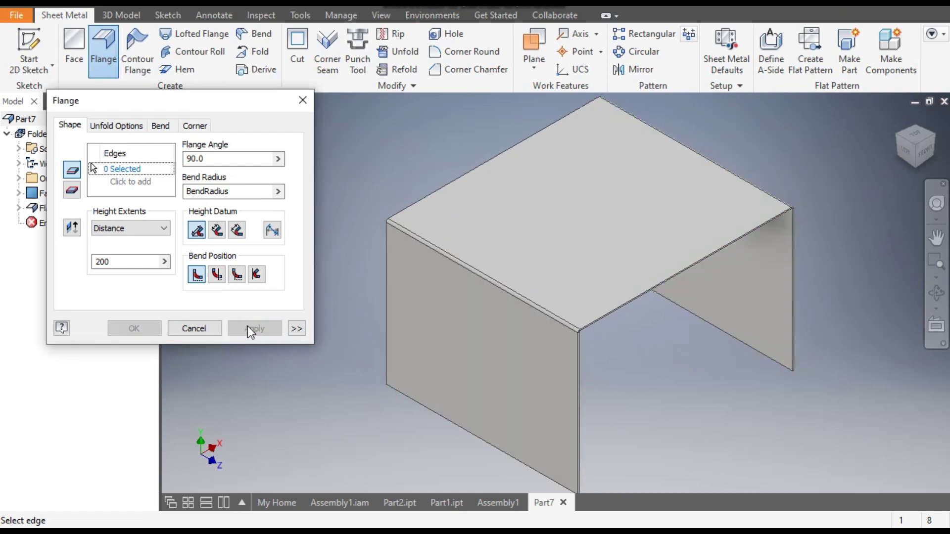
{"action": "left_click", "coordinate": [303, 101]}
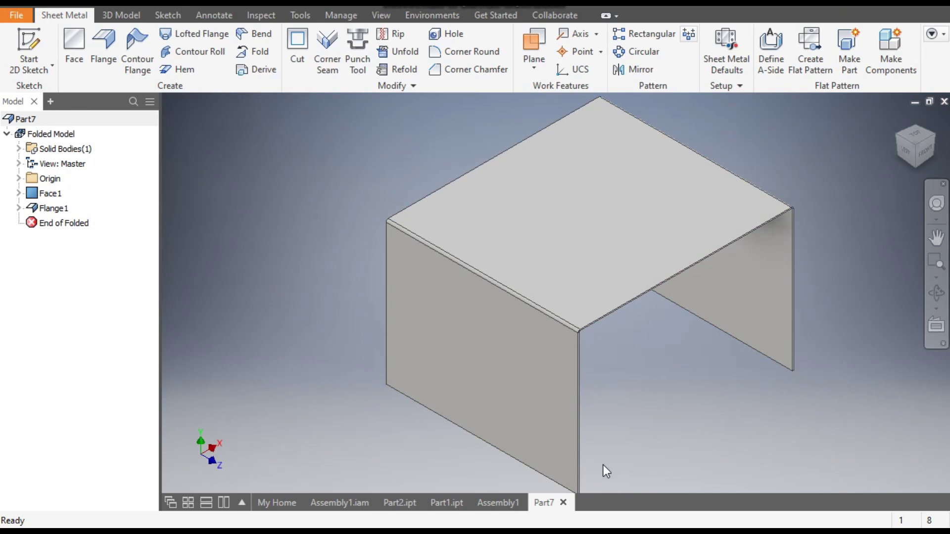
- Check the finished cover in Part1.ipt for reference and start a sketch in Part7 on the left flange's outer face
{"action": "left_click", "coordinate": [447, 502]}
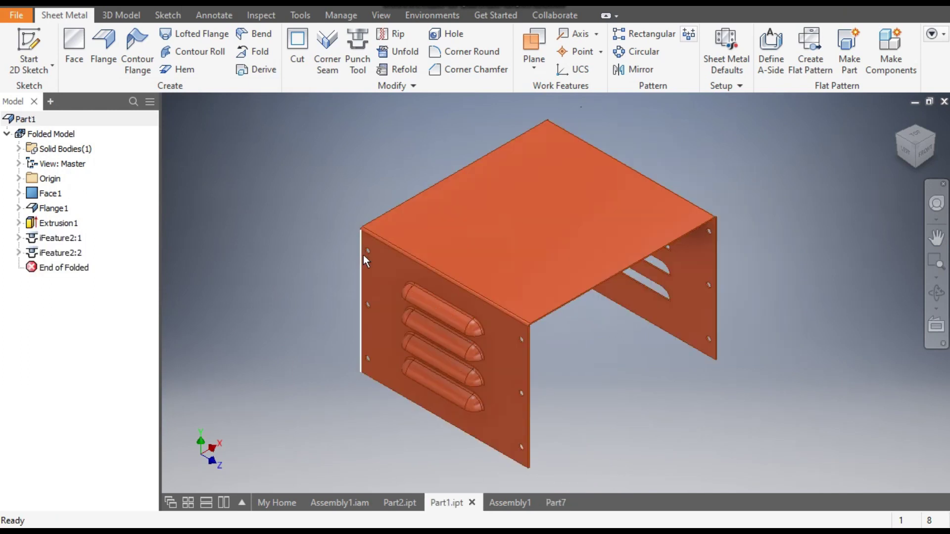
{"action": "left_click", "coordinate": [558, 502]}
{"action": "left_click", "coordinate": [470, 342]}
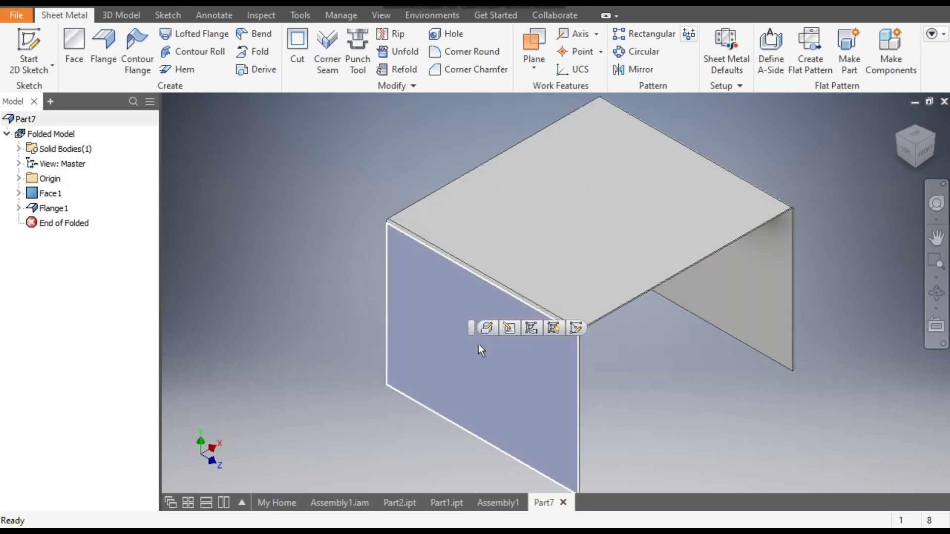
{"action": "left_click", "coordinate": [576, 327]}
{"action": "middle_click_drag", "start_coordinate": [610, 420], "coordinate": [719, 255]}
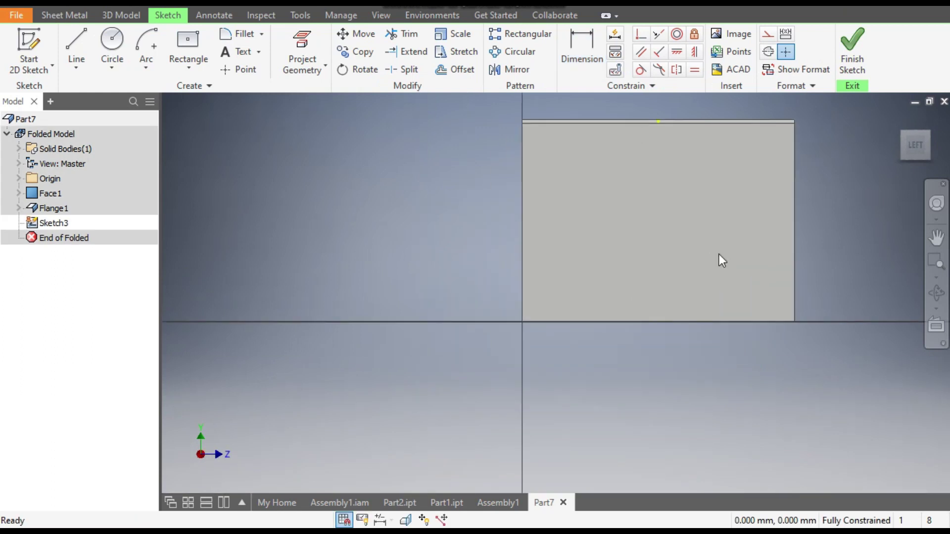
- Sketch three circles in a column near the flange face's left edge, the upper one about 22 mm in diameter
{"action": "left_click", "coordinate": [113, 44]}
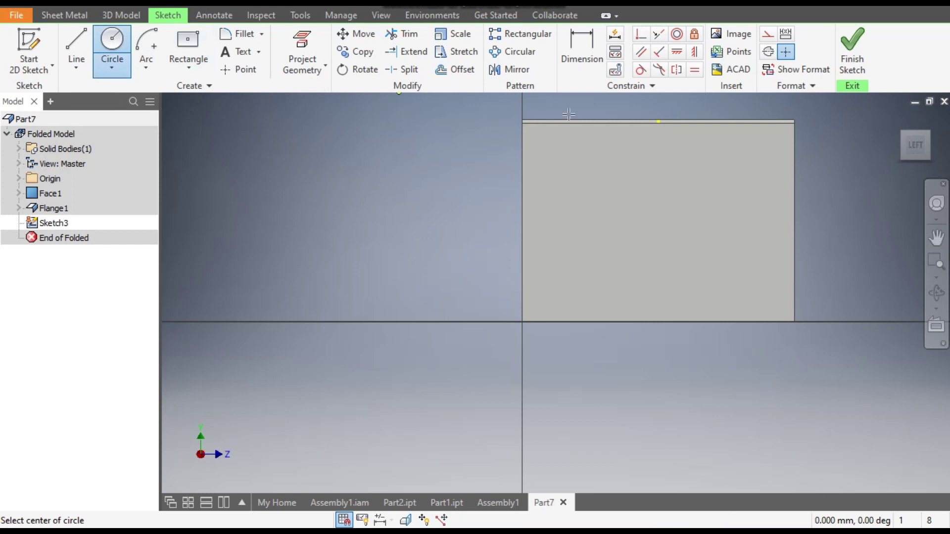
{"action": "scroll", "coordinate": [534, 148], "scroll_direction": "up", "scroll_amount": 3}
{"action": "left_click", "coordinate": [532, 151]}
{"action": "left_click", "coordinate": [535, 171]}
{"action": "middle_click_drag", "start_coordinate": [536, 171], "coordinate": [576, 176]}
{"action": "scroll", "coordinate": [577, 176], "scroll_direction": "down", "scroll_amount": 2}
{"action": "left_click", "coordinate": [559, 185]}
{"action": "left_click", "coordinate": [560, 198]}
{"action": "left_click", "coordinate": [559, 249]}
{"action": "left_click", "coordinate": [562, 260]}
{"action": "middle_click_drag", "start_coordinate": [599, 204], "coordinate": [586, 244]}
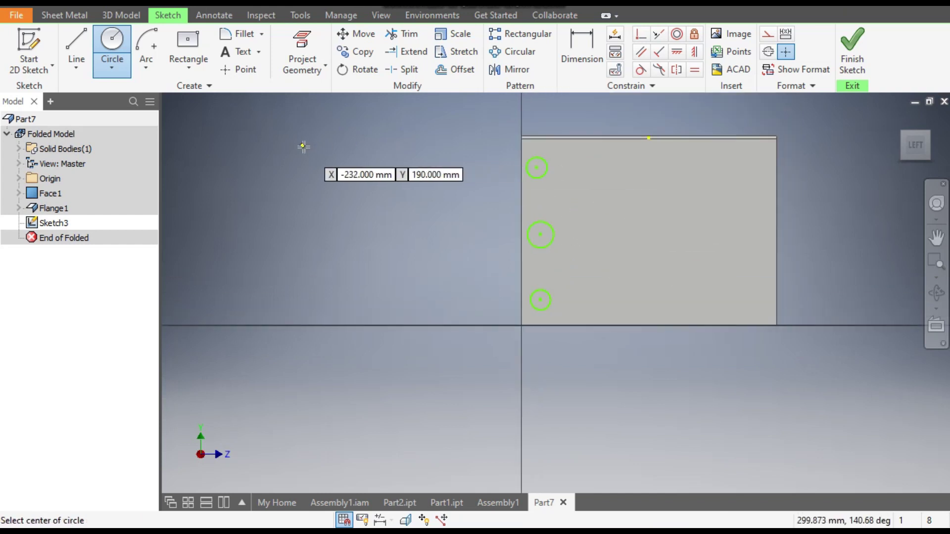
- Dimension the upper circle's diameter as 8 mm
{"action": "left_click", "coordinate": [574, 49]}
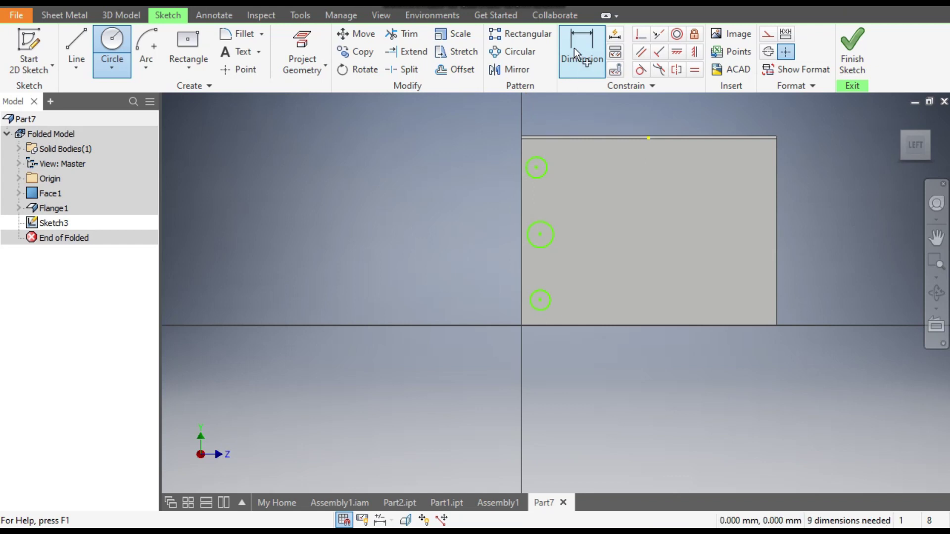
{"action": "left_click", "coordinate": [546, 164]}
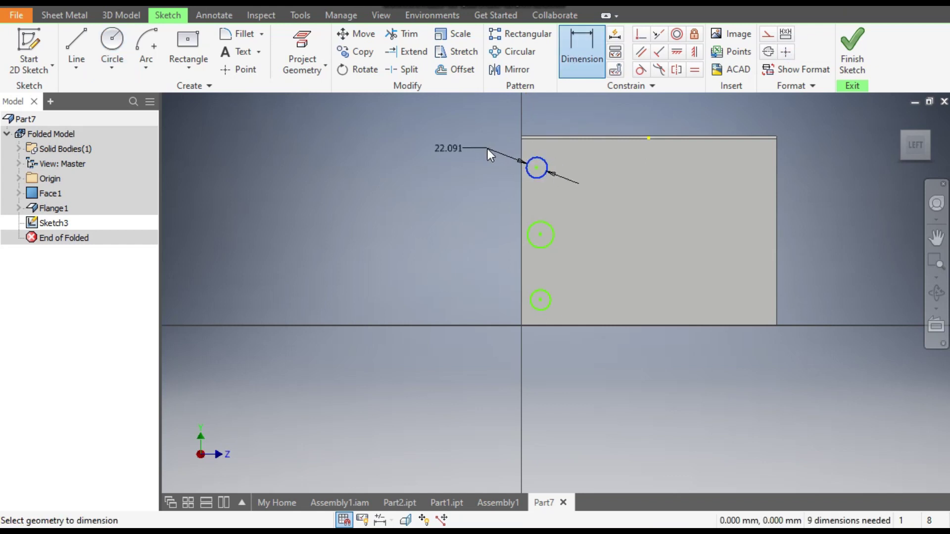
{"action": "left_click", "coordinate": [487, 150]}
{"action": "type", "text": "8"}
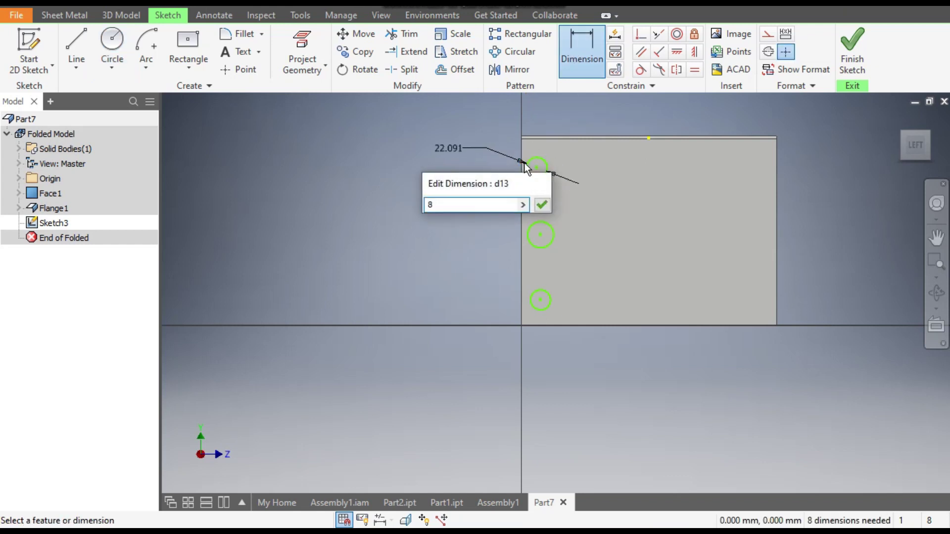
{"action": "key", "text": "Return"}
{"action": "scroll", "coordinate": [525, 167], "scroll_direction": "up", "scroll_amount": 3}
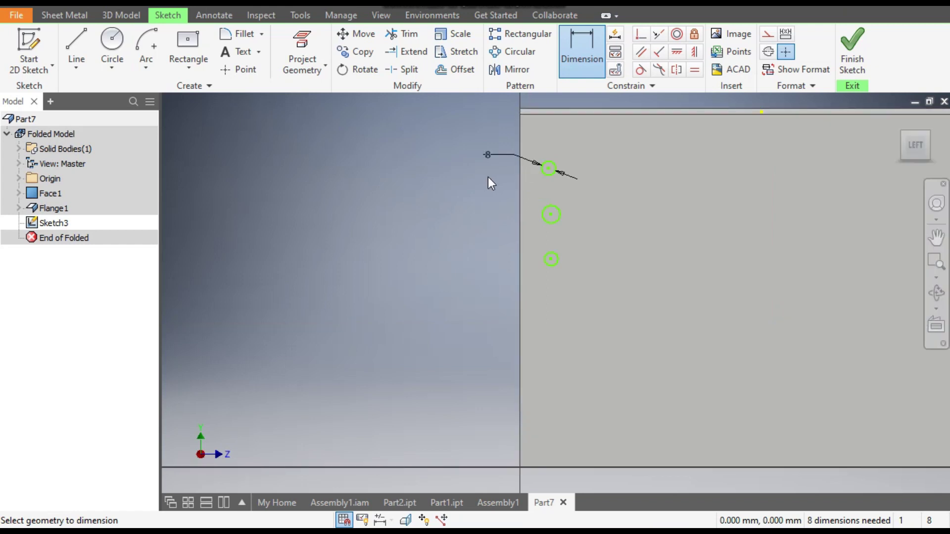
{"action": "key", "text": "Escape"}
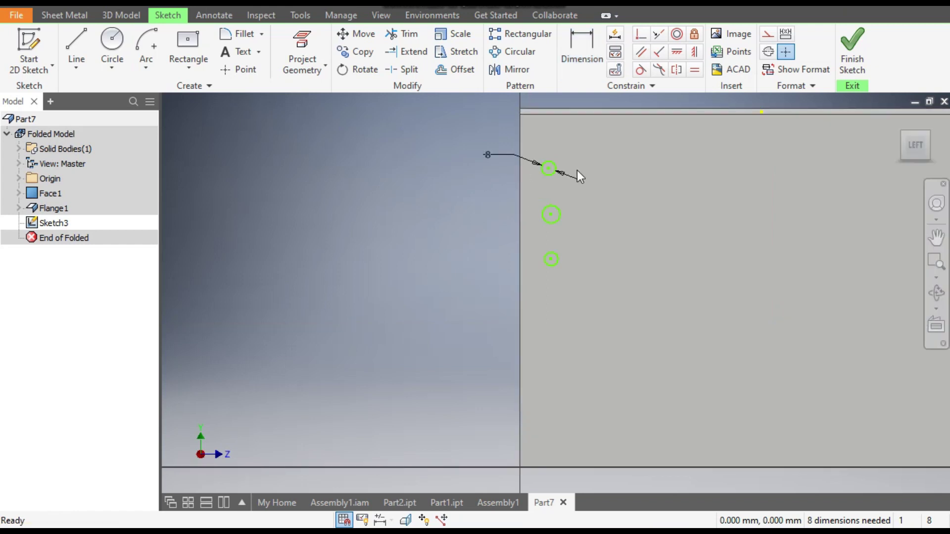
- Enlarge the two lower circles freehand and apply Equal constraints so all three circles match the upper one
{"action": "mouse_move", "coordinate": [566, 209]}
{"action": "left_mouse_down"}
{"action": "mouse_move", "coordinate": [592, 196]}
{"action": "mouse_move", "coordinate": [569, 212]}
{"action": "left_mouse_up"}
{"action": "mouse_move", "coordinate": [562, 258]}
{"action": "left_mouse_down"}
{"action": "mouse_move", "coordinate": [599, 244]}
{"action": "mouse_move", "coordinate": [571, 258]}
{"action": "left_mouse_up"}
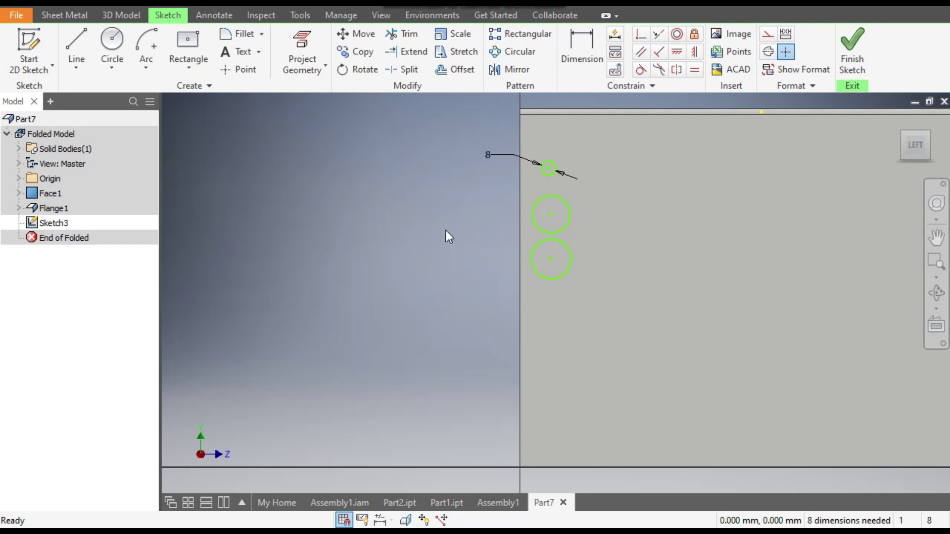
{"action": "left_click", "coordinate": [693, 76]}
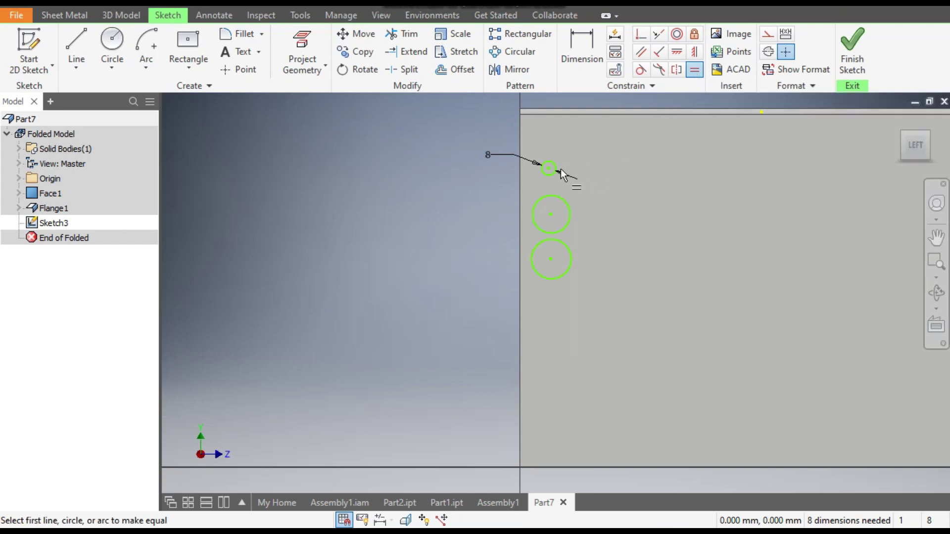
{"action": "left_click", "coordinate": [556, 168]}
{"action": "left_click", "coordinate": [568, 203]}
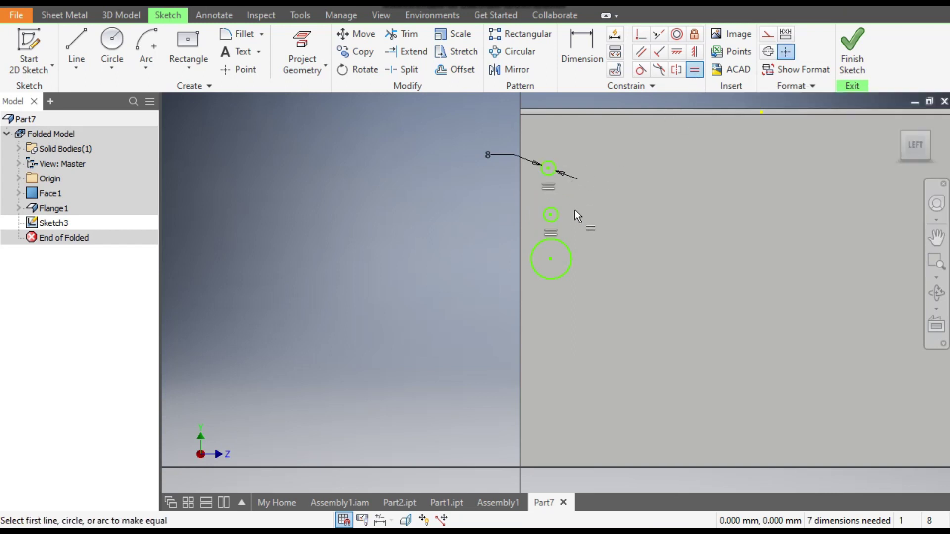
{"action": "left_click", "coordinate": [556, 213]}
{"action": "left_click", "coordinate": [565, 244]}
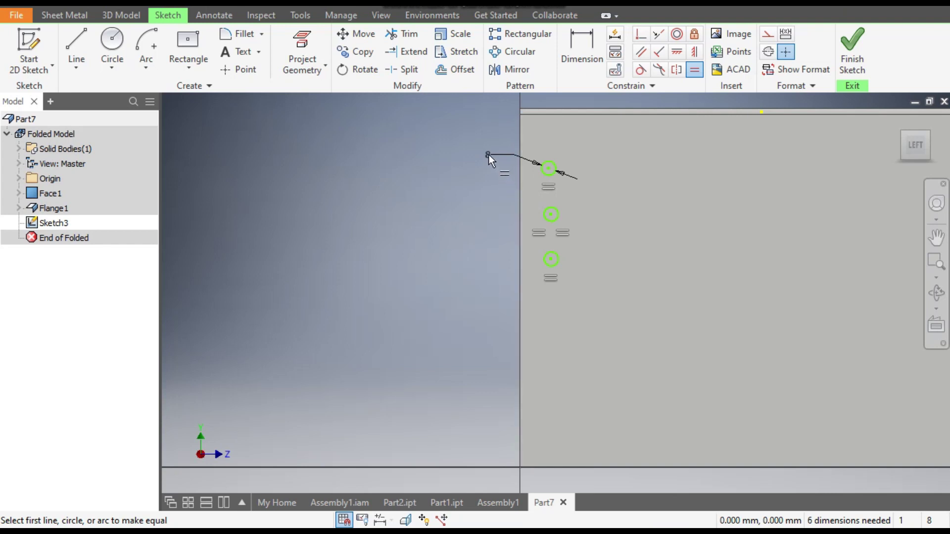
{"action": "key", "text": "Escape"}
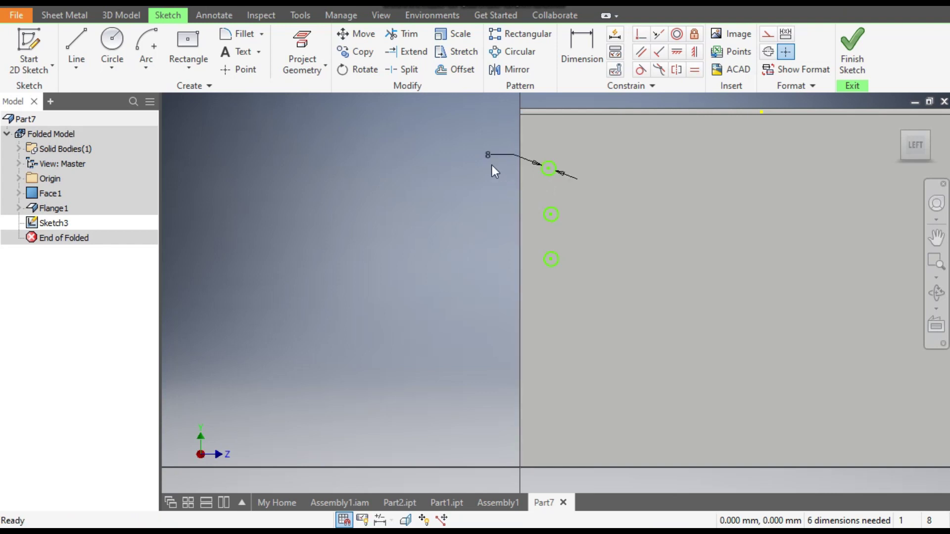
- Test the Equal constraints by setting the upper circle's diameter to 12 mm and restoring it to 8 mm
{"action": "double_click", "coordinate": [491, 157]}
{"action": "type", "text": "12"}
{"action": "key", "text": "Return"}
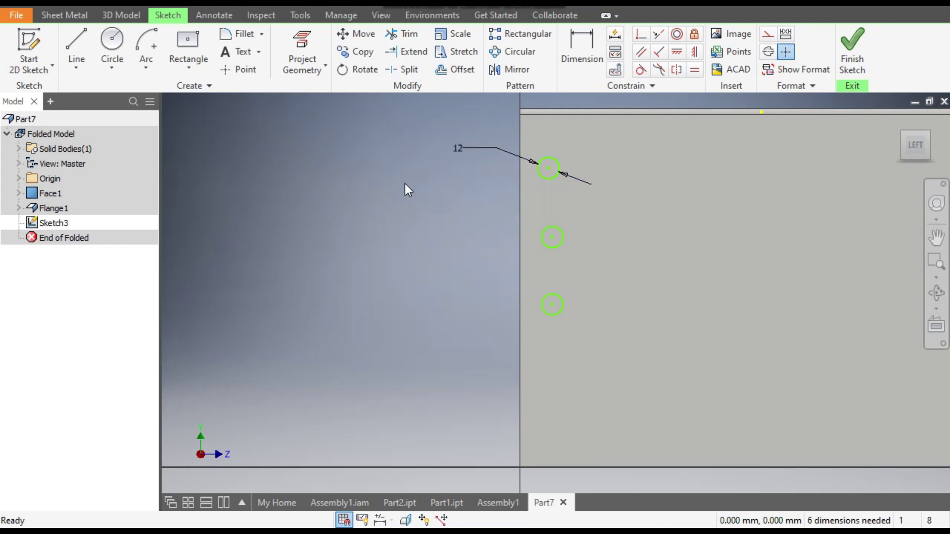
{"action": "left_click", "coordinate": [459, 149]}
{"action": "double_click", "coordinate": [458, 148]}
{"action": "type", "text": "8"}
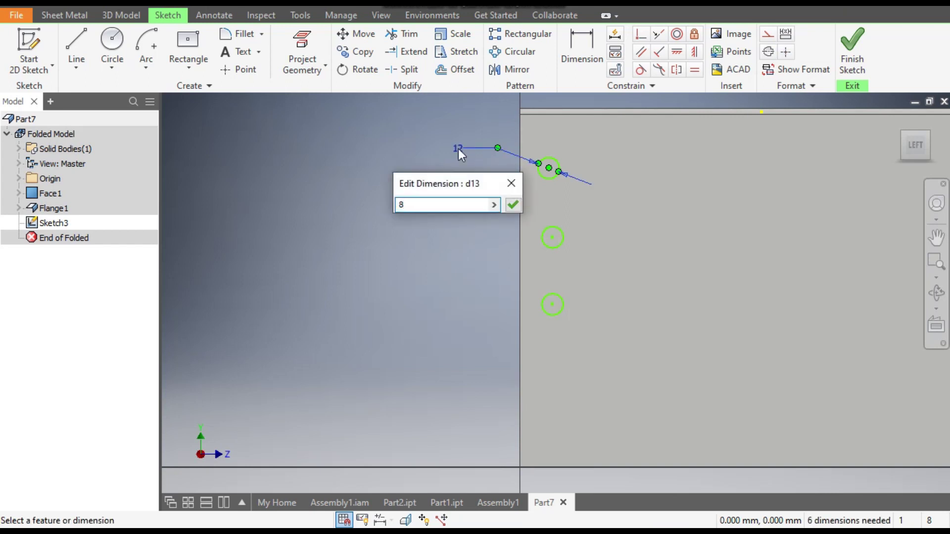
{"action": "key", "text": "Return"}
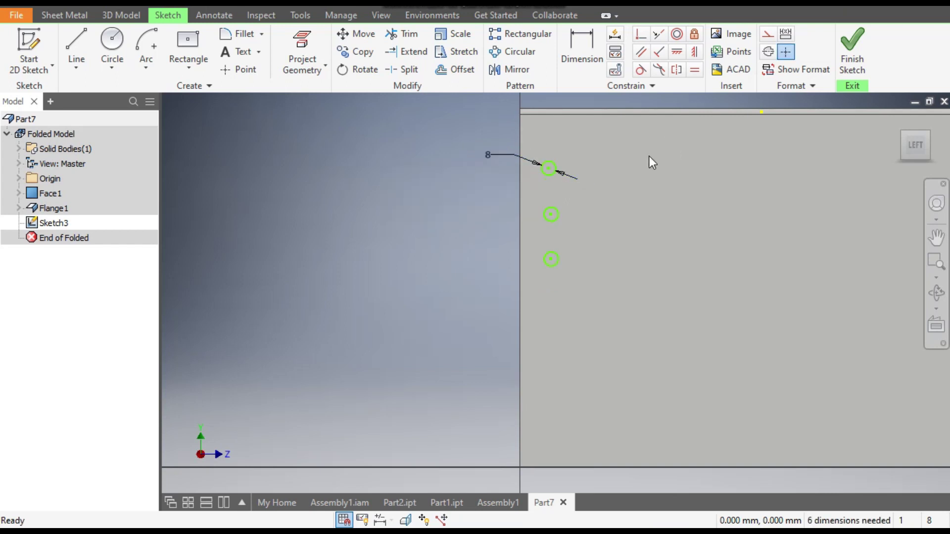
- Dimension the lowest circle's centre 23.5 mm above the flange's bottom edge
{"action": "left_click", "coordinate": [580, 41]}
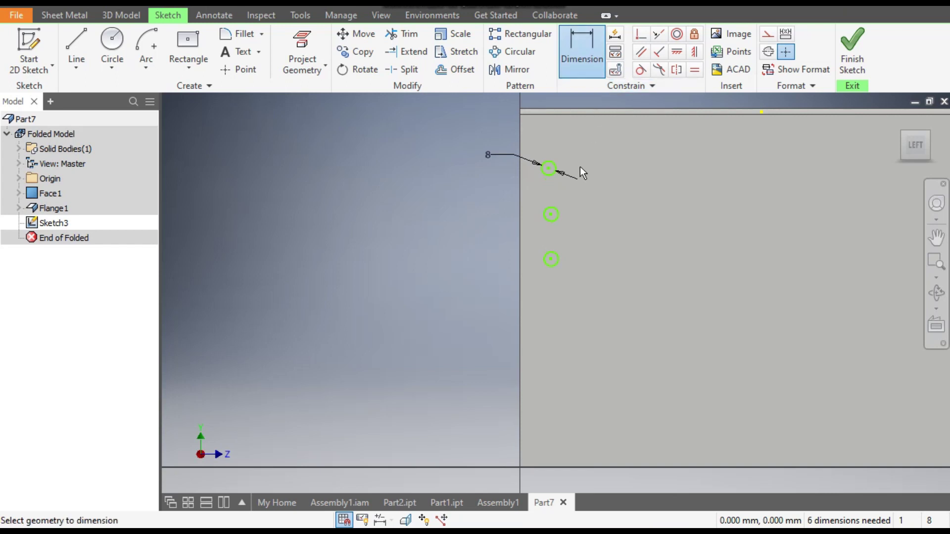
{"action": "middle_click_drag", "start_coordinate": [578, 173], "coordinate": [574, 122]}
{"action": "scroll", "coordinate": [574, 124], "scroll_direction": "down", "scroll_amount": 2}
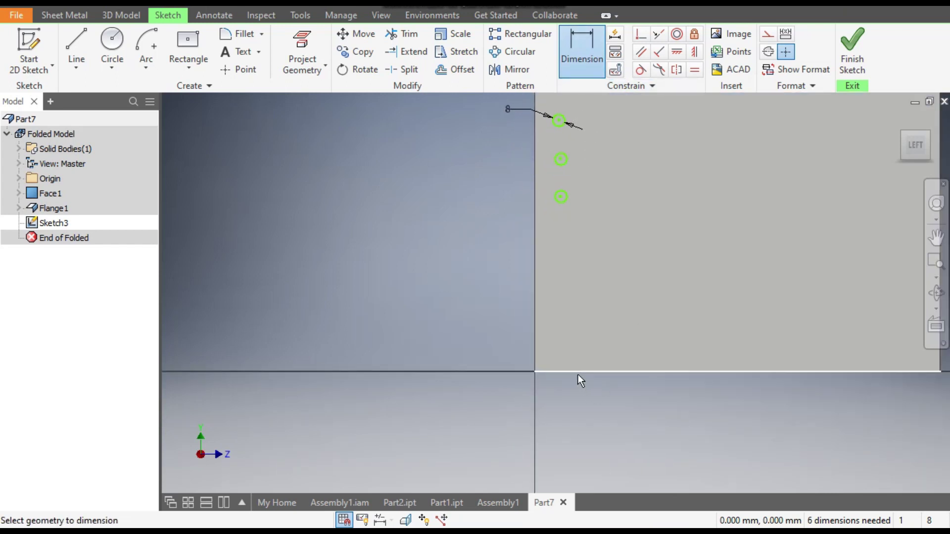
{"action": "left_click", "coordinate": [560, 197]}
{"action": "left_click", "coordinate": [456, 254]}
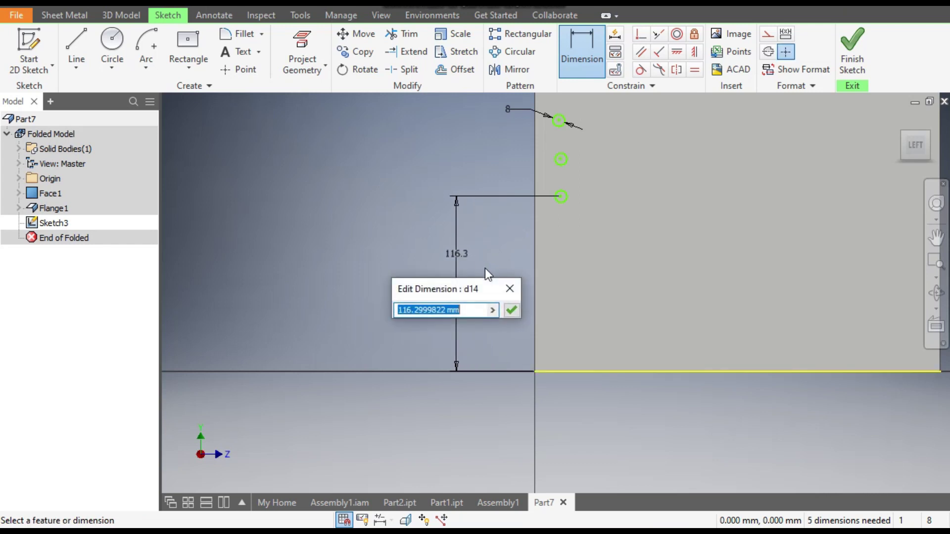
{"action": "type", "text": "23.5"}
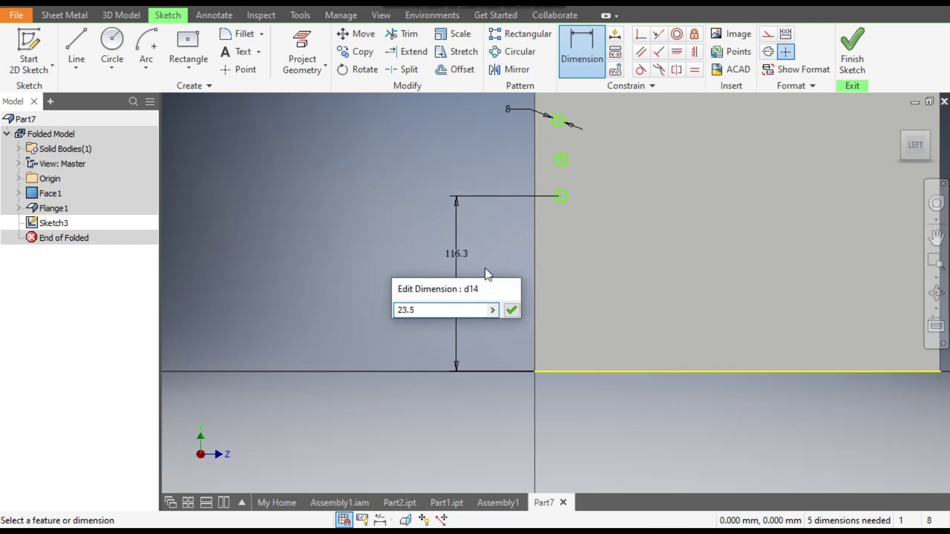
{"action": "key", "text": "Return"}
- Dimension the vertical distance between the middle and lowest circle centres as 75 mm
{"action": "middle_click_drag", "start_coordinate": [568, 162], "coordinate": [548, 197]}
{"action": "left_click", "coordinate": [546, 198]}
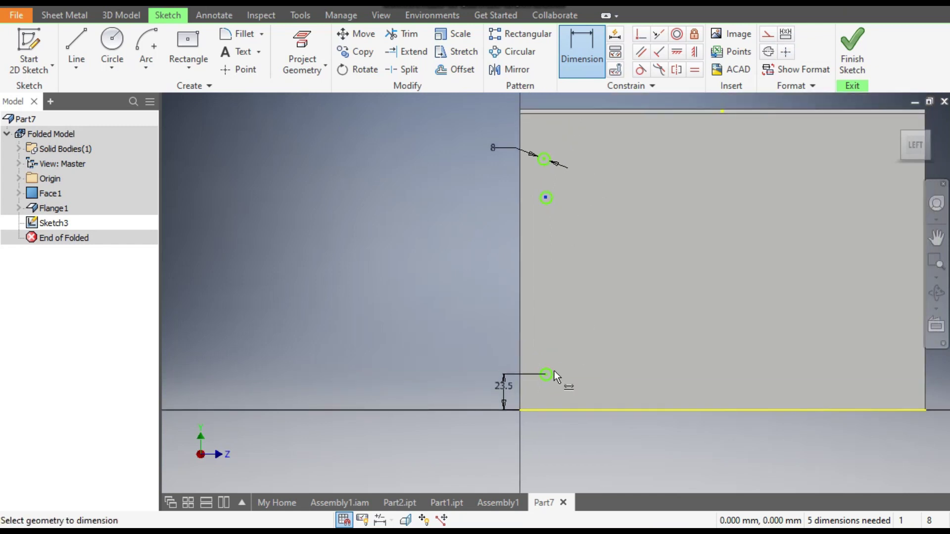
{"action": "left_click", "coordinate": [546, 375]}
{"action": "left_click", "coordinate": [480, 313]}
{"action": "type", "text": "75"}
{"action": "key", "text": "Return"}
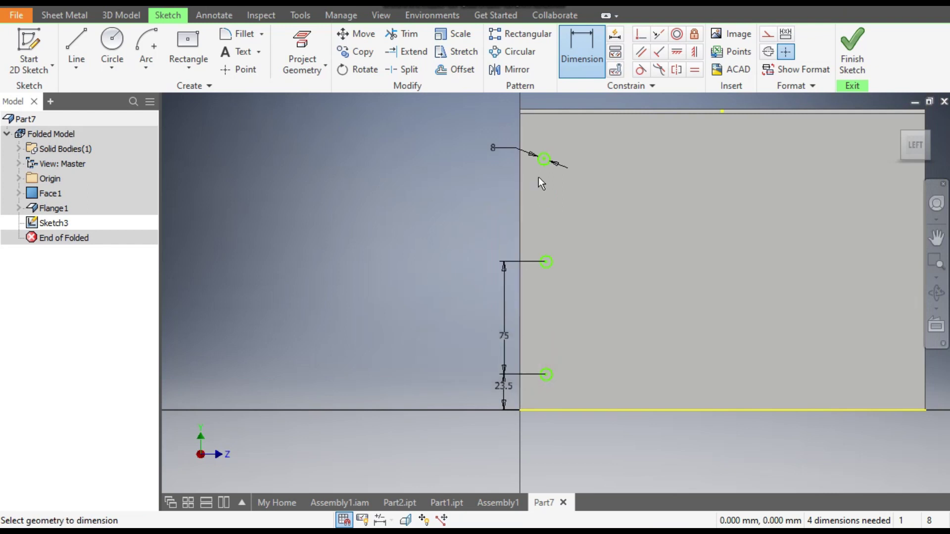
- Dimension the vertical distance between the upper and middle circle centres as 75 mm
{"action": "left_click", "coordinate": [547, 261]}
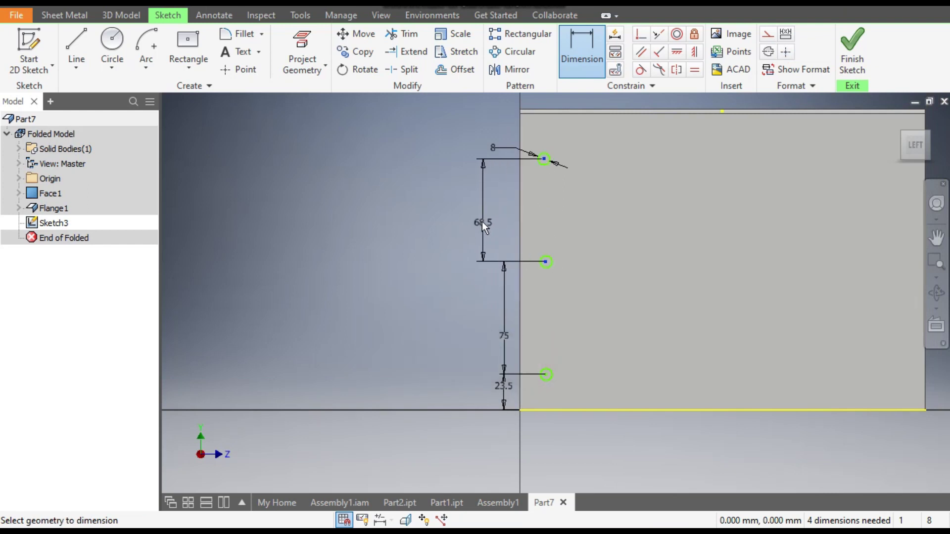
{"action": "left_click", "coordinate": [480, 221]}
{"action": "type", "text": "75"}
{"action": "key", "text": "Return"}
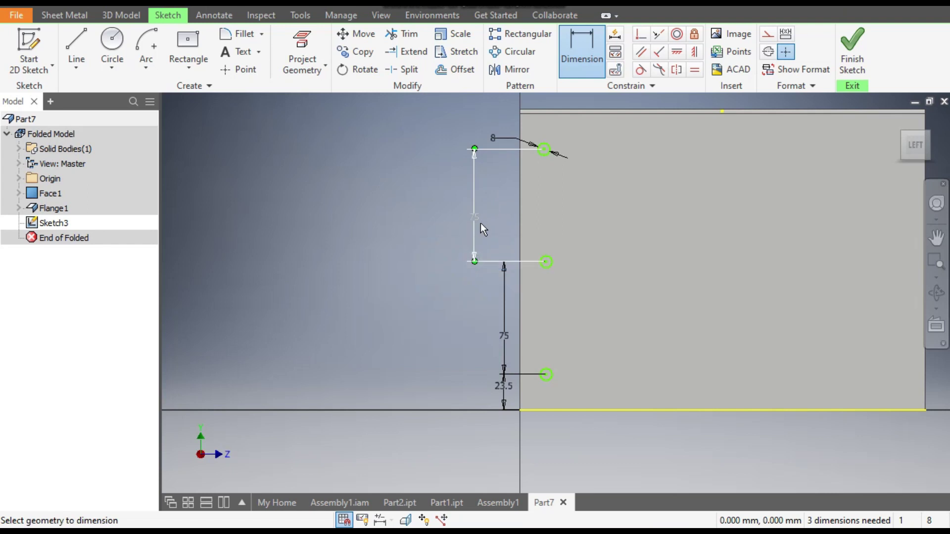
- Dimension the lowest circle's centre 11.5 mm horizontally from the flange's nearest vertical edge
{"action": "left_click", "coordinate": [527, 351]}
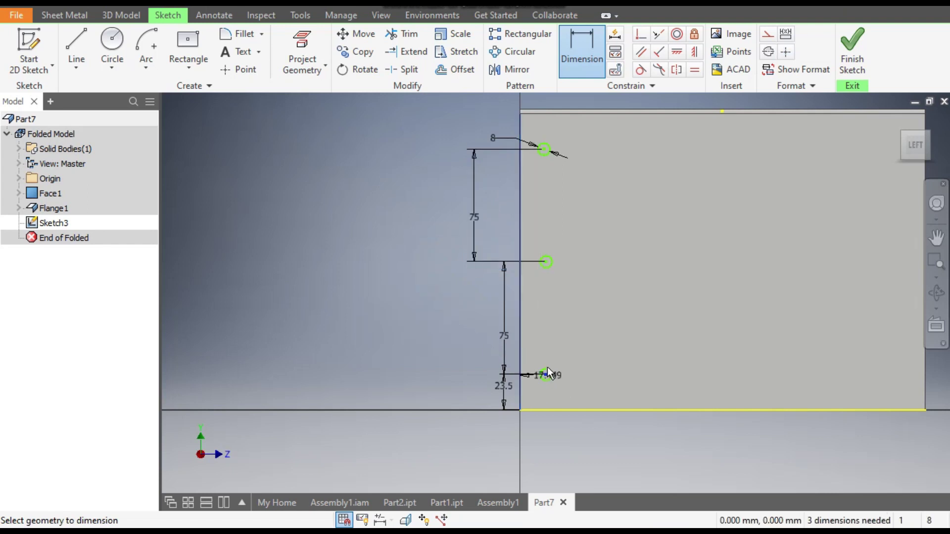
{"action": "left_click", "coordinate": [547, 338]}
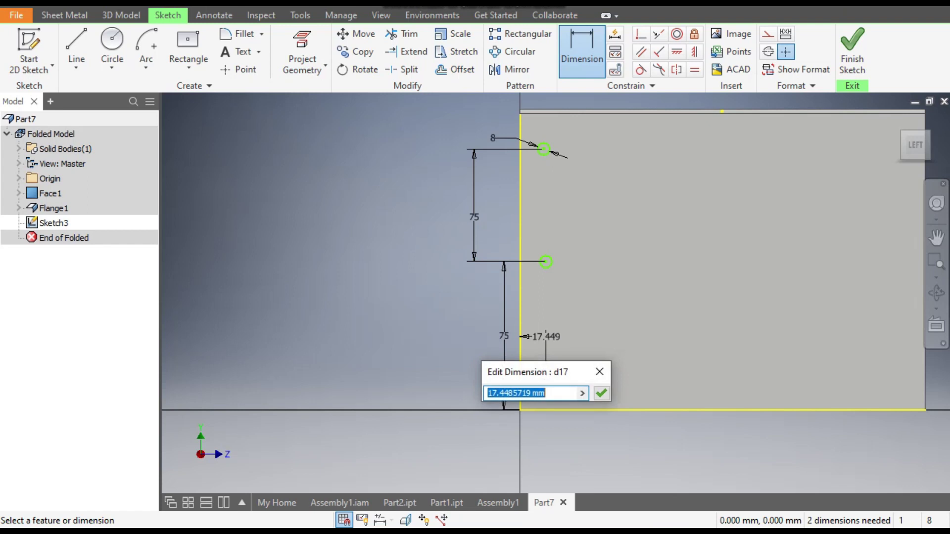
{"action": "type", "text": "11"}
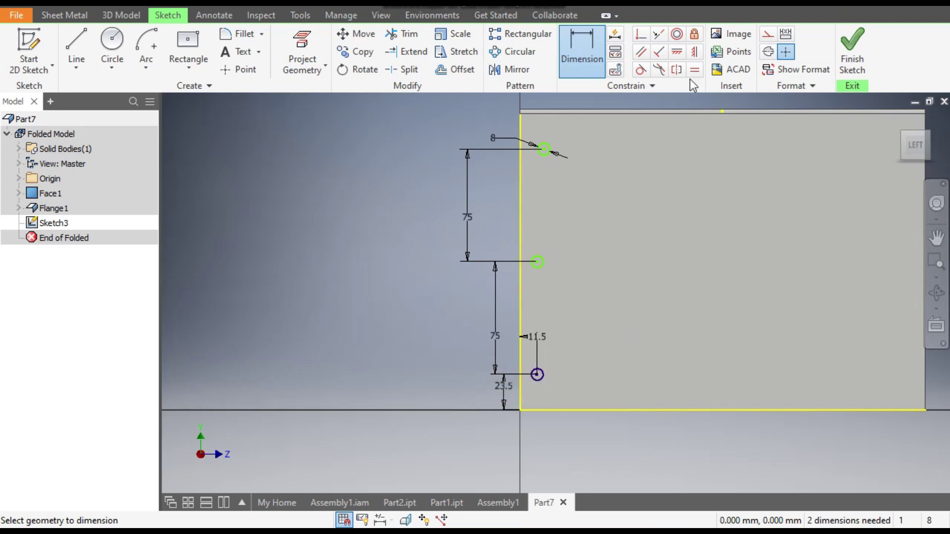
- Apply Vertical constraints to align the middle and upper circle centres with the lowest one
{"action": "left_click", "coordinate": [694, 52]}
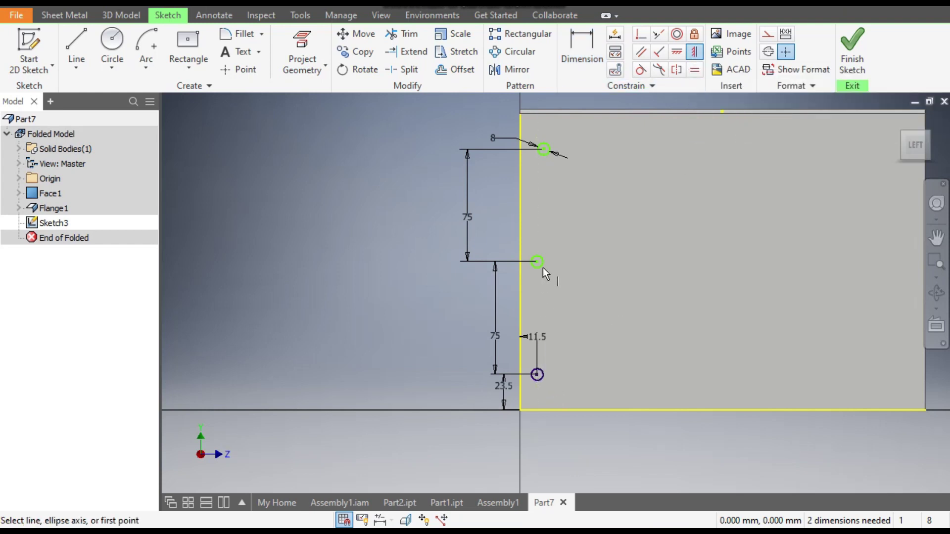
{"action": "left_click", "coordinate": [537, 374]}
{"action": "left_click", "coordinate": [537, 263]}
{"action": "left_click", "coordinate": [538, 262]}
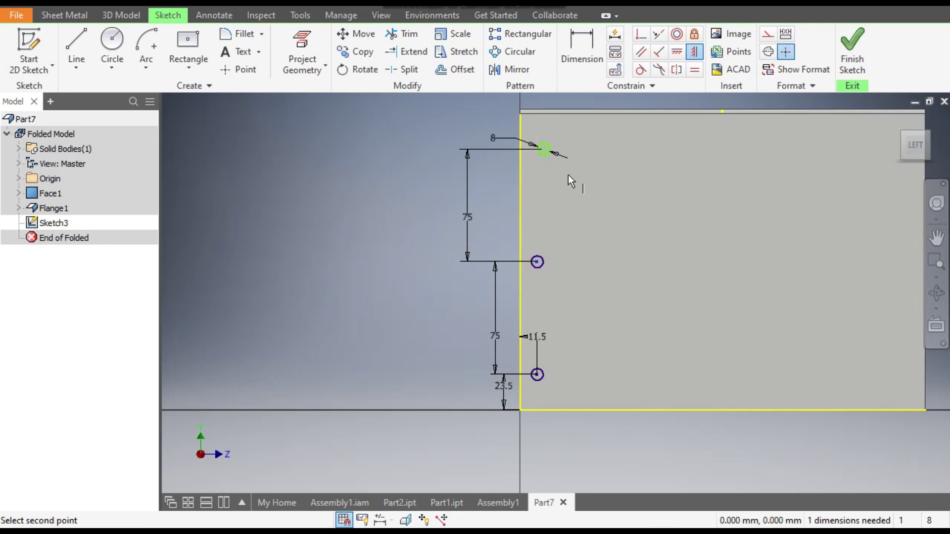
{"action": "left_click", "coordinate": [544, 151]}
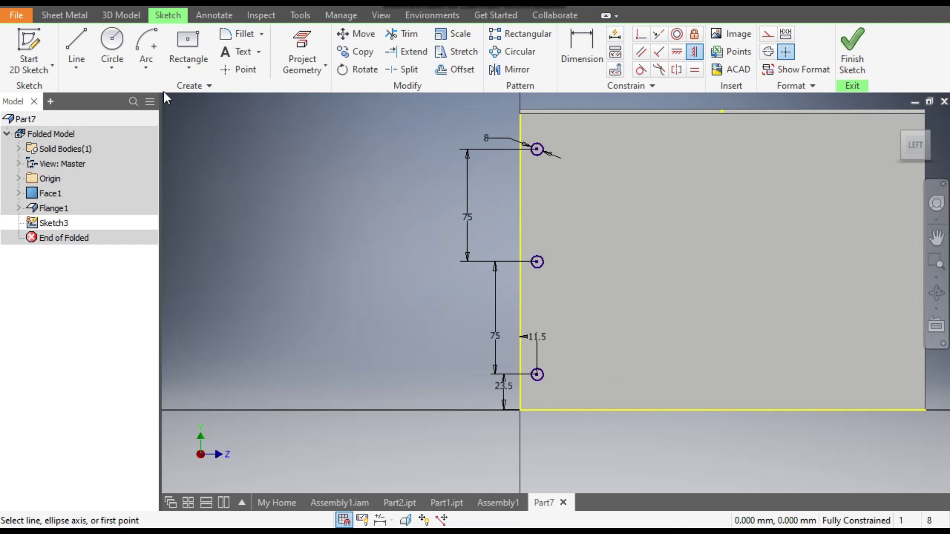
- Draw a vertical line between the midpoints of the flange's top and bottom edges and convert it to construction geometry
{"action": "left_click", "coordinate": [77, 42]}
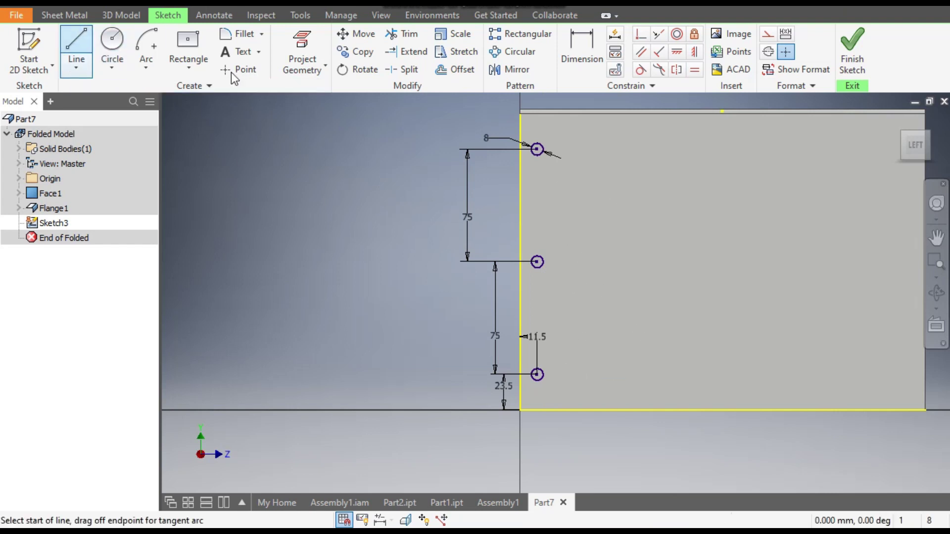
{"action": "mouse_move", "coordinate": [672, 277]}
{"action": "middle_mouse_down"}
{"action": "mouse_move", "coordinate": [651, 232]}
{"action": "mouse_move", "coordinate": [658, 209]}
{"action": "middle_mouse_up"}
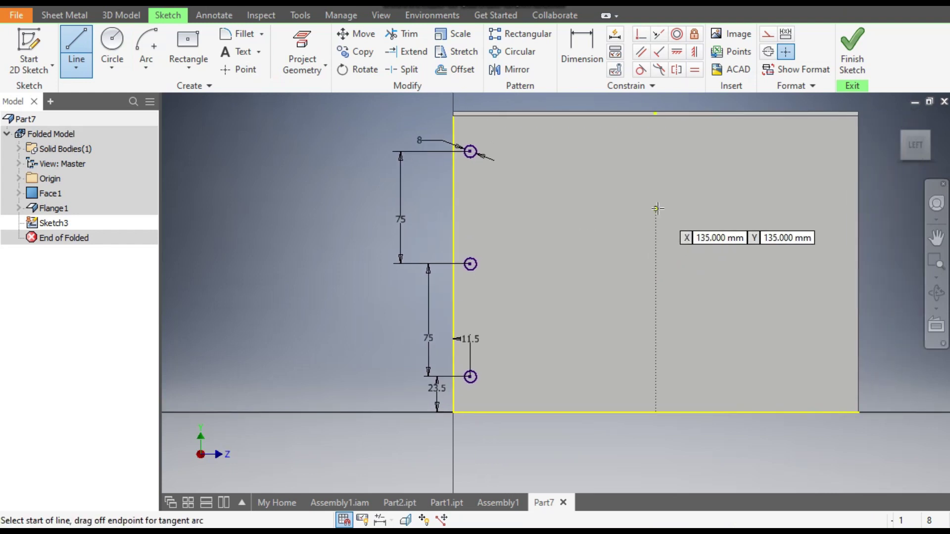
{"action": "left_click", "coordinate": [656, 114]}
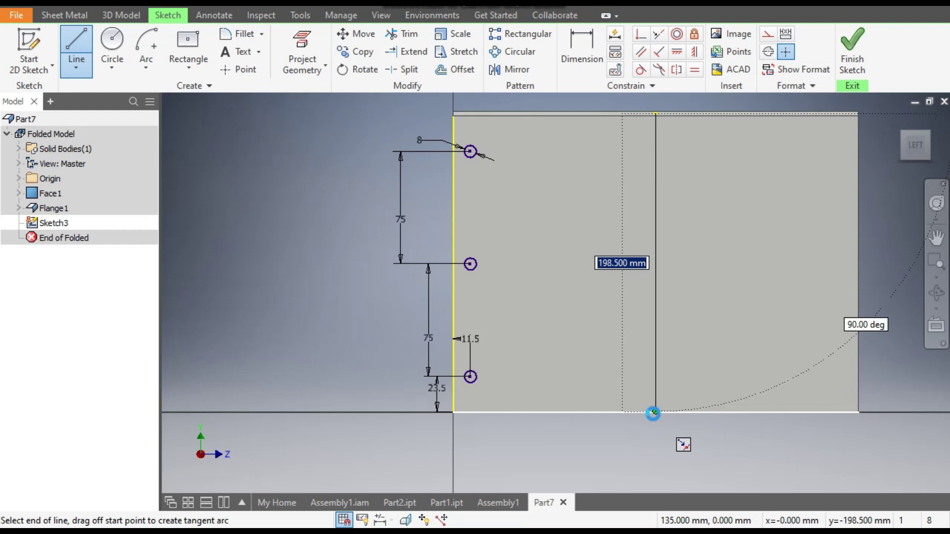
{"action": "double_click", "coordinate": [654, 412]}
{"action": "key", "text": "Escape"}
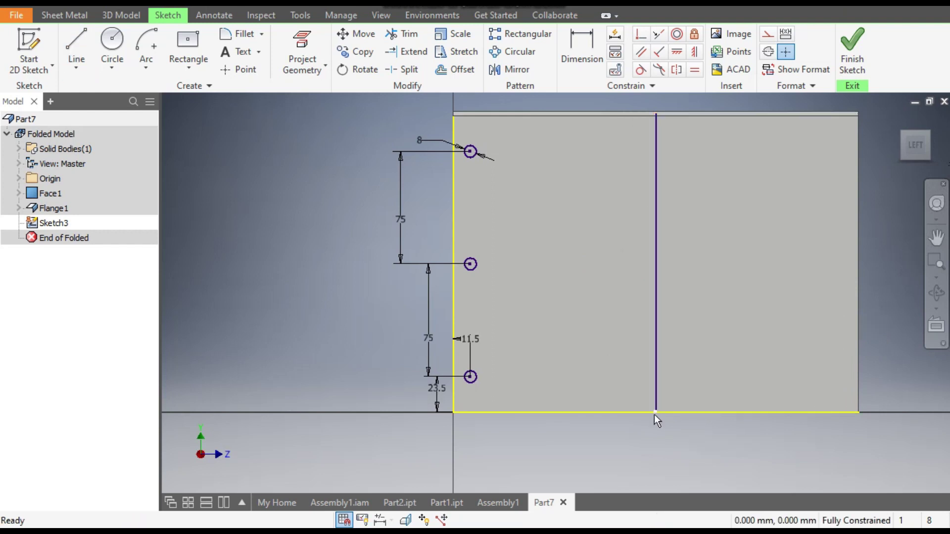
{"action": "left_click", "coordinate": [660, 248]}
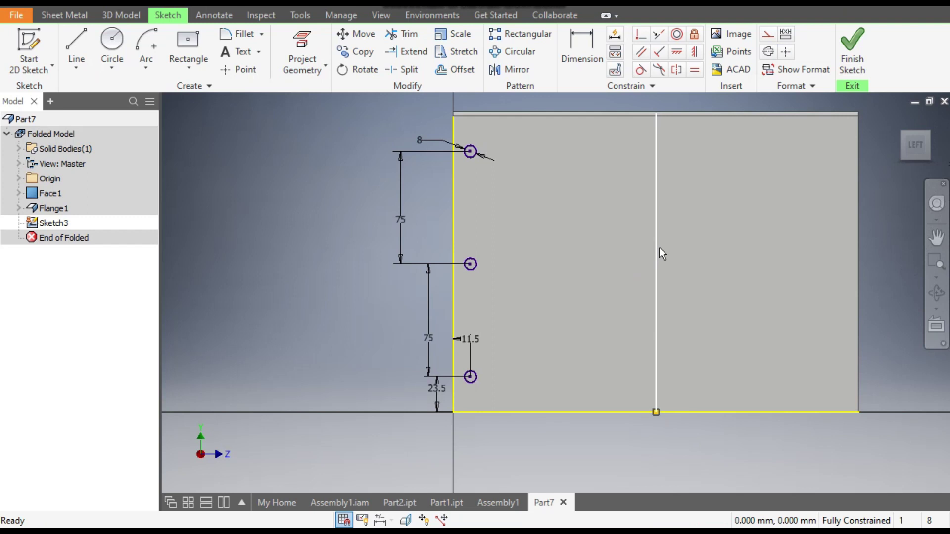
{"action": "left_click", "coordinate": [768, 35]}
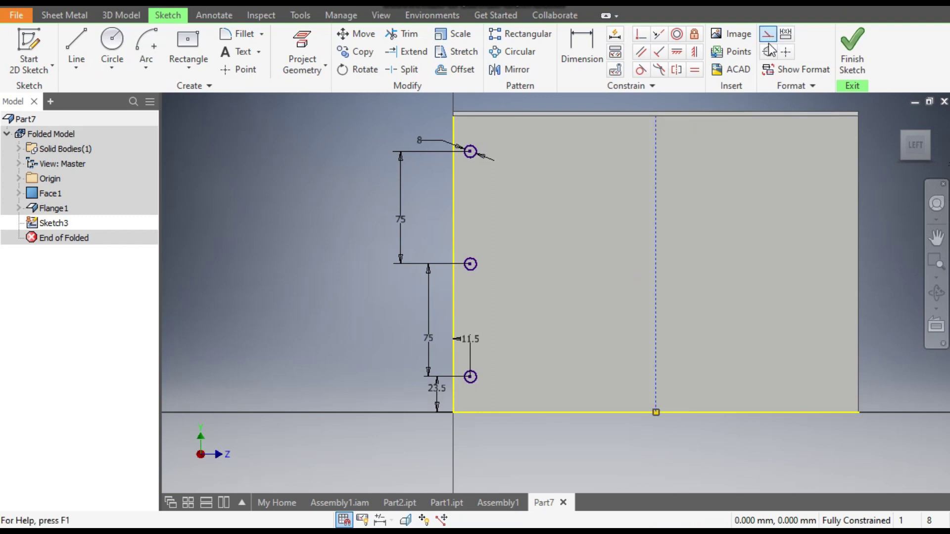
{"action": "left_click", "coordinate": [737, 172]}
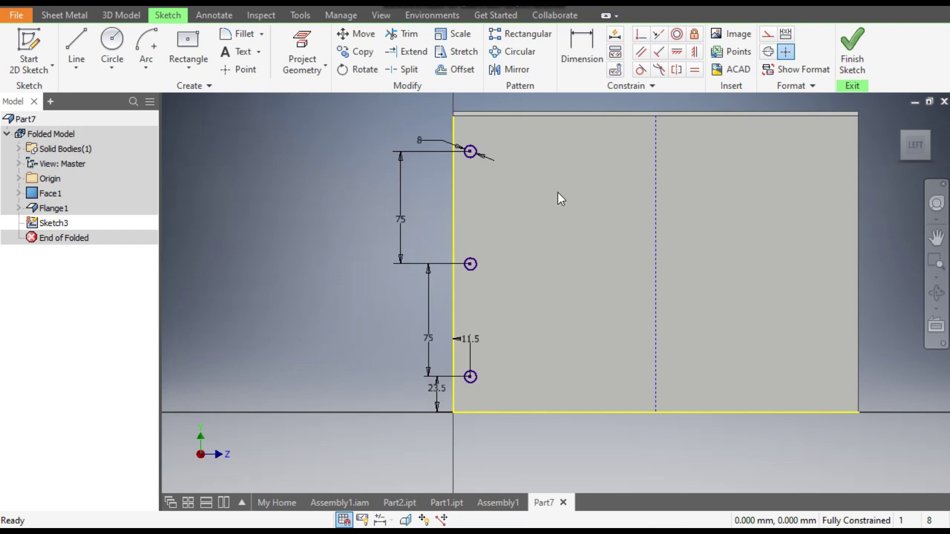
- Mirror the three circles about the vertical construction line to the flange's opposite side
{"action": "left_click", "coordinate": [506, 69]}
{"action": "mouse_move", "coordinate": [495, 133]}
{"action": "left_mouse_down"}
{"action": "mouse_move", "coordinate": [476, 356]}
{"action": "mouse_move", "coordinate": [467, 390]}
{"action": "mouse_move", "coordinate": [459, 388]}
{"action": "left_mouse_up"}
{"action": "left_click", "coordinate": [252, 134]}
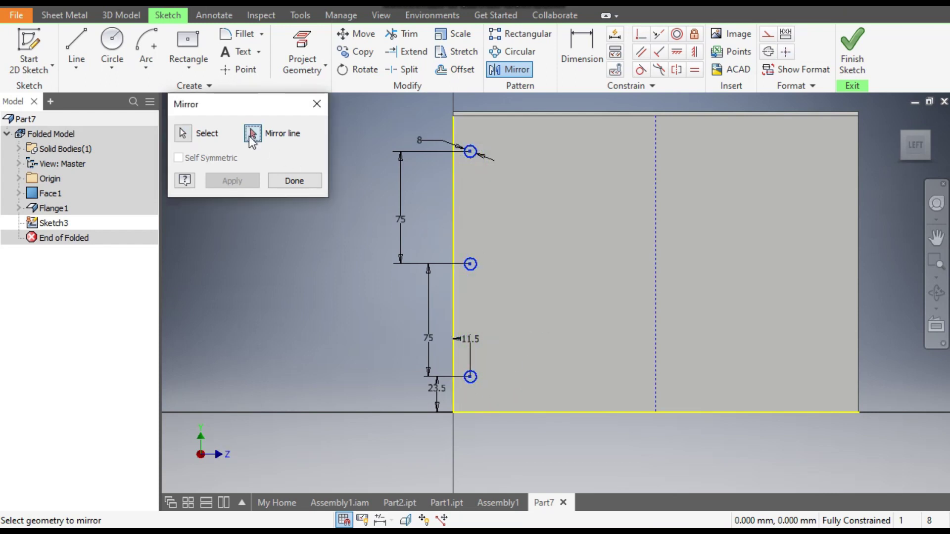
{"action": "left_click", "coordinate": [656, 160]}
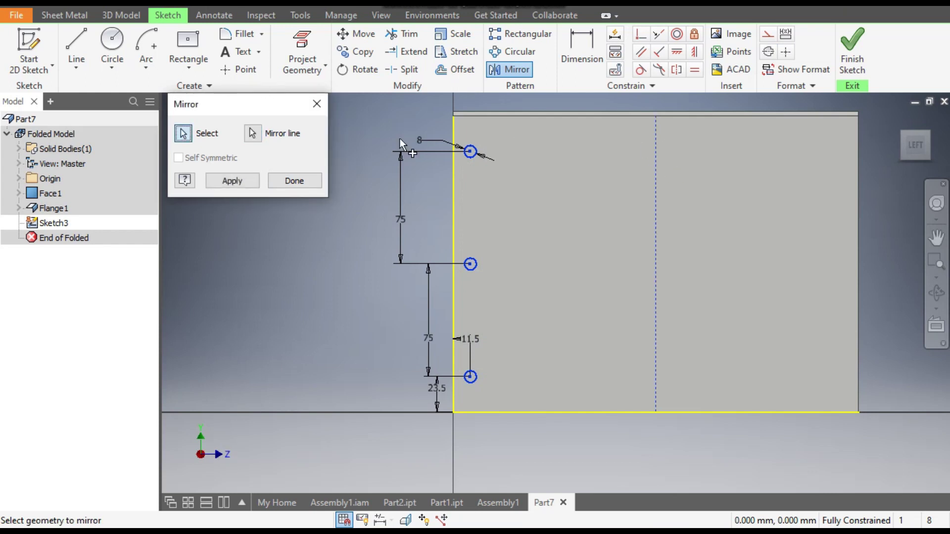
{"action": "left_click", "coordinate": [228, 182]}
{"action": "left_click", "coordinate": [295, 181]}
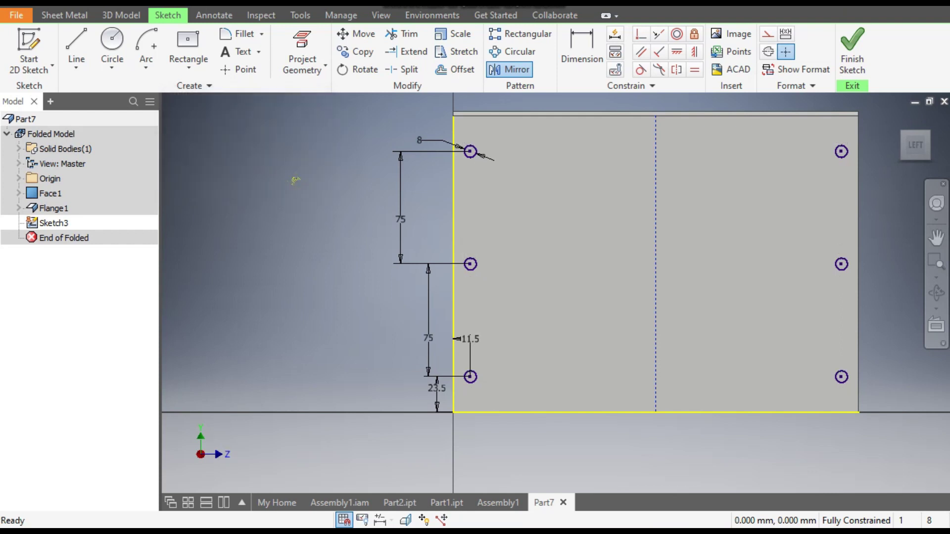
- Extrude-cut all six circles inward through both side flanges with the extents set to All
{"action": "scroll", "coordinate": [295, 181], "scroll_direction": "up", "scroll_amount": 2}
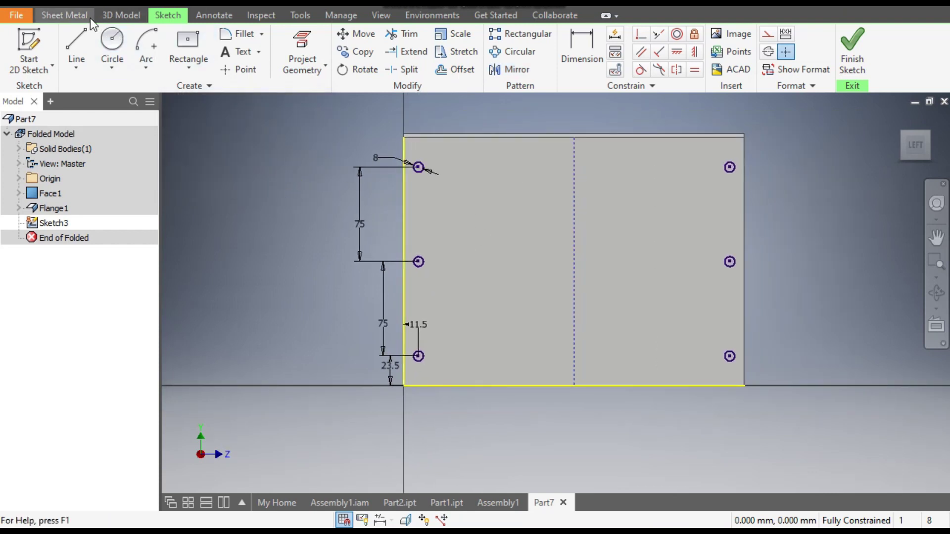
{"action": "left_click", "coordinate": [122, 14]}
{"action": "left_click", "coordinate": [72, 45]}
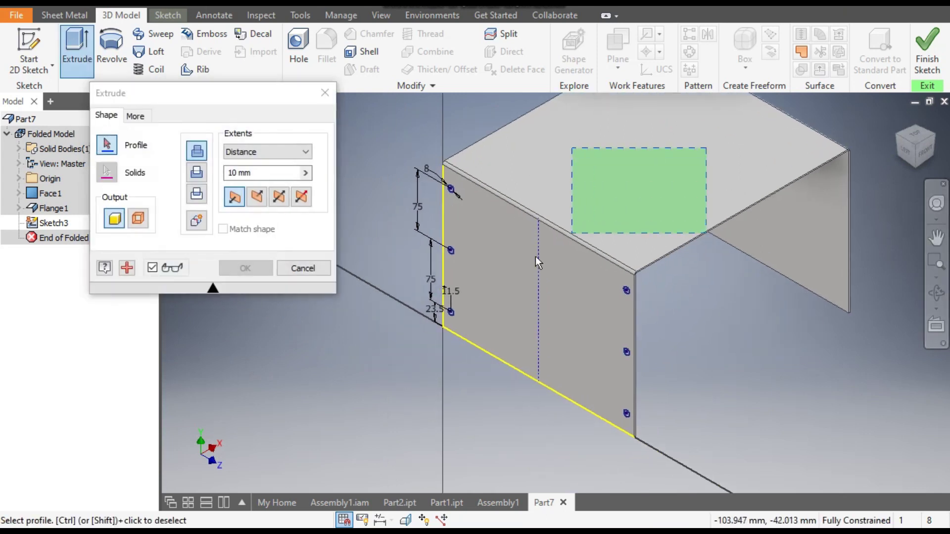
{"action": "left_click", "coordinate": [322, 448]}
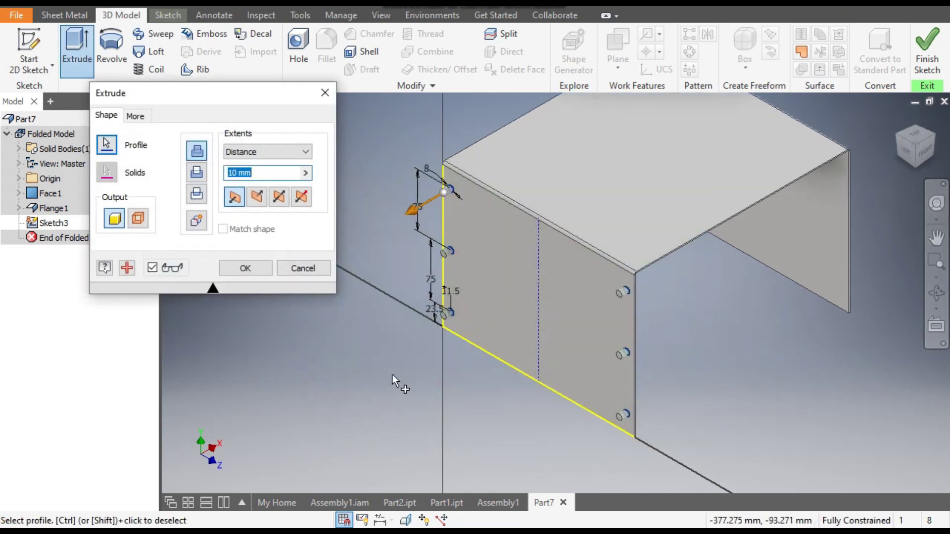
{"action": "scroll", "coordinate": [453, 199], "scroll_direction": "up", "scroll_amount": 3}
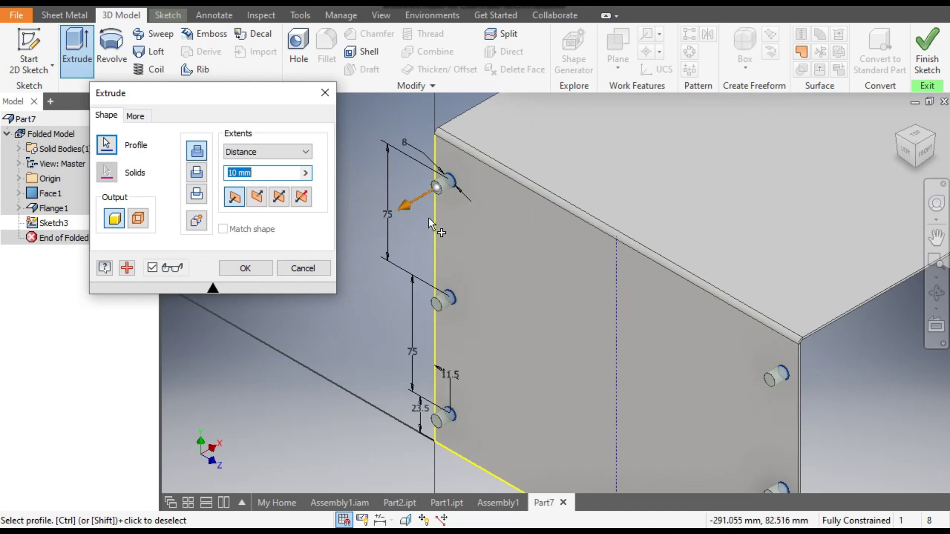
{"action": "scroll", "coordinate": [429, 218], "scroll_direction": "down", "scroll_amount": 2}
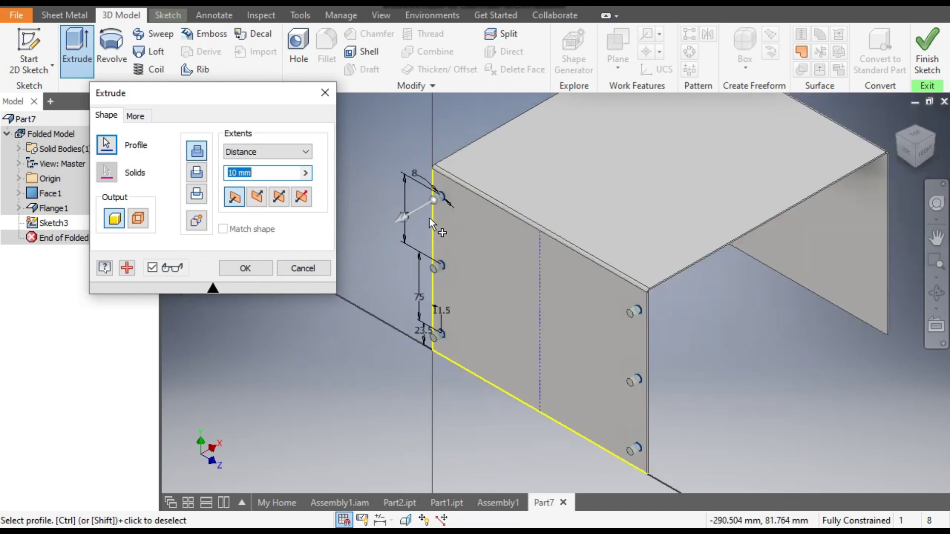
{"action": "left_click", "coordinate": [256, 198]}
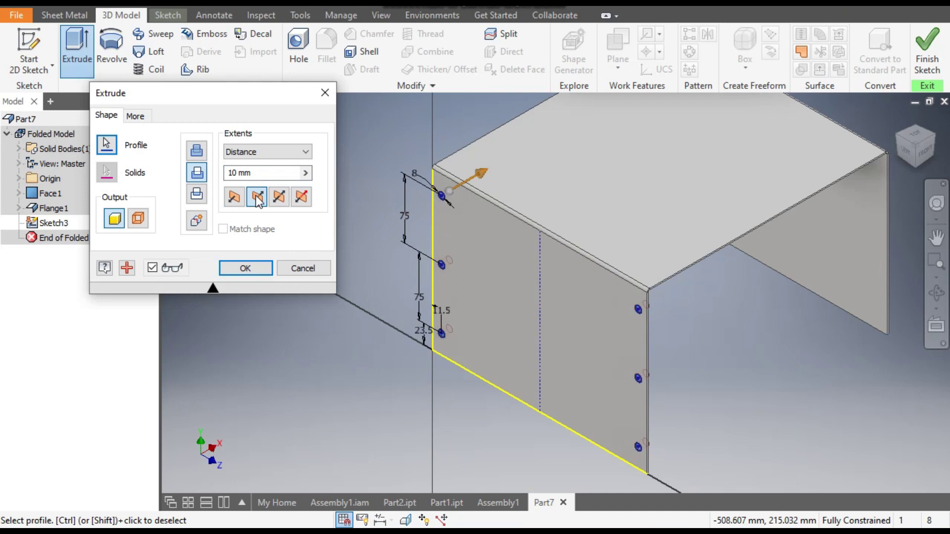
{"action": "left_click", "coordinate": [269, 148]}
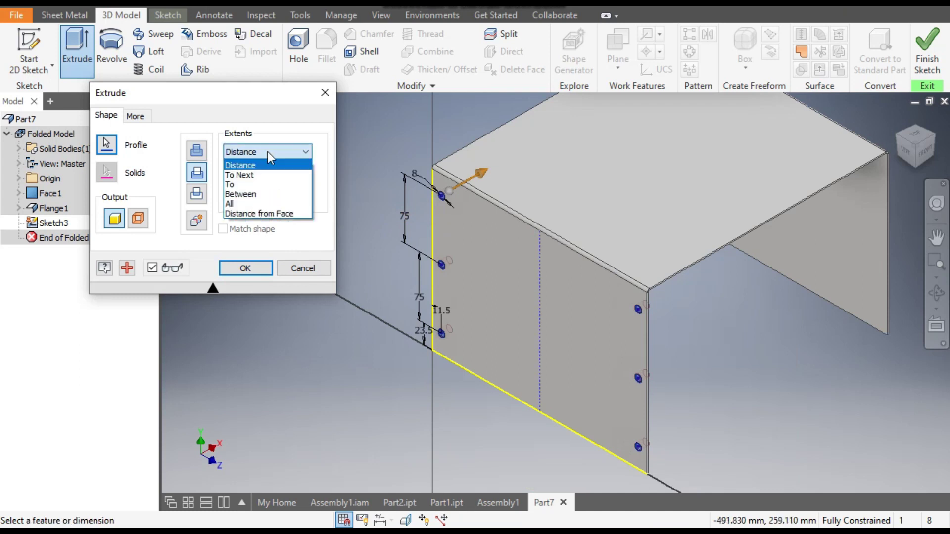
{"action": "left_click", "coordinate": [258, 203]}
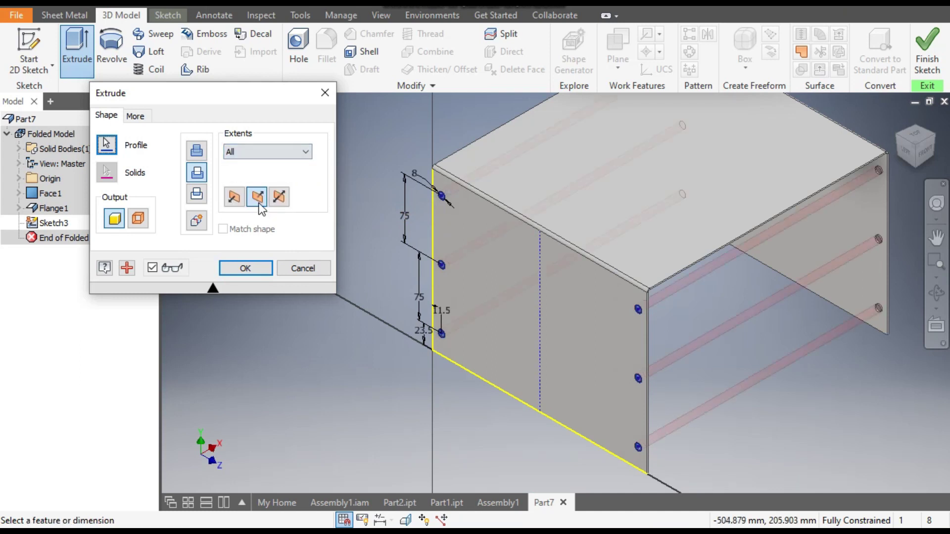
{"action": "middle_click_drag", "start_coordinate": [697, 257], "coordinate": [445, 272]}
{"action": "scroll", "coordinate": [622, 186], "scroll_direction": "up", "scroll_amount": 3}
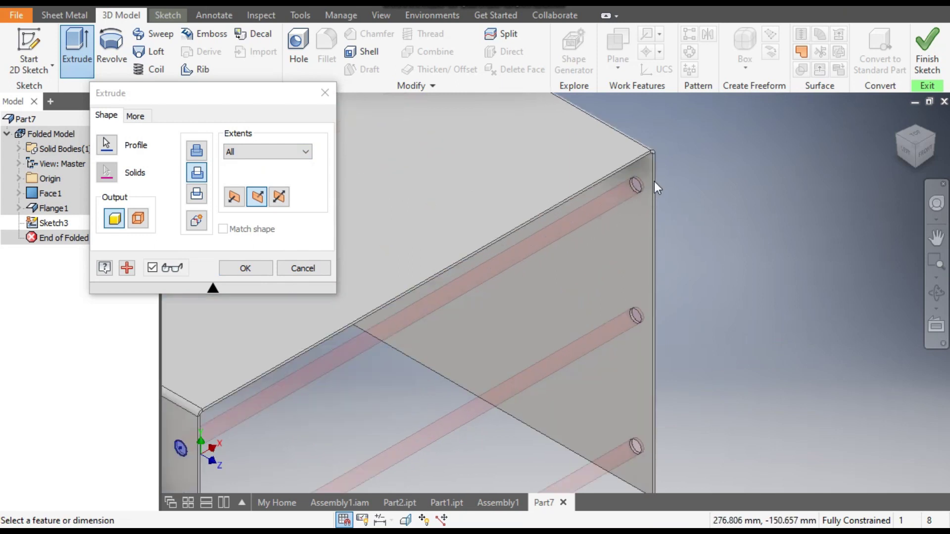
{"action": "left_click", "coordinate": [246, 268]}
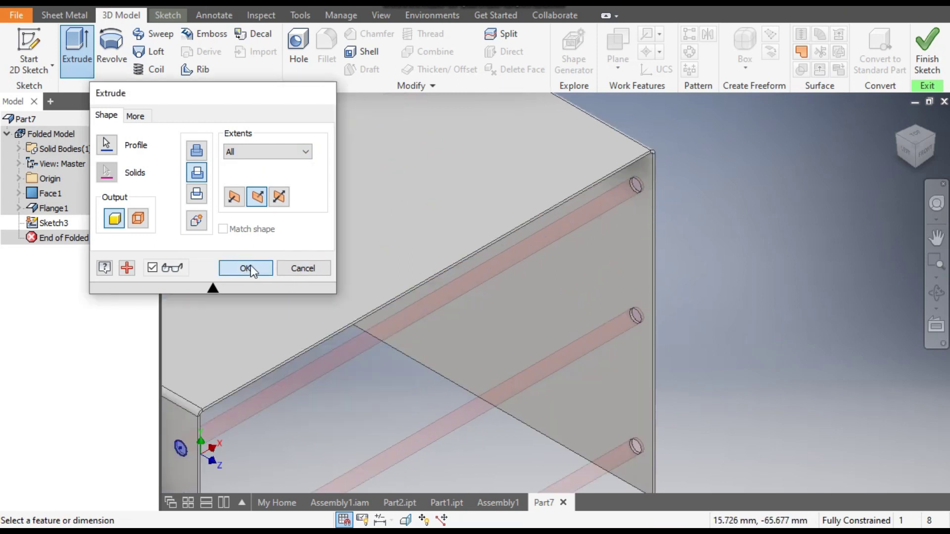
{"action": "scroll", "coordinate": [709, 239], "scroll_direction": "down", "scroll_amount": 3}
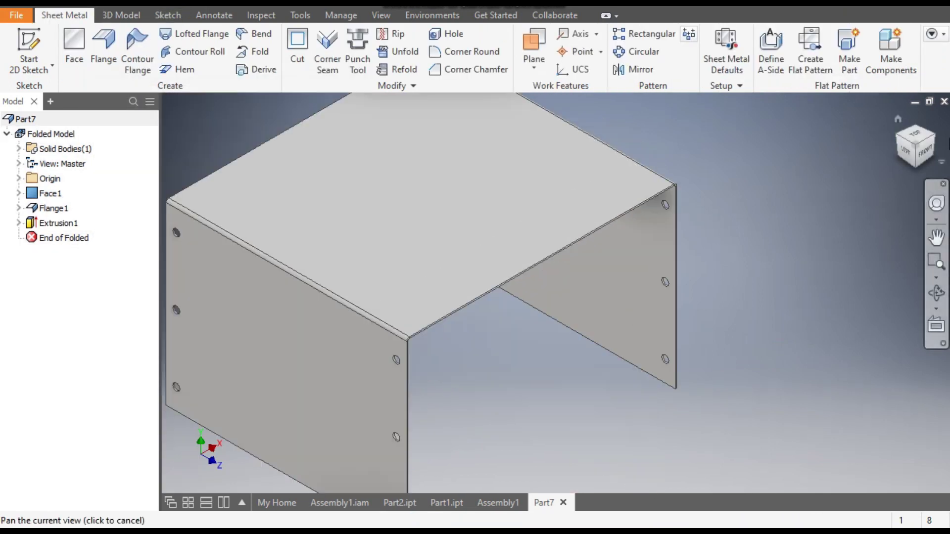
- Start a sketch on the left flange's outer face and place a point below the midpoint of its top edge
{"action": "left_click", "coordinate": [933, 142]}
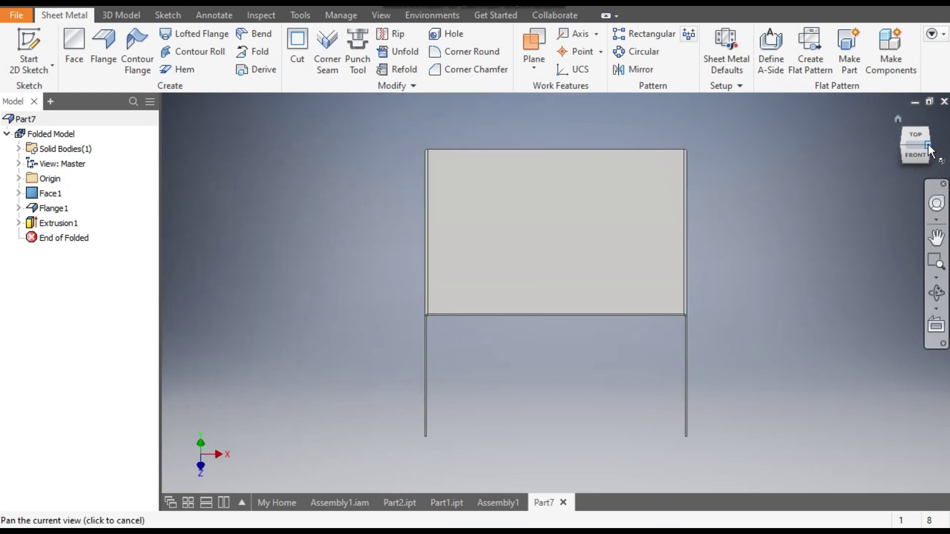
{"action": "scroll", "coordinate": [573, 376], "scroll_direction": "up", "scroll_amount": 4}
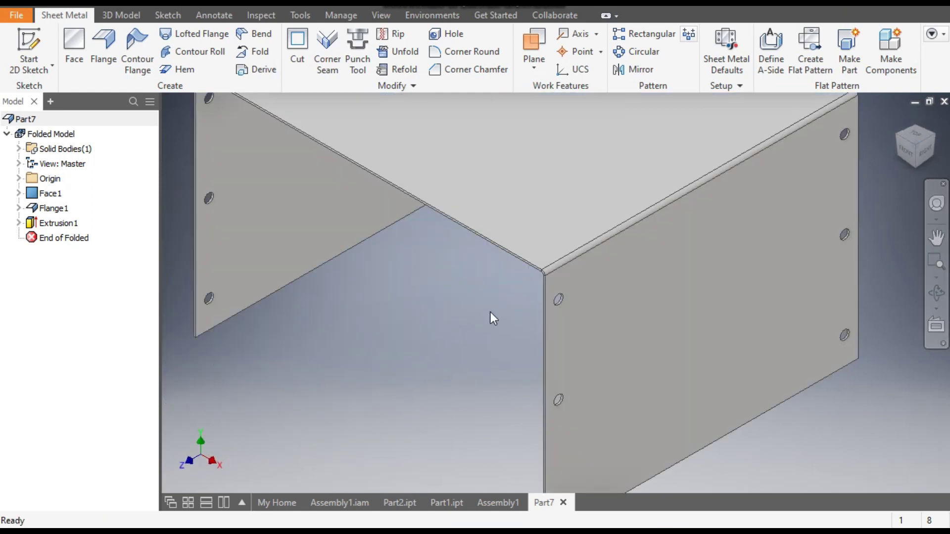
{"action": "left_click", "coordinate": [899, 140]}
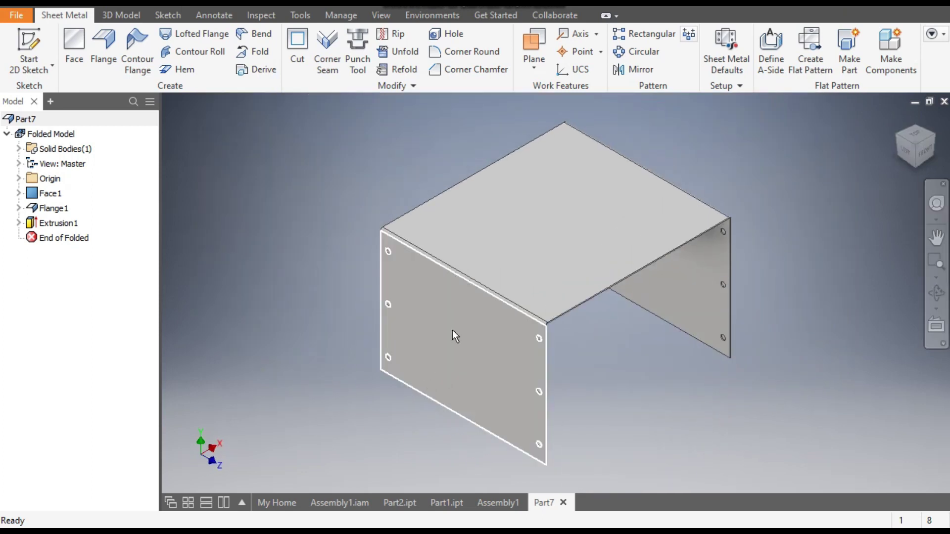
{"action": "left_click", "coordinate": [452, 330]}
{"action": "left_click", "coordinate": [560, 319]}
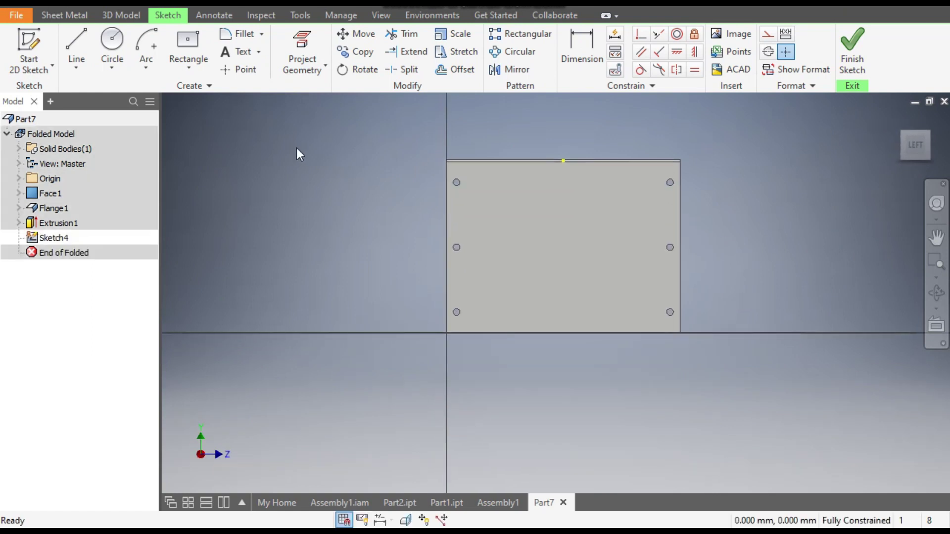
{"action": "left_click", "coordinate": [246, 73]}
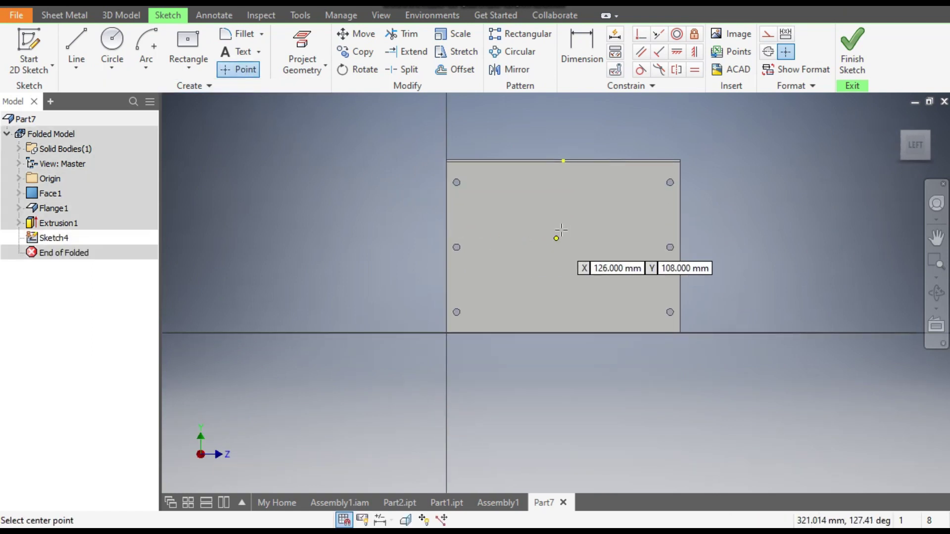
{"action": "left_click", "coordinate": [564, 191]}
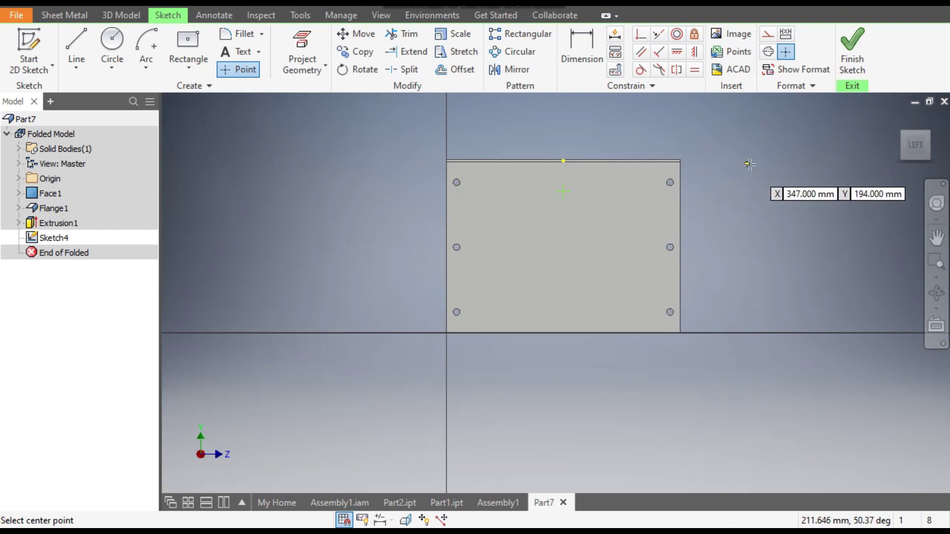
- Dimension the sketch point 50 mm below the flange's top edge
{"action": "left_click", "coordinate": [584, 47]}
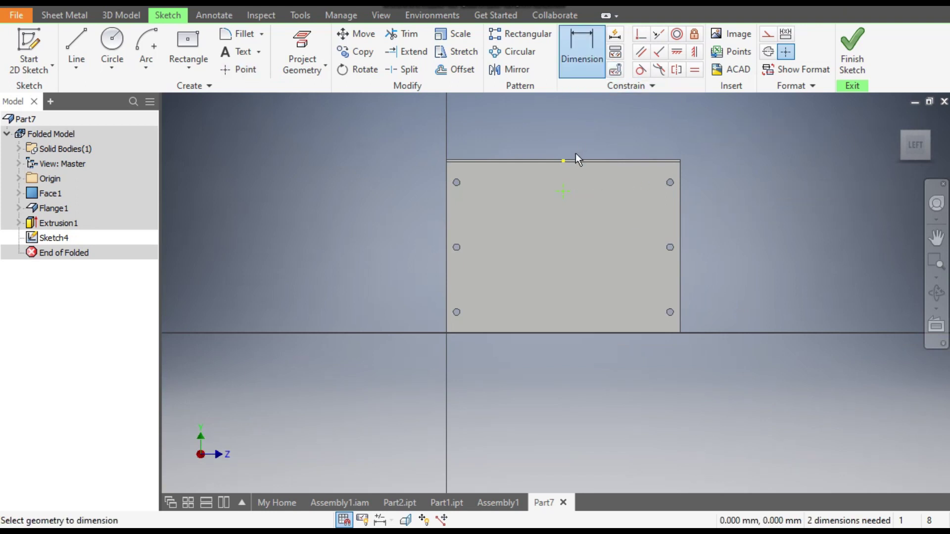
{"action": "scroll", "coordinate": [576, 153], "scroll_direction": "up", "scroll_amount": 3}
{"action": "left_click", "coordinate": [585, 167]}
{"action": "left_click", "coordinate": [554, 226]}
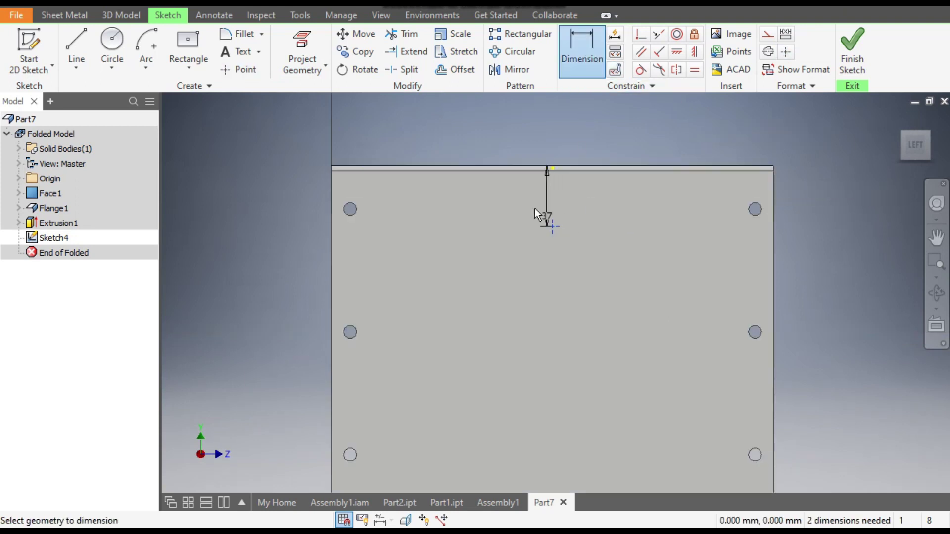
{"action": "left_click", "coordinate": [512, 202]}
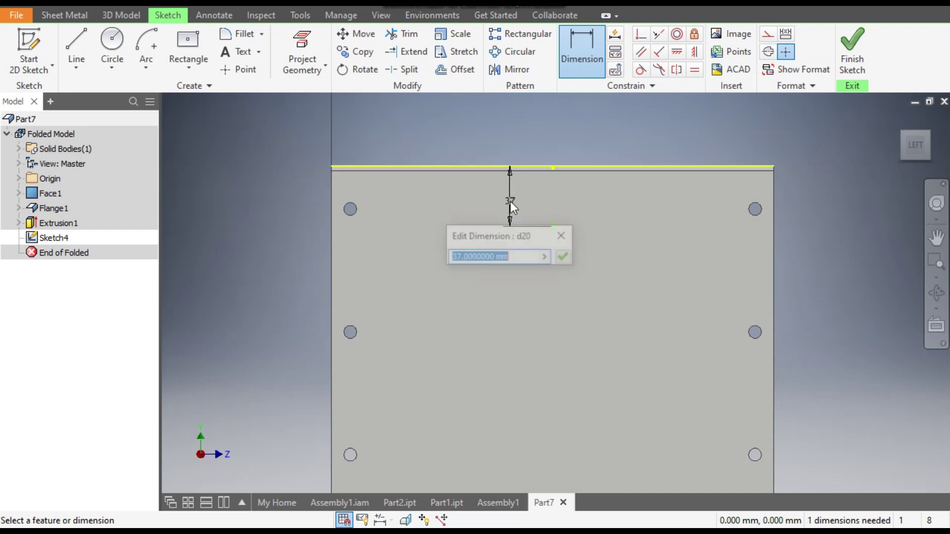
{"action": "type", "text": "50"}
{"action": "key", "text": "Return"}
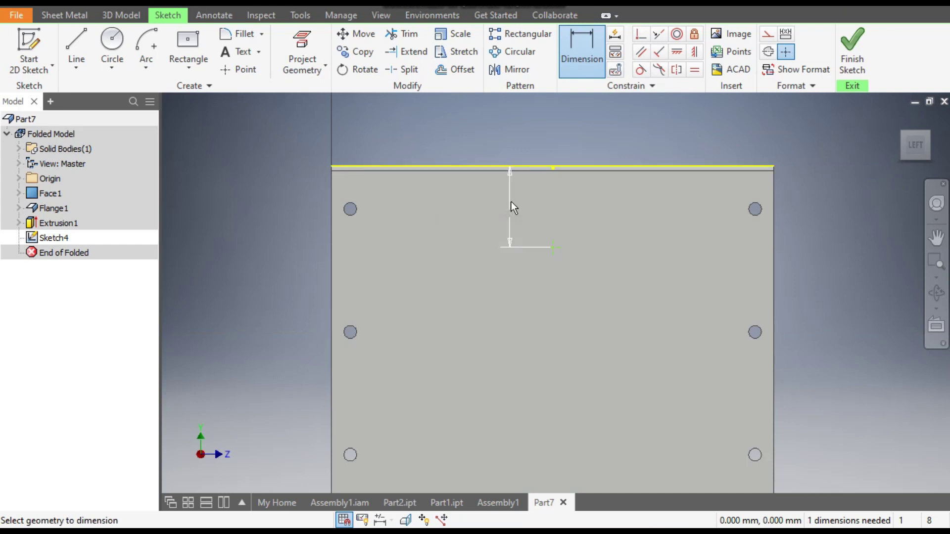
{"action": "key", "text": "Escape"}
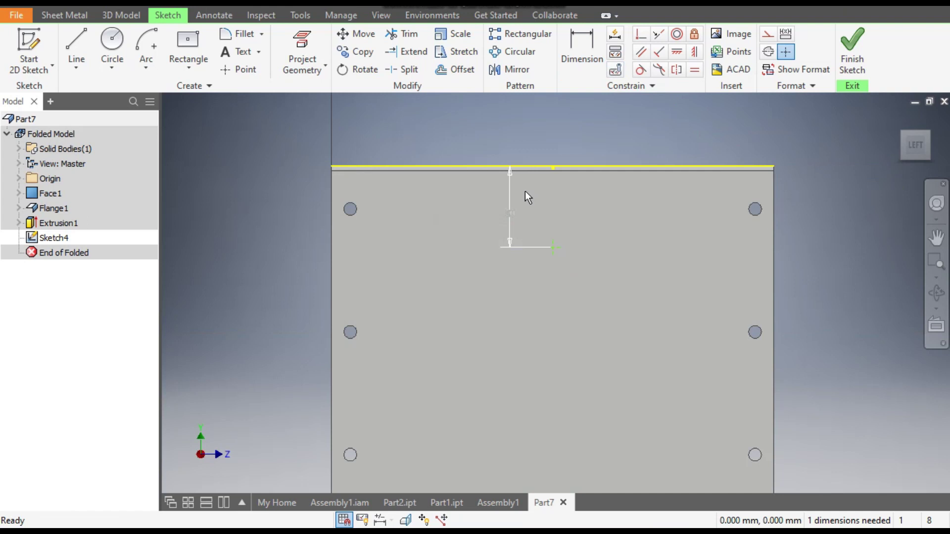
- Apply a vertical constraint between the top edge's midpoint and the sketch point
{"action": "left_click", "coordinate": [697, 53]}
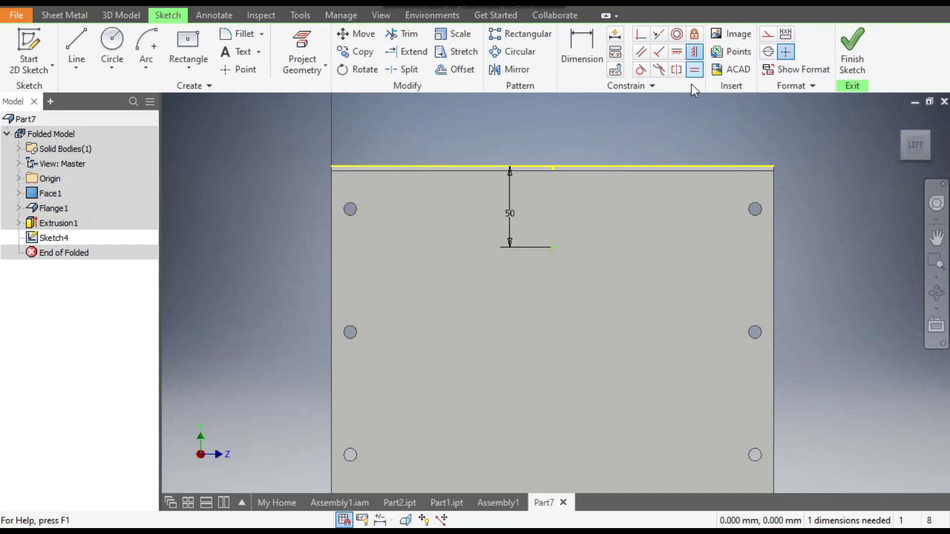
{"action": "left_click", "coordinate": [553, 166]}
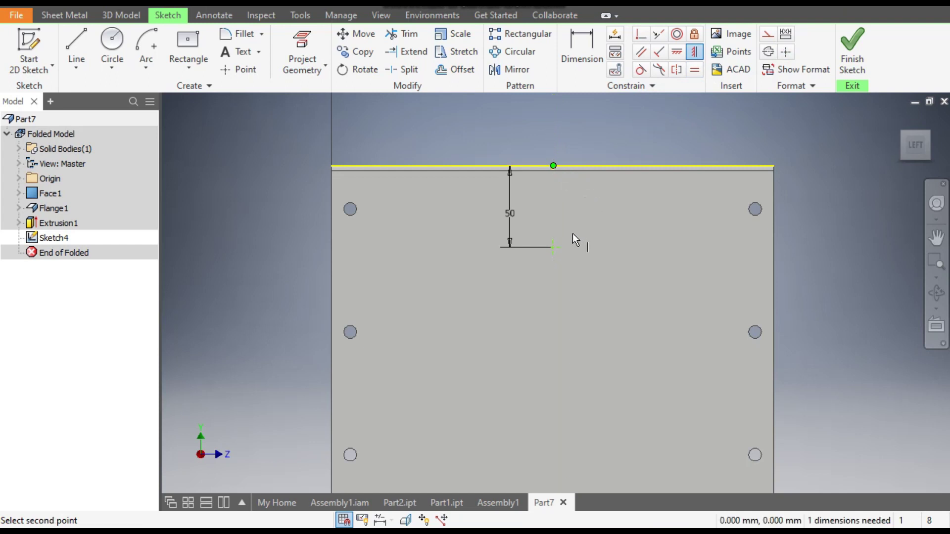
{"action": "left_click", "coordinate": [555, 246]}
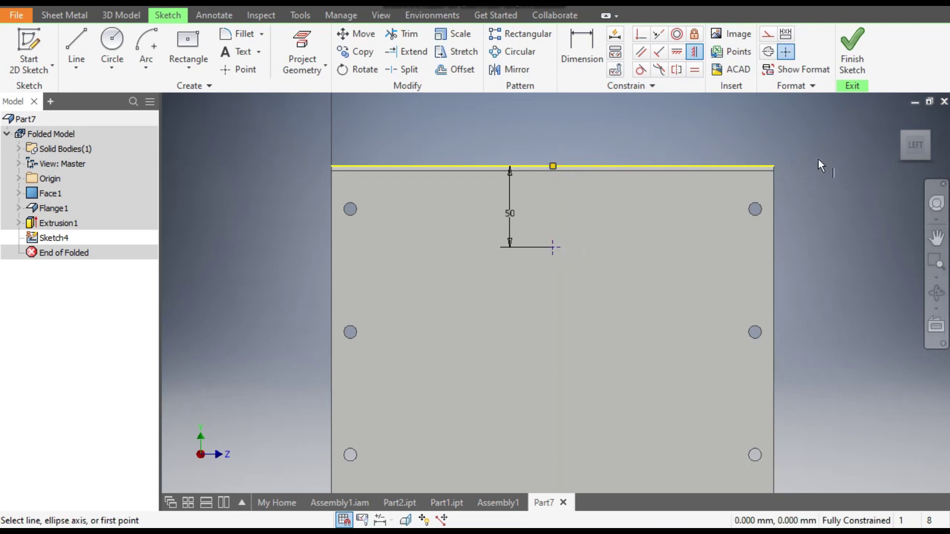
{"action": "key", "text": "Escape"}
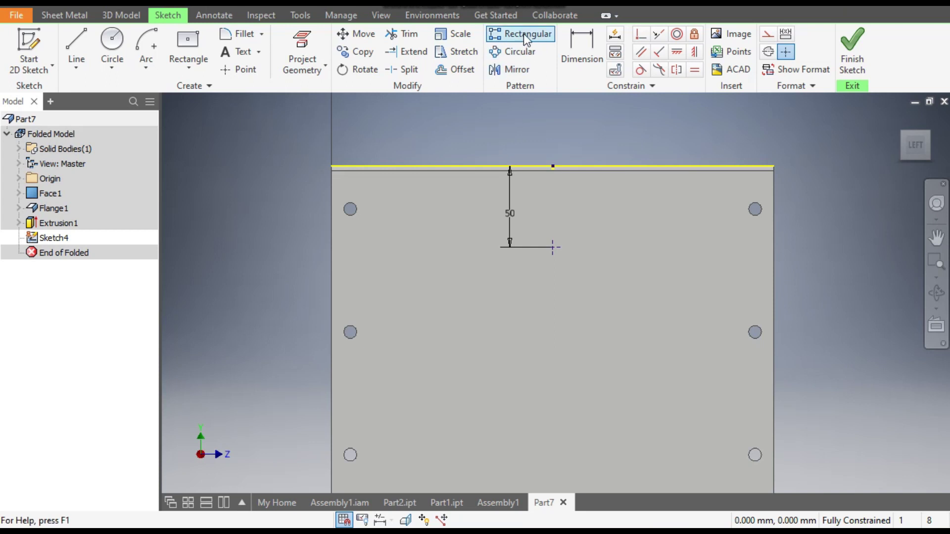
- Draw a line from the top edge's midpoint down to the sketch point and convert it to construction geometry
{"action": "left_click", "coordinate": [76, 34]}
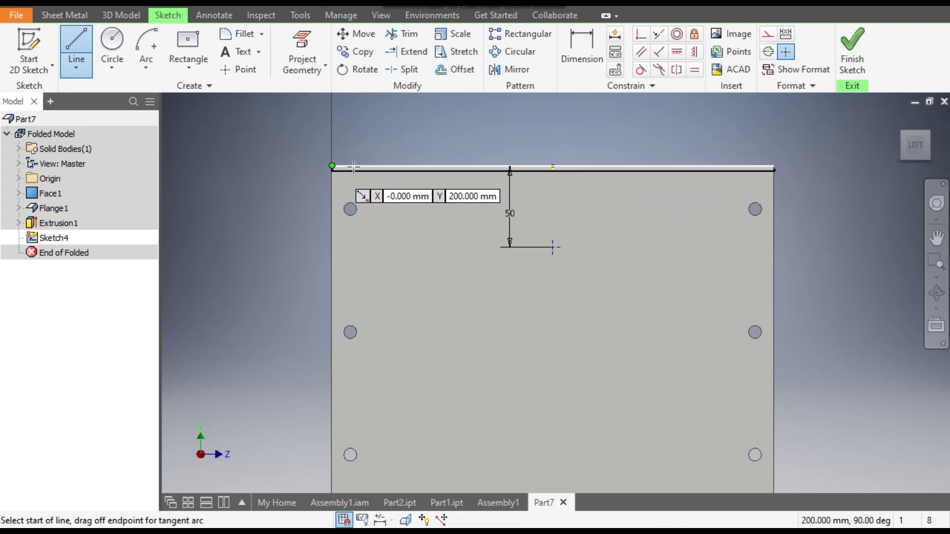
{"action": "left_click", "coordinate": [553, 166]}
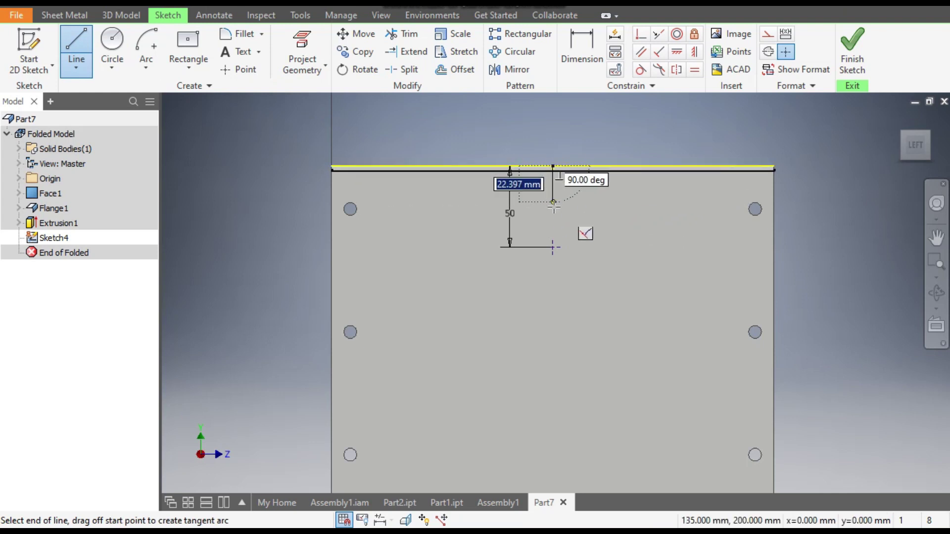
{"action": "left_click", "coordinate": [553, 247]}
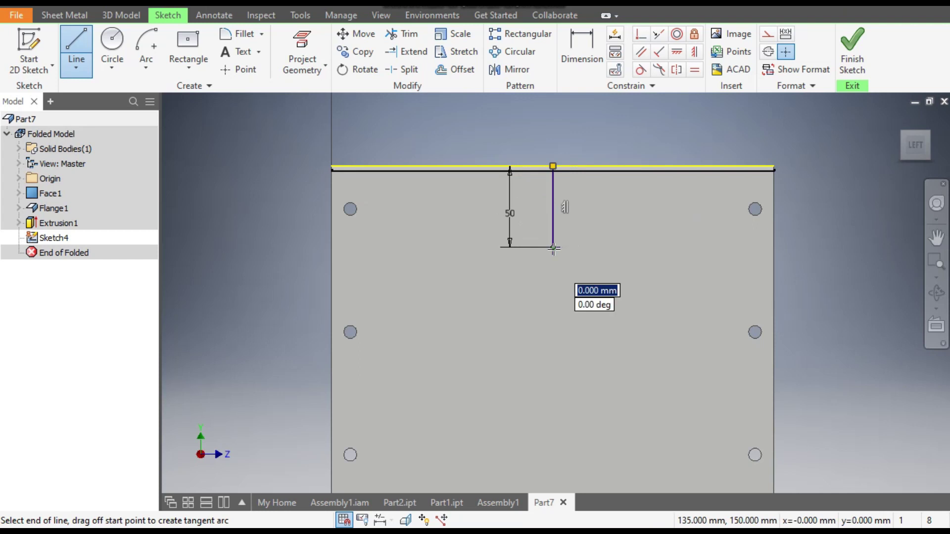
{"action": "key", "text": "Escape"}
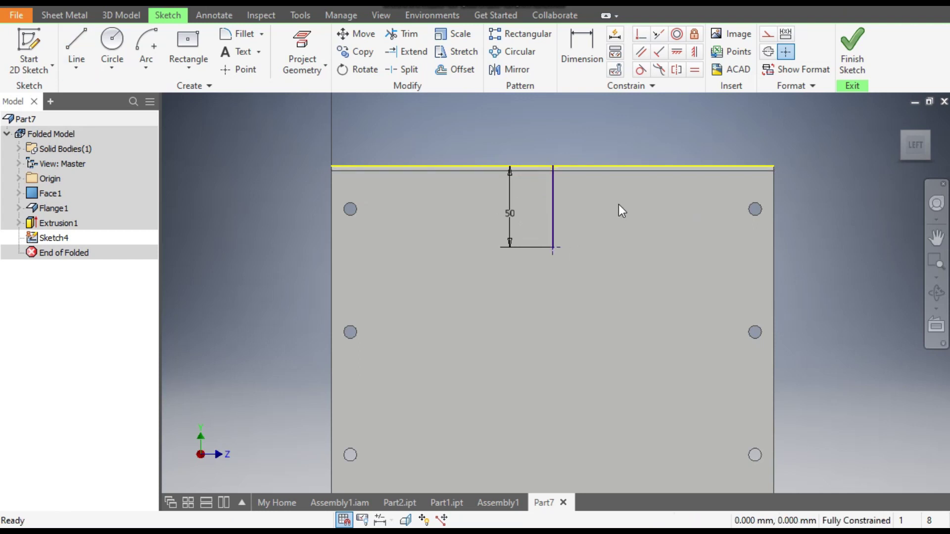
{"action": "left_click", "coordinate": [554, 205]}
{"action": "left_click", "coordinate": [768, 36]}
- Pattern the point downward along the construction line with 4 instances spaced 35 mm apart, and finish the sketch
{"action": "left_click", "coordinate": [514, 33]}
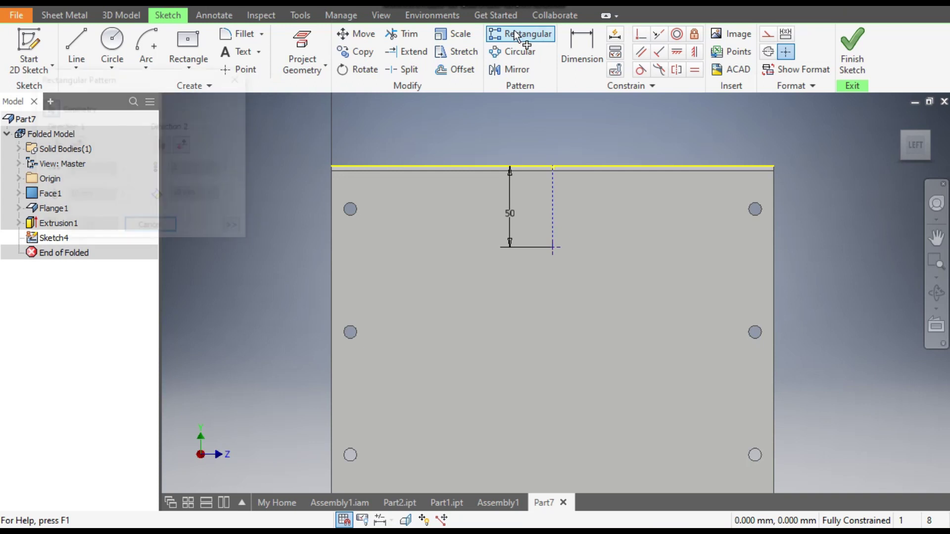
{"action": "left_click", "coordinate": [558, 251]}
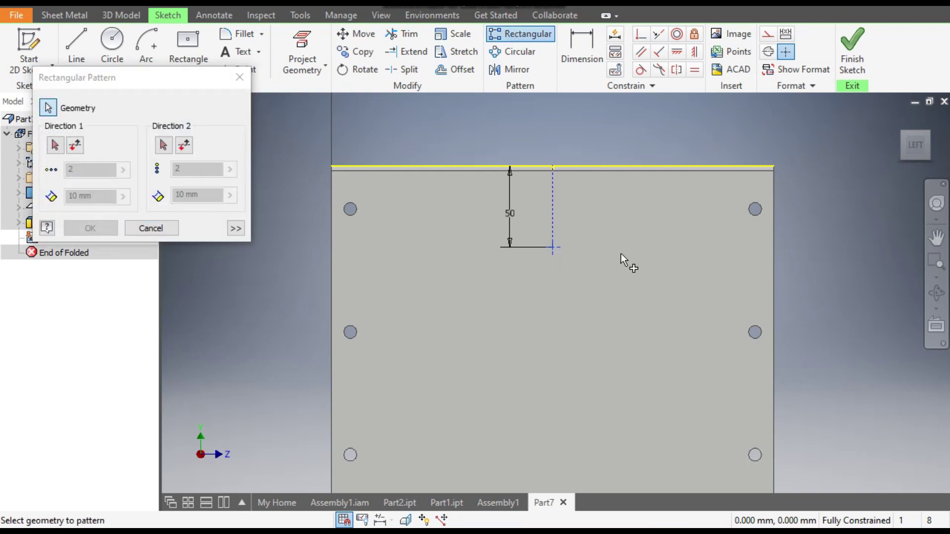
{"action": "left_click", "coordinate": [56, 146]}
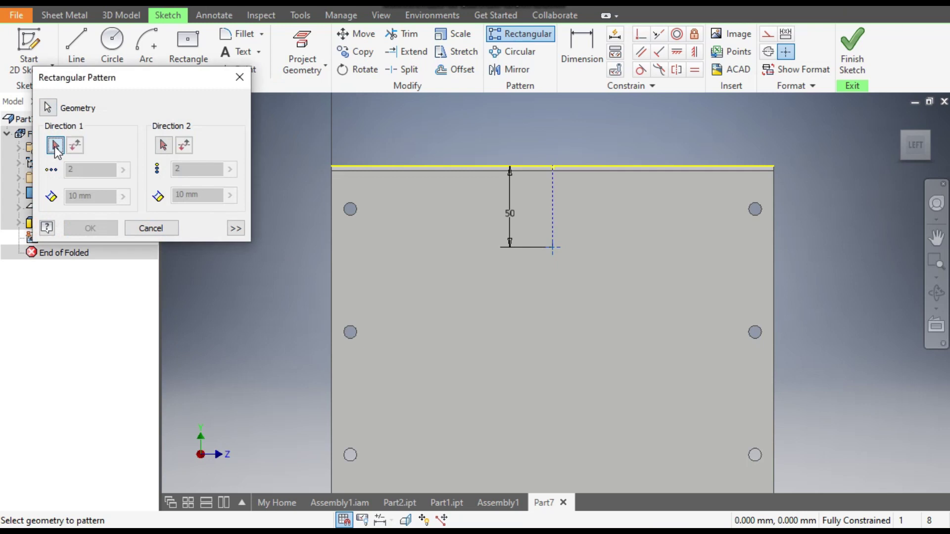
{"action": "left_click", "coordinate": [551, 189]}
{"action": "middle_click_drag", "start_coordinate": [612, 227], "coordinate": [640, 184]}
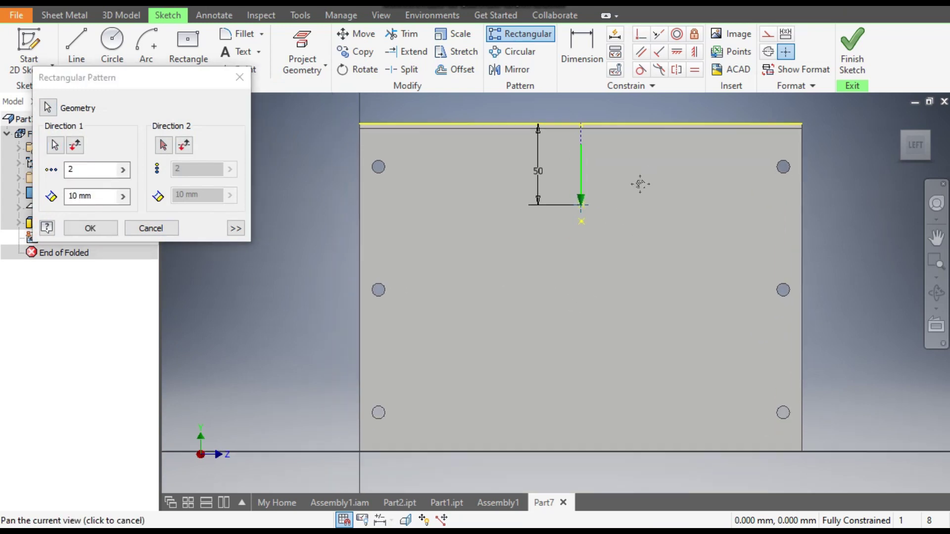
{"action": "left_click_drag", "start_coordinate": [100, 196], "coordinate": [68, 196]}
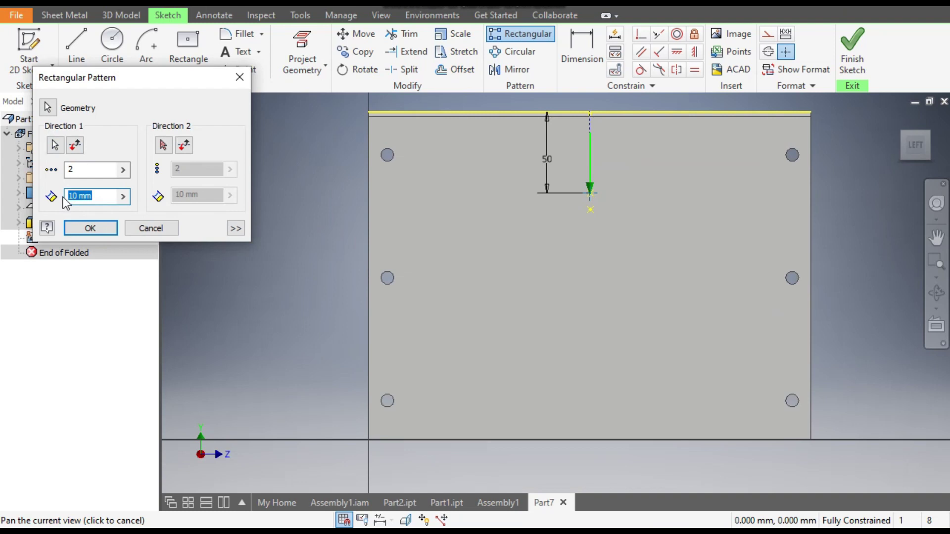
{"action": "type", "text": "35"}
{"action": "left_click_drag", "start_coordinate": [91, 169], "coordinate": [64, 176]}
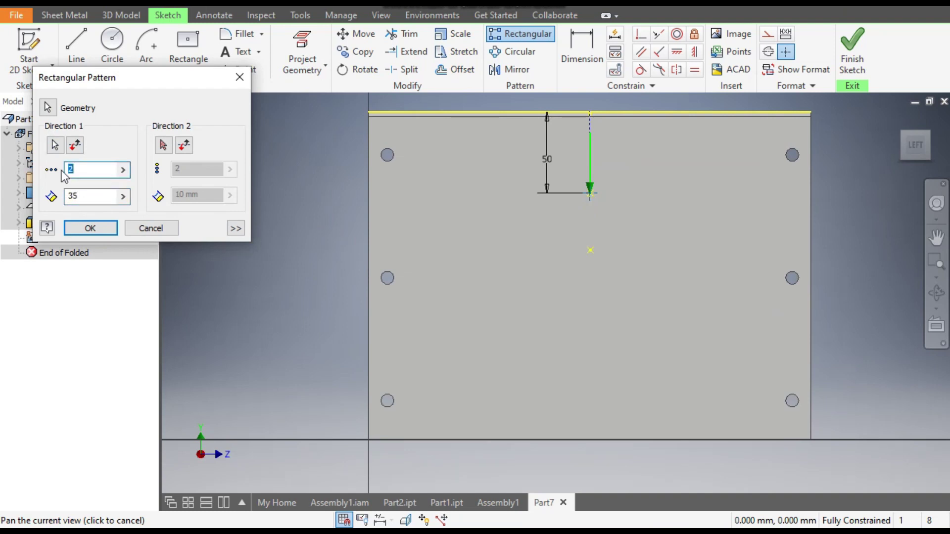
{"action": "type", "text": "4"}
{"action": "left_click", "coordinate": [90, 228]}
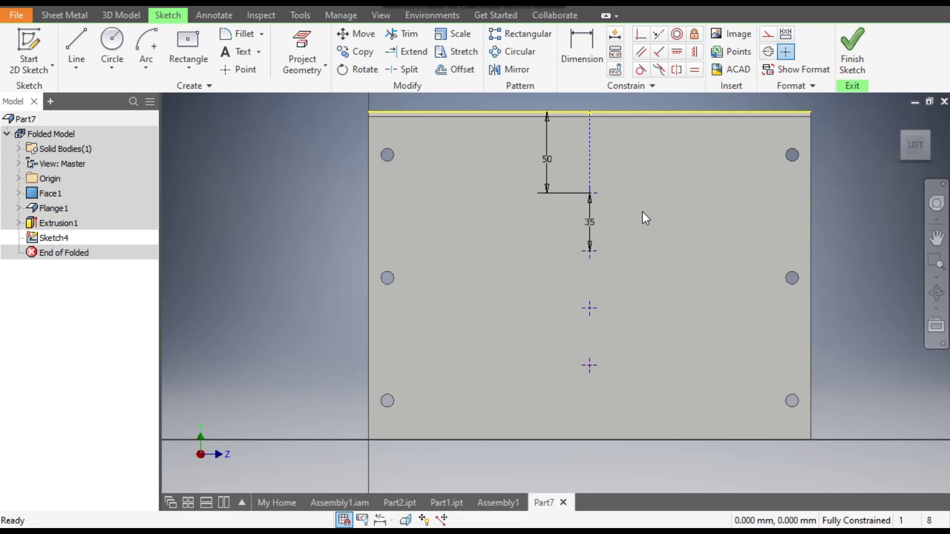
{"action": "left_click", "coordinate": [852, 49]}
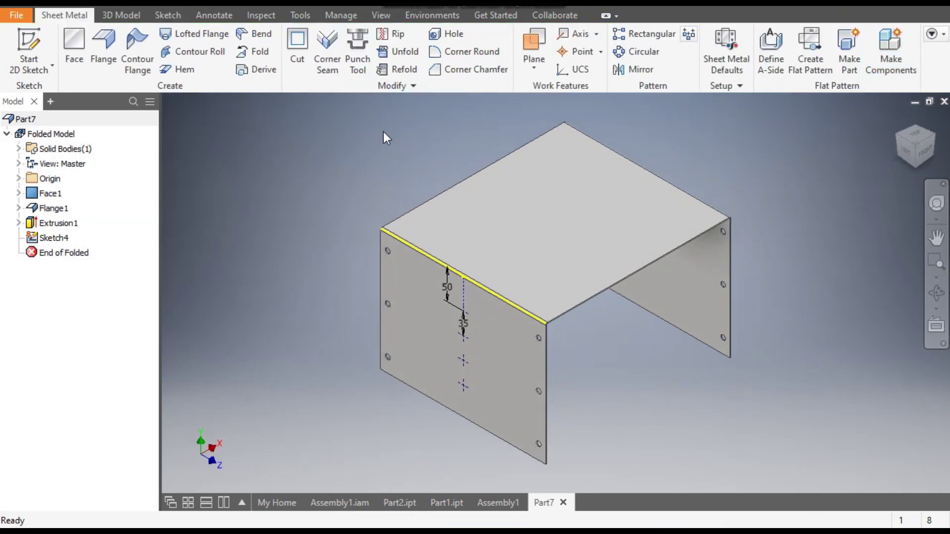
- Start the Punch Tool with the LOUVER TOOL punch for the four sketch points on the left flange
{"action": "left_click", "coordinate": [356, 47]}
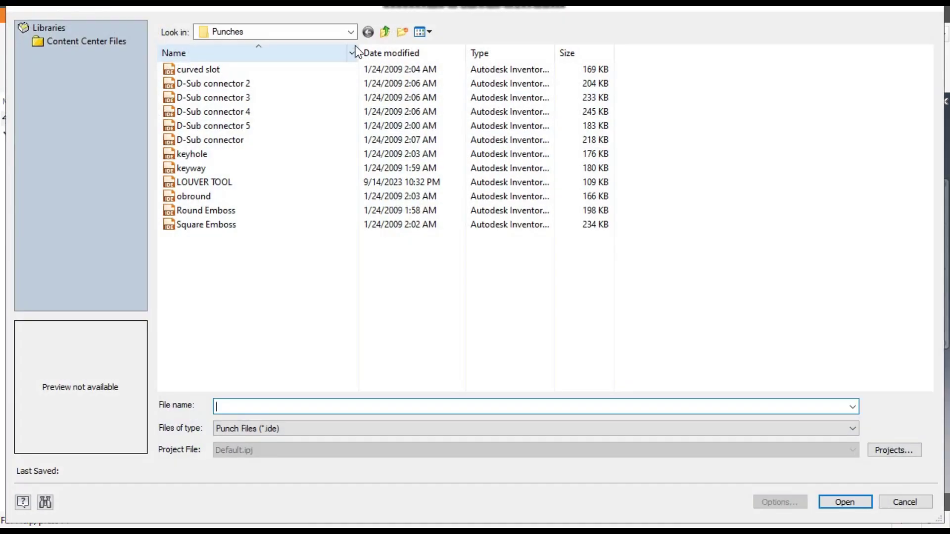
{"action": "left_click", "coordinate": [225, 183]}
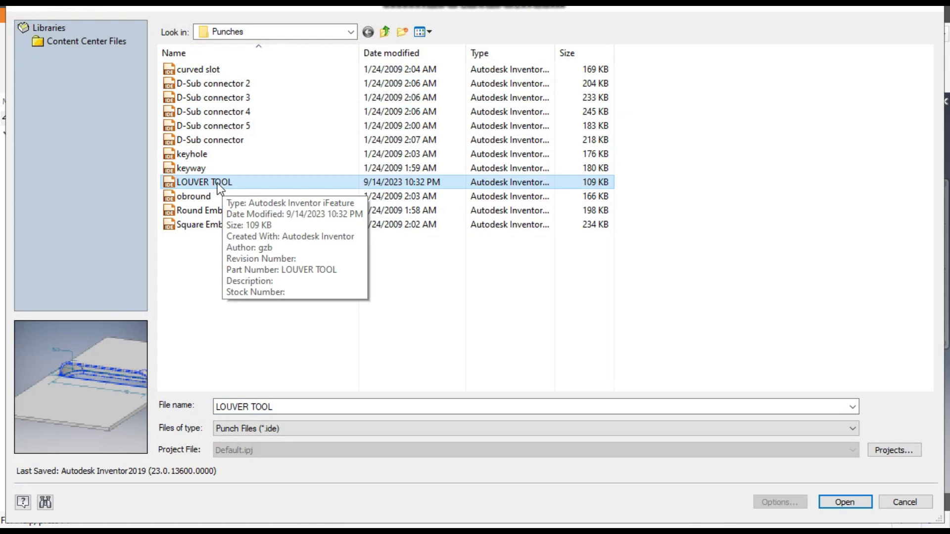
{"action": "left_click", "coordinate": [842, 502]}
{"action": "middle_click_drag", "start_coordinate": [688, 406], "coordinate": [645, 260]}
{"action": "scroll", "coordinate": [639, 241], "scroll_direction": "up", "scroll_amount": 5}
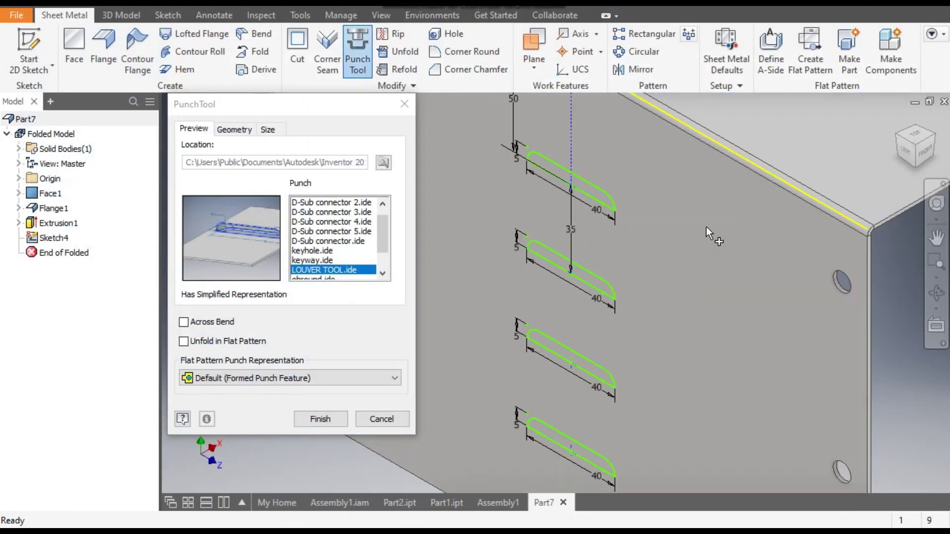
{"action": "scroll", "coordinate": [613, 226], "scroll_direction": "down", "scroll_amount": 3}
{"action": "middle_click_drag", "start_coordinate": [656, 192], "coordinate": [698, 272]}
- Set the louver punch's length to 125 mm and height to 15 mm, and create the louvers
{"action": "left_click", "coordinate": [269, 131]}
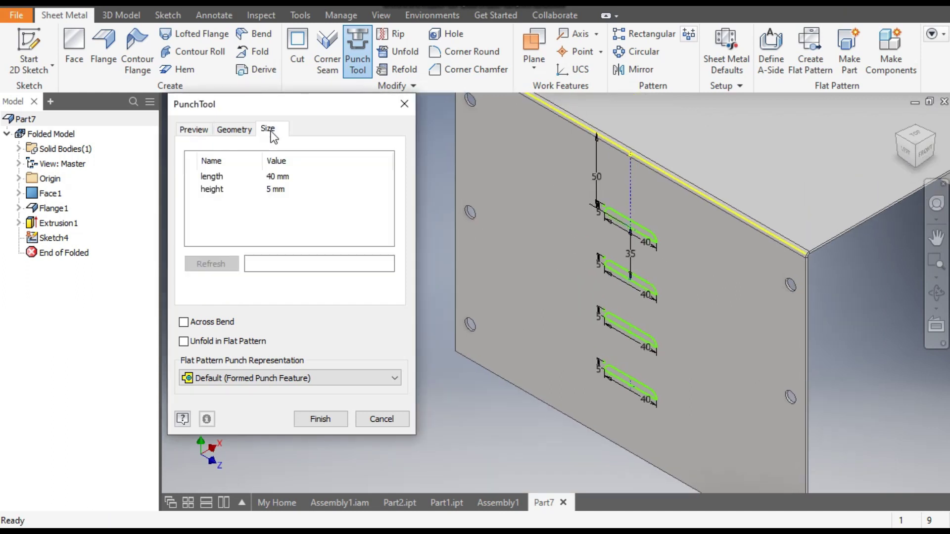
{"action": "left_click", "coordinate": [277, 177]}
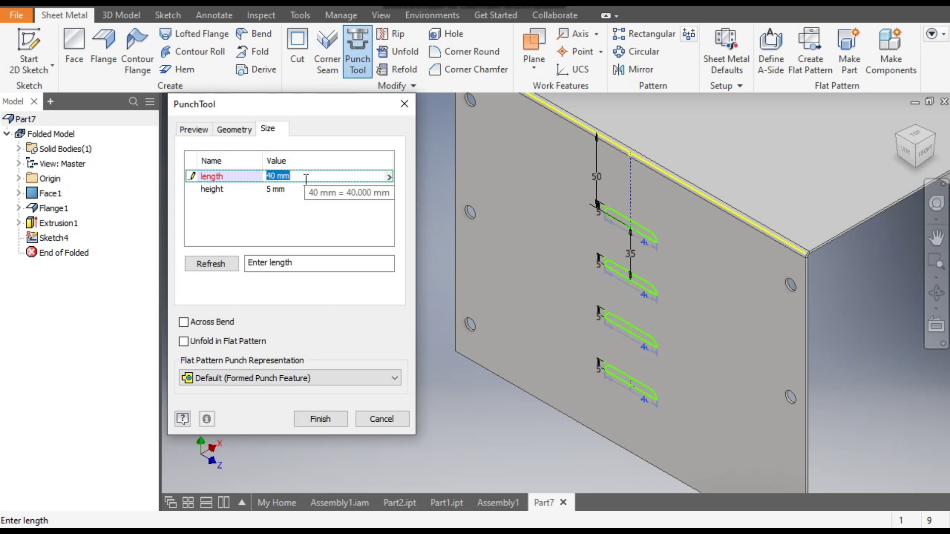
{"action": "type", "text": "125"}
{"action": "left_click", "coordinate": [278, 190]}
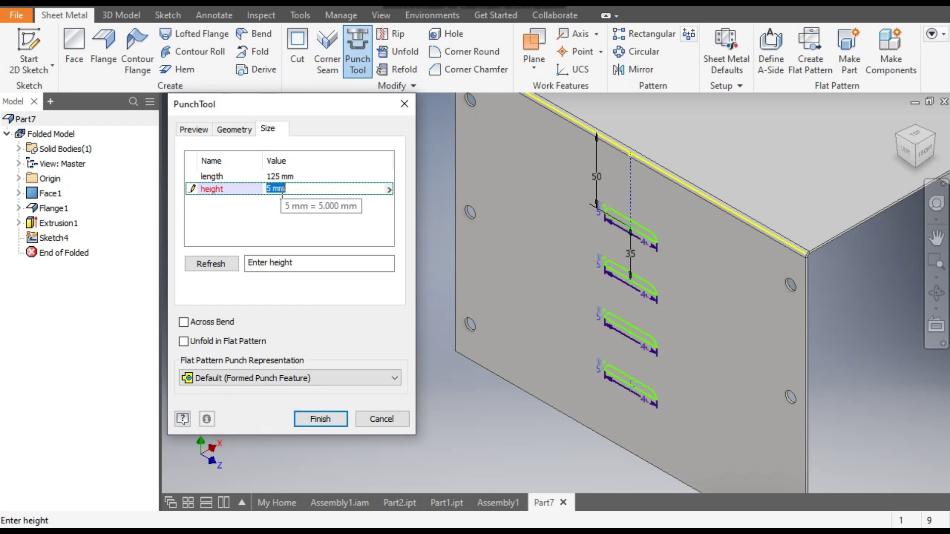
{"action": "type", "text": "15"}
{"action": "left_click", "coordinate": [279, 176]}
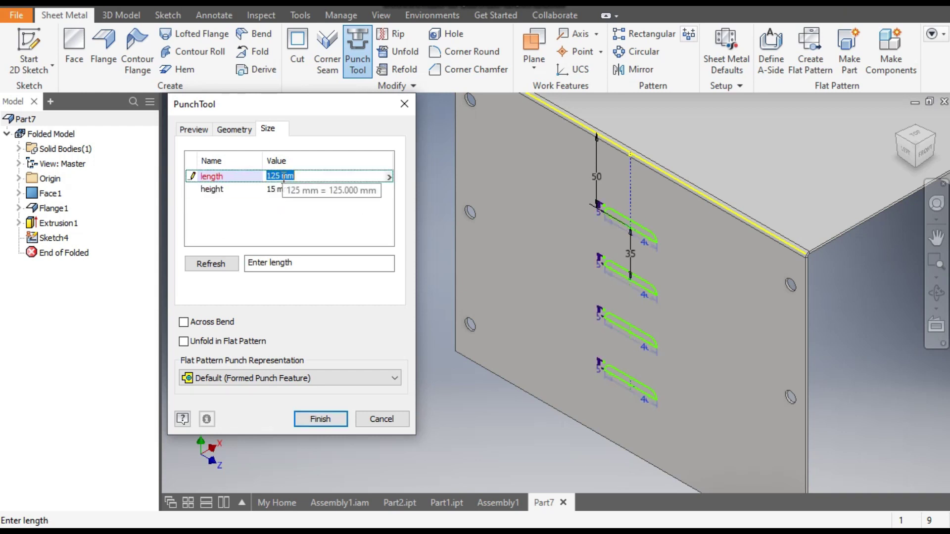
{"action": "left_click", "coordinate": [335, 420]}
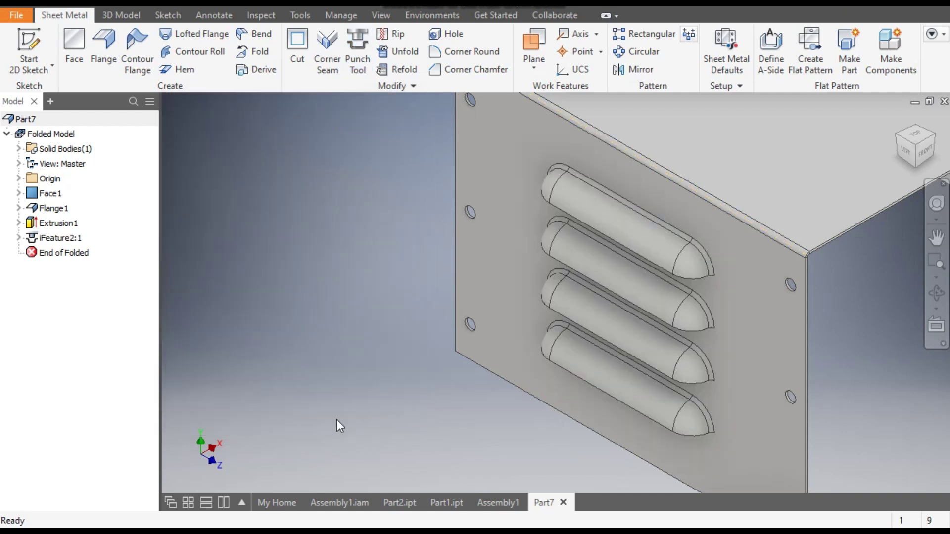
- Start a sketch on the right flange's outer face and place a sketch point below the midpoint of its top edge
{"action": "middle_click_drag", "start_coordinate": [574, 300], "coordinate": [405, 319]}
{"action": "scroll", "coordinate": [693, 330], "scroll_direction": "up", "scroll_amount": 3}
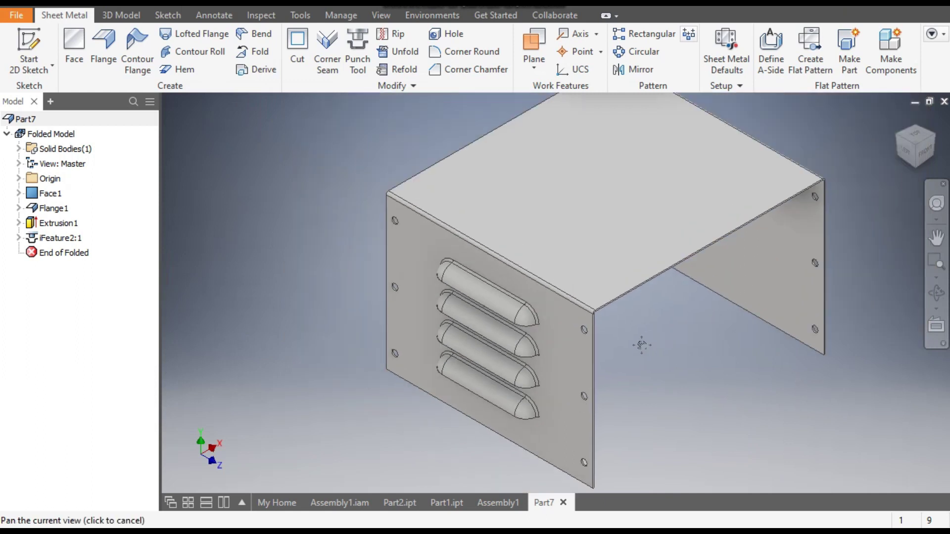
{"action": "left_click", "coordinate": [919, 159]}
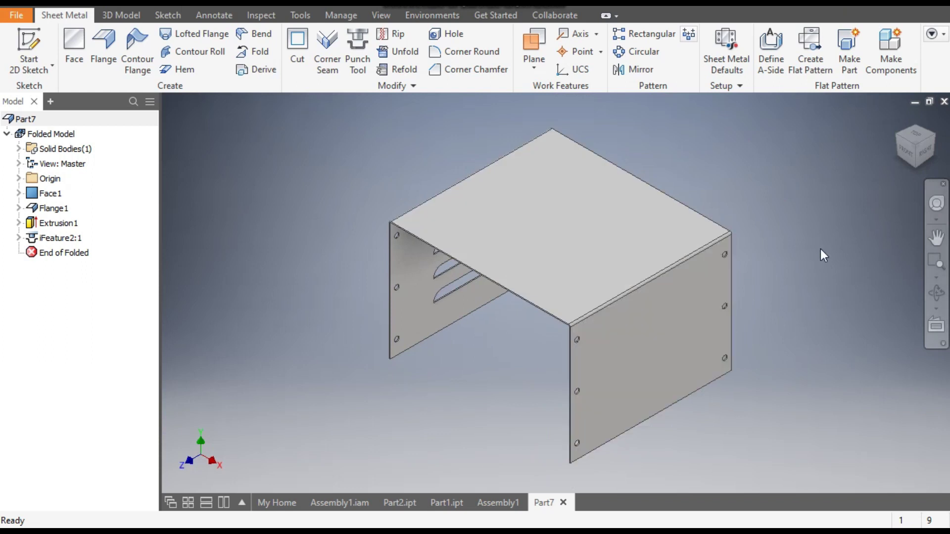
{"action": "left_click", "coordinate": [658, 327]}
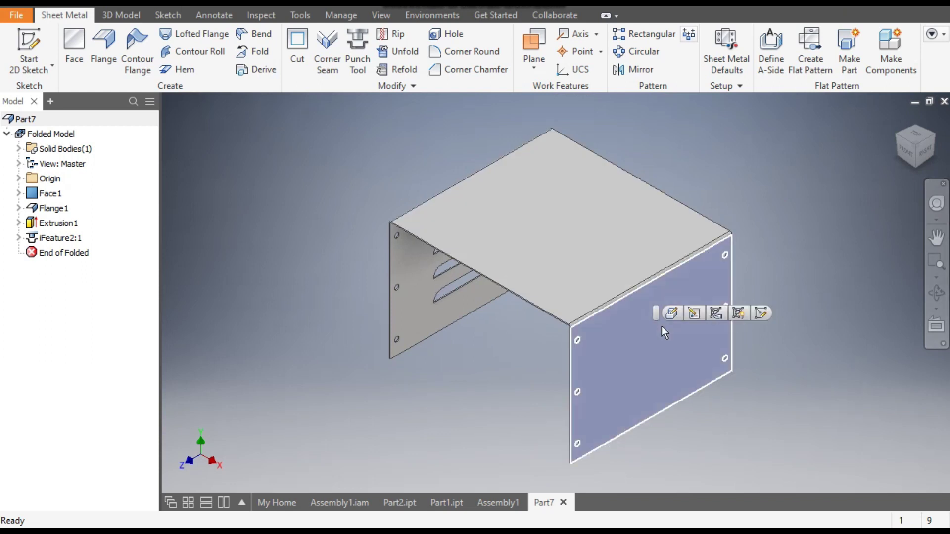
{"action": "left_click", "coordinate": [763, 314]}
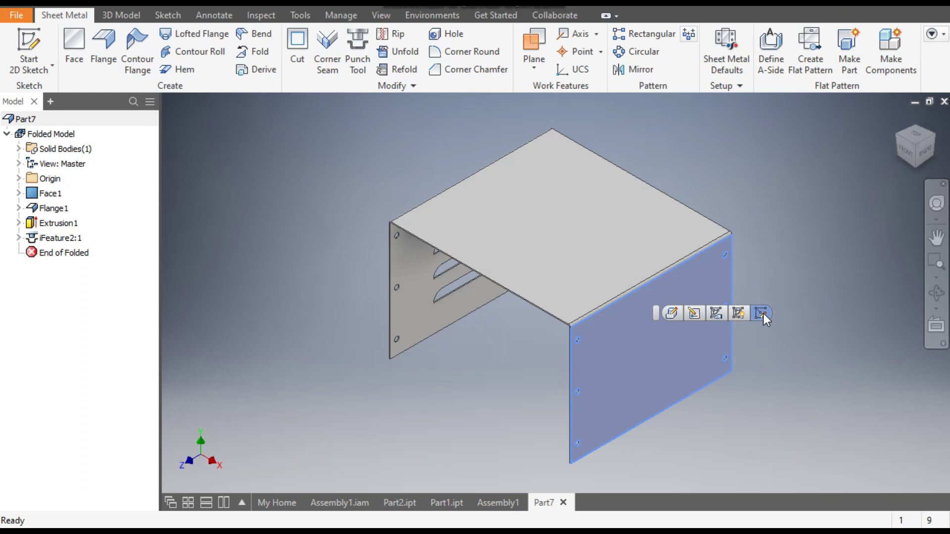
{"action": "mouse_move", "coordinate": [782, 315]}
{"action": "middle_mouse_down"}
{"action": "mouse_move", "coordinate": [761, 210]}
{"action": "mouse_move", "coordinate": [750, 210]}
{"action": "middle_mouse_up"}
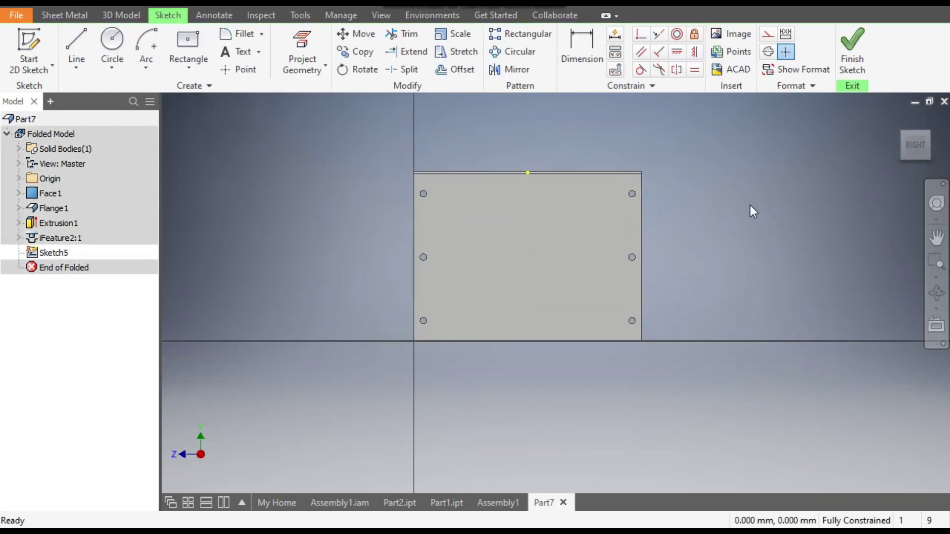
{"action": "left_click", "coordinate": [243, 70]}
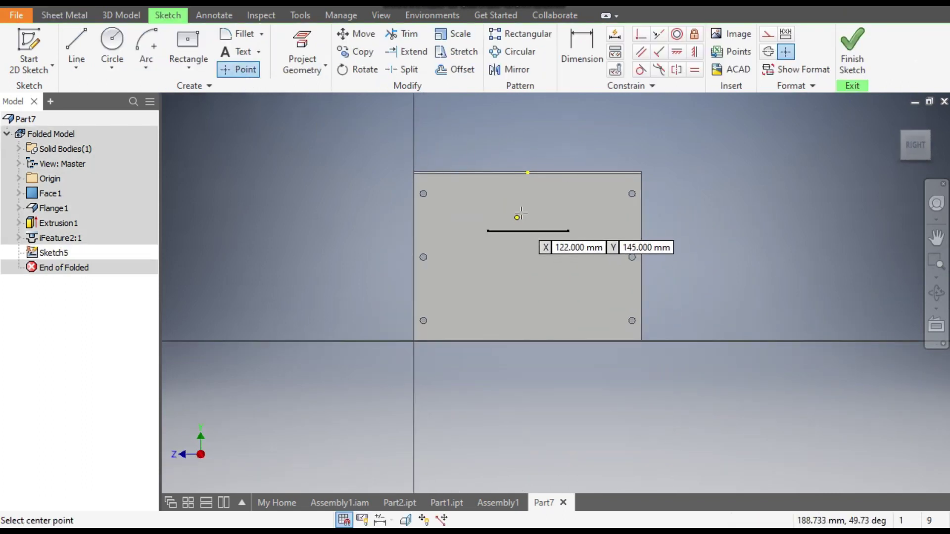
{"action": "scroll", "coordinate": [515, 216], "scroll_direction": "up", "scroll_amount": 3}
{"action": "left_click", "coordinate": [533, 167]}
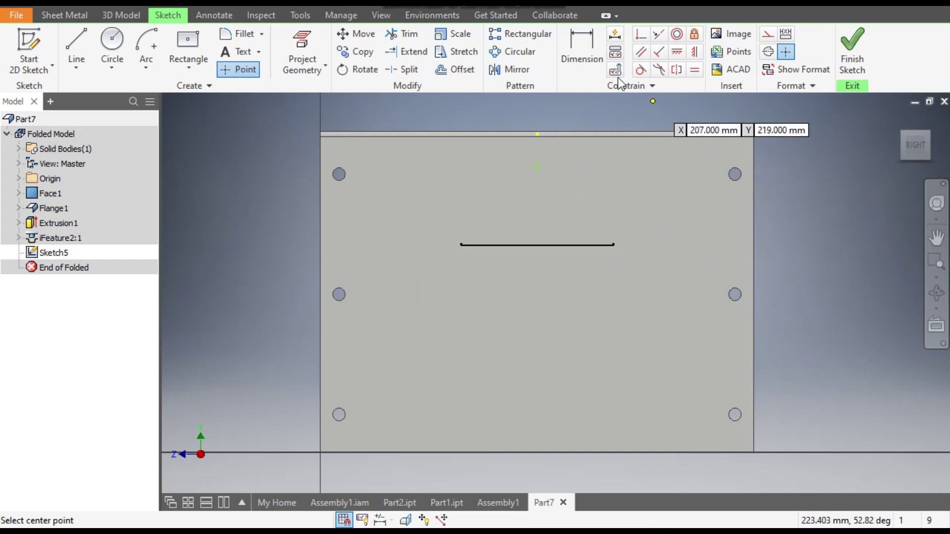
- Dimension the sketch point 50 mm below the flange's top edge
{"action": "left_click", "coordinate": [554, 133]}
{"action": "left_click", "coordinate": [539, 166]}
{"action": "left_click", "coordinate": [505, 156]}
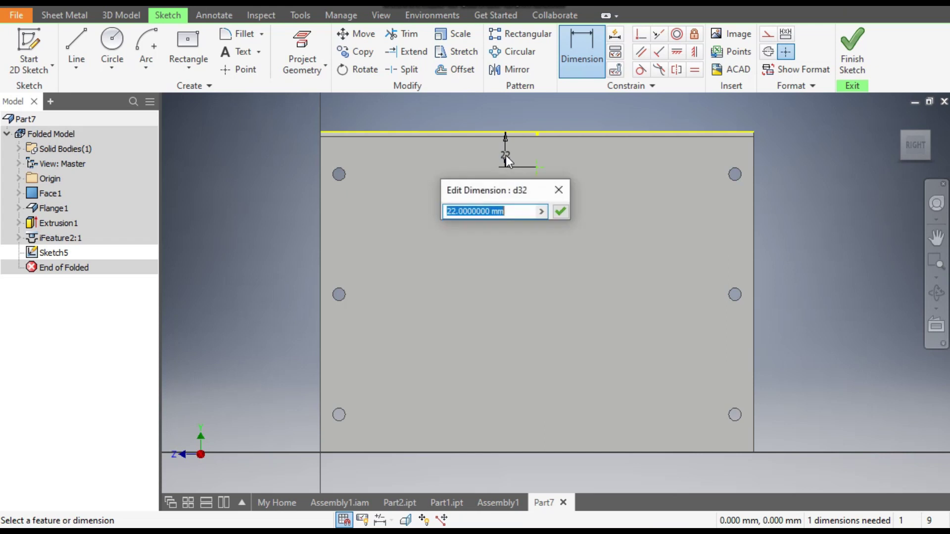
{"action": "type", "text": "50"}
{"action": "key", "text": "Return"}
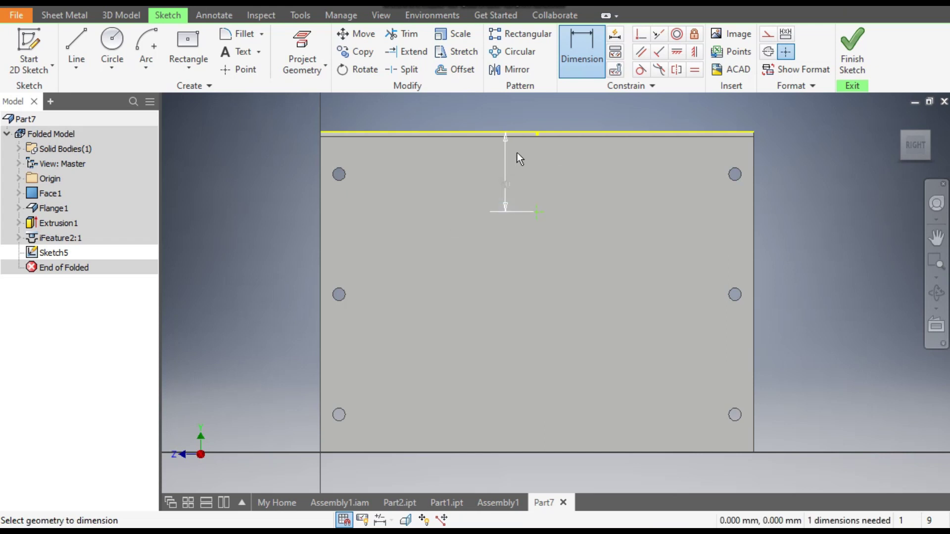
- Constrain the sketch point vertically to the midpoint of the top edge
{"action": "left_click", "coordinate": [694, 54]}
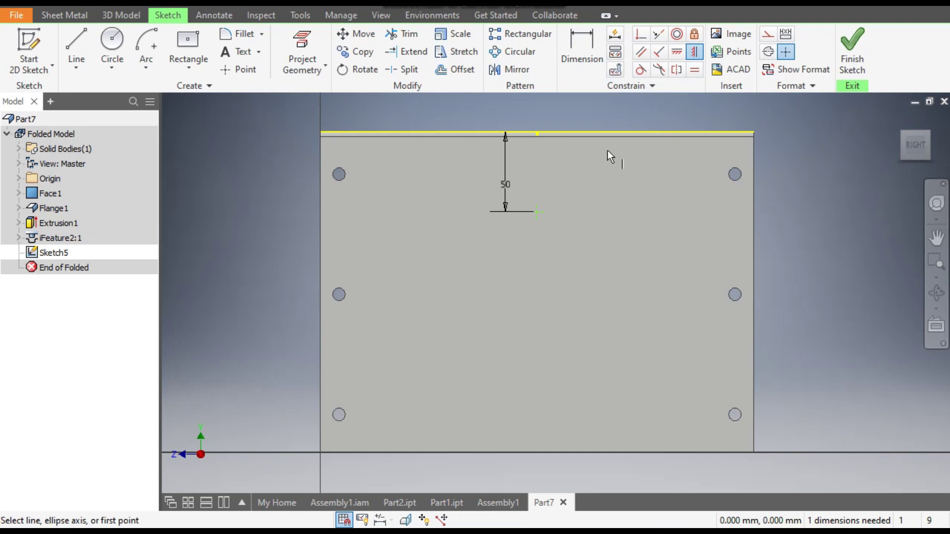
{"action": "left_click", "coordinate": [537, 132]}
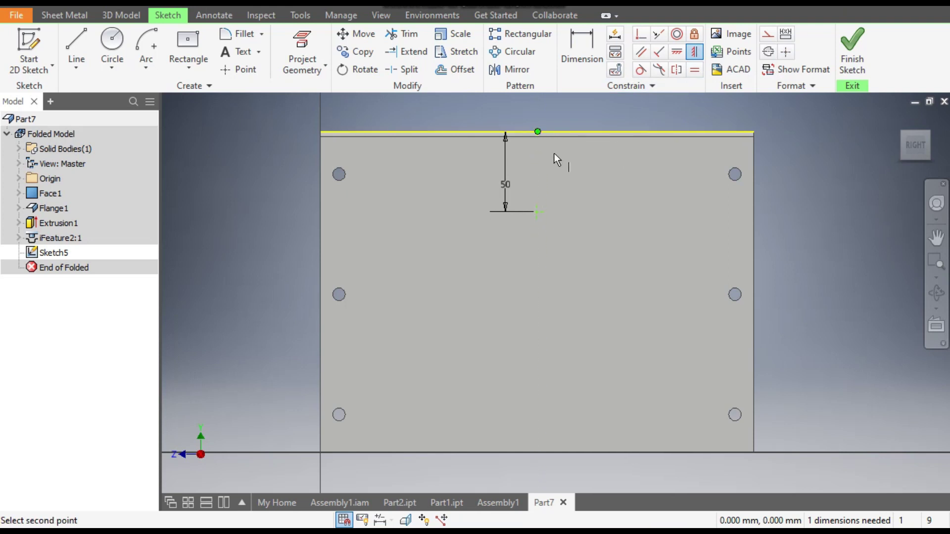
{"action": "left_click", "coordinate": [538, 211]}
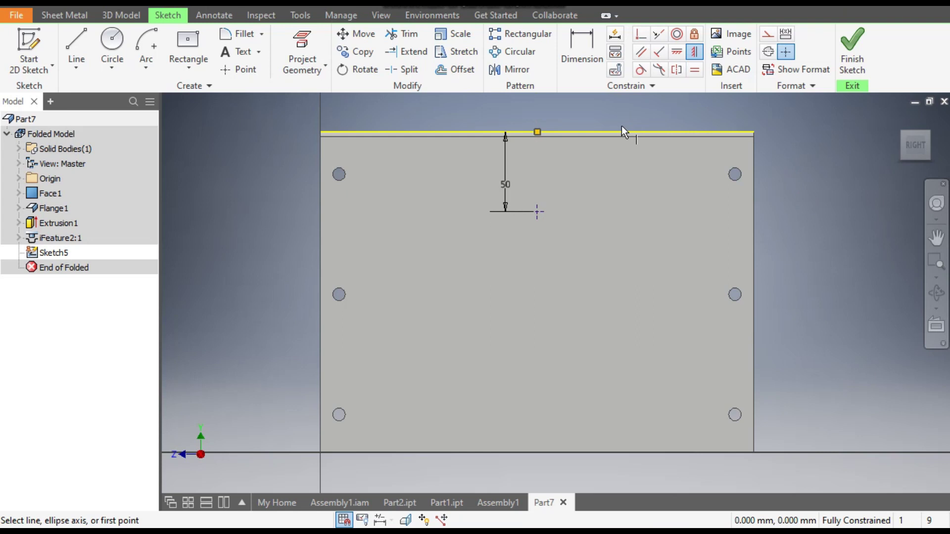
- Project the flange's left vertical edge into the sketch as reference geometry
{"action": "left_click", "coordinate": [522, 35]}
{"action": "left_click", "coordinate": [240, 78]}
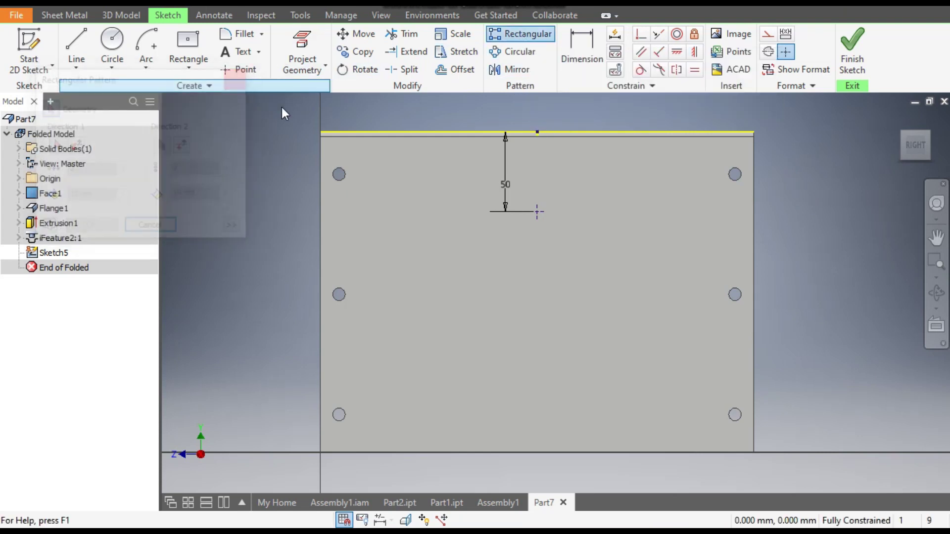
{"action": "left_click", "coordinate": [542, 133]}
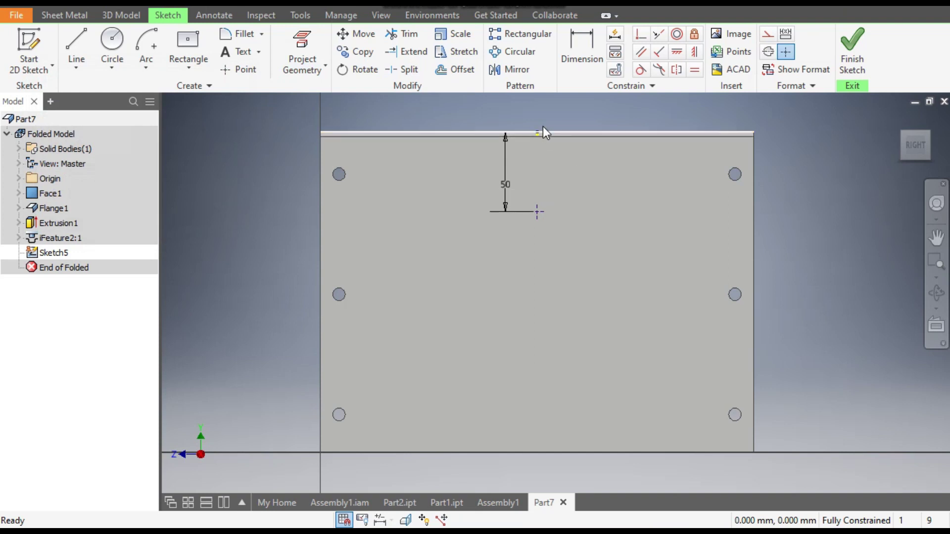
{"action": "left_click", "coordinate": [321, 209]}
{"action": "left_click", "coordinate": [301, 41]}
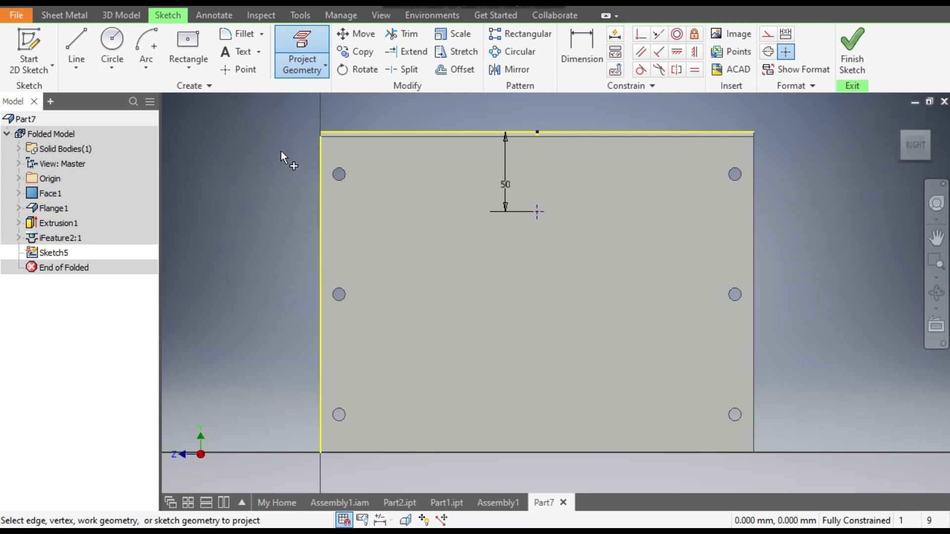
{"action": "key", "text": "Escape"}
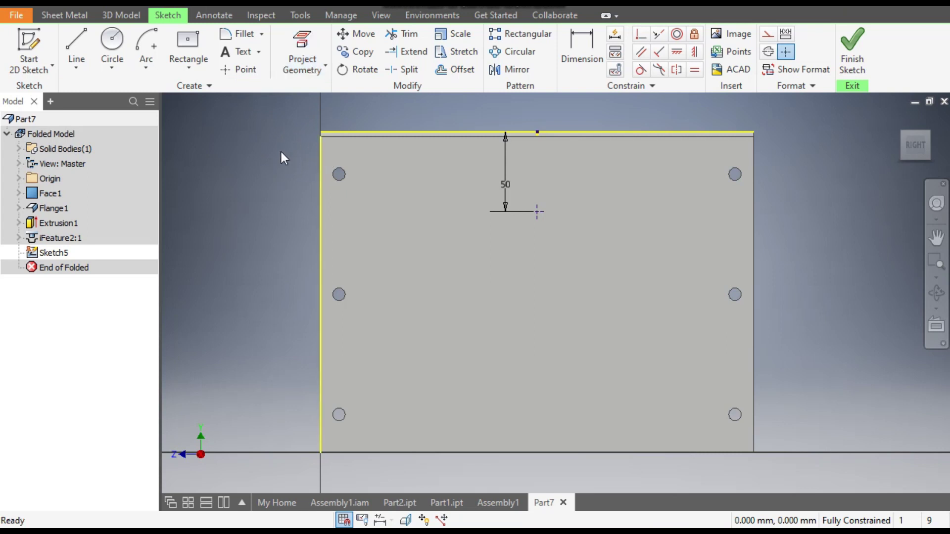
- Pattern the point downward along the projected vertical edge with 4 instances spaced 35 mm apart, and finish the sketch
{"action": "left_click", "coordinate": [517, 34]}
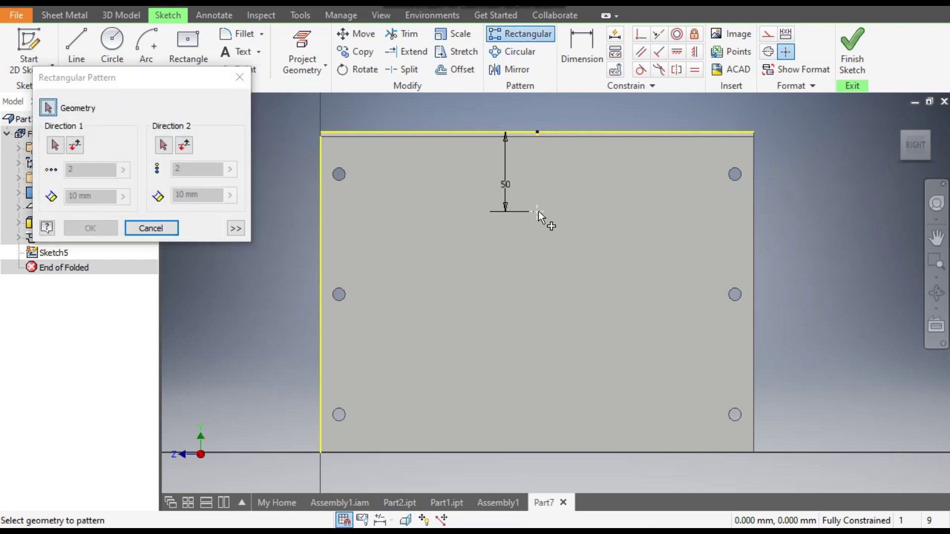
{"action": "left_click", "coordinate": [56, 146]}
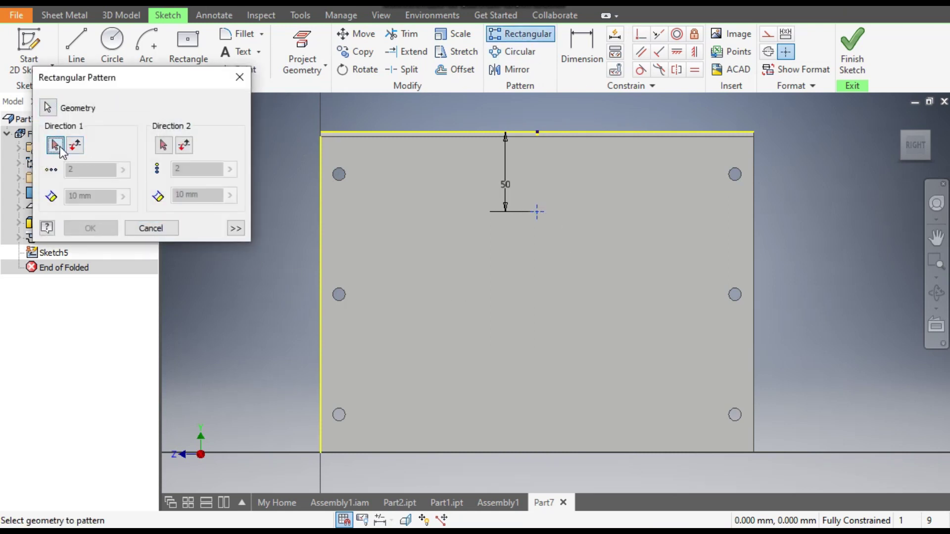
{"action": "left_click", "coordinate": [322, 229]}
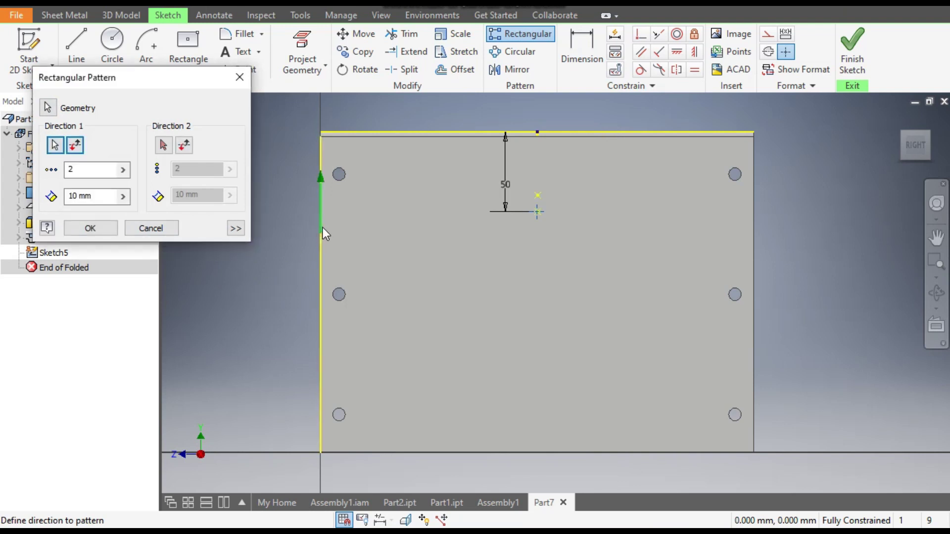
{"action": "left_click", "coordinate": [75, 145]}
{"action": "left_click_drag", "start_coordinate": [94, 197], "coordinate": [64, 202]}
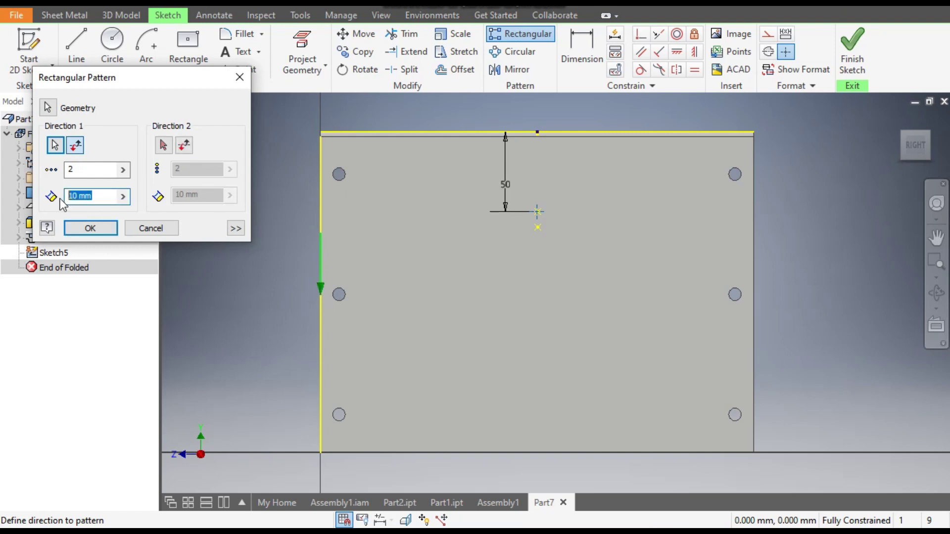
{"action": "type", "text": "35"}
{"action": "left_click_drag", "start_coordinate": [78, 172], "coordinate": [69, 170]}
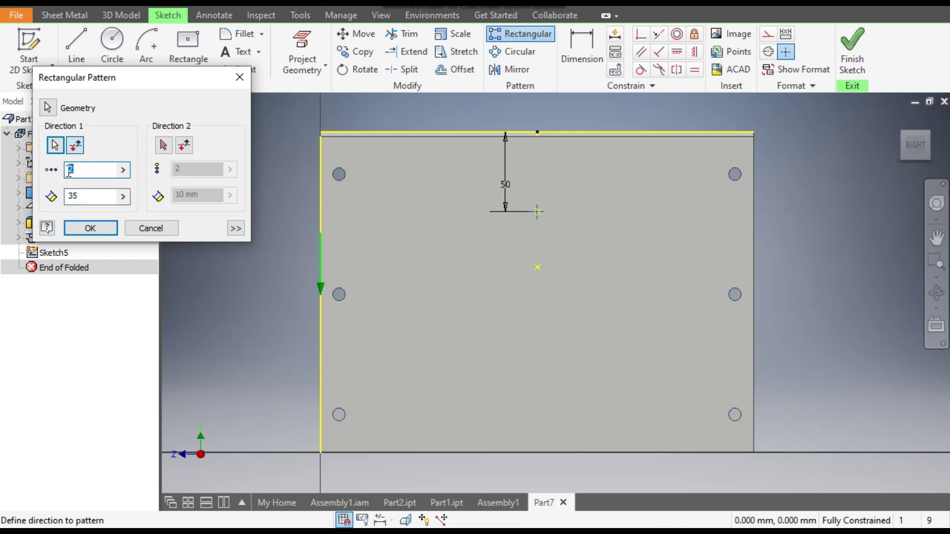
{"action": "type", "text": "4"}
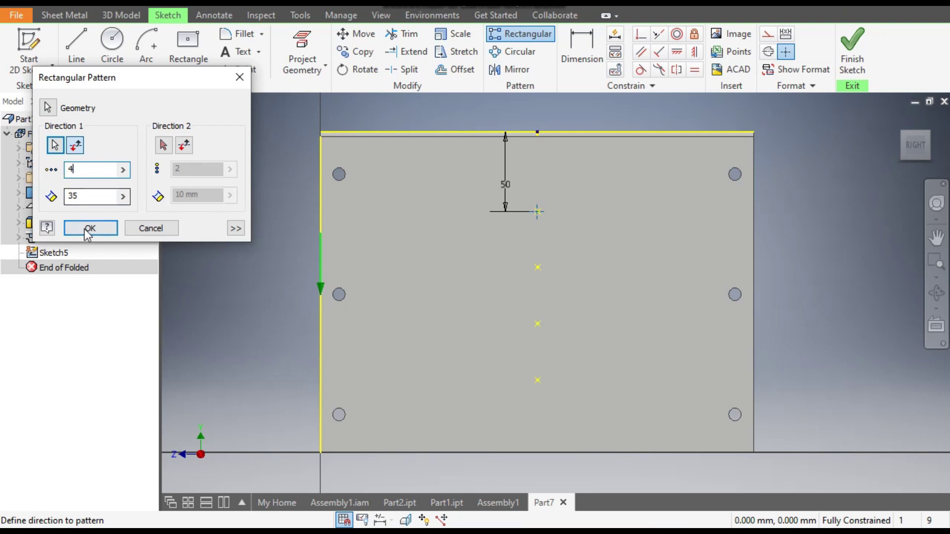
{"action": "left_click", "coordinate": [82, 228]}
{"action": "left_click", "coordinate": [733, 133]}
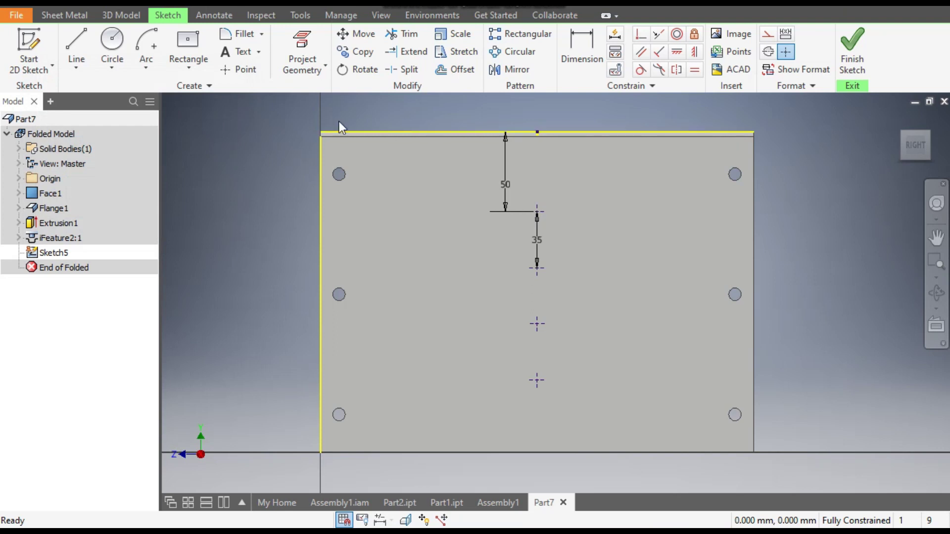
{"action": "left_click", "coordinate": [852, 49]}
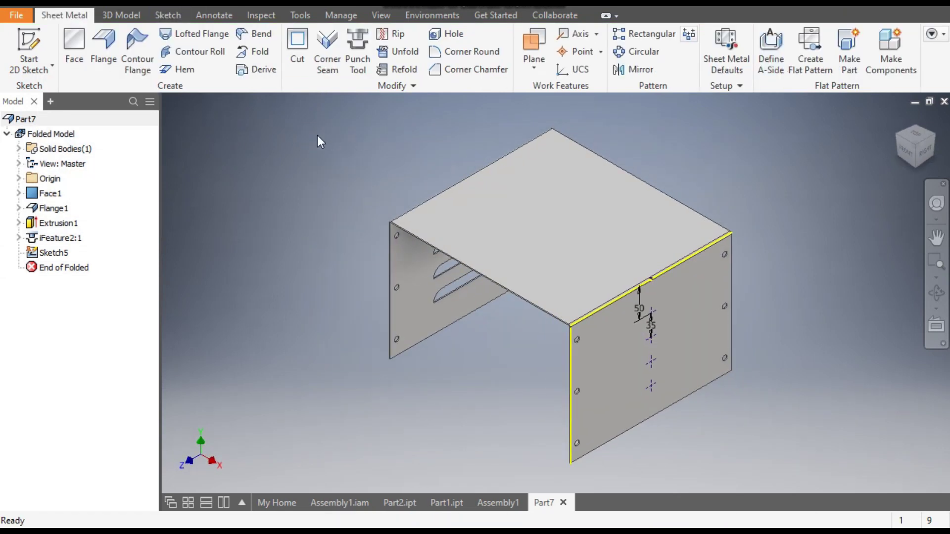
- Start the Punch Tool with the LOUVER TOOL punch for the four sketch points on the right flange
{"action": "left_click", "coordinate": [356, 53]}
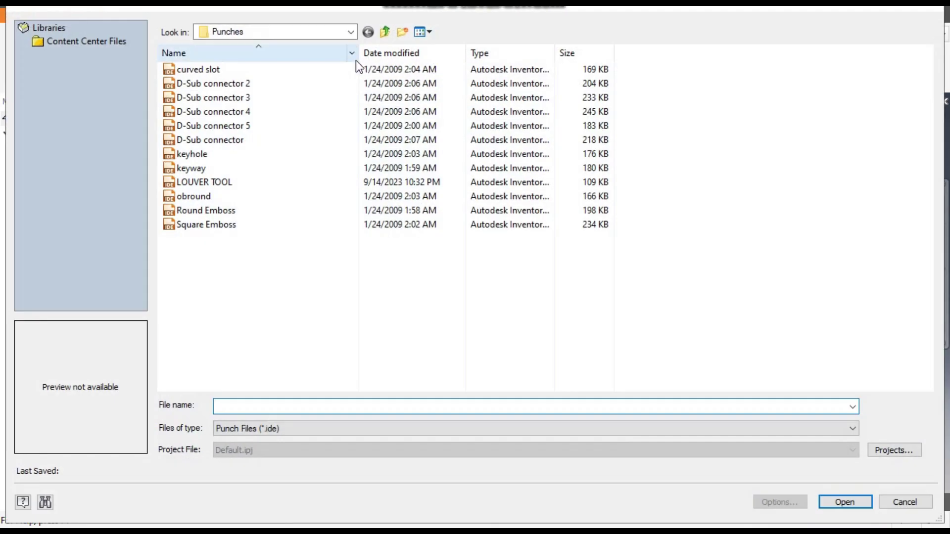
{"action": "left_click", "coordinate": [223, 182]}
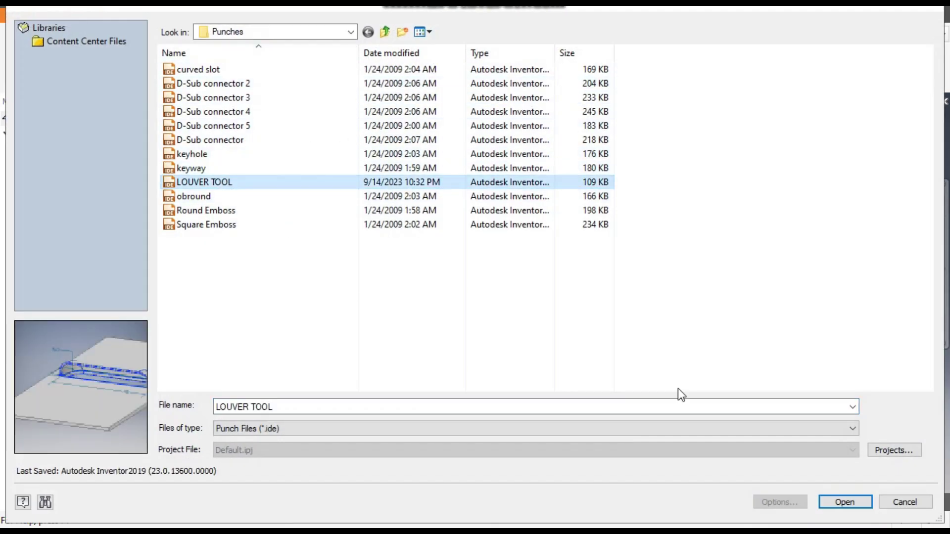
{"action": "left_click", "coordinate": [844, 502]}
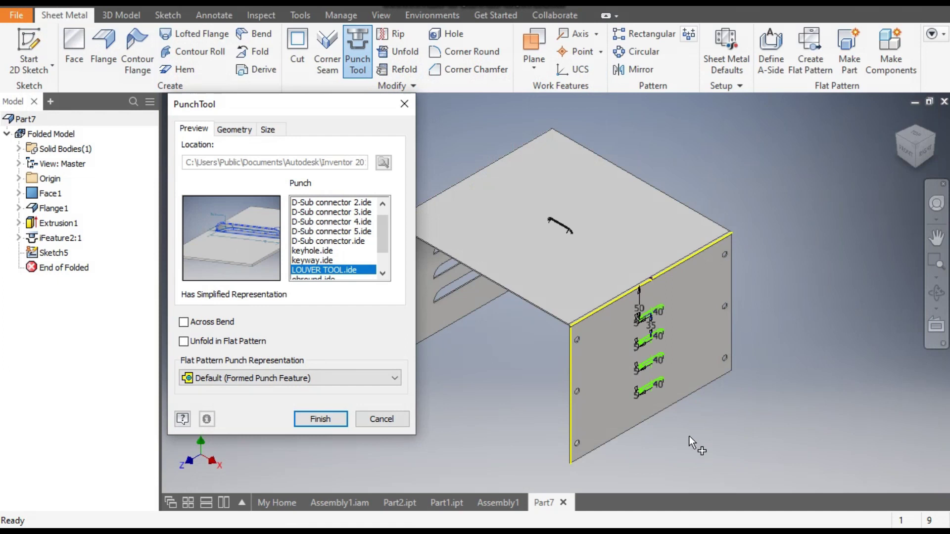
{"action": "left_click_drag", "start_coordinate": [672, 422], "coordinate": [683, 421]}
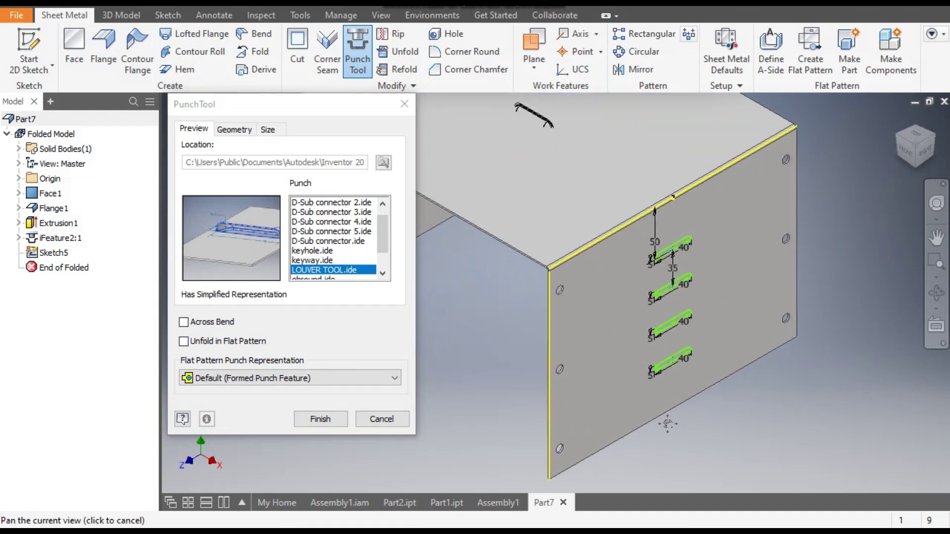
- Set the right flange louvers' length to 125 mm and height to 15 mm, and create them
{"action": "left_click", "coordinate": [269, 129]}
{"action": "left_click", "coordinate": [277, 175]}
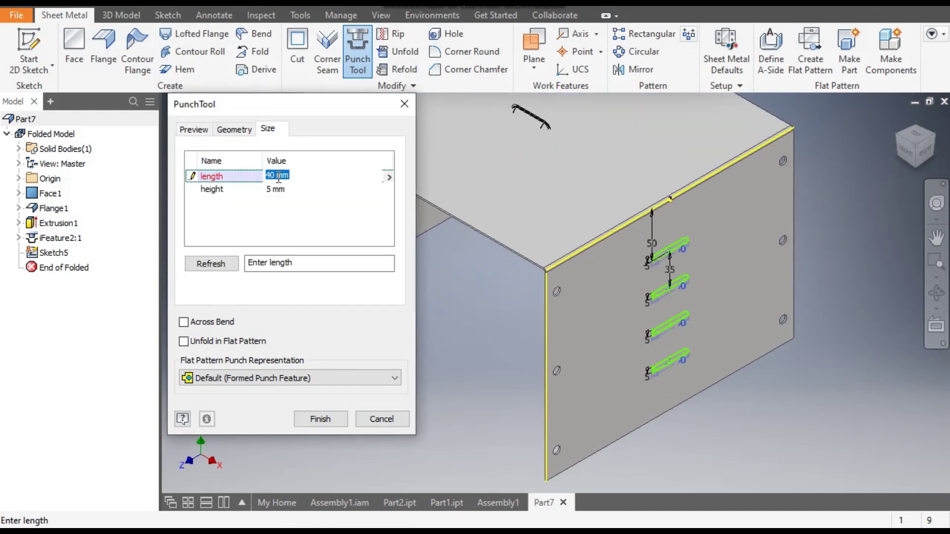
{"action": "type", "text": "125"}
{"action": "left_click", "coordinate": [272, 189]}
{"action": "type", "text": "15"}
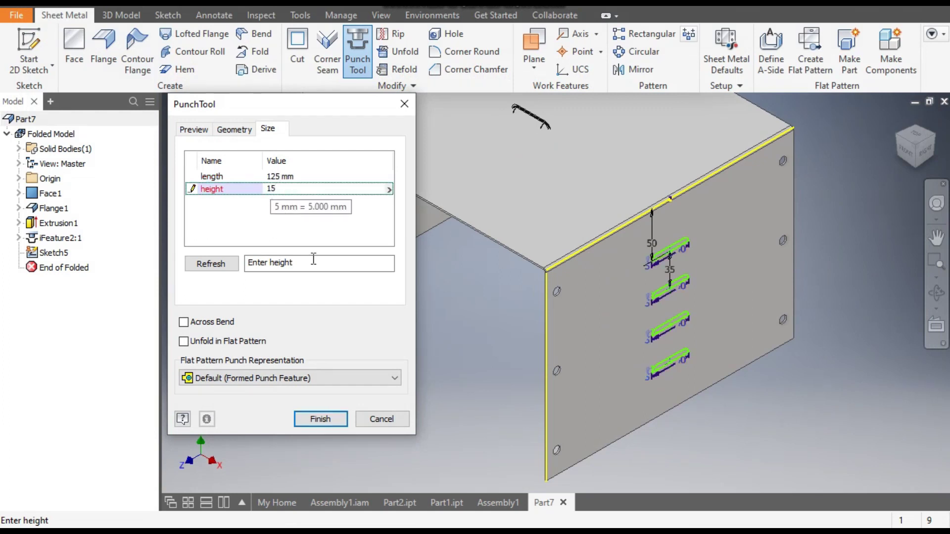
{"action": "left_click", "coordinate": [328, 418]}
- Apply the Smooth - Light Orange appearance from the Inventor Material Library to the whole cover
{"action": "middle_click_drag", "start_coordinate": [391, 354], "coordinate": [486, 354]}
{"action": "left_click", "coordinate": [900, 143]}
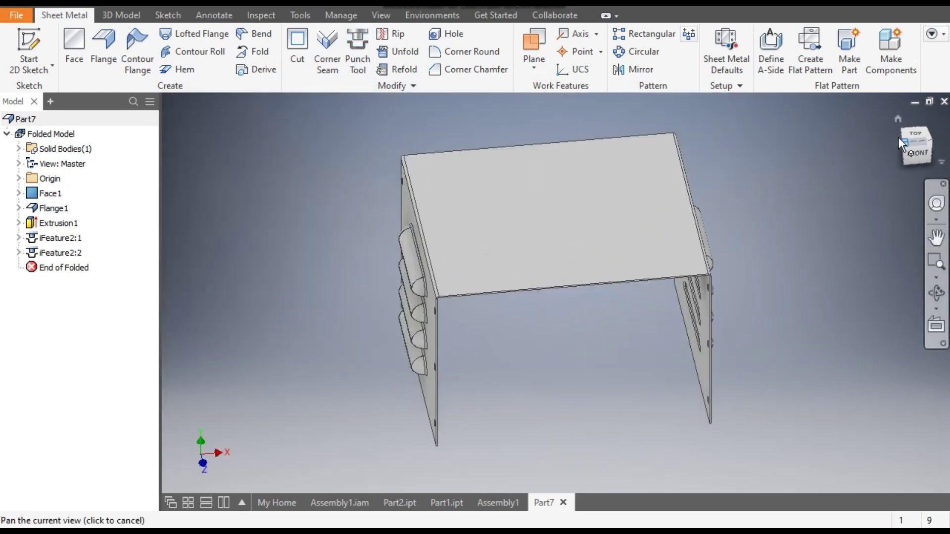
{"action": "left_click", "coordinate": [385, 5]}
{"action": "scroll", "coordinate": [487, 149], "scroll_direction": "down", "scroll_amount": 10}
{"action": "scroll", "coordinate": [486, 179], "scroll_direction": "down", "scroll_amount": 15}
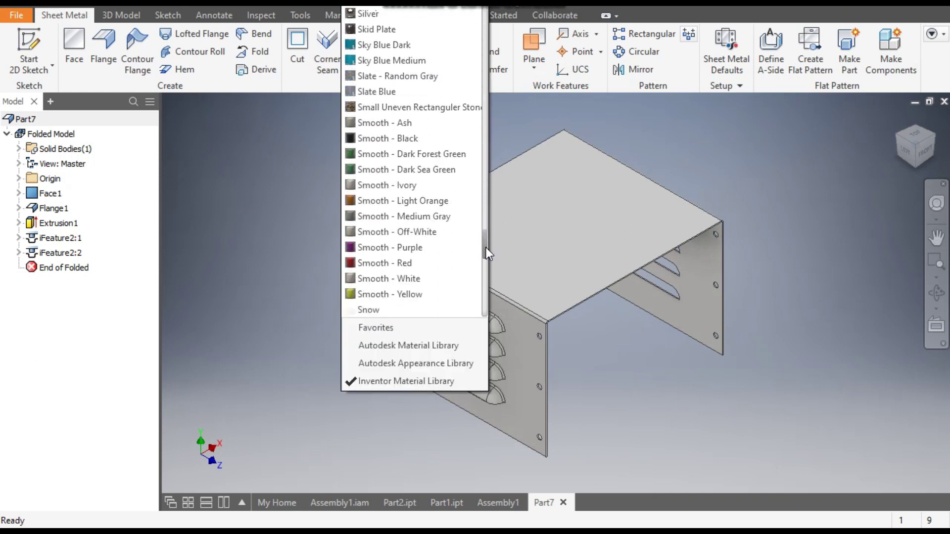
{"action": "scroll", "coordinate": [486, 252], "scroll_direction": "down", "scroll_amount": 1}
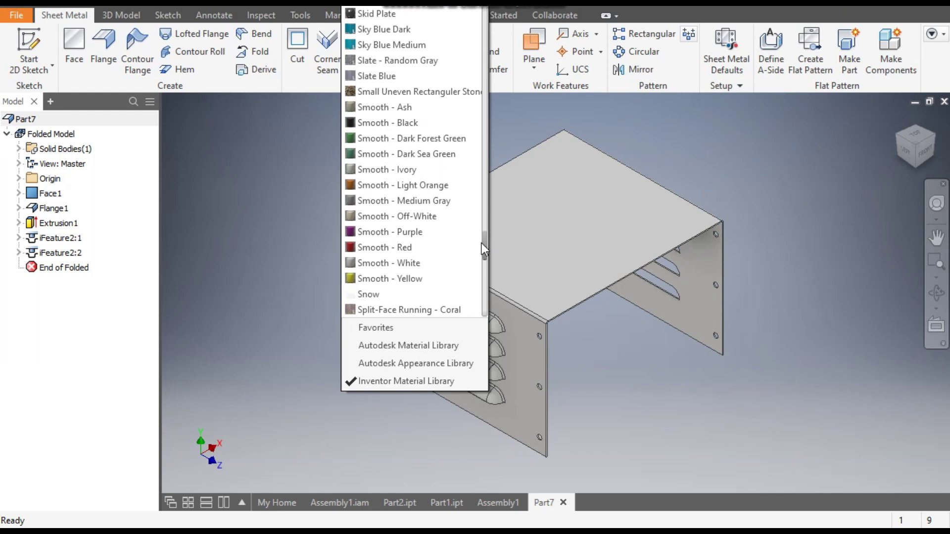
{"action": "left_click", "coordinate": [426, 186]}
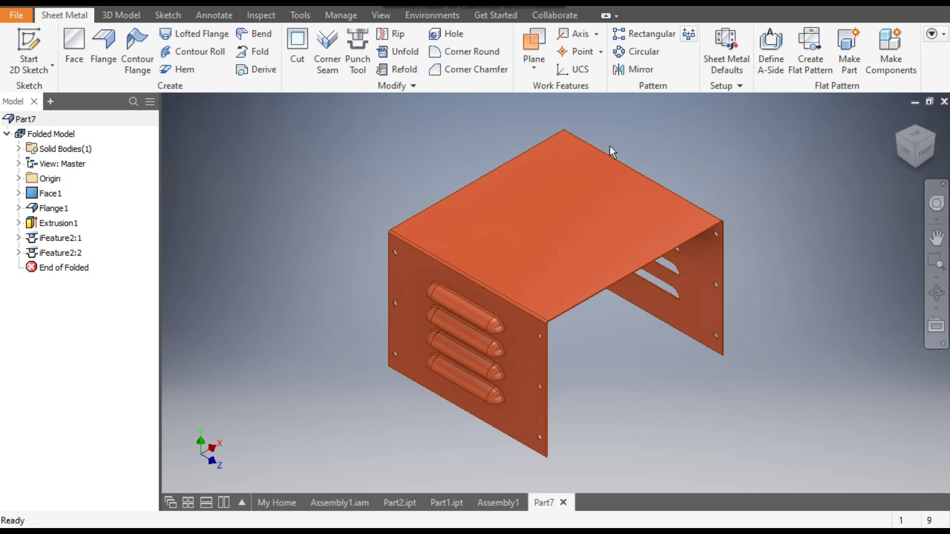
- Create the flat pattern of the sheet metal cover
{"action": "left_click", "coordinate": [813, 55]}
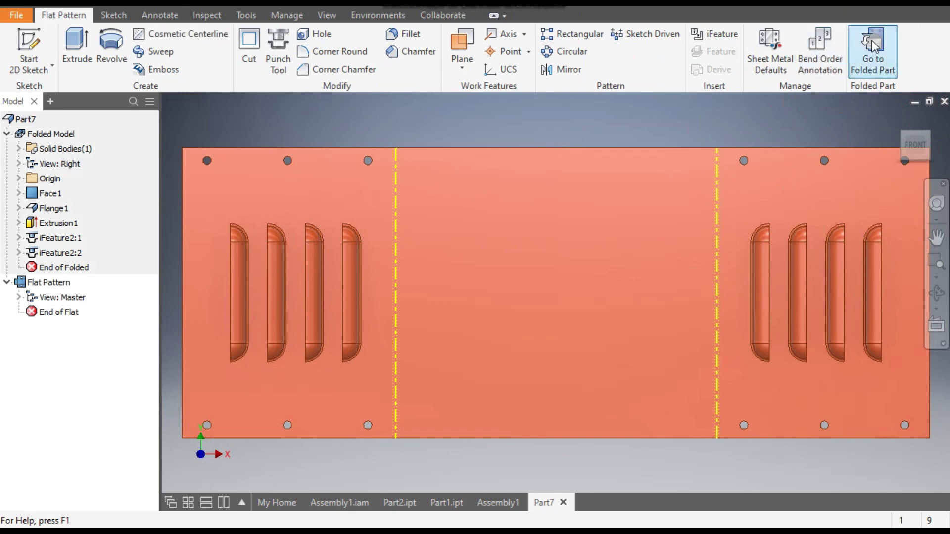
- Return to the folded part and save it as Part7 in a new ASSY folder inside ELECTRIC PANEL BOX-1
{"action": "left_click", "coordinate": [874, 48]}
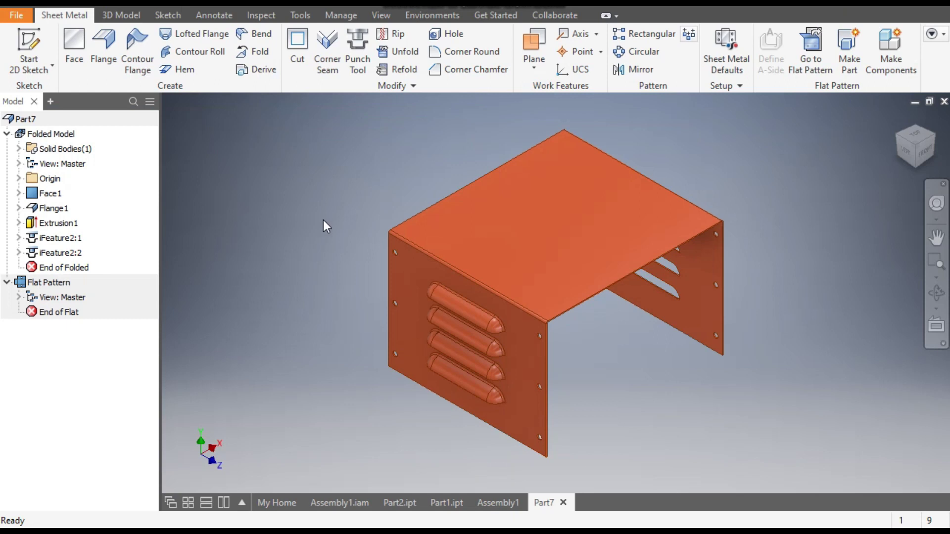
{"action": "key", "text": "ctrl+s"}
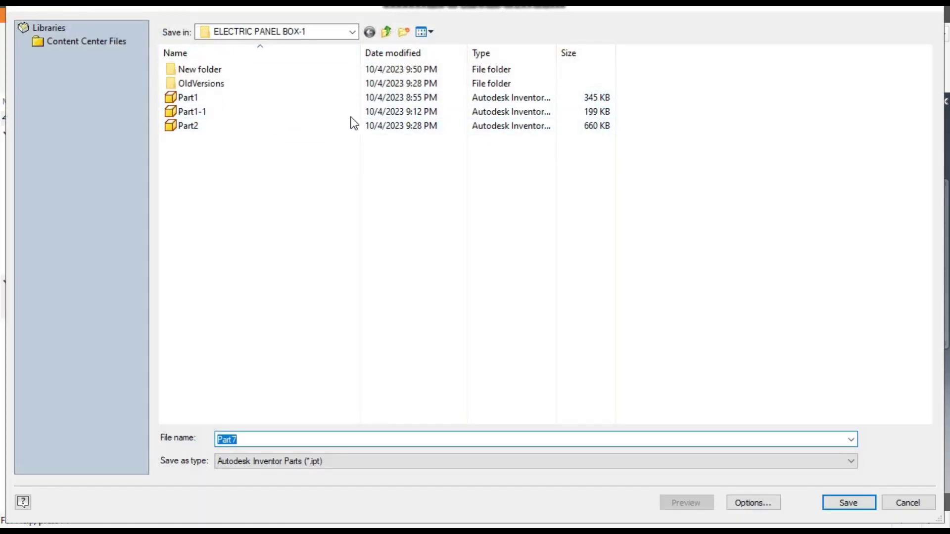
{"action": "left_click", "coordinate": [404, 32]}
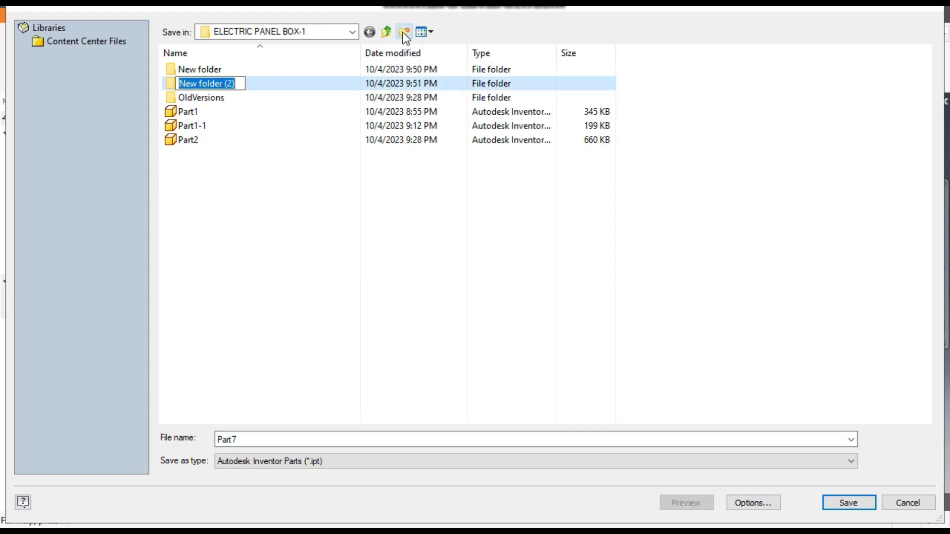
{"action": "type", "text": "ASSY"}
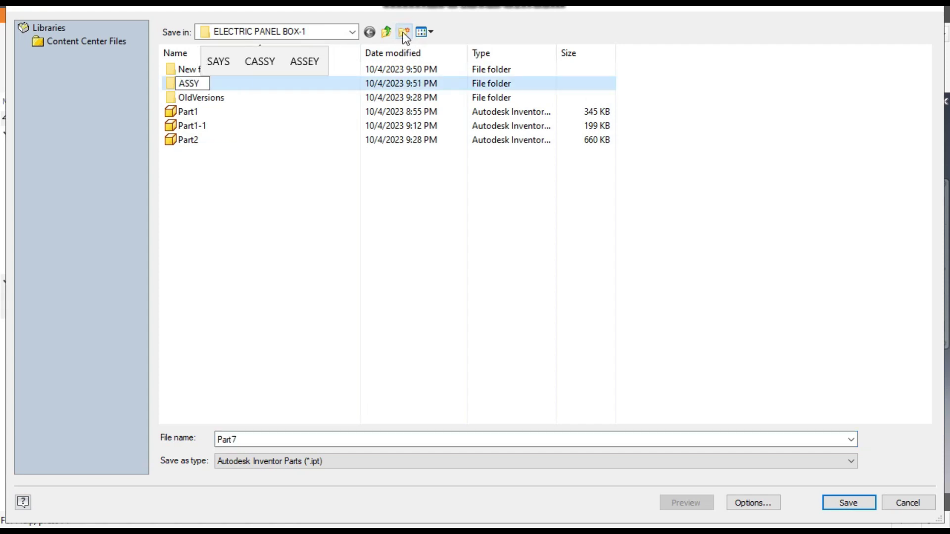
{"action": "key", "text": "Return"}
{"action": "key", "text": "Return"}
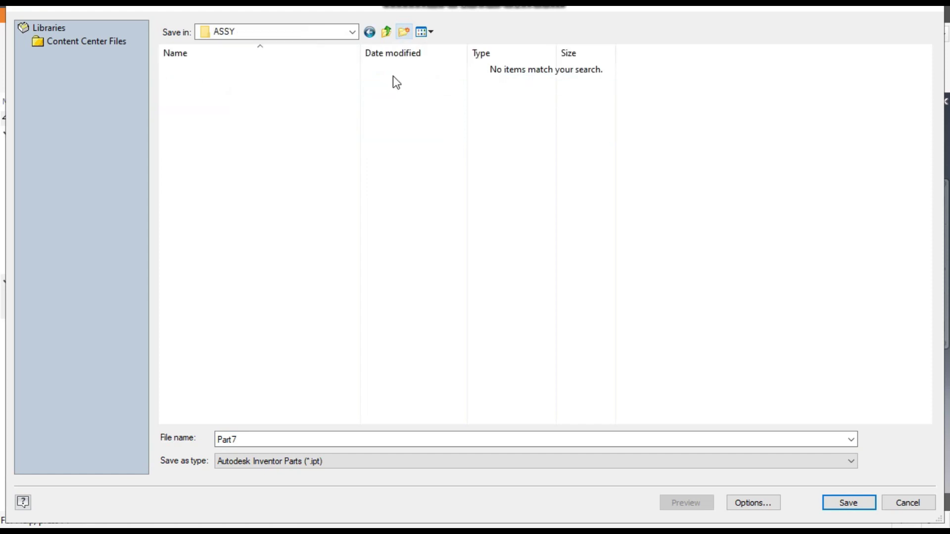
{"action": "double_click", "coordinate": [308, 439]}
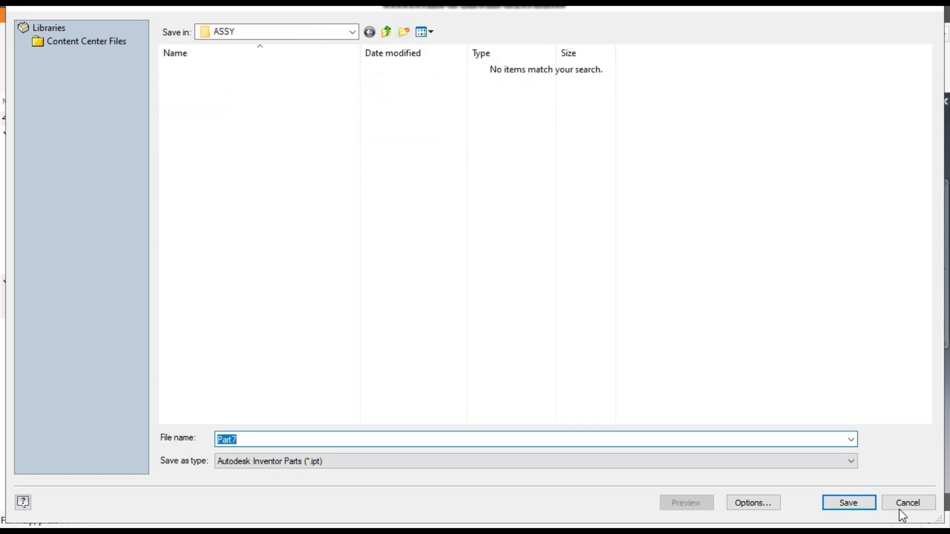
{"action": "left_click", "coordinate": [848, 502]}
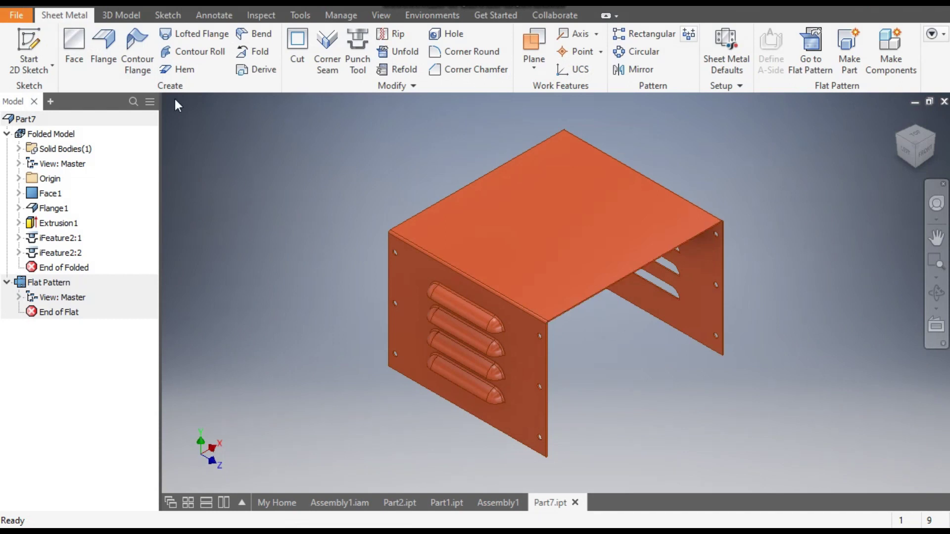
- Create a new metric part from the Sheet Metal (mm).ipt template
{"action": "left_click", "coordinate": [16, 15]}
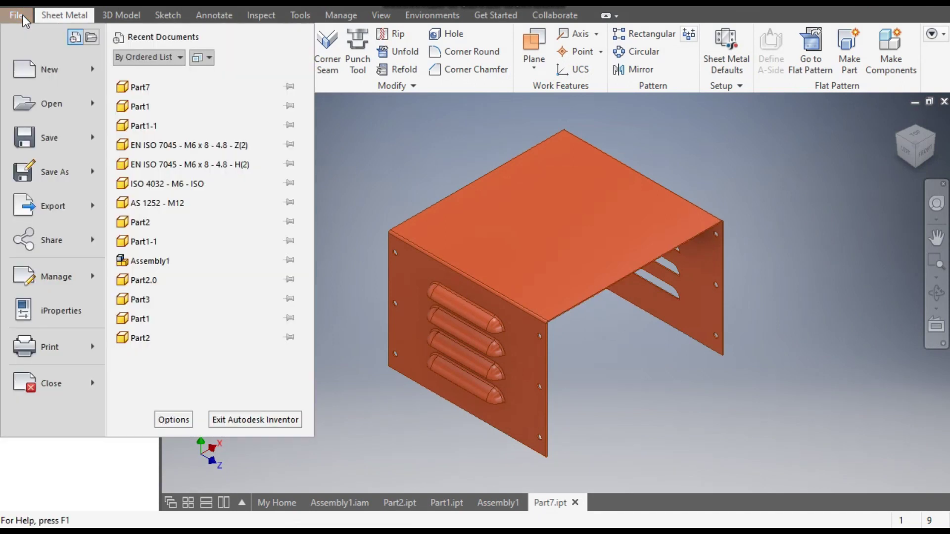
{"action": "left_click", "coordinate": [37, 71]}
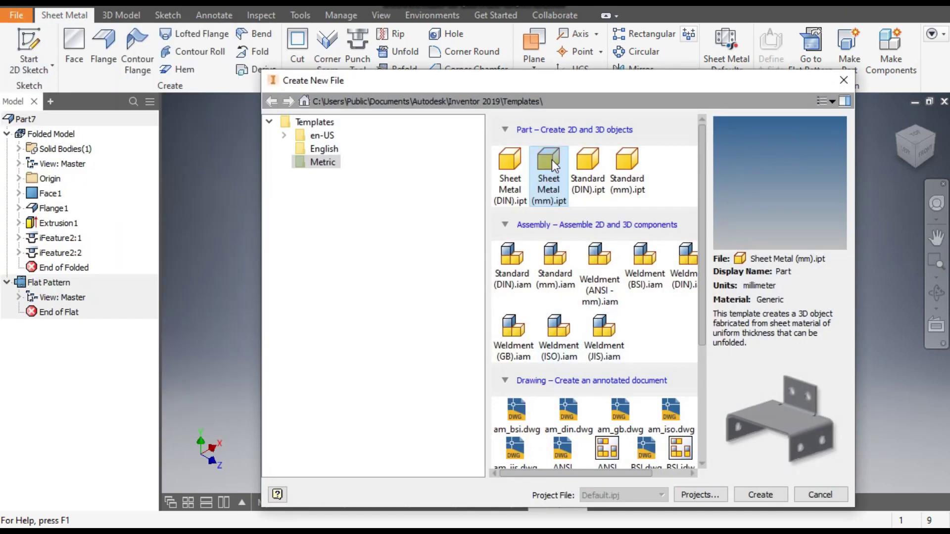
{"action": "left_click", "coordinate": [762, 497]}
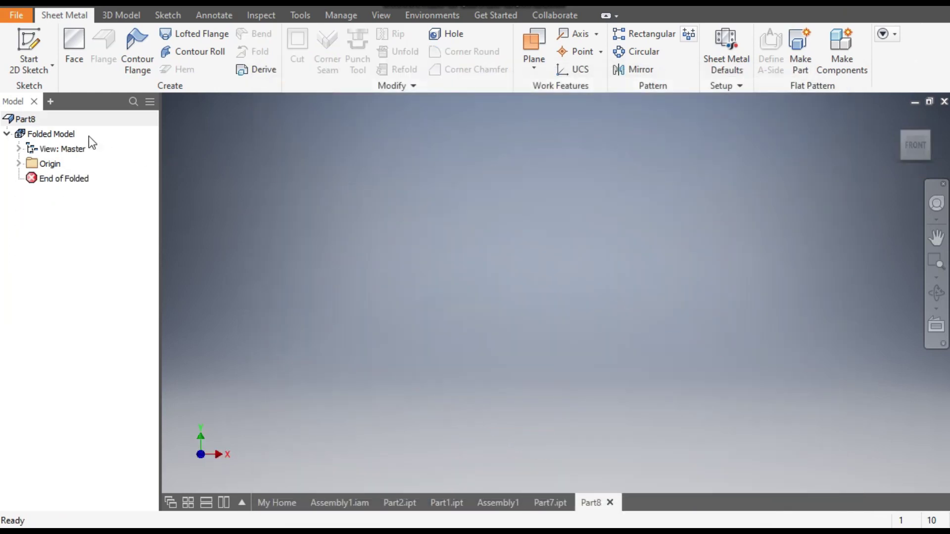
- Sketch a two-point center rectangle about 312 mm by 210 mm on the XZ plane, centered on the origin
{"action": "left_click", "coordinate": [36, 41]}
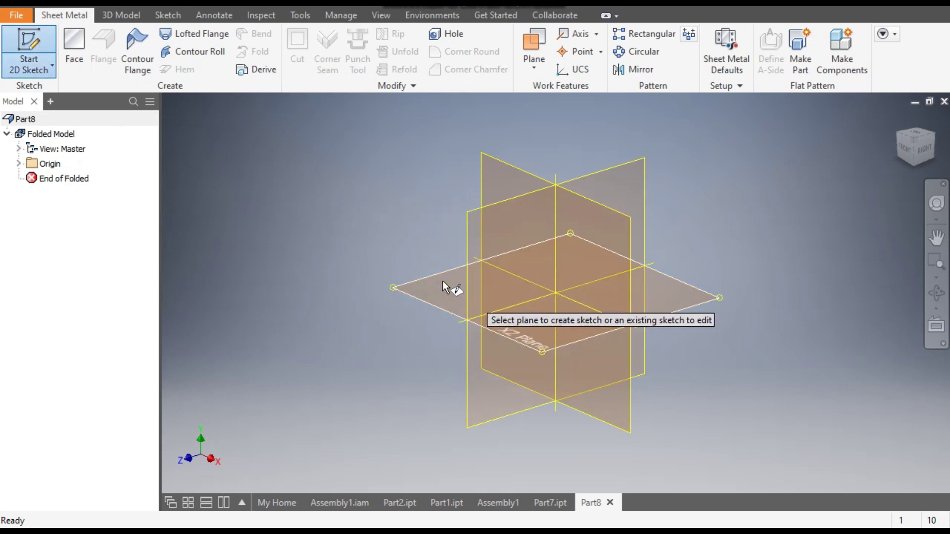
{"action": "left_click", "coordinate": [439, 284]}
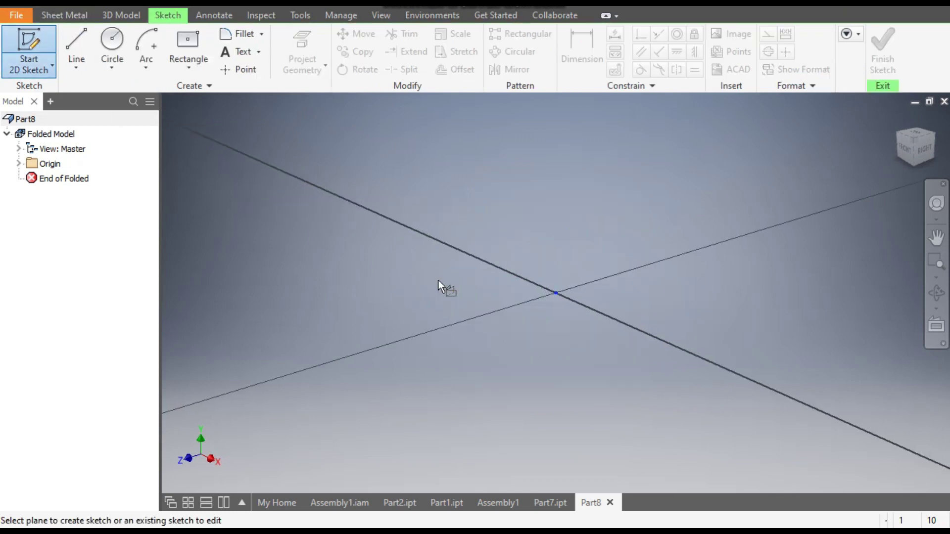
{"action": "mouse_move", "coordinate": [924, 126]}
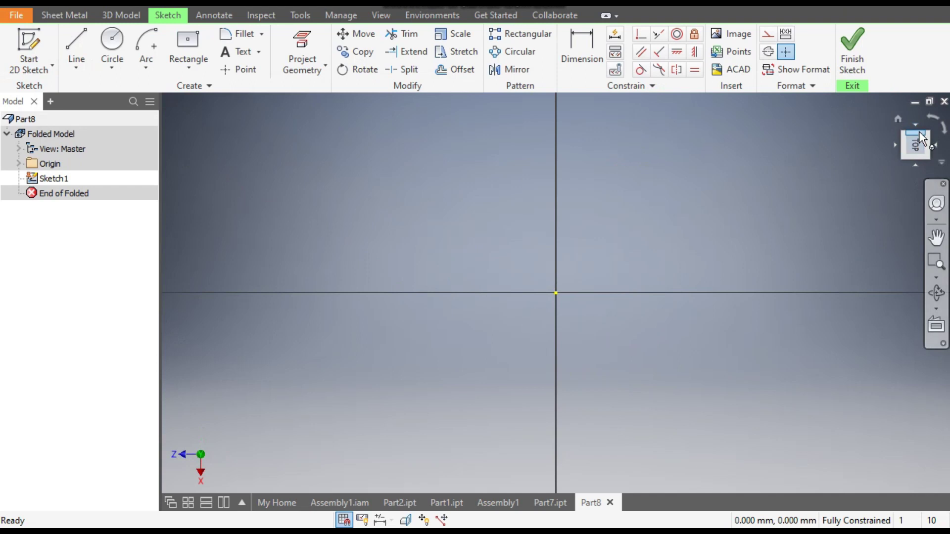
{"action": "left_click", "coordinate": [933, 122]}
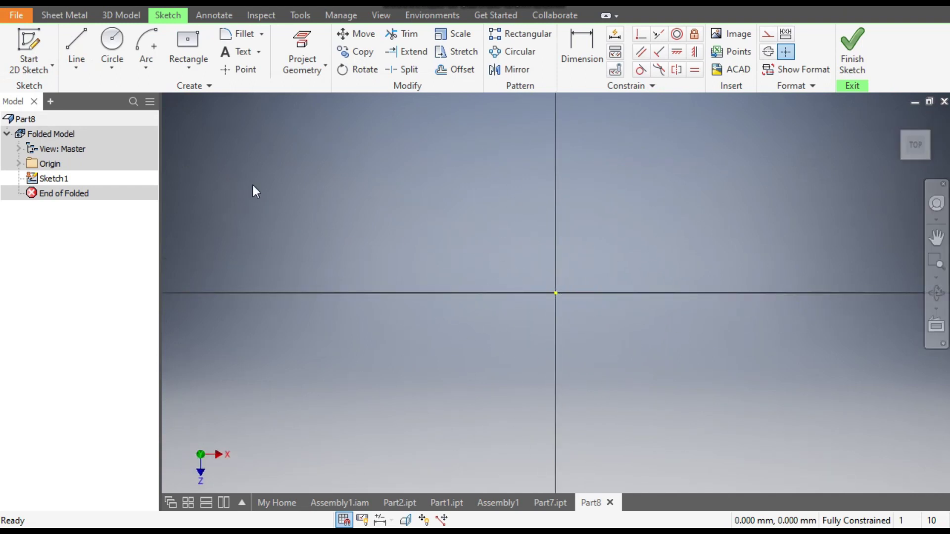
{"action": "left_click", "coordinate": [188, 70]}
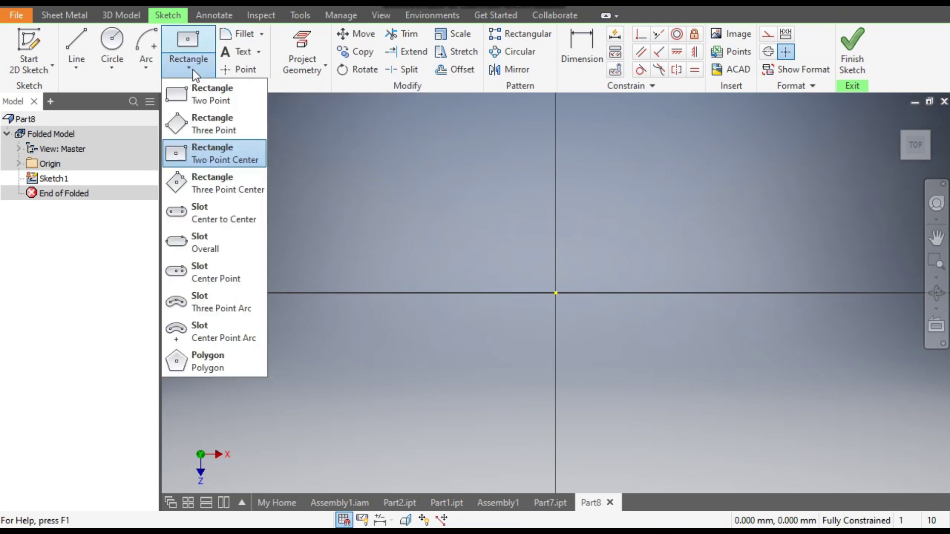
{"action": "left_click", "coordinate": [224, 153]}
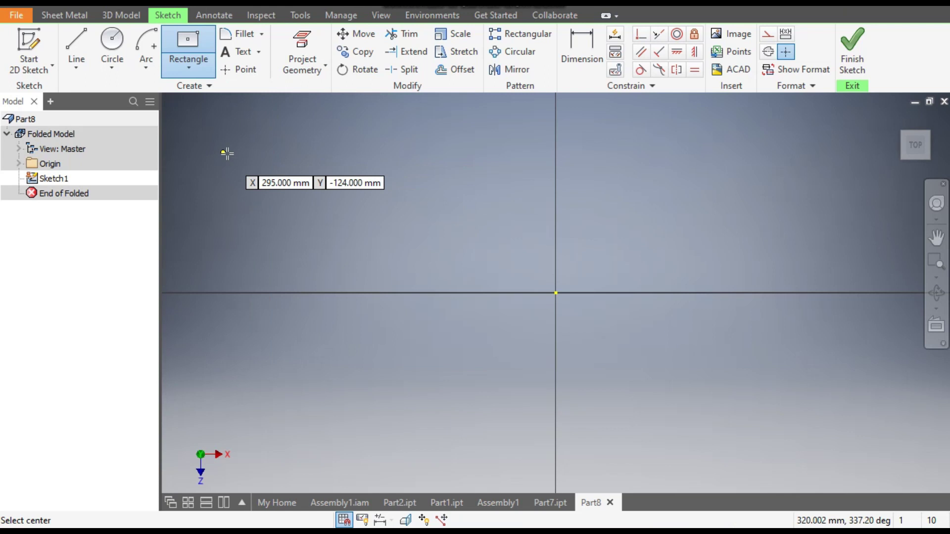
{"action": "left_click", "coordinate": [556, 293]}
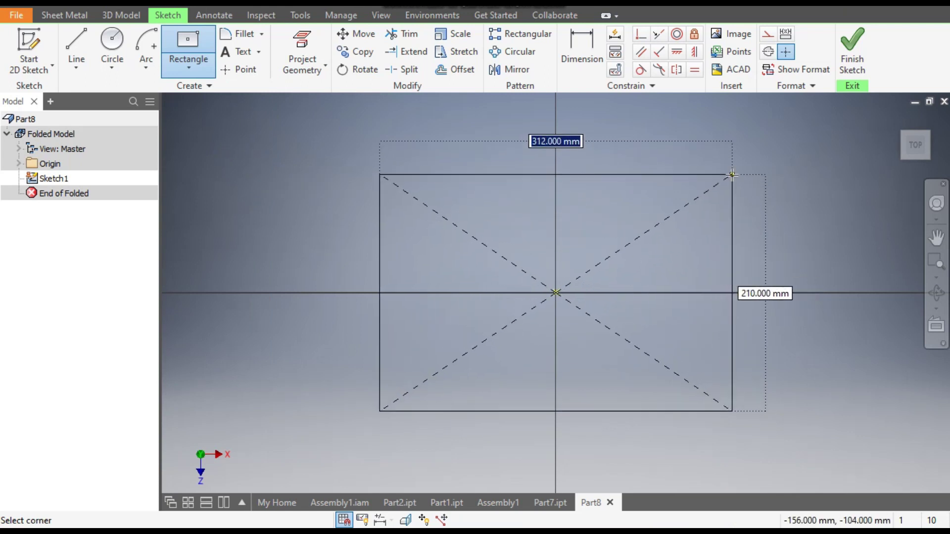
{"action": "left_click", "coordinate": [733, 174]}
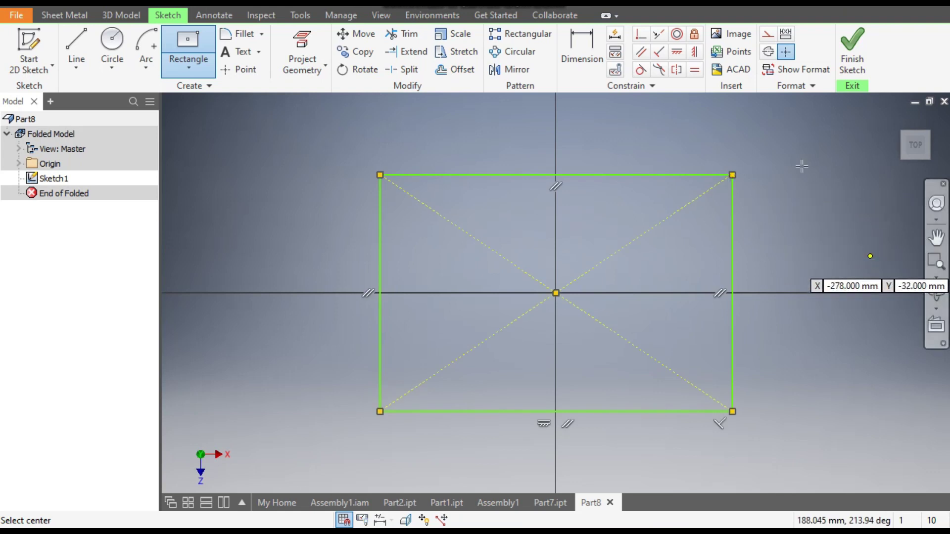
- Dimension the rectangle 270 mm wide along X and 300 mm along Z, and finish the sketch
{"action": "left_click", "coordinate": [586, 50]}
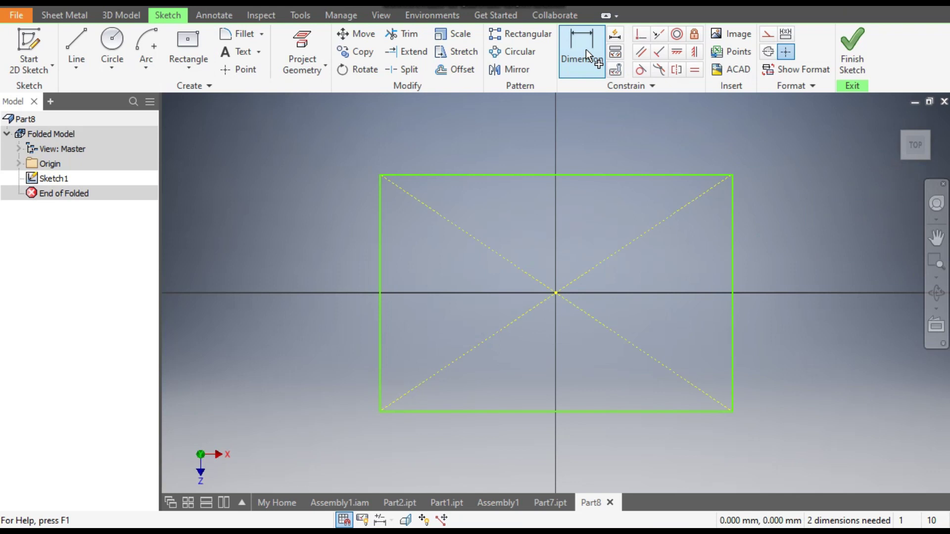
{"action": "left_click", "coordinate": [479, 175]}
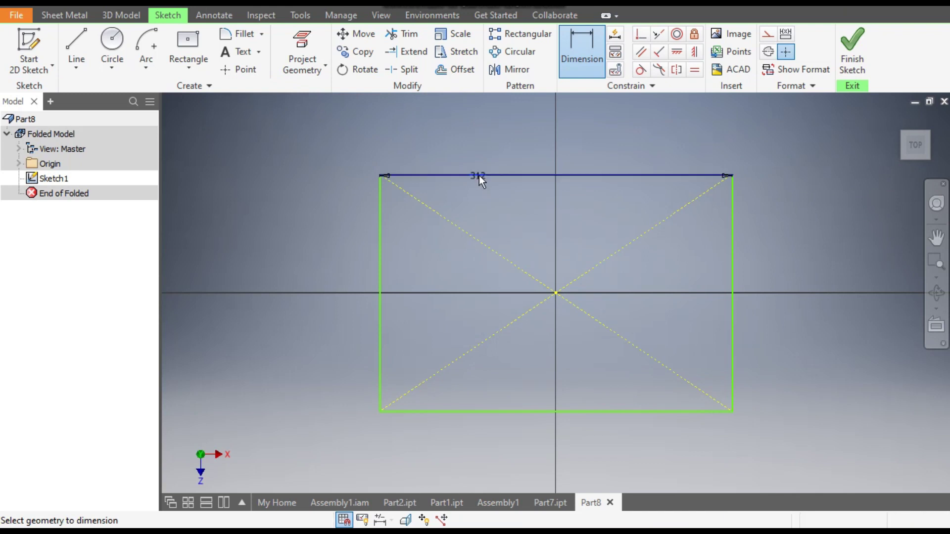
{"action": "left_click", "coordinate": [483, 136]}
{"action": "type", "text": "270"}
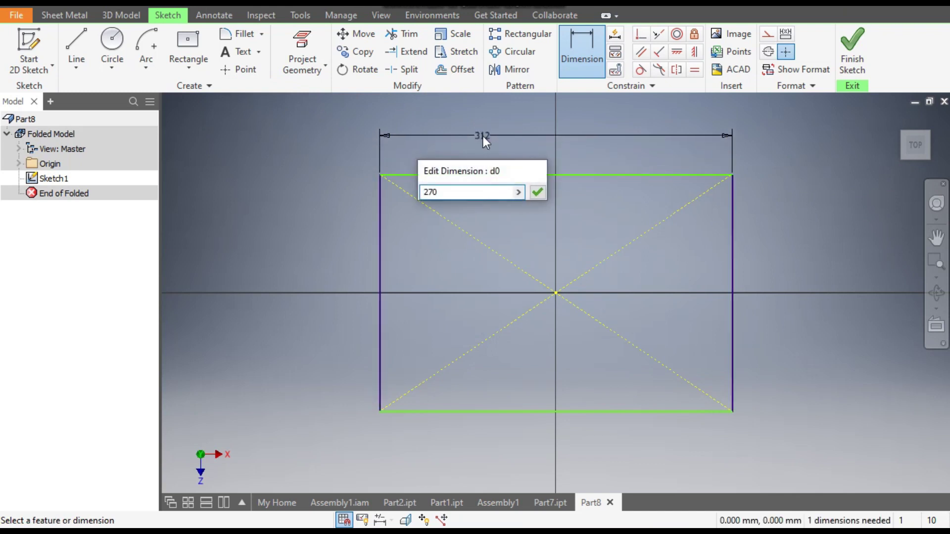
{"action": "key", "text": "Return"}
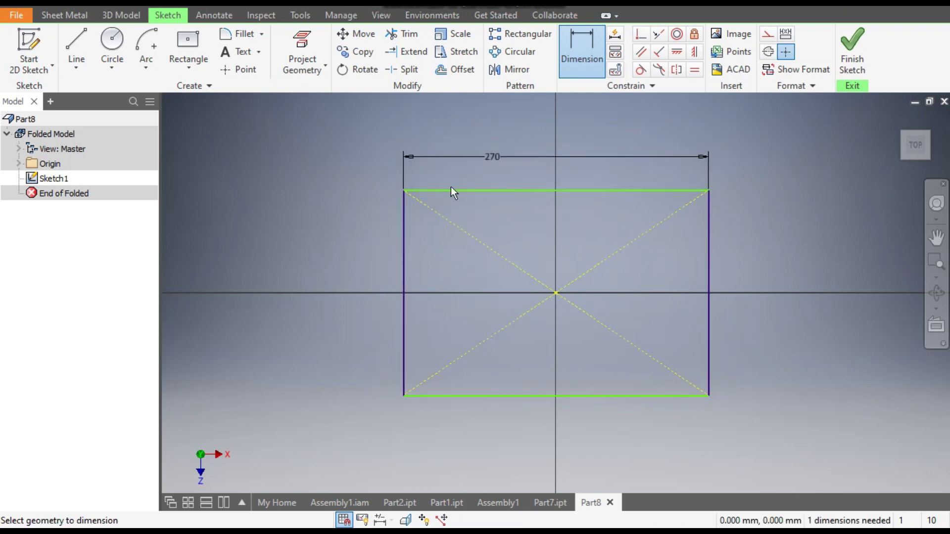
{"action": "left_click", "coordinate": [404, 254]}
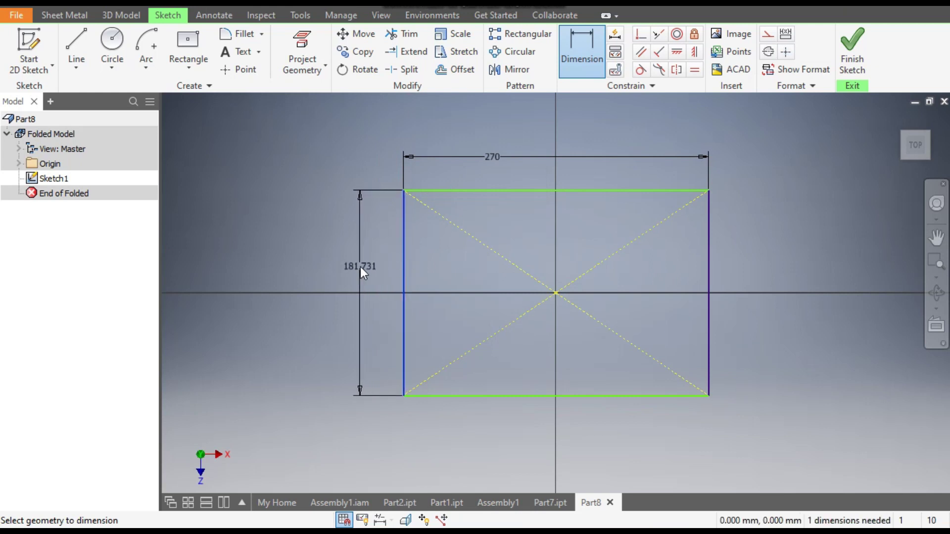
{"action": "left_click", "coordinate": [360, 268]}
{"action": "type", "text": "300"}
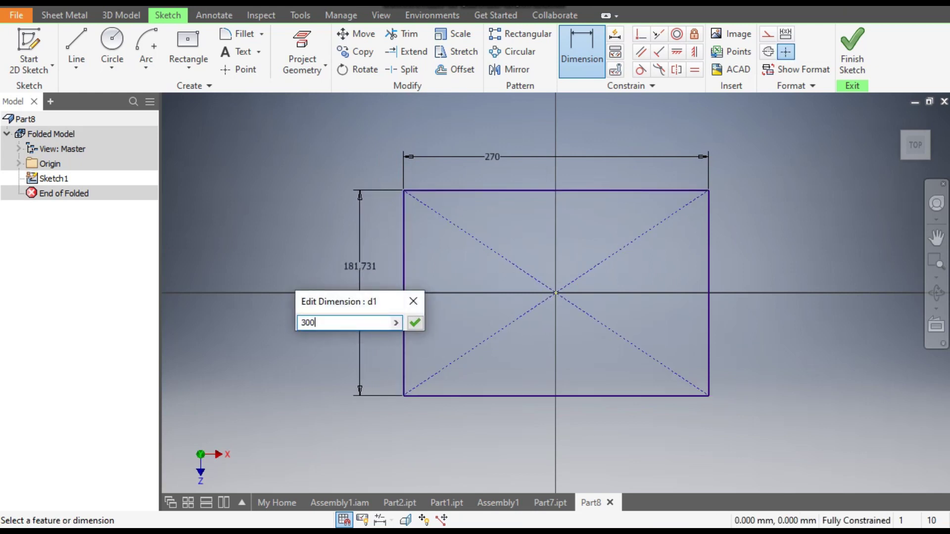
{"action": "key", "text": "Return"}
{"action": "scroll", "coordinate": [439, 269], "scroll_direction": "down", "scroll_amount": 3}
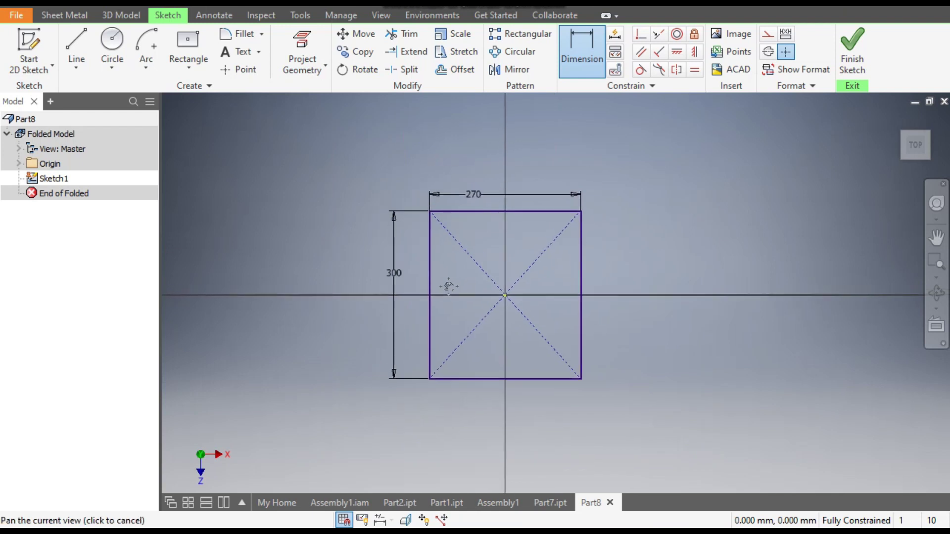
{"action": "left_click", "coordinate": [851, 50]}
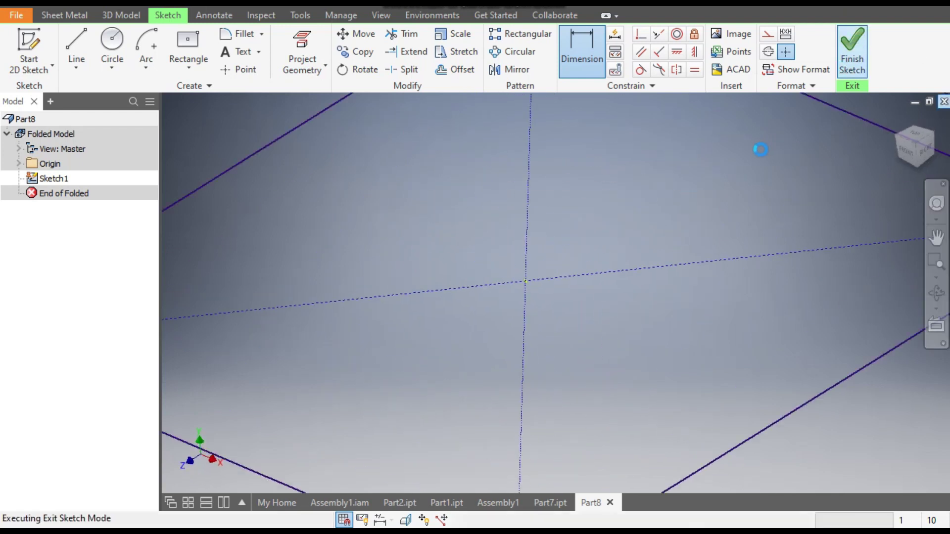
- Start a sheet metal Face from the rectangle profile and examine its thickness direction in the front view
{"action": "middle_click_drag", "start_coordinate": [647, 292], "coordinate": [590, 293]}
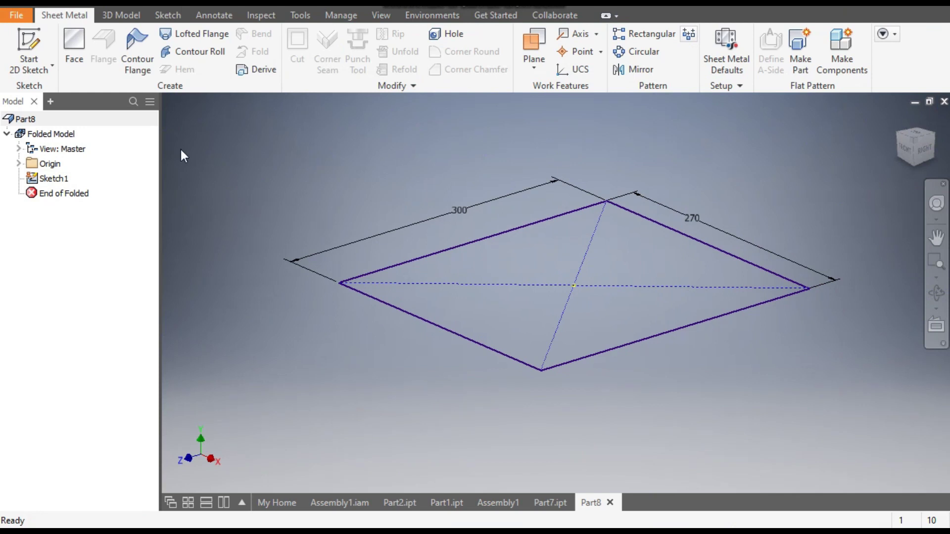
{"action": "left_click", "coordinate": [72, 47]}
{"action": "scroll", "coordinate": [512, 370], "scroll_direction": "up", "scroll_amount": 5}
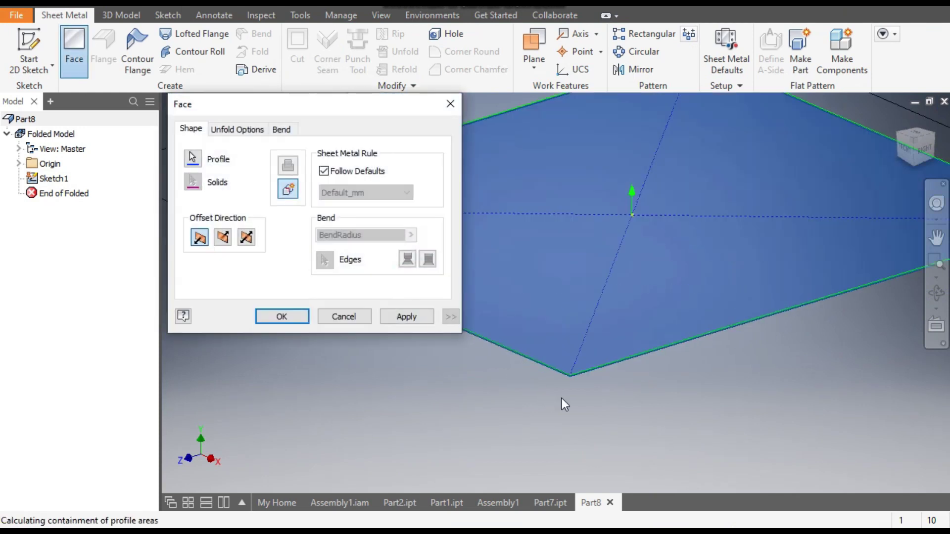
{"action": "scroll", "coordinate": [579, 365], "scroll_direction": "down", "scroll_amount": 3}
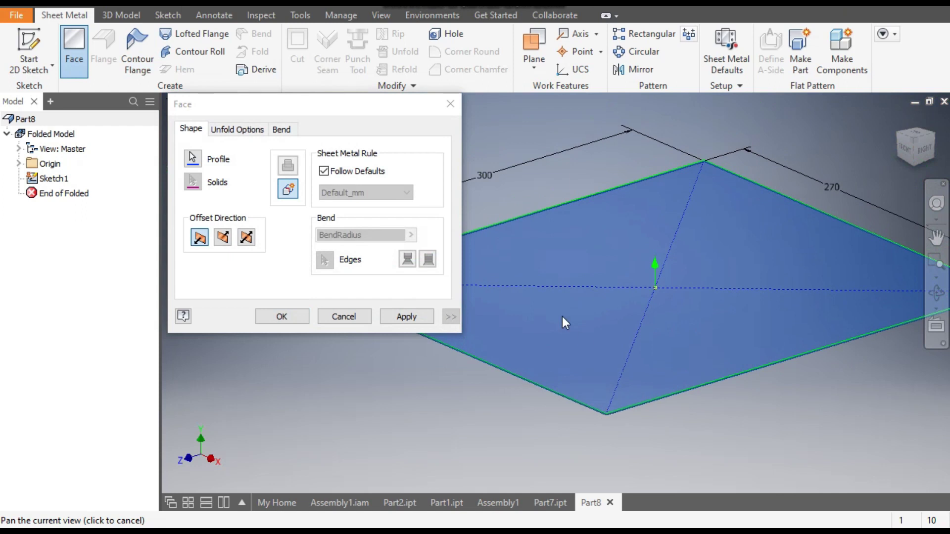
{"action": "left_click", "coordinate": [907, 155]}
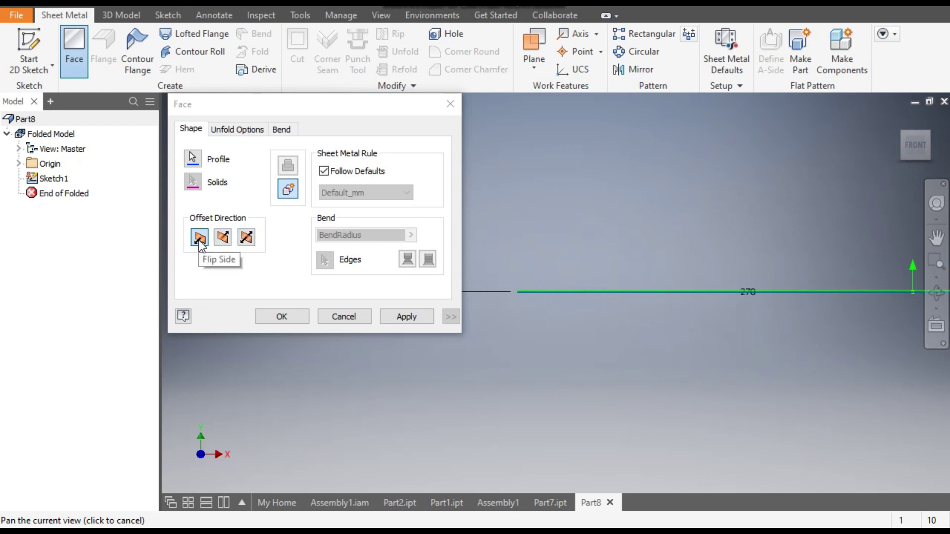
{"action": "left_click_drag", "start_coordinate": [791, 314], "coordinate": [628, 318]}
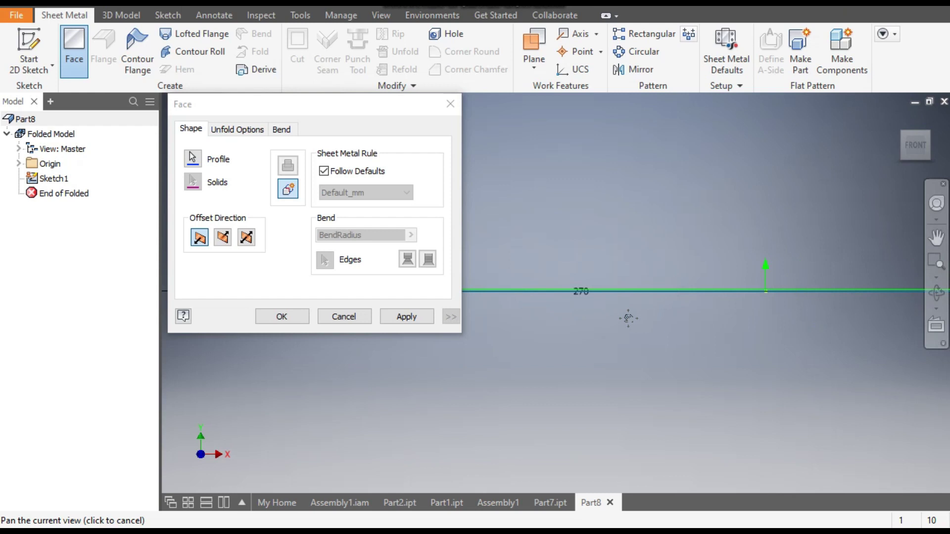
{"action": "left_click_drag", "start_coordinate": [765, 290], "coordinate": [752, 282]}
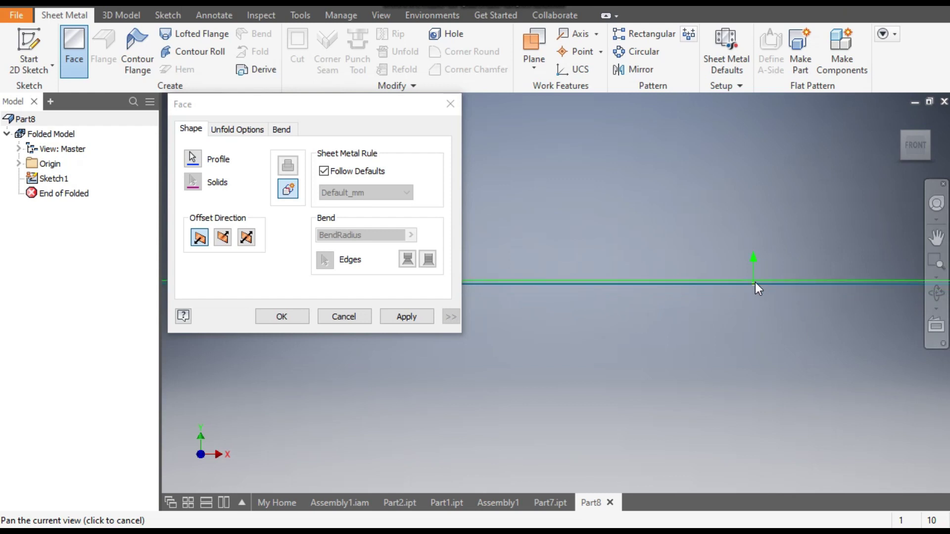
- Try the opposite and both-sides offset directions for the face, and restore the upward offset
{"action": "left_click", "coordinate": [224, 240]}
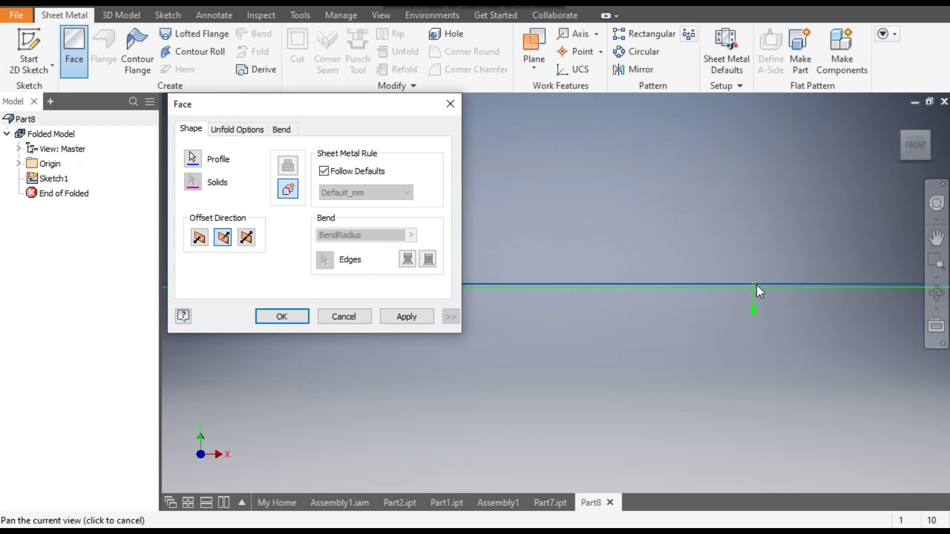
{"action": "left_click", "coordinate": [247, 240]}
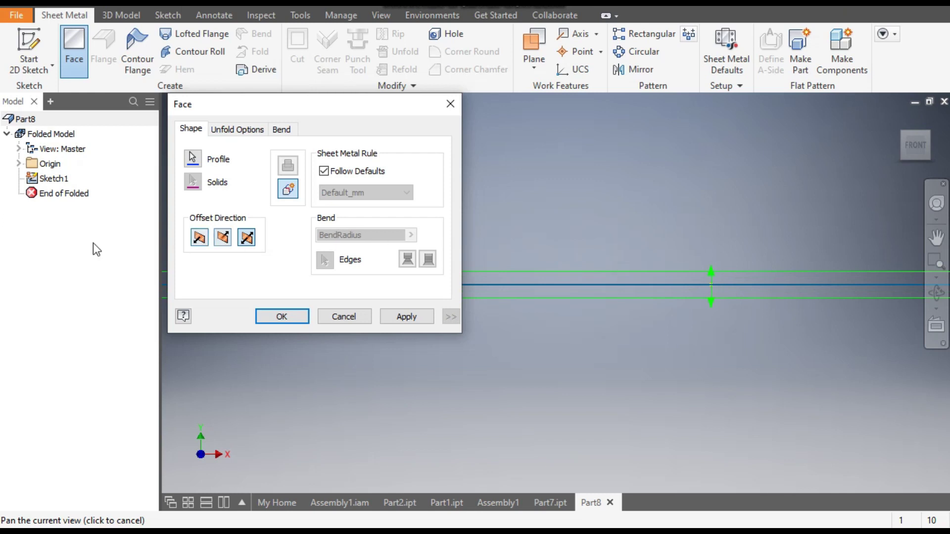
{"action": "left_click", "coordinate": [200, 240]}
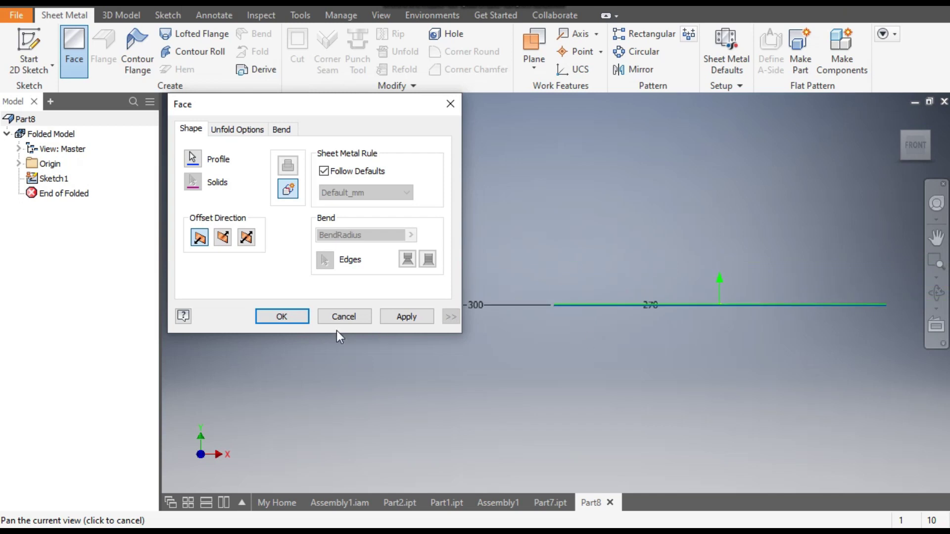
- Create the face, and override the rule's sheet thickness with 1.5 mm in the sheet metal defaults
{"action": "left_click", "coordinate": [289, 316]}
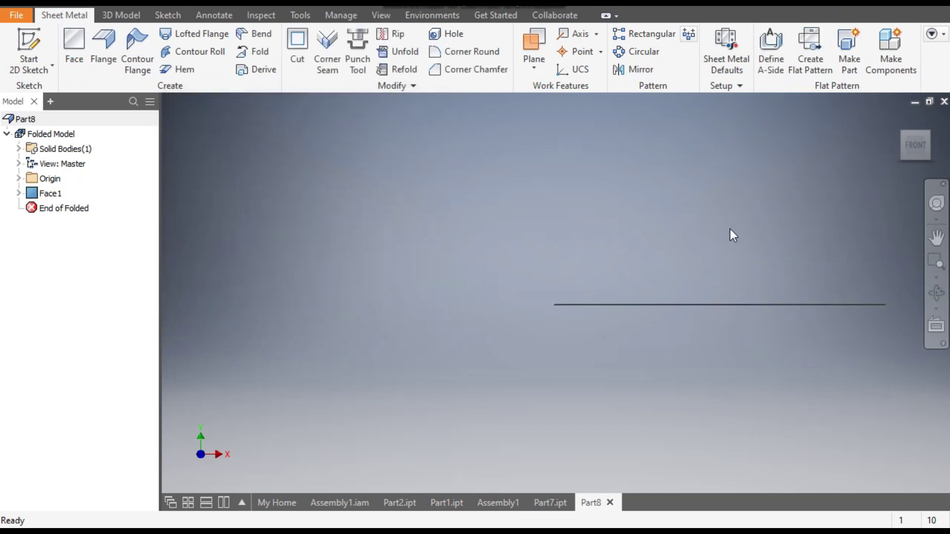
{"action": "left_click", "coordinate": [929, 136]}
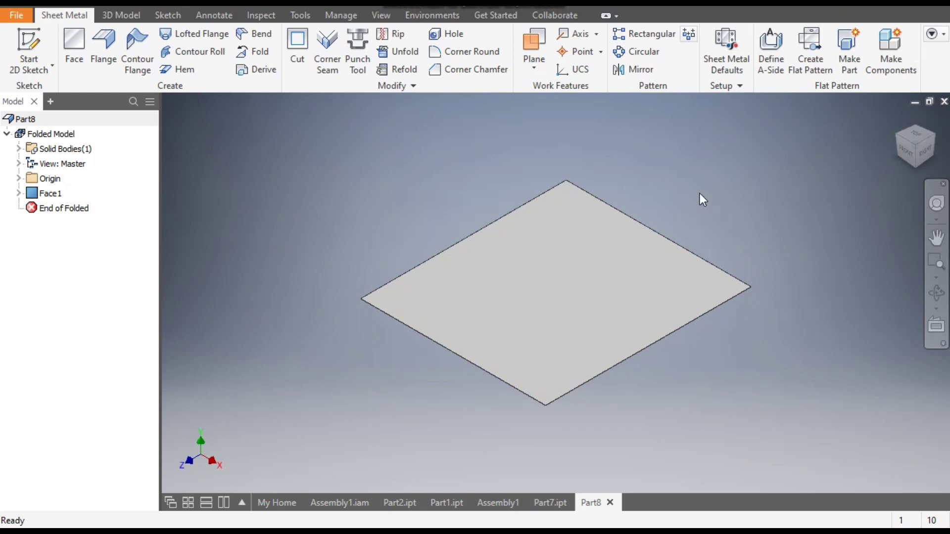
{"action": "left_click", "coordinate": [723, 51]}
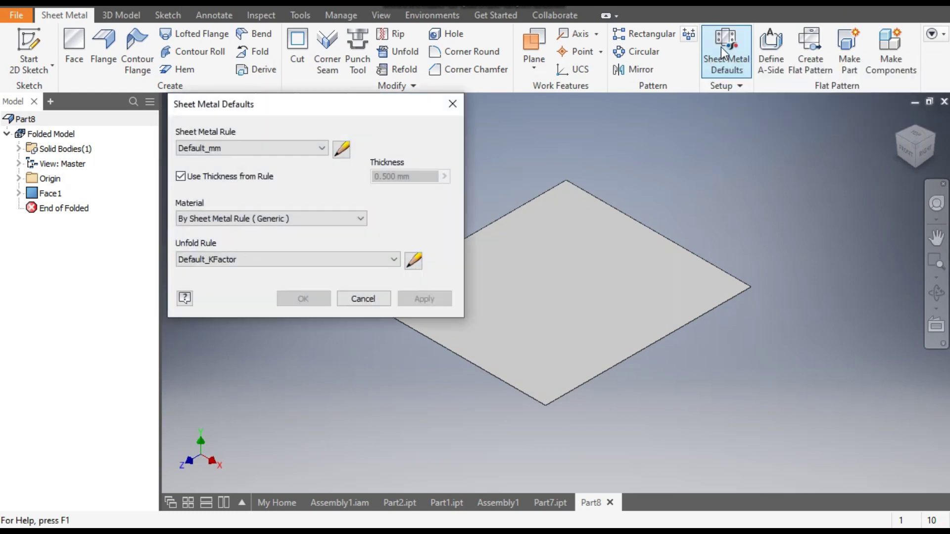
{"action": "left_click", "coordinate": [203, 178]}
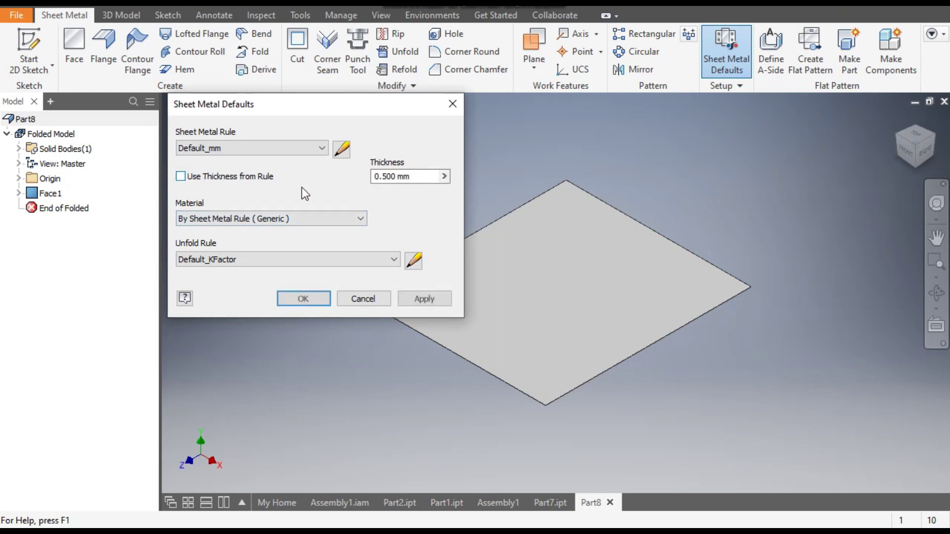
{"action": "left_click_drag", "start_coordinate": [438, 177], "coordinate": [371, 181]}
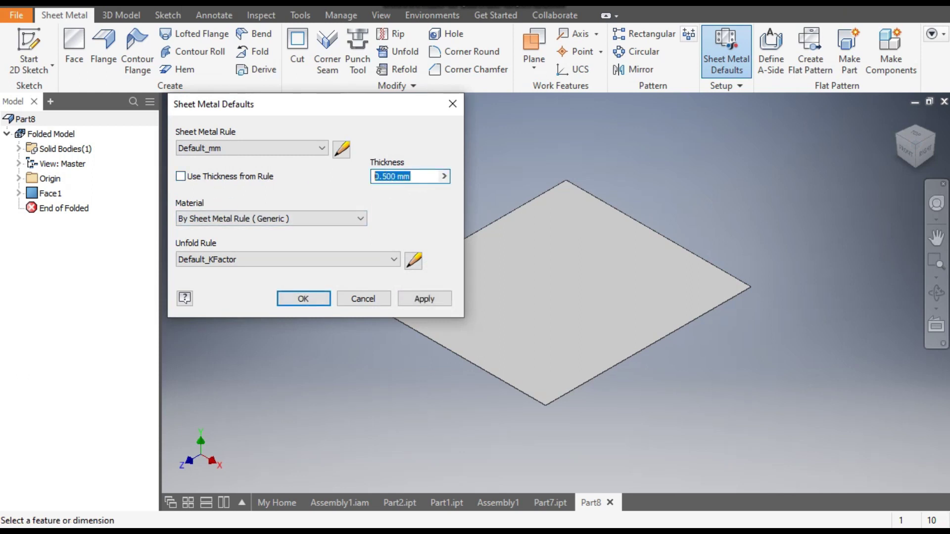
{"action": "type", "text": "1.5"}
{"action": "left_click", "coordinate": [421, 303]}
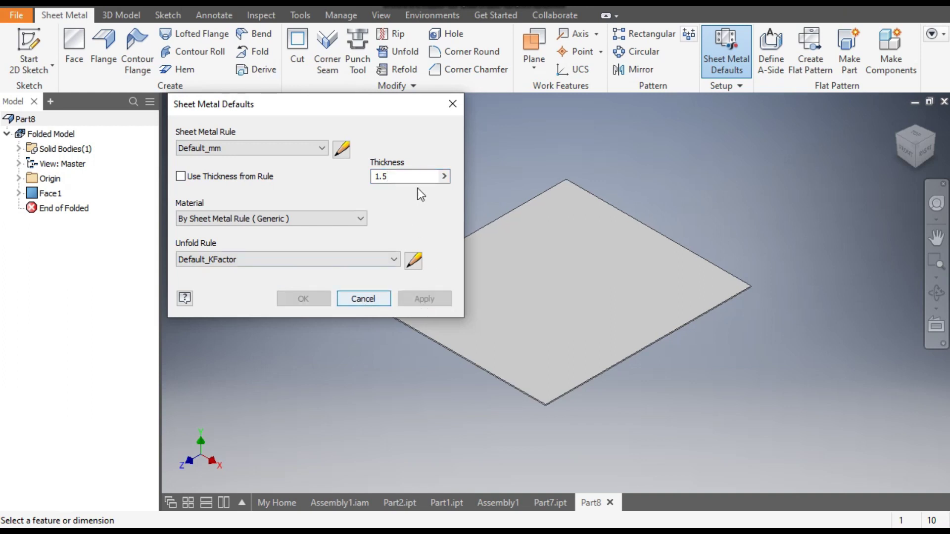
{"action": "left_click", "coordinate": [451, 104]}
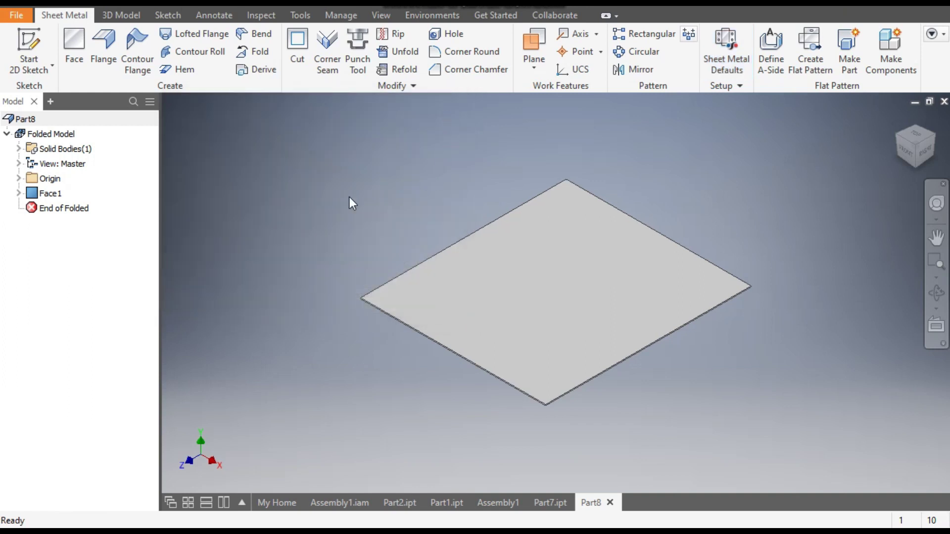
- Add 200 mm high, 90-degree upward flanges along the two opposite 300 mm edges of the face
{"action": "left_click", "coordinate": [105, 52]}
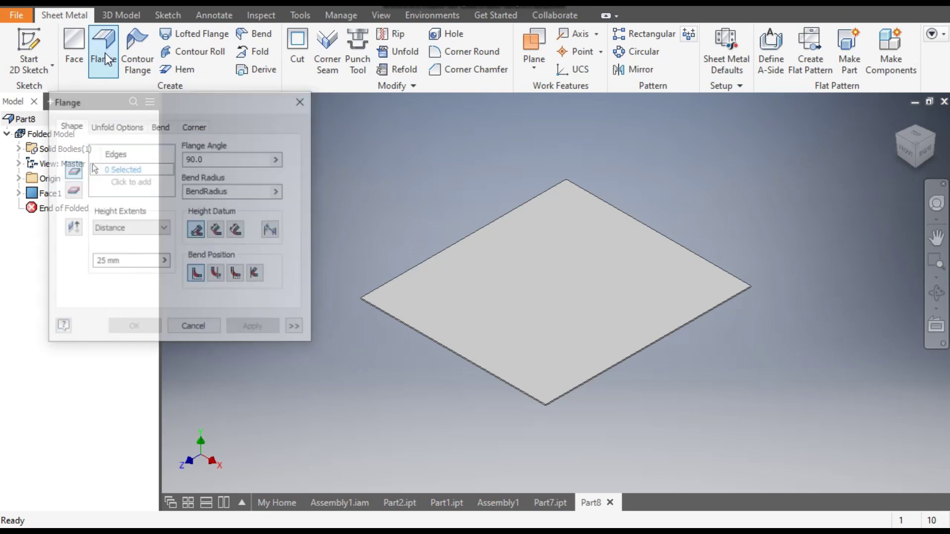
{"action": "left_click", "coordinate": [926, 155]}
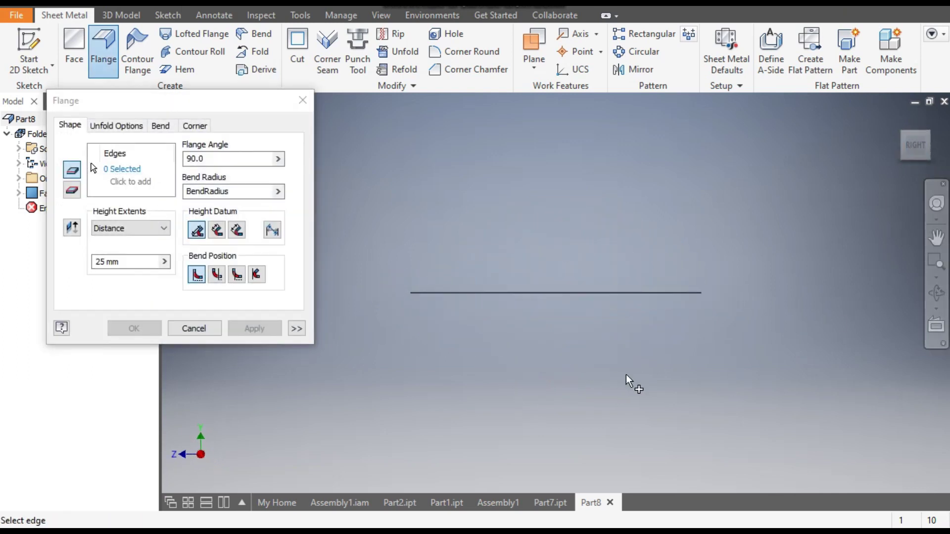
{"action": "left_click", "coordinate": [903, 140]}
{"action": "scroll", "coordinate": [604, 407], "scroll_direction": "up", "scroll_amount": 5}
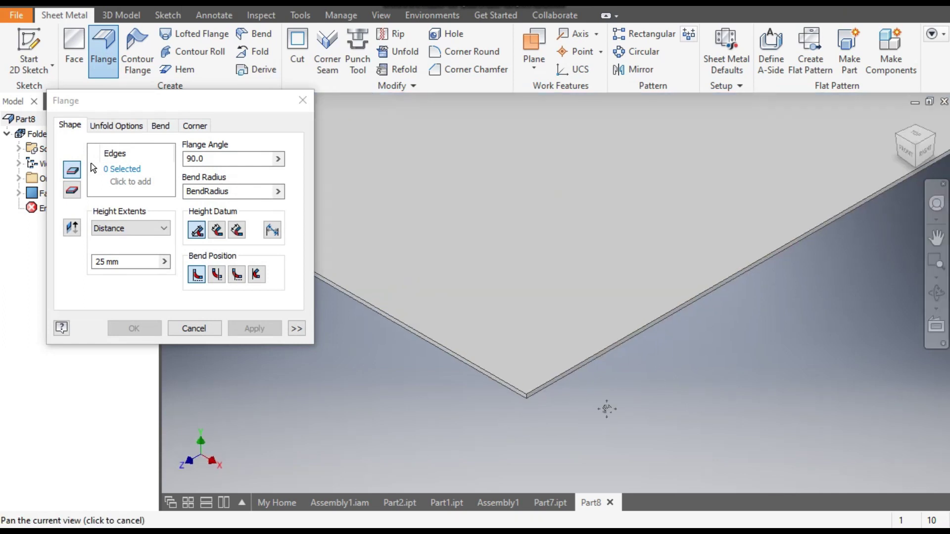
{"action": "middle_click_drag", "start_coordinate": [606, 409], "coordinate": [563, 458]}
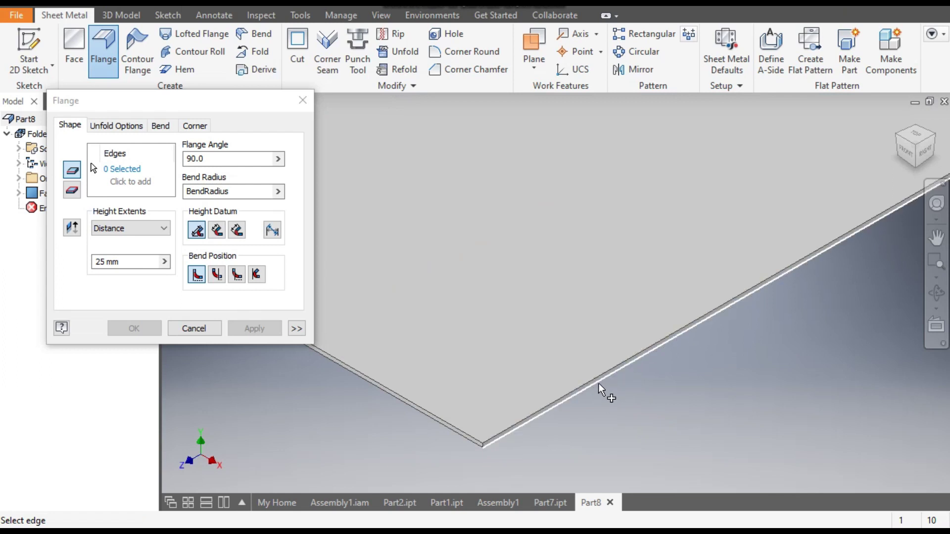
{"action": "left_click", "coordinate": [614, 369]}
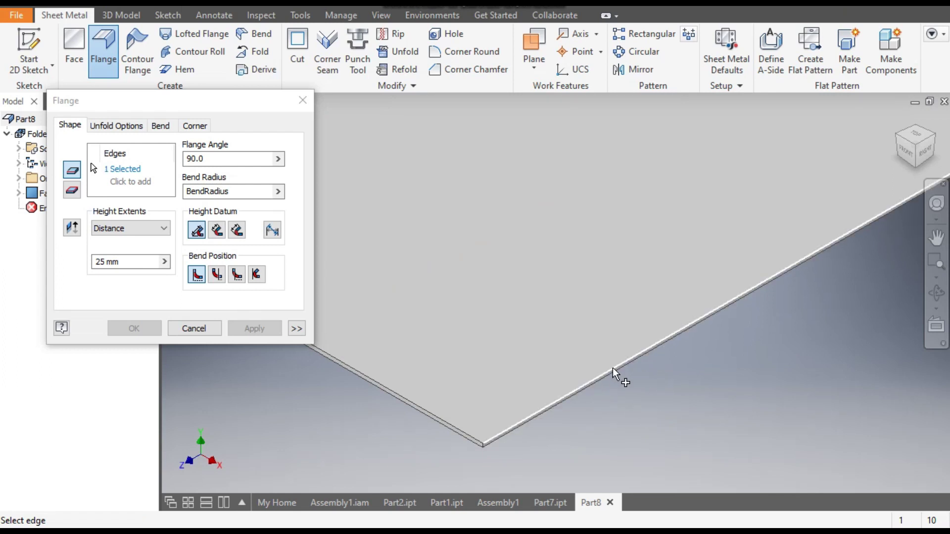
{"action": "scroll", "coordinate": [643, 371], "scroll_direction": "down", "scroll_amount": 5}
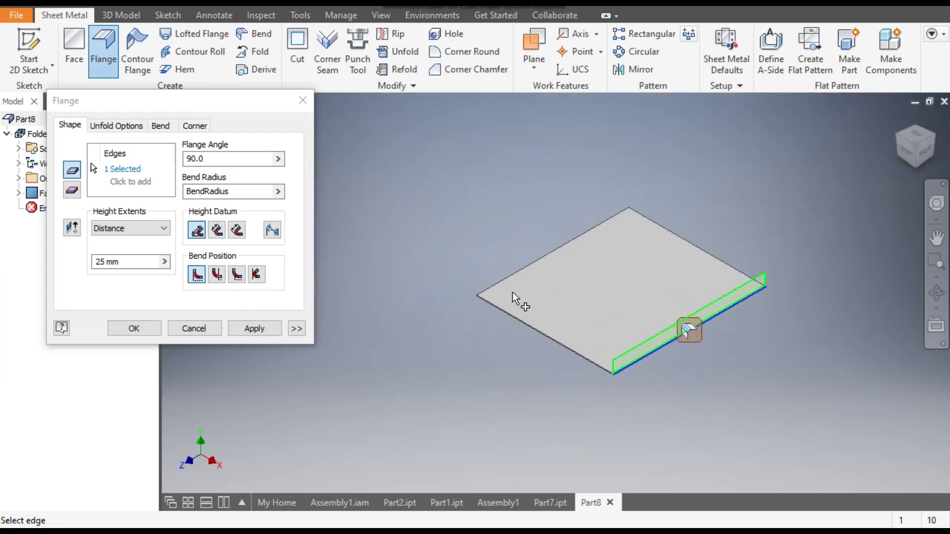
{"action": "scroll", "coordinate": [515, 292], "scroll_direction": "up", "scroll_amount": 5}
{"action": "left_click", "coordinate": [488, 248]}
{"action": "scroll", "coordinate": [490, 258], "scroll_direction": "down", "scroll_amount": 4}
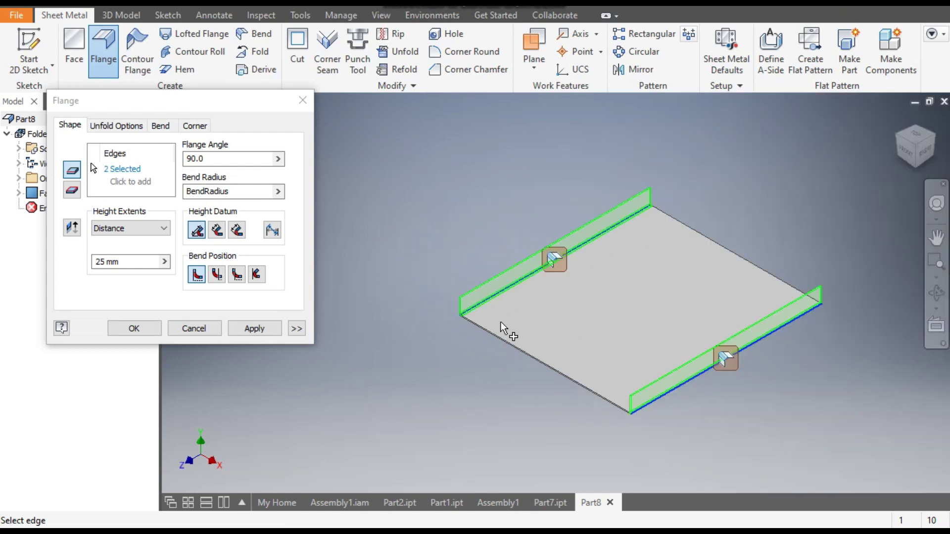
{"action": "left_click_drag", "start_coordinate": [618, 335], "coordinate": [581, 336]}
{"action": "left_click_drag", "start_coordinate": [143, 262], "coordinate": [99, 265]}
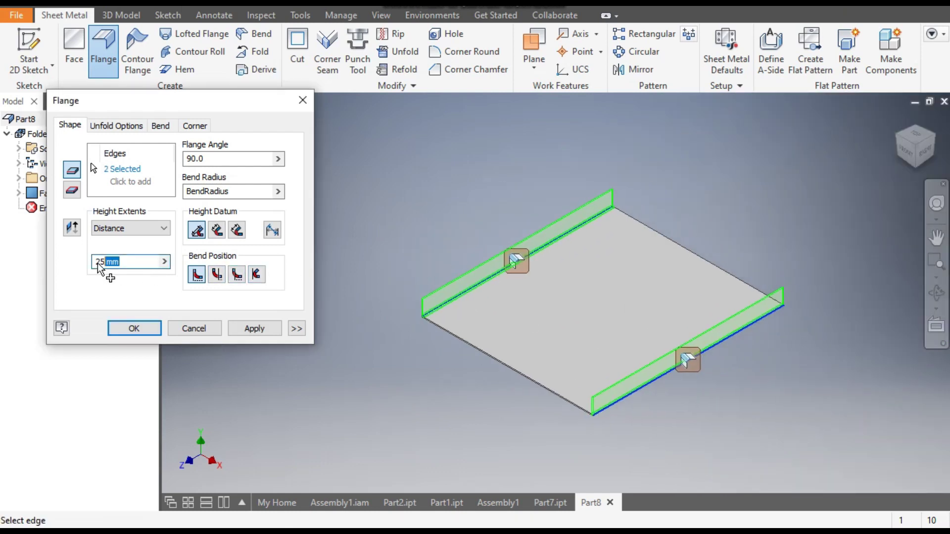
{"action": "type", "text": "200"}
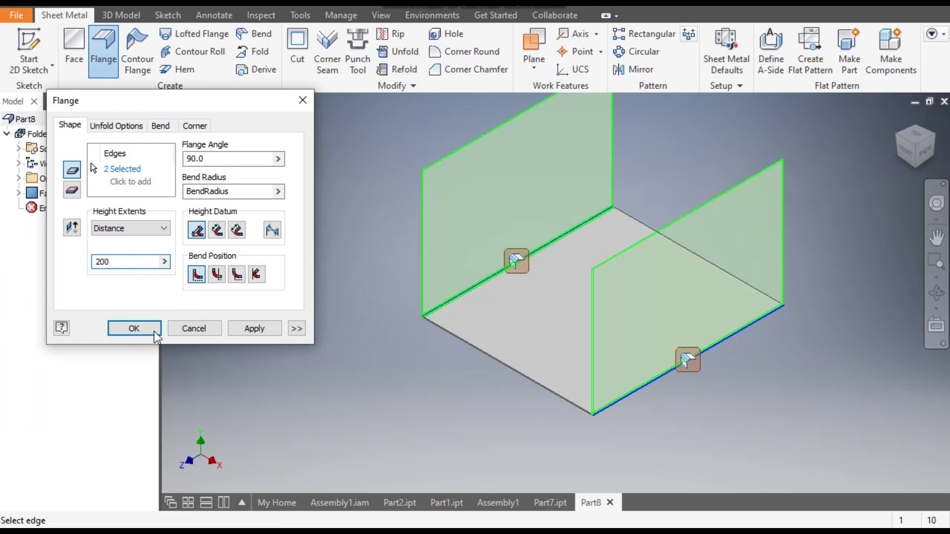
{"action": "left_click", "coordinate": [248, 330]}
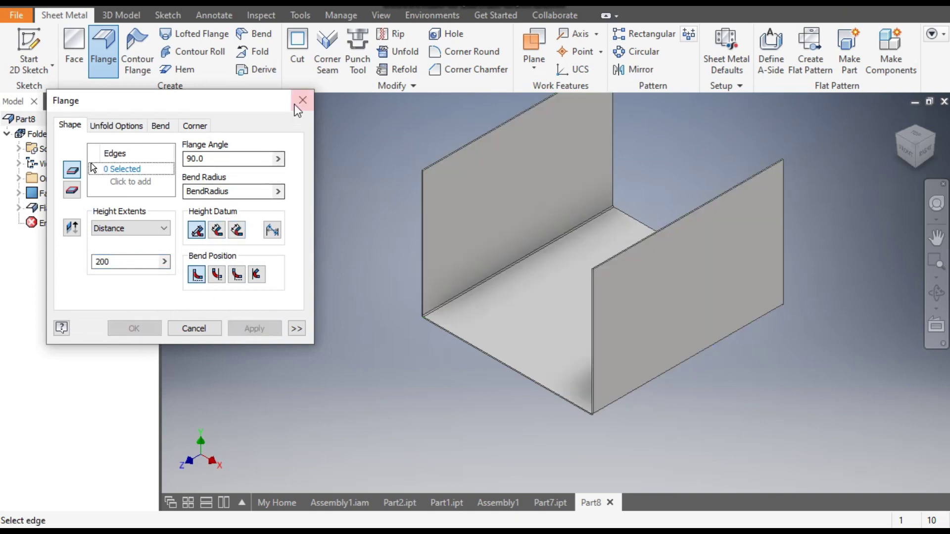
{"action": "left_click", "coordinate": [295, 105]}
- Examine the dimensions of the rectangle sketch under the face feature, and clear the selection
{"action": "left_click", "coordinate": [19, 193]}
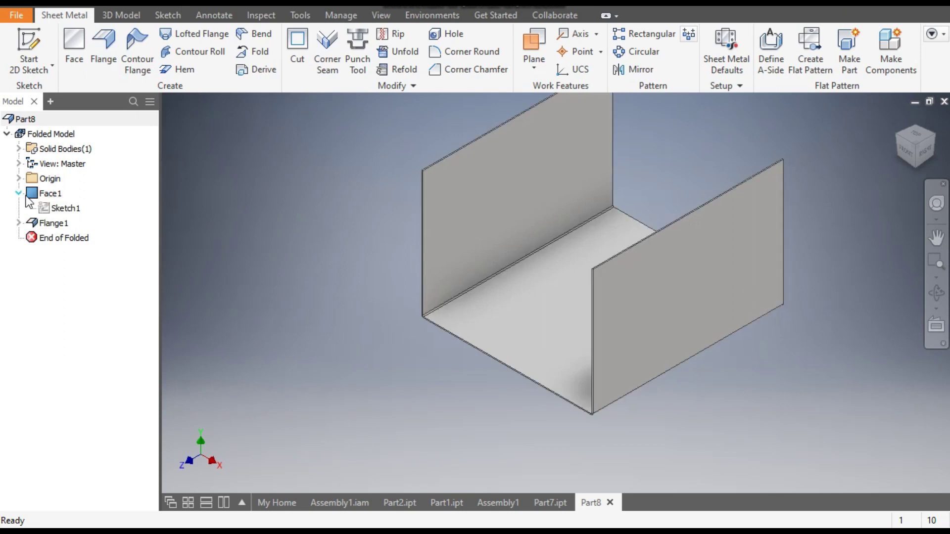
{"action": "left_click", "coordinate": [69, 208]}
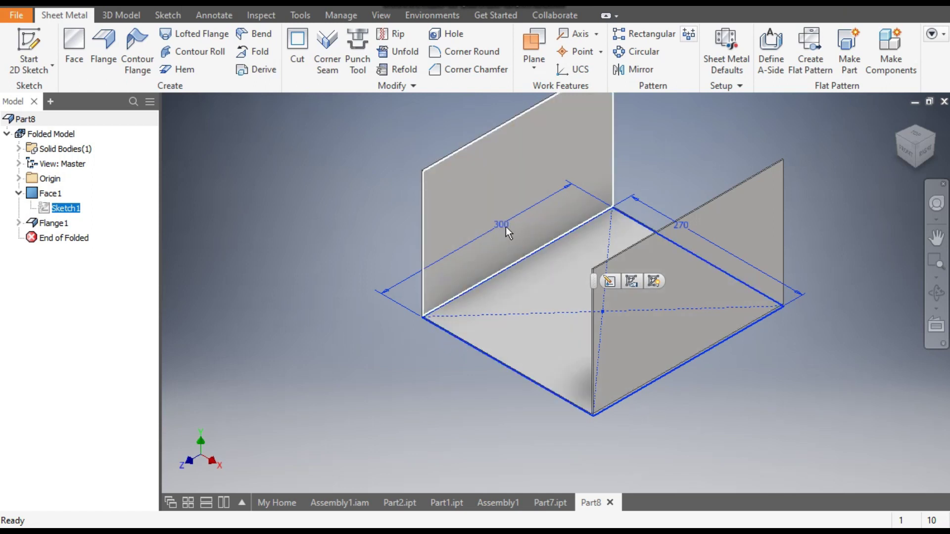
{"action": "mouse_move", "coordinate": [530, 250]}
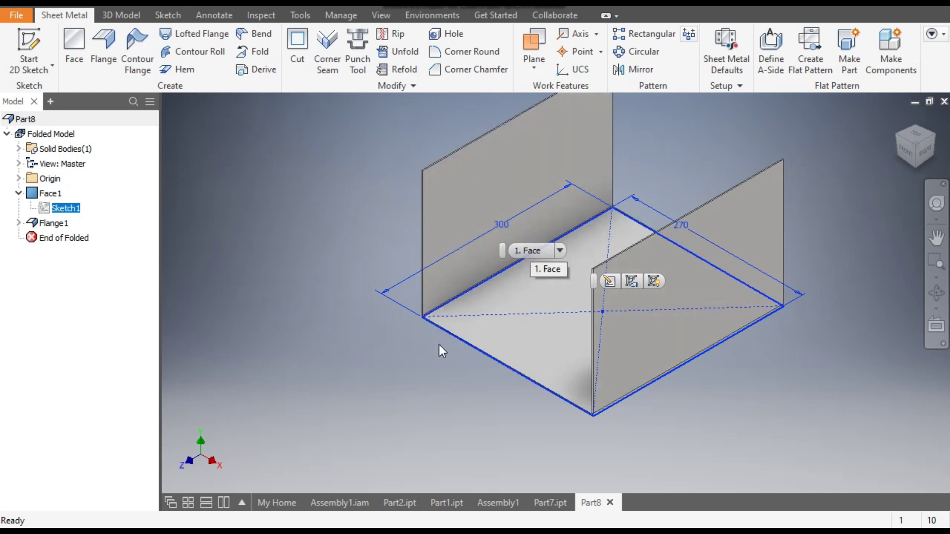
{"action": "left_click", "coordinate": [328, 257]}
{"action": "middle_click_drag", "start_coordinate": [328, 256], "coordinate": [295, 286]}
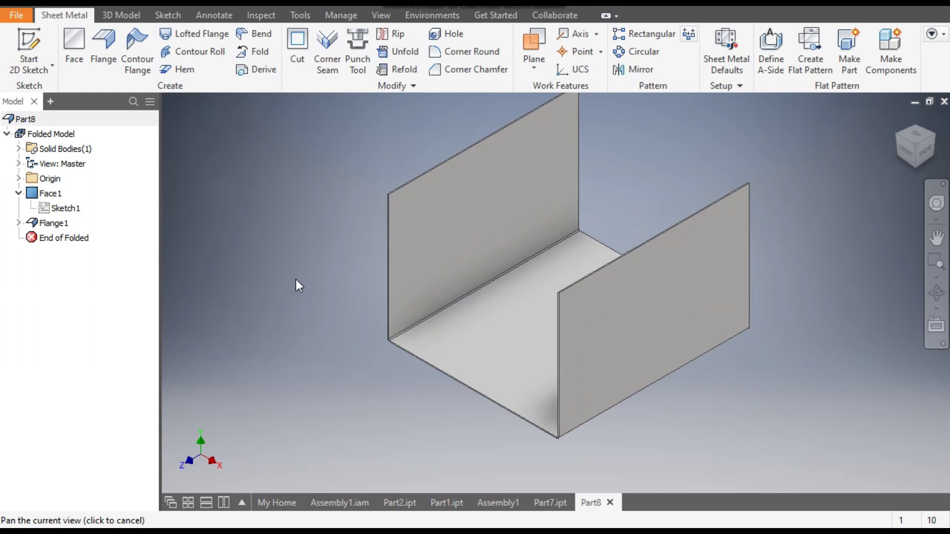
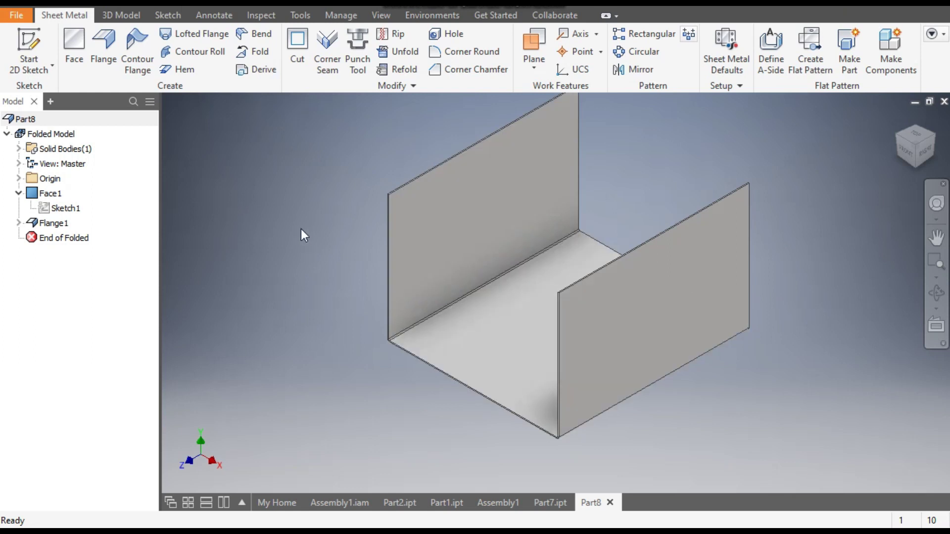
- Add 20 mm, 90-degree inward flanges along the three edges of the front open end: both side walls and the base
{"action": "left_click", "coordinate": [106, 58]}
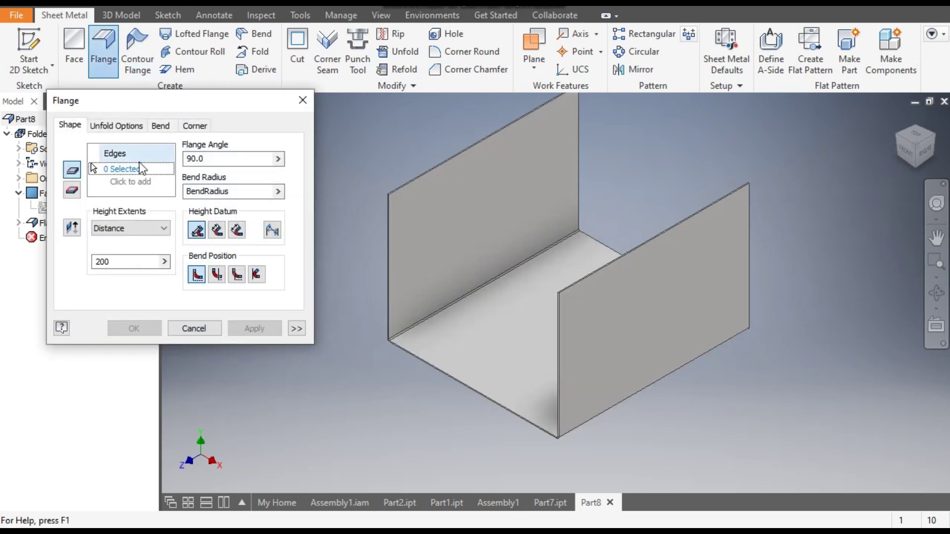
{"action": "left_click_drag", "start_coordinate": [111, 263], "coordinate": [87, 271]}
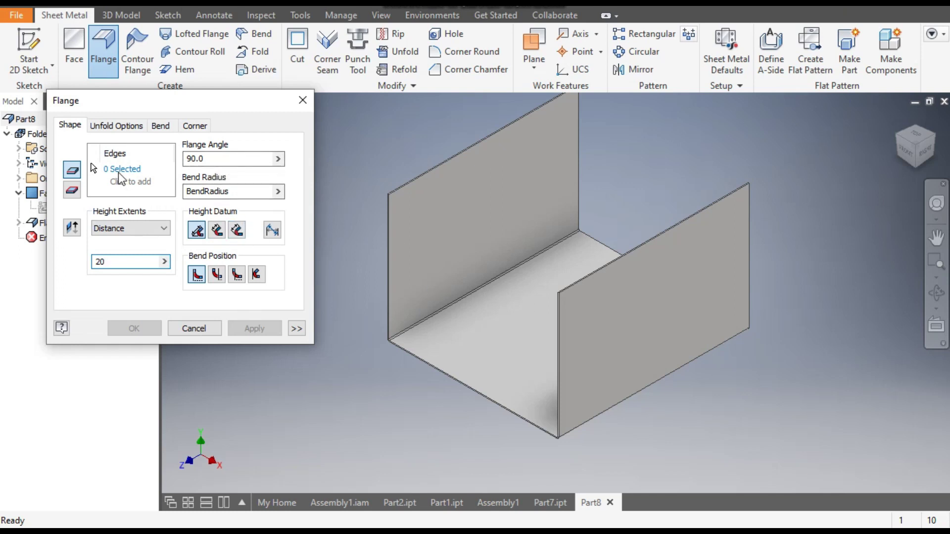
{"action": "left_click", "coordinate": [387, 239]}
{"action": "scroll", "coordinate": [391, 180], "scroll_direction": "up", "scroll_amount": 5}
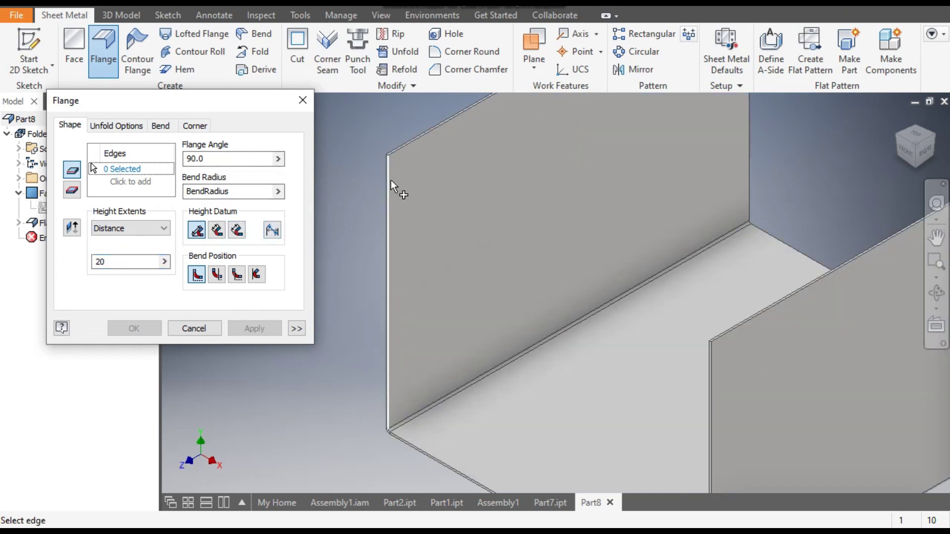
{"action": "scroll", "coordinate": [419, 308], "scroll_direction": "down", "scroll_amount": 4}
{"action": "scroll", "coordinate": [400, 383], "scroll_direction": "up", "scroll_amount": 5}
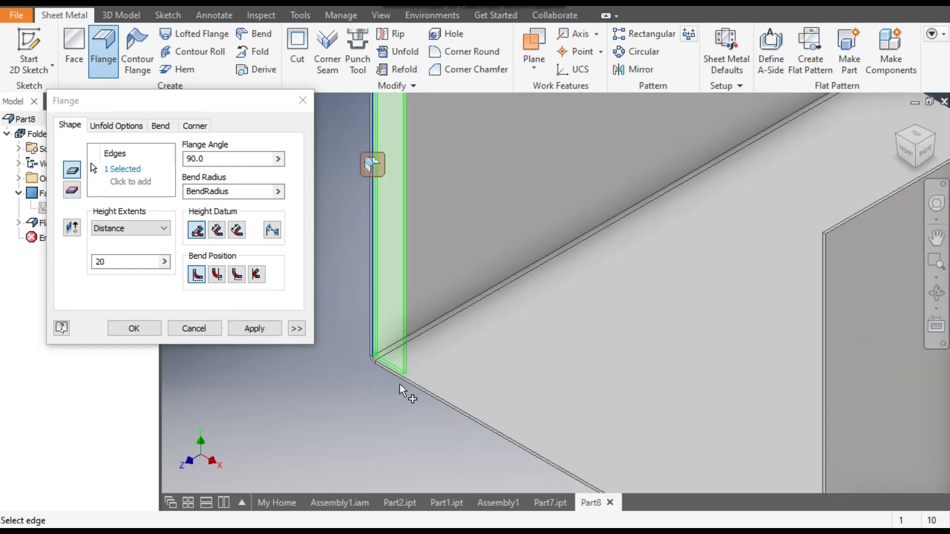
{"action": "left_click", "coordinate": [424, 375]}
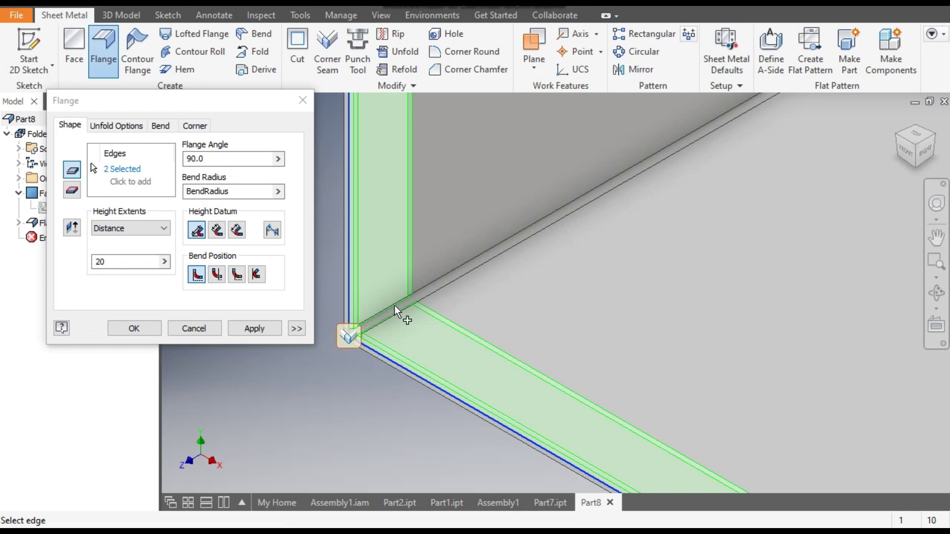
{"action": "scroll", "coordinate": [402, 317], "scroll_direction": "down", "scroll_amount": 3}
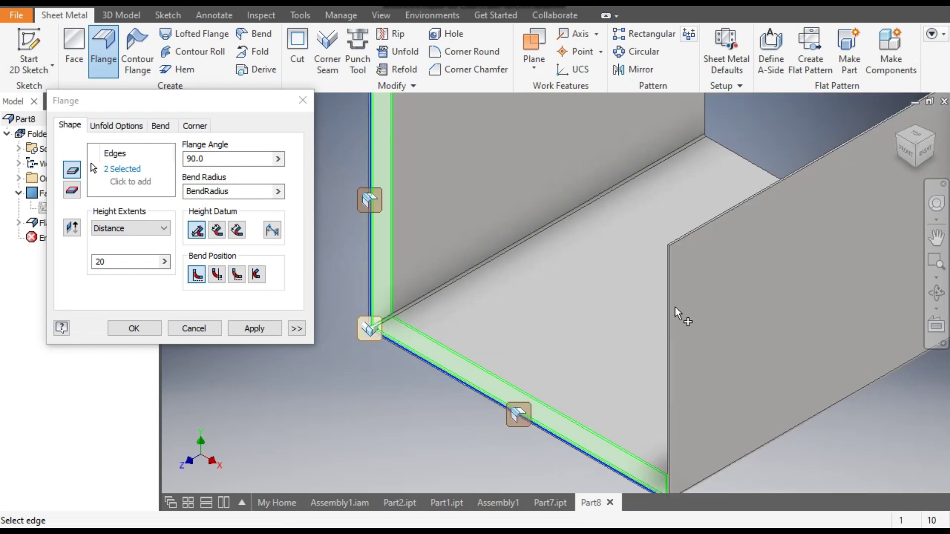
{"action": "left_click", "coordinate": [897, 143]}
{"action": "scroll", "coordinate": [738, 239], "scroll_direction": "up", "scroll_amount": 5}
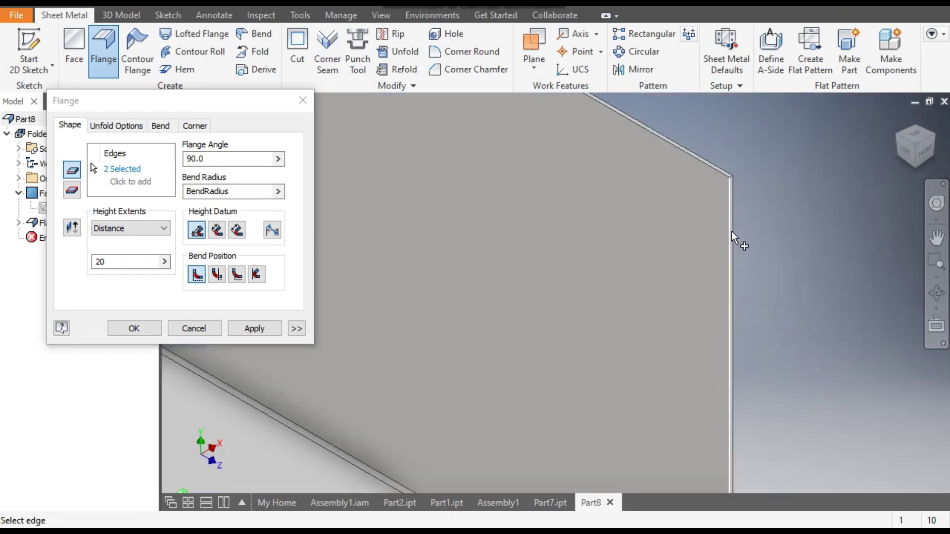
{"action": "left_click", "coordinate": [731, 230]}
{"action": "scroll", "coordinate": [791, 257], "scroll_direction": "down", "scroll_amount": 5}
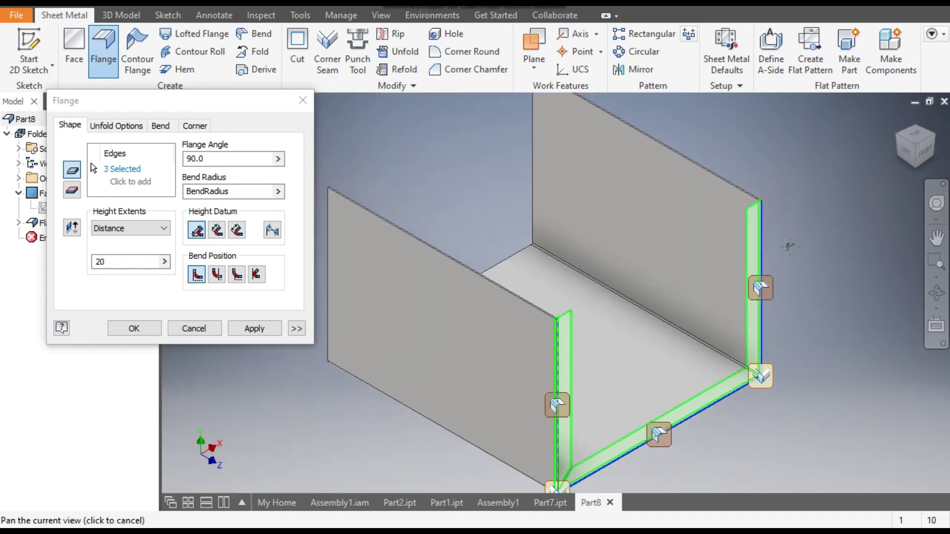
{"action": "left_click", "coordinate": [254, 328]}
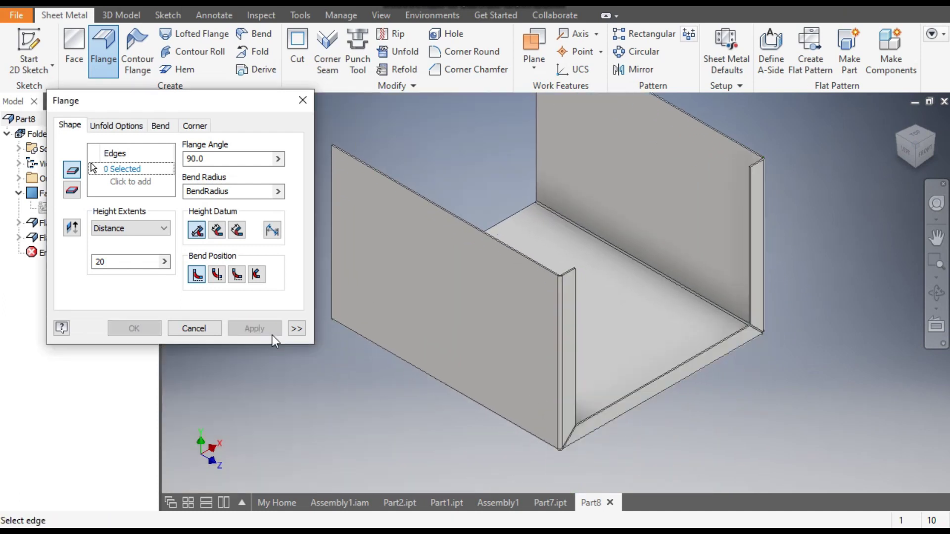
- Add 20 mm, 90-degree inward flanges along the three edges of the open back end: both side walls and the base
{"action": "scroll", "coordinate": [764, 312], "scroll_direction": "up", "scroll_amount": 3}
{"action": "scroll", "coordinate": [753, 361], "scroll_direction": "down", "scroll_amount": 3}
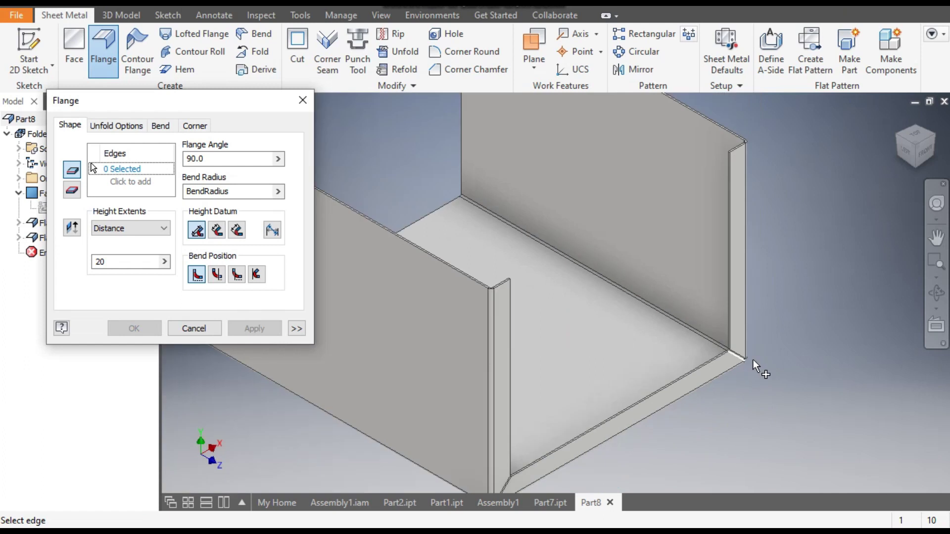
{"action": "left_click", "coordinate": [892, 135]}
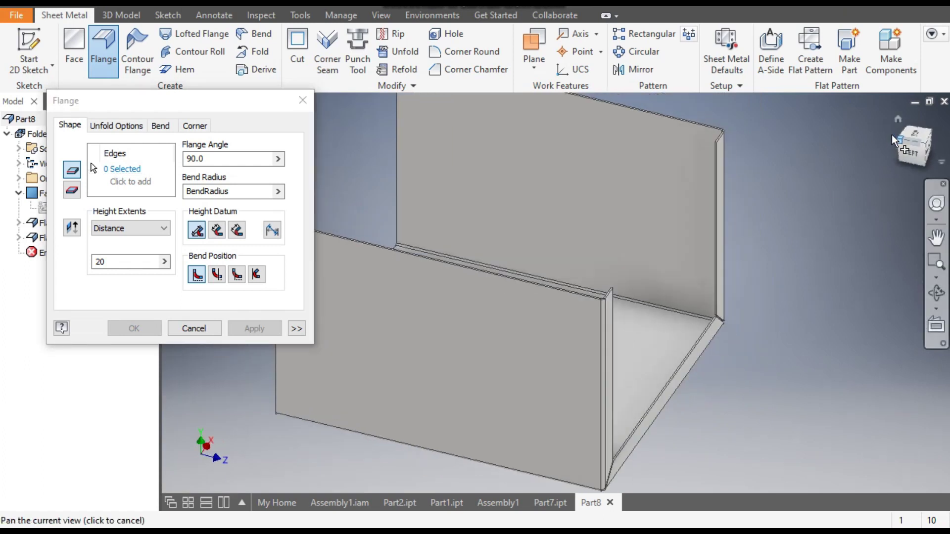
{"action": "scroll", "coordinate": [374, 363], "scroll_direction": "up", "scroll_amount": 4}
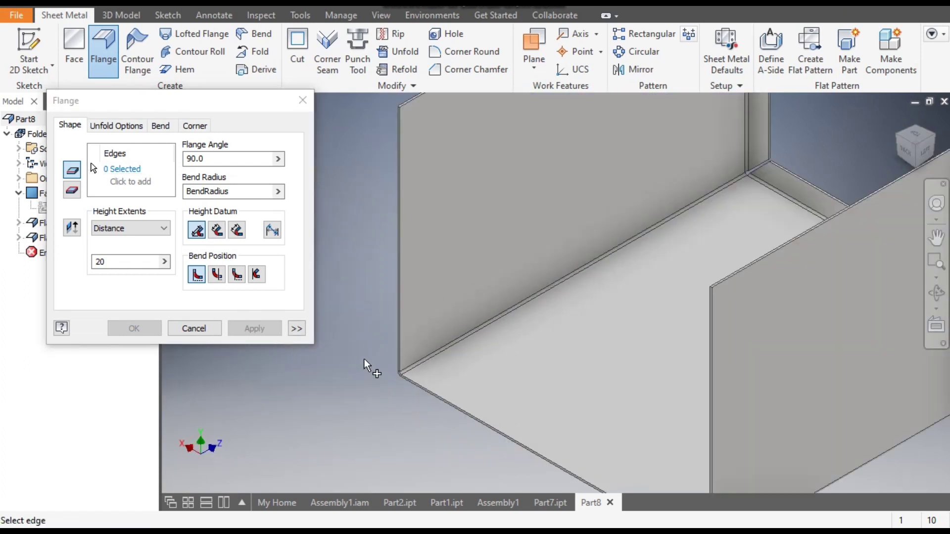
{"action": "scroll", "coordinate": [406, 331], "scroll_direction": "up", "scroll_amount": 2}
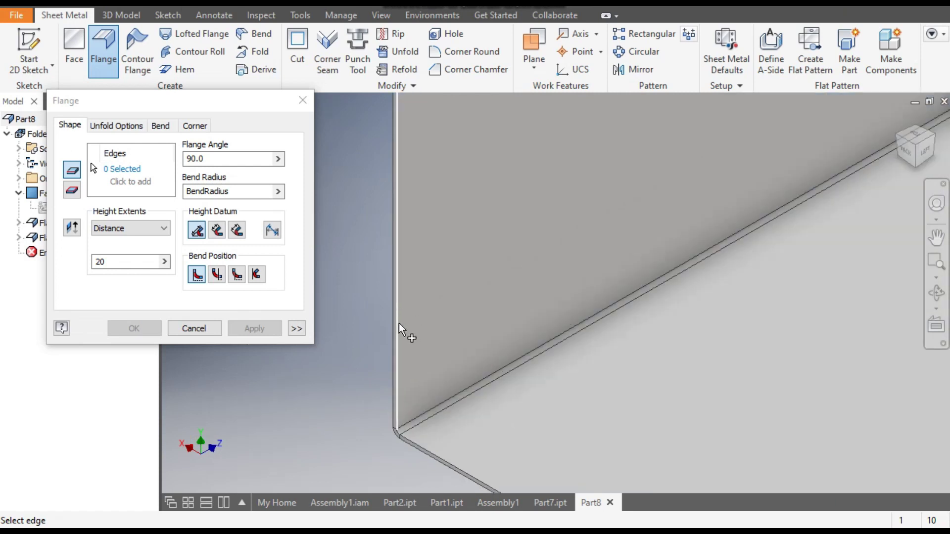
{"action": "left_click", "coordinate": [402, 333]}
{"action": "left_click", "coordinate": [452, 465]}
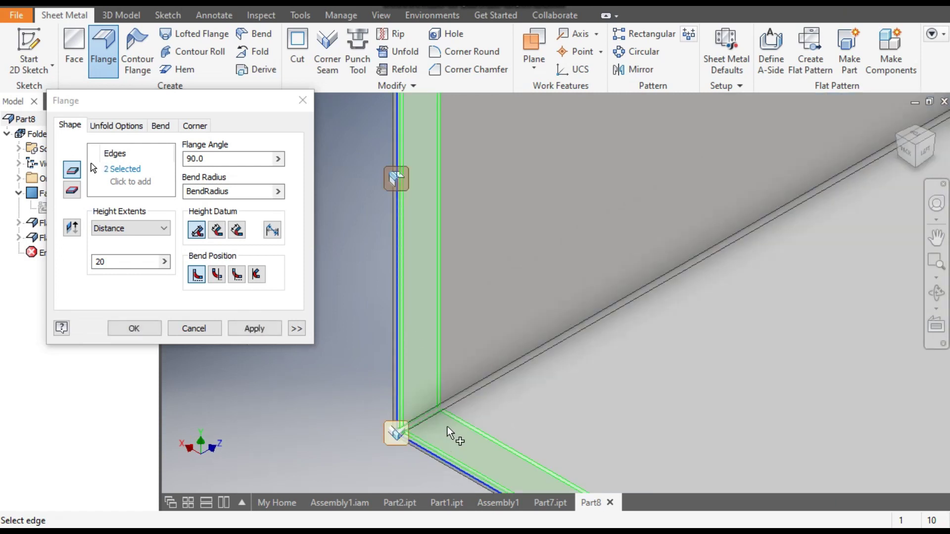
{"action": "middle_click_drag", "start_coordinate": [453, 465], "coordinate": [287, 206]}
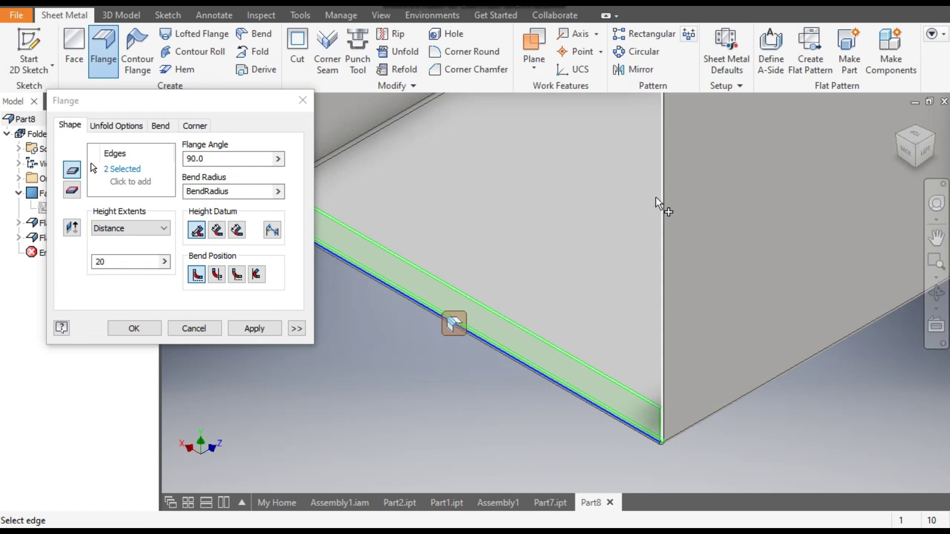
{"action": "left_click", "coordinate": [663, 228]}
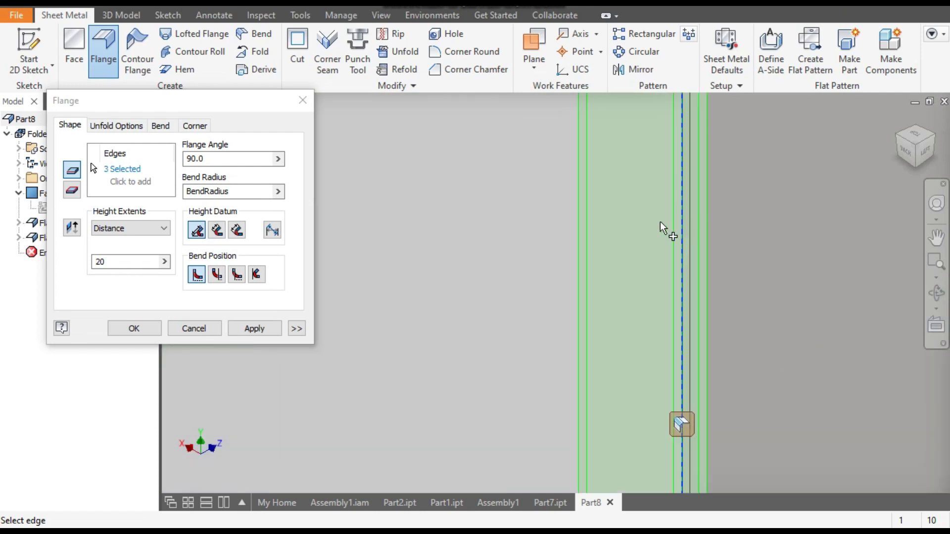
{"action": "middle_click_drag", "start_coordinate": [654, 246], "coordinate": [622, 327]}
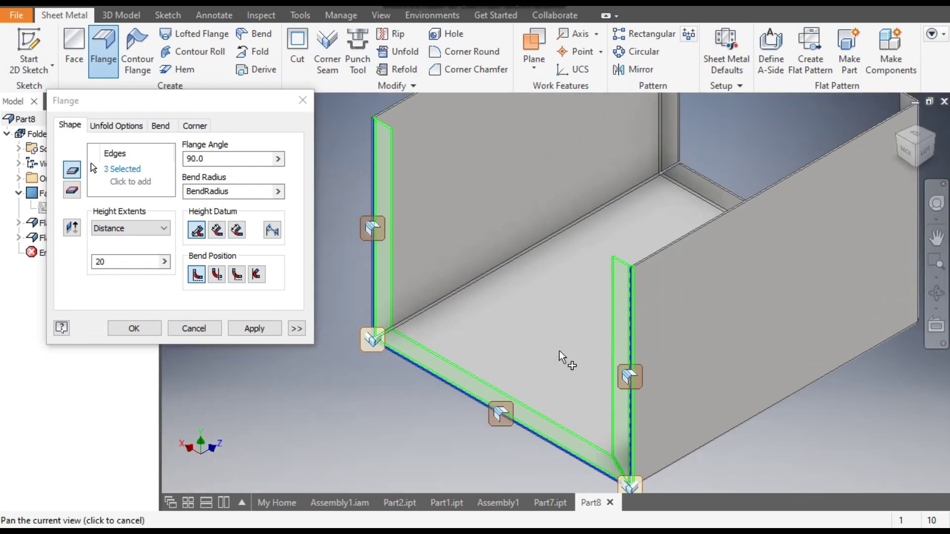
{"action": "left_click", "coordinate": [254, 328]}
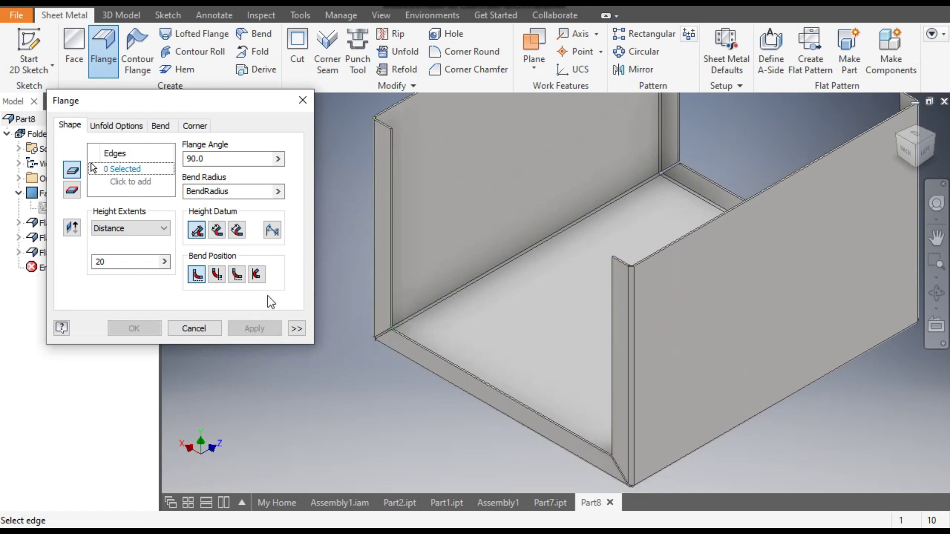
{"action": "left_click", "coordinate": [302, 101]}
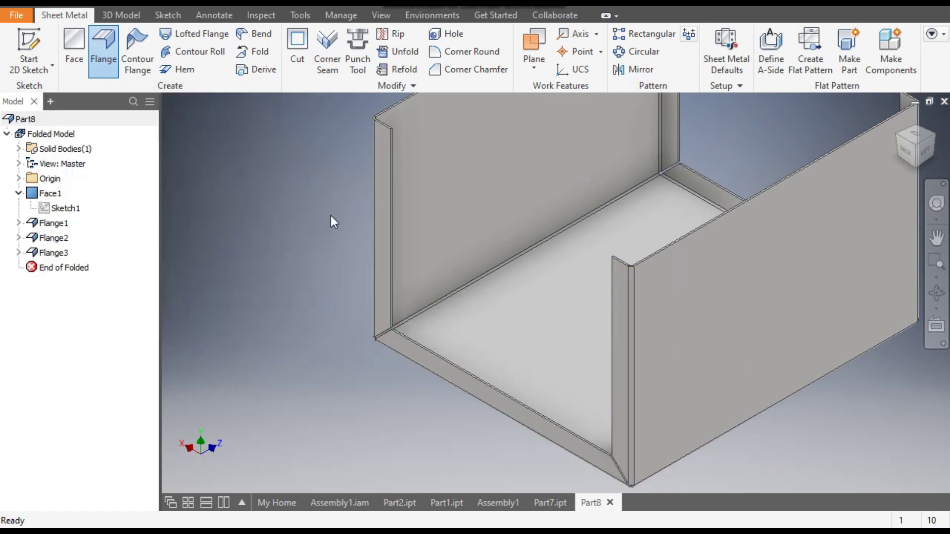
- Start a new sketch on the outer face of the vertical back flange on the far side wall
{"action": "scroll", "coordinate": [331, 215], "scroll_direction": "down", "scroll_amount": 3}
{"action": "scroll", "coordinate": [334, 296], "scroll_direction": "up", "scroll_amount": 2}
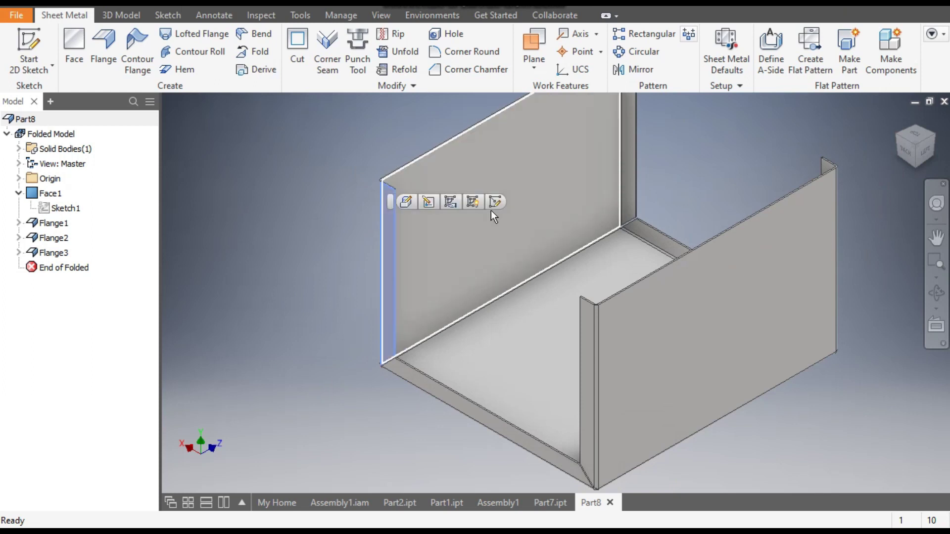
{"action": "left_click", "coordinate": [494, 202]}
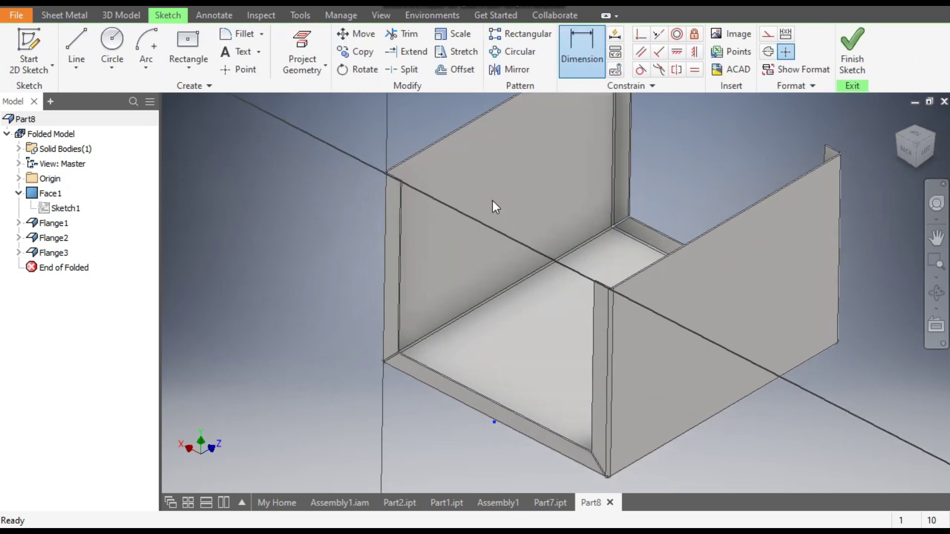
{"action": "middle_click_drag", "start_coordinate": [529, 191], "coordinate": [548, 279]}
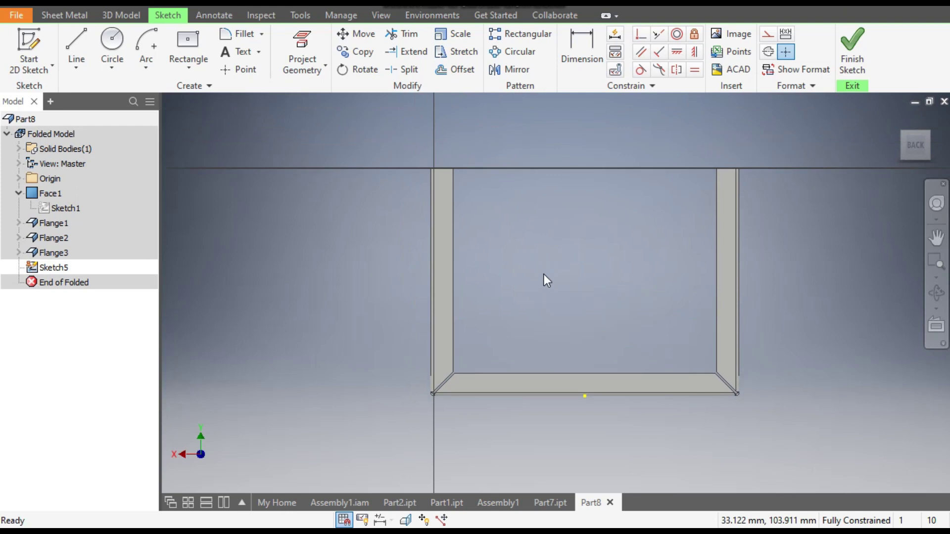
- Sketch three circles in a vertical column on the flange, the uppermost about 17 mm in diameter
{"action": "left_click", "coordinate": [109, 42]}
{"action": "scroll", "coordinate": [426, 202], "scroll_direction": "up", "scroll_amount": 3}
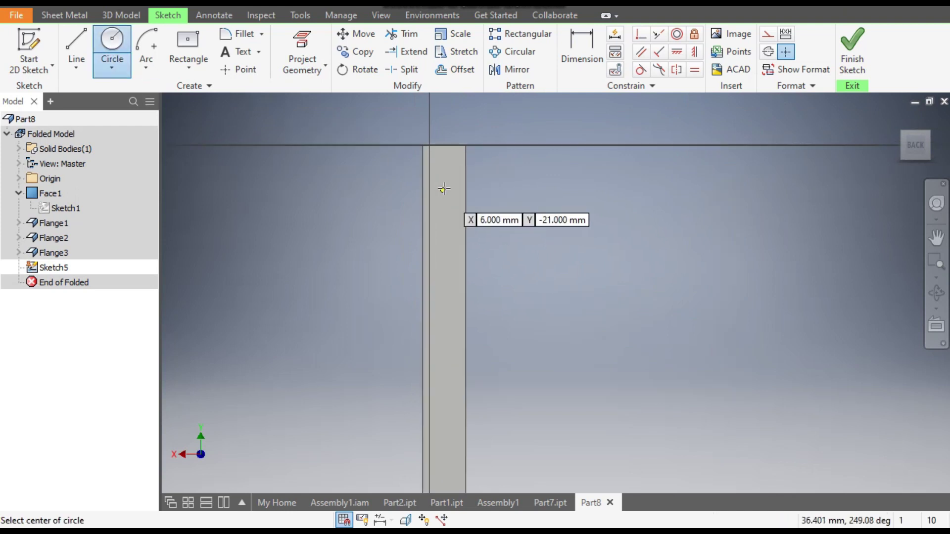
{"action": "left_click", "coordinate": [445, 194]}
{"action": "left_click", "coordinate": [461, 186]}
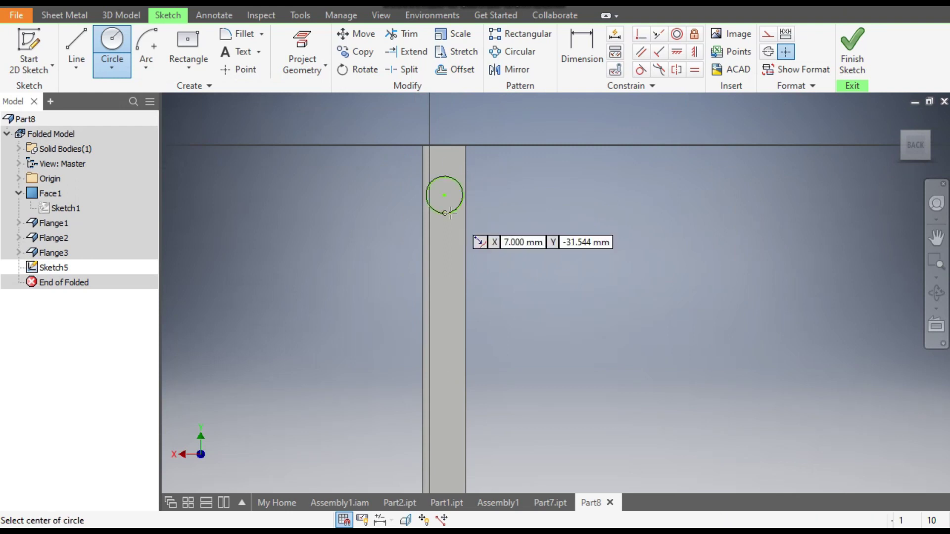
{"action": "scroll", "coordinate": [503, 266], "scroll_direction": "down", "scroll_amount": 2}
{"action": "middle_click_drag", "start_coordinate": [505, 202], "coordinate": [508, 198]}
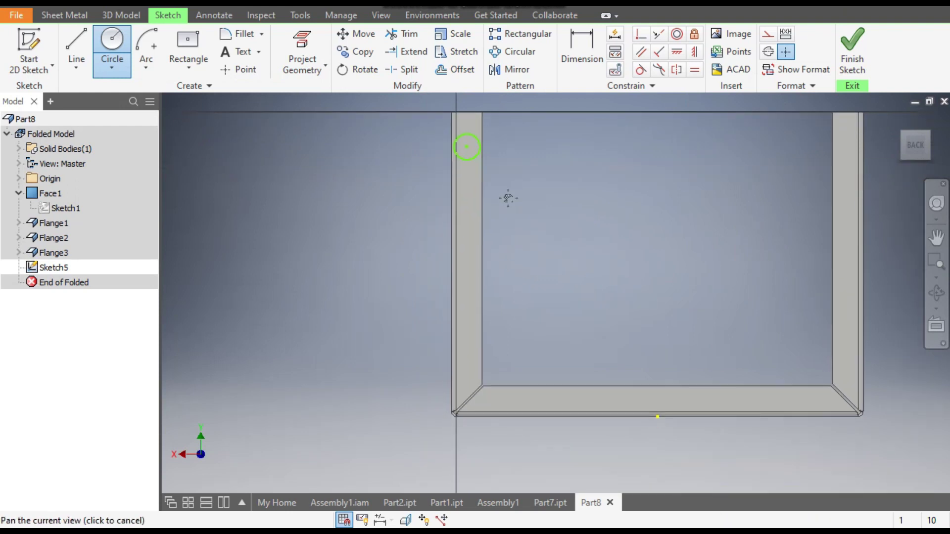
{"action": "left_click", "coordinate": [466, 221]}
{"action": "left_click", "coordinate": [467, 204]}
{"action": "left_click", "coordinate": [467, 320]}
{"action": "left_click", "coordinate": [499, 321]}
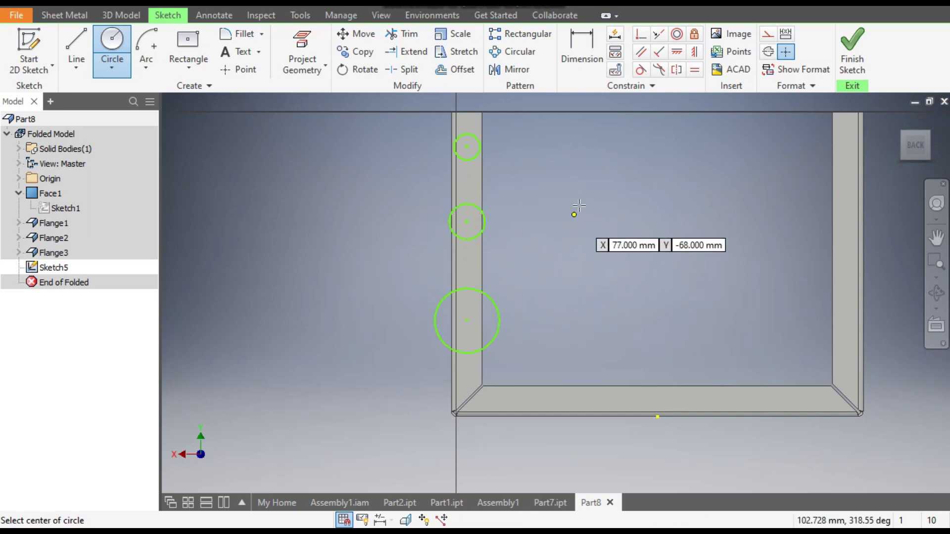
- Set the uppermost circle's diameter to 8 mm and make the other two circles equal to it
{"action": "left_click", "coordinate": [583, 58]}
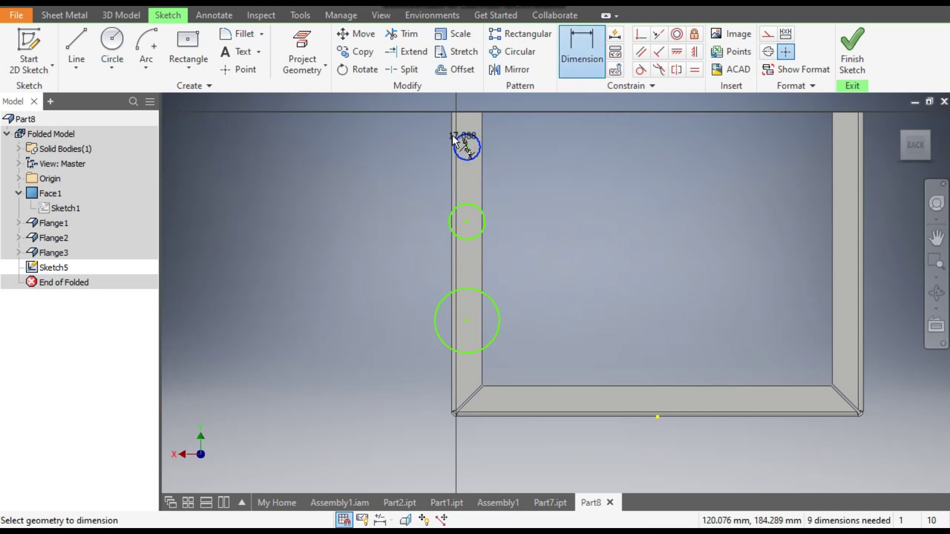
{"action": "left_click", "coordinate": [418, 133]}
{"action": "type", "text": "8"}
{"action": "key", "text": "Return"}
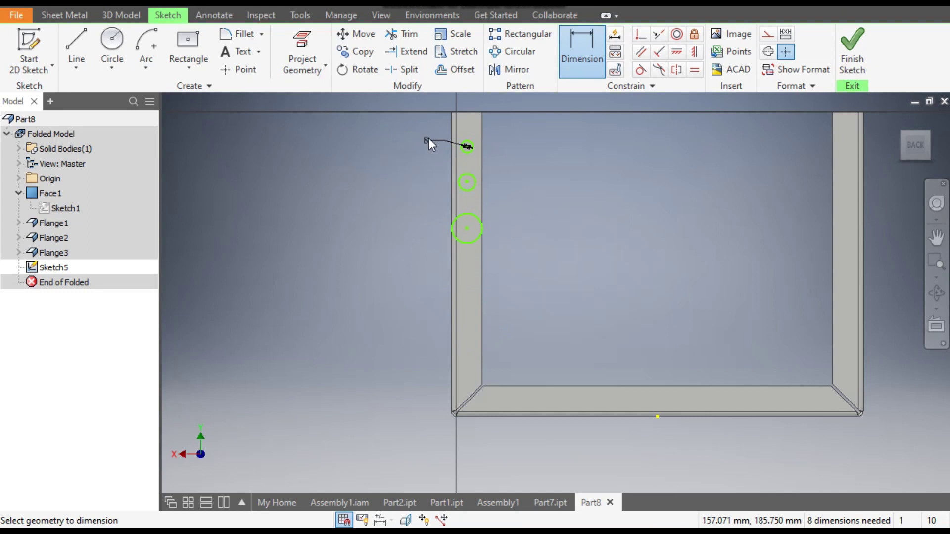
{"action": "left_click", "coordinate": [696, 70]}
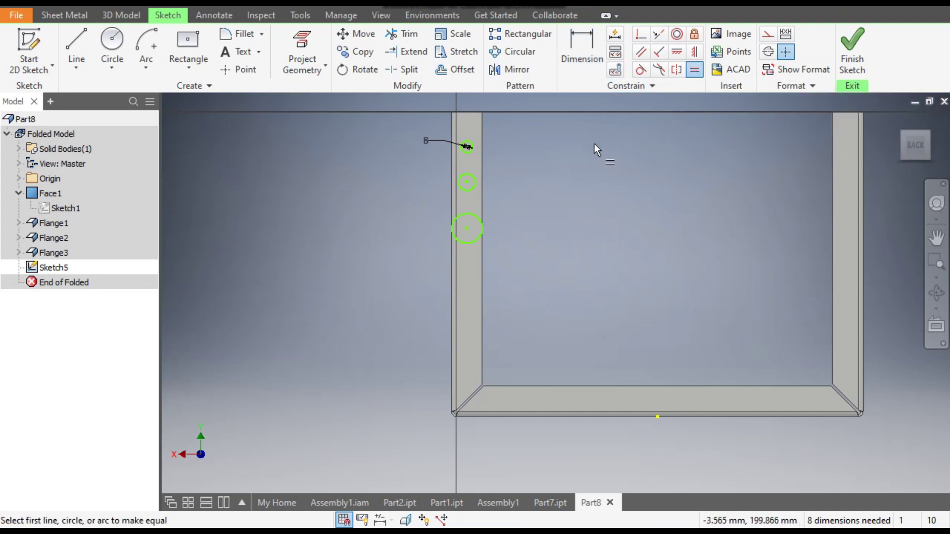
{"action": "left_click", "coordinate": [469, 151]}
{"action": "left_click", "coordinate": [476, 180]}
{"action": "left_click", "coordinate": [471, 185]}
{"action": "left_click", "coordinate": [475, 214]}
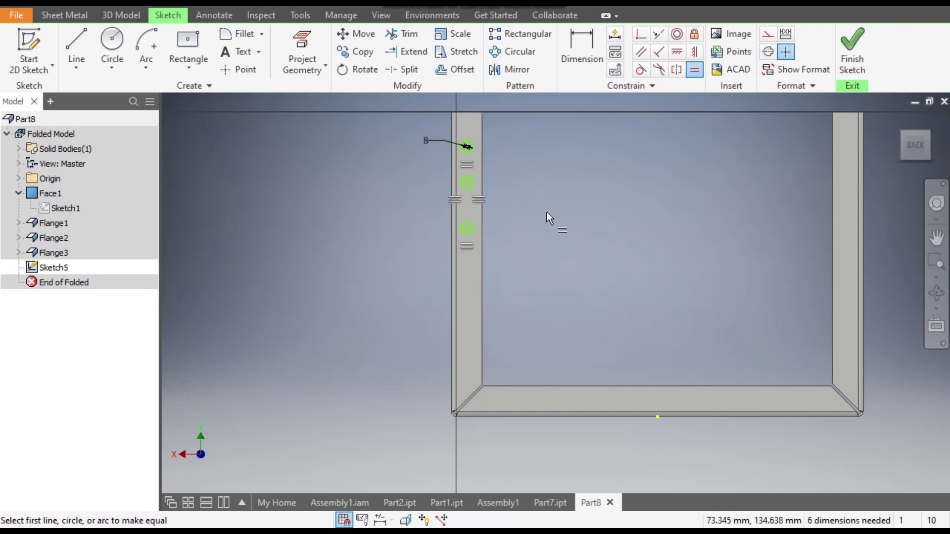
- Dimension the lowest circle's centre 25 mm above the bottom edge of the part
{"action": "left_click", "coordinate": [581, 51]}
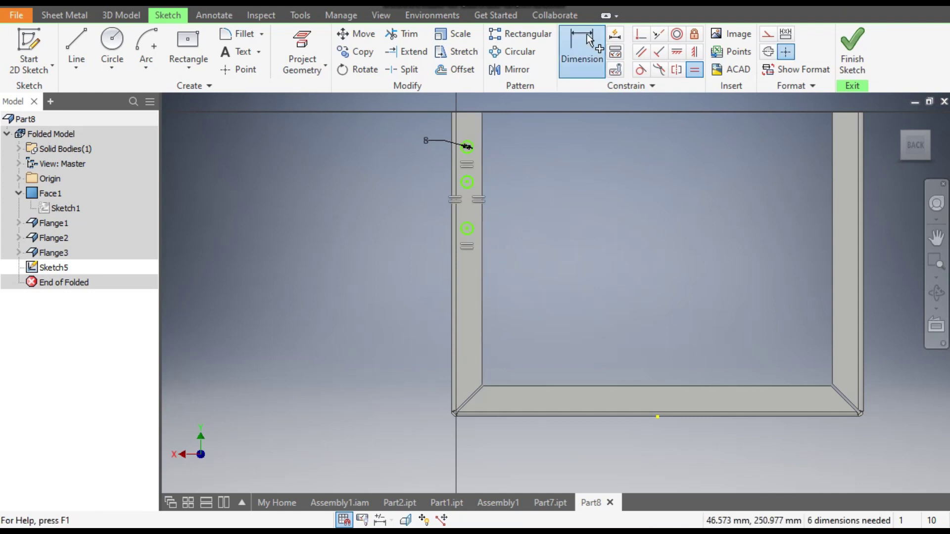
{"action": "left_click", "coordinate": [533, 417]}
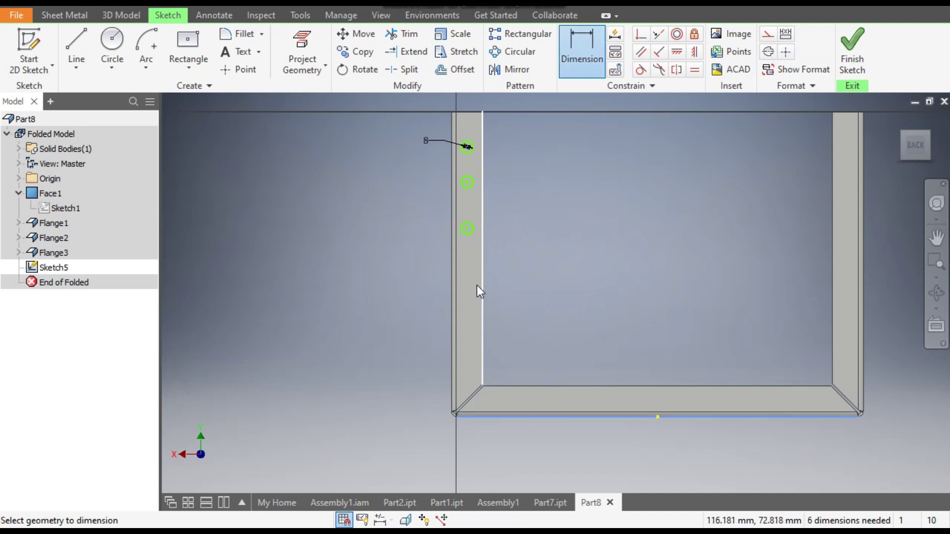
{"action": "left_click", "coordinate": [468, 230]}
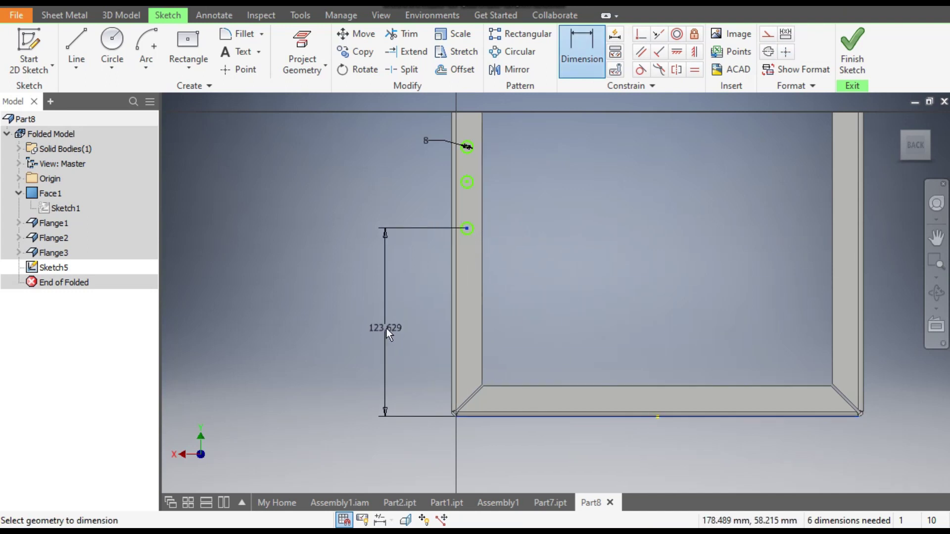
{"action": "left_click", "coordinate": [385, 327]}
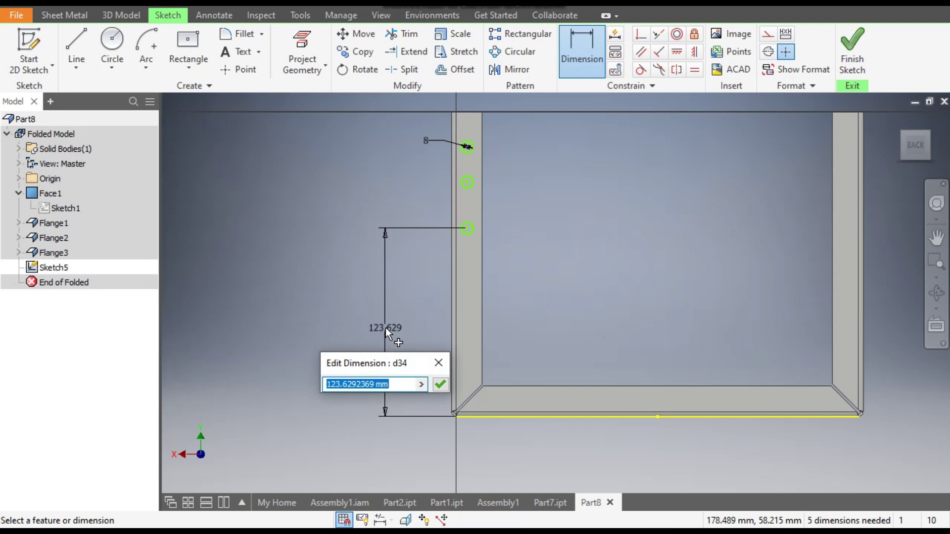
{"action": "type", "text": "25"}
{"action": "key", "text": "Return"}
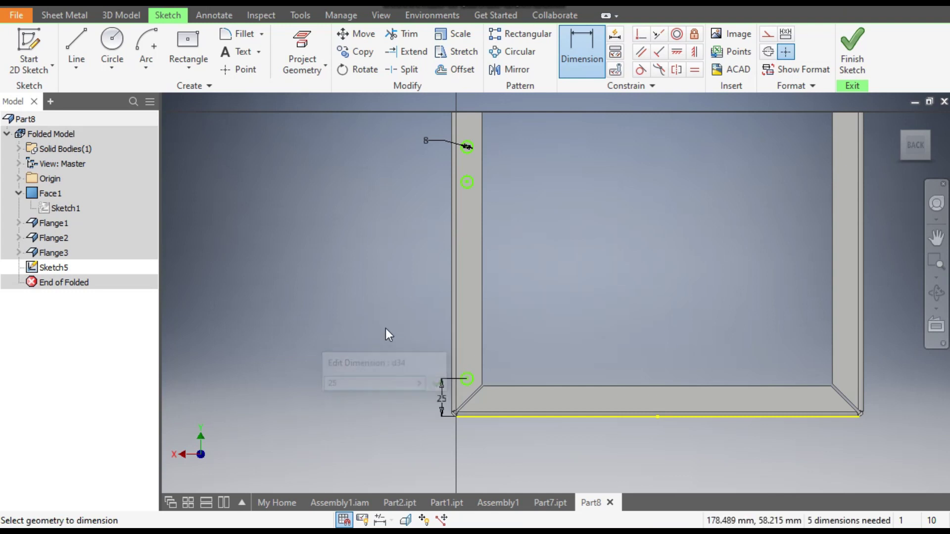
- Space the three circle centres 75 mm apart vertically
{"action": "left_click", "coordinate": [468, 181]}
{"action": "left_click", "coordinate": [467, 379]}
{"action": "left_click", "coordinate": [415, 335]}
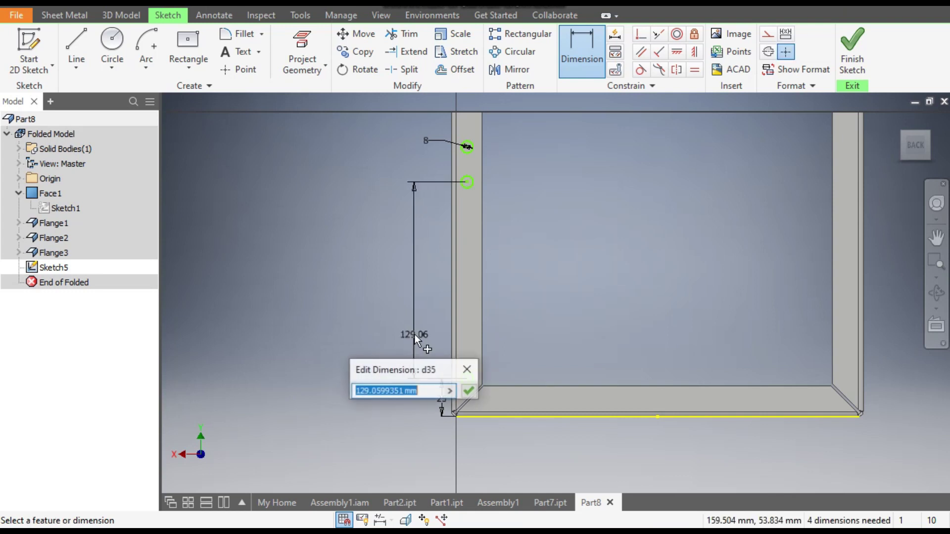
{"action": "type", "text": "75"}
{"action": "key", "text": "Return"}
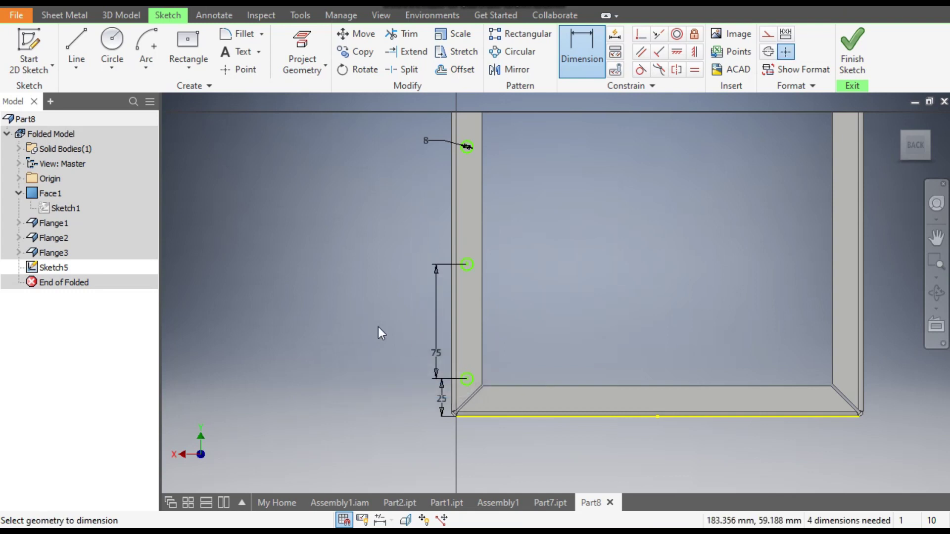
{"action": "left_click", "coordinate": [467, 264]}
{"action": "left_click", "coordinate": [417, 222]}
{"action": "type", "text": "75"}
{"action": "key", "text": "Return"}
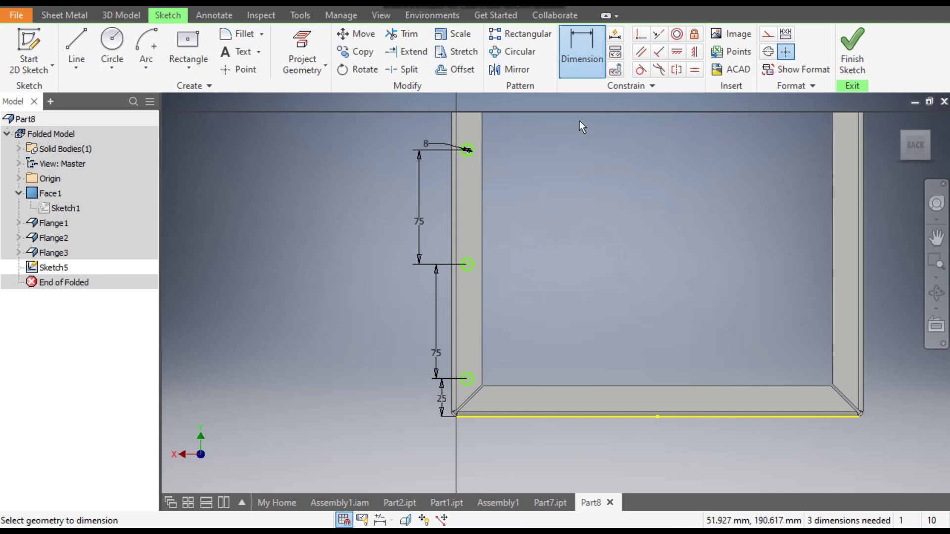
- Align the three circle centres vertically with each other and with the midpoint of the flange's upper edge
{"action": "left_click", "coordinate": [696, 53]}
{"action": "middle_click_drag", "start_coordinate": [607, 179], "coordinate": [623, 219]}
{"action": "scroll", "coordinate": [471, 173], "scroll_direction": "down", "scroll_amount": 3}
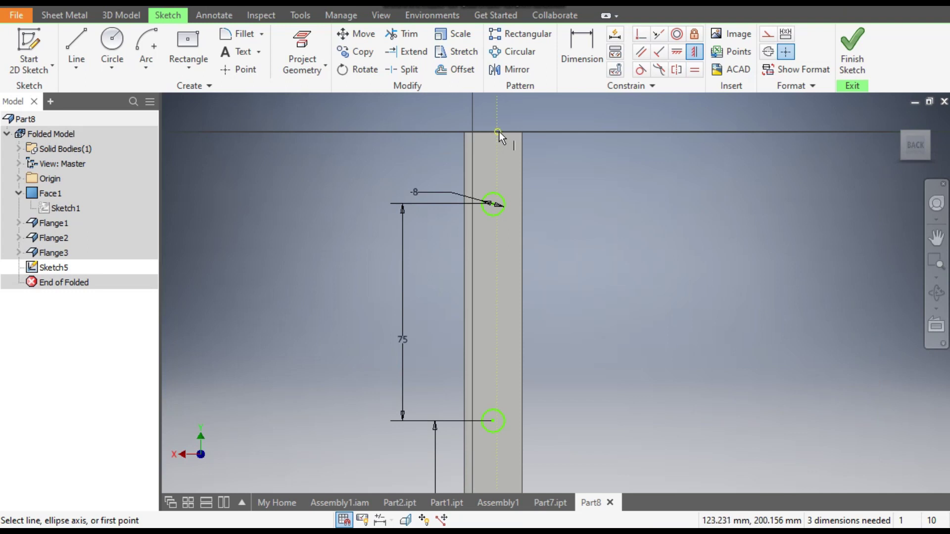
{"action": "left_click", "coordinate": [498, 132]}
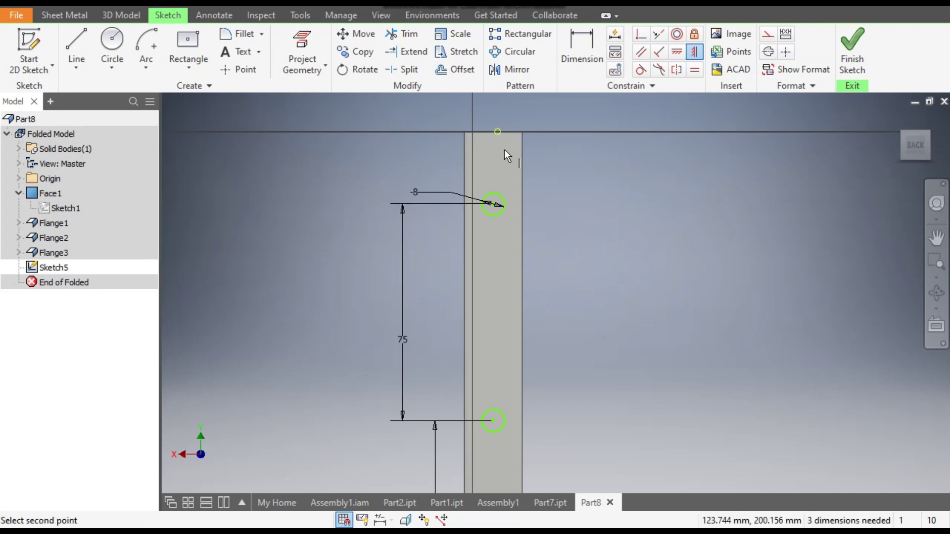
{"action": "left_click", "coordinate": [493, 203]}
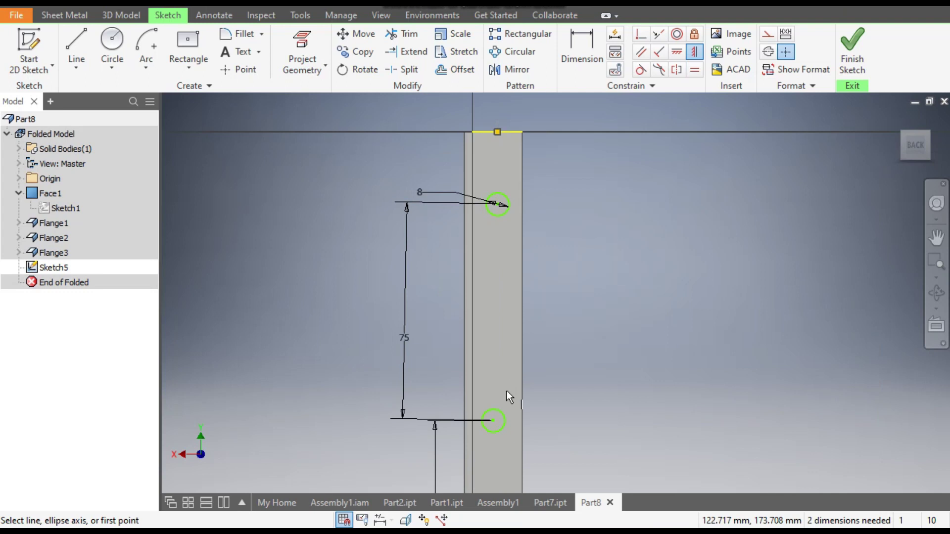
{"action": "left_click", "coordinate": [495, 421]}
{"action": "left_click", "coordinate": [498, 204]}
{"action": "middle_click_drag", "start_coordinate": [513, 227], "coordinate": [535, 171]}
{"action": "scroll", "coordinate": [535, 170], "scroll_direction": "down", "scroll_amount": 2}
{"action": "left_click", "coordinate": [514, 230]}
{"action": "left_click", "coordinate": [510, 381]}
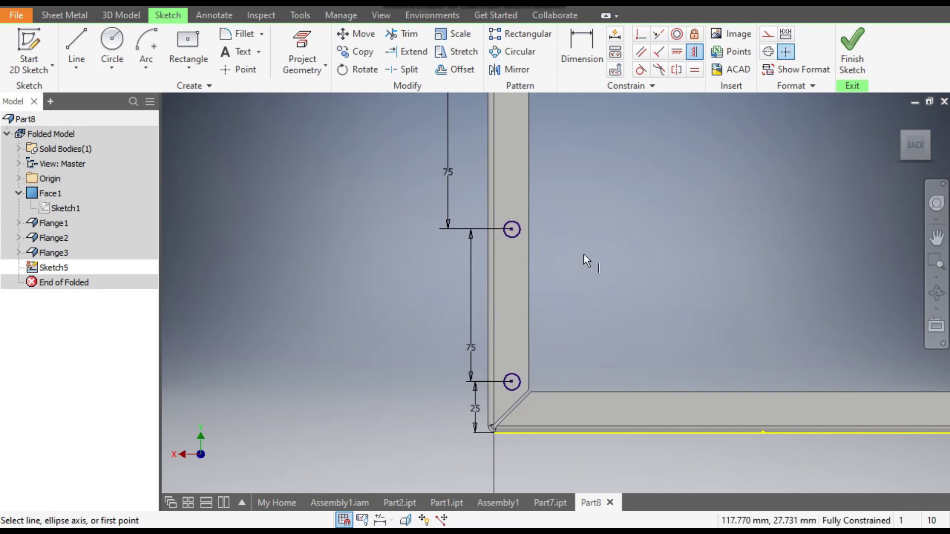
- Draw a vertical construction centreline about 192 mm long upward from the midpoint of the part's bottom edge
{"action": "scroll", "coordinate": [576, 339], "scroll_direction": "down", "scroll_amount": 2}
{"action": "middle_click_drag", "start_coordinate": [576, 339], "coordinate": [552, 289]}
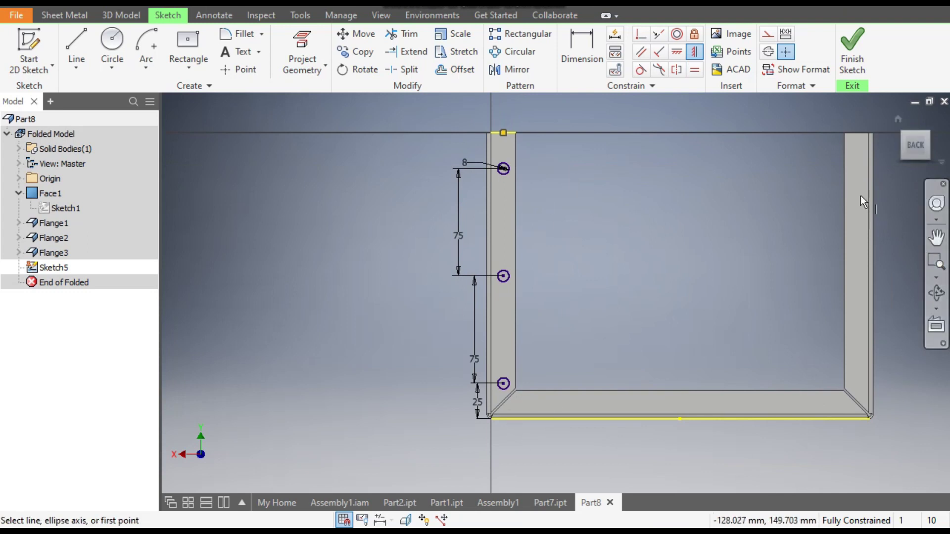
{"action": "left_click", "coordinate": [76, 47]}
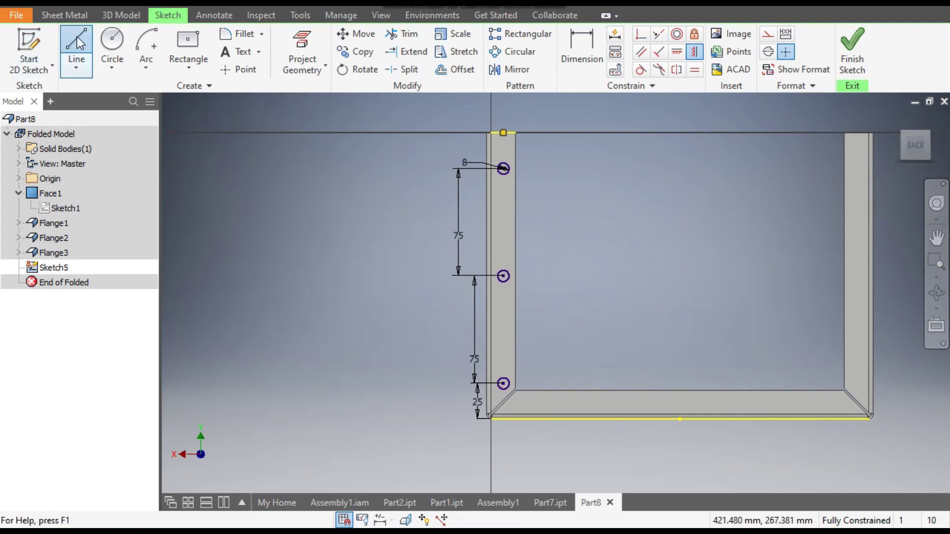
{"action": "left_click", "coordinate": [680, 419]}
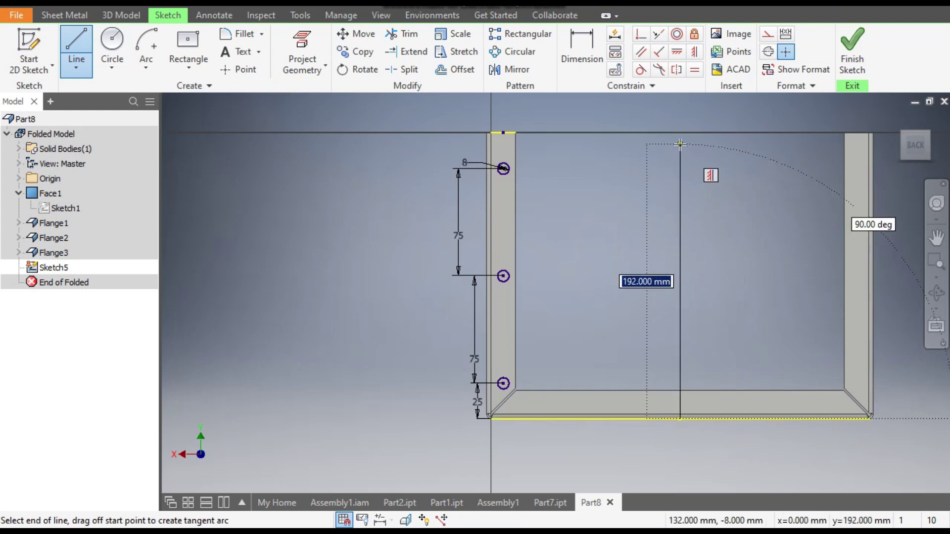
{"action": "left_click", "coordinate": [680, 144]}
{"action": "key", "text": "Escape"}
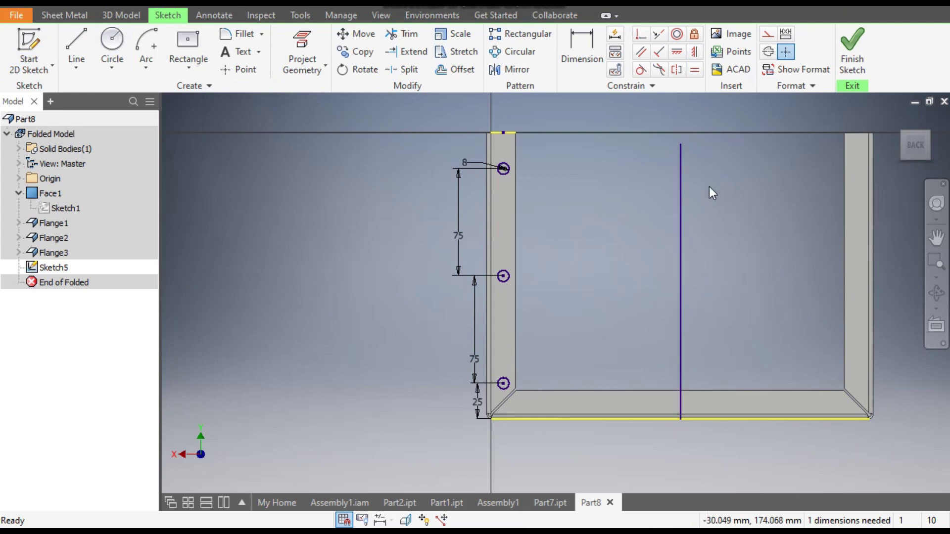
{"action": "left_click", "coordinate": [682, 207]}
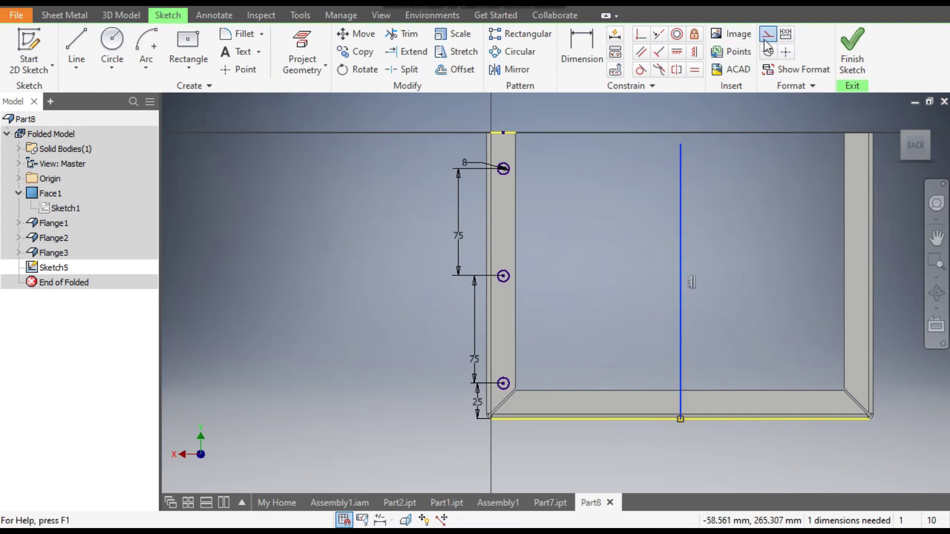
{"action": "left_click", "coordinate": [767, 38]}
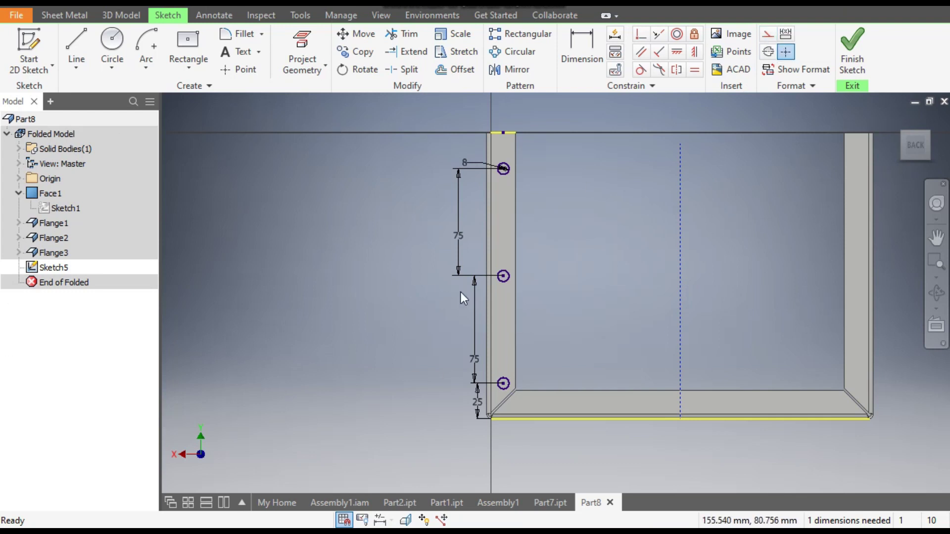
- Mirror the three flange circles across the vertical construction line onto the opposite flange
{"action": "left_click", "coordinate": [515, 75]}
{"action": "left_click", "coordinate": [512, 158]}
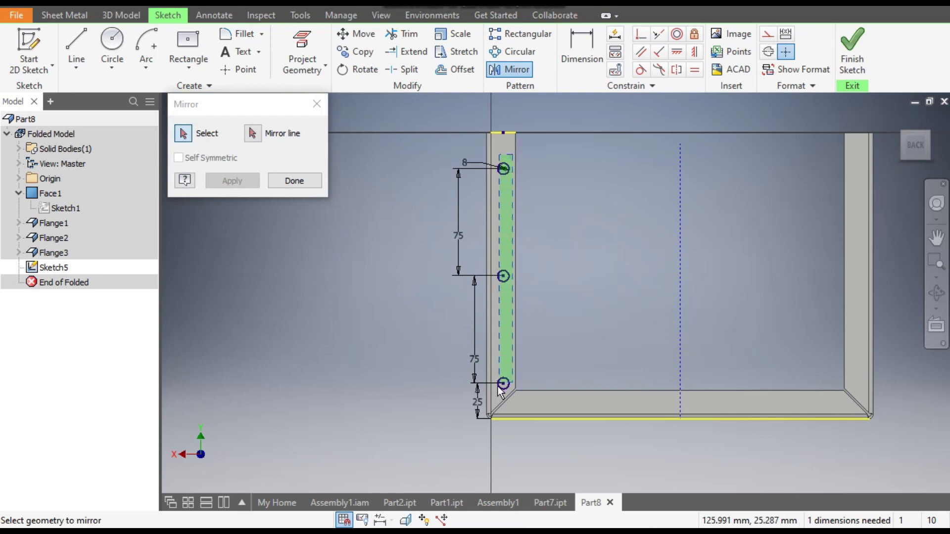
{"action": "left_click", "coordinate": [253, 133]}
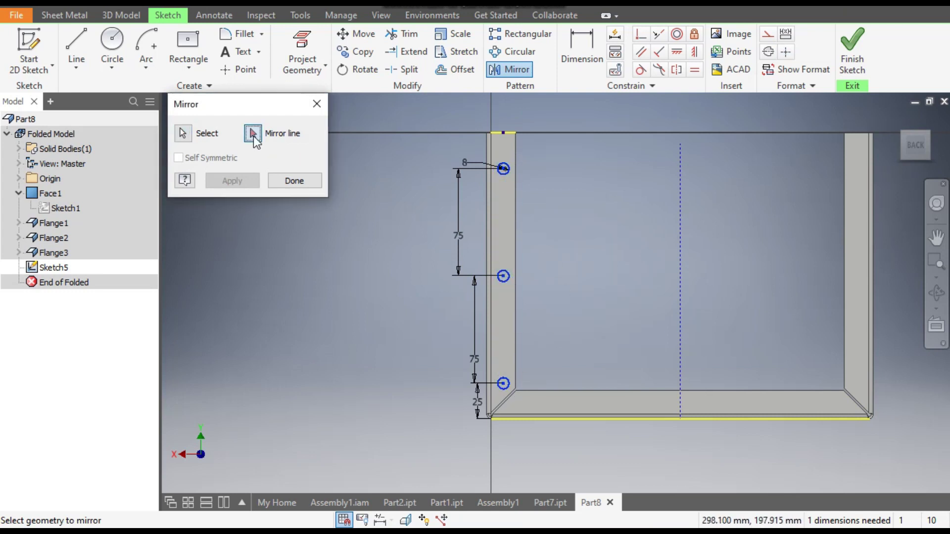
{"action": "left_click", "coordinate": [681, 184]}
{"action": "left_click", "coordinate": [235, 186]}
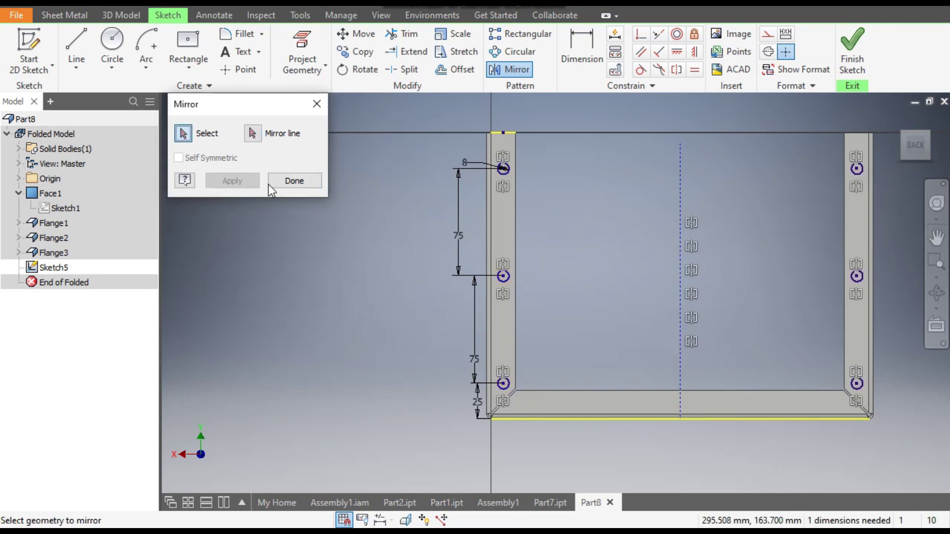
{"action": "left_click", "coordinate": [276, 181]}
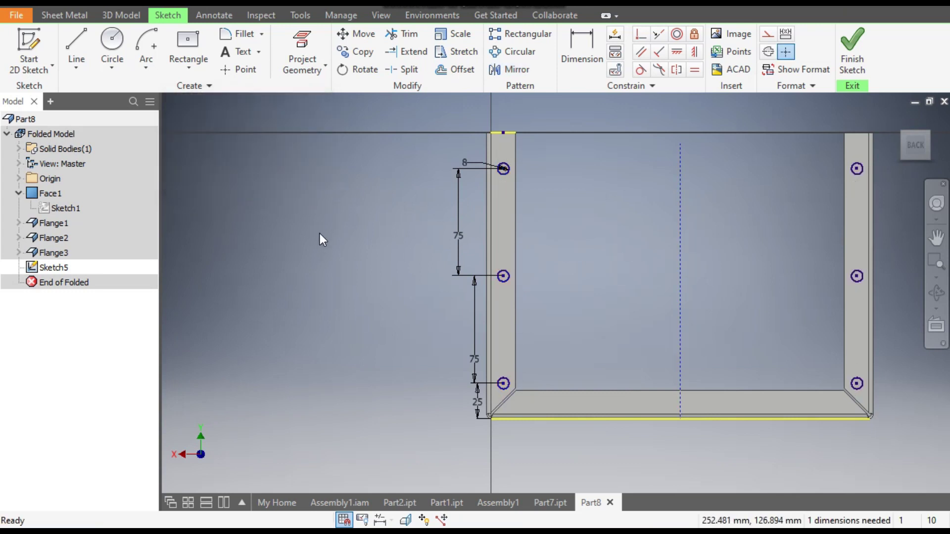
- Extrude the six flange circles as a cut with extents All, in the reversed direction through the flanges at both ends
{"action": "left_click", "coordinate": [121, 15]}
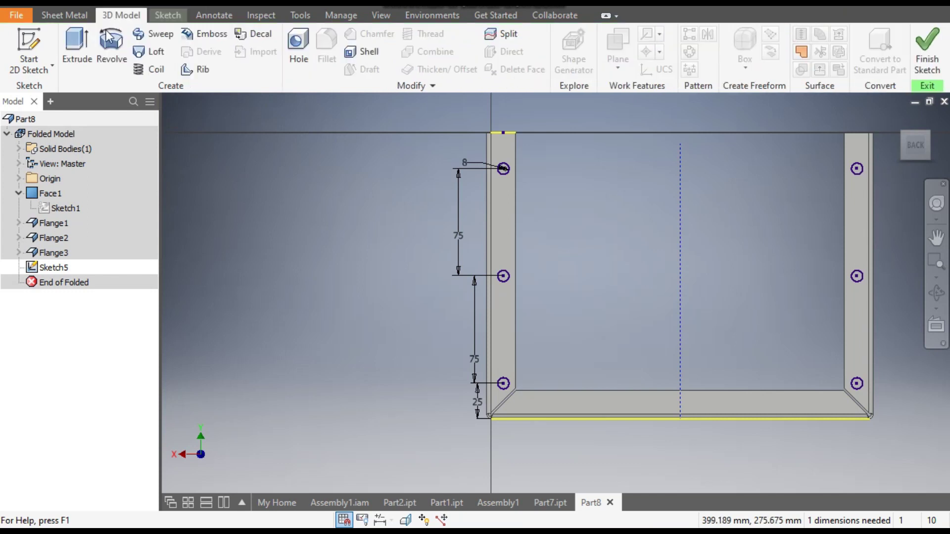
{"action": "left_click", "coordinate": [70, 40]}
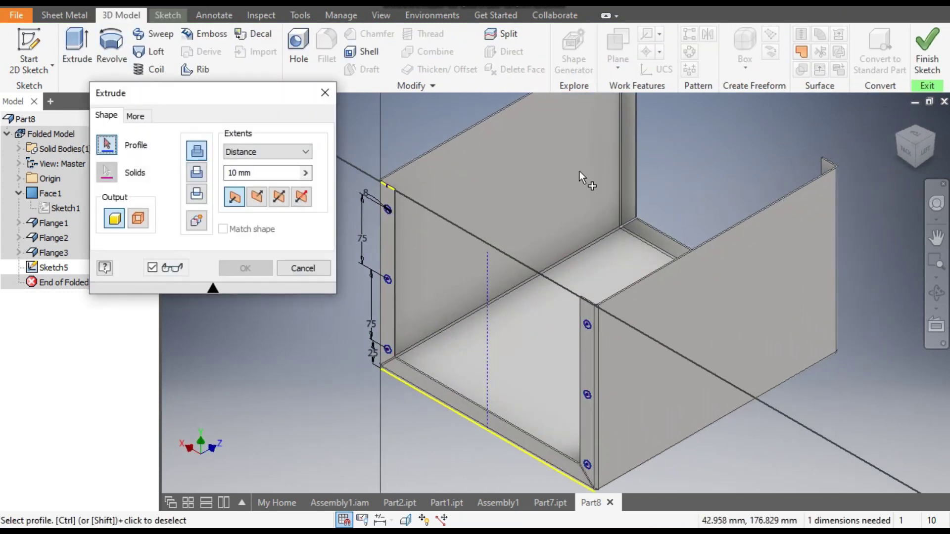
{"action": "left_click", "coordinate": [908, 159]}
{"action": "mouse_move", "coordinate": [712, 182]}
{"action": "left_mouse_down"}
{"action": "mouse_move", "coordinate": [390, 372]}
{"action": "mouse_move", "coordinate": [398, 369]}
{"action": "left_mouse_up"}
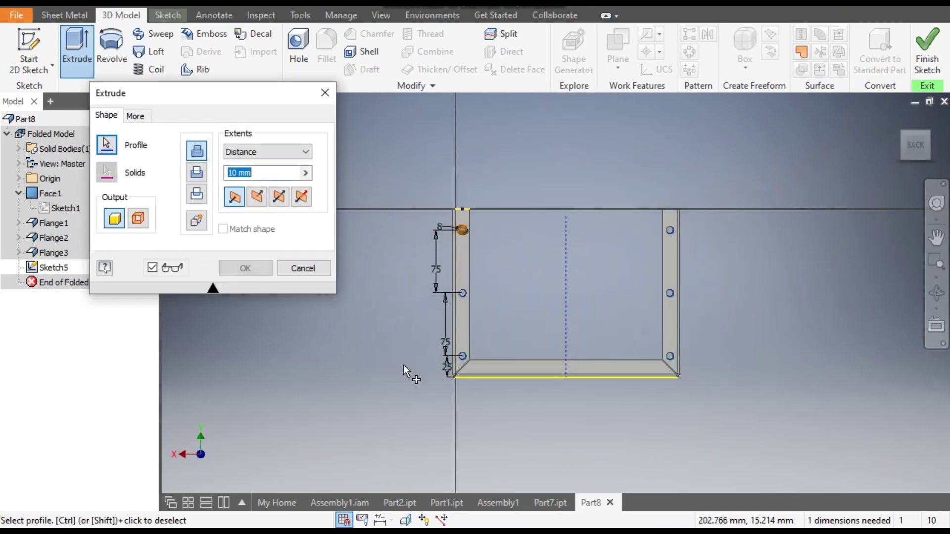
{"action": "left_click", "coordinate": [929, 138]}
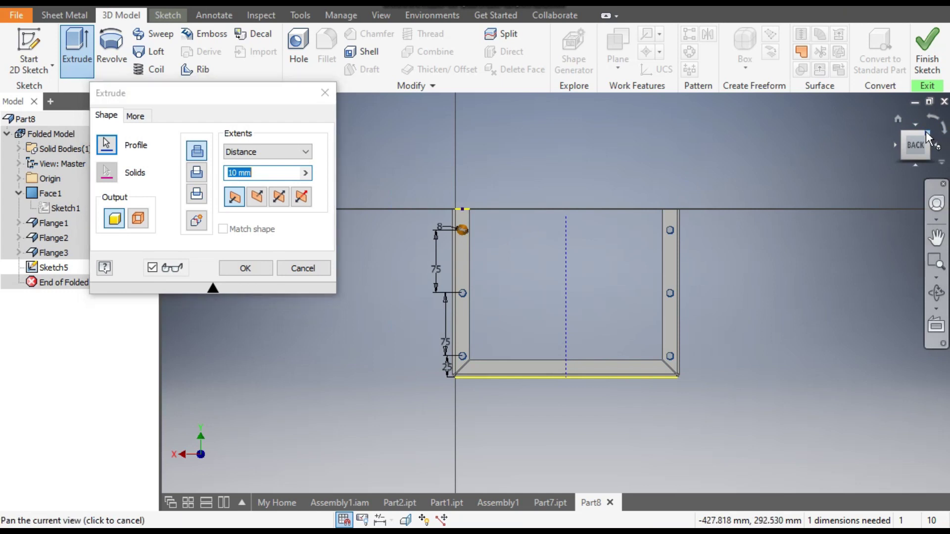
{"action": "scroll", "coordinate": [382, 267], "scroll_direction": "up", "scroll_amount": 3}
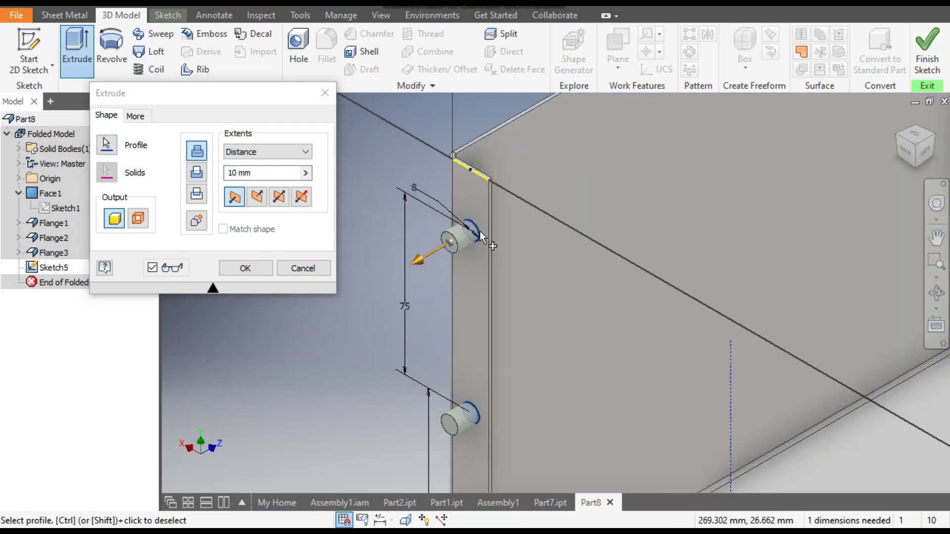
{"action": "left_click", "coordinate": [258, 197]}
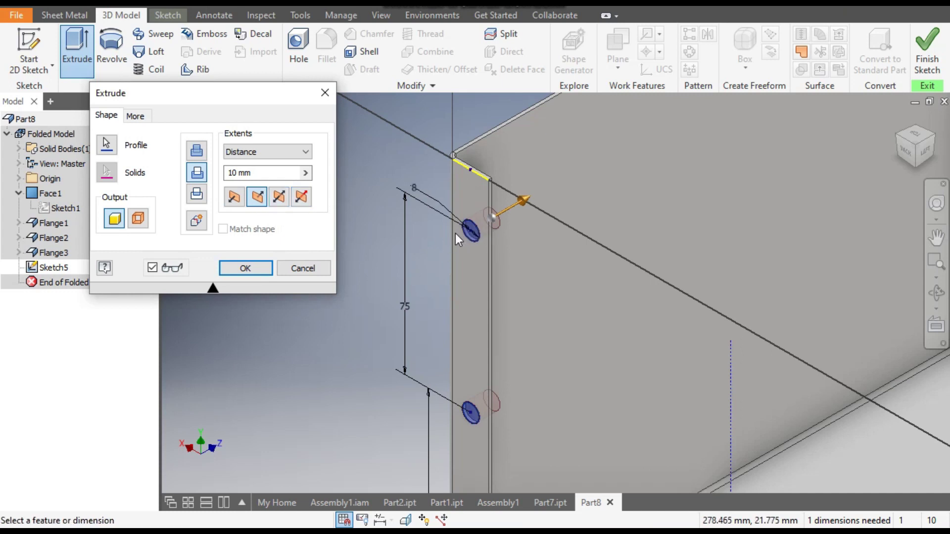
{"action": "scroll", "coordinate": [455, 233], "scroll_direction": "down", "scroll_amount": 3}
{"action": "left_click", "coordinate": [278, 150]}
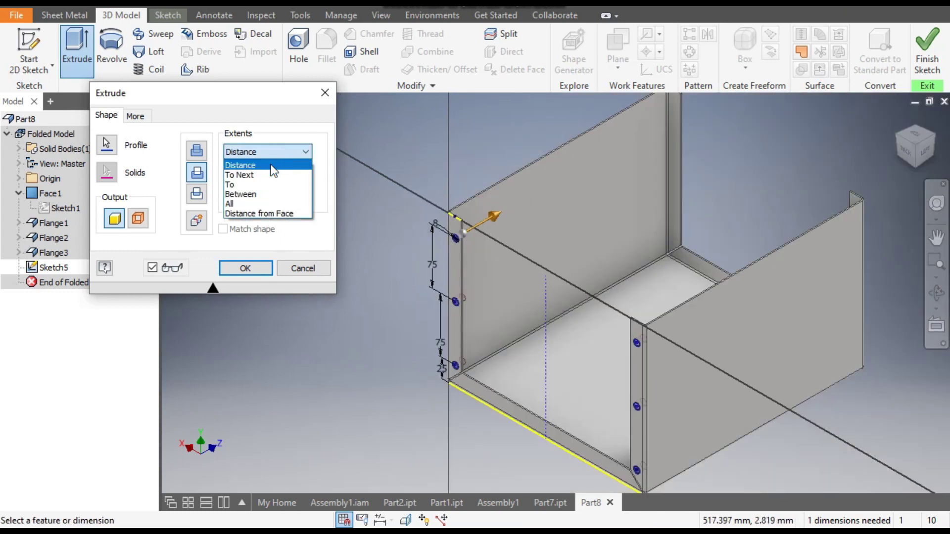
{"action": "left_click", "coordinate": [251, 202]}
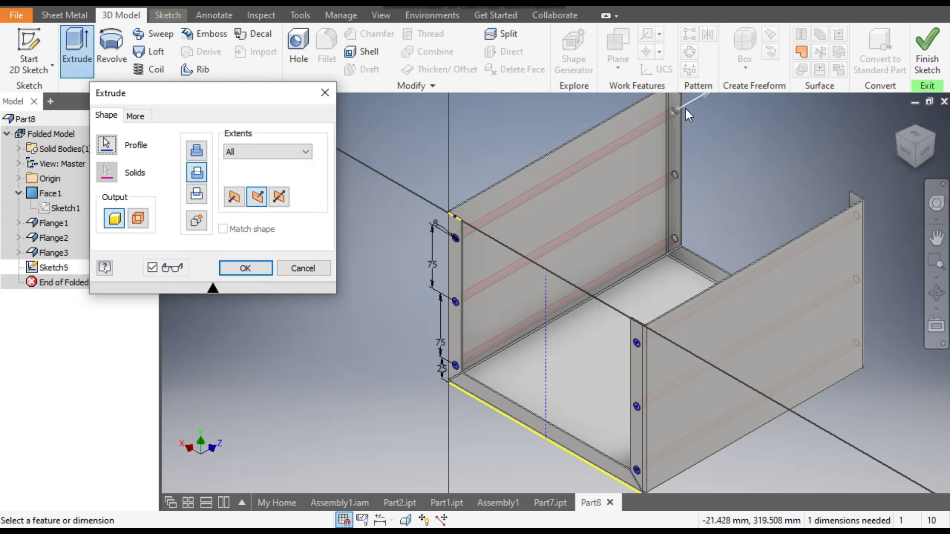
{"action": "middle_click_drag", "start_coordinate": [685, 135], "coordinate": [601, 155]}
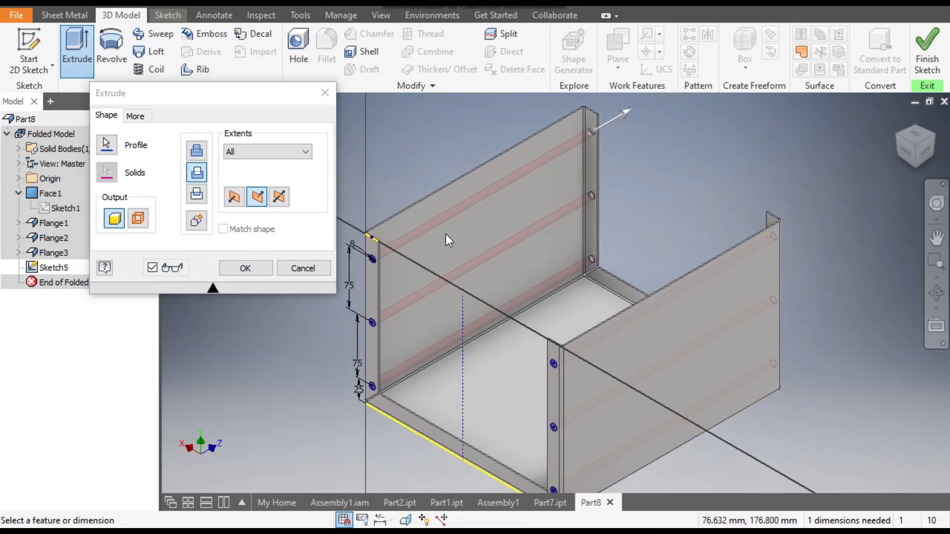
{"action": "left_click", "coordinate": [245, 268]}
- Start a sketch on the outer face of the side wall and draw a 90 mm diameter circle near its upper right corner
{"action": "middle_click_drag", "start_coordinate": [674, 205], "coordinate": [666, 165]}
{"action": "scroll", "coordinate": [668, 183], "scroll_direction": "down", "scroll_amount": 3}
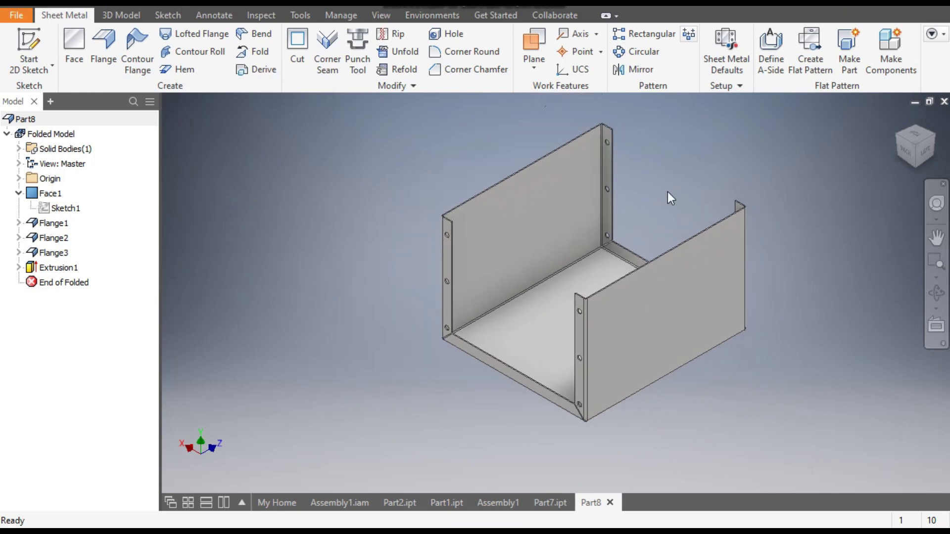
{"action": "left_click", "coordinate": [689, 314]}
{"action": "left_click", "coordinate": [794, 303]}
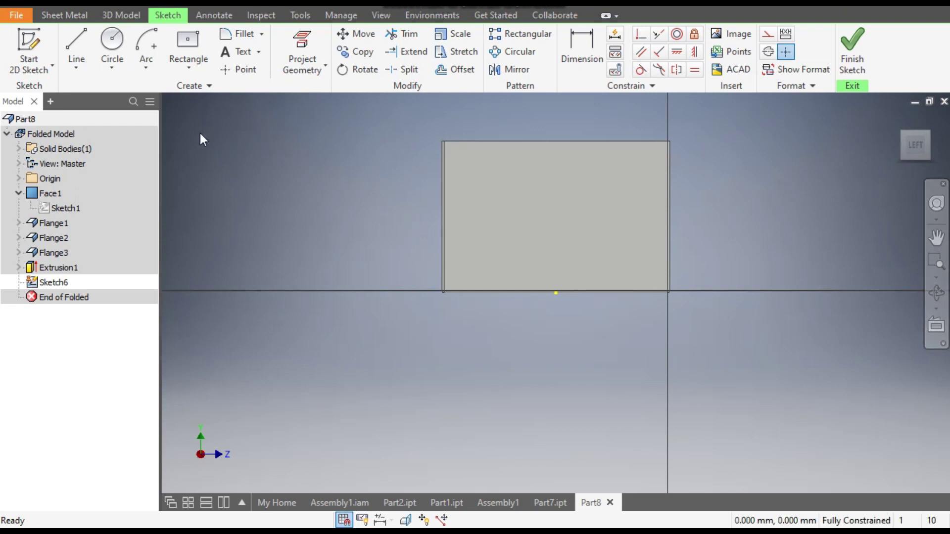
{"action": "left_click", "coordinate": [110, 45]}
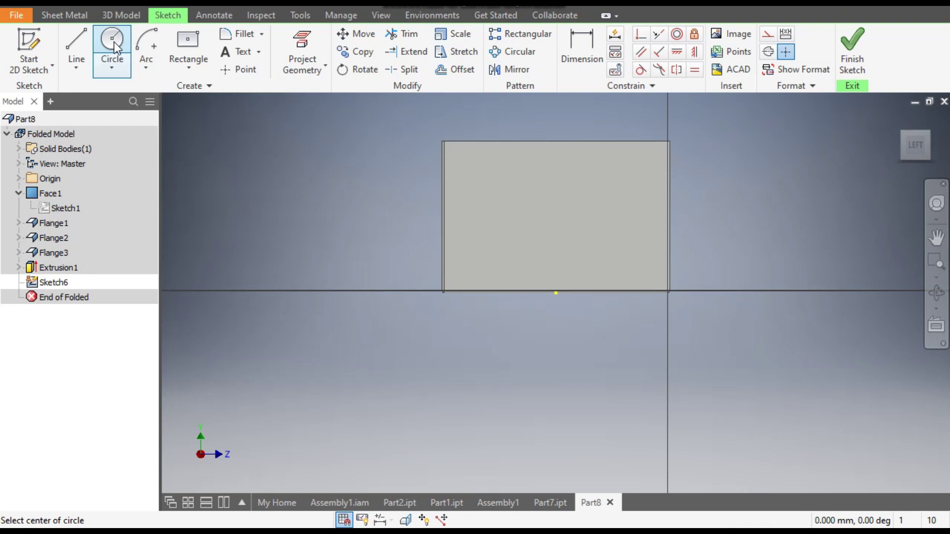
{"action": "left_click", "coordinate": [615, 183]}
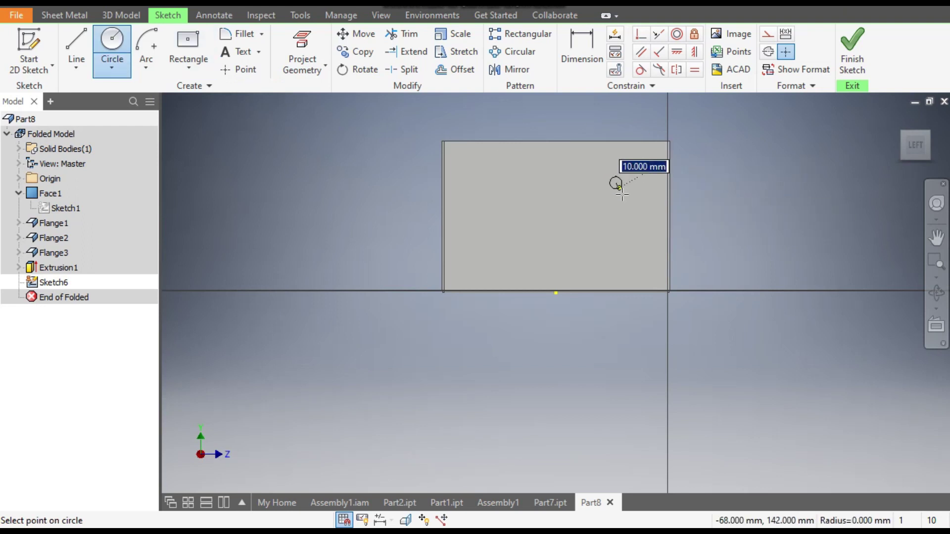
{"action": "type", "text": "90"}
{"action": "key", "text": "Return"}
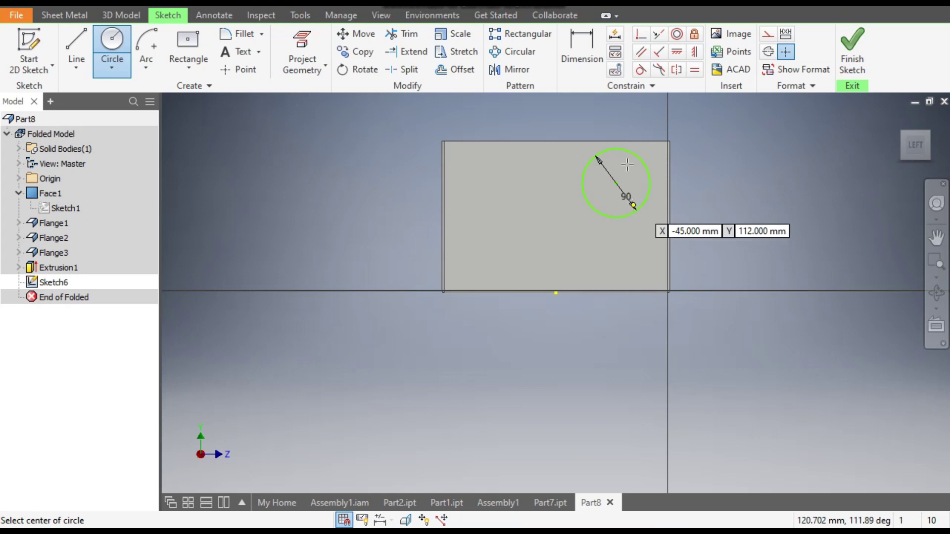
- Dimension the 90 mm circle's centre 80 mm from the wall's nearest vertical edge
{"action": "key", "text": "d"}
{"action": "scroll", "coordinate": [670, 183], "scroll_direction": "up", "scroll_amount": 3}
{"action": "left_click", "coordinate": [670, 172]}
{"action": "left_click", "coordinate": [568, 184]}
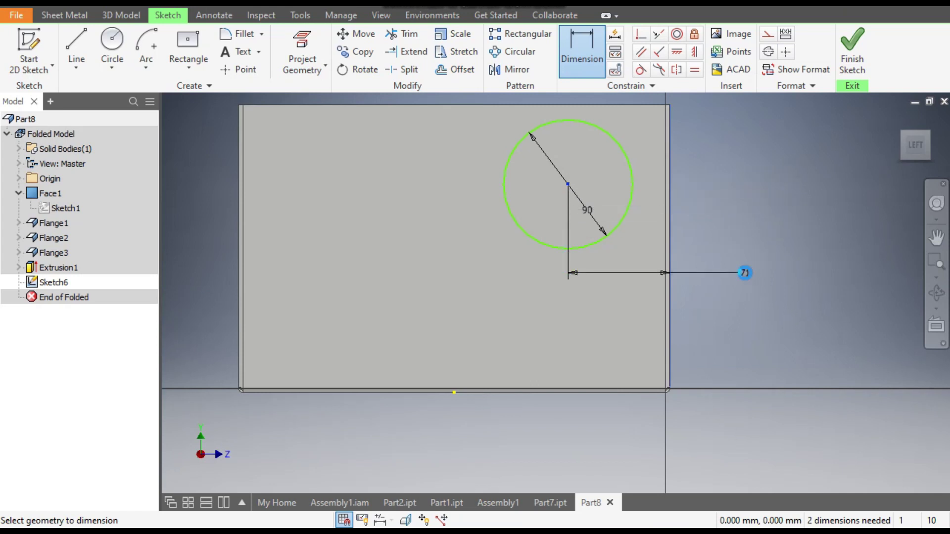
{"action": "left_click", "coordinate": [744, 272]}
{"action": "type", "text": "8"}
{"action": "key", "text": "Return"}
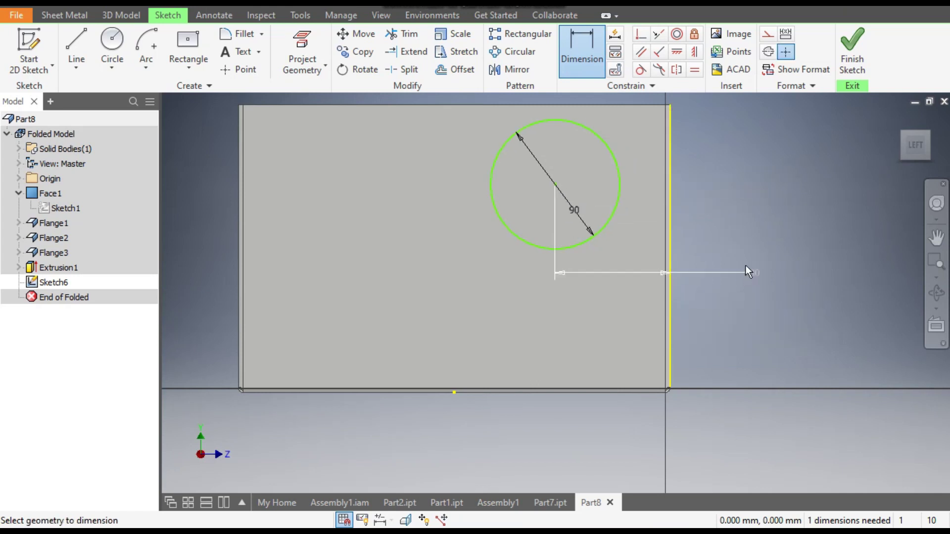
- Dimension the circle's centre 60 mm below the wall's top edge and finish the sketch
{"action": "left_click", "coordinate": [598, 106]}
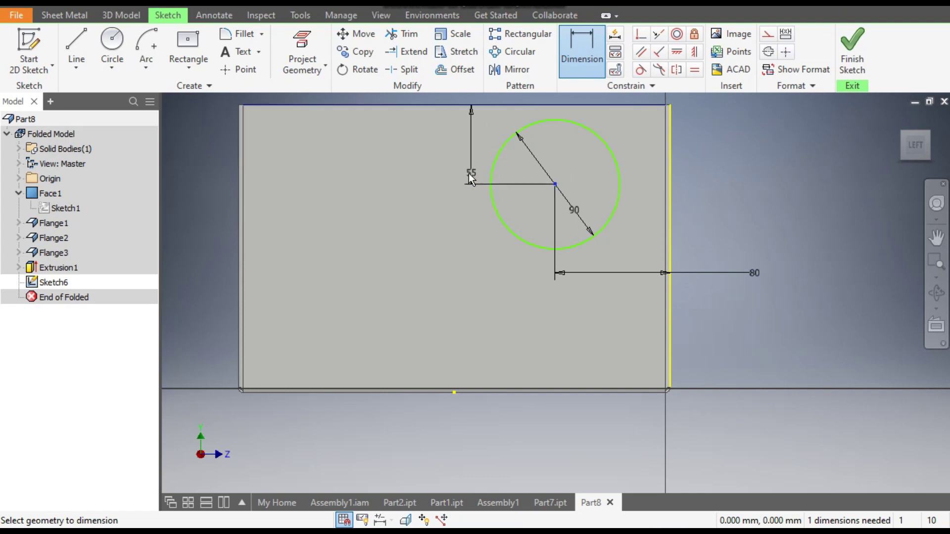
{"action": "left_click", "coordinate": [465, 172]}
{"action": "type", "text": "60"}
{"action": "key", "text": "Return"}
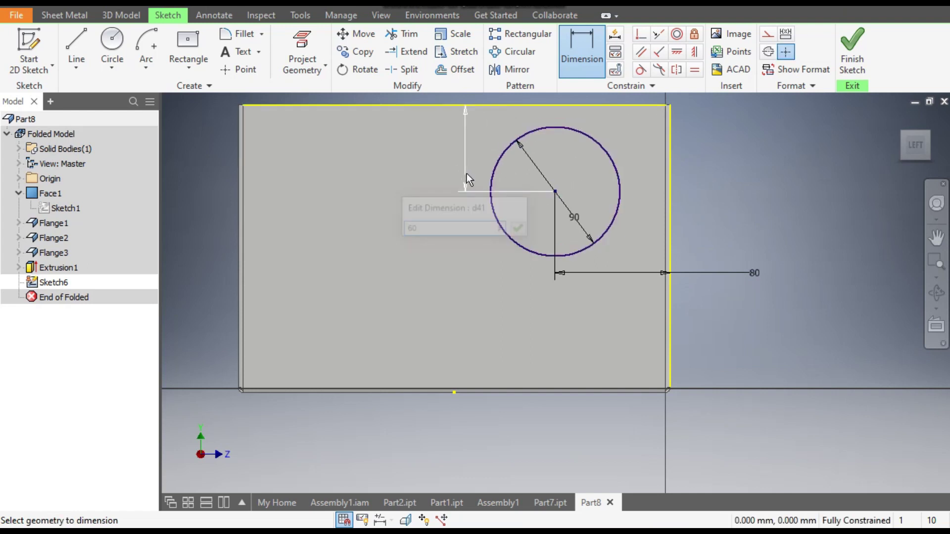
{"action": "left_click", "coordinate": [852, 47]}
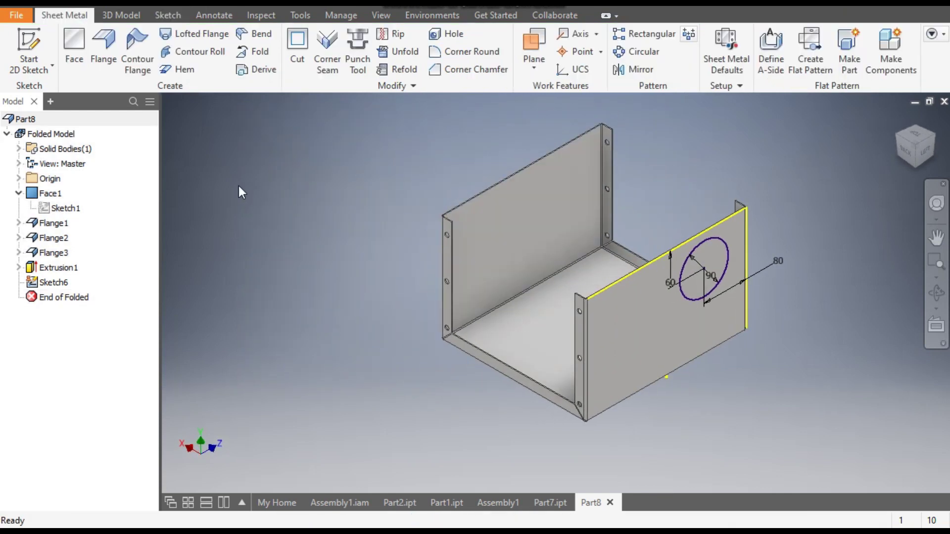
- Cut the 90 mm circle through the side wall with the distance set to Thickness
{"action": "left_click", "coordinate": [299, 57]}
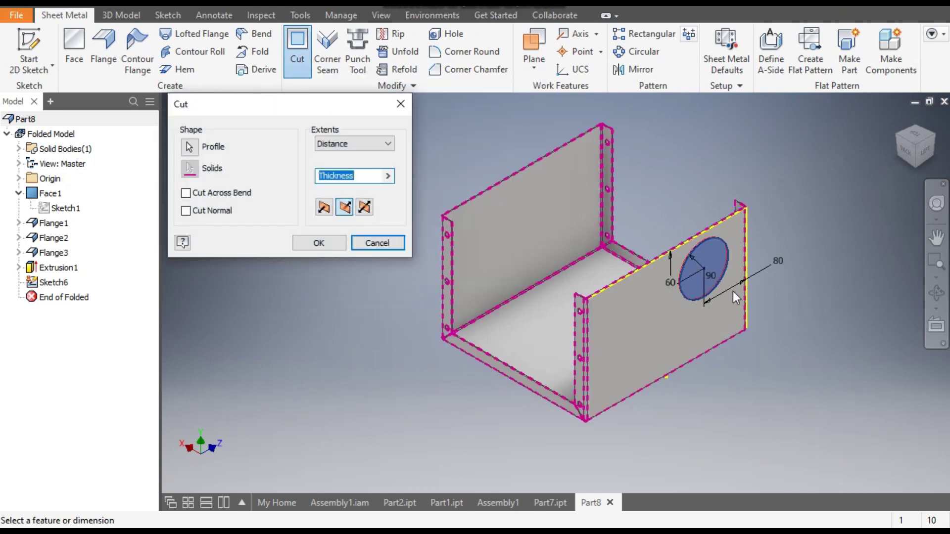
{"action": "scroll", "coordinate": [716, 256], "scroll_direction": "up", "scroll_amount": 4}
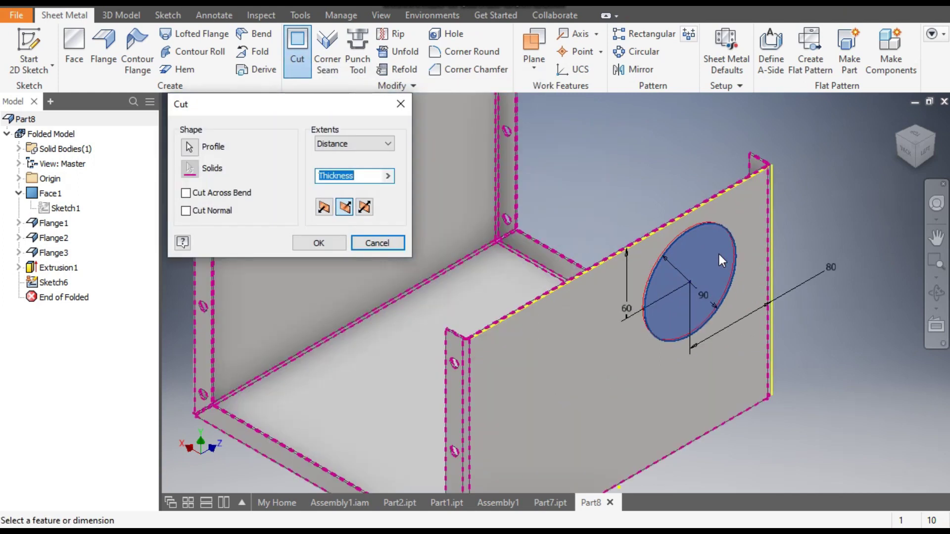
{"action": "left_click", "coordinate": [310, 245]}
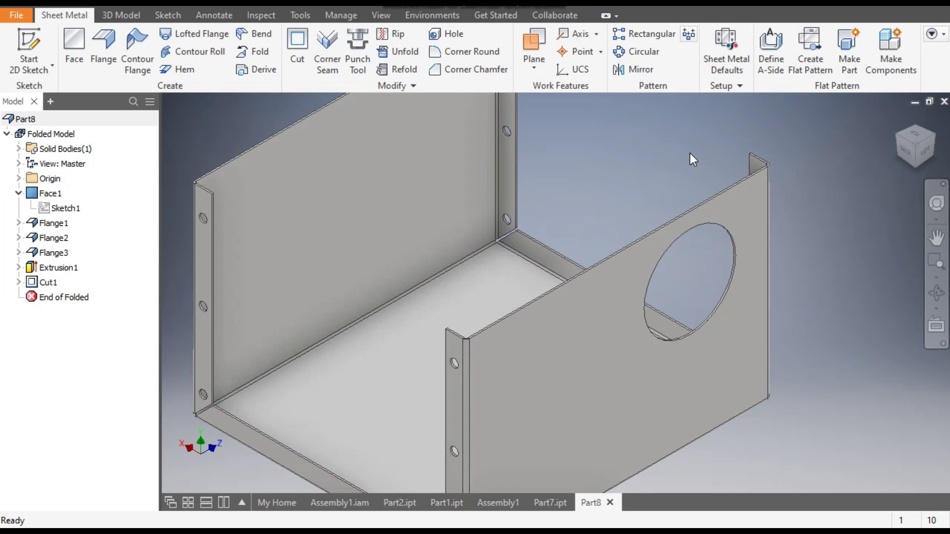
- Start a sketch on the side wall's outer face and draw a 75 mm diameter circle concentric with the round opening
{"action": "left_click", "coordinate": [742, 217]}
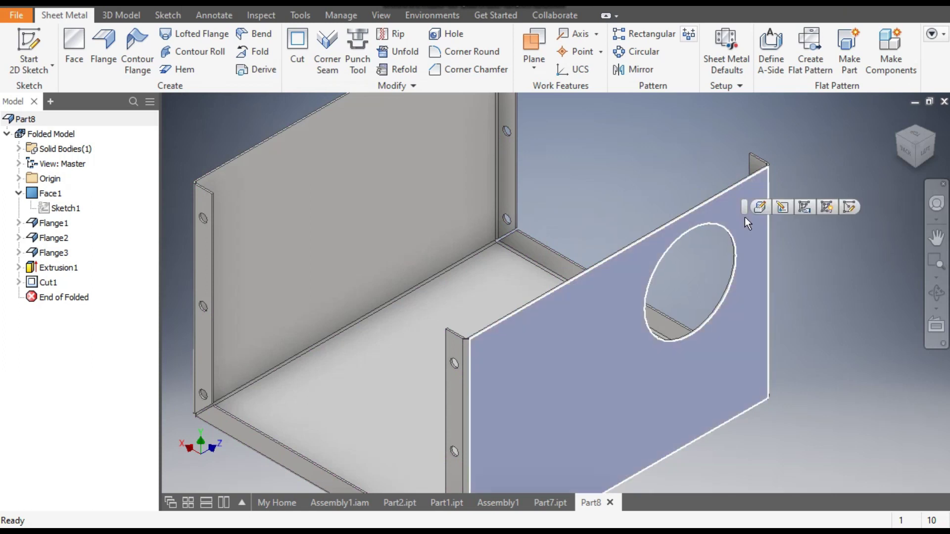
{"action": "left_click", "coordinate": [849, 207]}
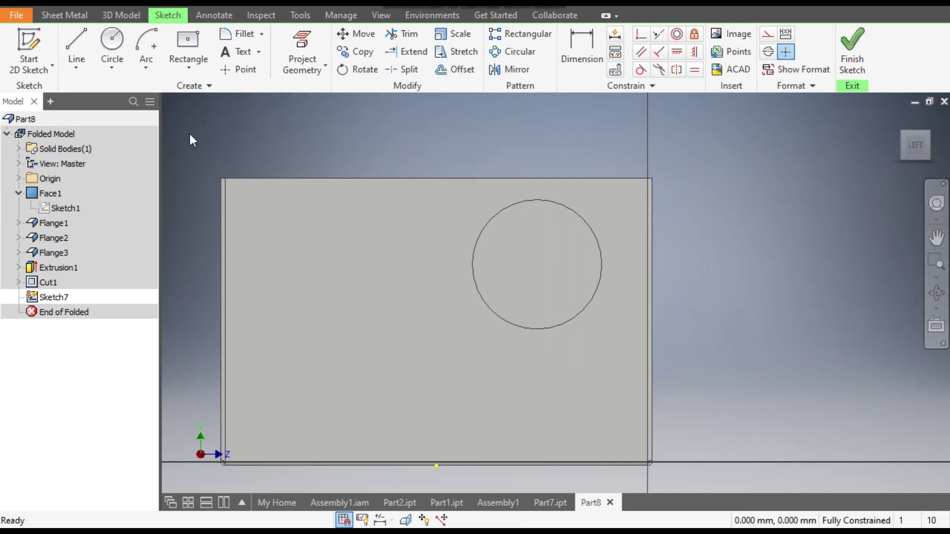
{"action": "left_click", "coordinate": [113, 52]}
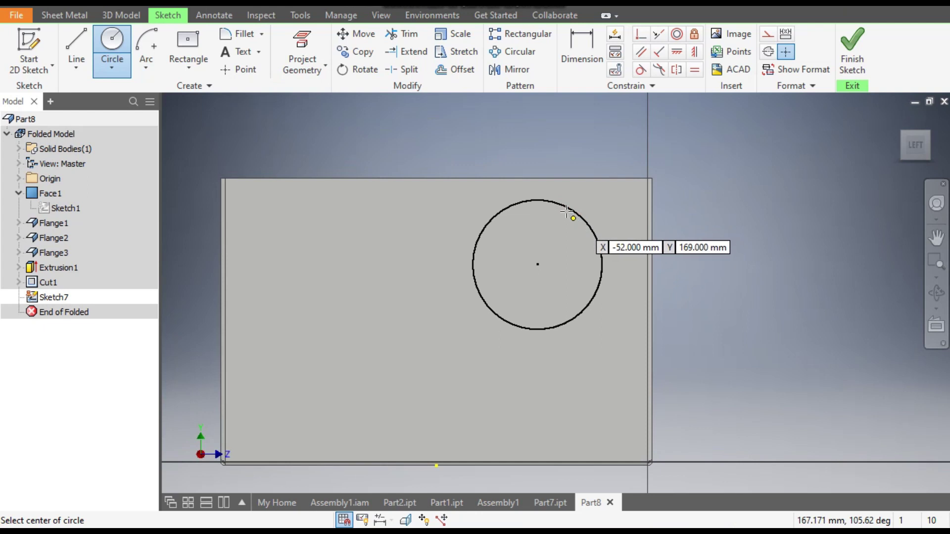
{"action": "left_click", "coordinate": [538, 265]}
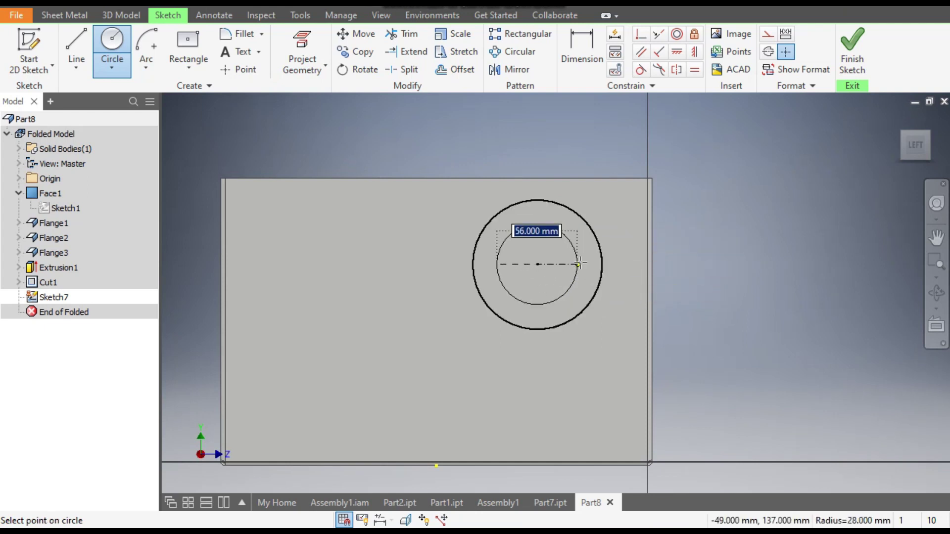
{"action": "type", "text": "75"}
{"action": "key", "text": "Return"}
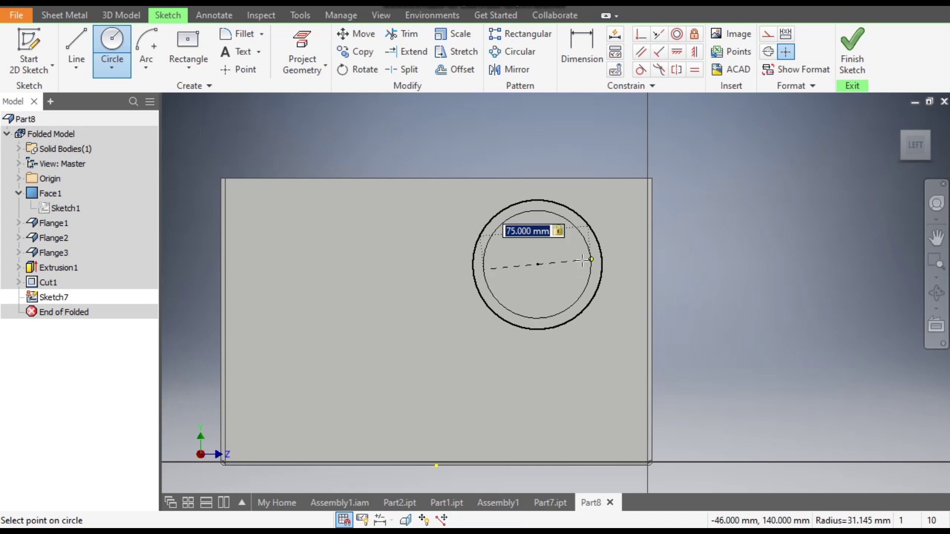
- Draw two more concentric circles, 60 mm and 45 mm in diameter, inside the 75 mm circle
{"action": "scroll", "coordinate": [575, 262], "scroll_direction": "up", "scroll_amount": 3}
{"action": "left_click", "coordinate": [503, 267]}
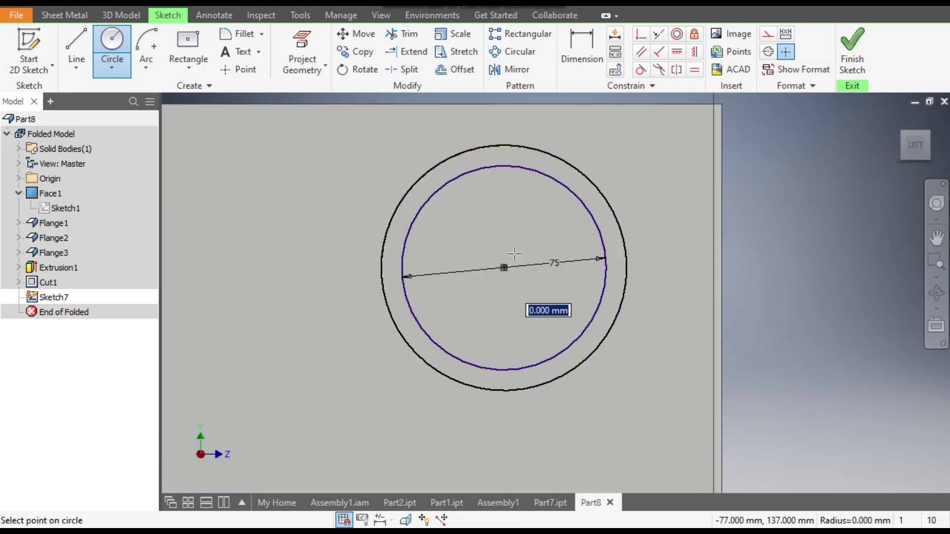
{"action": "type", "text": "60"}
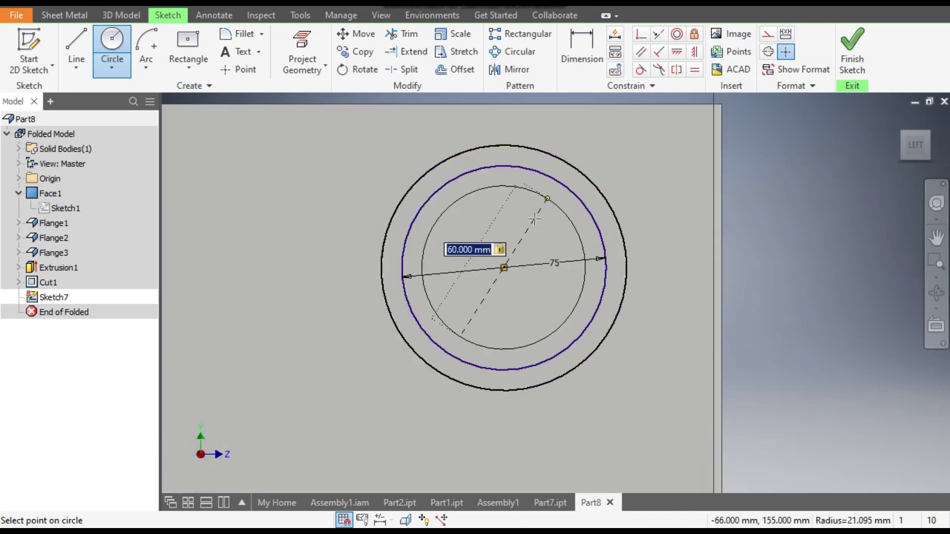
{"action": "key", "text": "Return"}
{"action": "left_click", "coordinate": [504, 267]}
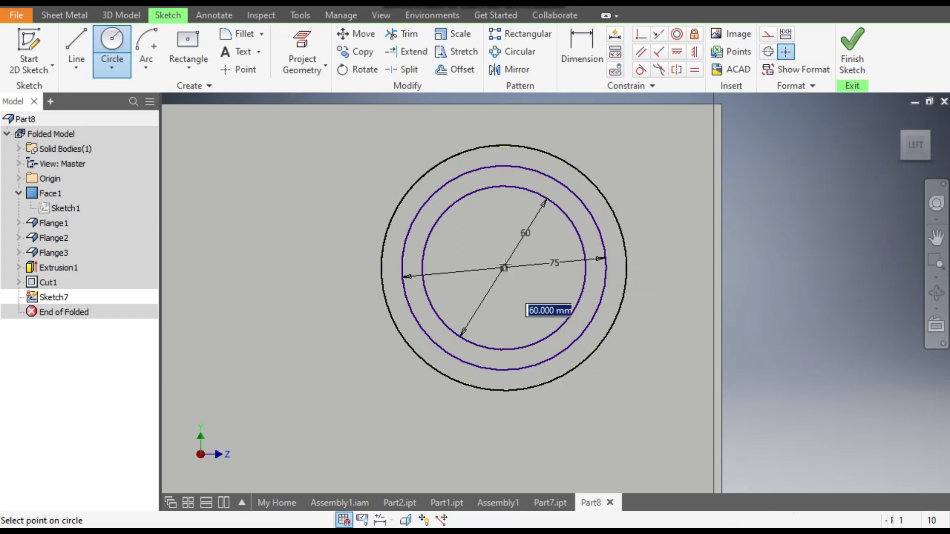
{"action": "type", "text": "45"}
{"action": "key", "text": "Return"}
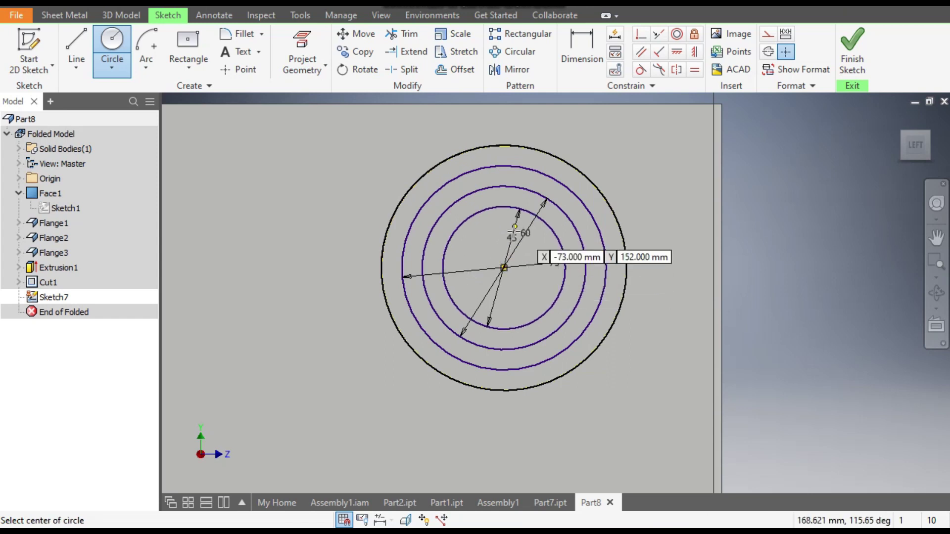
- Draw two innermost circles, 30 mm and 15 mm in diameter, on the same centre
{"action": "left_click", "coordinate": [503, 267]}
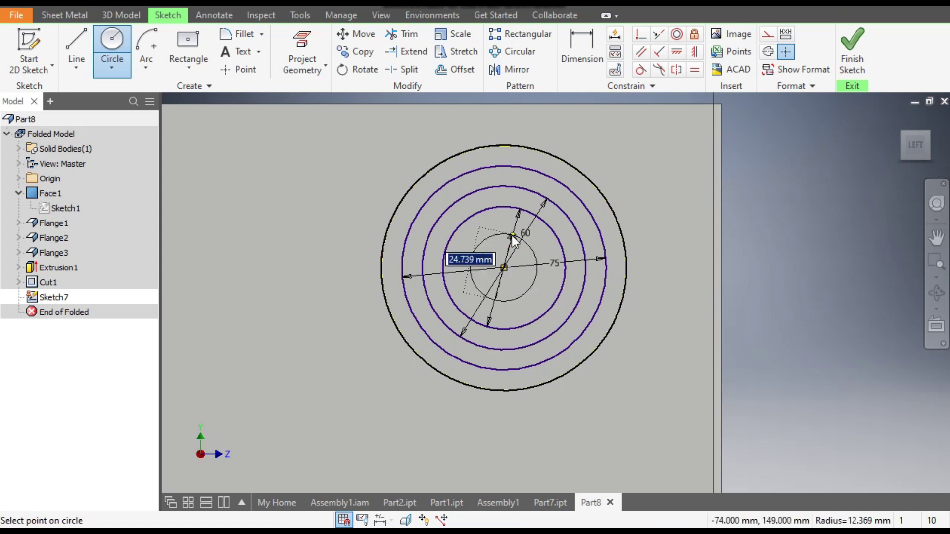
{"action": "type", "text": "30"}
{"action": "key", "text": "Return"}
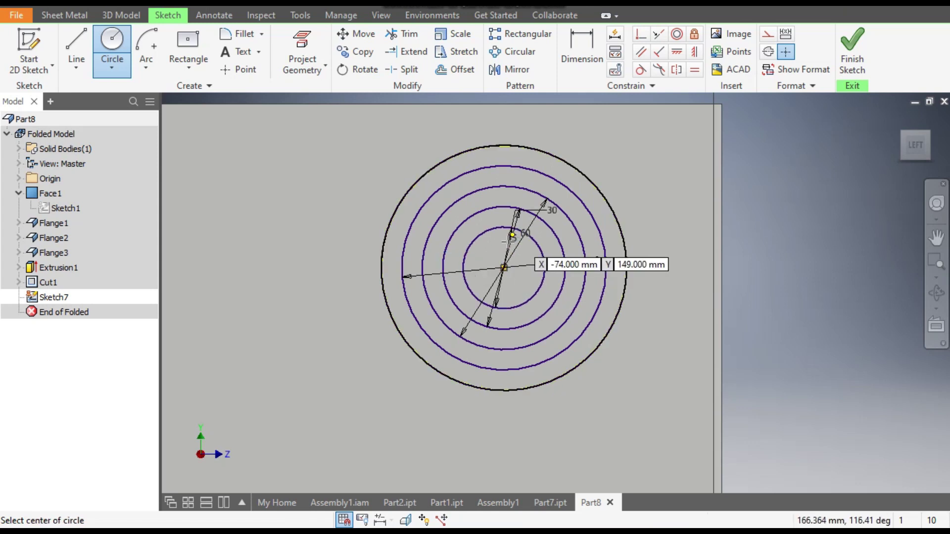
{"action": "left_click", "coordinate": [504, 268]}
{"action": "type", "text": "15"}
{"action": "key", "text": "Return"}
{"action": "key", "text": "Escape"}
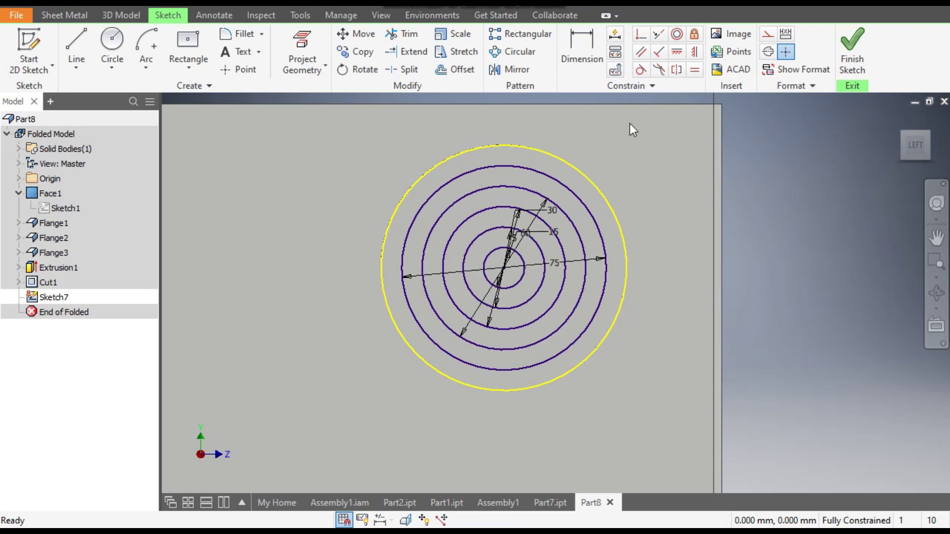
- Offset the 75 mm circle inward by 1.5 mm
{"action": "left_click", "coordinate": [463, 70]}
{"action": "scroll", "coordinate": [491, 177], "scroll_direction": "up", "scroll_amount": 3}
{"action": "left_click", "coordinate": [523, 155]}
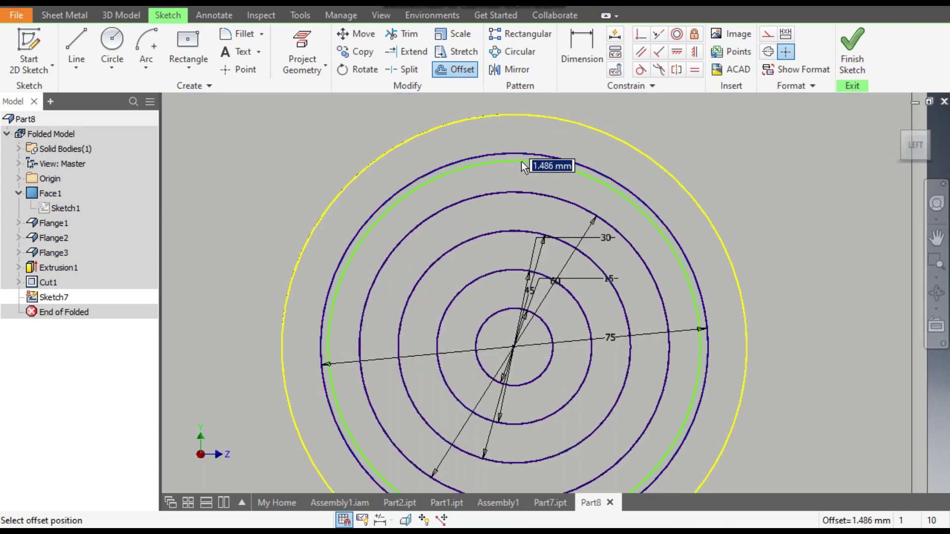
{"action": "type", "text": "1.5"}
{"action": "key", "text": "Return"}
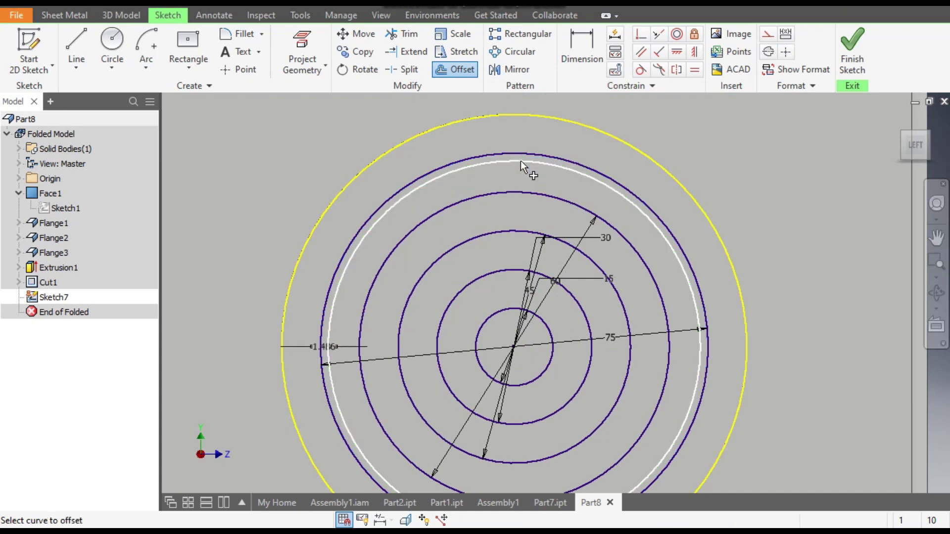
- Offset the 60 mm, 45 mm and 30 mm circles inward by 1.5 mm each
{"action": "left_click", "coordinate": [503, 193]}
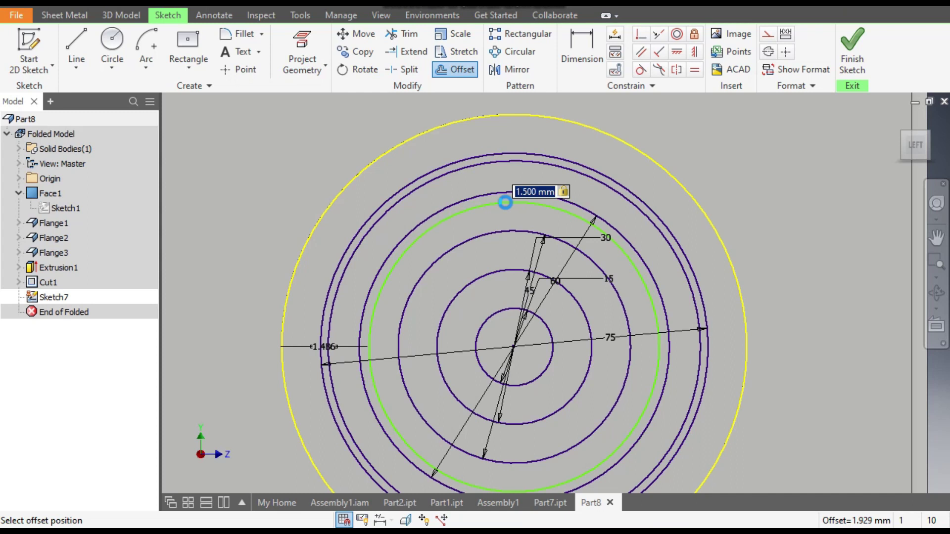
{"action": "key", "text": "Return"}
{"action": "left_click", "coordinate": [505, 203]}
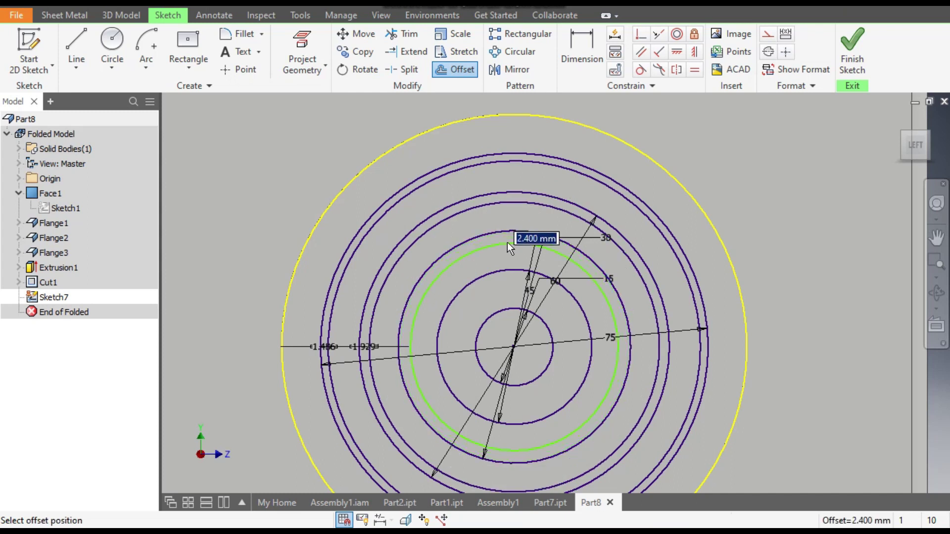
{"action": "type", "text": "1.40"}
{"action": "type", "text": "5"}
{"action": "key", "text": "Return"}
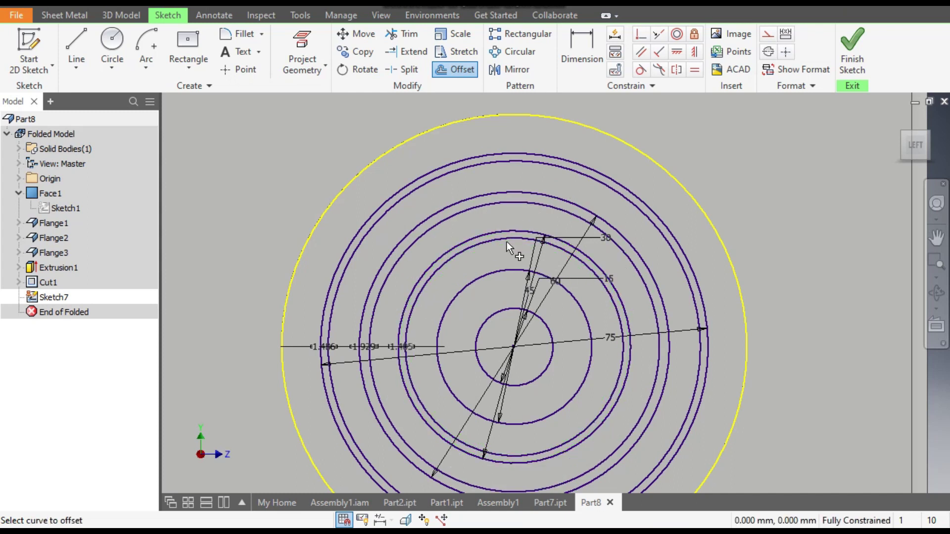
{"action": "left_click", "coordinate": [502, 268]}
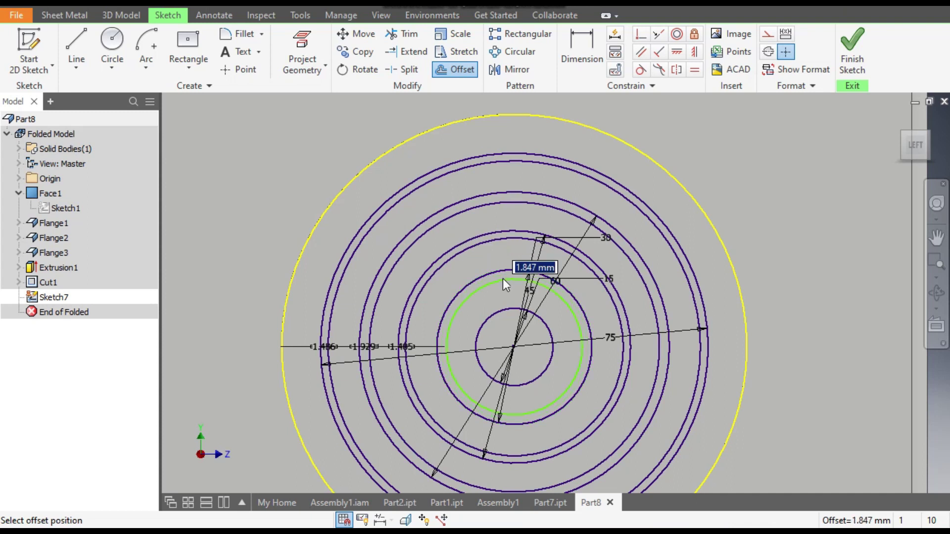
{"action": "type", "text": "1.5"}
{"action": "key", "text": "Return"}
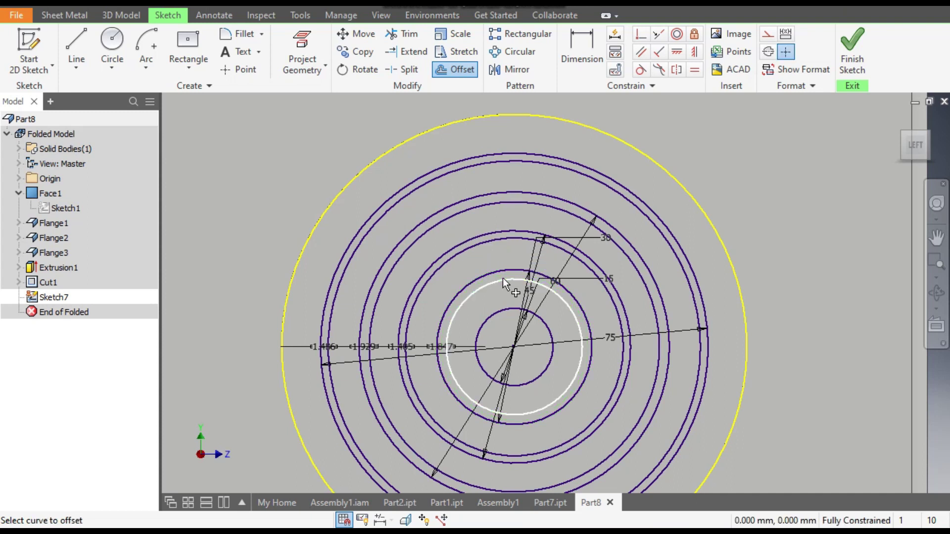
{"action": "key", "text": "Escape"}
- Set the offset dimensions of all four concentric rings to 1.5 mm
{"action": "key", "text": "F2"}
{"action": "left_click_drag", "start_coordinate": [482, 354], "coordinate": [522, 270]}
{"action": "scroll", "coordinate": [381, 263], "scroll_direction": "up", "scroll_amount": 5}
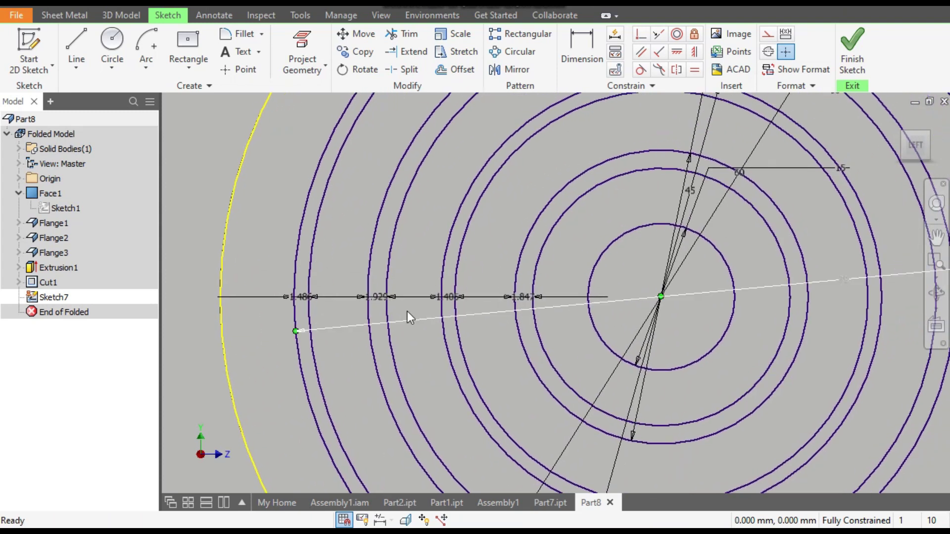
{"action": "double_click", "coordinate": [302, 298]}
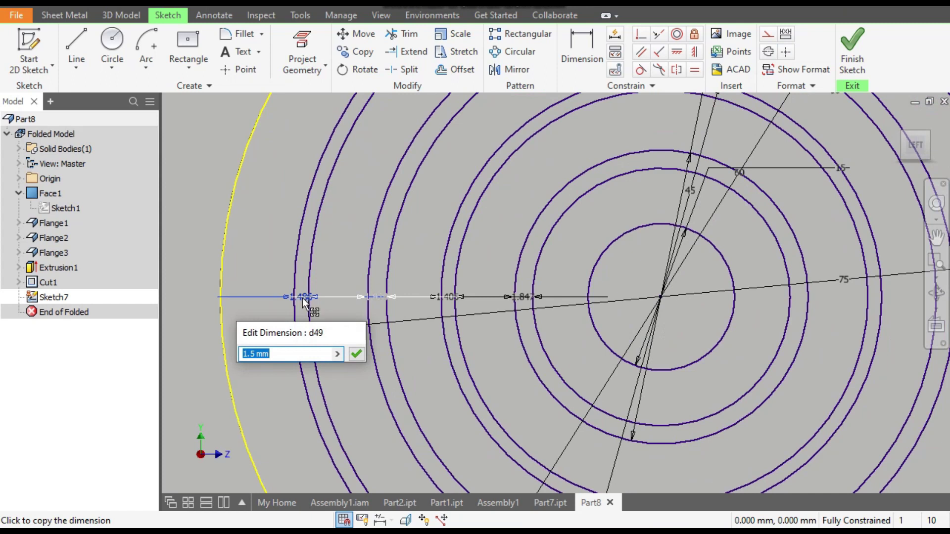
{"action": "key", "text": "Return"}
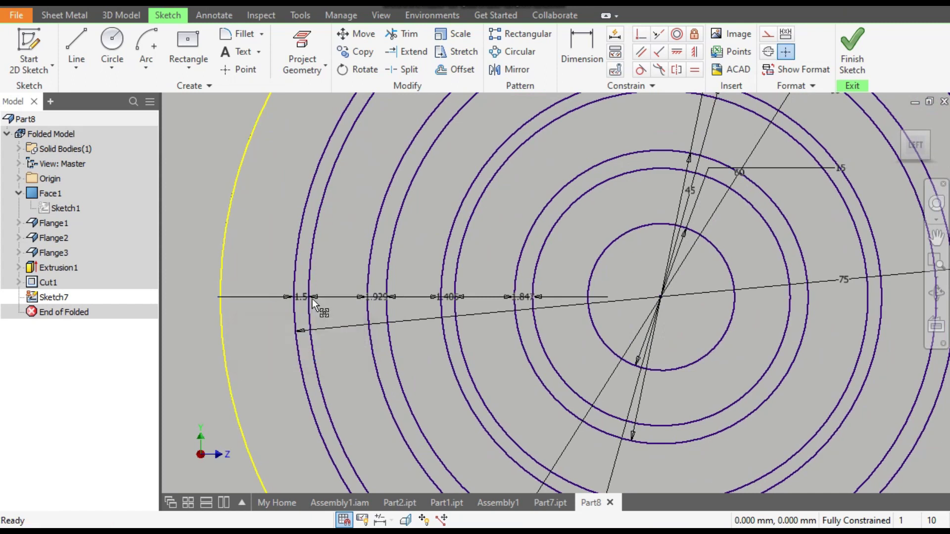
{"action": "double_click", "coordinate": [379, 298]}
{"action": "key", "text": "Return"}
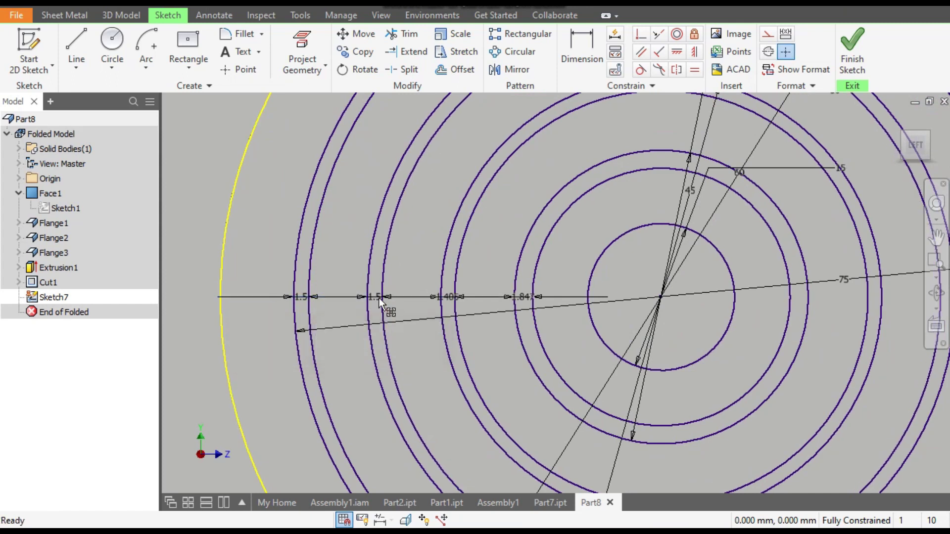
{"action": "double_click", "coordinate": [447, 296]}
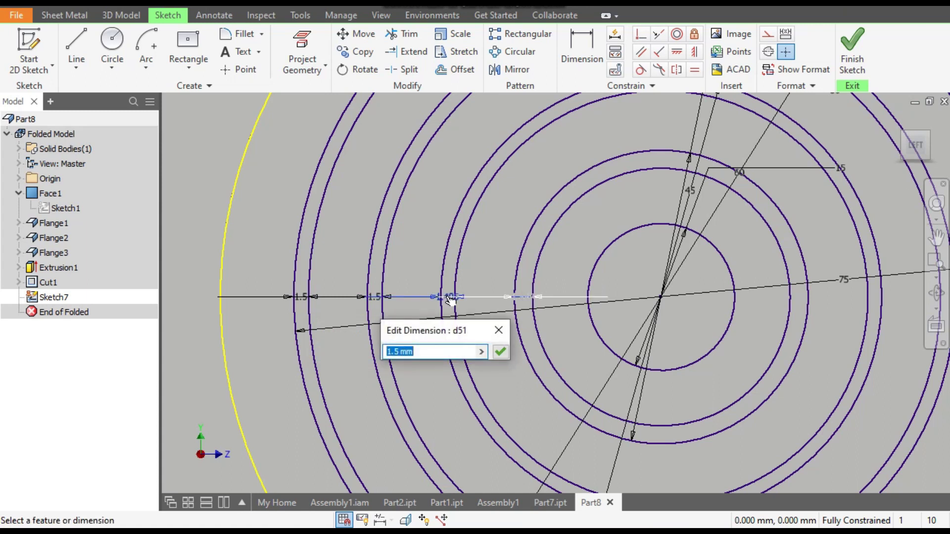
{"action": "key", "text": "Return"}
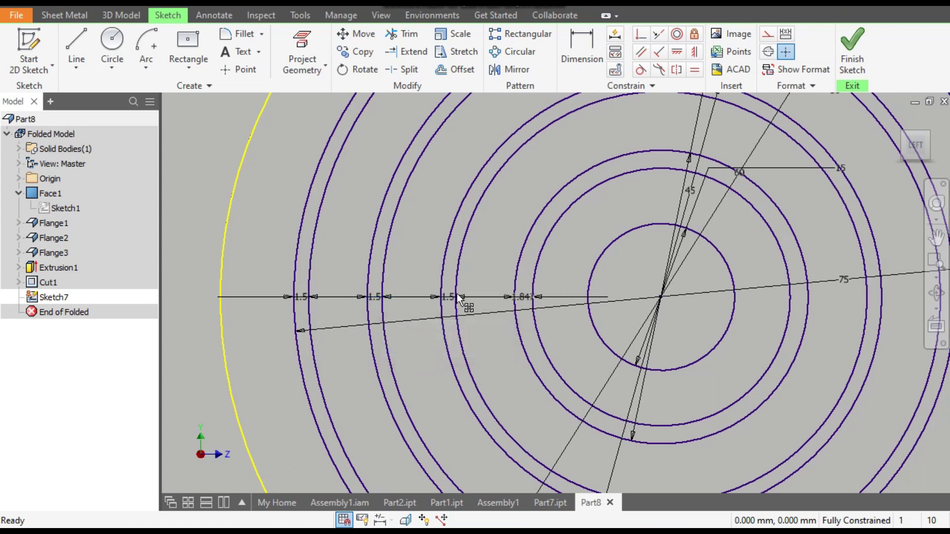
{"action": "double_click", "coordinate": [525, 297]}
{"action": "key", "text": "Return"}
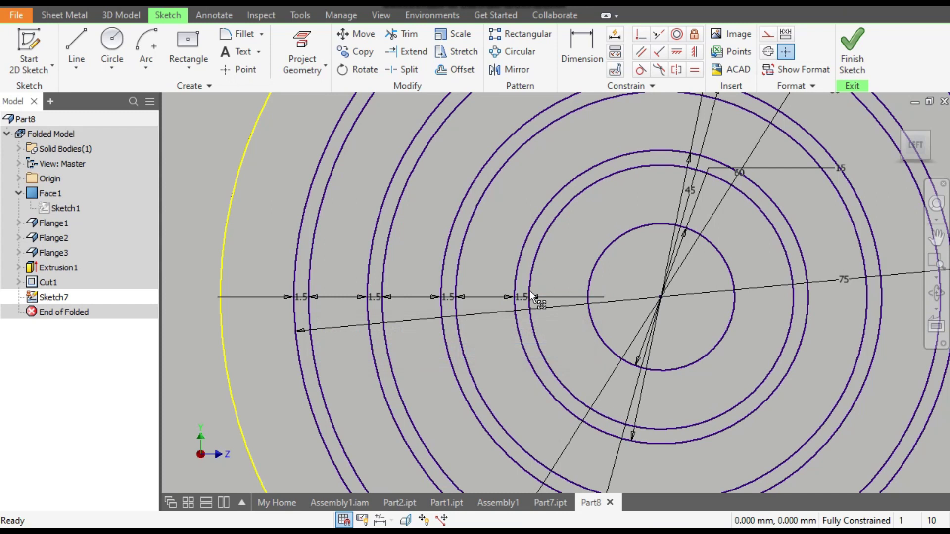
{"action": "scroll", "coordinate": [554, 257], "scroll_direction": "down", "scroll_amount": 3}
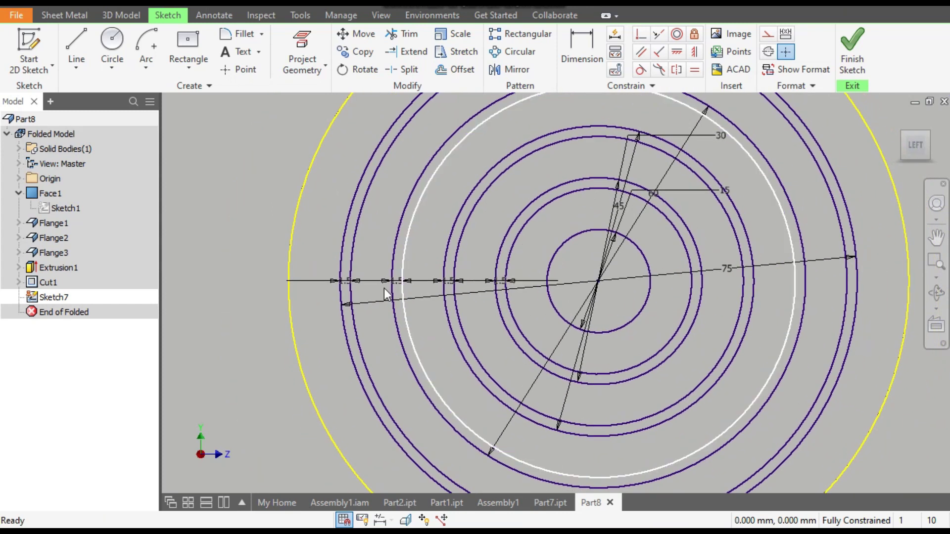
{"action": "scroll", "coordinate": [383, 288], "scroll_direction": "up", "scroll_amount": 5}
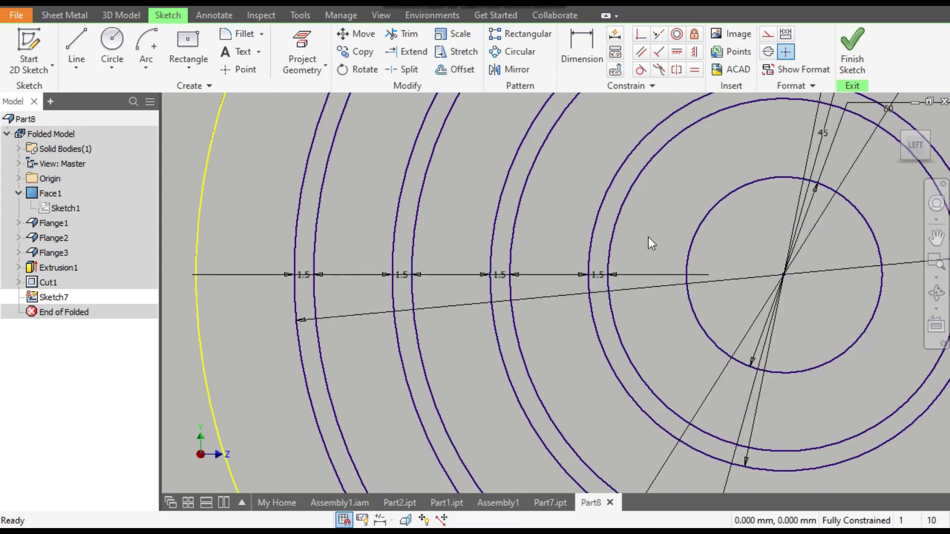
{"action": "middle_click_drag", "start_coordinate": [648, 237], "coordinate": [604, 261]}
{"action": "scroll", "coordinate": [537, 314], "scroll_direction": "down", "scroll_amount": 3}
{"action": "middle_click_drag", "start_coordinate": [714, 293], "coordinate": [633, 263]}
{"action": "scroll", "coordinate": [633, 267], "scroll_direction": "up", "scroll_amount": 1}
{"action": "scroll", "coordinate": [684, 296], "scroll_direction": "down", "scroll_amount": 3}
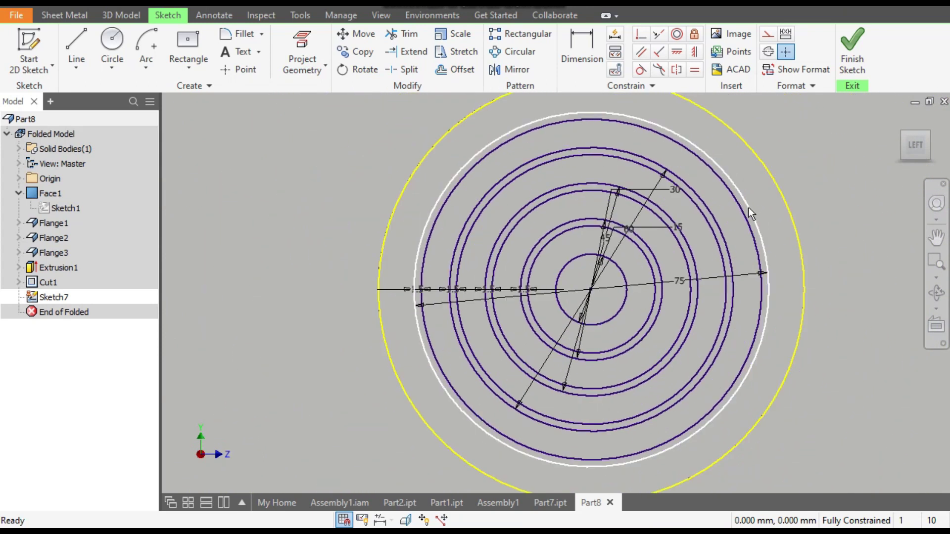
- Create a sheet metal Face from the four 1.5 mm concentric rings and the 15 mm central disc
{"action": "left_click", "coordinate": [55, 14]}
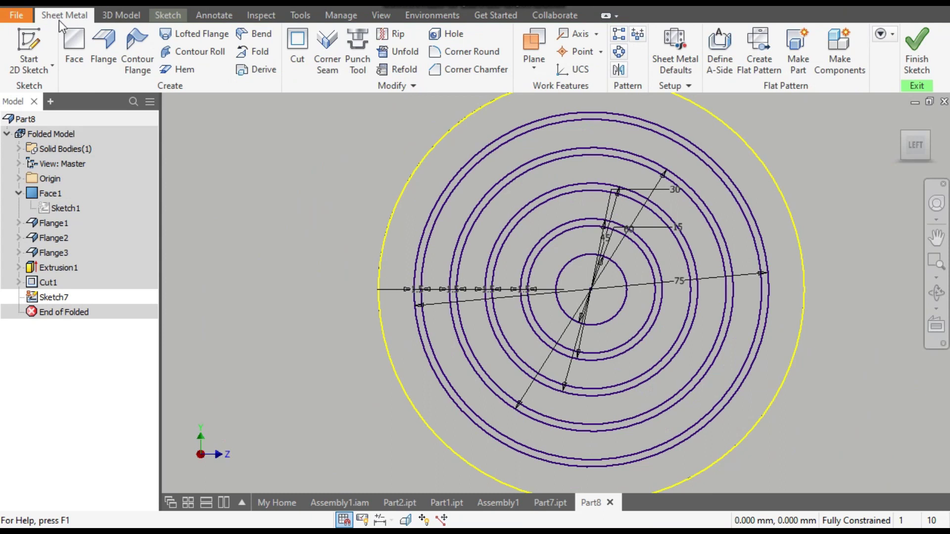
{"action": "left_click", "coordinate": [72, 45]}
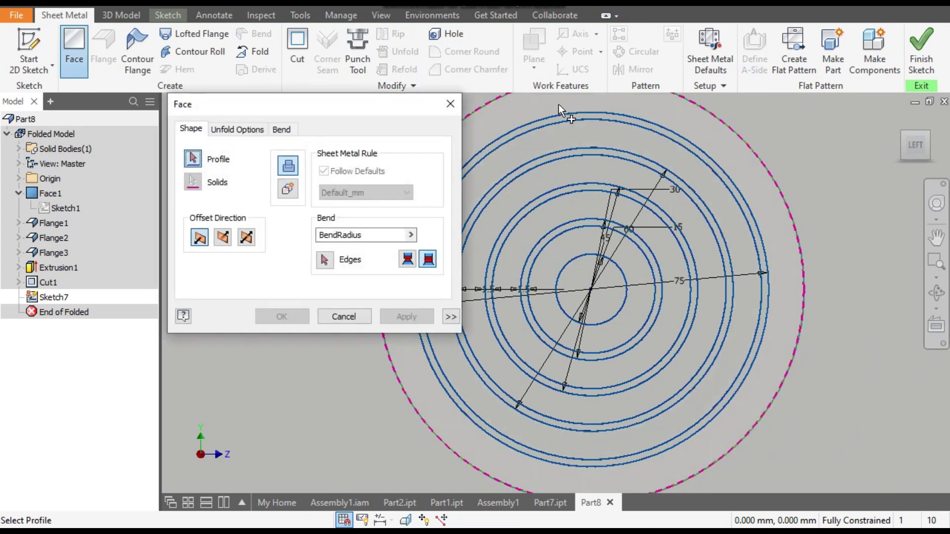
{"action": "scroll", "coordinate": [569, 109], "scroll_direction": "up", "scroll_amount": 2}
{"action": "left_click", "coordinate": [584, 115]}
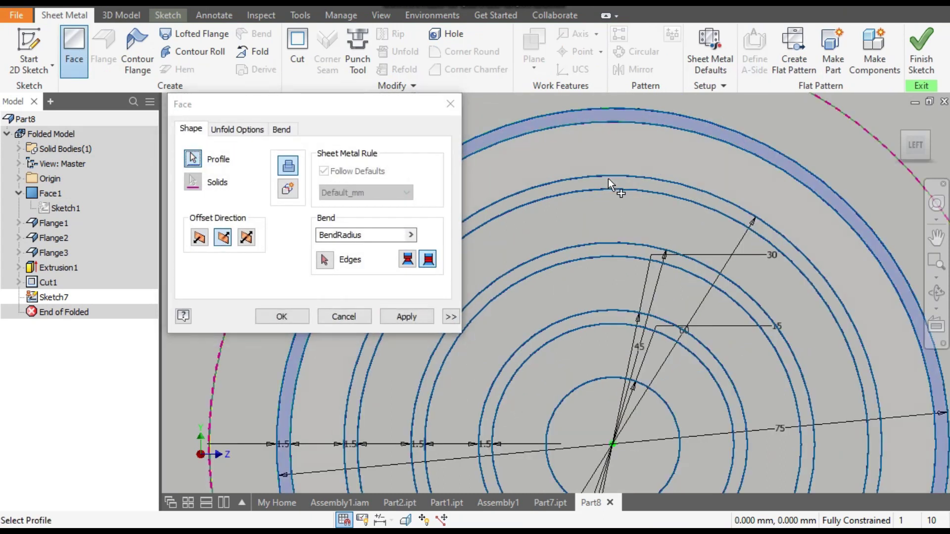
{"action": "left_click", "coordinate": [608, 179]}
{"action": "left_click", "coordinate": [617, 183]}
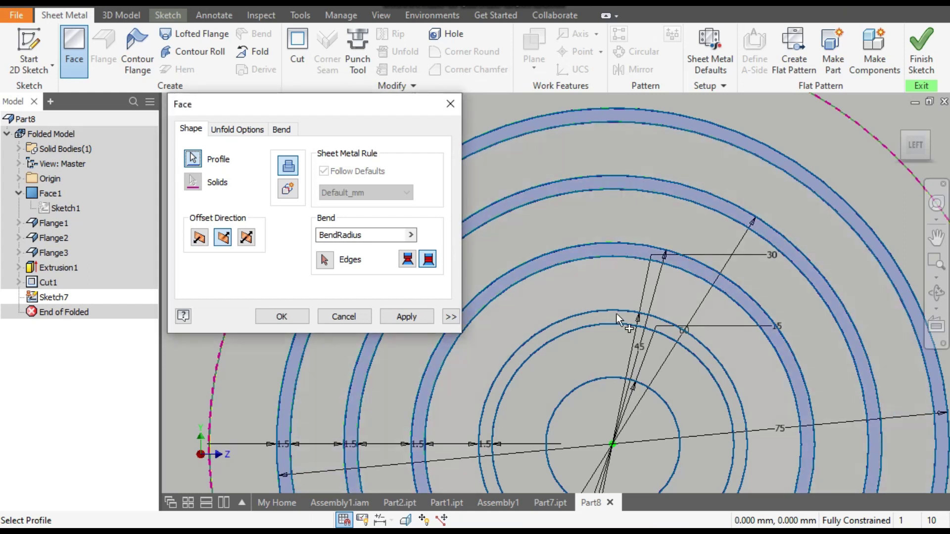
{"action": "left_click", "coordinate": [601, 322]}
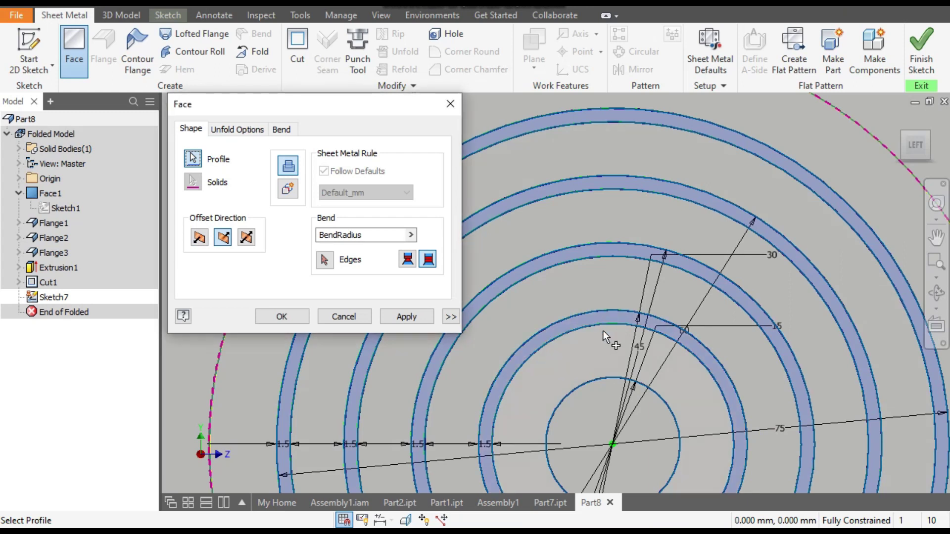
{"action": "left_click", "coordinate": [603, 399]}
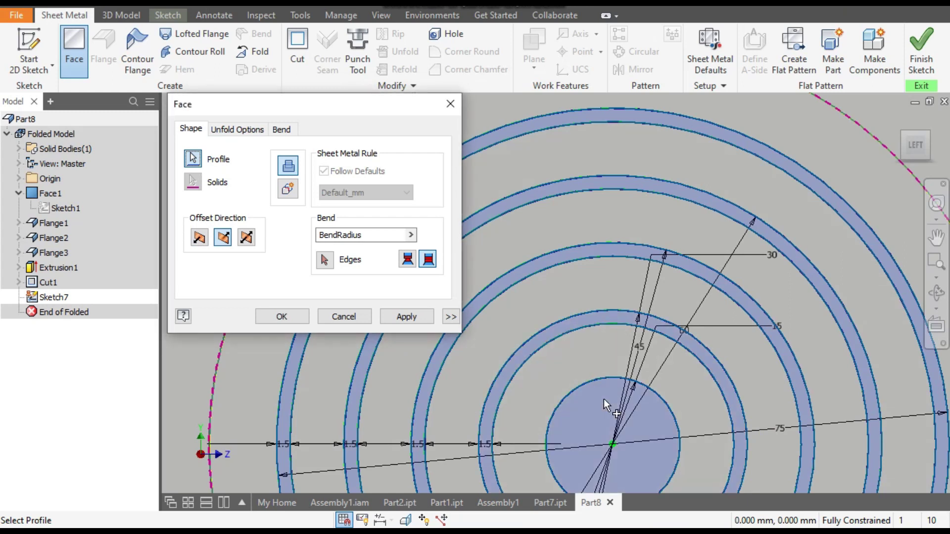
{"action": "scroll", "coordinate": [603, 399], "scroll_direction": "up", "scroll_amount": 2}
{"action": "middle_click_drag", "start_coordinate": [604, 398], "coordinate": [633, 266]}
{"action": "scroll", "coordinate": [633, 266], "scroll_direction": "up", "scroll_amount": 3}
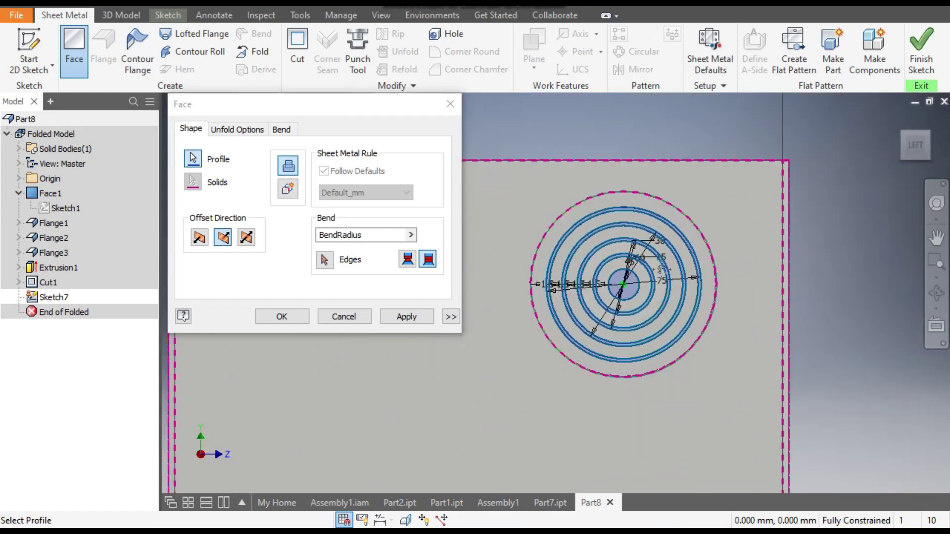
{"action": "scroll", "coordinate": [678, 283], "scroll_direction": "down", "scroll_amount": 1}
{"action": "left_click", "coordinate": [282, 317]}
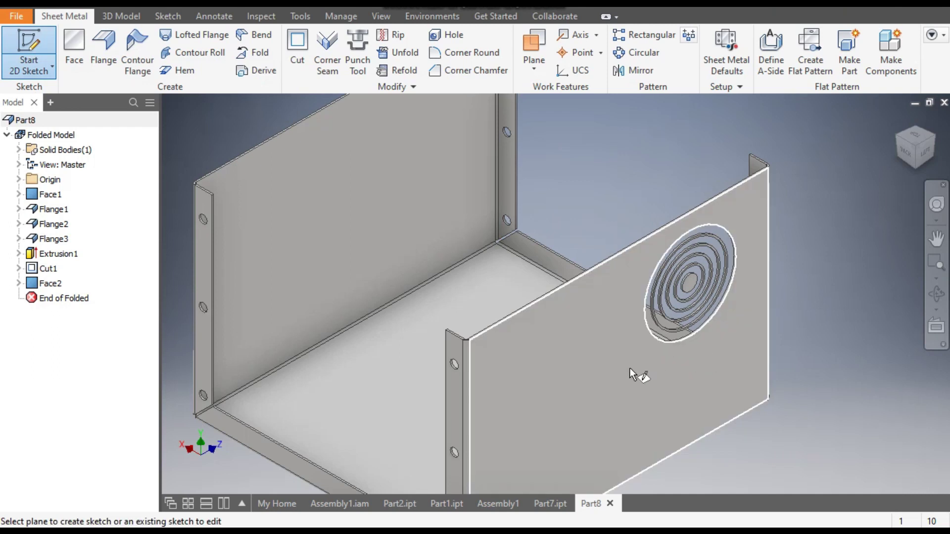
- Start a sketch on the central disc's face and draw a vertical line through its centre, spanning the 90 mm opening from top to bottom
{"action": "left_click", "coordinate": [690, 284]}
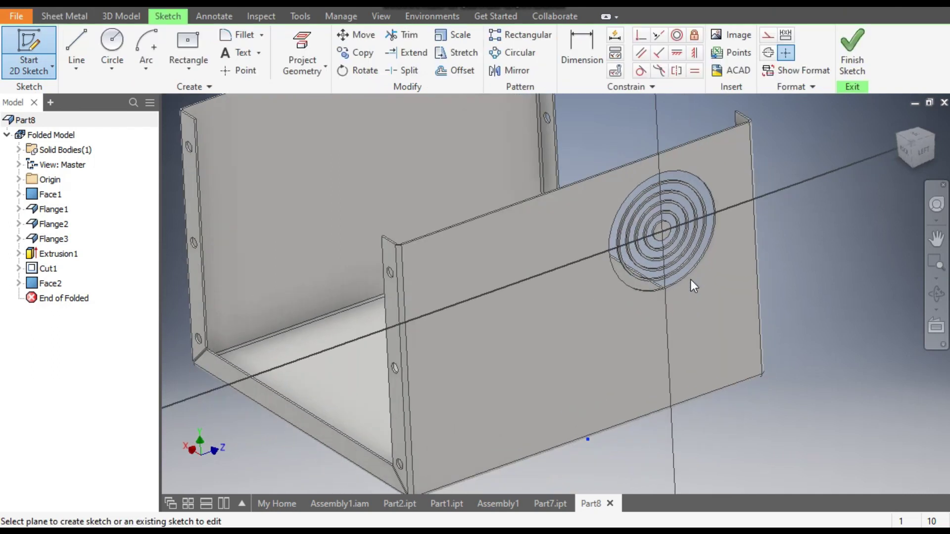
{"action": "middle_click_drag", "start_coordinate": [781, 131], "coordinate": [554, 390]}
{"action": "scroll", "coordinate": [509, 277], "scroll_direction": "up", "scroll_amount": 3}
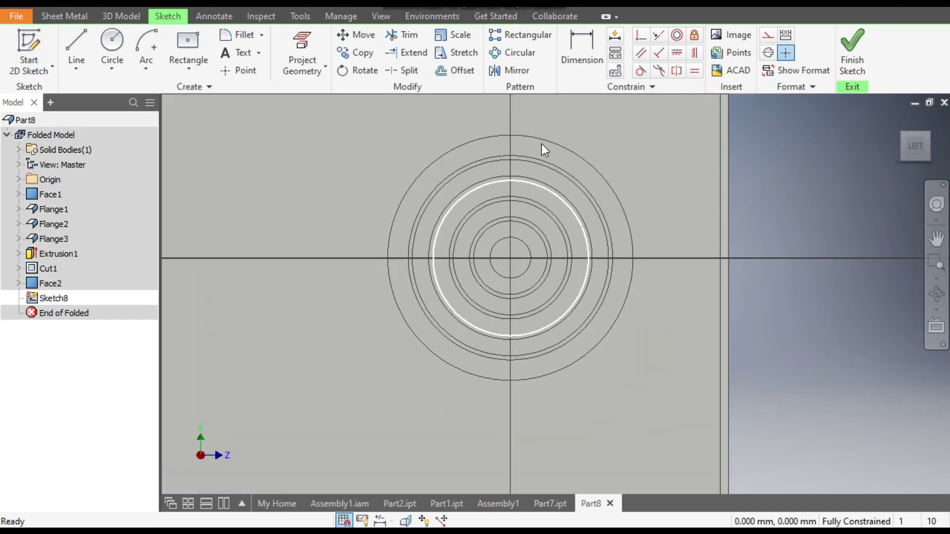
{"action": "left_click", "coordinate": [77, 37]}
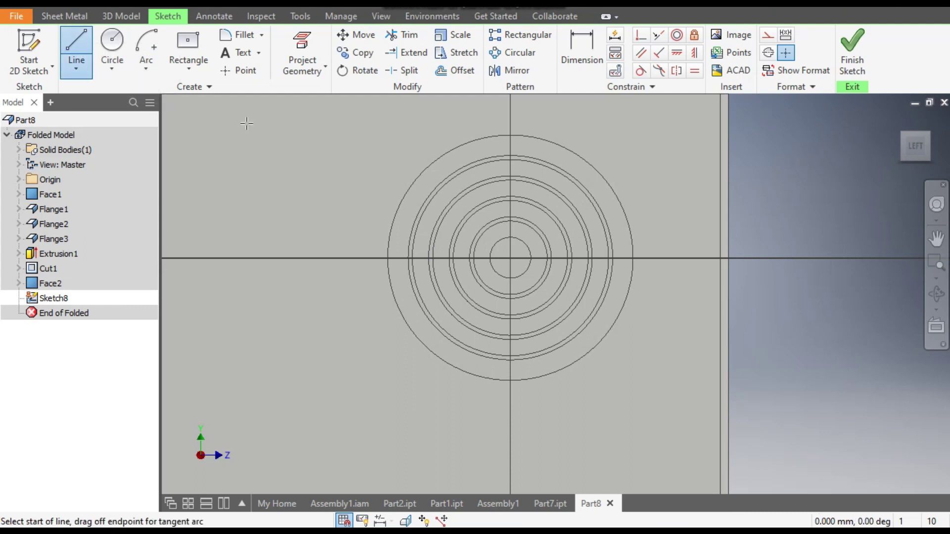
{"action": "left_click", "coordinate": [511, 134]}
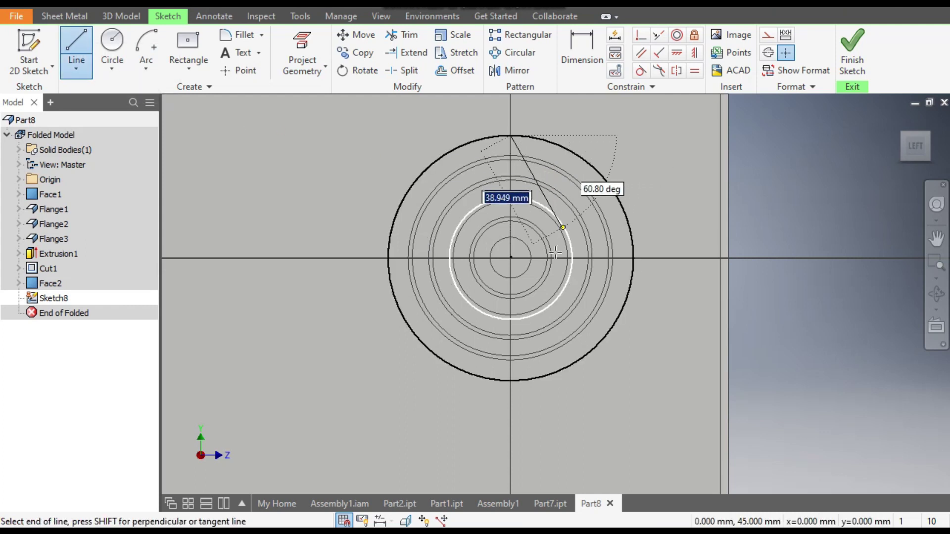
{"action": "left_click", "coordinate": [511, 258]}
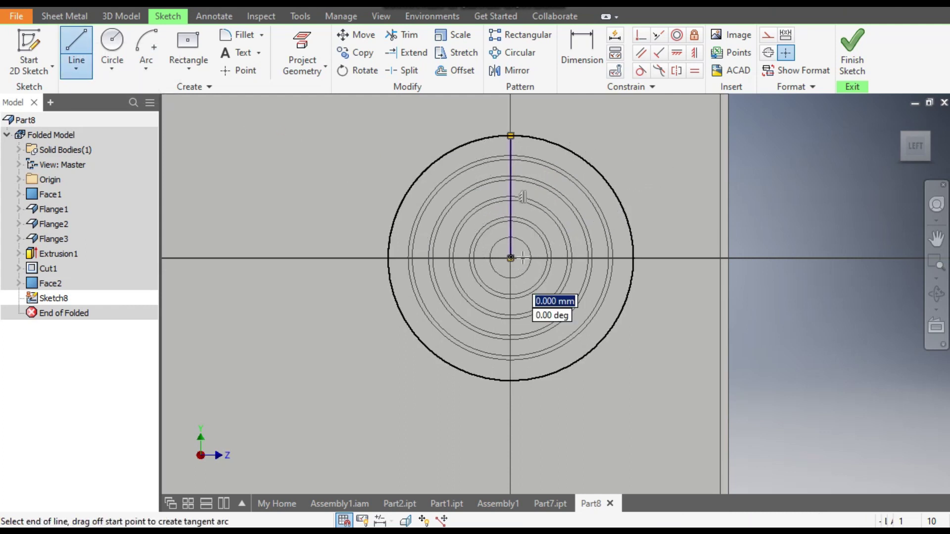
{"action": "double_click", "coordinate": [511, 379]}
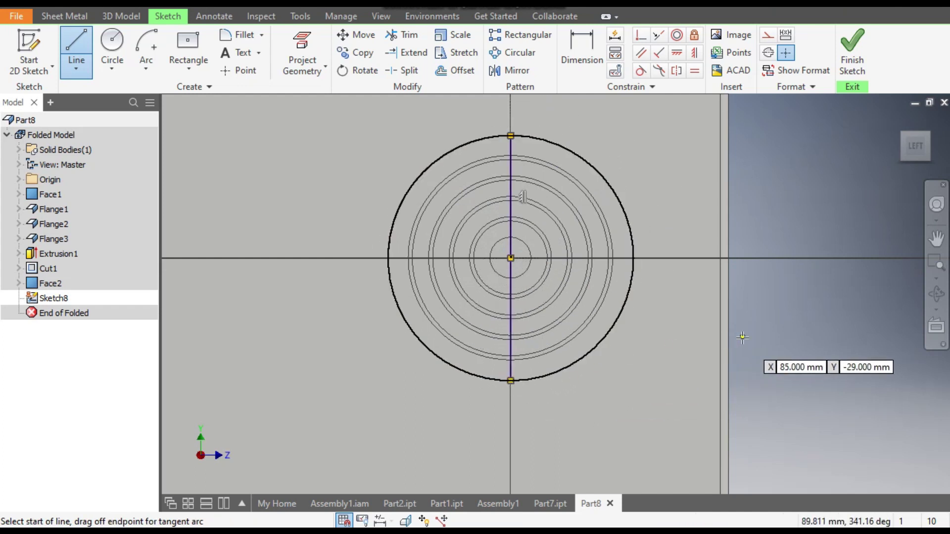
{"action": "key", "text": "Escape"}
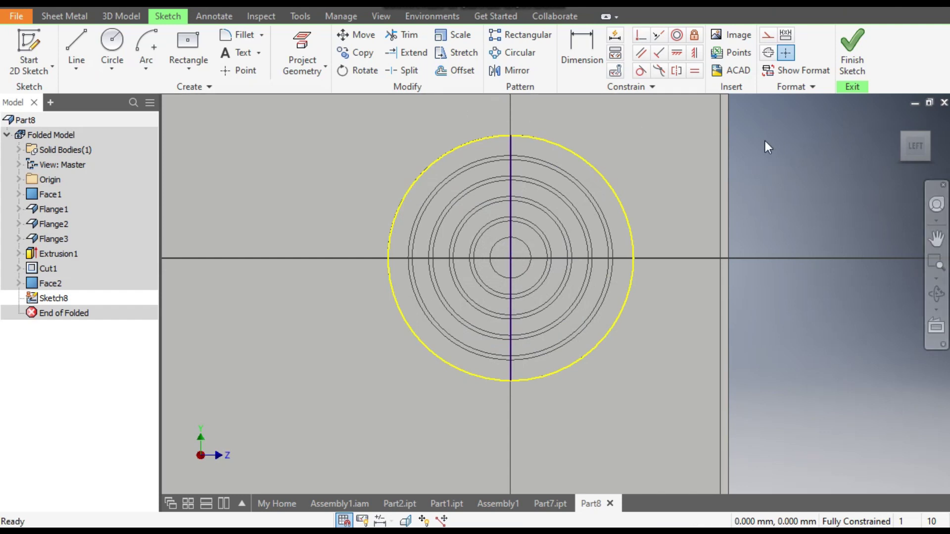
- Offset the vertical centre line by 1 mm to each side
{"action": "left_click", "coordinate": [455, 71]}
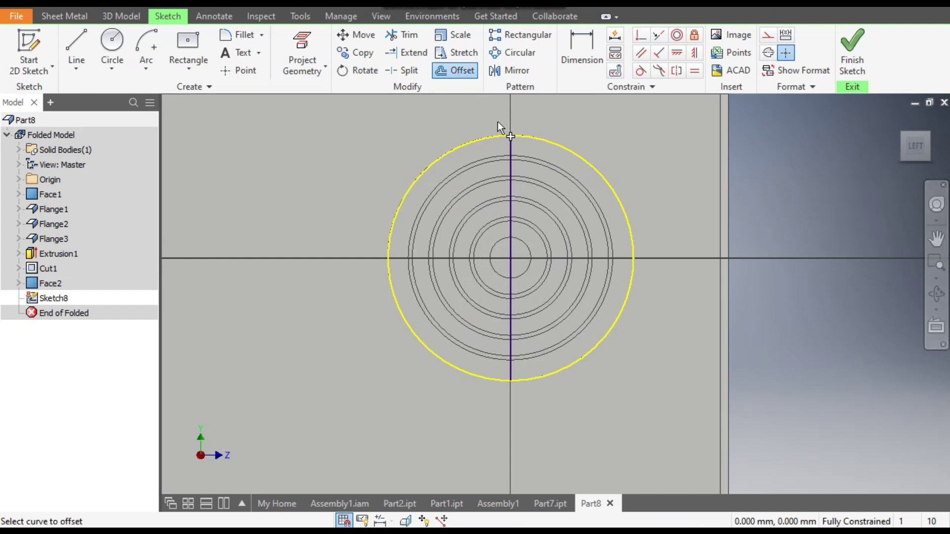
{"action": "left_click", "coordinate": [511, 158]}
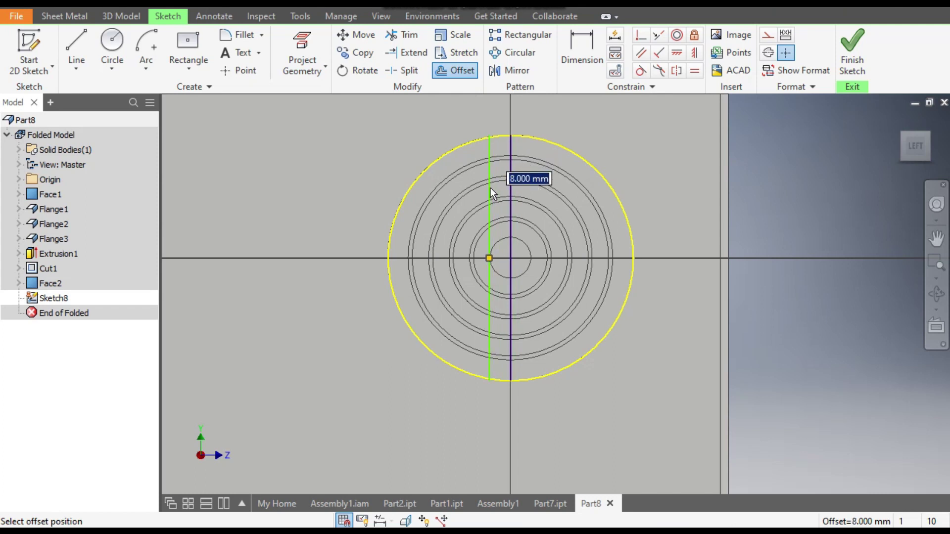
{"action": "type", "text": "1"}
{"action": "key", "text": "Return"}
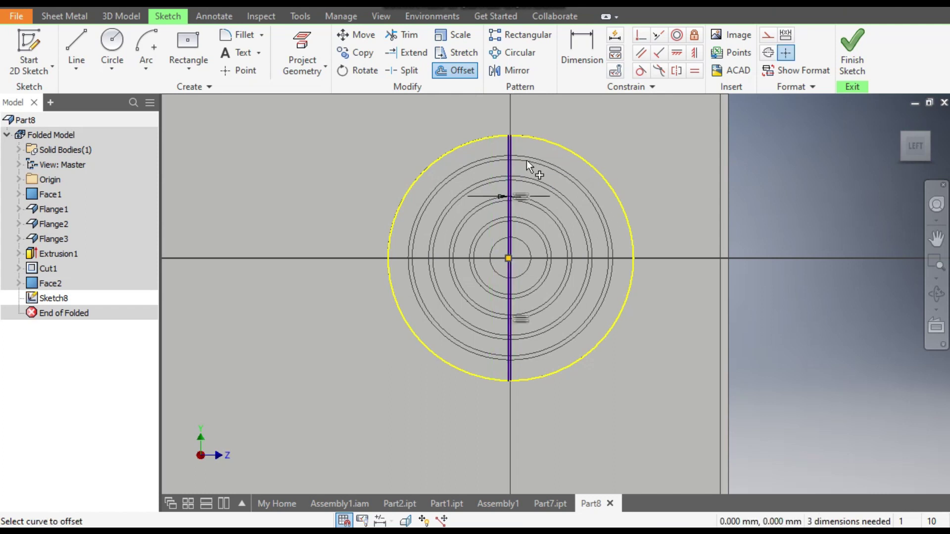
{"action": "scroll", "coordinate": [507, 180], "scroll_direction": "up", "scroll_amount": 3}
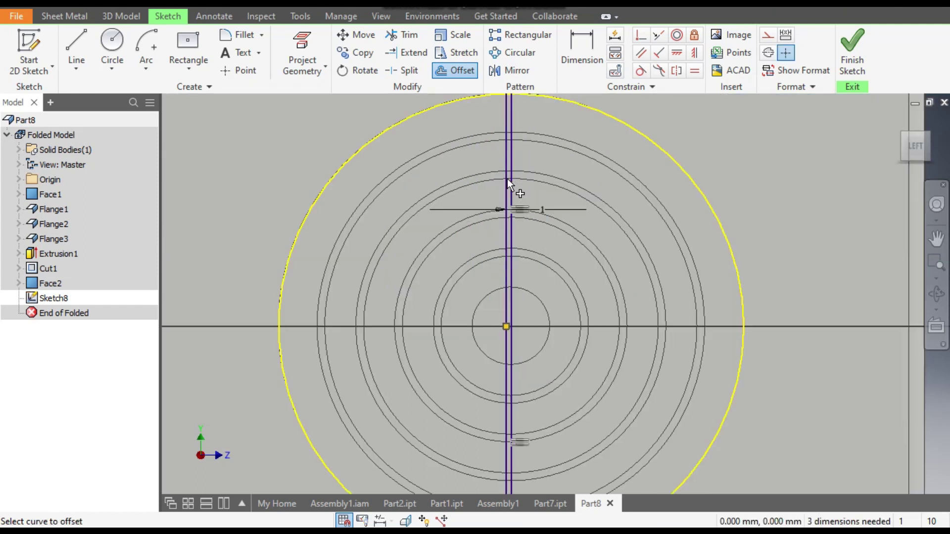
{"action": "left_click", "coordinate": [512, 154]}
{"action": "type", "text": "1"}
{"action": "key", "text": "Return"}
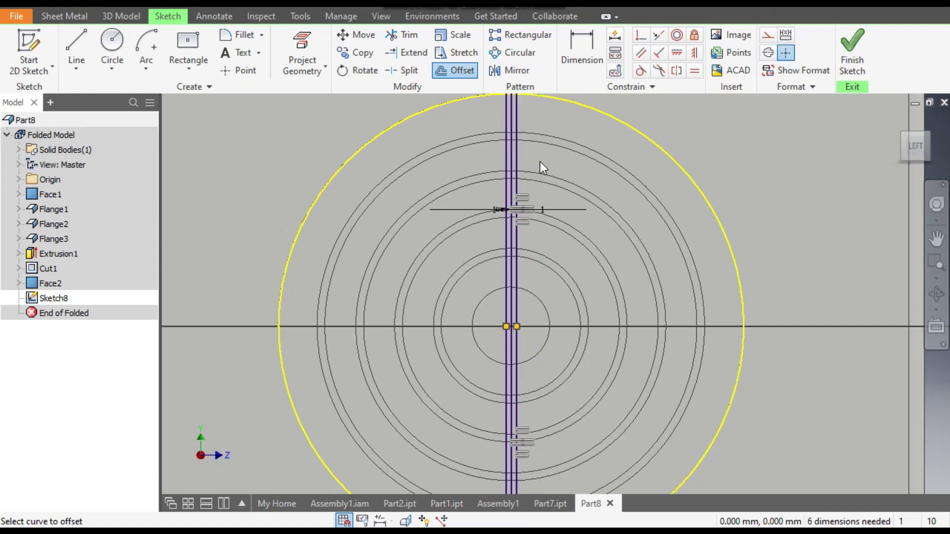
{"action": "key", "text": "Escape"}
- Convert the projected 90 mm opening circle to construction geometry
{"action": "mouse_move", "coordinate": [532, 156]}
{"action": "middle_mouse_down"}
{"action": "mouse_move", "coordinate": [551, 191]}
{"action": "mouse_move", "coordinate": [573, 173]}
{"action": "middle_mouse_up"}
{"action": "scroll", "coordinate": [591, 159], "scroll_direction": "down", "scroll_amount": 3}
{"action": "left_click", "coordinate": [592, 156]}
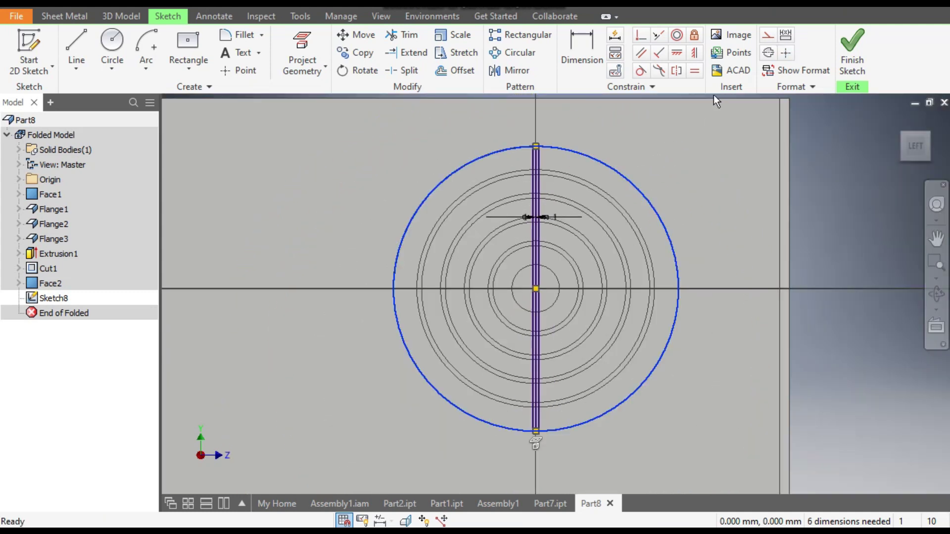
{"action": "left_click", "coordinate": [766, 39]}
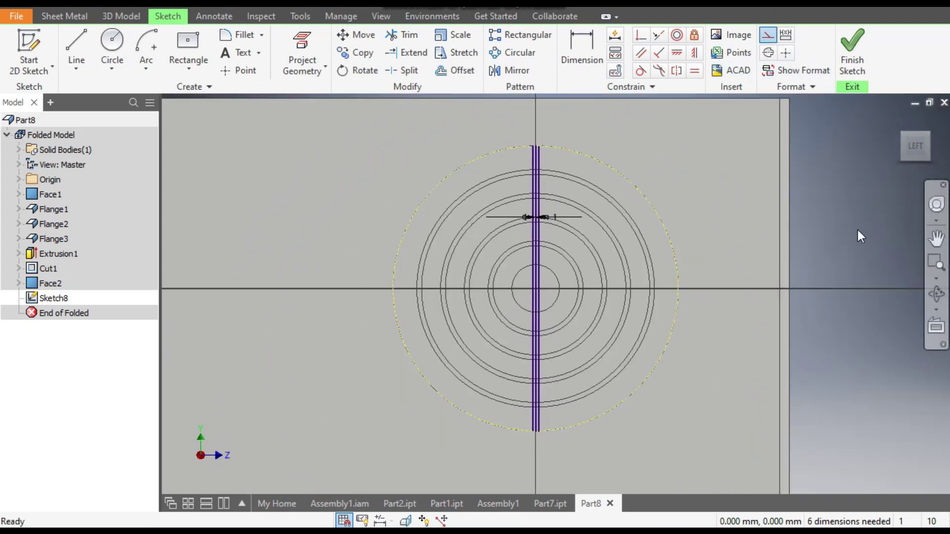
- Close the upper ends of the two offset lines with a centre point arc about the grille centre
{"action": "left_click", "coordinate": [146, 69]}
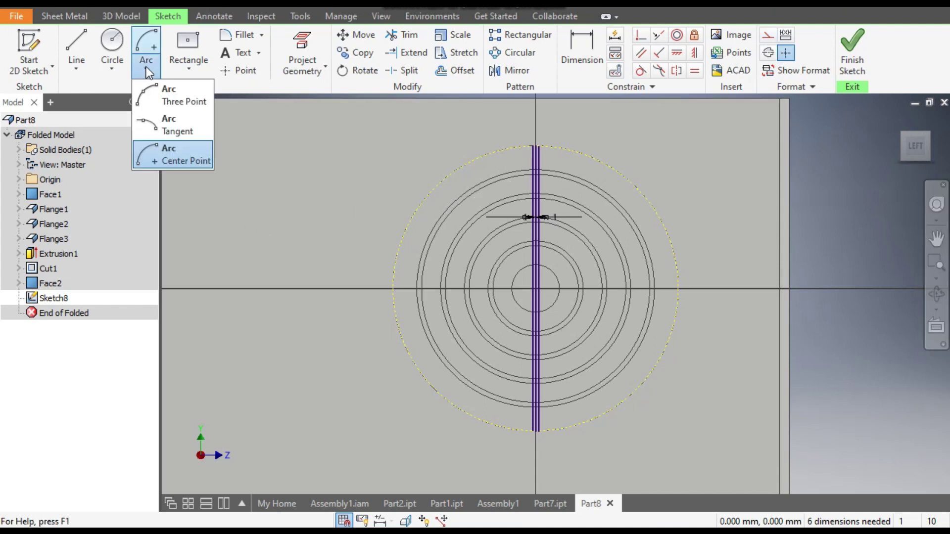
{"action": "left_click", "coordinate": [176, 156]}
{"action": "scroll", "coordinate": [553, 295], "scroll_direction": "up", "scroll_amount": 3}
{"action": "left_click", "coordinate": [531, 285]}
{"action": "middle_click_drag", "start_coordinate": [553, 302], "coordinate": [568, 350]}
{"action": "scroll", "coordinate": [569, 255], "scroll_direction": "down", "scroll_amount": 2}
{"action": "scroll", "coordinate": [564, 228], "scroll_direction": "up", "scroll_amount": 5}
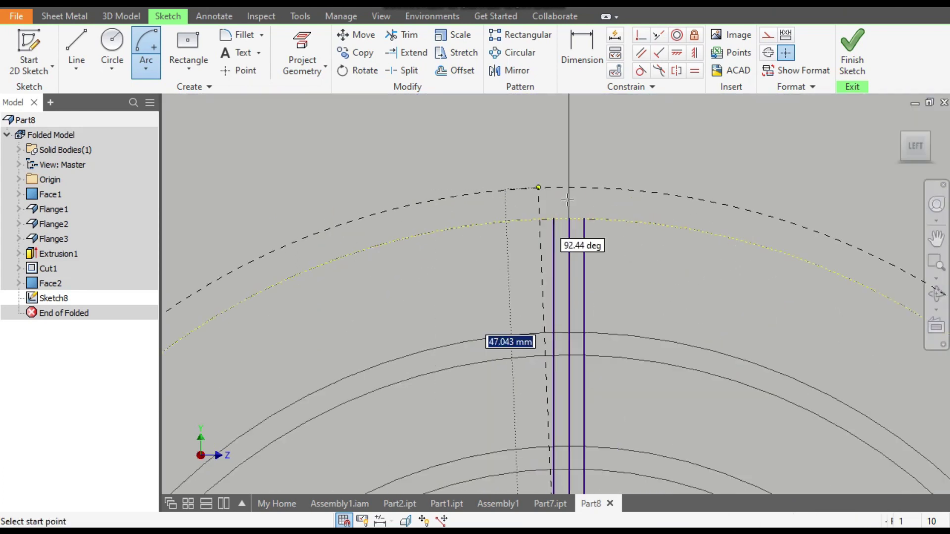
{"action": "left_click", "coordinate": [553, 218]}
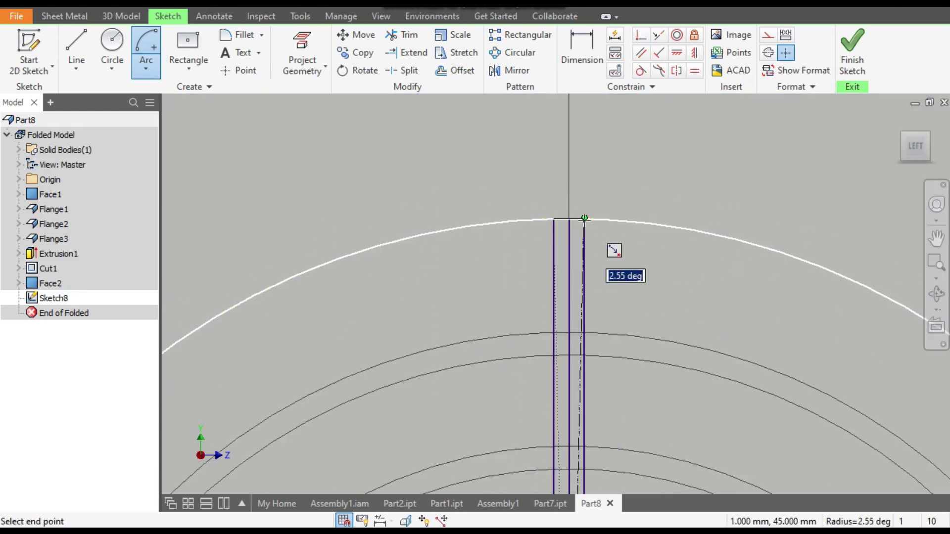
{"action": "left_click", "coordinate": [584, 218]}
{"action": "scroll", "coordinate": [574, 198], "scroll_direction": "down", "scroll_amount": 3}
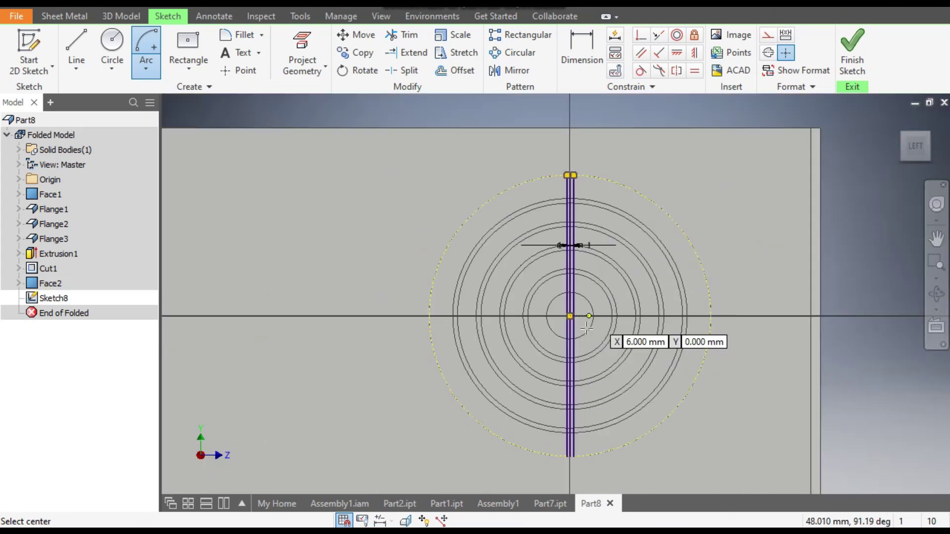
- Close the lower ends of the two offset lines with a second centre point arc about the grille centre
{"action": "scroll", "coordinate": [558, 303], "scroll_direction": "up", "scroll_amount": 2}
{"action": "left_click", "coordinate": [557, 303]}
{"action": "scroll", "coordinate": [572, 269], "scroll_direction": "down", "scroll_amount": 2}
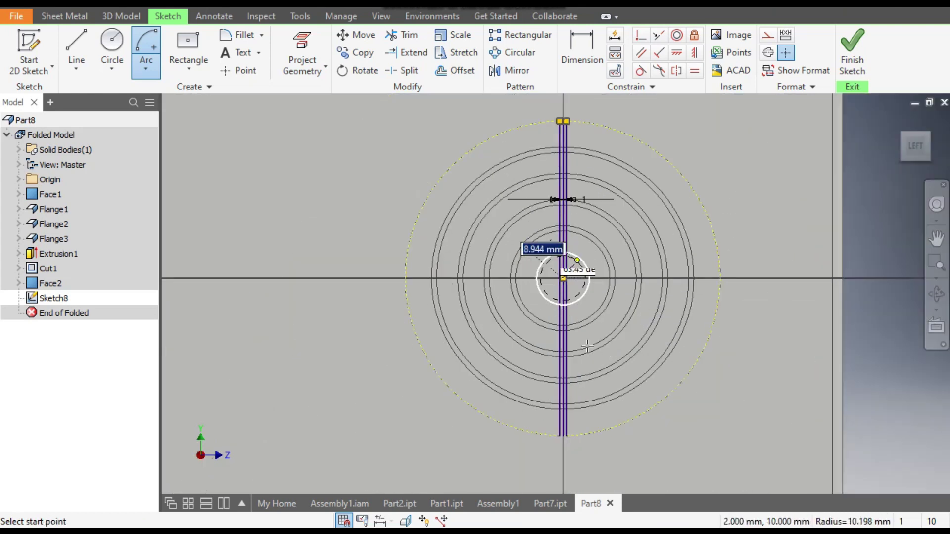
{"action": "scroll", "coordinate": [560, 425], "scroll_direction": "up", "scroll_amount": 3}
{"action": "scroll", "coordinate": [561, 425], "scroll_direction": "up", "scroll_amount": 2}
{"action": "left_click", "coordinate": [592, 372]}
{"action": "left_click", "coordinate": [659, 372]}
{"action": "scroll", "coordinate": [659, 374], "scroll_direction": "down", "scroll_amount": 4}
{"action": "scroll", "coordinate": [697, 313], "scroll_direction": "down", "scroll_amount": 2}
{"action": "mouse_move", "coordinate": [697, 313]}
{"action": "middle_mouse_down"}
{"action": "mouse_move", "coordinate": [657, 392]}
{"action": "mouse_move", "coordinate": [630, 402]}
{"action": "middle_mouse_up"}
{"action": "key", "text": "Escape"}
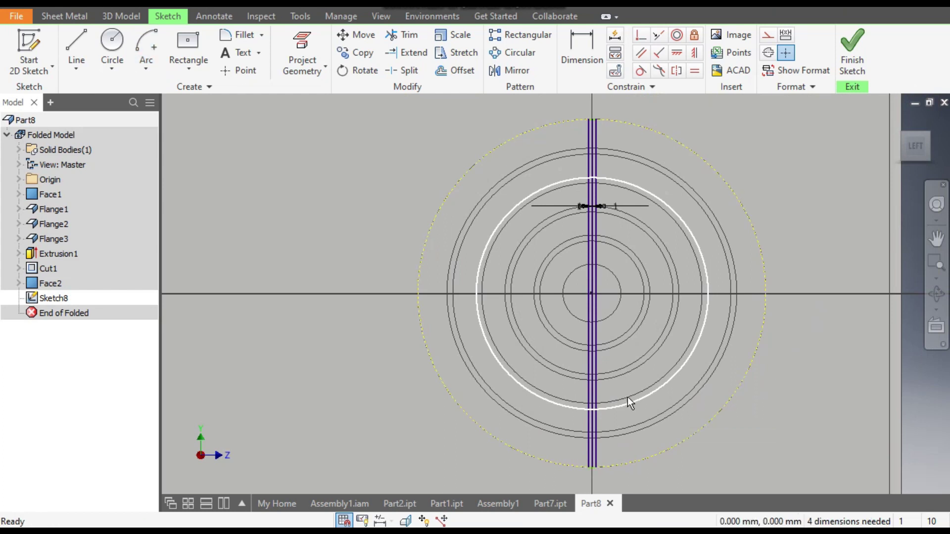
- Create a sheet metal face from the narrow vertical strip profile running across the grille opening, joined to the rings
{"action": "left_click", "coordinate": [66, 17]}
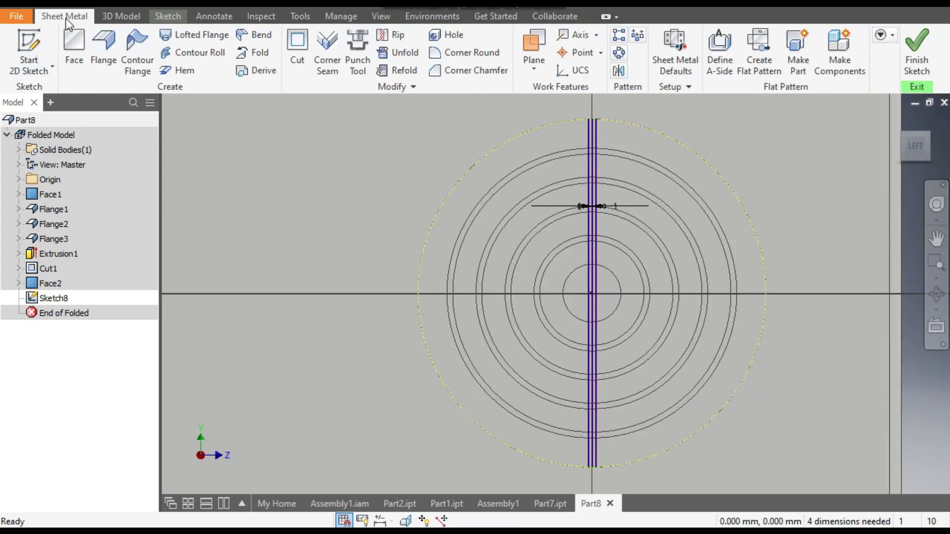
{"action": "left_click", "coordinate": [79, 52]}
{"action": "left_click", "coordinate": [897, 128]}
{"action": "scroll", "coordinate": [693, 261], "scroll_direction": "up", "scroll_amount": 6}
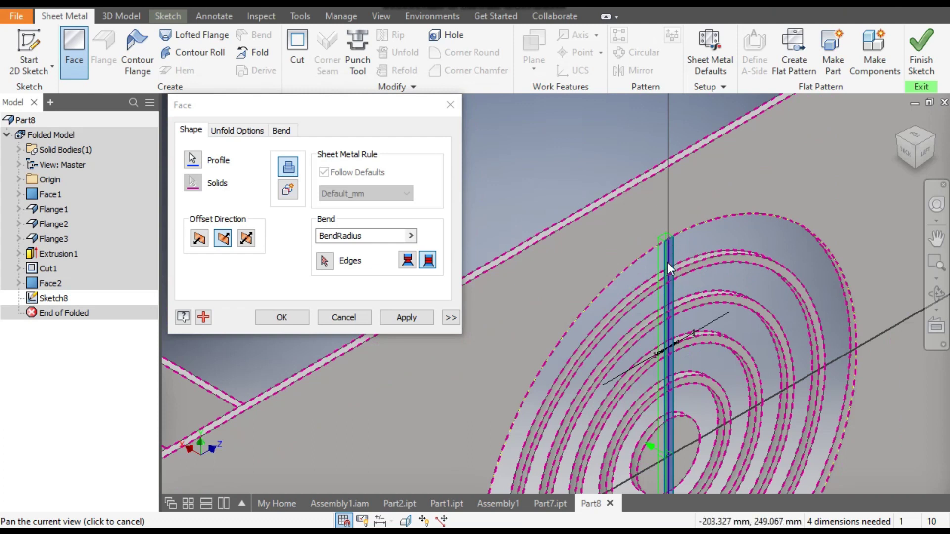
{"action": "scroll", "coordinate": [672, 247], "scroll_direction": "up", "scroll_amount": 3}
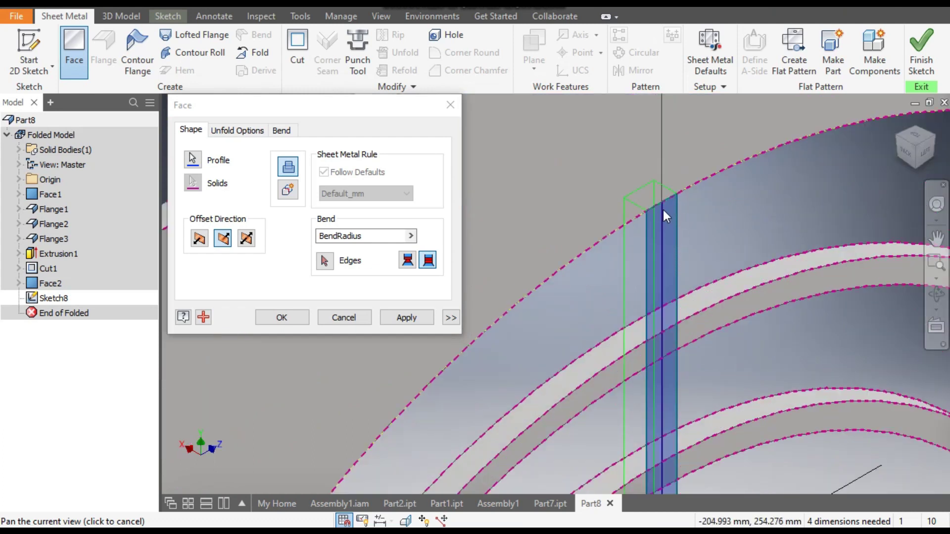
{"action": "scroll", "coordinate": [671, 204], "scroll_direction": "down", "scroll_amount": 3}
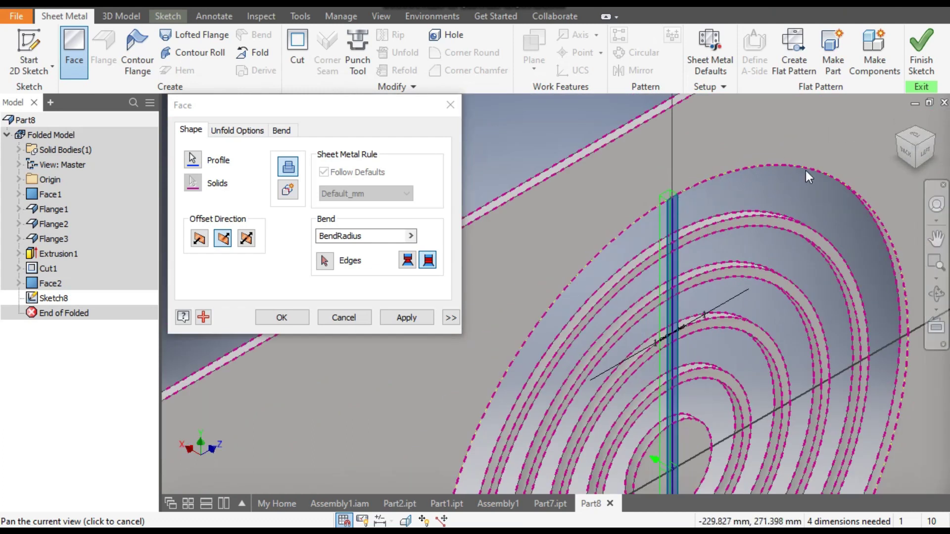
{"action": "left_click", "coordinate": [281, 318]}
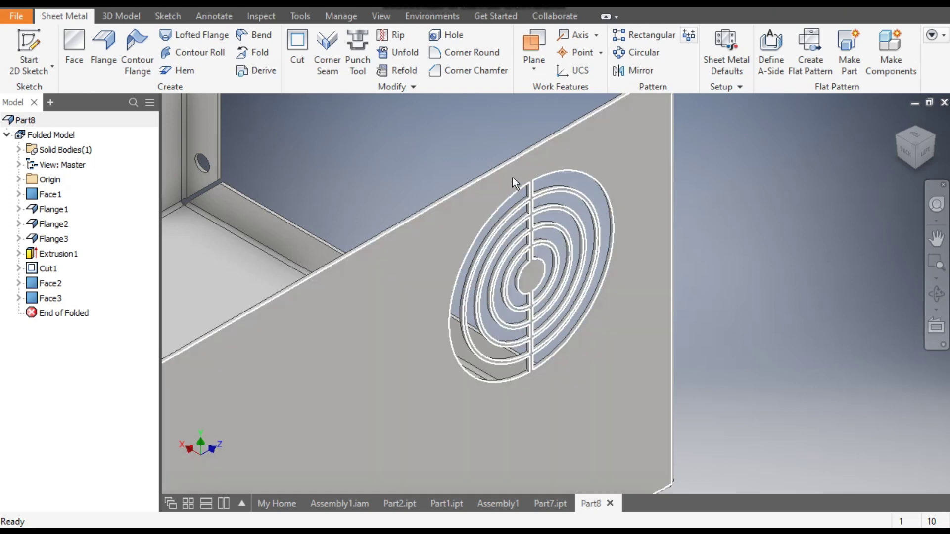
- Circular-pattern the vertical strip face about the grille's centre axis with 8 occurrences over 360 degrees
{"action": "left_click", "coordinate": [640, 52]}
{"action": "left_click", "coordinate": [47, 303]}
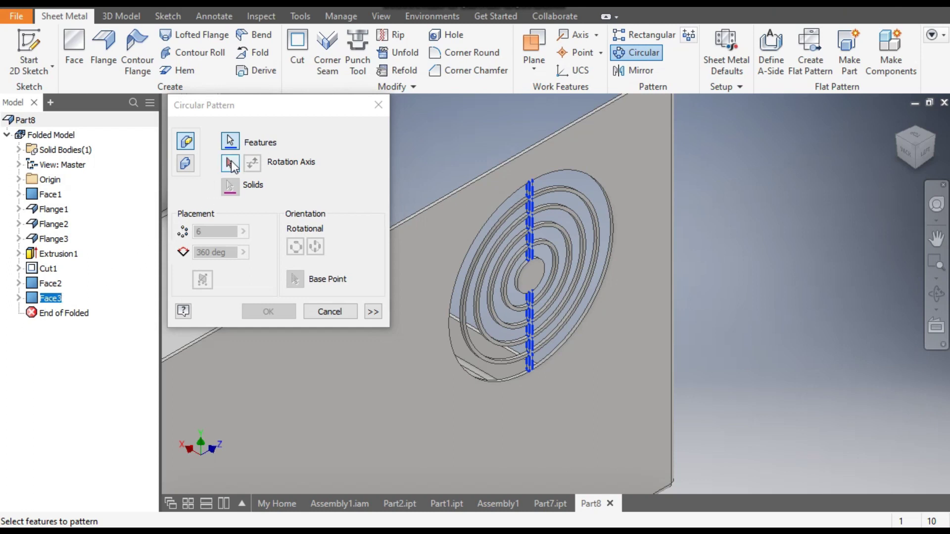
{"action": "left_click", "coordinate": [229, 166]}
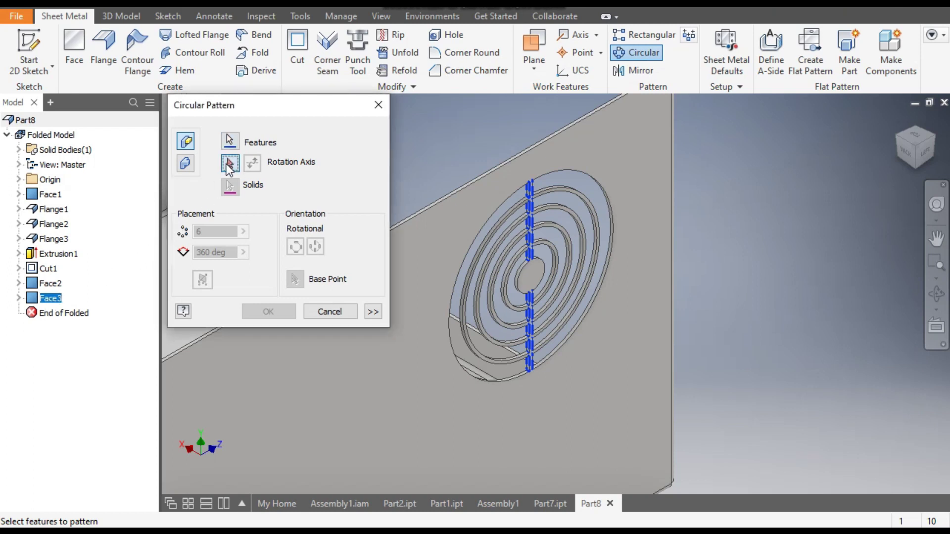
{"action": "left_click", "coordinate": [594, 178]}
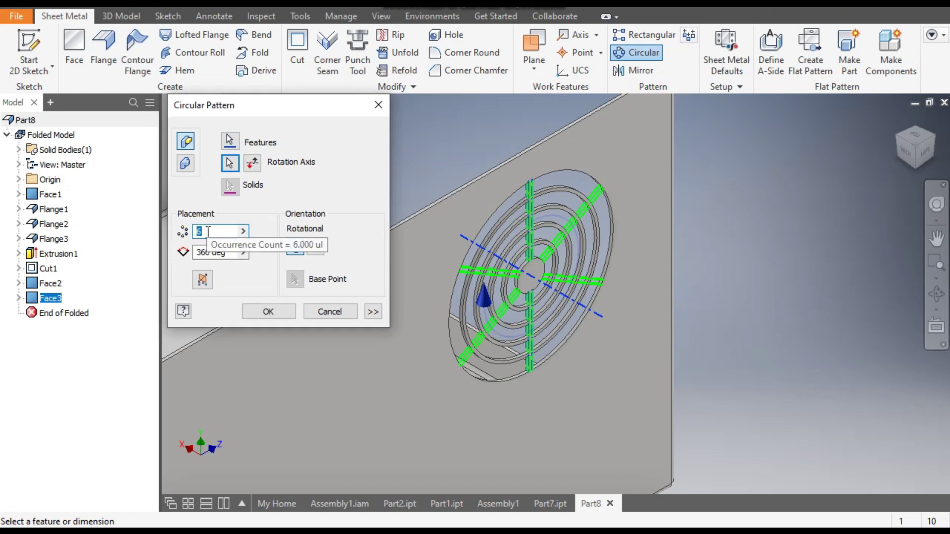
{"action": "type", "text": "8"}
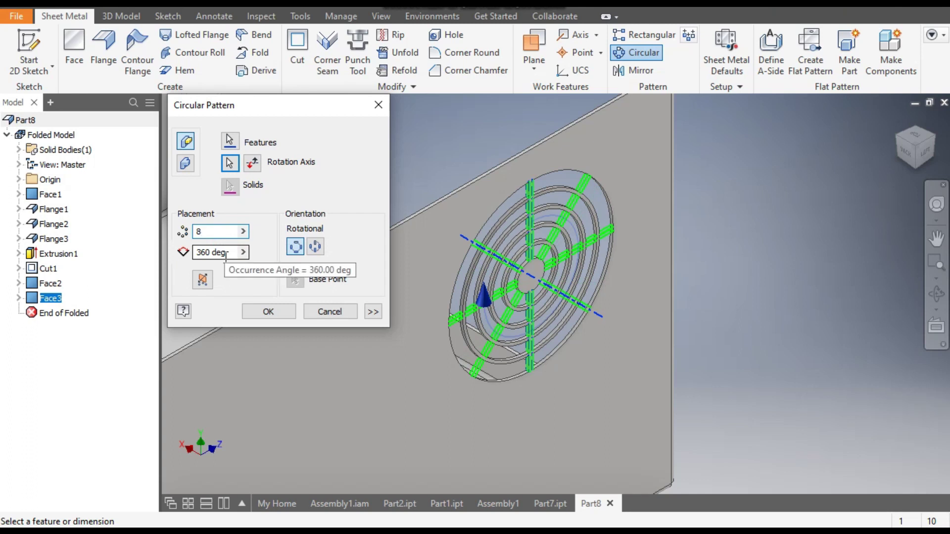
{"action": "left_click", "coordinate": [267, 311]}
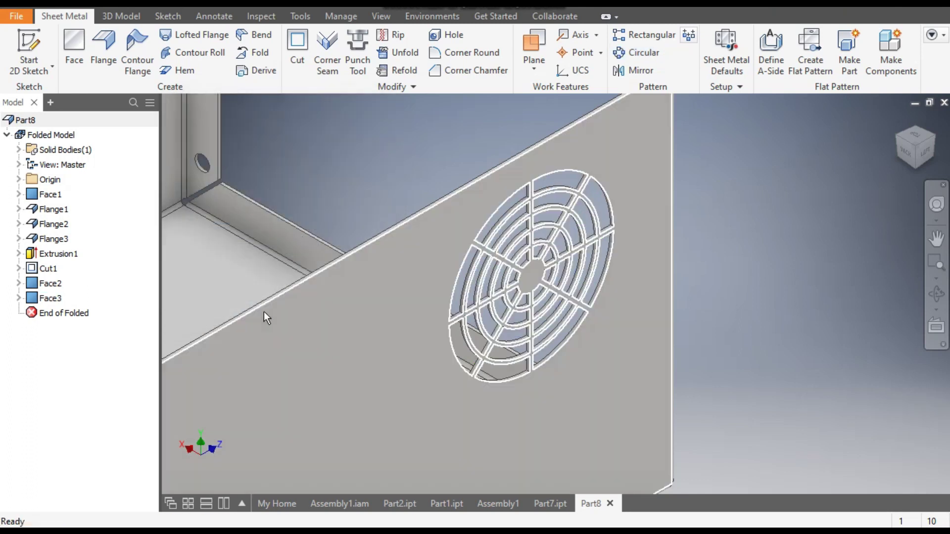
- Examine the patterned grille face-on and on the whole part, and compare it with the reference enclosure in Part2.ipt
{"action": "left_click", "coordinate": [919, 162]}
{"action": "scroll", "coordinate": [605, 257], "scroll_direction": "up", "scroll_amount": 3}
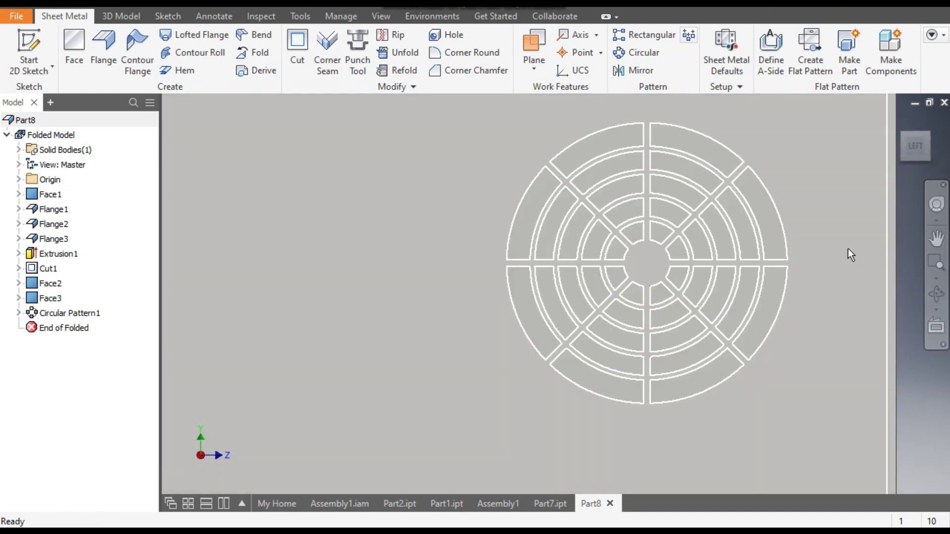
{"action": "left_click", "coordinate": [936, 239]}
{"action": "left_click_drag", "start_coordinate": [722, 278], "coordinate": [779, 260]}
{"action": "key", "text": "Escape"}
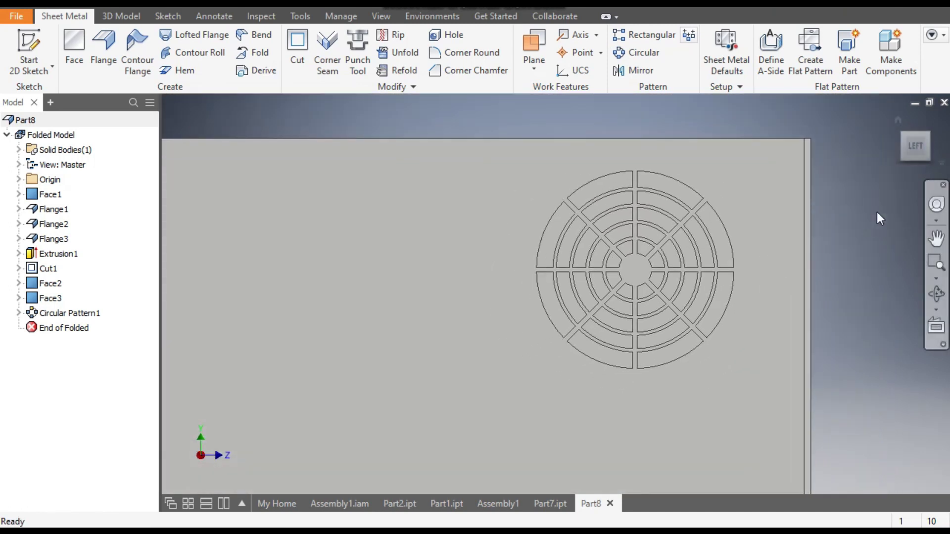
{"action": "left_click", "coordinate": [898, 119]}
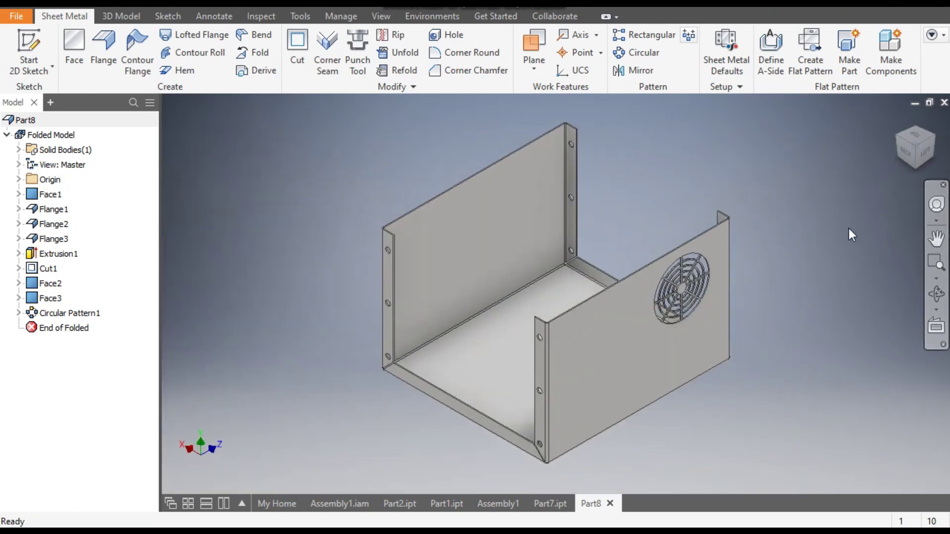
{"action": "left_click", "coordinate": [403, 507]}
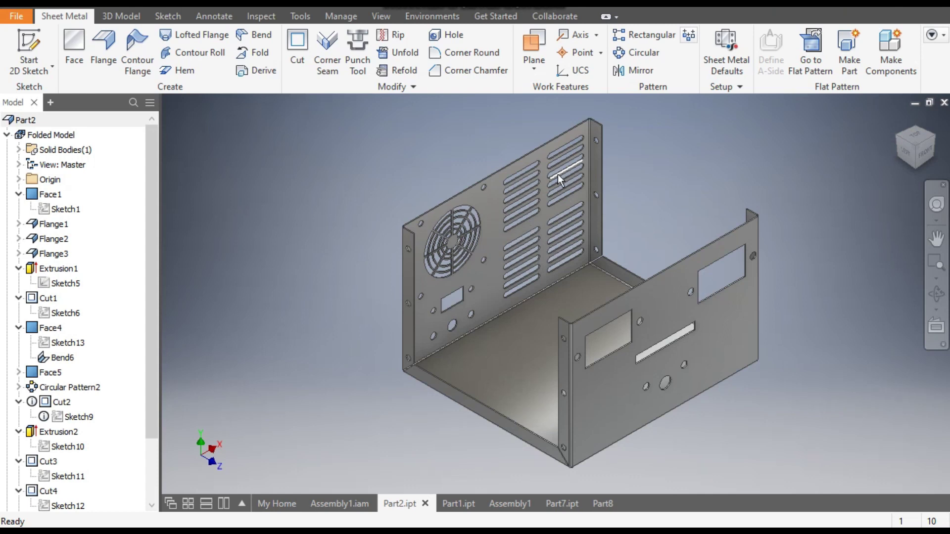
{"action": "left_click", "coordinate": [601, 504]}
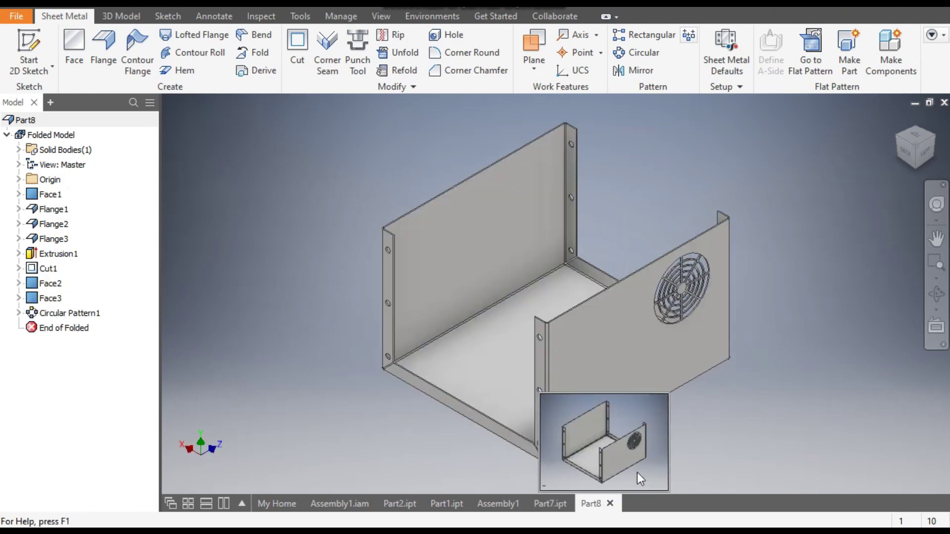
- Start a sketch on the grille's side wall and draw a horizontal centre-to-centre slot, 45 mm between centres and about 16 mm wide, in the upper corner opposite the grille
{"action": "left_click", "coordinate": [614, 347]}
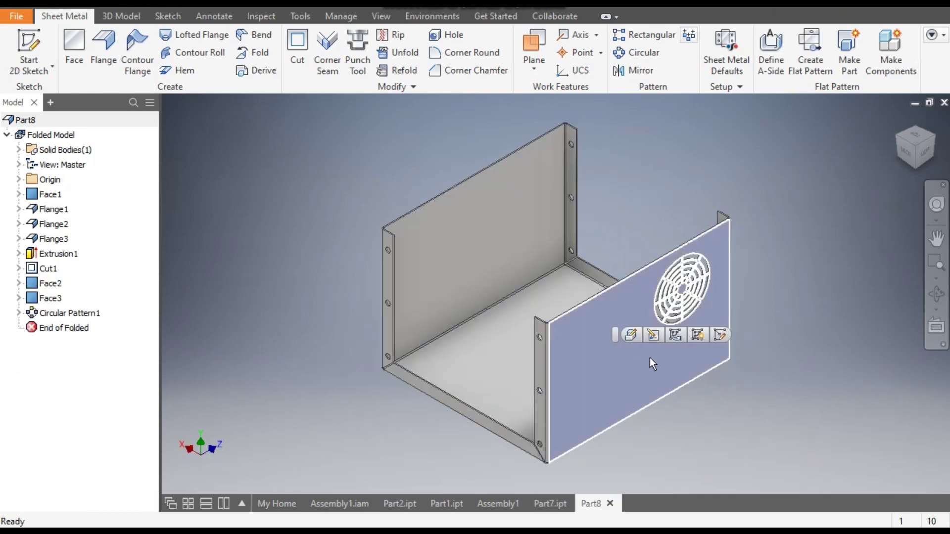
{"action": "left_click", "coordinate": [722, 337]}
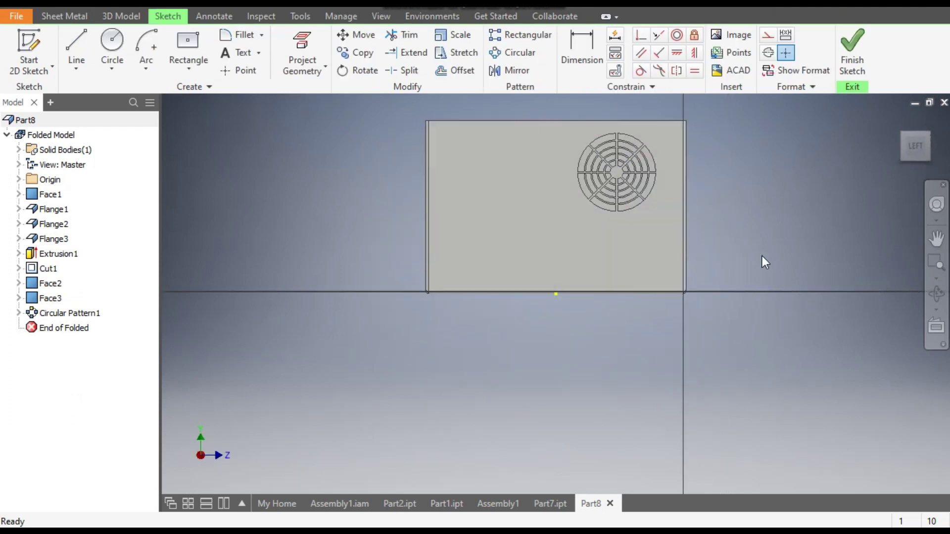
{"action": "middle_click_drag", "start_coordinate": [741, 242], "coordinate": [752, 318]}
{"action": "scroll", "coordinate": [765, 333], "scroll_direction": "up", "scroll_amount": 4}
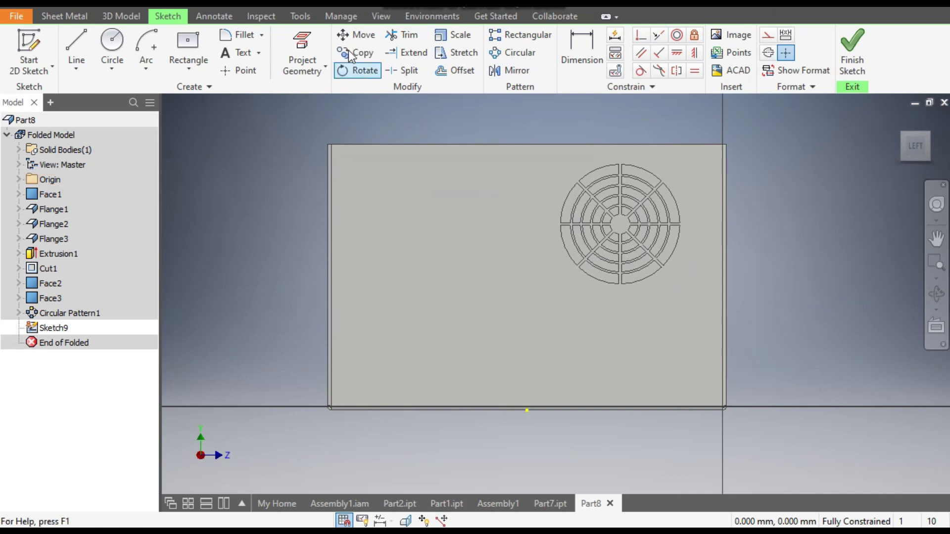
{"action": "left_click", "coordinate": [181, 69]}
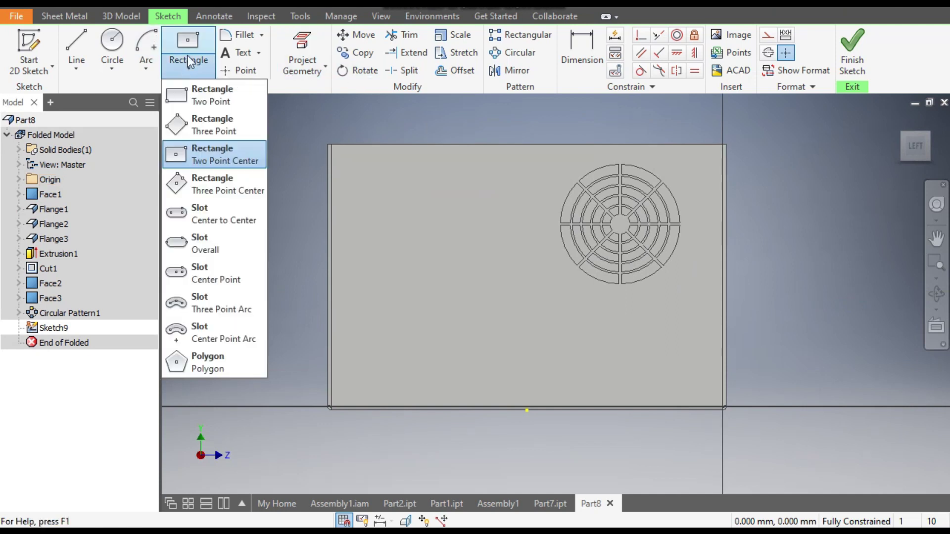
{"action": "left_click", "coordinate": [218, 212]}
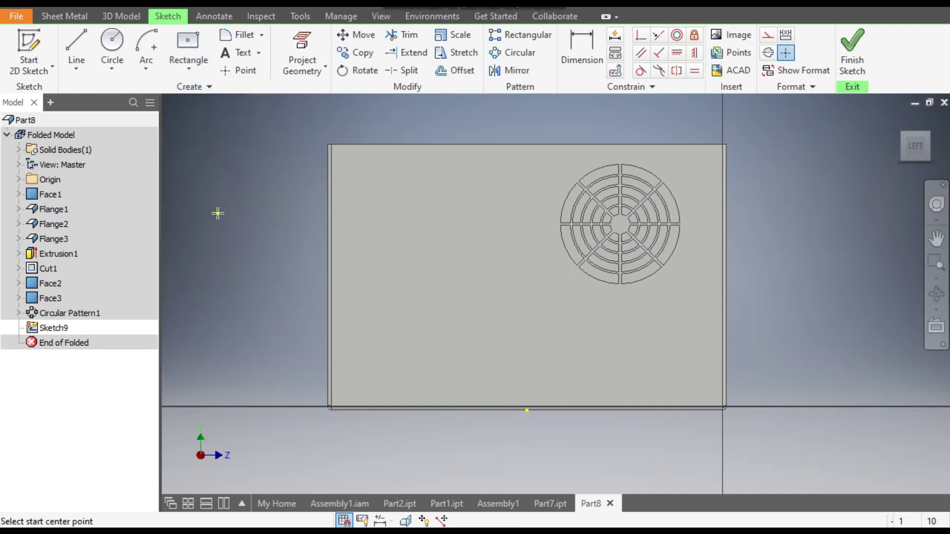
{"action": "scroll", "coordinate": [362, 174], "scroll_direction": "up", "scroll_amount": 3}
{"action": "left_click", "coordinate": [332, 210]}
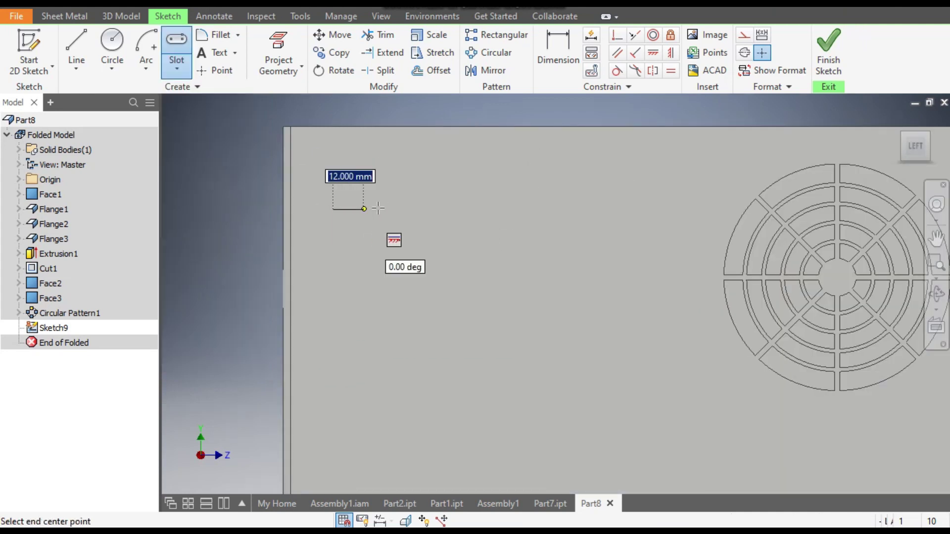
{"action": "type", "text": "45"}
{"action": "key", "text": "Return"}
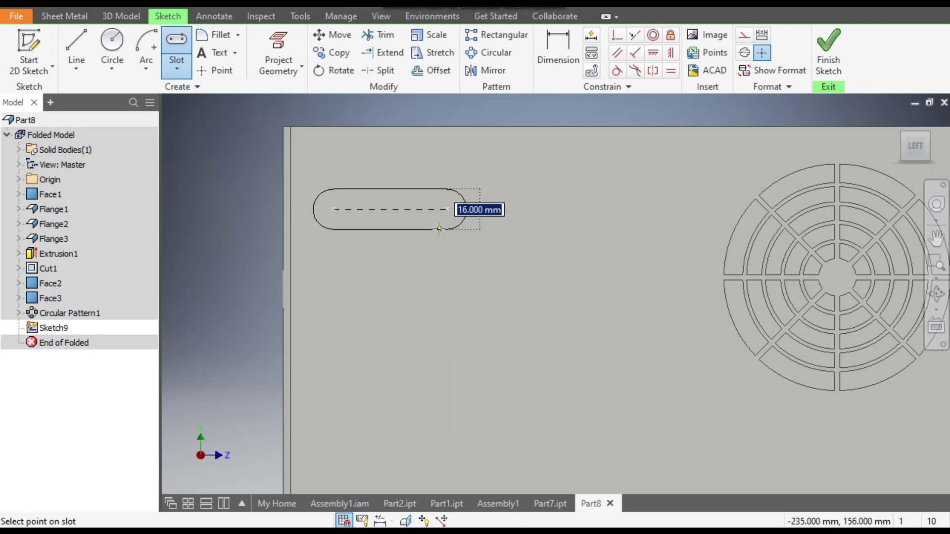
{"action": "left_click", "coordinate": [445, 227]}
- Dimension the slot to 50 mm between its arc centres and 8 mm wide
{"action": "left_click", "coordinate": [562, 57]}
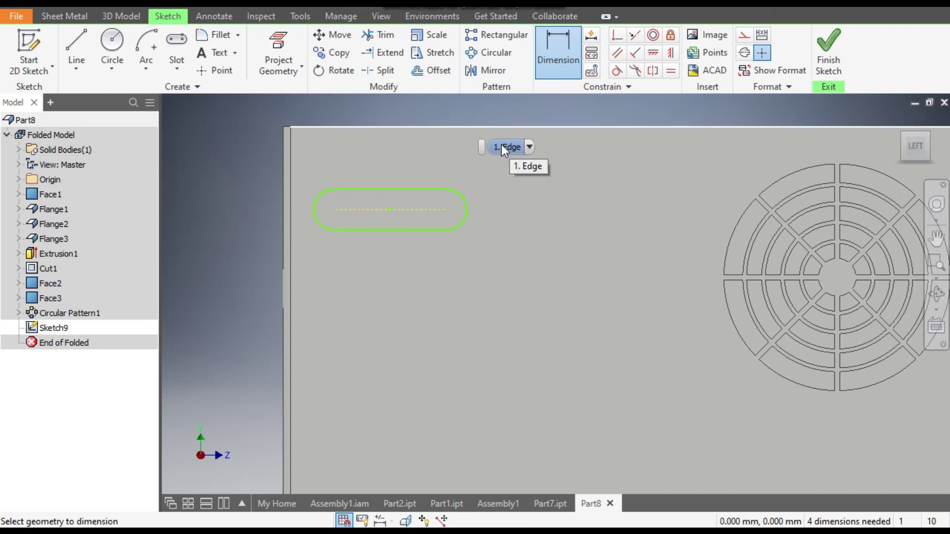
{"action": "left_click", "coordinate": [423, 210]}
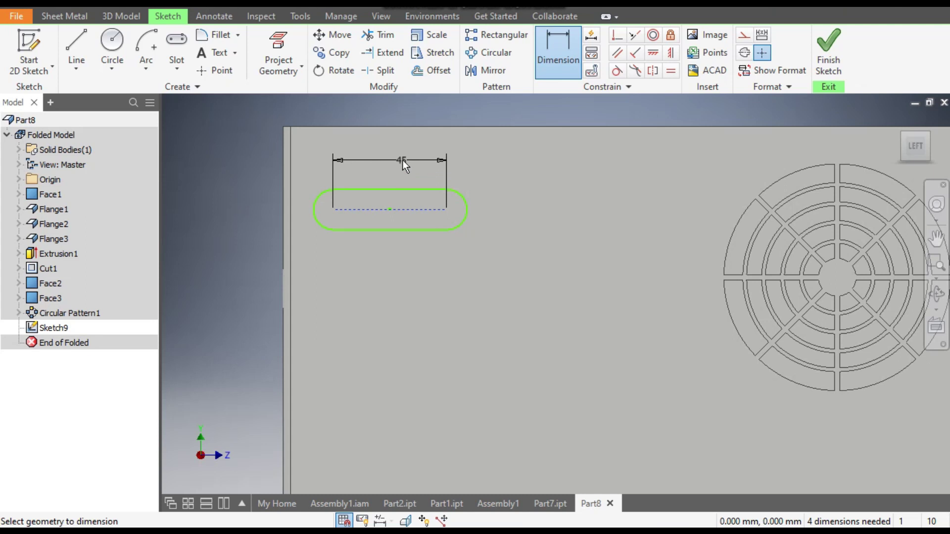
{"action": "left_click", "coordinate": [403, 160]}
{"action": "type", "text": "50"}
{"action": "key", "text": "Return"}
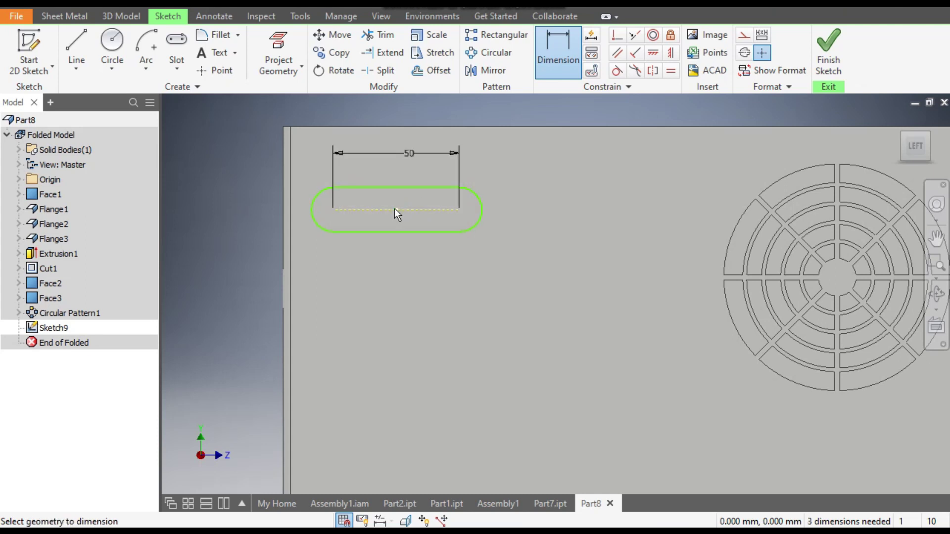
{"action": "left_click", "coordinate": [402, 186]}
{"action": "left_click", "coordinate": [399, 231]}
{"action": "left_click", "coordinate": [514, 213]}
{"action": "type", "text": "8"}
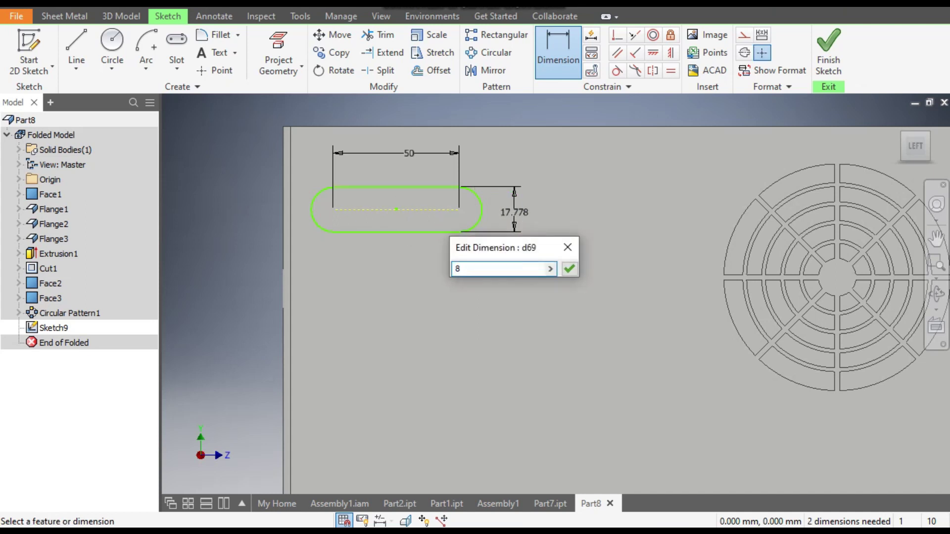
{"action": "key", "text": "Return"}
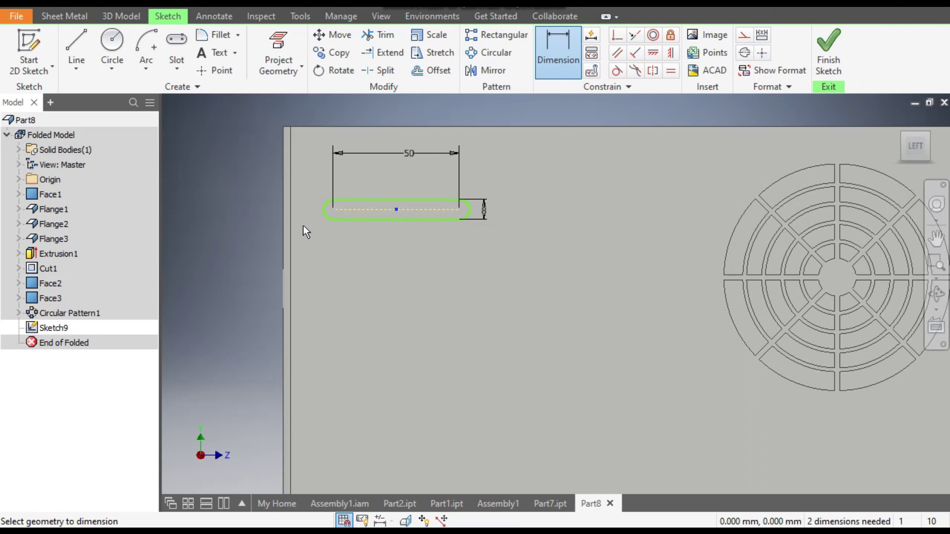
- Position the slot's midpoint 40 mm from the wall's nearest vertical edge and 20 mm below its upper edge
{"action": "left_click", "coordinate": [282, 219]}
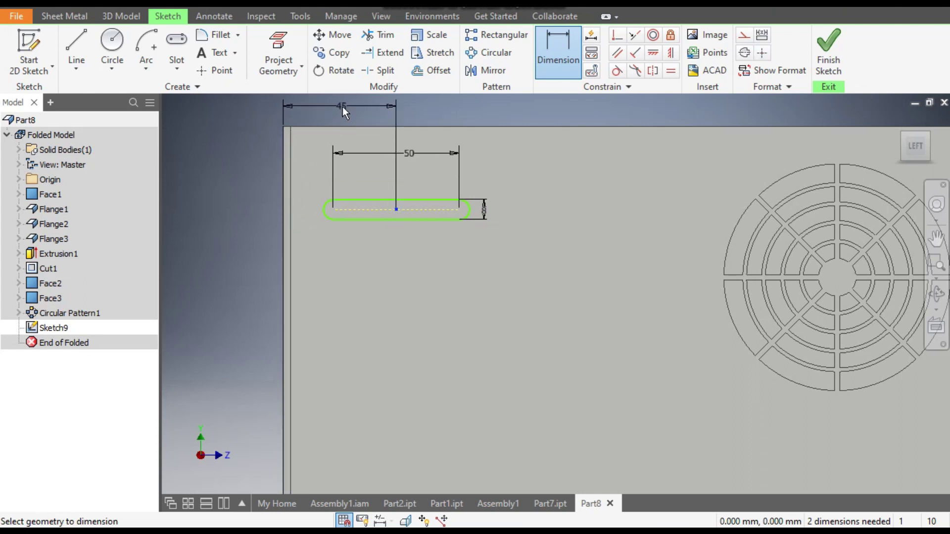
{"action": "left_click", "coordinate": [343, 106]}
{"action": "type", "text": "40"}
{"action": "key", "text": "Return"}
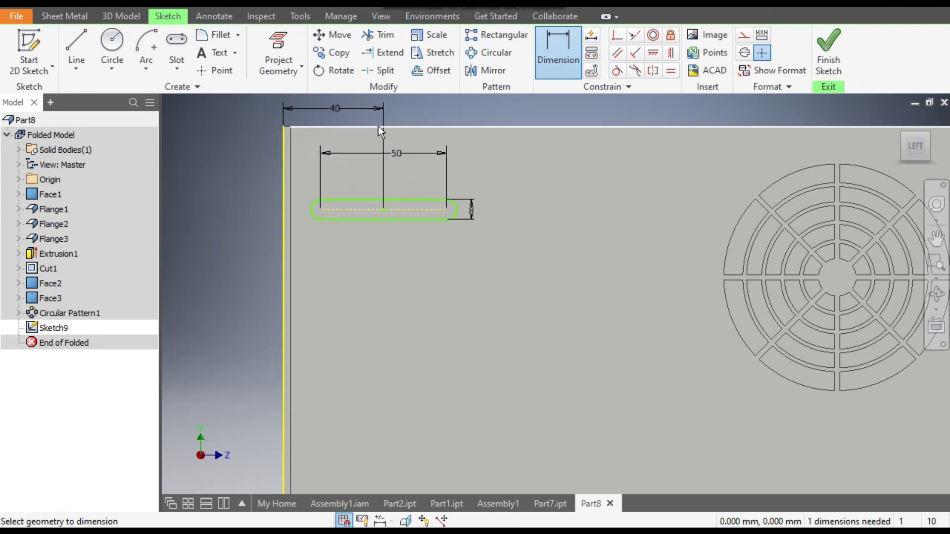
{"action": "left_click", "coordinate": [380, 210]}
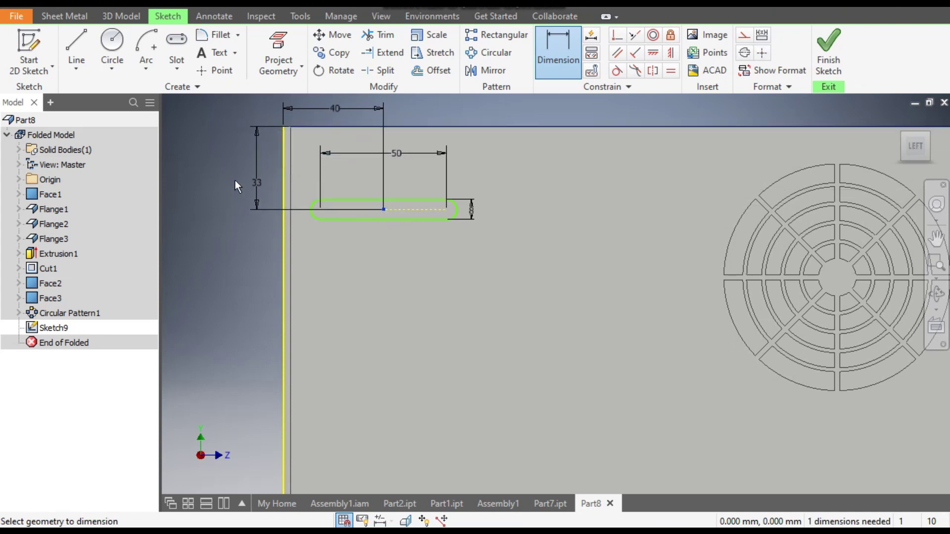
{"action": "left_click", "coordinate": [236, 180]}
{"action": "type", "text": "20"}
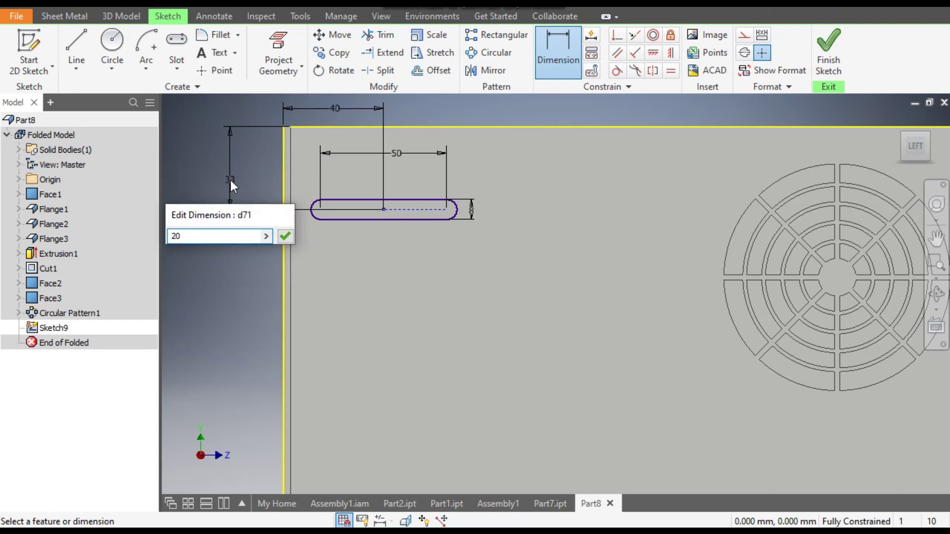
{"action": "key", "text": "Return"}
{"action": "mouse_move", "coordinate": [234, 180]}
{"action": "middle_mouse_down"}
{"action": "mouse_move", "coordinate": [412, 214]}
{"action": "mouse_move", "coordinate": [416, 258]}
{"action": "middle_mouse_up"}
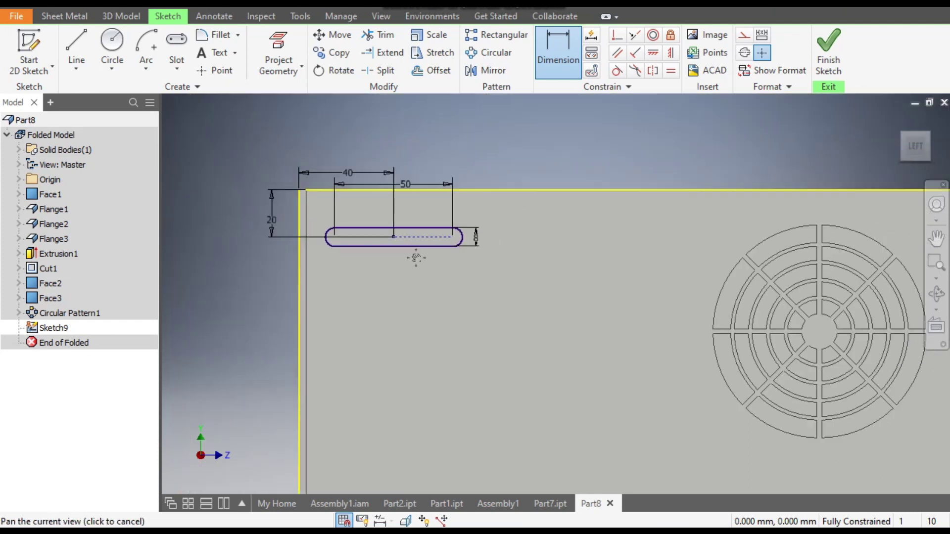
{"action": "middle_click_drag", "start_coordinate": [473, 264], "coordinate": [467, 245]}
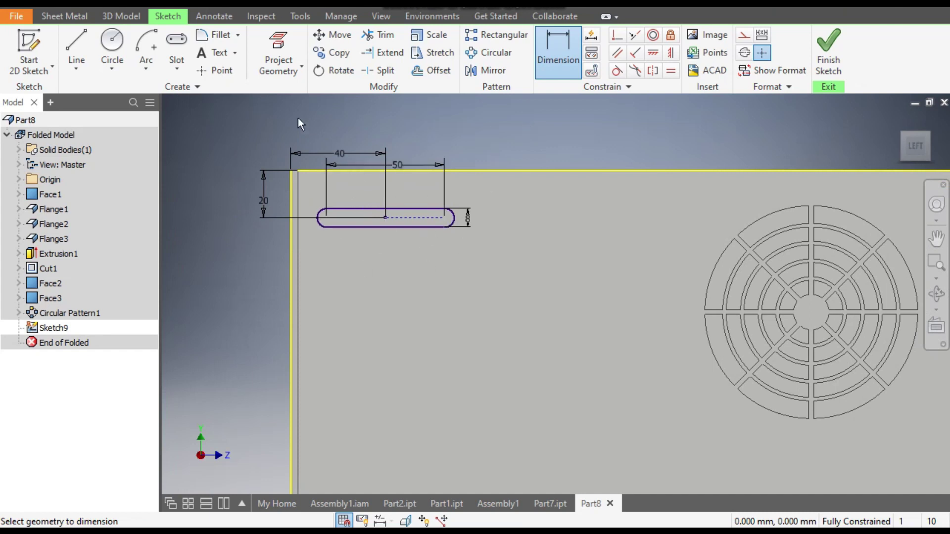
- Create a rectangular pattern of the slot running down parallel to the plate's left edge, with 6 instances spaced 13 mm apart
{"action": "left_click", "coordinate": [501, 36]}
{"action": "left_click_drag", "start_coordinate": [491, 198], "coordinate": [313, 245]}
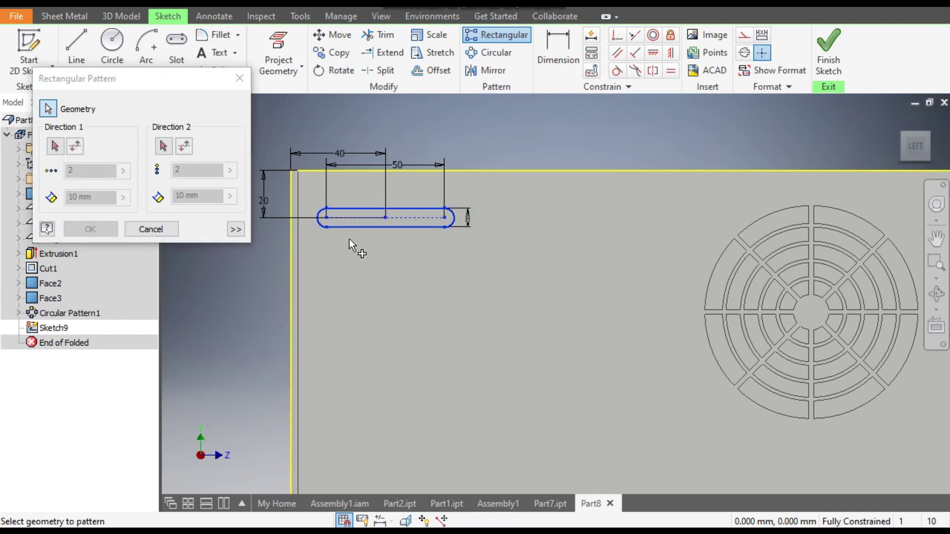
{"action": "left_click", "coordinate": [56, 147]}
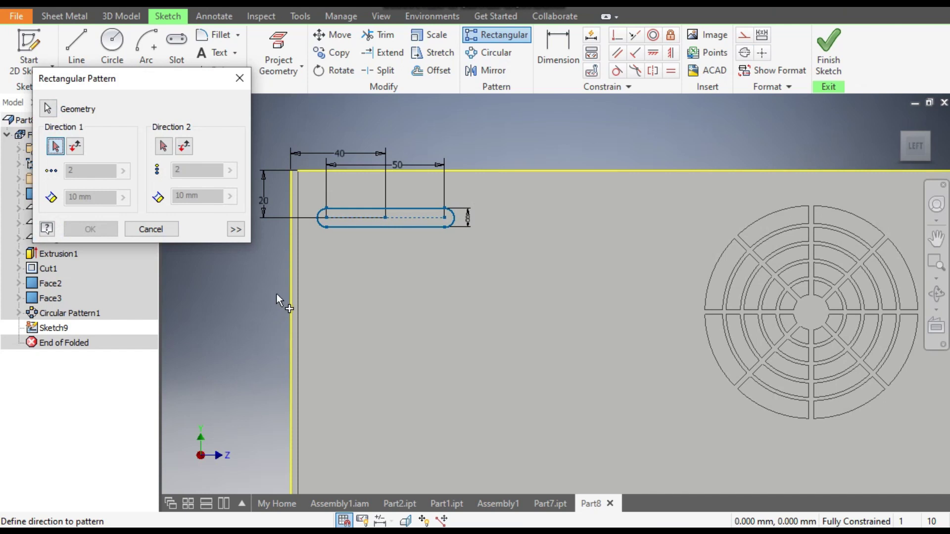
{"action": "left_click", "coordinate": [290, 270]}
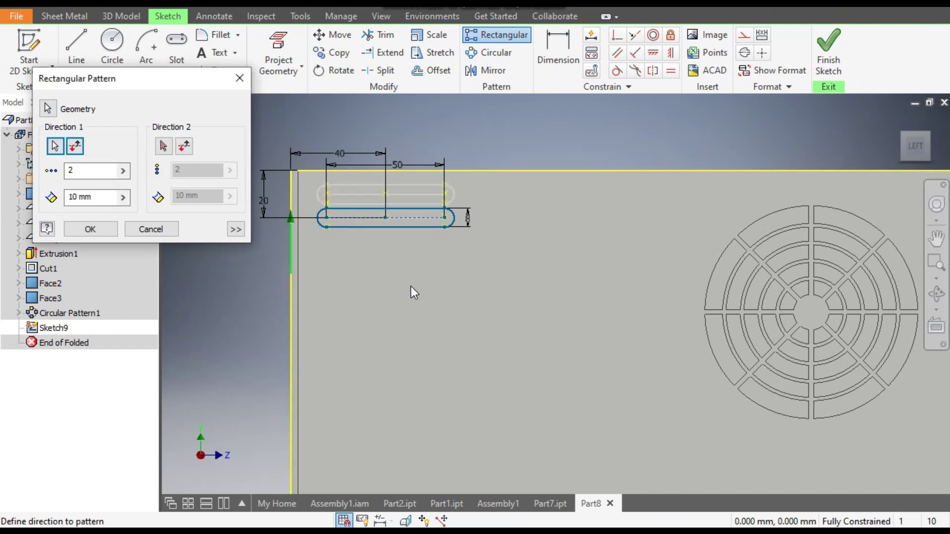
{"action": "left_click", "coordinate": [75, 146]}
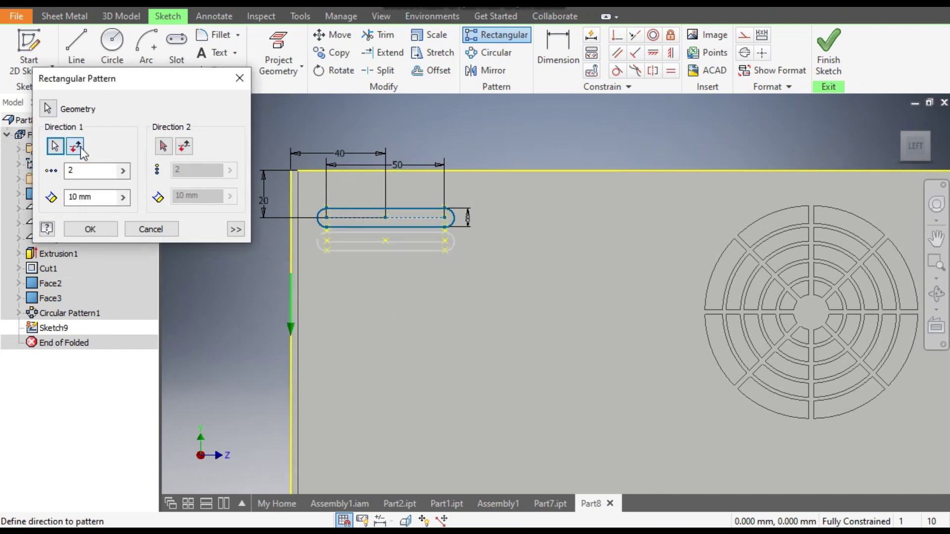
{"action": "left_click", "coordinate": [83, 170]}
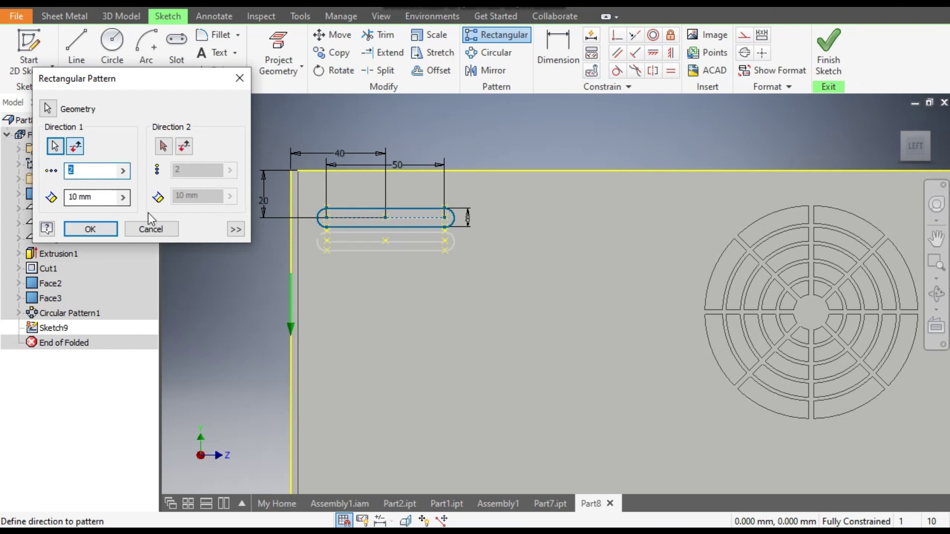
{"action": "type", "text": "6"}
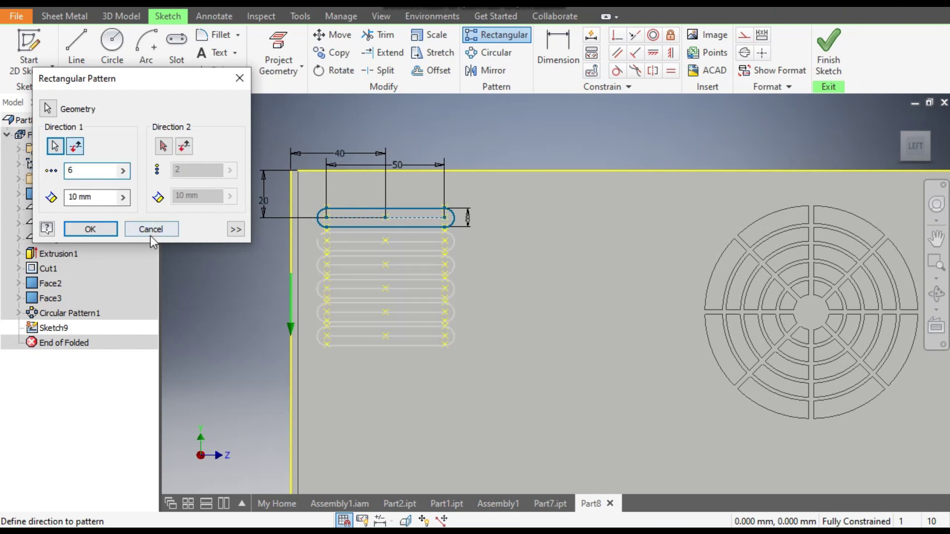
{"action": "left_click", "coordinate": [68, 198]}
{"action": "type", "text": "13"}
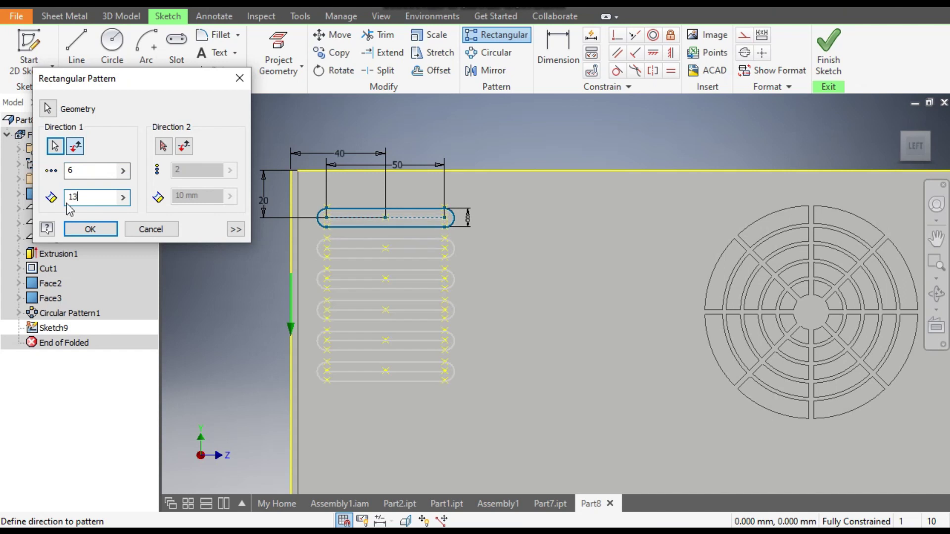
{"action": "scroll", "coordinate": [313, 234], "scroll_direction": "up", "scroll_amount": 2}
{"action": "left_click", "coordinate": [106, 233]}
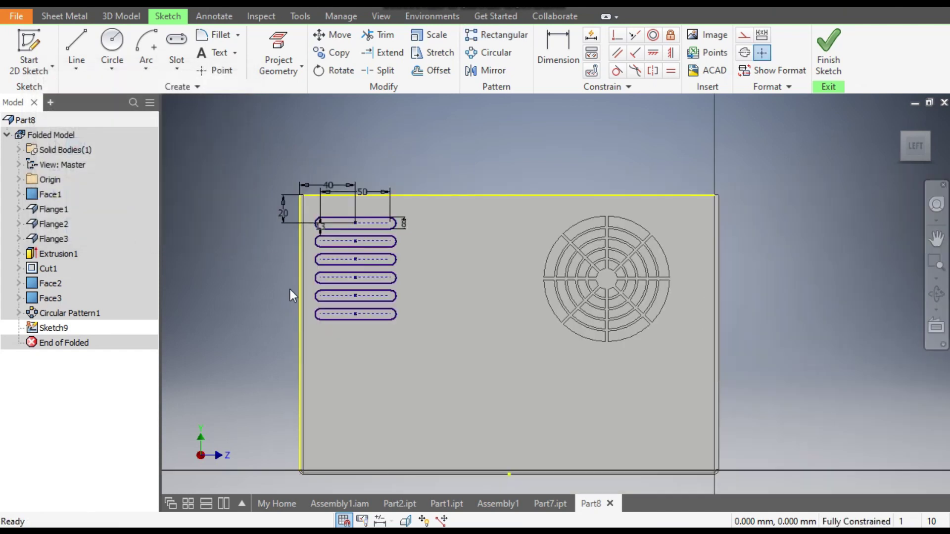
- Draw a vertical line down the middle of the plate, from the midpoint of the top edge to the bottom edge's midpoint
{"action": "scroll", "coordinate": [324, 322], "scroll_direction": "down", "scroll_amount": 3}
{"action": "scroll", "coordinate": [422, 235], "scroll_direction": "up", "scroll_amount": 2}
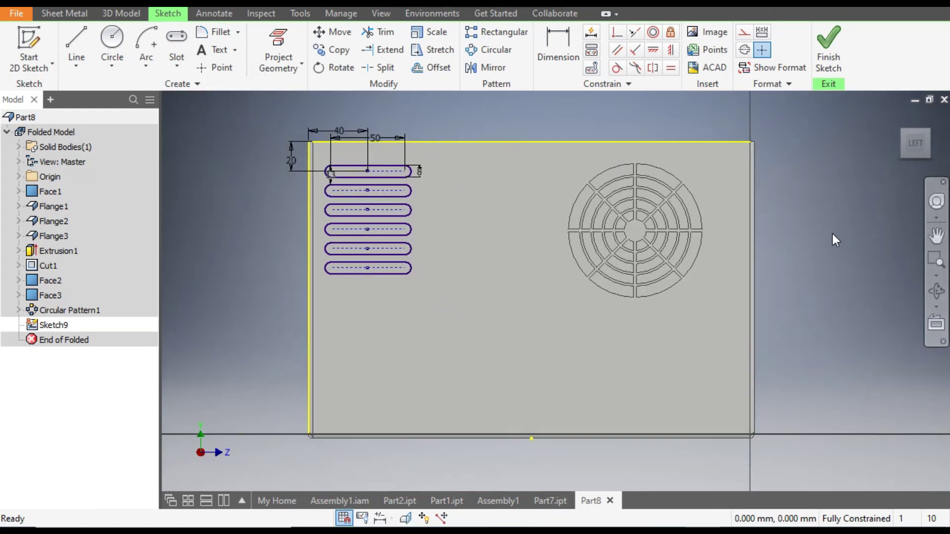
{"action": "left_click", "coordinate": [74, 34]}
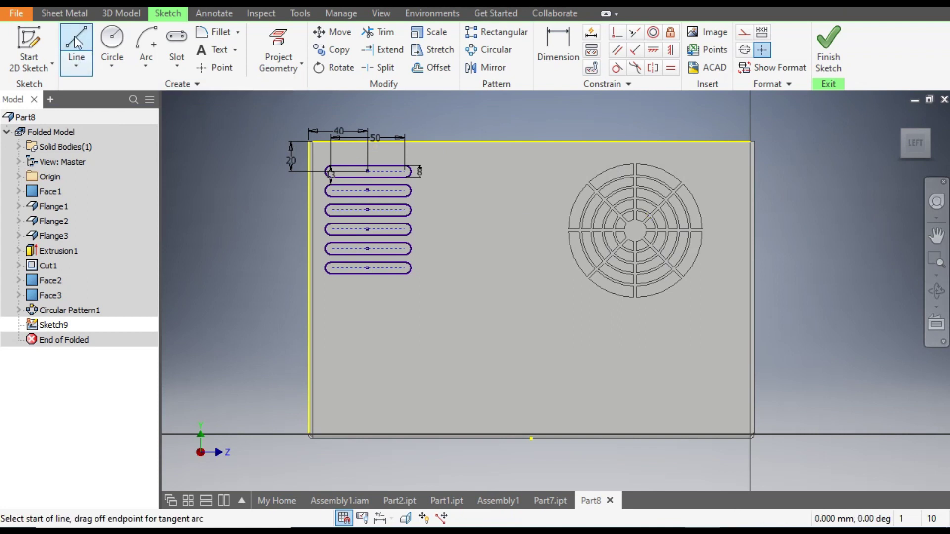
{"action": "left_click", "coordinate": [532, 141]}
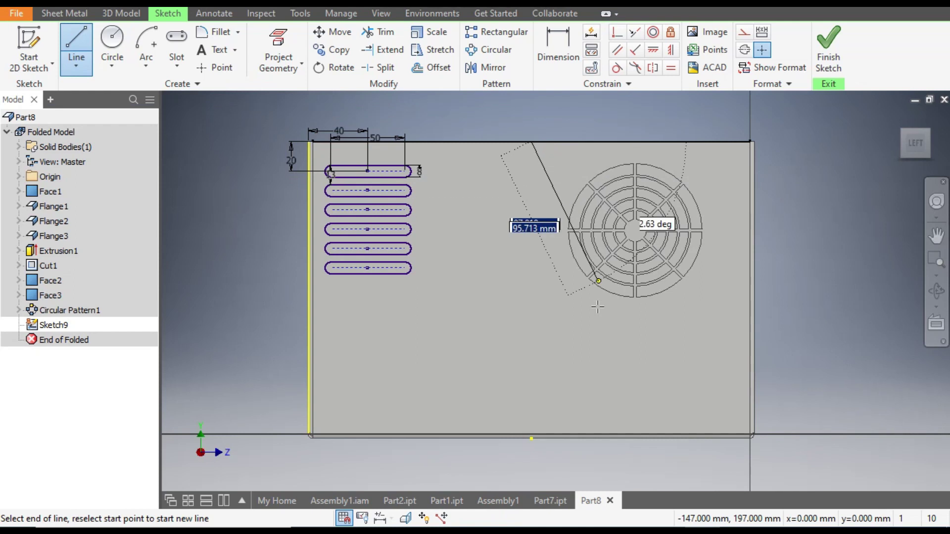
{"action": "left_click", "coordinate": [532, 439]}
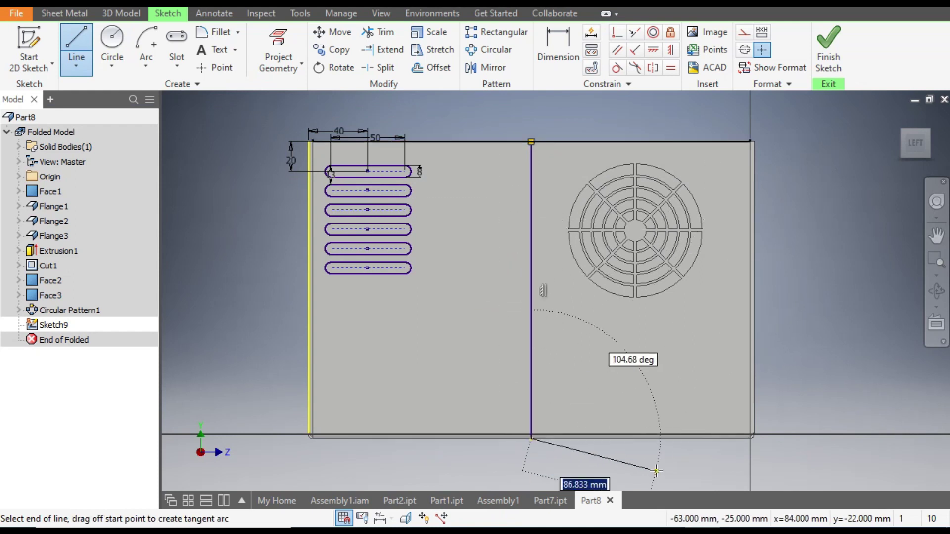
{"action": "key", "text": "Escape"}
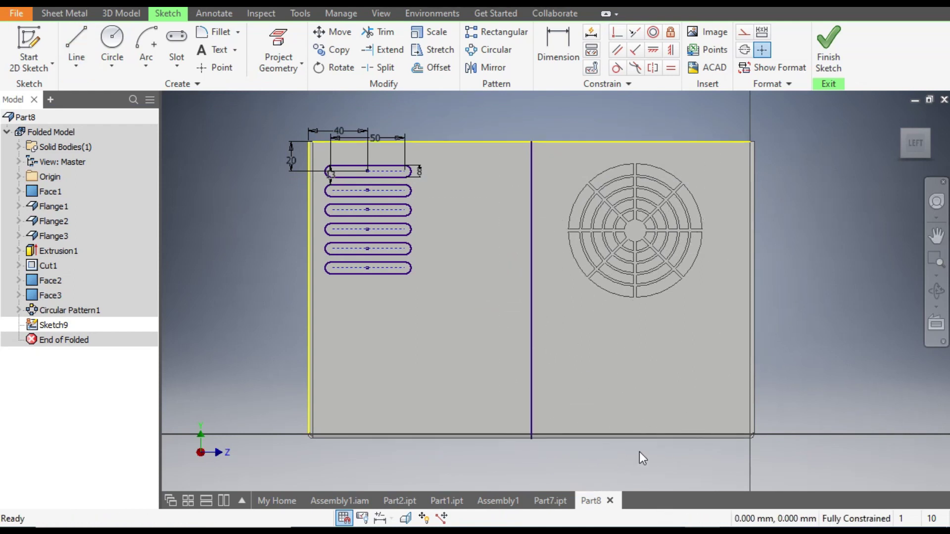
- Draw a horizontal line from the midpoint of the vertical centre line to the plate's left edge
{"action": "left_click", "coordinate": [83, 37]}
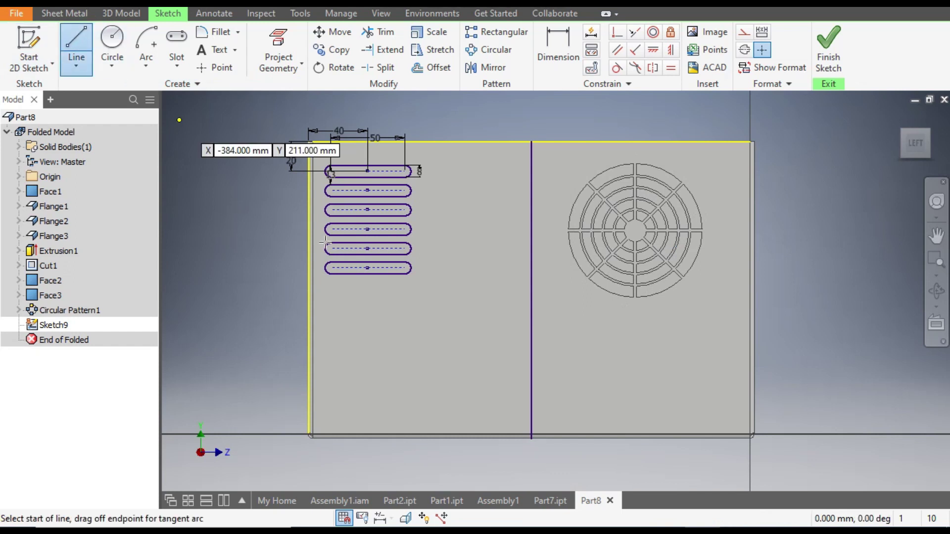
{"action": "left_click", "coordinate": [531, 291]}
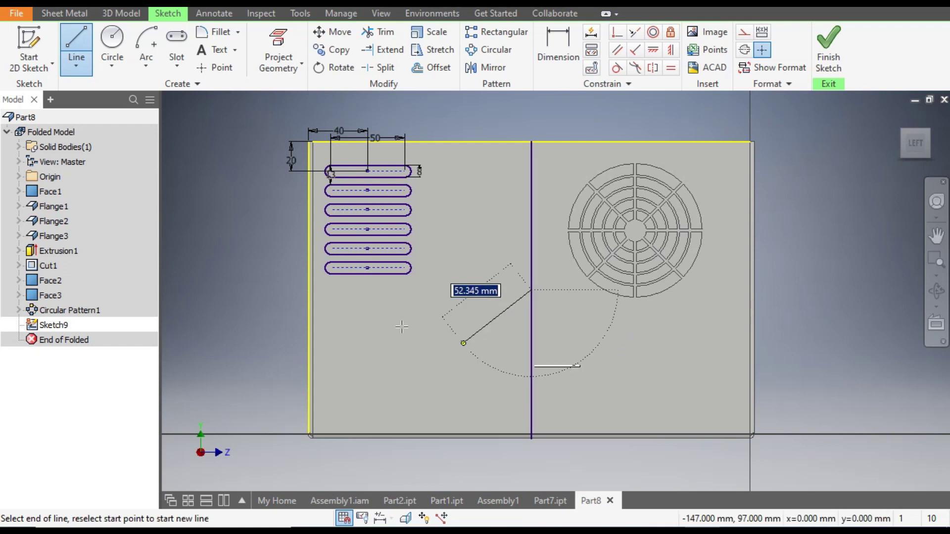
{"action": "double_click", "coordinate": [311, 290]}
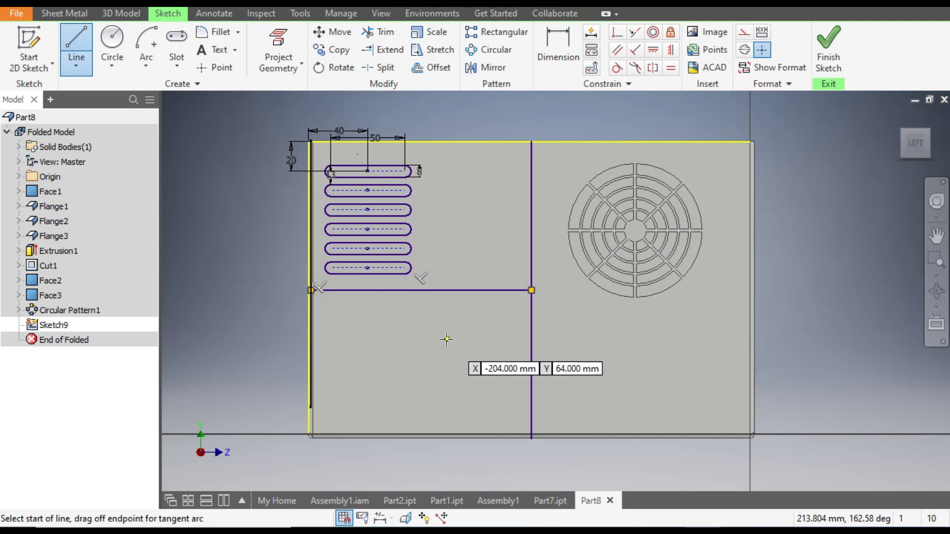
{"action": "key", "text": "Escape"}
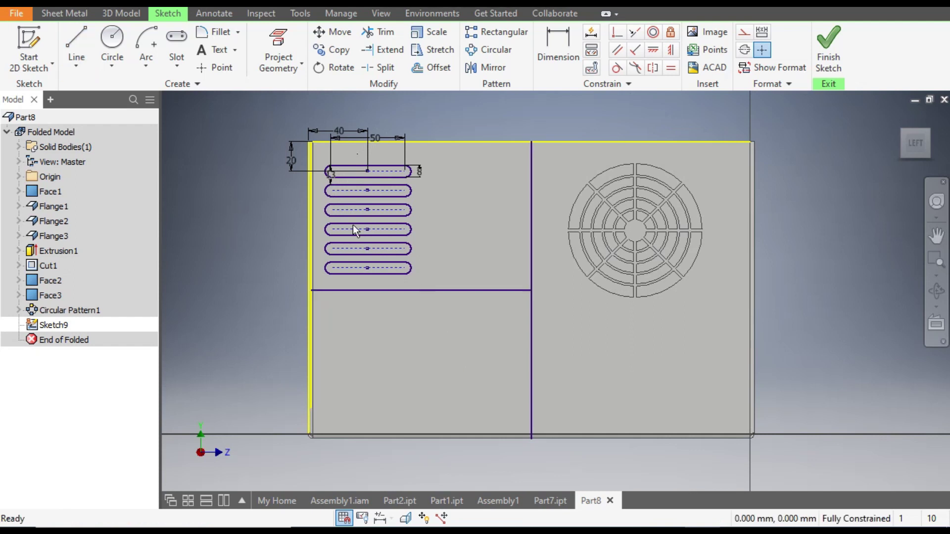
- Draw a vertical line from the midpoint of the horizontal line up to the plate's top edge
{"action": "left_click", "coordinate": [74, 42]}
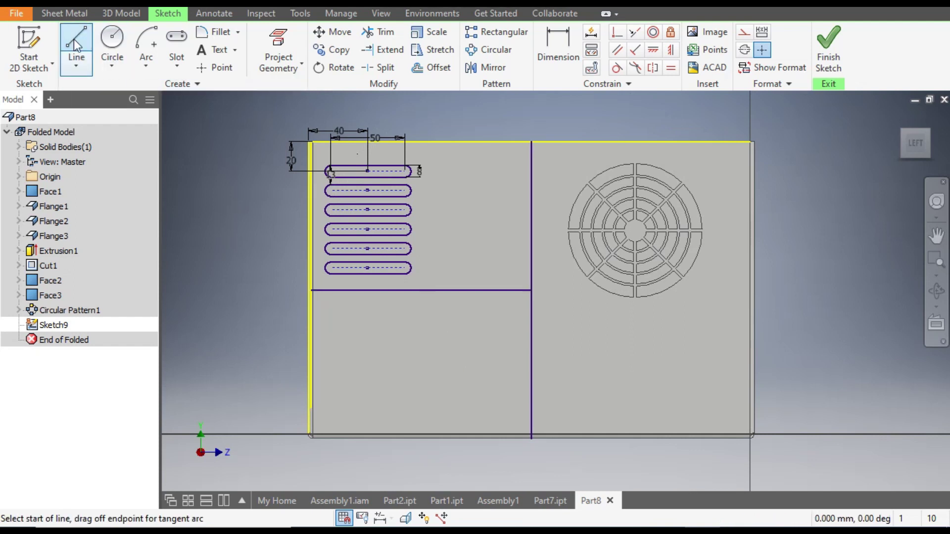
{"action": "left_click", "coordinate": [422, 290]}
{"action": "double_click", "coordinate": [421, 142]}
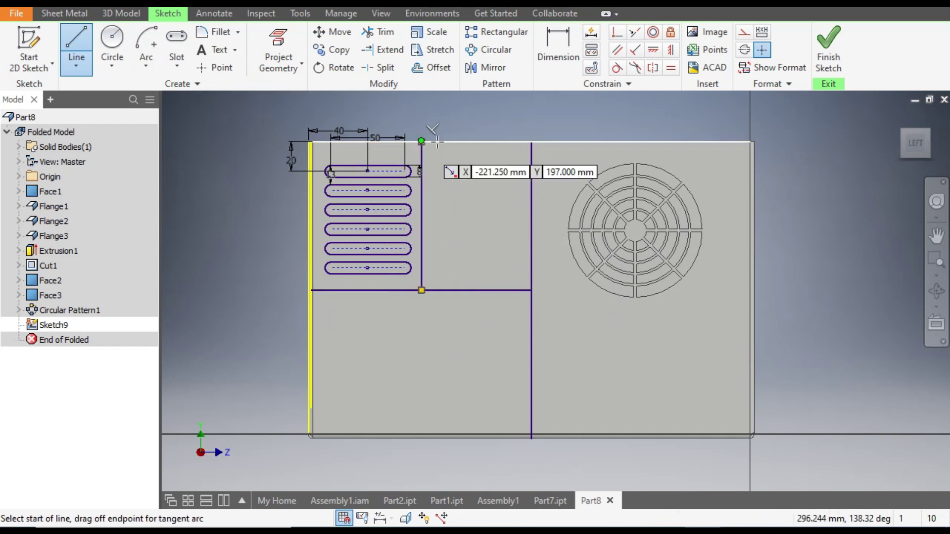
{"action": "key", "text": "Escape"}
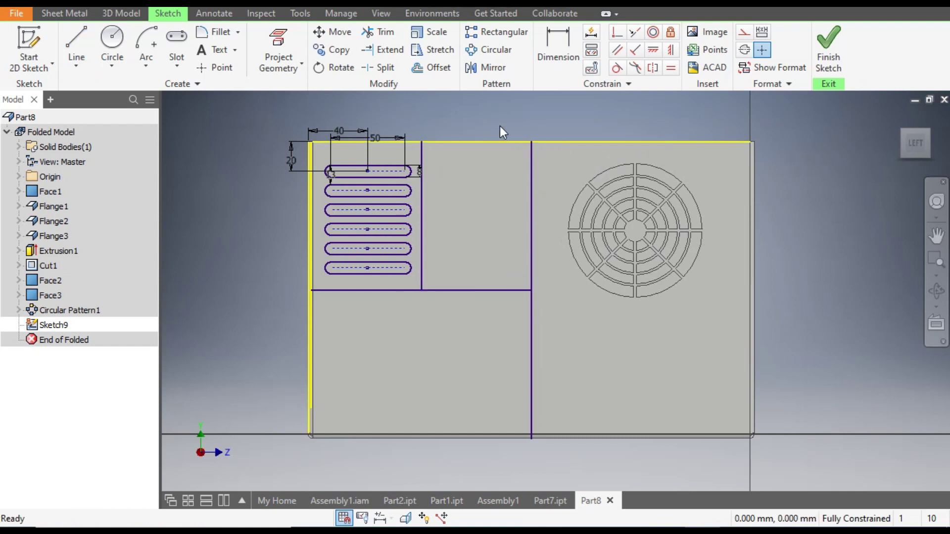
- Convert the two vertical lines and the horizontal line into construction lines
{"action": "left_click", "coordinate": [532, 195]}
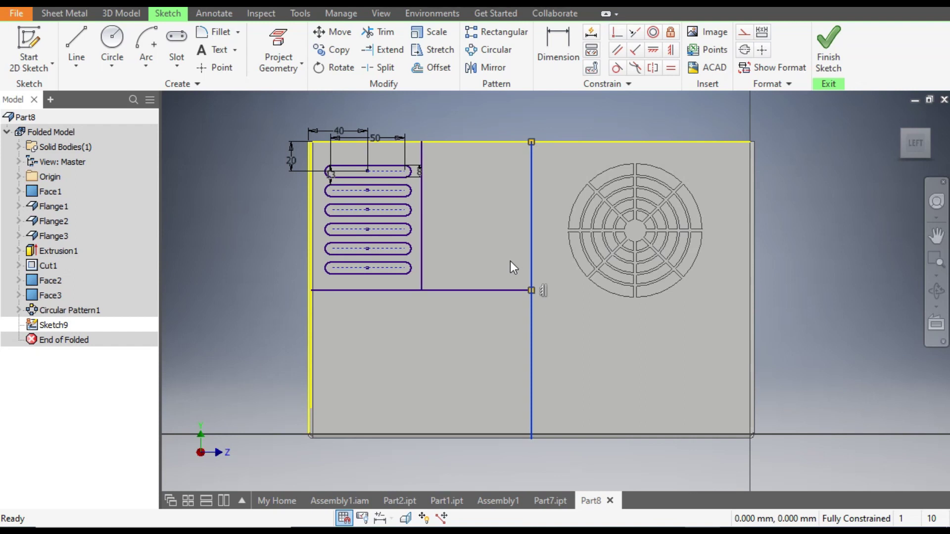
{"action": "left_click", "coordinate": [486, 290], "text": "ctrl"}
{"action": "left_click", "coordinate": [421, 255], "text": "ctrl"}
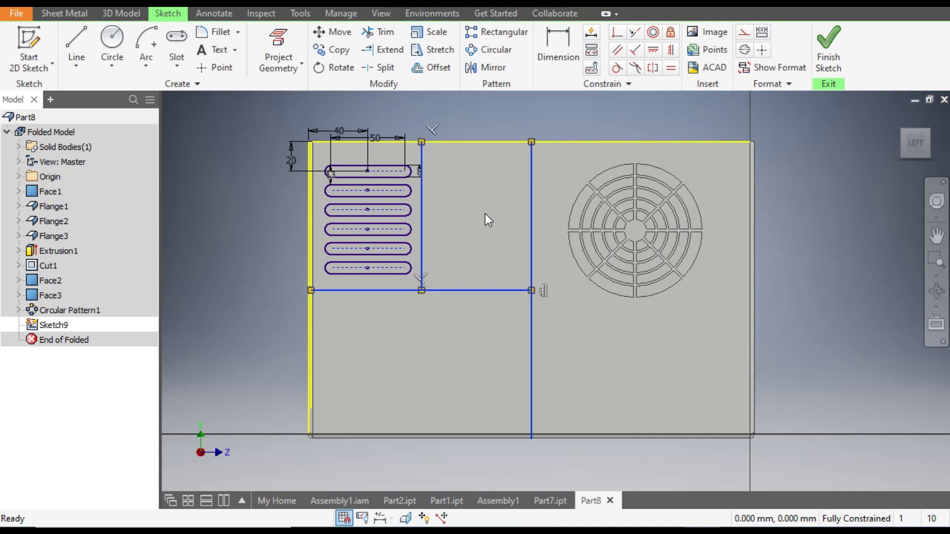
{"action": "left_click", "coordinate": [743, 35]}
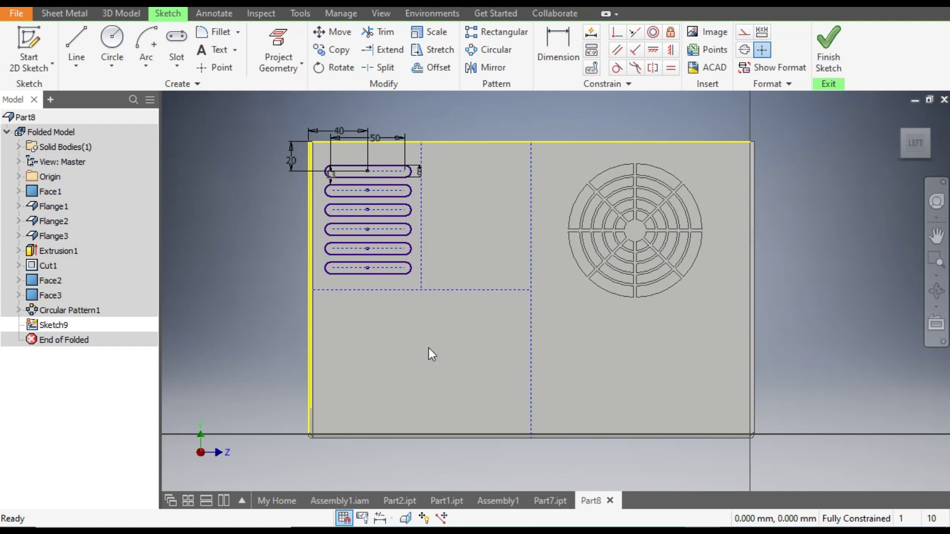
- Mirror the column of six slots across the short vertical construction line beside it
{"action": "left_click", "coordinate": [483, 69]}
{"action": "left_click_drag", "start_coordinate": [415, 153], "coordinate": [319, 275]}
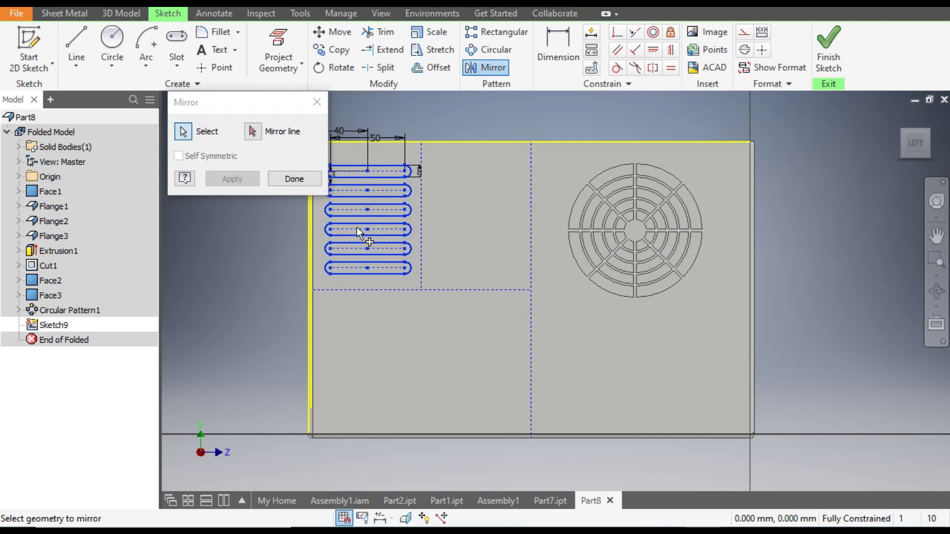
{"action": "middle_click_drag", "start_coordinate": [440, 194], "coordinate": [500, 199]}
{"action": "left_click", "coordinate": [252, 131]}
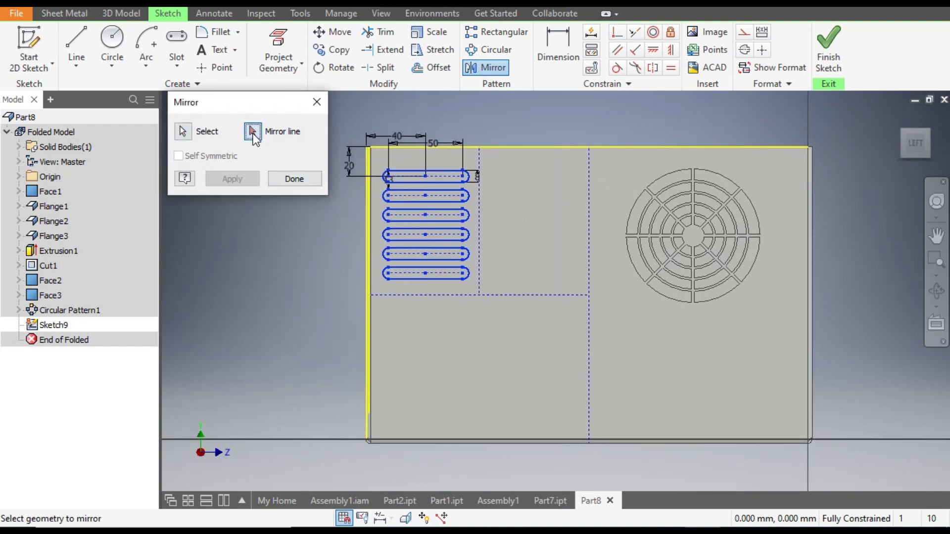
{"action": "left_click", "coordinate": [481, 189]}
{"action": "left_click", "coordinate": [247, 183]}
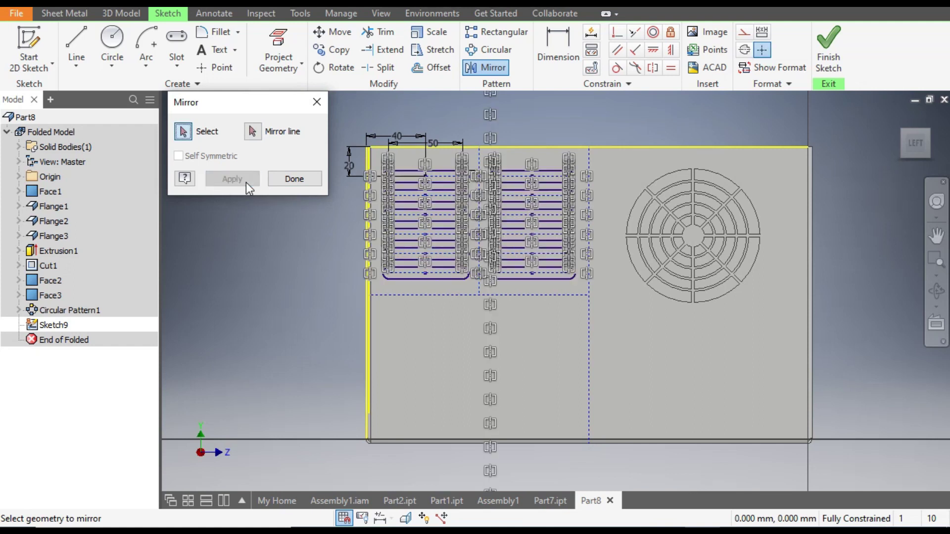
{"action": "left_click", "coordinate": [278, 180]}
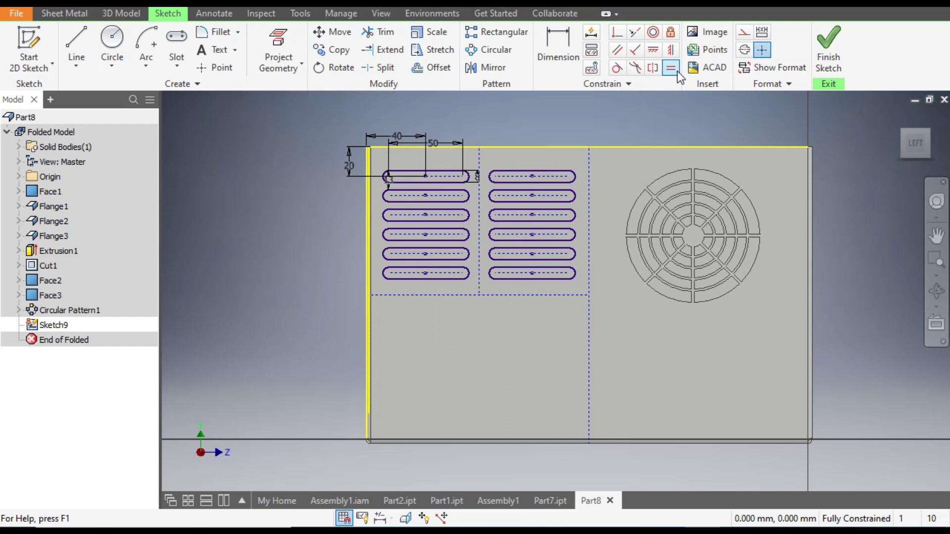
- Mirror both upper columns of slots across the horizontal construction line into the lower half of the plate
{"action": "left_click", "coordinate": [494, 69]}
{"action": "left_click_drag", "start_coordinate": [470, 163], "coordinate": [386, 286]}
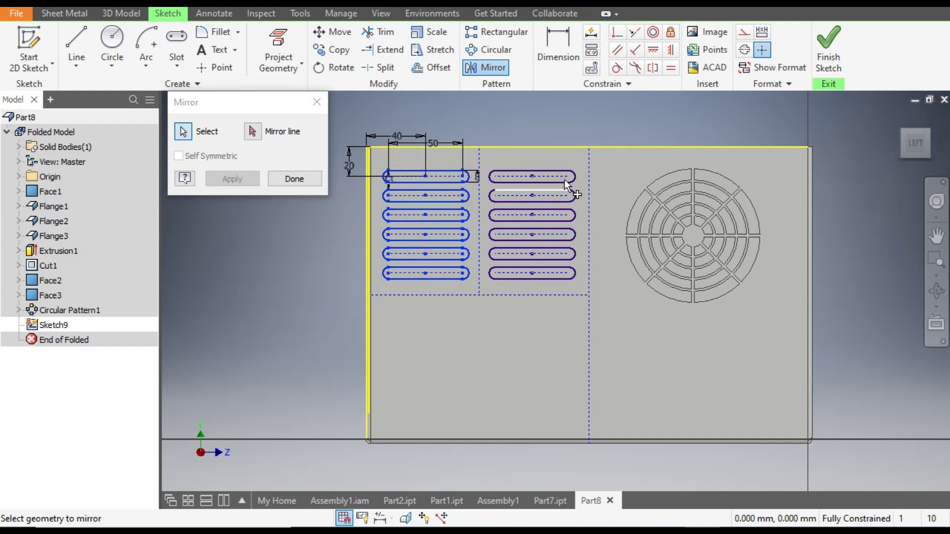
{"action": "left_click_drag", "start_coordinate": [577, 162], "coordinate": [488, 280]}
{"action": "left_click", "coordinate": [252, 132]}
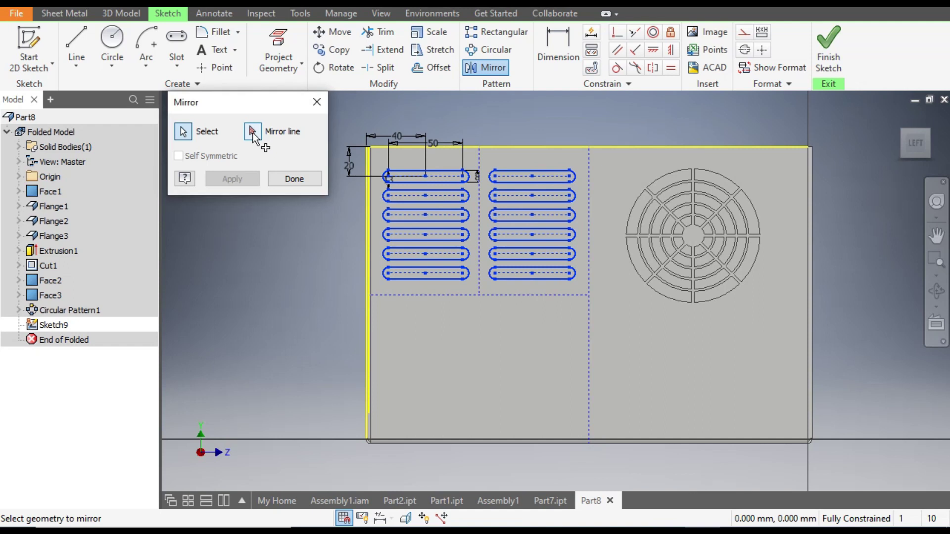
{"action": "left_click", "coordinate": [436, 296]}
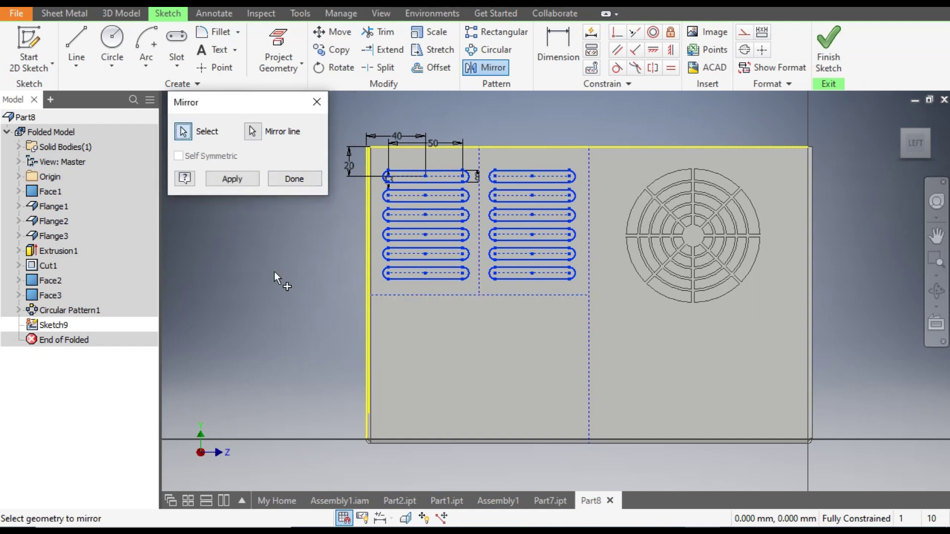
{"action": "left_click", "coordinate": [235, 179]}
{"action": "left_click", "coordinate": [284, 177]}
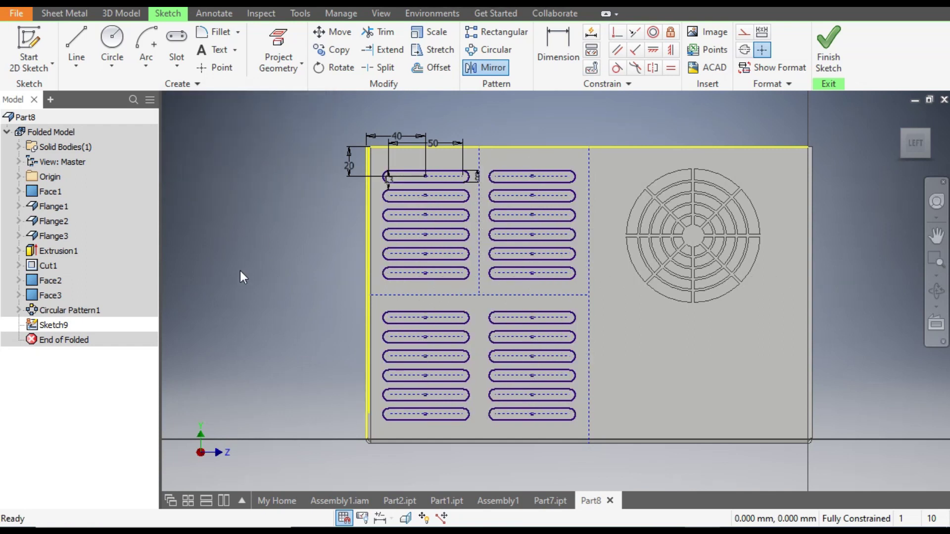
{"action": "key", "text": "Escape"}
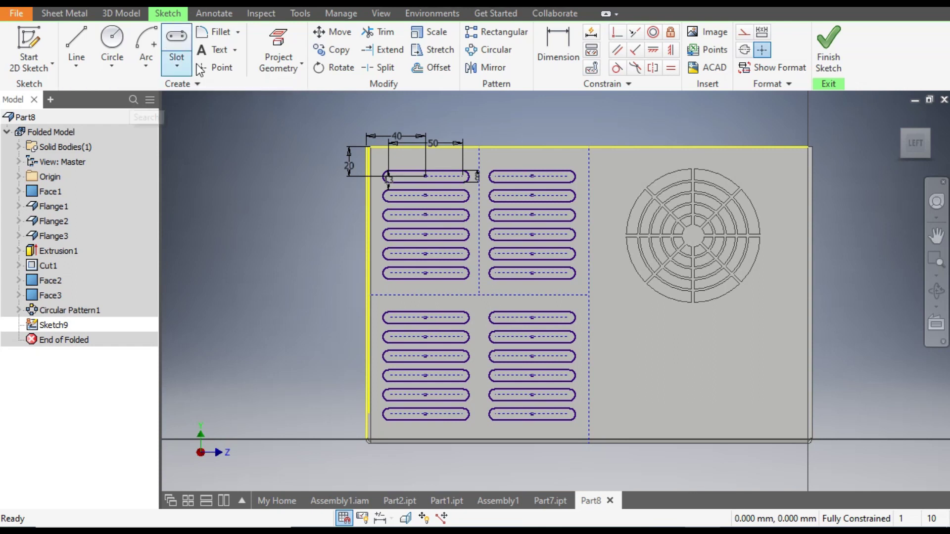
- Draw a two-point centre rectangle of 100 by 100 mm centred on the circular vent
{"action": "left_click", "coordinate": [177, 67]}
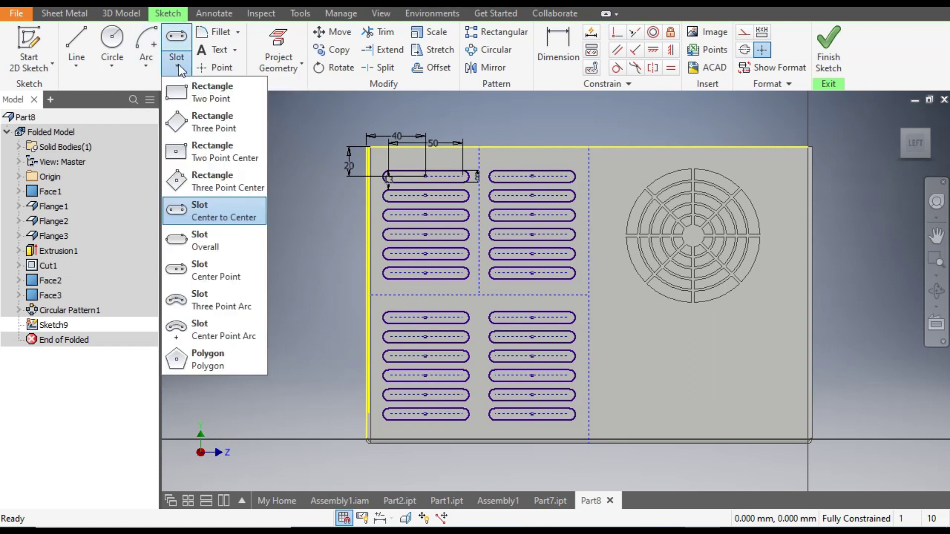
{"action": "left_click", "coordinate": [217, 151]}
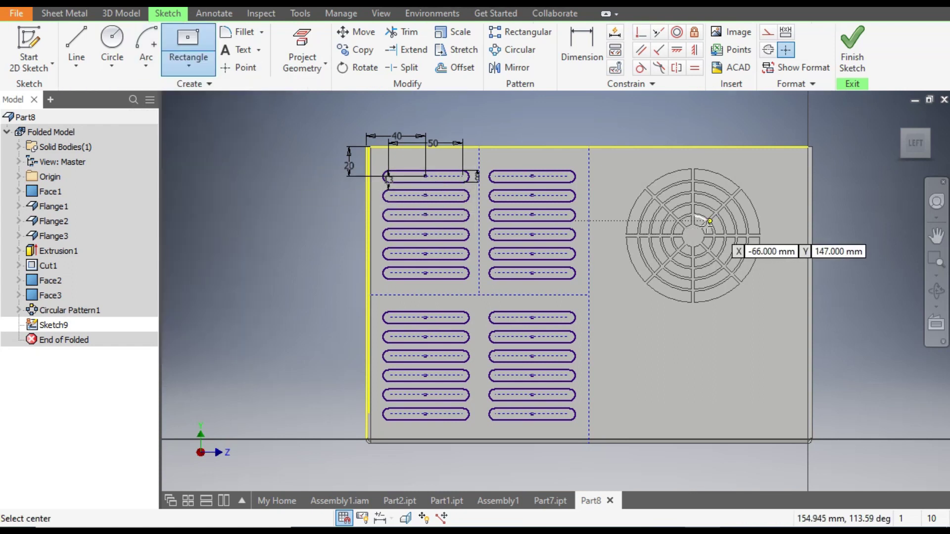
{"action": "scroll", "coordinate": [704, 232], "scroll_direction": "up", "scroll_amount": 5}
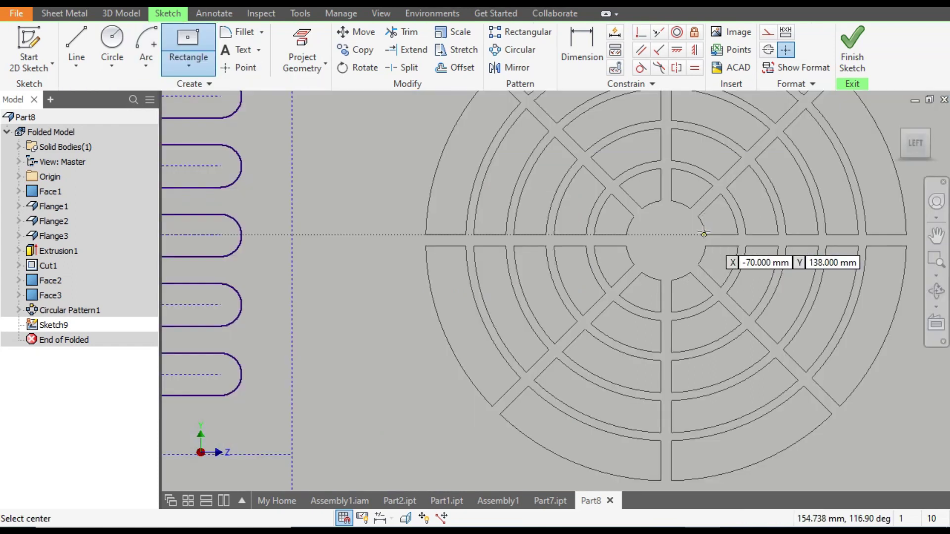
{"action": "left_click", "coordinate": [666, 239]}
{"action": "scroll", "coordinate": [666, 267], "scroll_direction": "down", "scroll_amount": 5}
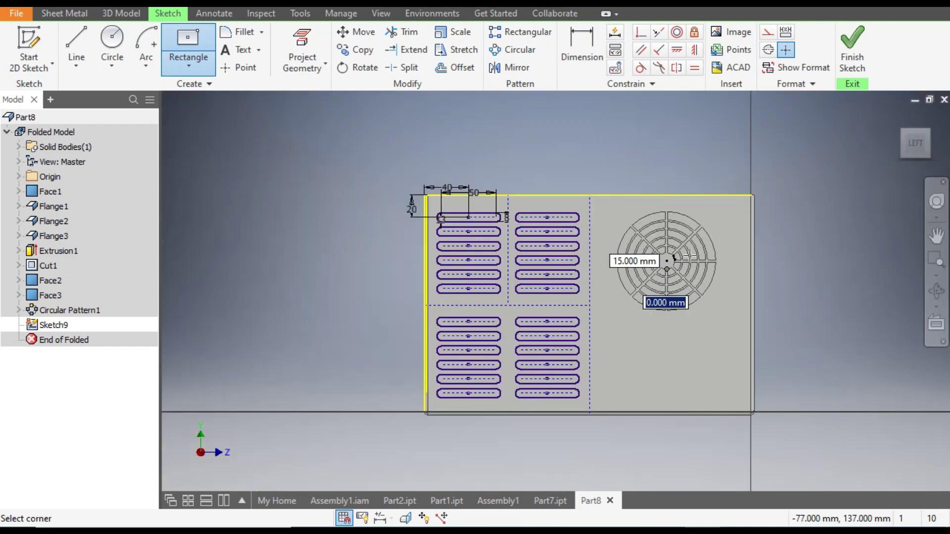
{"action": "type", "text": "100"}
{"action": "key", "text": "Tab"}
{"action": "type", "text": "100"}
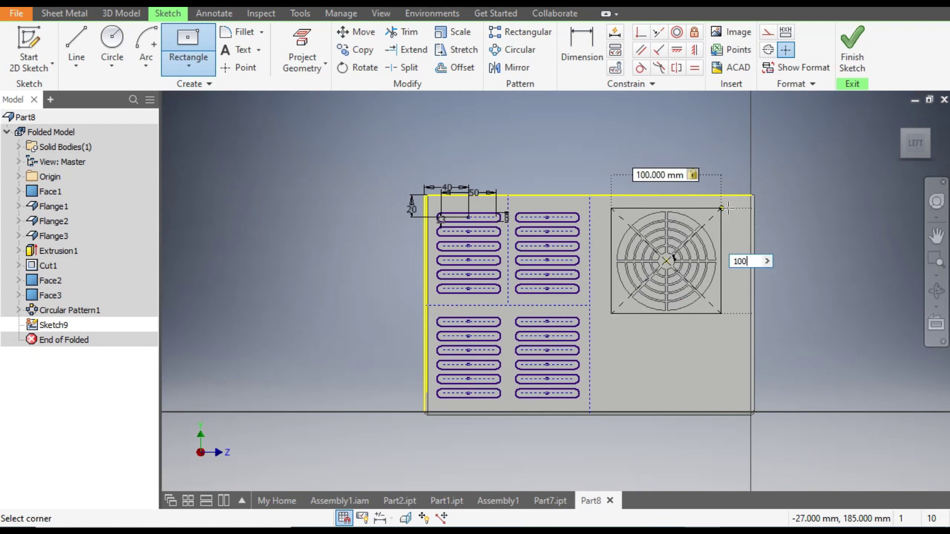
{"action": "key", "text": "Return"}
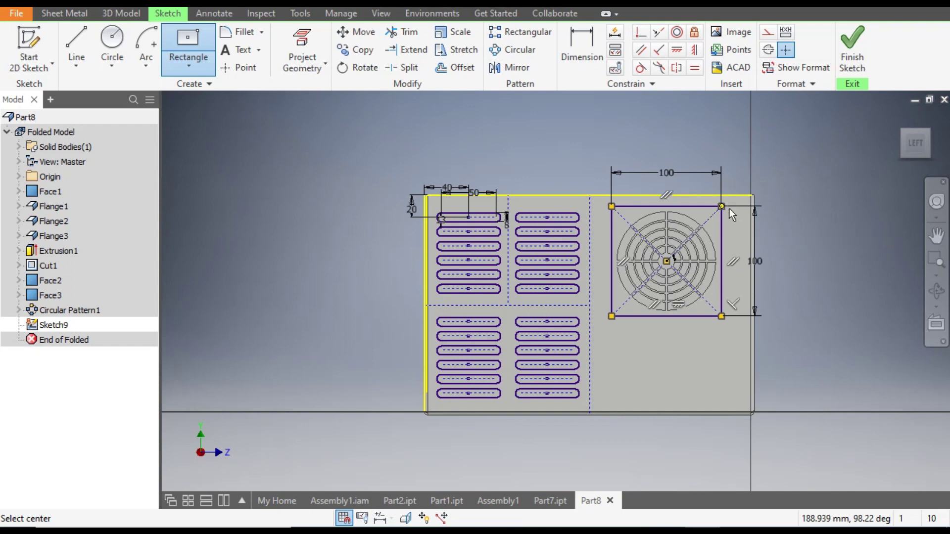
{"action": "key", "text": "Escape"}
- Convert the square around the circular vent into construction geometry
{"action": "scroll", "coordinate": [730, 209], "scroll_direction": "down", "scroll_amount": 3}
{"action": "middle_click_drag", "start_coordinate": [735, 232], "coordinate": [725, 206]}
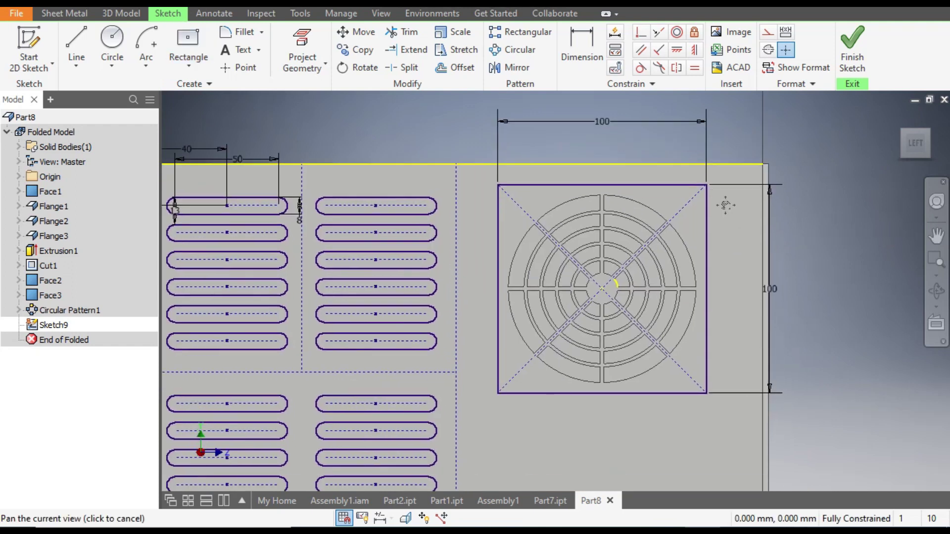
{"action": "left_click_drag", "start_coordinate": [726, 170], "coordinate": [483, 421]}
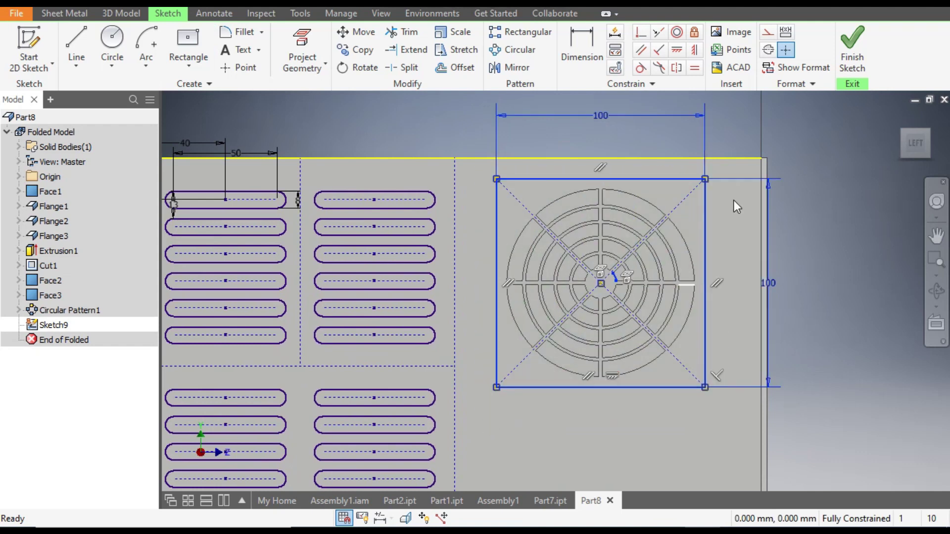
{"action": "left_click", "coordinate": [768, 35]}
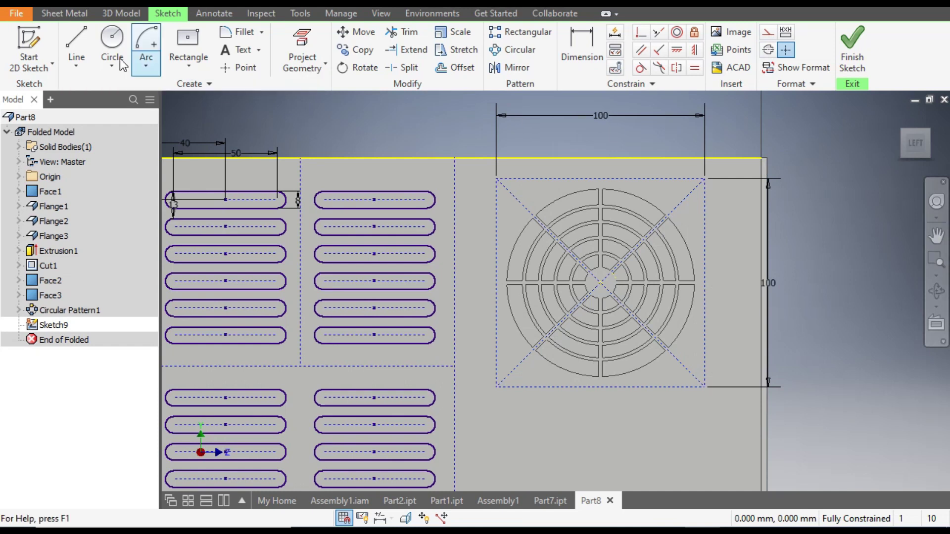
- Draw an 8 mm diameter circle on each of the two upper corners of the construction square
{"action": "left_click", "coordinate": [111, 39]}
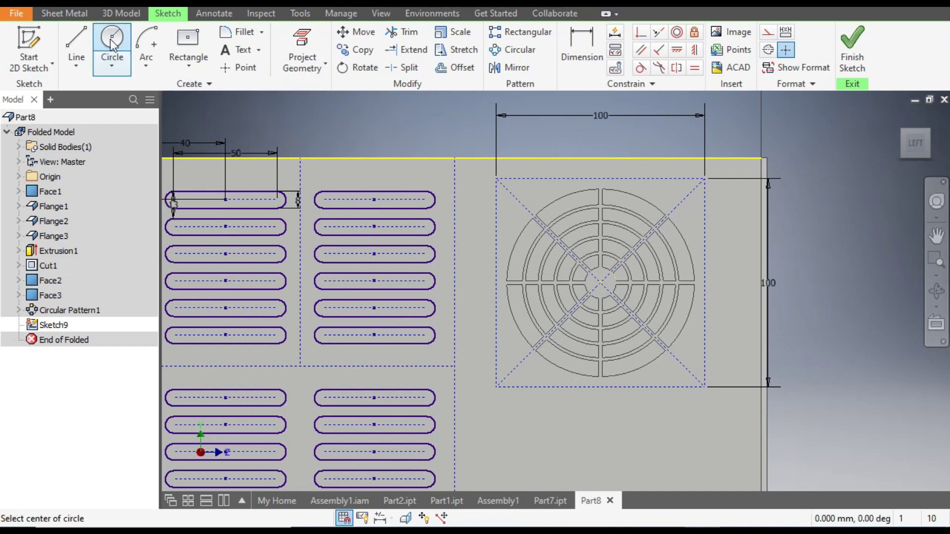
{"action": "left_click", "coordinate": [496, 179]}
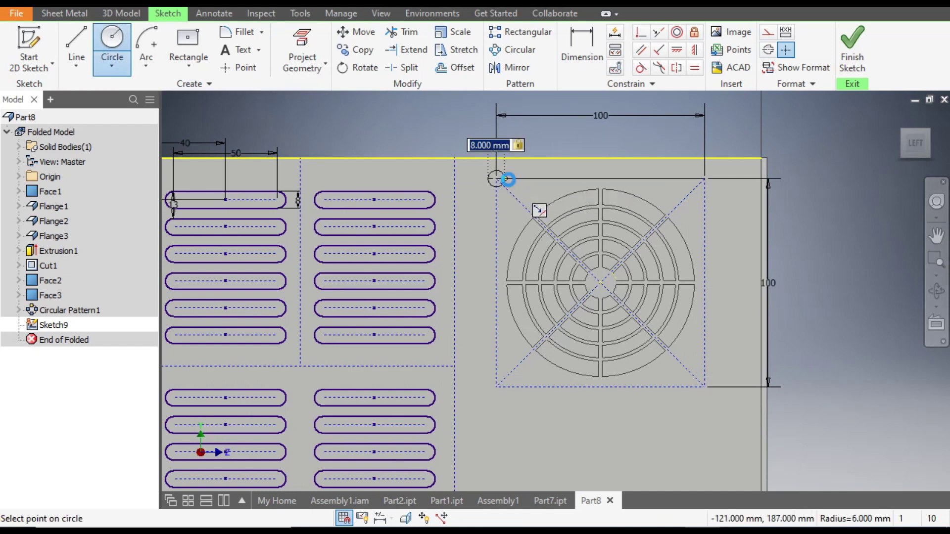
{"action": "left_click", "coordinate": [504, 178]}
{"action": "left_click", "coordinate": [705, 179]}
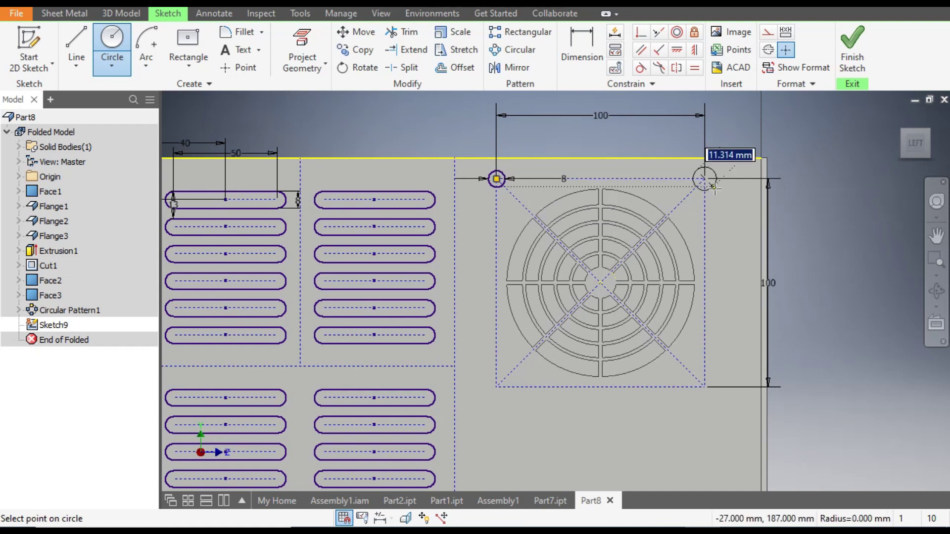
{"action": "type", "text": "8"}
{"action": "key", "text": "Return"}
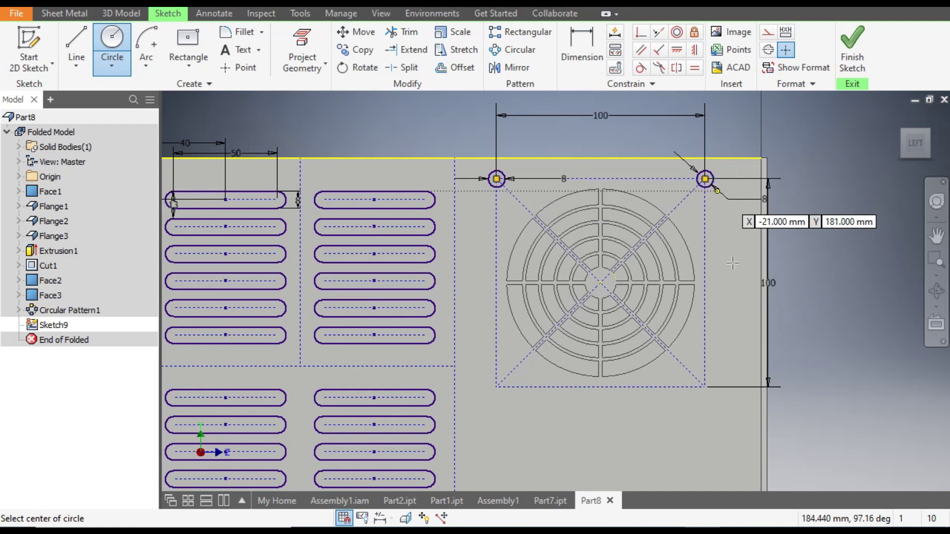
- Draw an 8 mm diameter circle on each of the two lower corners of the construction square
{"action": "left_click", "coordinate": [705, 387]}
{"action": "type", "text": "8"}
{"action": "key", "text": "Return"}
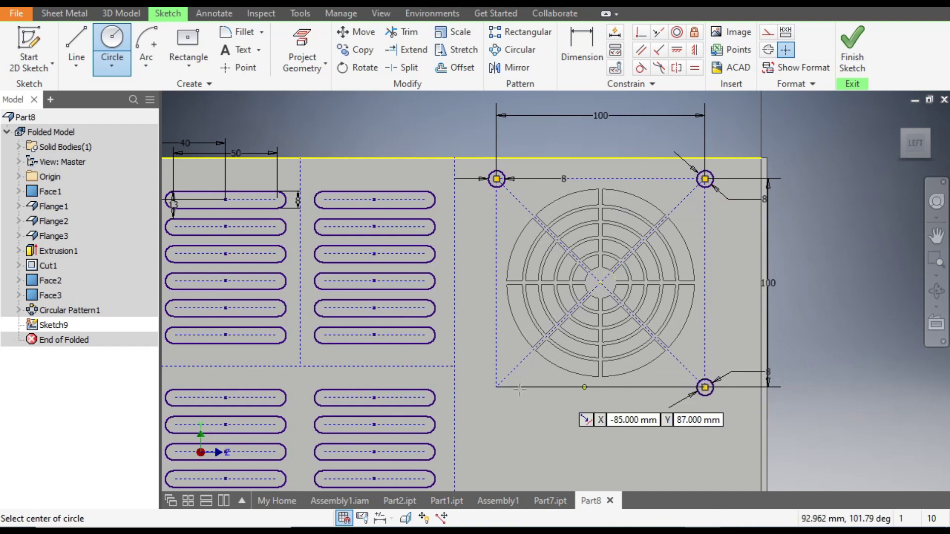
{"action": "left_click", "coordinate": [496, 387]}
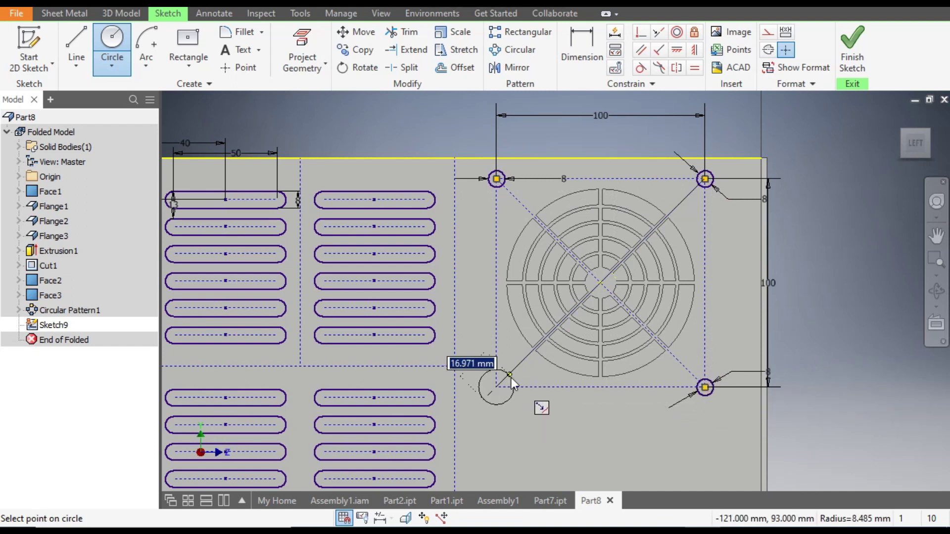
{"action": "type", "text": "8"}
{"action": "key", "text": "Return"}
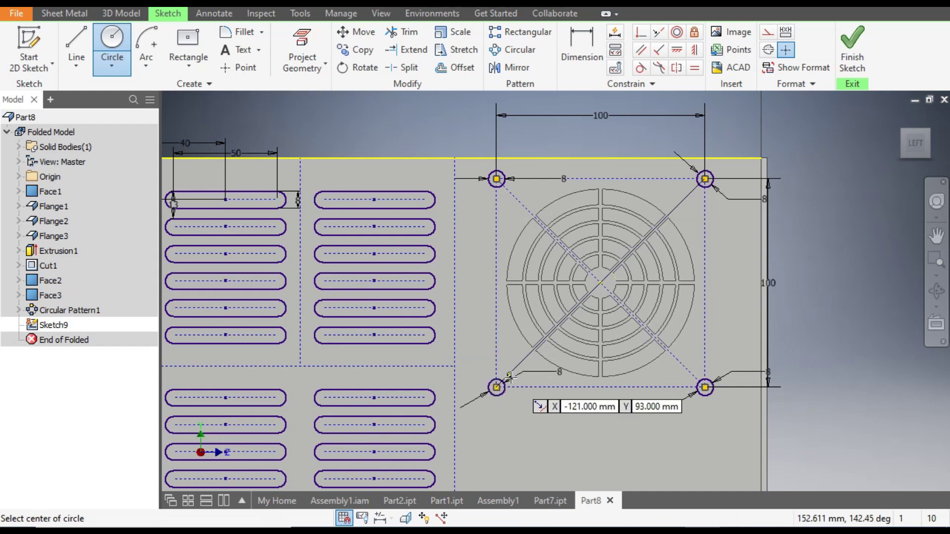
{"action": "key", "text": "Escape"}
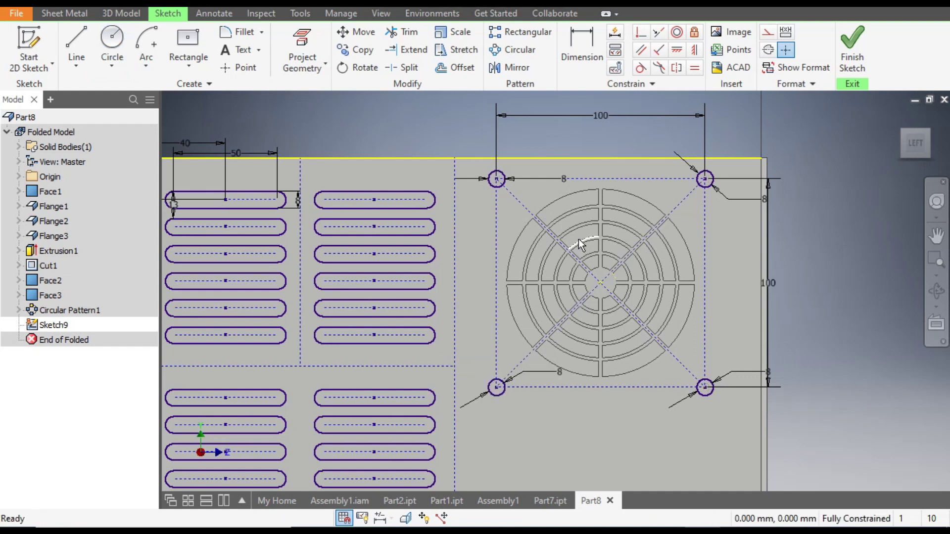
- Extrude the slot and corner-circle profiles as a 10 mm cut in the reversed direction through the side plate
{"action": "scroll", "coordinate": [584, 243], "scroll_direction": "up", "scroll_amount": 3}
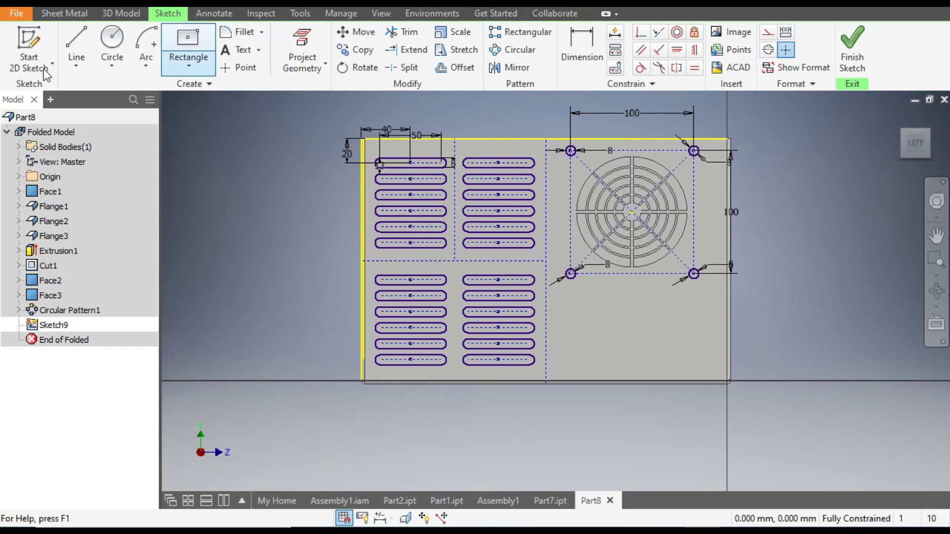
{"action": "left_click", "coordinate": [110, 15]}
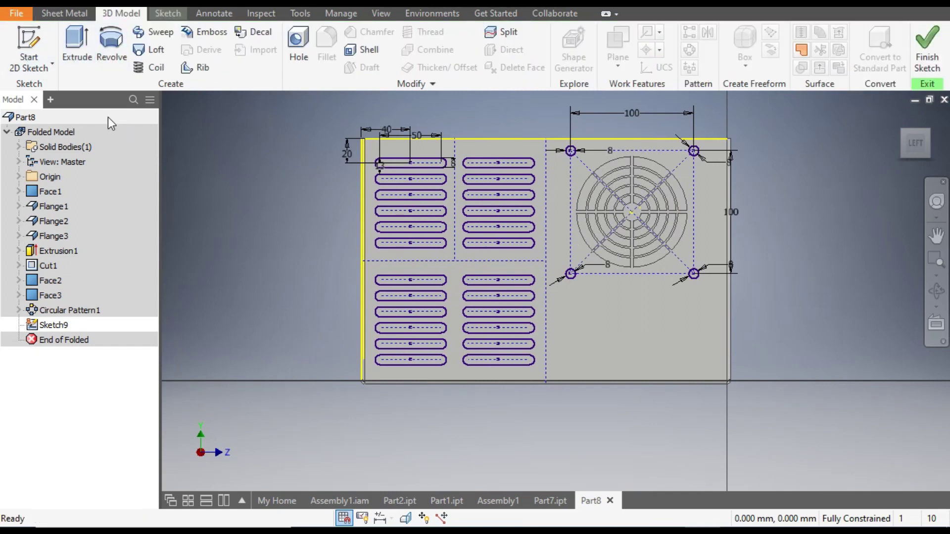
{"action": "left_click", "coordinate": [72, 55]}
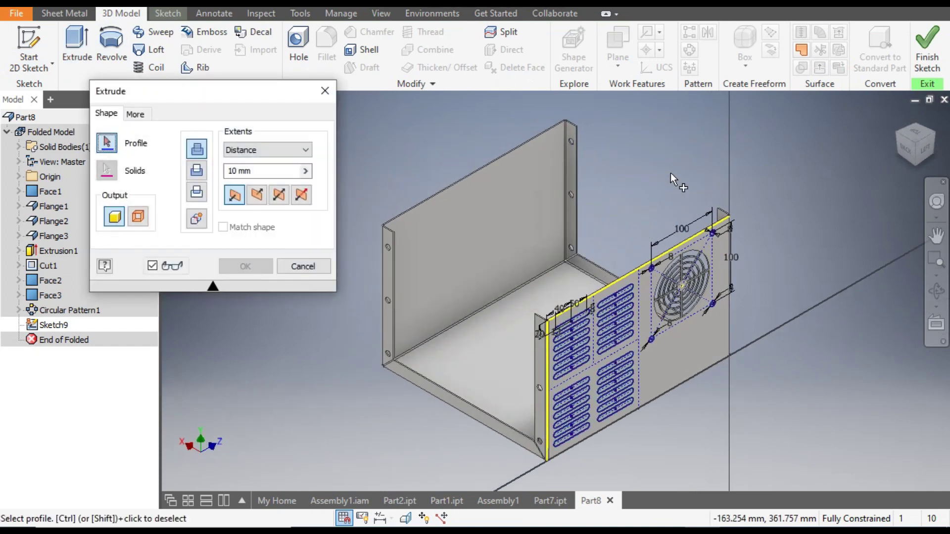
{"action": "left_click", "coordinate": [622, 439]}
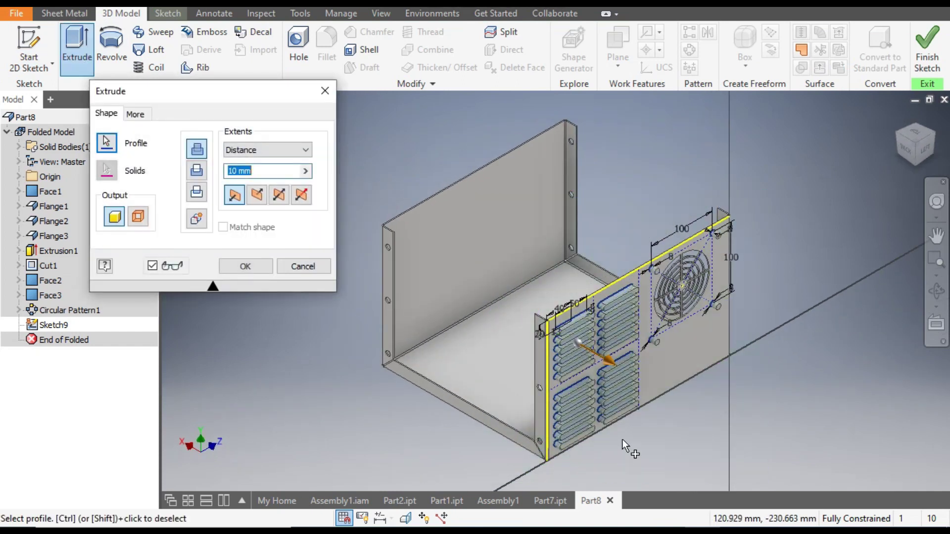
{"action": "scroll", "coordinate": [640, 432], "scroll_direction": "up", "scroll_amount": 2}
{"action": "middle_click_drag", "start_coordinate": [640, 432], "coordinate": [614, 429]}
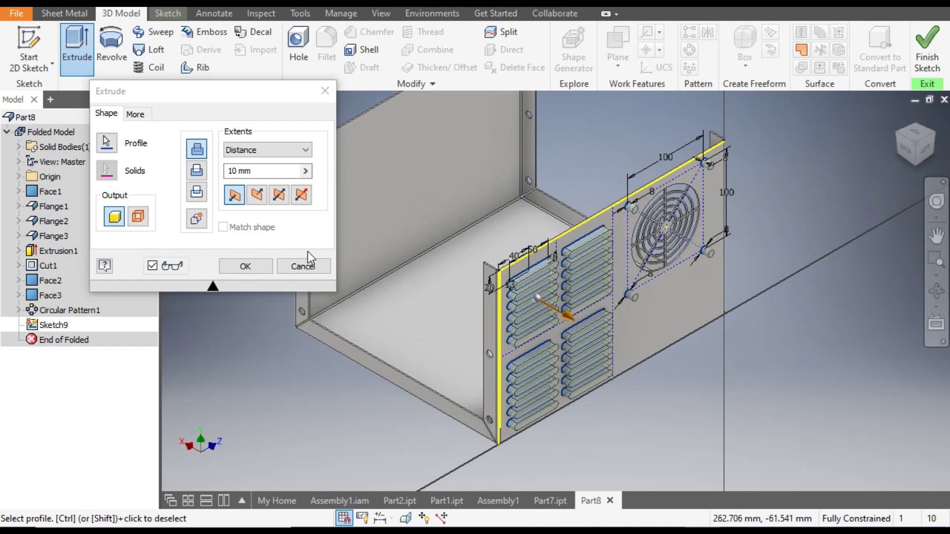
{"action": "left_click", "coordinate": [257, 195]}
{"action": "left_click", "coordinate": [252, 170]}
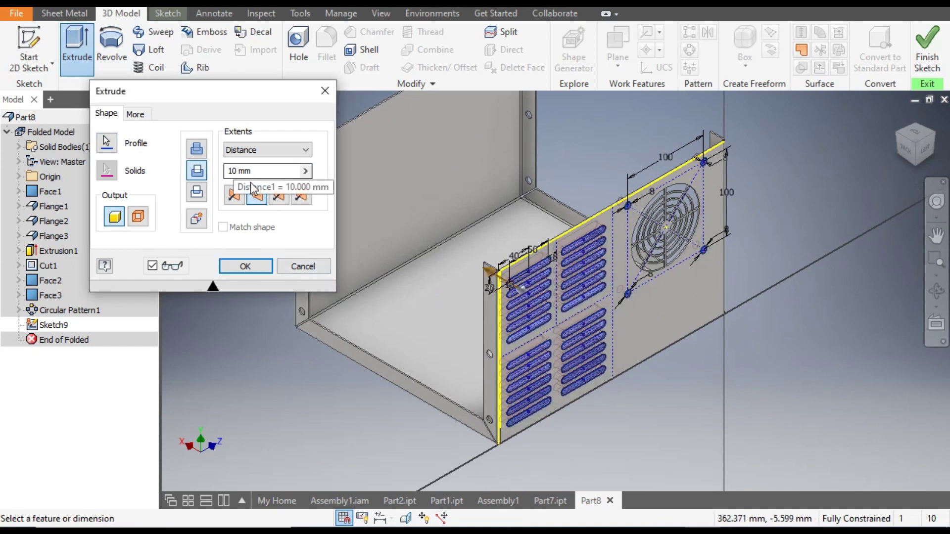
{"action": "left_click", "coordinate": [197, 173]}
{"action": "left_click", "coordinate": [237, 267]}
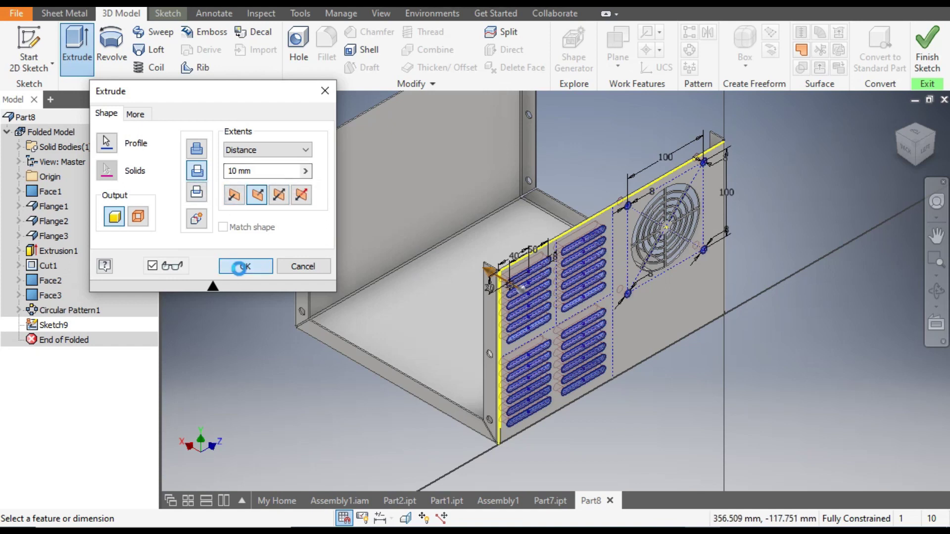
- Examine the cutouts below the circular vent in the reference model Part2.ipt, and return to Part8
{"action": "scroll", "coordinate": [697, 233], "scroll_direction": "up", "scroll_amount": 3}
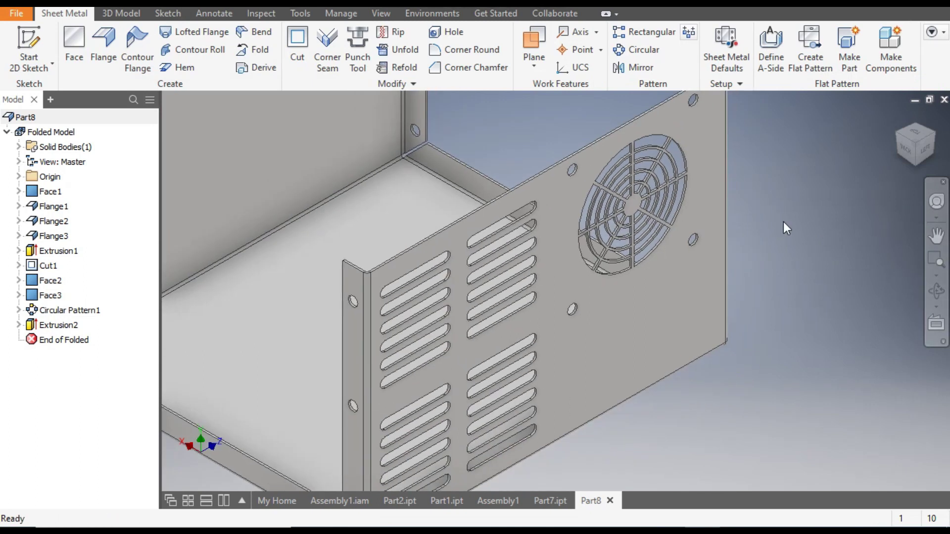
{"action": "left_click", "coordinate": [413, 501]}
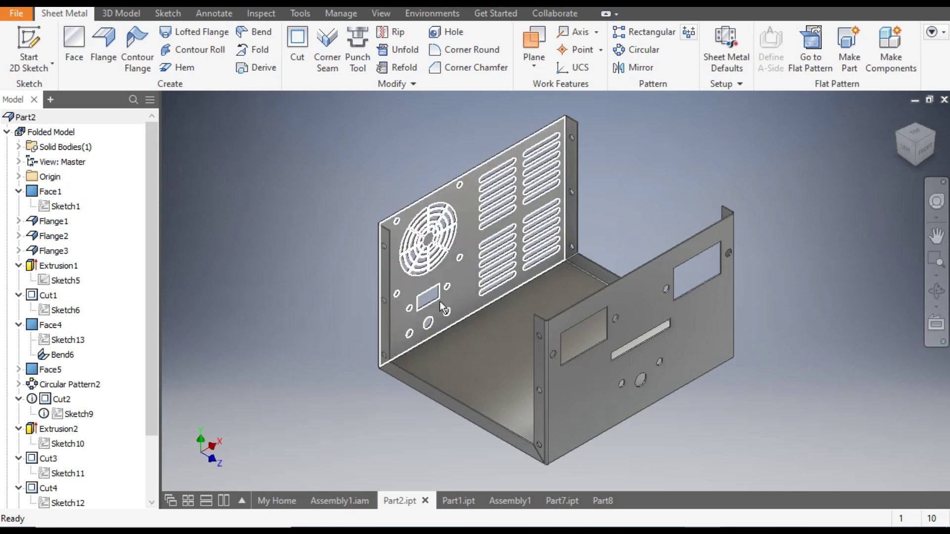
{"action": "scroll", "coordinate": [440, 322], "scroll_direction": "up", "scroll_amount": 3}
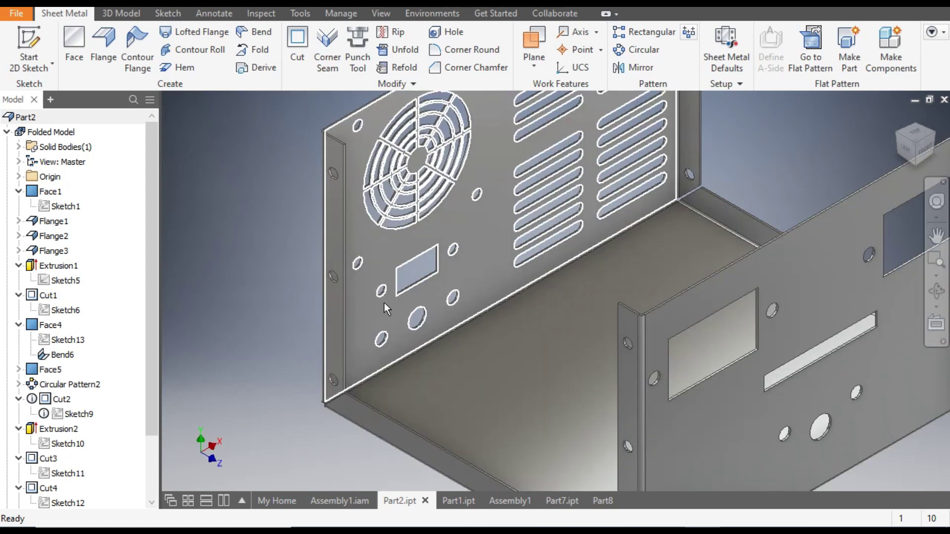
{"action": "scroll", "coordinate": [440, 273], "scroll_direction": "down", "scroll_amount": 3}
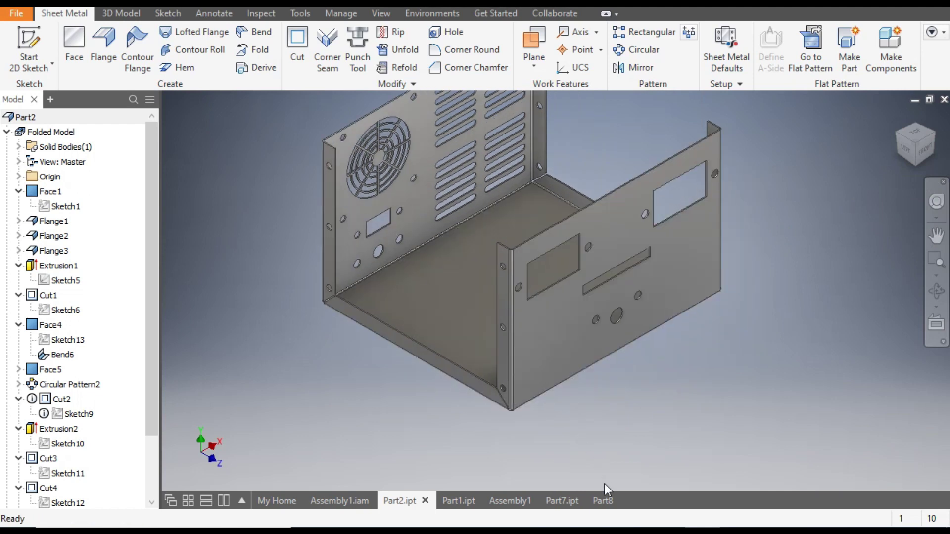
{"action": "left_click", "coordinate": [602, 501]}
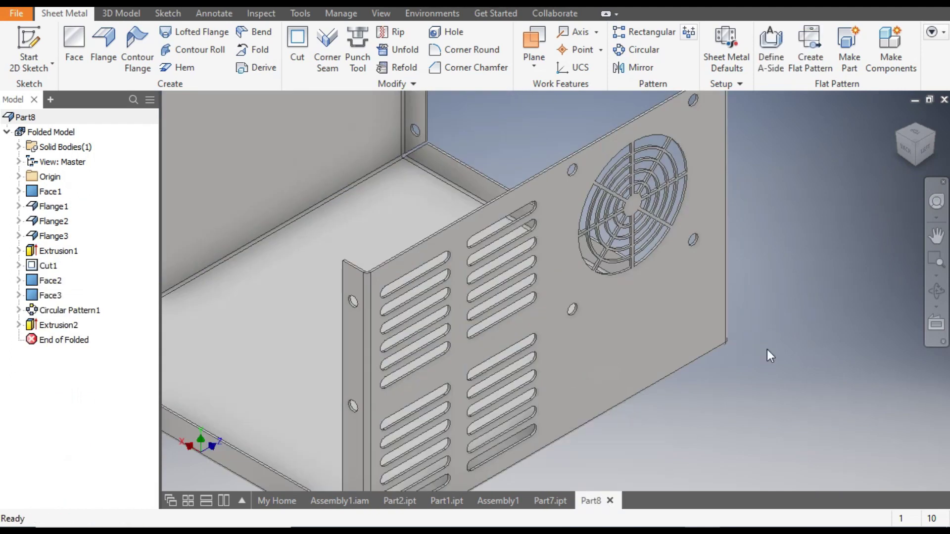
- Start a new 2D sketch on the outer side face that carries the circular vent and slots
{"action": "left_click", "coordinate": [663, 317]}
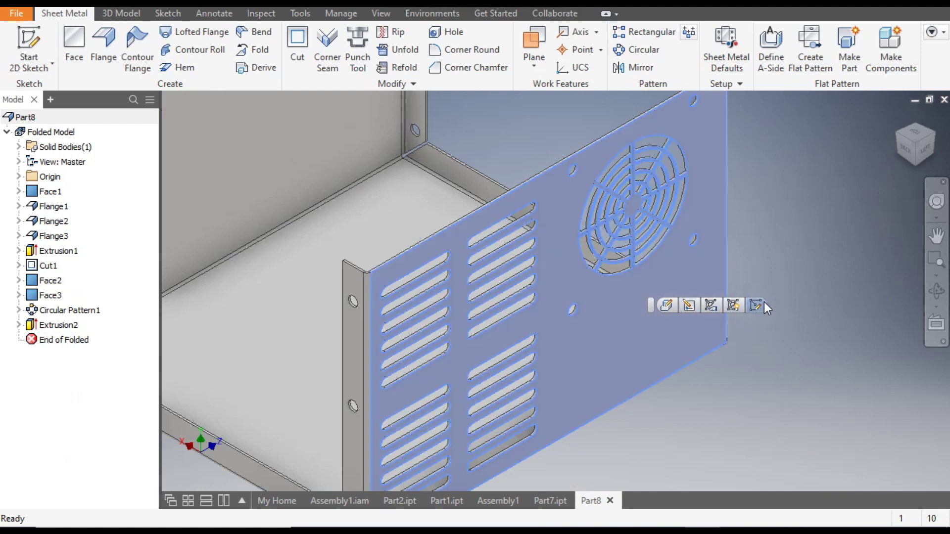
{"action": "key", "text": "s"}
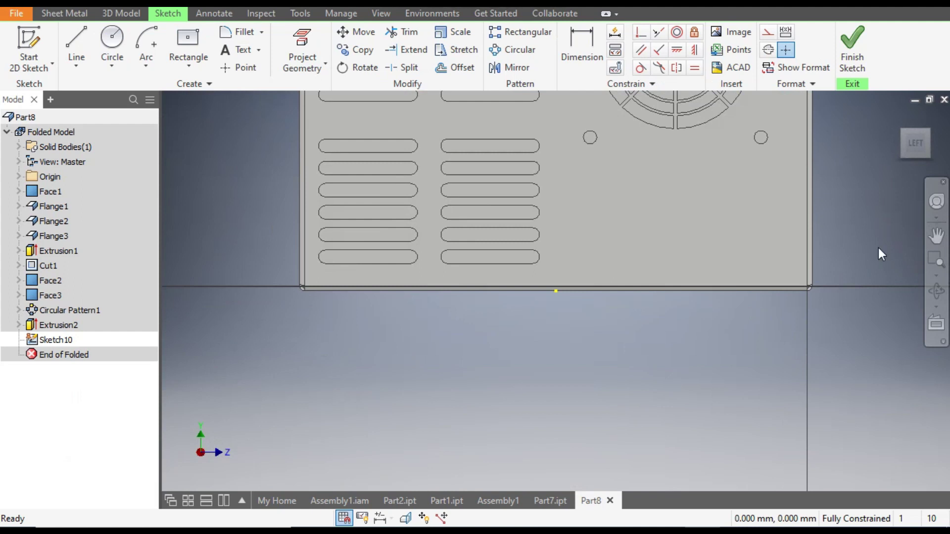
{"action": "left_click", "coordinate": [936, 235]}
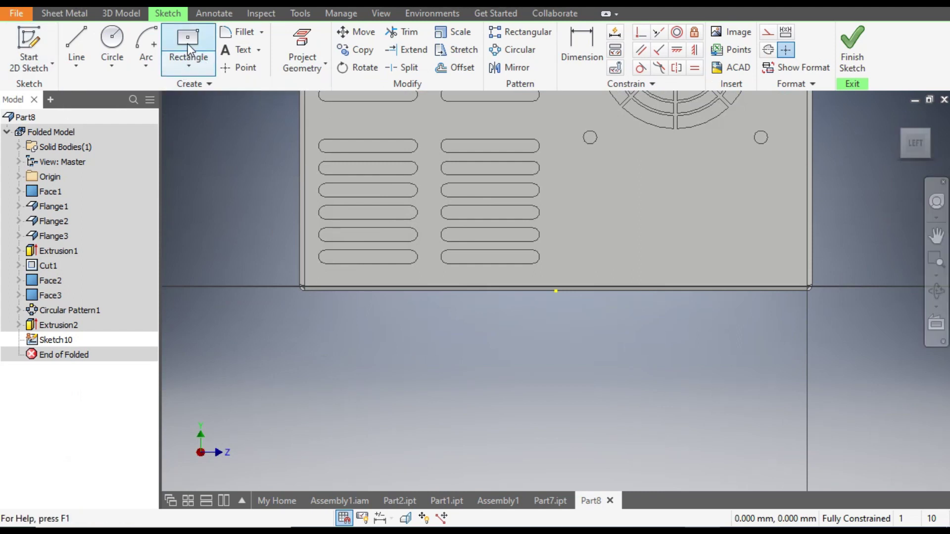
- Draw a center-point rectangle about 40 mm wide below the circular vent, between the levels of the lower mounting holes and the bottom edge
{"action": "left_click", "coordinate": [189, 67]}
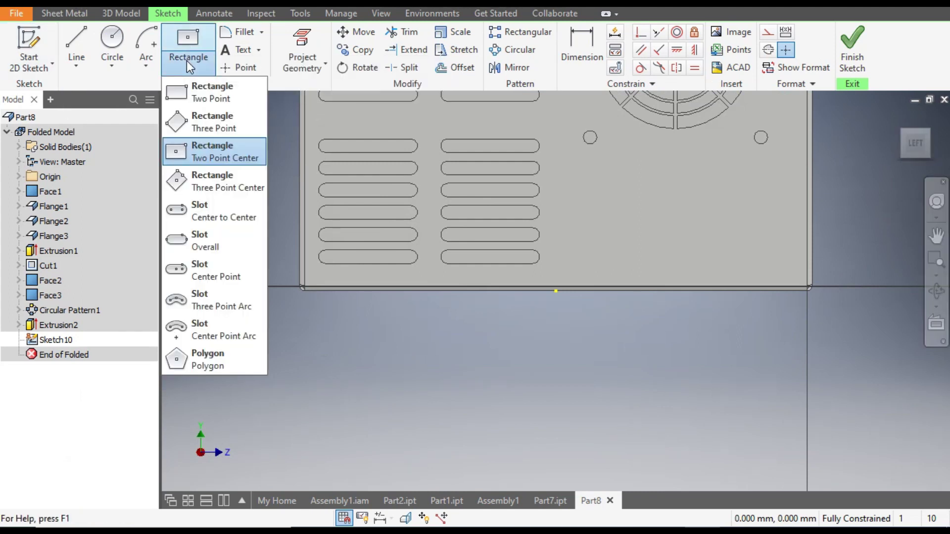
{"action": "left_click", "coordinate": [220, 162]}
{"action": "middle_click_drag", "start_coordinate": [757, 233], "coordinate": [761, 339]}
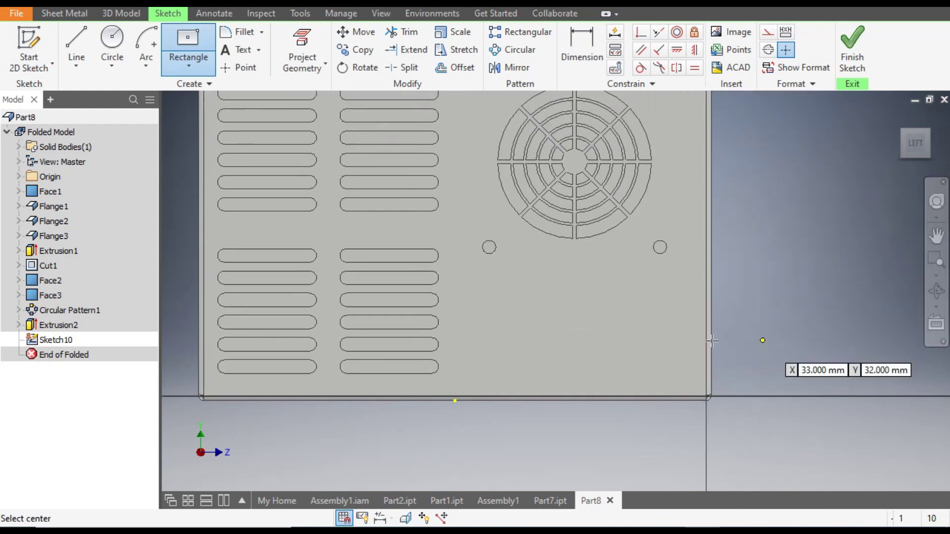
{"action": "left_click", "coordinate": [570, 298]}
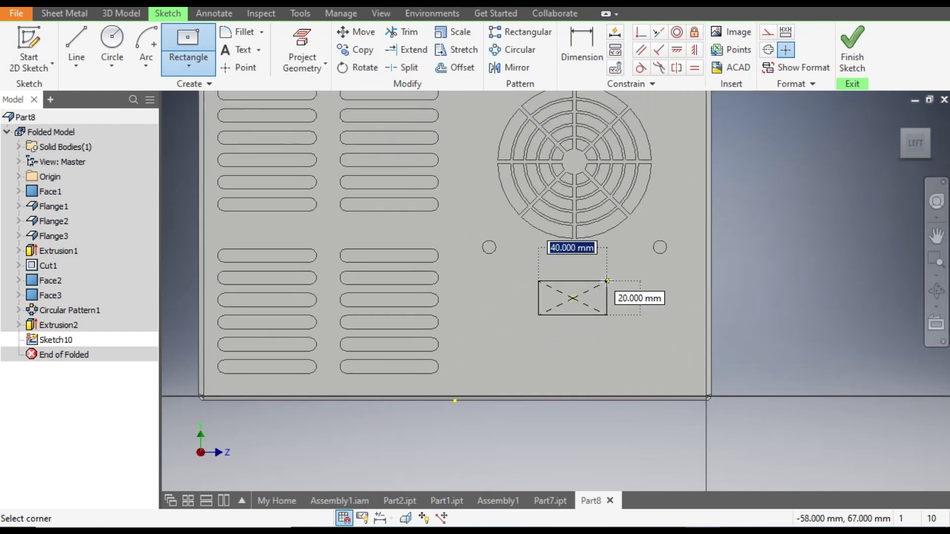
{"action": "left_click", "coordinate": [607, 279]}
- Draw one circle on each side of the rectangle, level with its center, making the right one about 19 mm in diameter
{"action": "left_click", "coordinate": [112, 44]}
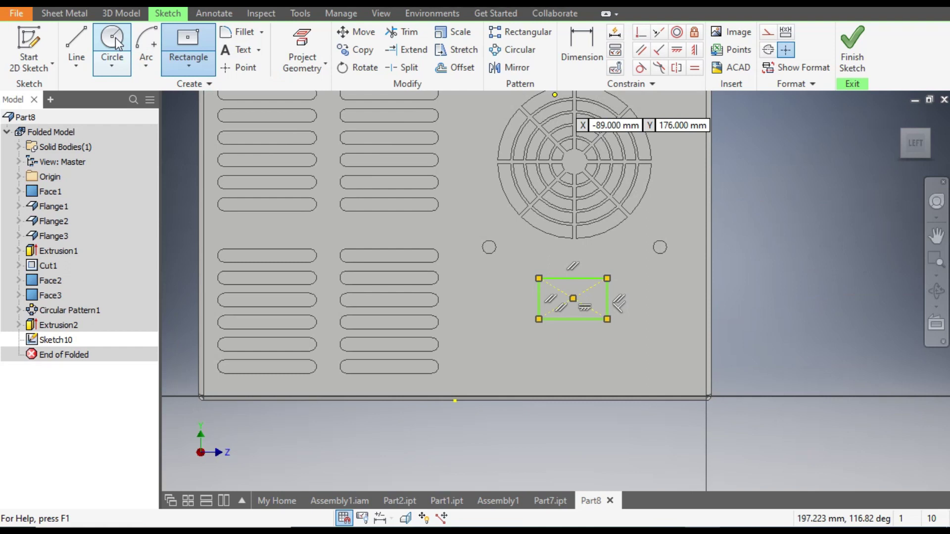
{"action": "left_click", "coordinate": [491, 298]}
{"action": "key", "text": "Escape"}
{"action": "left_click", "coordinate": [658, 299]}
{"action": "left_click", "coordinate": [669, 310]}
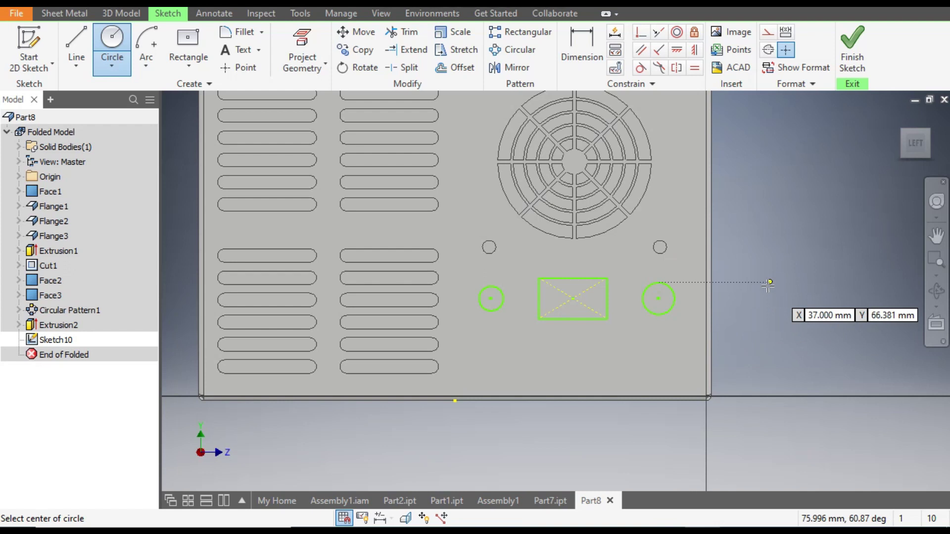
- Dimension both circles beside the rectangle to a diameter of 8 mm
{"action": "left_click", "coordinate": [594, 54]}
{"action": "left_click", "coordinate": [667, 286]}
{"action": "left_click", "coordinate": [766, 257]}
{"action": "type", "text": "8"}
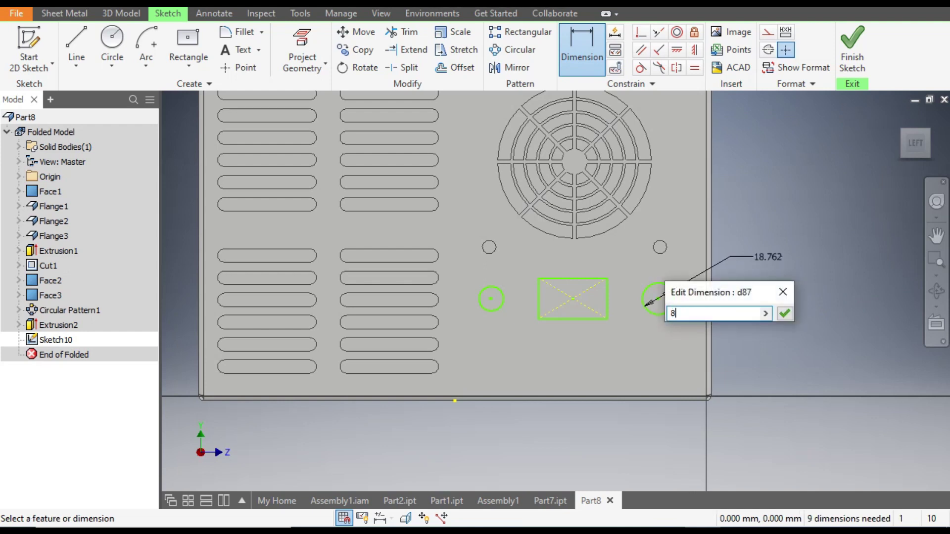
{"action": "key", "text": "Return"}
{"action": "left_click", "coordinate": [588, 301]}
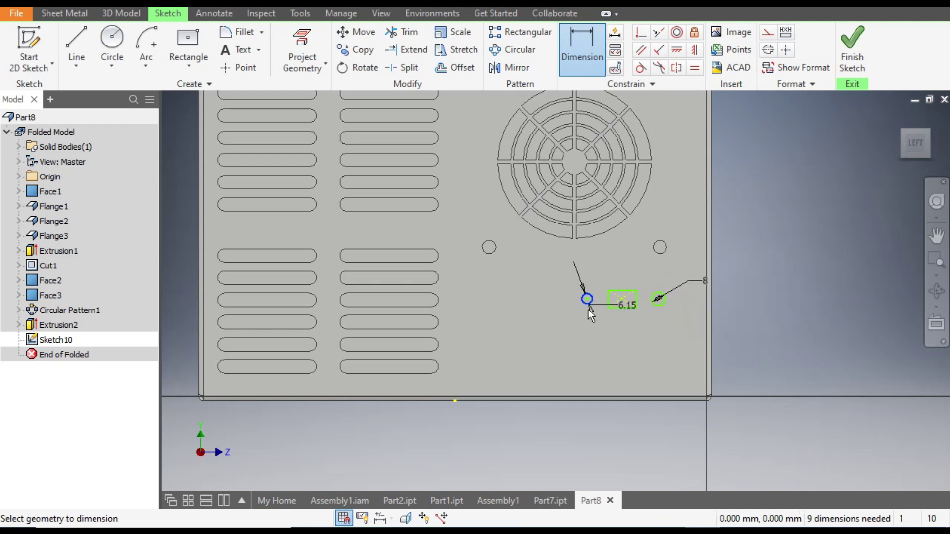
{"action": "left_click", "coordinate": [557, 321]}
{"action": "type", "text": "8"}
{"action": "key", "text": "Return"}
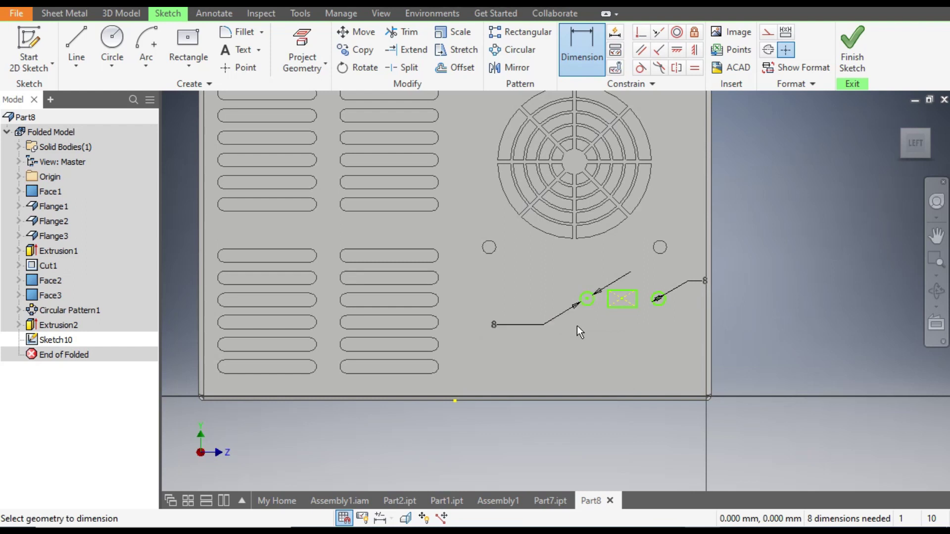
- Dimension the rectangle to a height of 20 mm and a width of 35 mm
{"action": "scroll", "coordinate": [642, 351], "scroll_direction": "up", "scroll_amount": 5}
{"action": "left_click", "coordinate": [666, 243]}
{"action": "left_click", "coordinate": [671, 305]}
{"action": "left_click", "coordinate": [603, 281]}
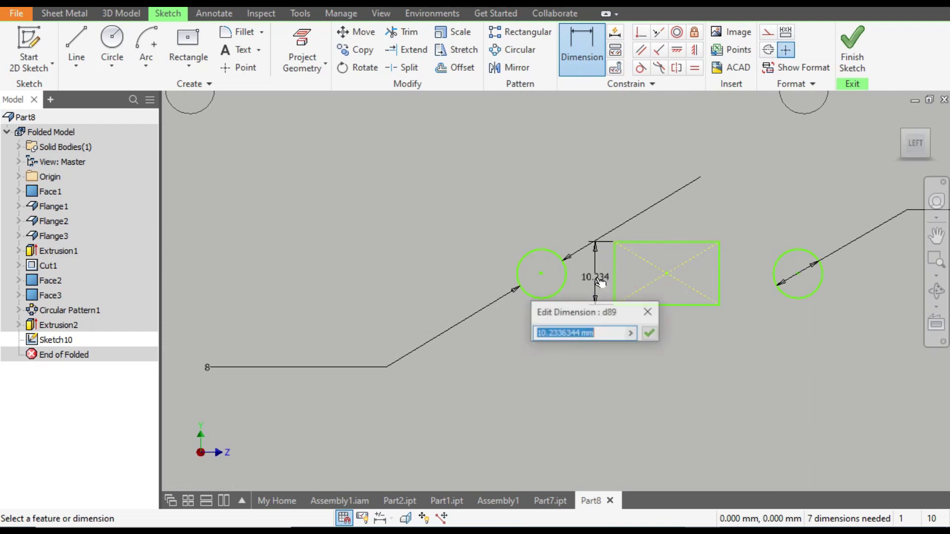
{"action": "type", "text": "20"}
{"action": "key", "text": "Return"}
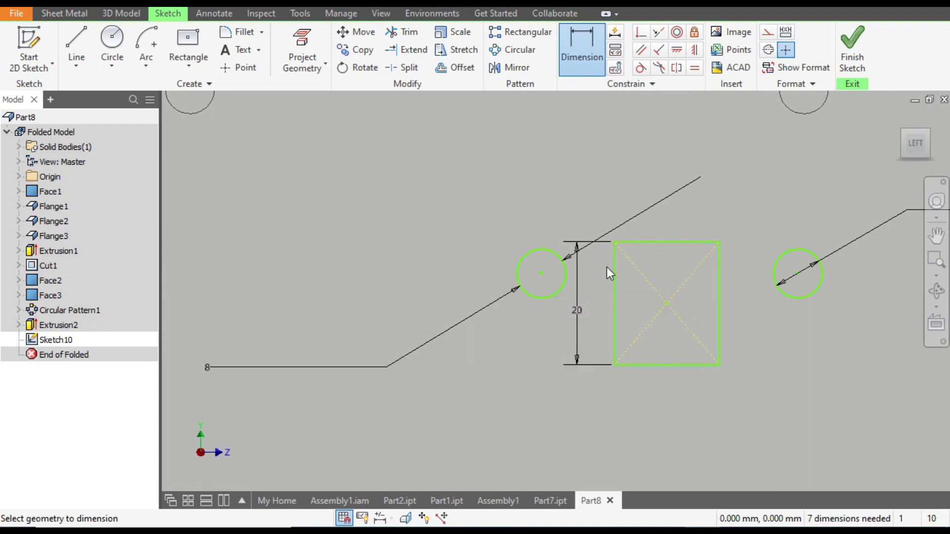
{"action": "left_click", "coordinate": [648, 243]}
{"action": "left_click", "coordinate": [656, 213]}
{"action": "type", "text": "35"}
{"action": "key", "text": "Return"}
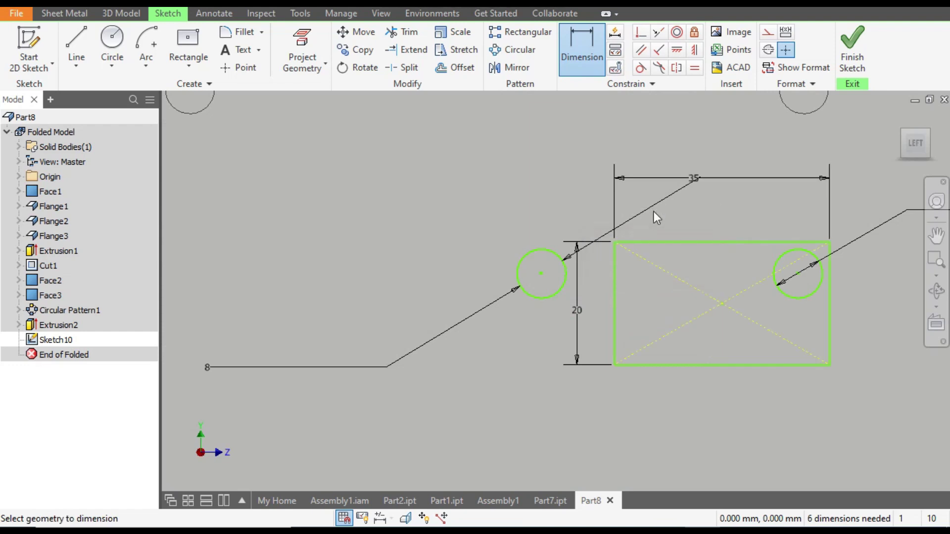
{"action": "key", "text": "Escape"}
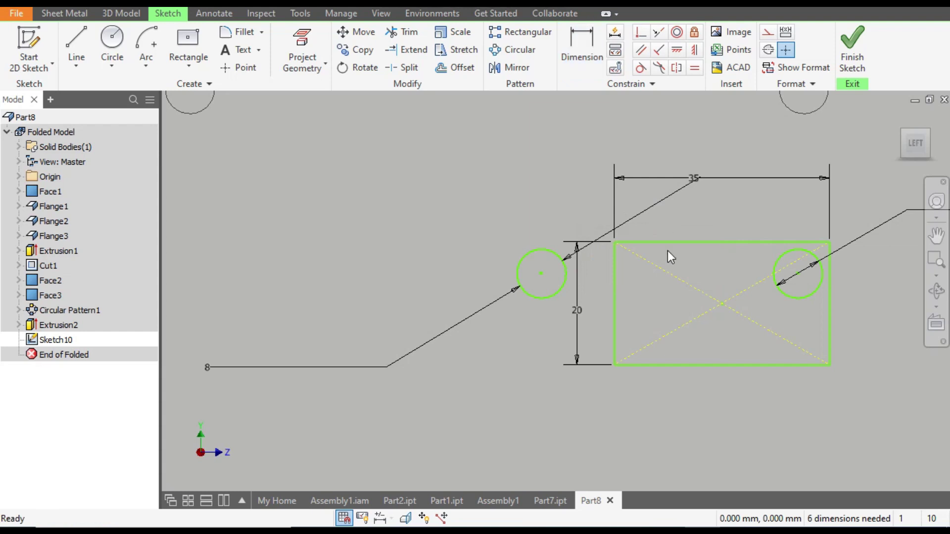
- Move the 8 mm circle that overlaps the rectangle clear of the rectangle's right edge
{"action": "scroll", "coordinate": [667, 251], "scroll_direction": "down", "scroll_amount": 5}
{"action": "scroll", "coordinate": [702, 267], "scroll_direction": "up", "scroll_amount": 3}
{"action": "left_click_drag", "start_coordinate": [695, 265], "coordinate": [753, 265]}
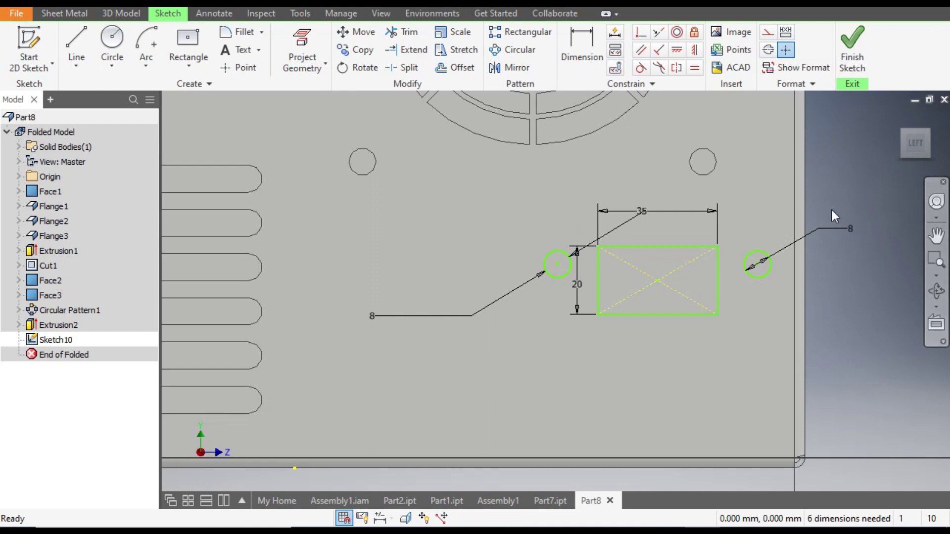
{"action": "left_click", "coordinate": [578, 38]}
{"action": "left_click", "coordinate": [558, 264]}
{"action": "left_click", "coordinate": [596, 273]}
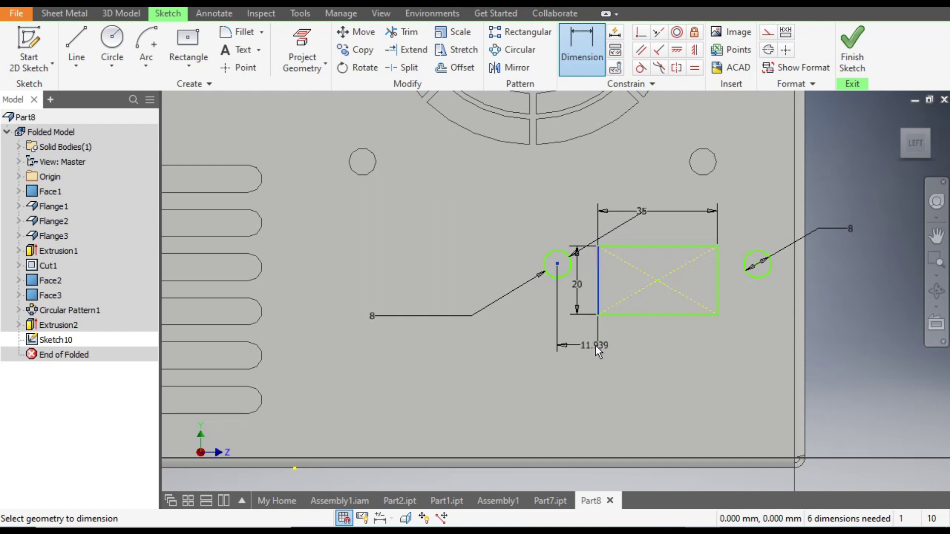
{"action": "key", "text": "Escape"}
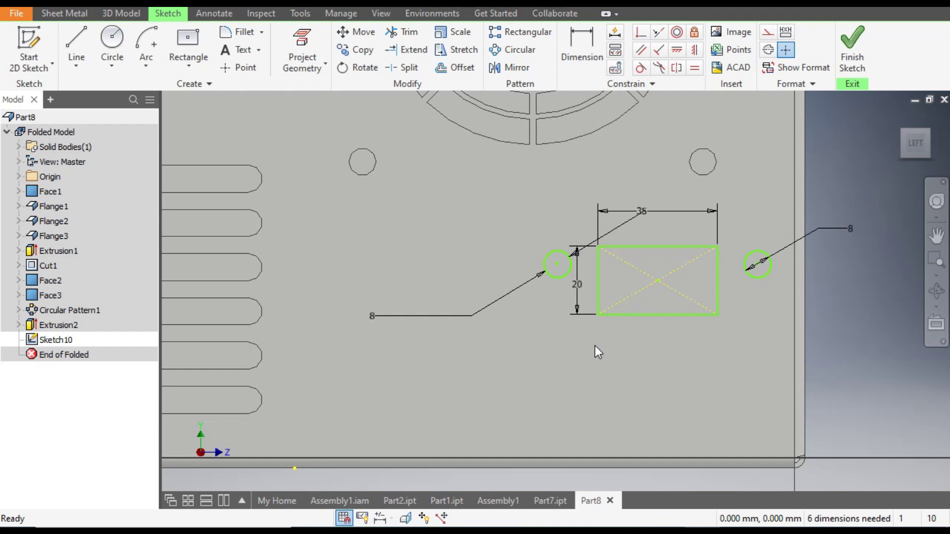
- Dimension the horizontal distance between the rectangle's center and the left circle's center to 30 mm
{"action": "left_click", "coordinate": [575, 45]}
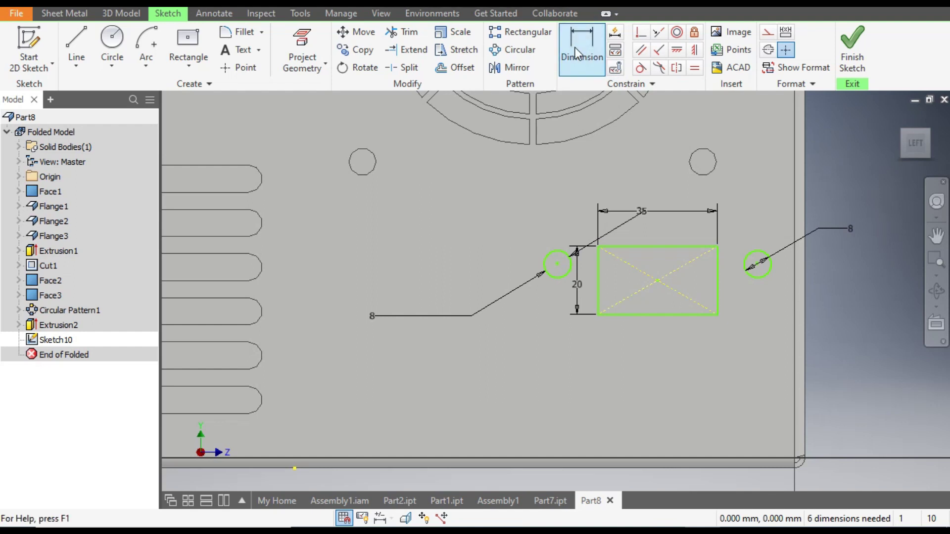
{"action": "left_click", "coordinate": [657, 281]}
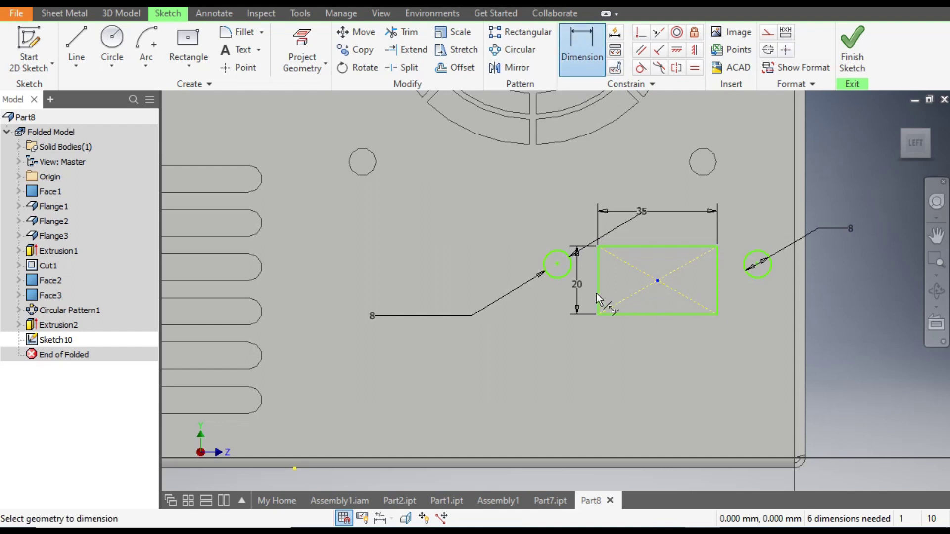
{"action": "left_click", "coordinate": [558, 264]}
{"action": "left_click", "coordinate": [591, 352]}
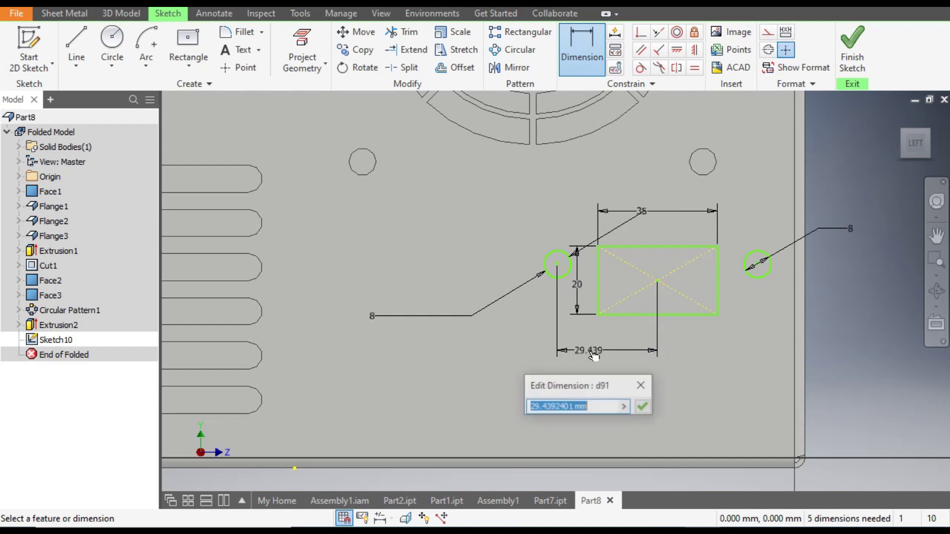
{"action": "type", "text": "30"}
{"action": "key", "text": "Return"}
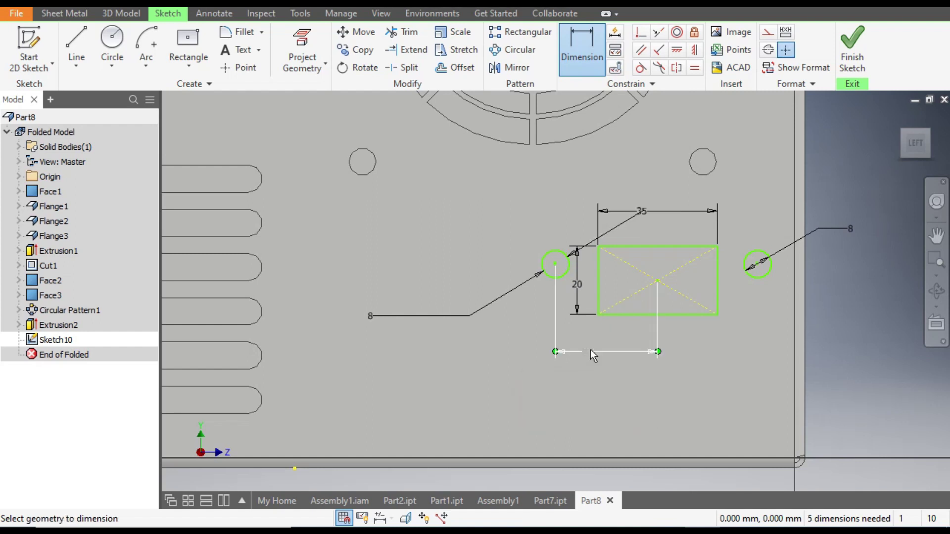
- Dimension the horizontal distance between the rectangle's center and the right circle's center to 30 mm
{"action": "left_click", "coordinate": [756, 264]}
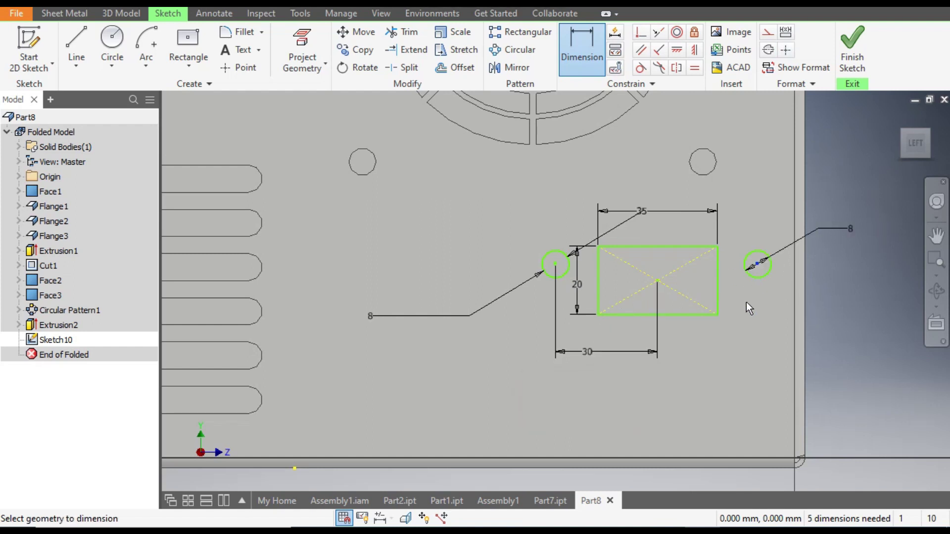
{"action": "left_click", "coordinate": [657, 281]}
{"action": "left_click", "coordinate": [712, 350]}
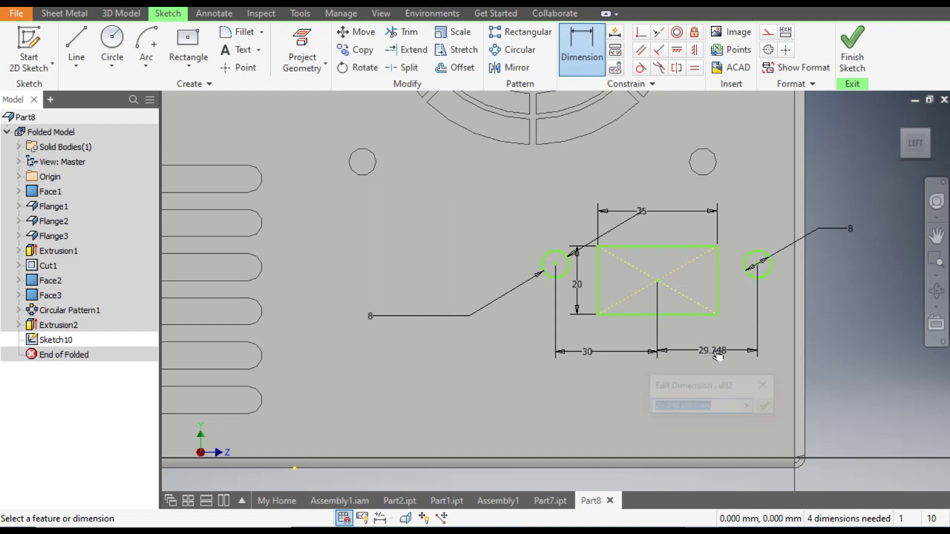
{"action": "type", "text": "3"}
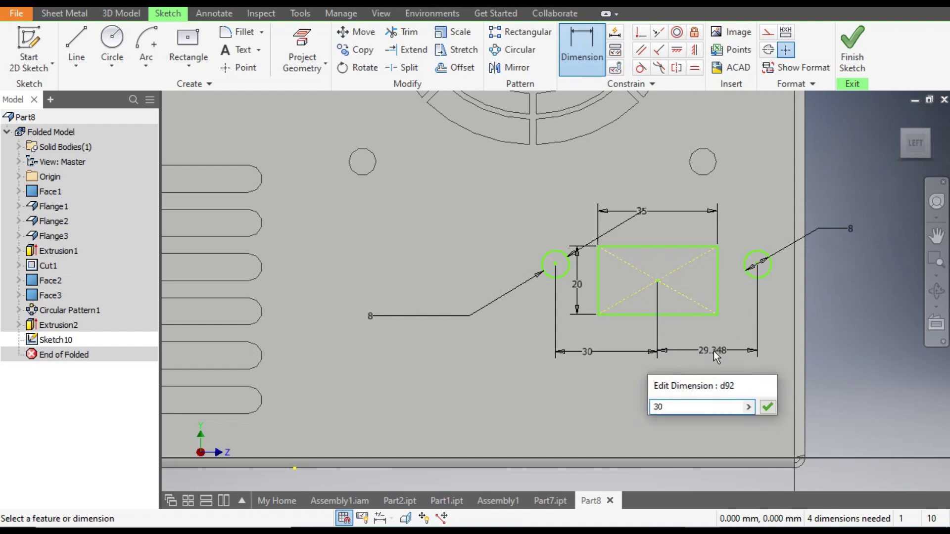
{"action": "type", "text": "0"}
{"action": "key", "text": "Return"}
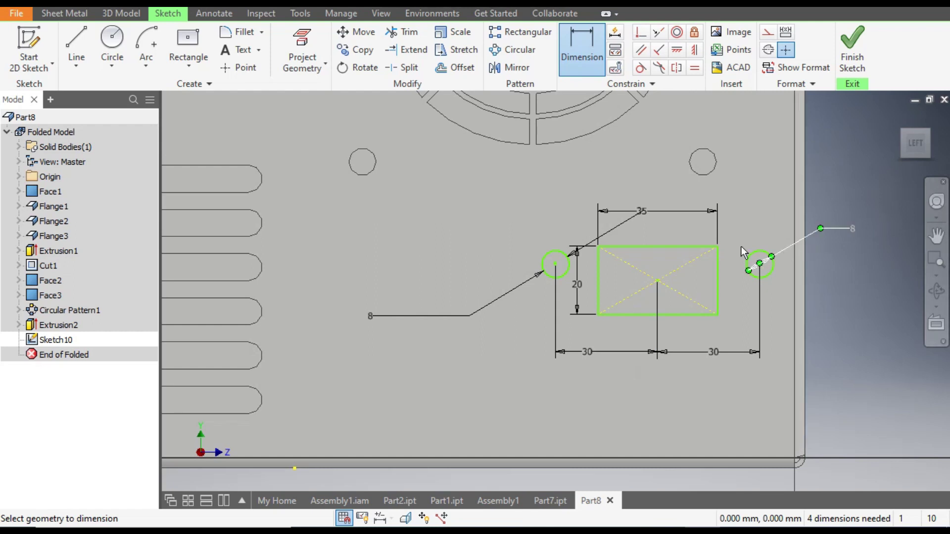
{"action": "key", "text": "Escape"}
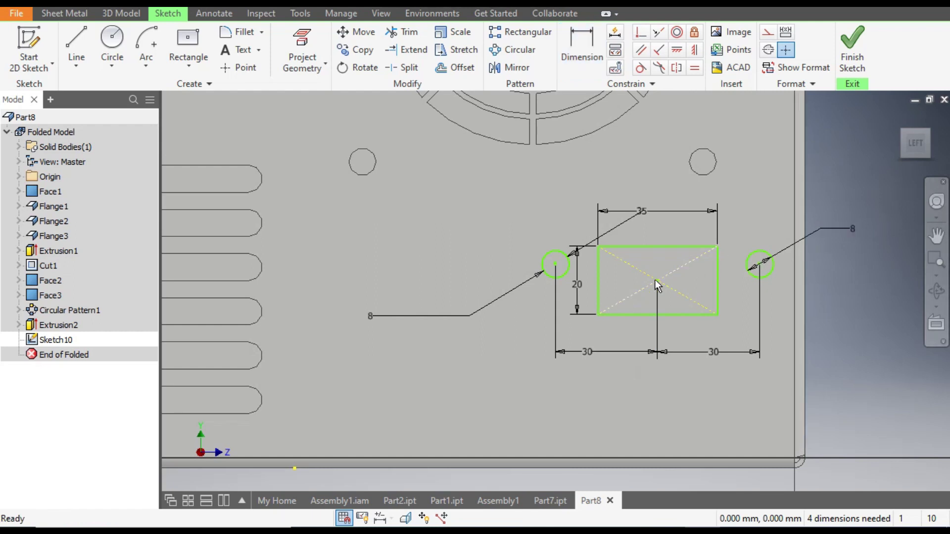
- Move the rectangle with its circles under the vent, and constrain both circle centers horizontal to the rectangle's center
{"action": "left_click_drag", "start_coordinate": [657, 283], "coordinate": [538, 267]}
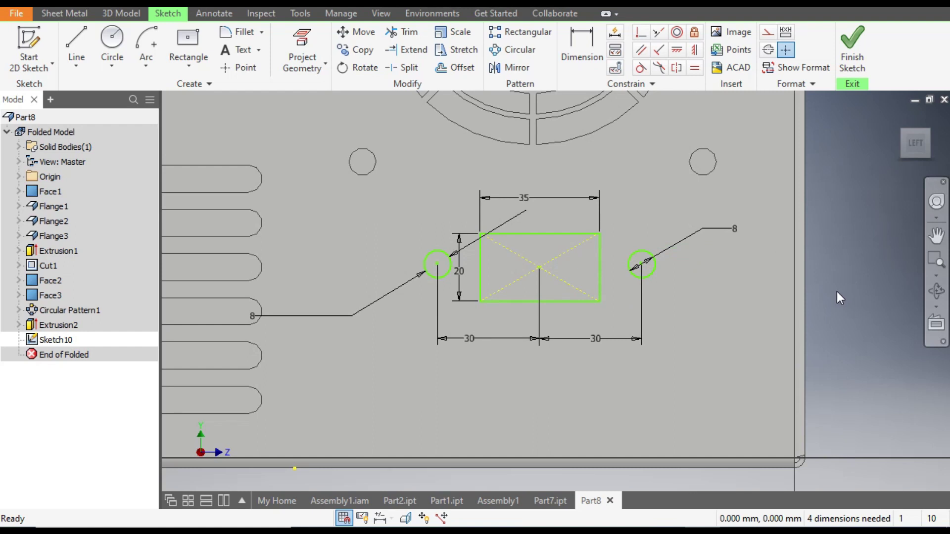
{"action": "left_click", "coordinate": [678, 50]}
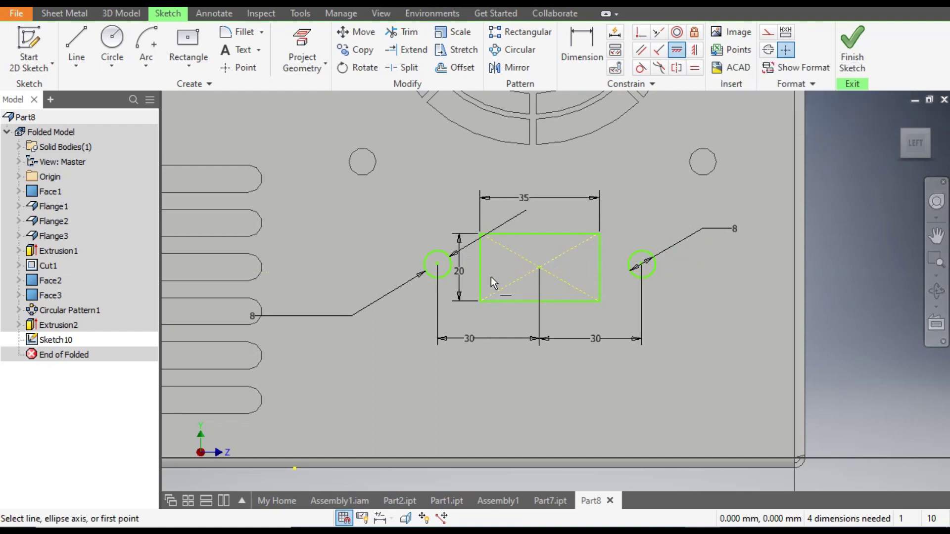
{"action": "left_click", "coordinate": [438, 265]}
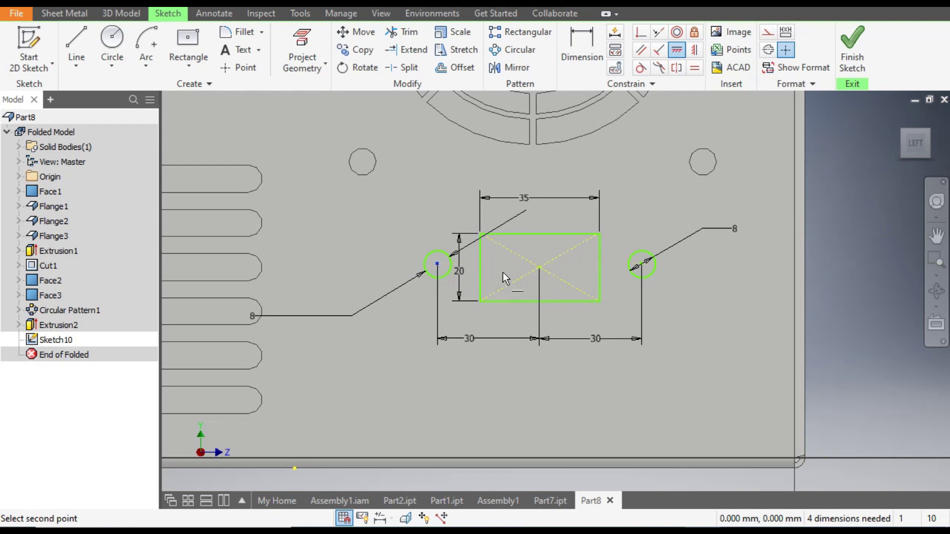
{"action": "left_click", "coordinate": [540, 267]}
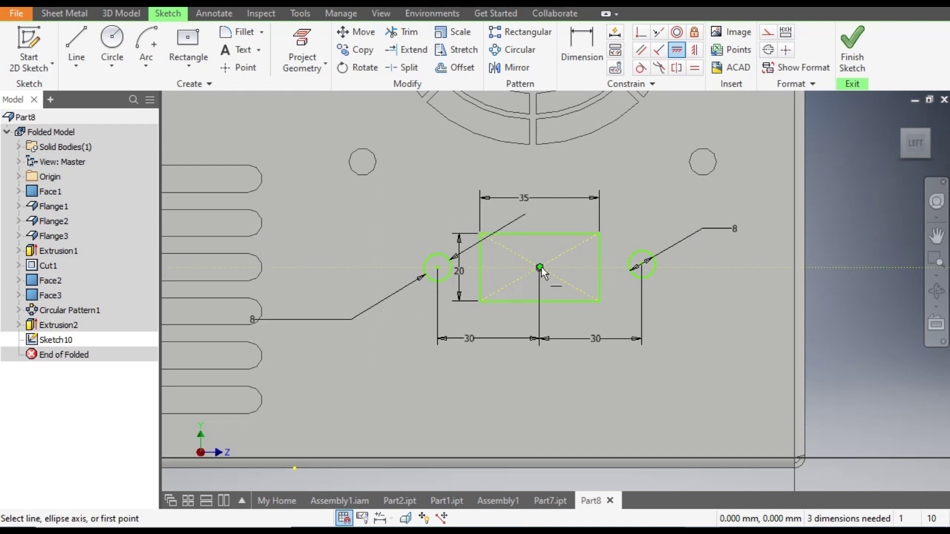
{"action": "left_click", "coordinate": [641, 265]}
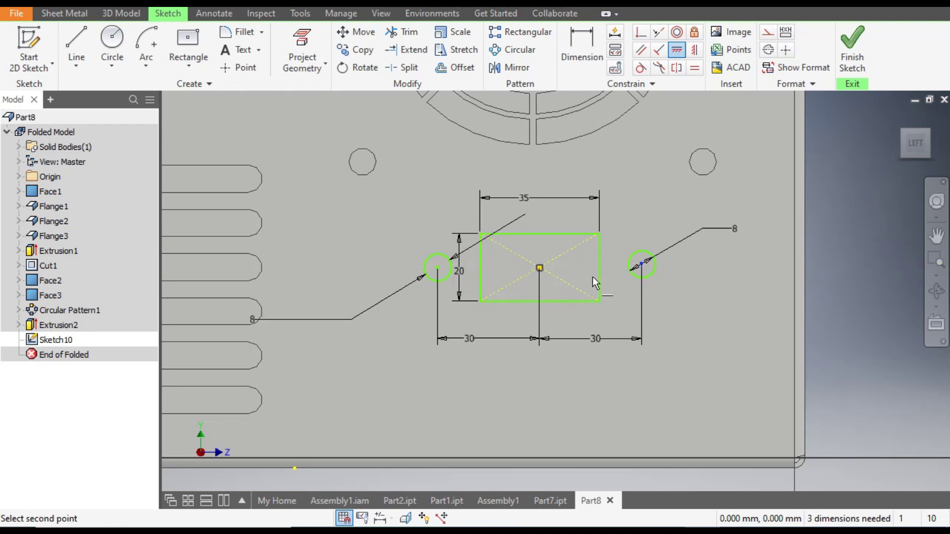
{"action": "left_click", "coordinate": [540, 268]}
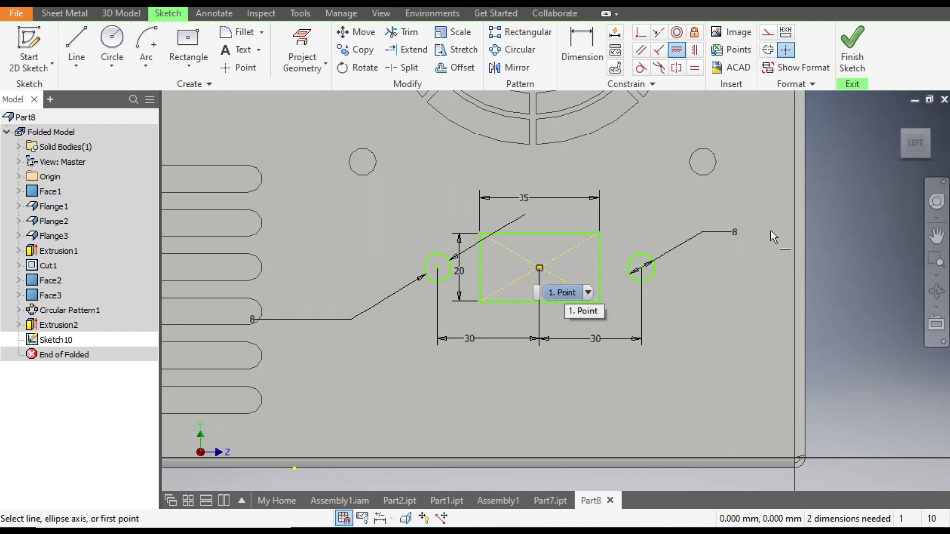
- Dimension the vertical distance from the vent's lower-left mounting hole to the rectangle's top edge as 30 mm
{"action": "left_click", "coordinate": [589, 43]}
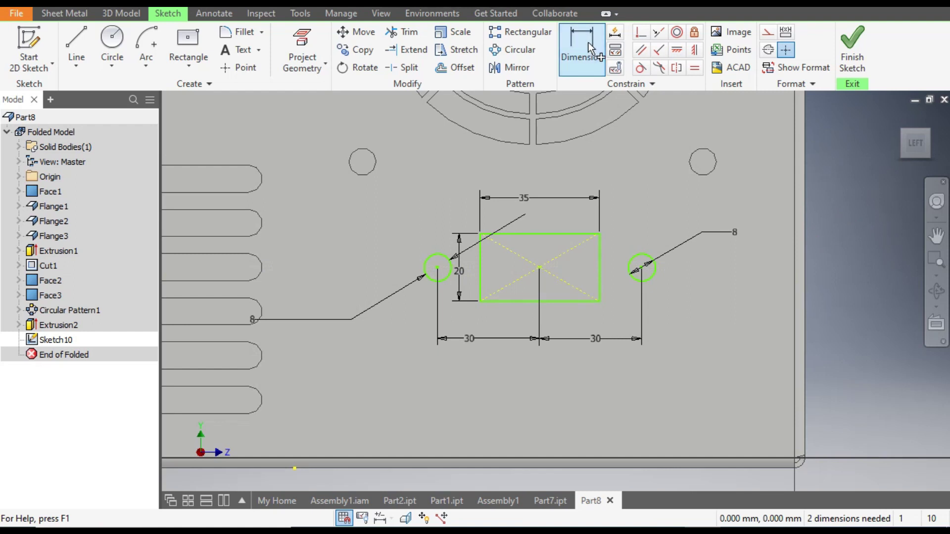
{"action": "left_click", "coordinate": [589, 42]}
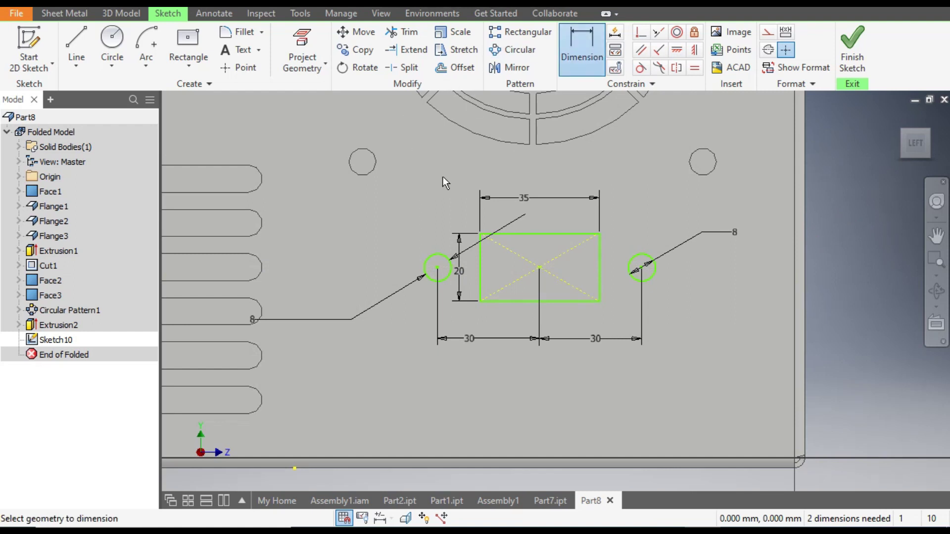
{"action": "left_click", "coordinate": [372, 169]}
{"action": "left_click", "coordinate": [503, 234]}
{"action": "left_click", "coordinate": [363, 206]}
{"action": "type", "text": "30"}
{"action": "key", "text": "Return"}
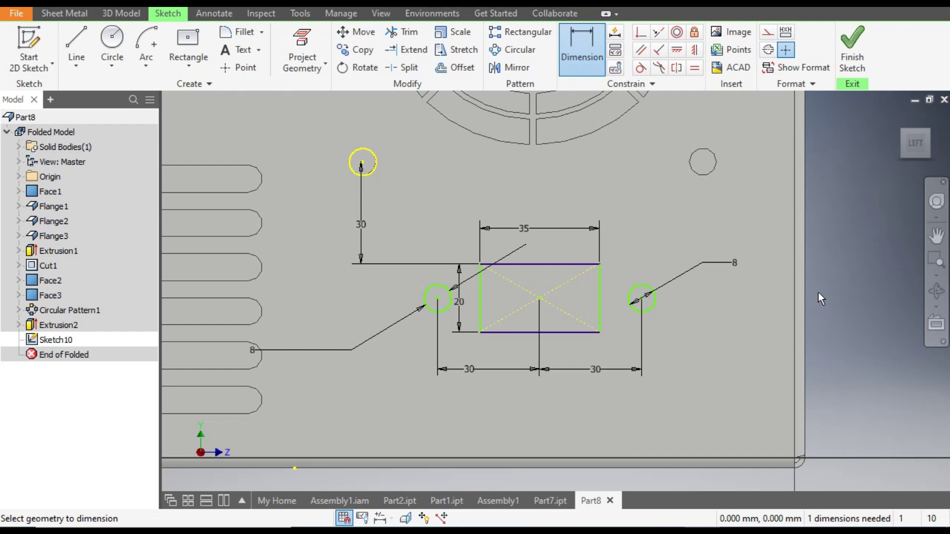
- Dimension the horizontal distance from the rectangle's center to the face's right vertical edge as 90 mm
{"action": "scroll", "coordinate": [573, 213], "scroll_direction": "up", "scroll_amount": 2}
{"action": "middle_click_drag", "start_coordinate": [615, 357], "coordinate": [607, 255]}
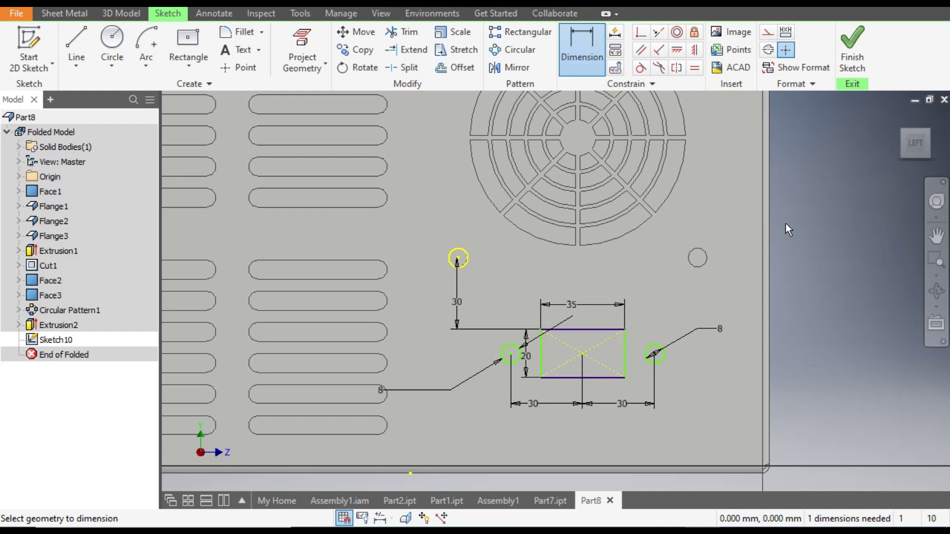
{"action": "left_click", "coordinate": [770, 328]}
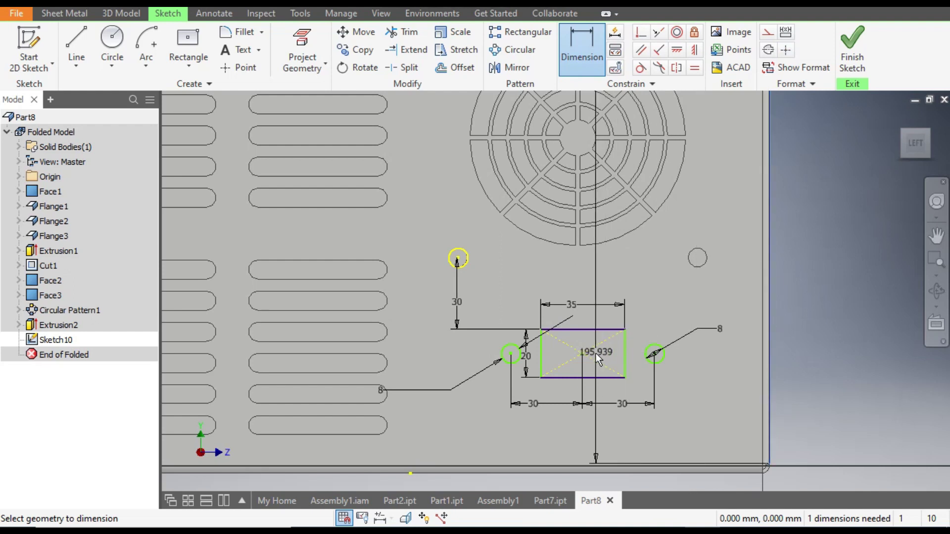
{"action": "left_click", "coordinate": [582, 353]}
{"action": "left_click", "coordinate": [652, 288]}
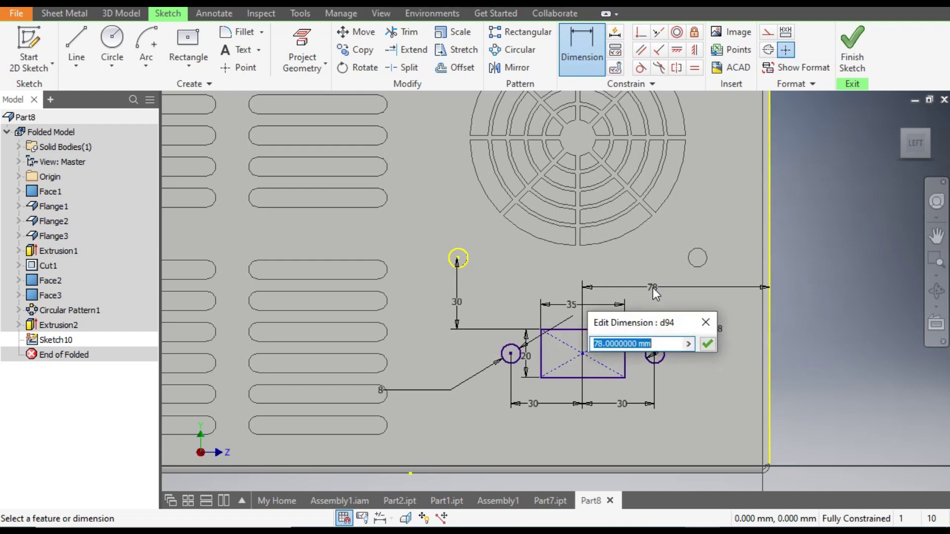
{"action": "type", "text": "90"}
{"action": "key", "text": "Return"}
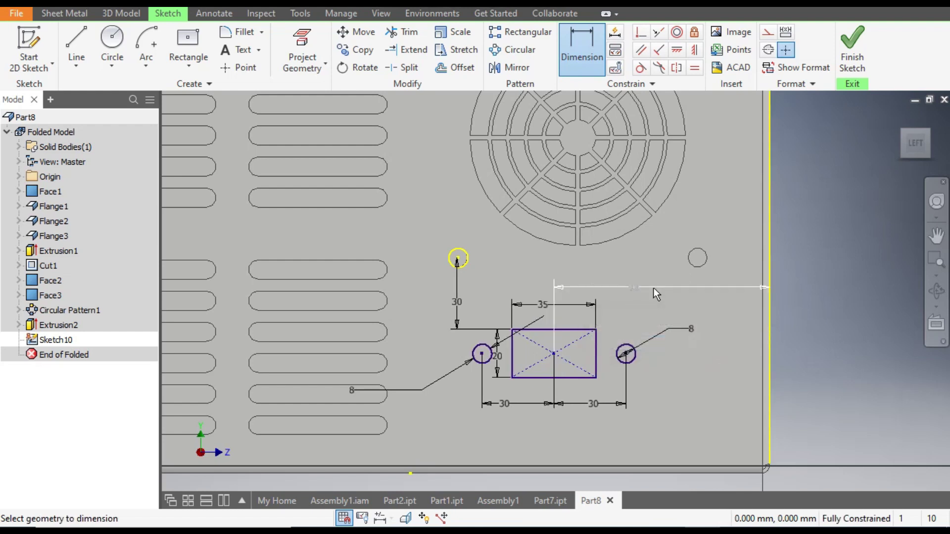
{"action": "key", "text": "Escape"}
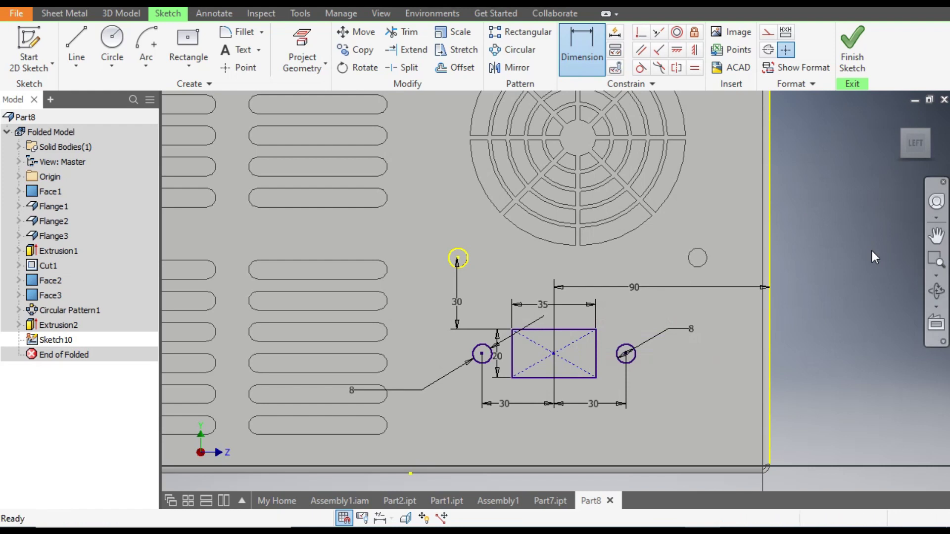
- Undo the last dimension value change and delete the dimension between the rectangle's center and the face's right edge
{"action": "key", "text": "ctrl+z"}
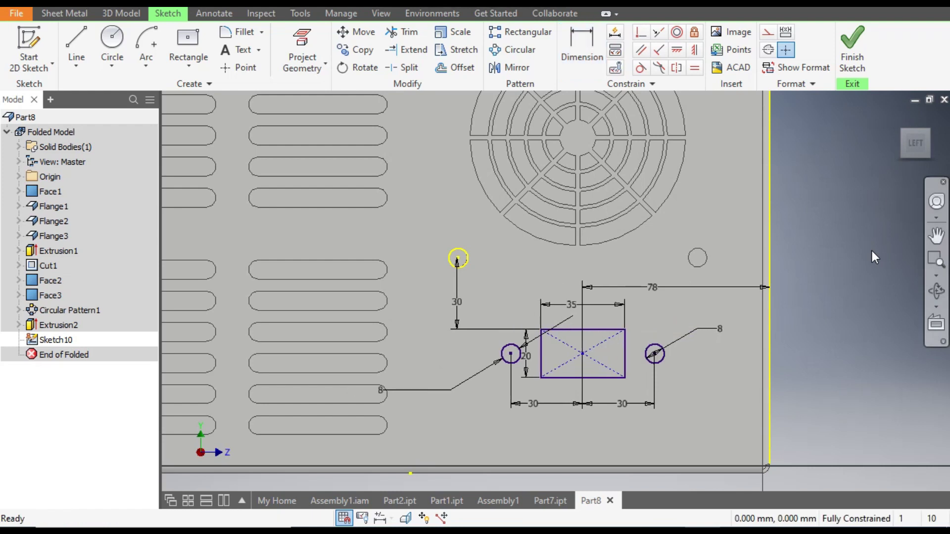
{"action": "left_click", "coordinate": [684, 287]}
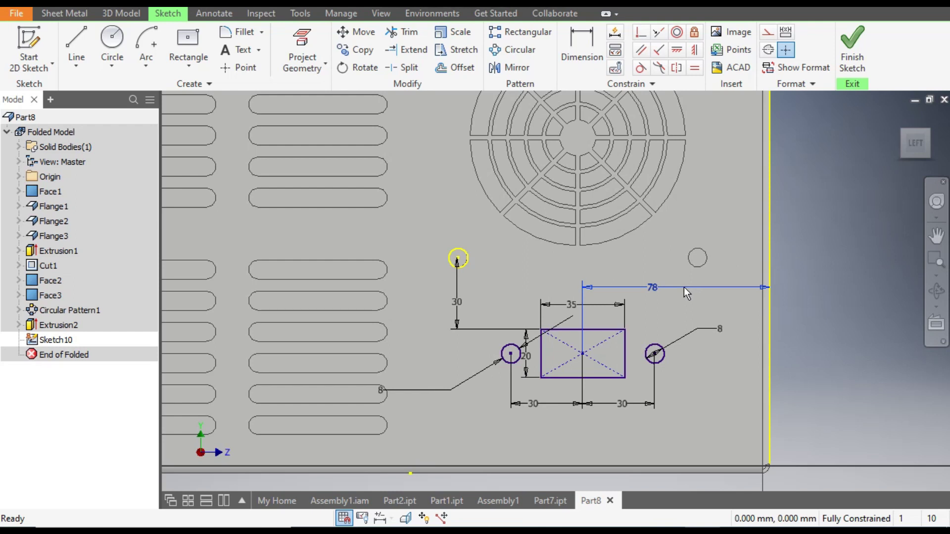
{"action": "key", "text": "Delete"}
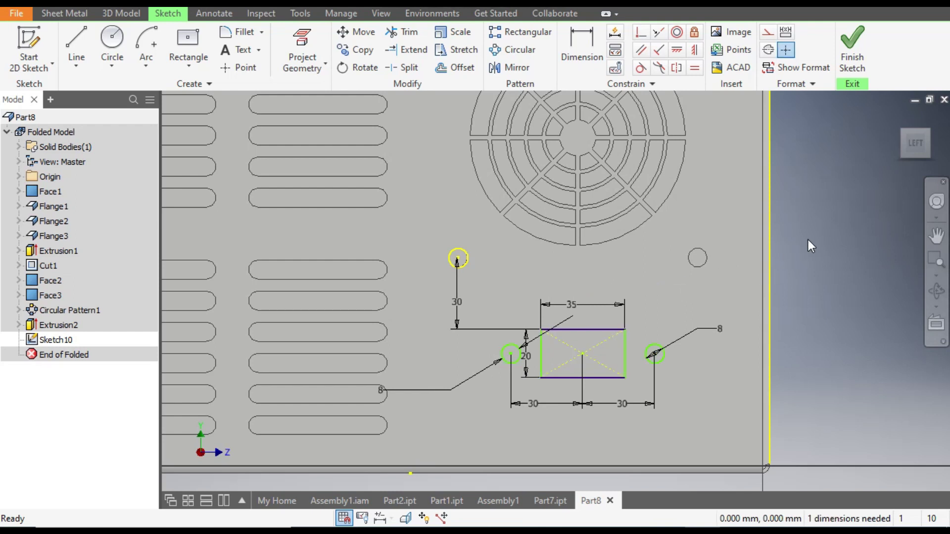
- Place a sketch point at the center of the circular vent
{"action": "left_click", "coordinate": [244, 72]}
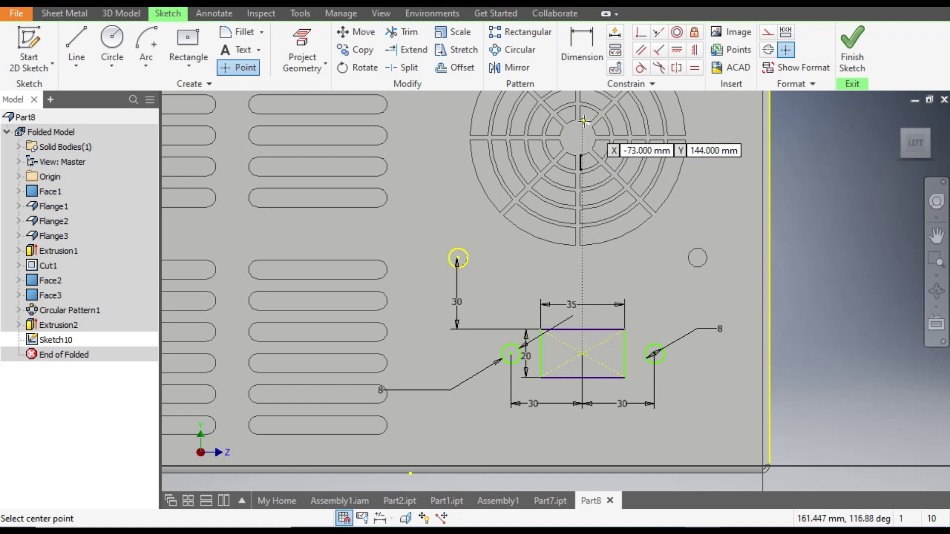
{"action": "scroll", "coordinate": [584, 122], "scroll_direction": "down", "scroll_amount": 5}
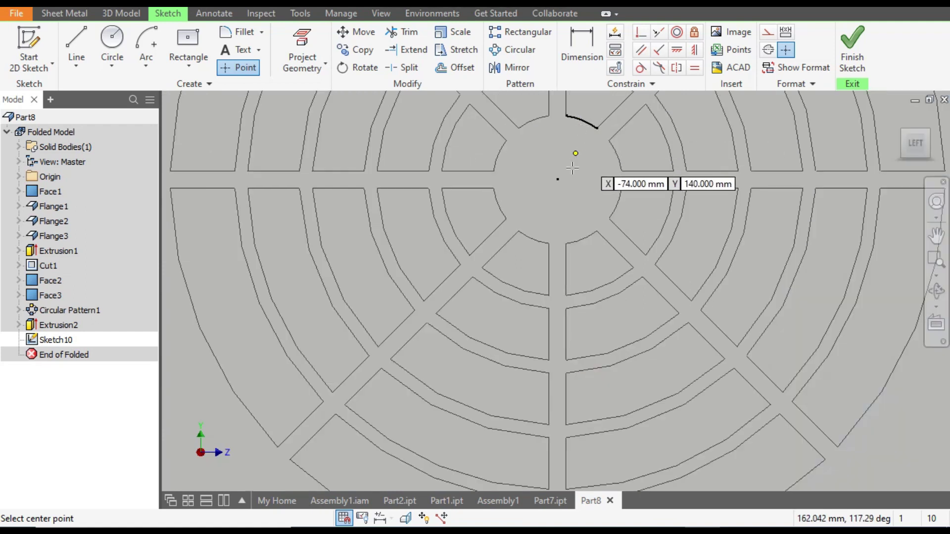
{"action": "left_click", "coordinate": [558, 179]}
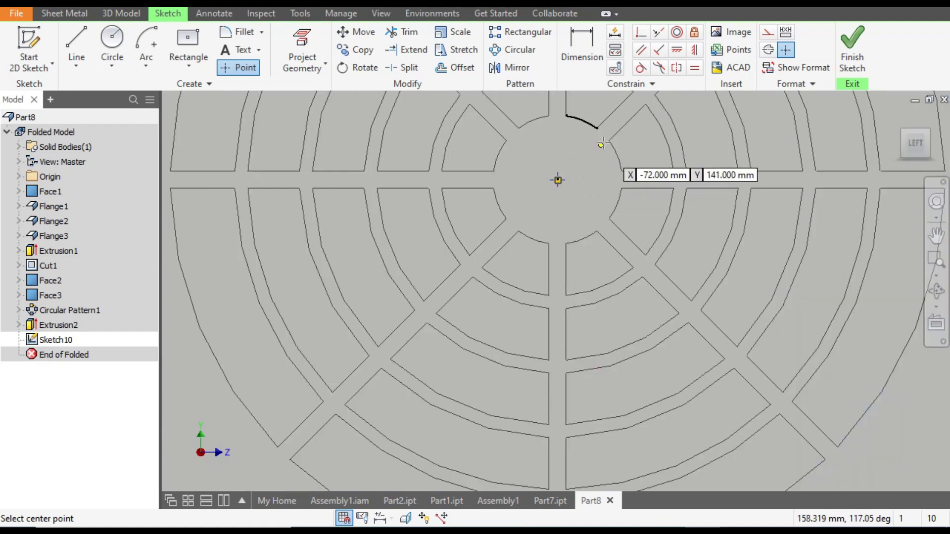
{"action": "key", "text": "Escape"}
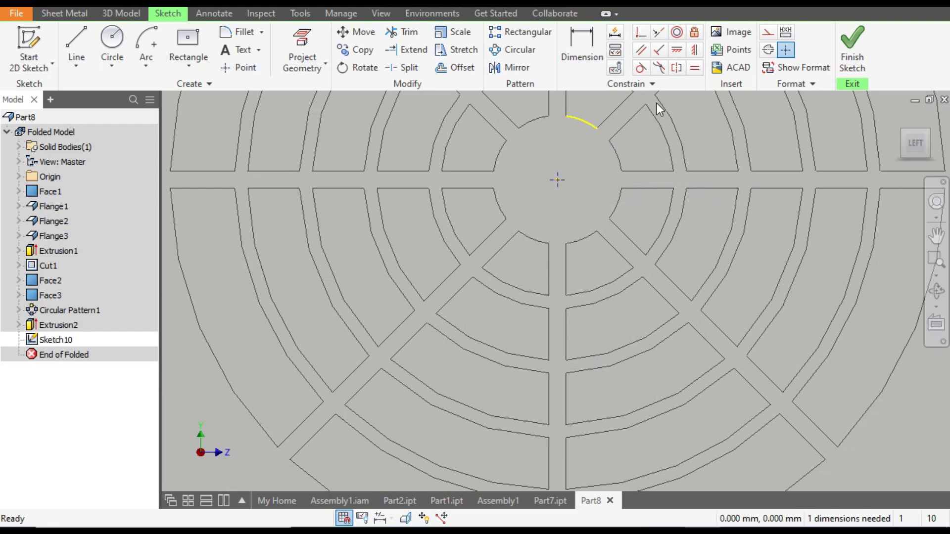
- Apply a vertical constraint between the vent's center point and the rectangle's center
{"action": "left_click", "coordinate": [694, 54]}
{"action": "scroll", "coordinate": [672, 144], "scroll_direction": "up", "scroll_amount": 3}
{"action": "left_click", "coordinate": [604, 165]}
{"action": "scroll", "coordinate": [628, 178], "scroll_direction": "up", "scroll_amount": 5}
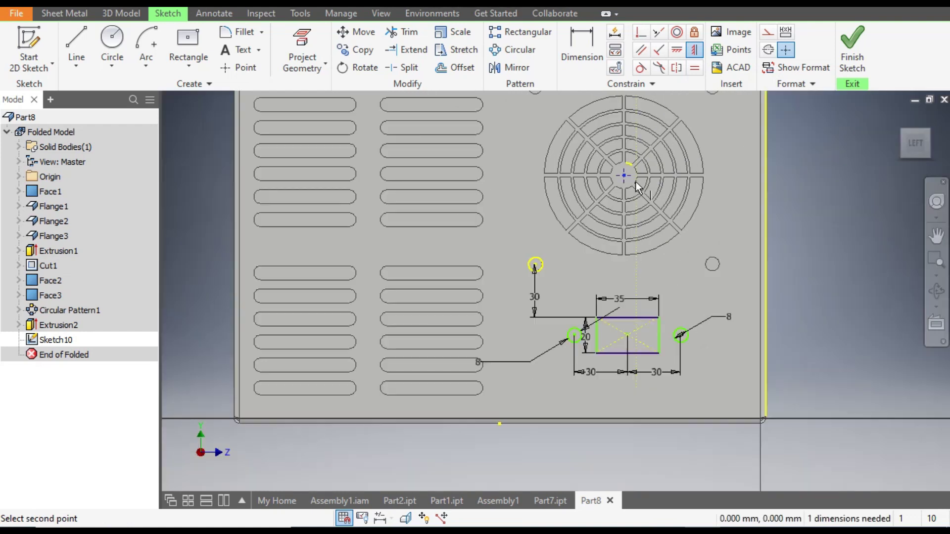
{"action": "left_click", "coordinate": [628, 335]}
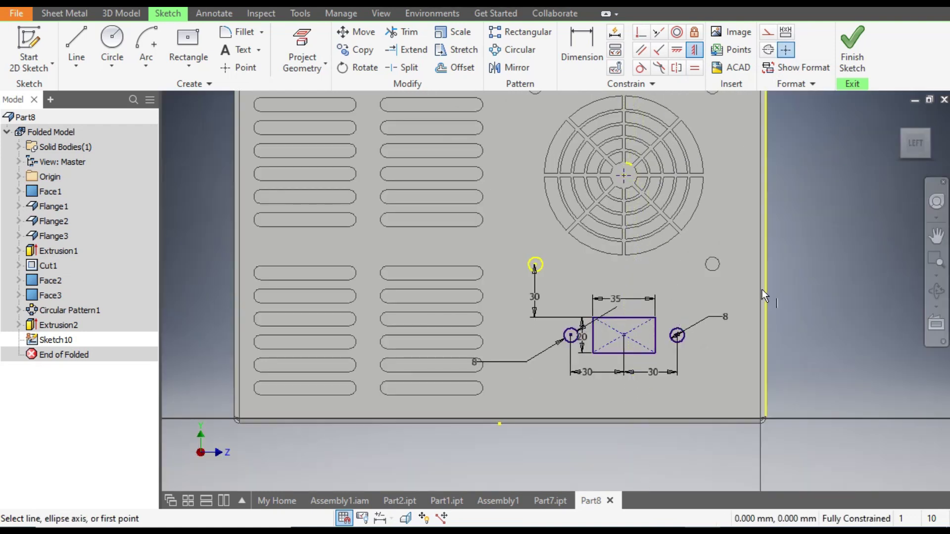
{"action": "key", "text": "Escape"}
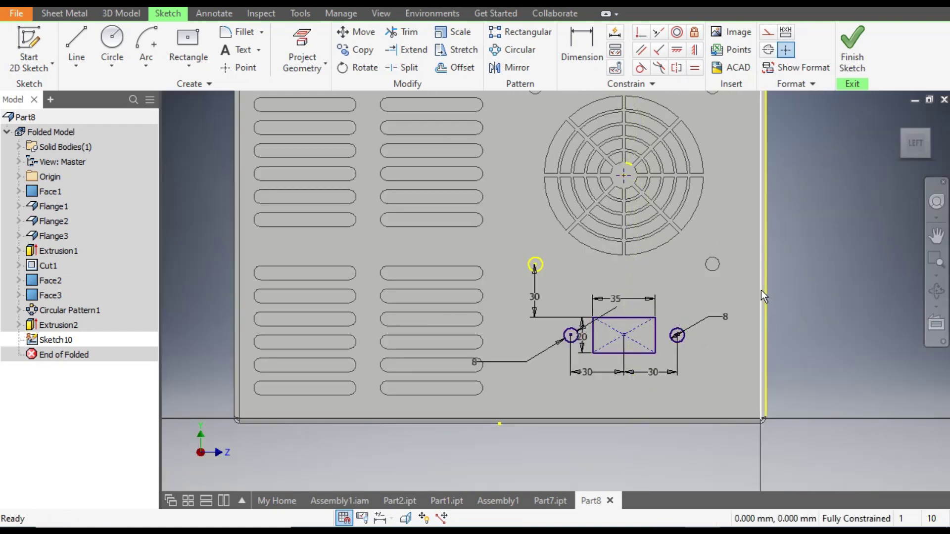
- Check the horizontal distance from the rectangle's center to the face's right edge without placing a dimension
{"action": "middle_click_drag", "start_coordinate": [661, 341], "coordinate": [640, 358]}
{"action": "left_click", "coordinate": [584, 50]}
{"action": "left_click", "coordinate": [604, 354]}
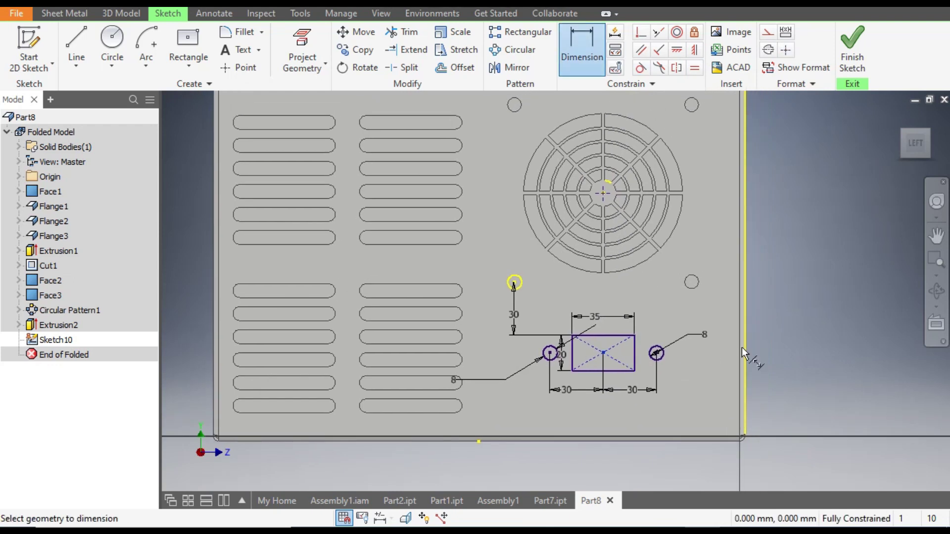
{"action": "left_click", "coordinate": [744, 355]}
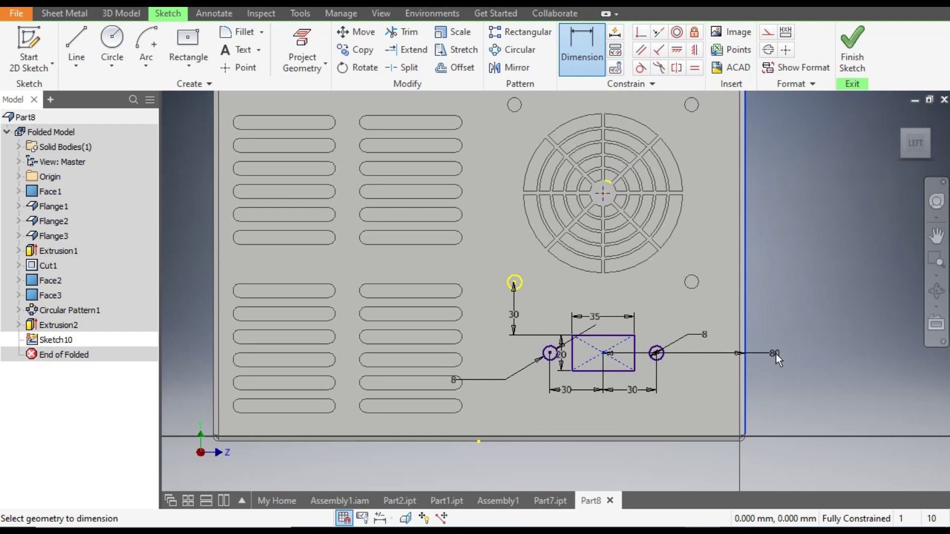
{"action": "key", "text": "Escape"}
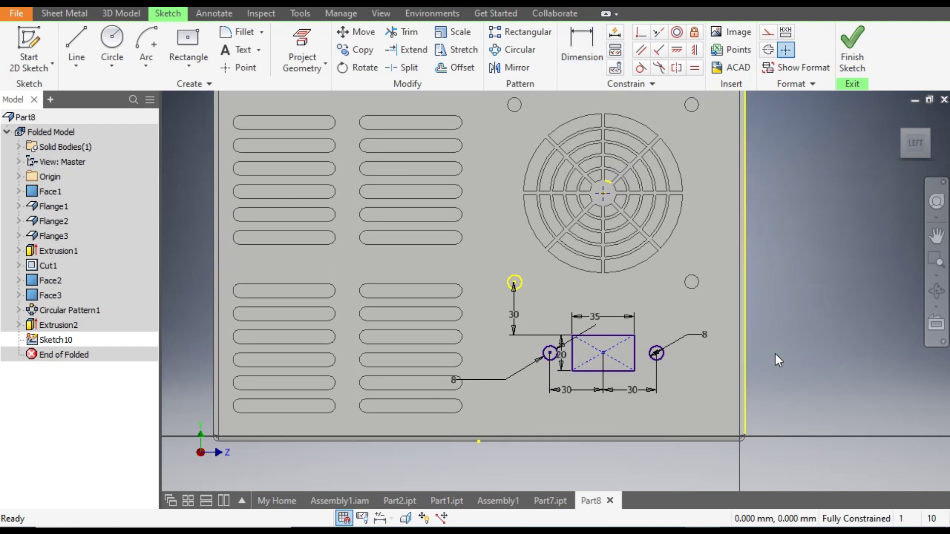
- Examine the holes below the rectangular cutout in the reference part Part2.ipt, and return to Part8
{"action": "middle_click_drag", "start_coordinate": [727, 408], "coordinate": [719, 334]}
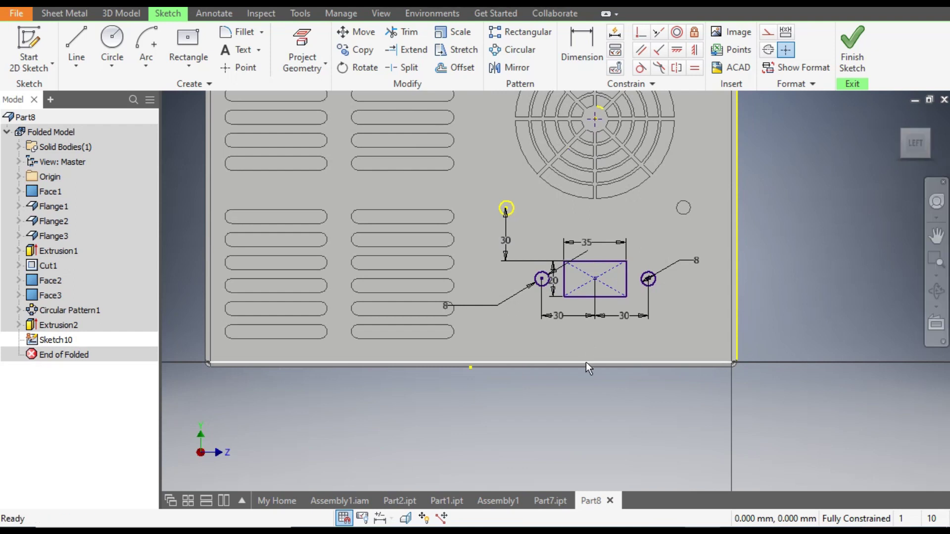
{"action": "scroll", "coordinate": [592, 330], "scroll_direction": "up", "scroll_amount": 3}
{"action": "left_click", "coordinate": [398, 501]}
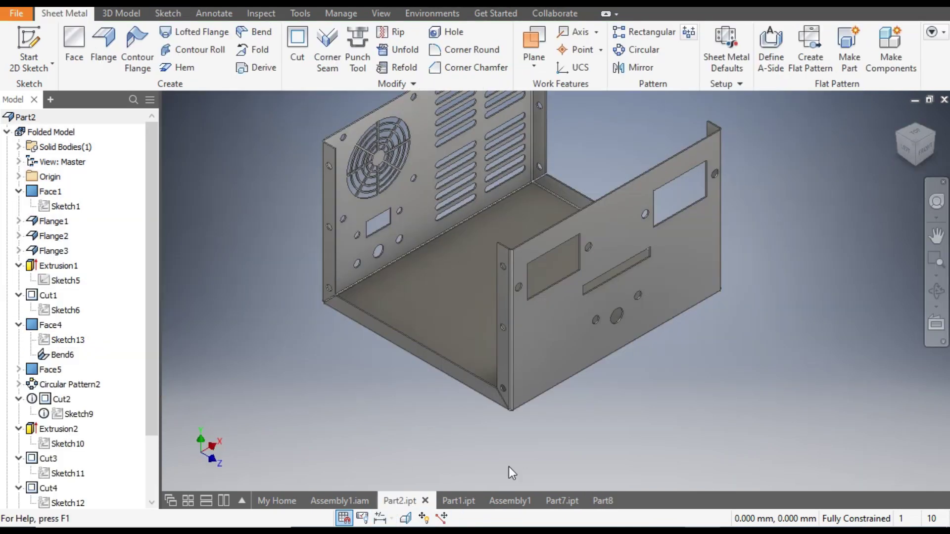
{"action": "scroll", "coordinate": [390, 254], "scroll_direction": "up", "scroll_amount": 3}
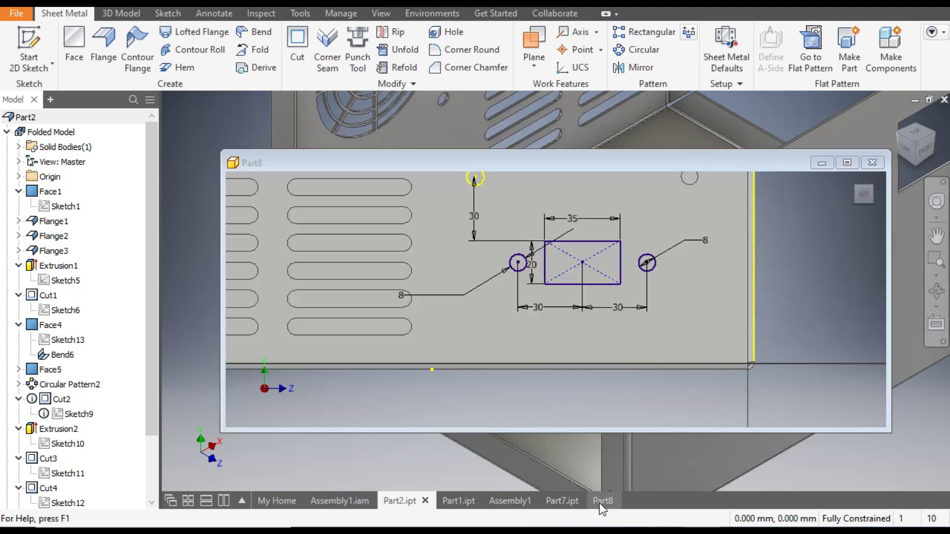
{"action": "left_click", "coordinate": [600, 501]}
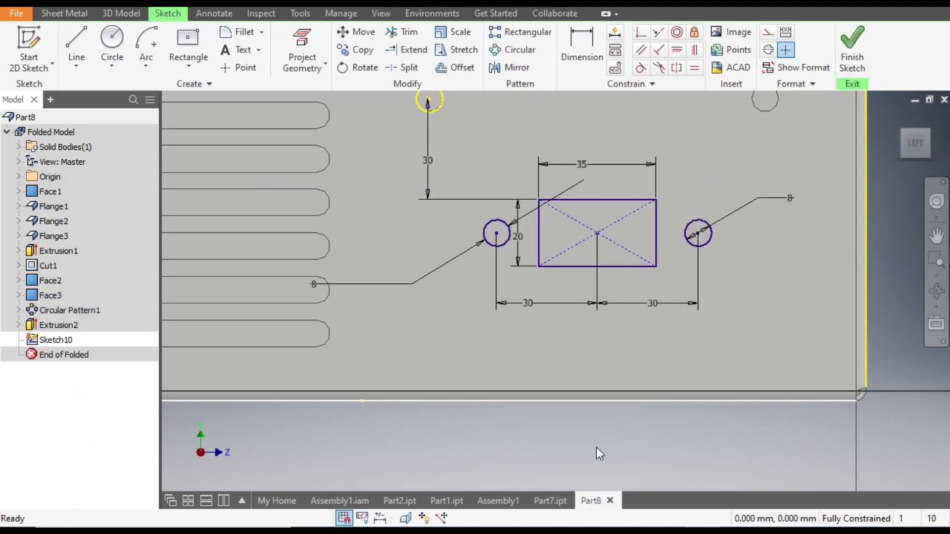
- Sketch three circles in a row below the rectangle, the middle one about 17 mm and the right one about 9 mm in diameter
{"action": "left_click", "coordinate": [111, 40]}
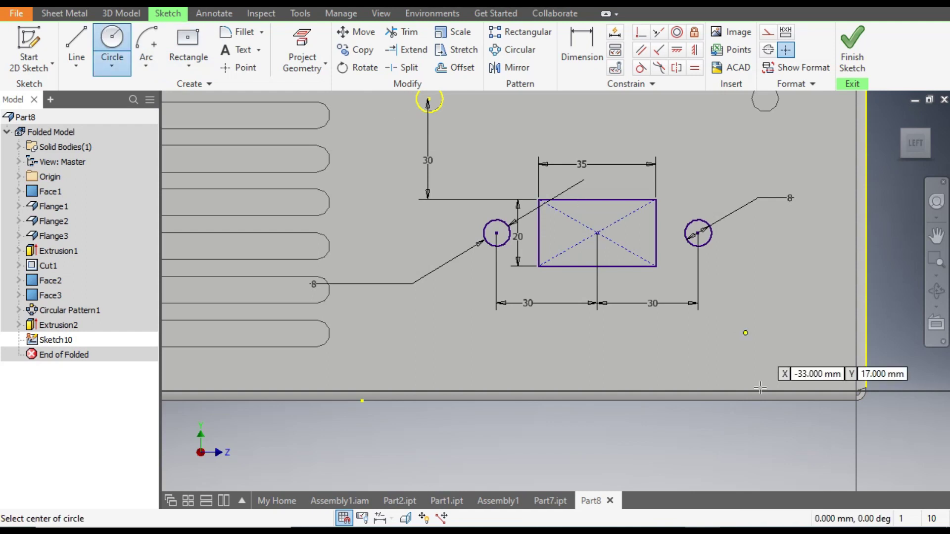
{"action": "left_click", "coordinate": [597, 343]}
{"action": "left_click", "coordinate": [613, 367]}
{"action": "left_click", "coordinate": [502, 340]}
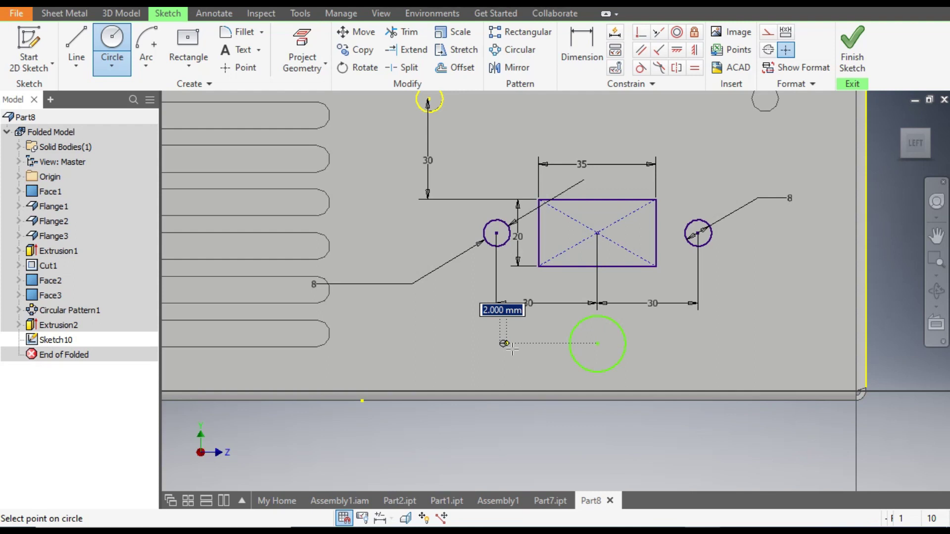
{"action": "left_click", "coordinate": [513, 350]}
{"action": "left_click", "coordinate": [697, 343]}
{"action": "left_click", "coordinate": [708, 354]}
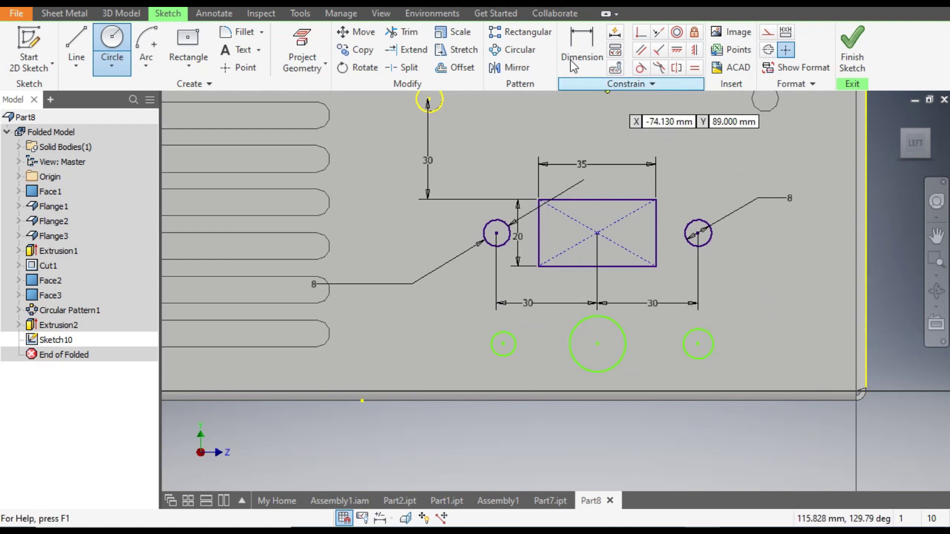
- Dimension the diameter of the lower right circle as 10 mm
{"action": "left_click", "coordinate": [584, 46]}
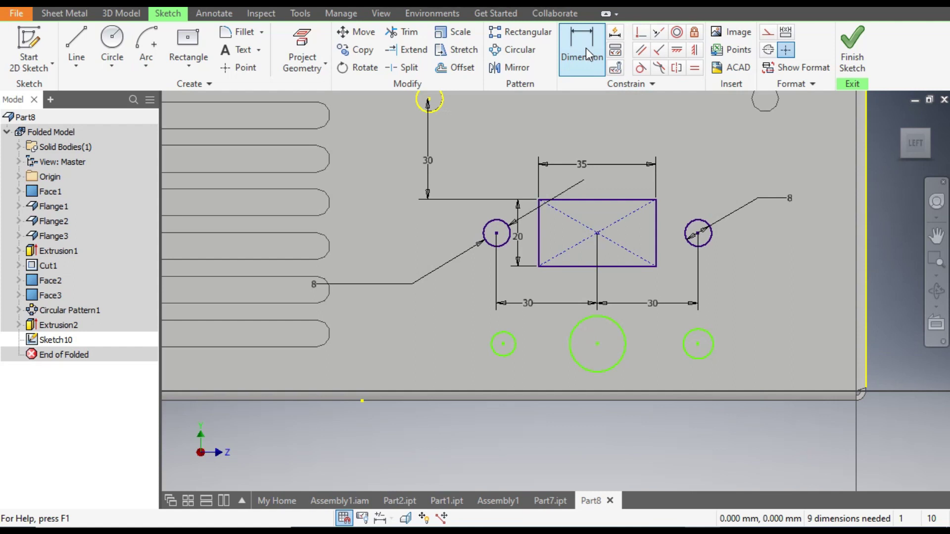
{"action": "left_click", "coordinate": [712, 341]}
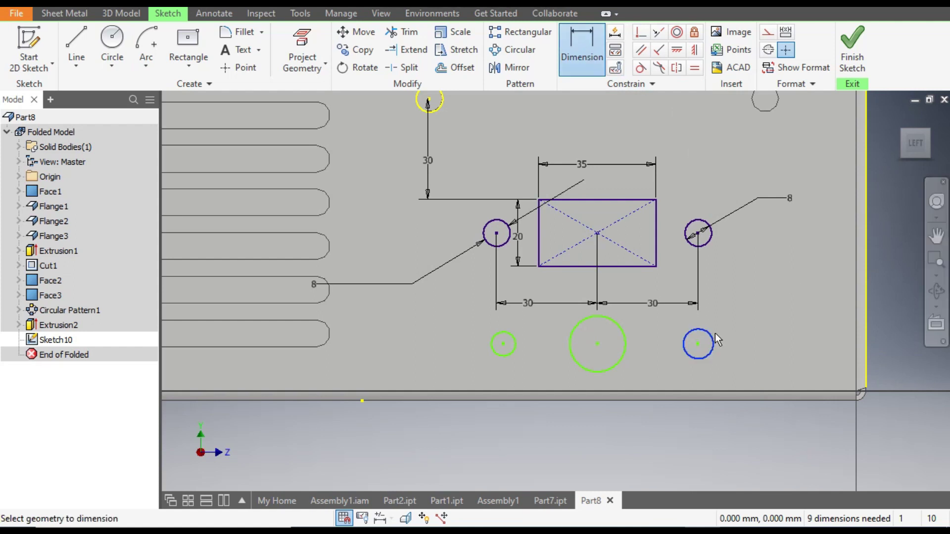
{"action": "left_click", "coordinate": [731, 306]}
{"action": "type", "text": "8"}
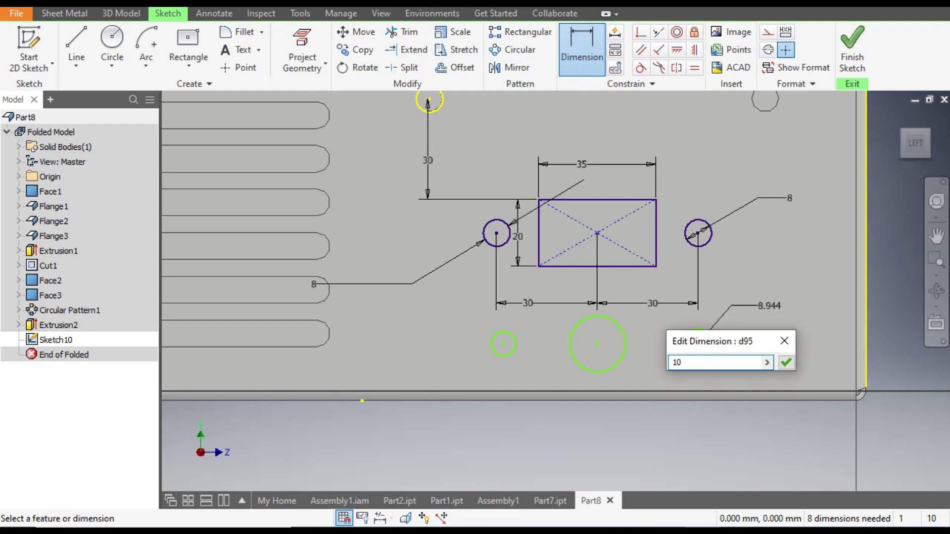
{"action": "key", "text": "Return"}
- Dimension the diameter of the lower middle circle as 15 mm
{"action": "left_click", "coordinate": [622, 352]}
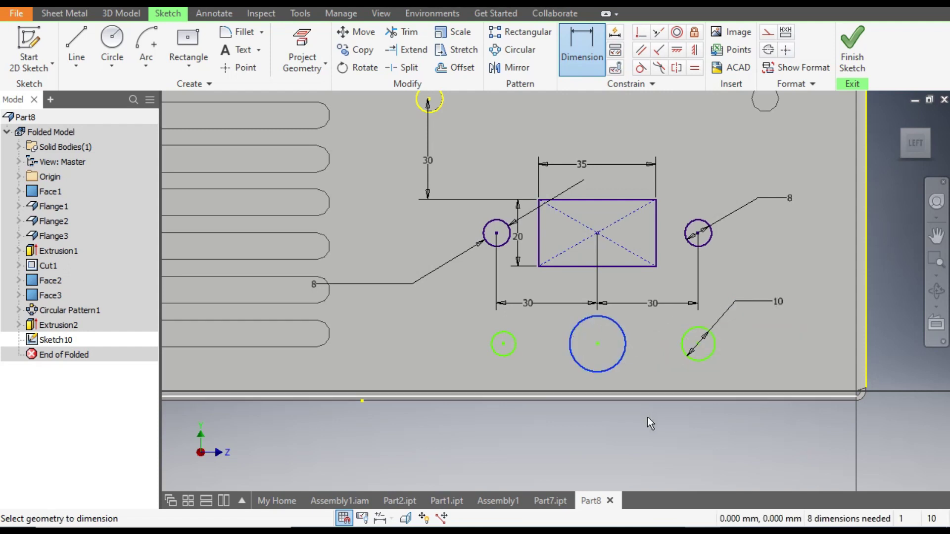
{"action": "left_click", "coordinate": [649, 429]}
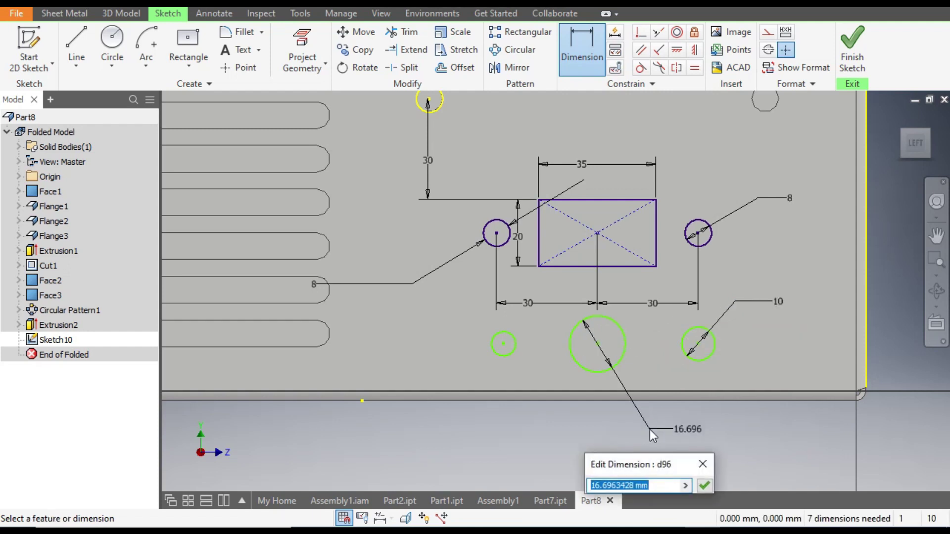
{"action": "type", "text": "15"}
{"action": "key", "text": "Return"}
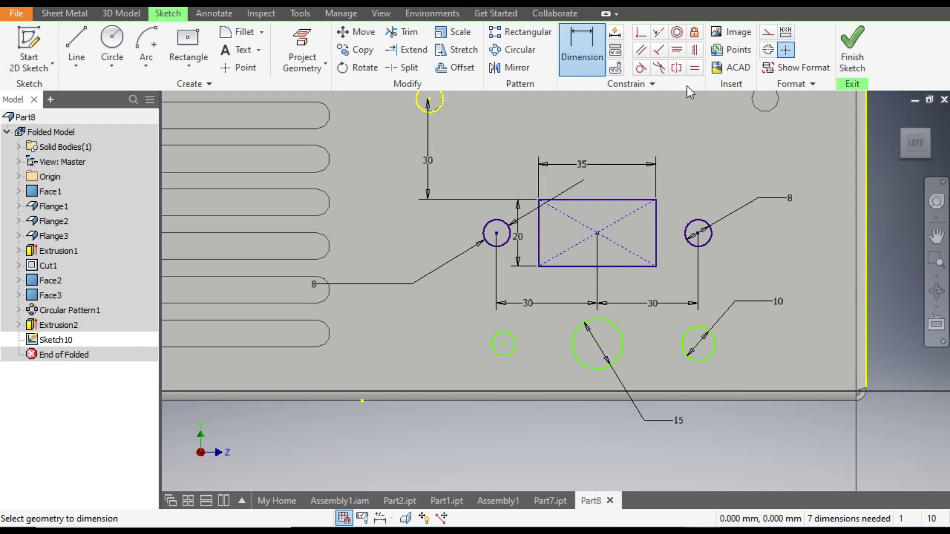
- Constrain the three lower circles' centers vertically to the rectangle's center and the centers of the two 8 mm circles above
{"action": "left_click", "coordinate": [694, 52]}
{"action": "left_click", "coordinate": [597, 233]}
{"action": "left_click", "coordinate": [600, 346]}
{"action": "left_click", "coordinate": [699, 234]}
{"action": "left_click", "coordinate": [700, 345]}
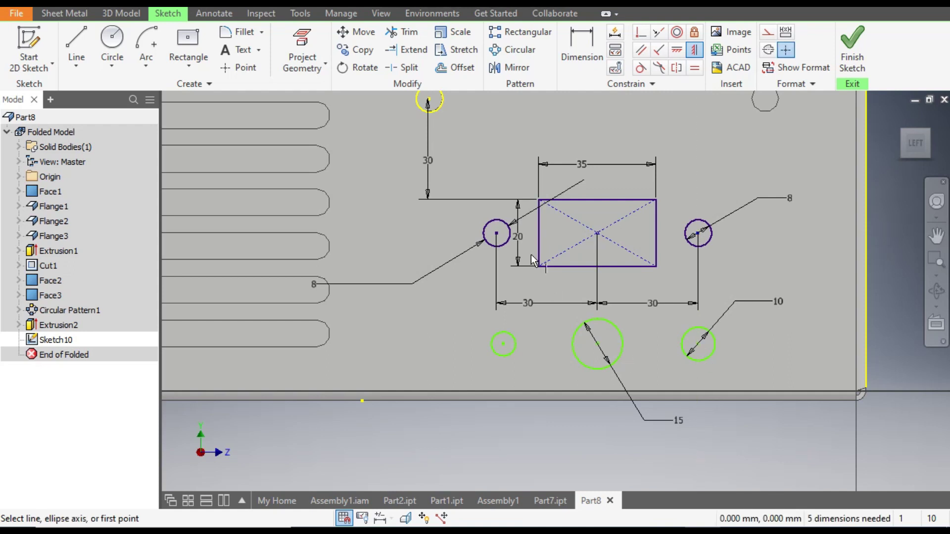
{"action": "left_click", "coordinate": [496, 233]}
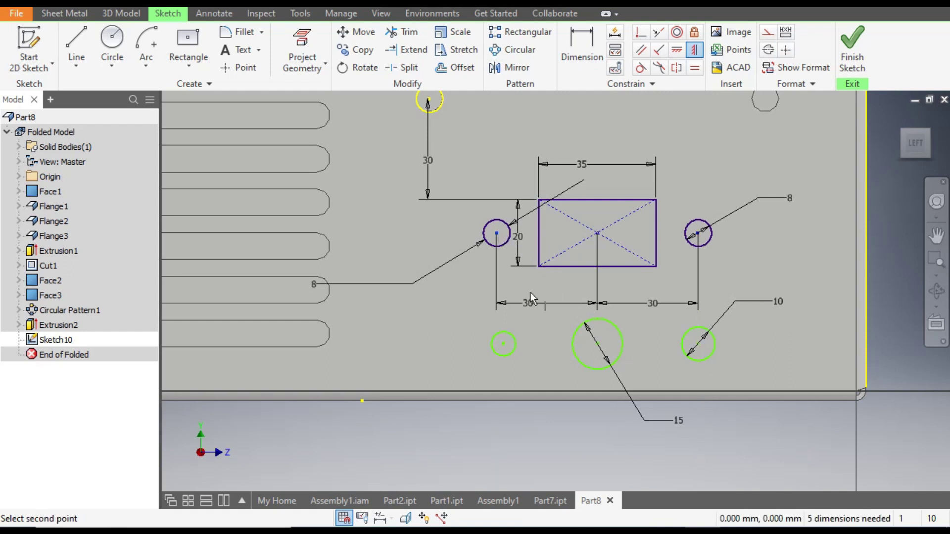
{"action": "left_click", "coordinate": [502, 346]}
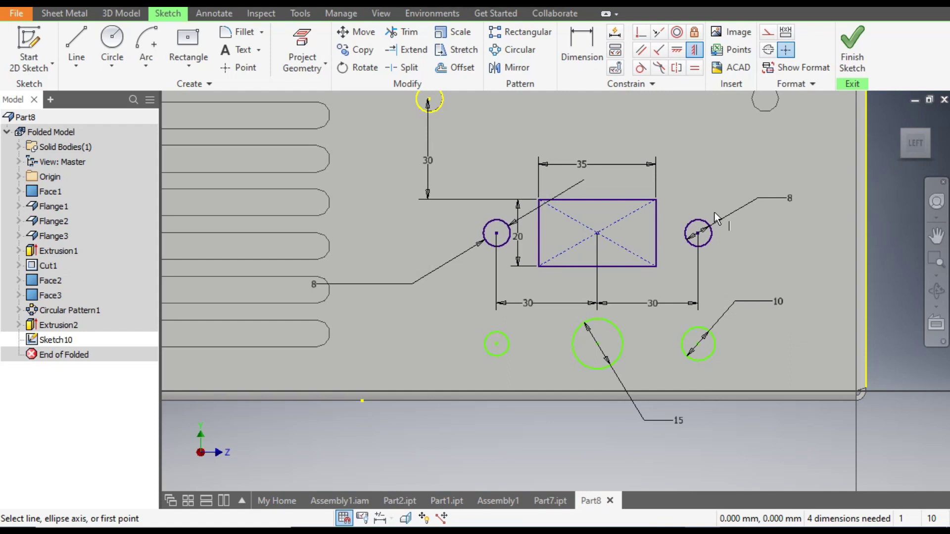
- Align the centers of the three lower circles horizontally with a horizontal constraint
{"action": "left_click", "coordinate": [677, 51]}
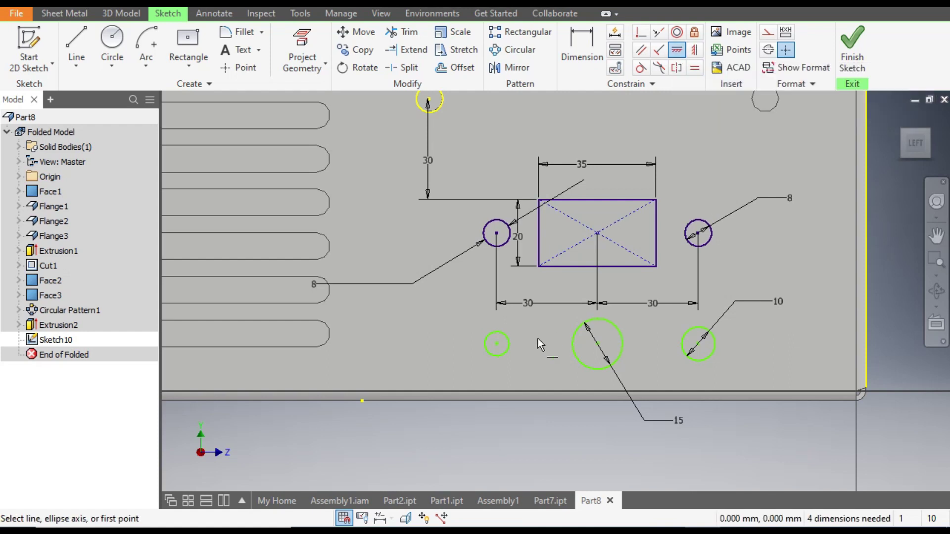
{"action": "left_click", "coordinate": [497, 345]}
{"action": "left_click", "coordinate": [598, 345]}
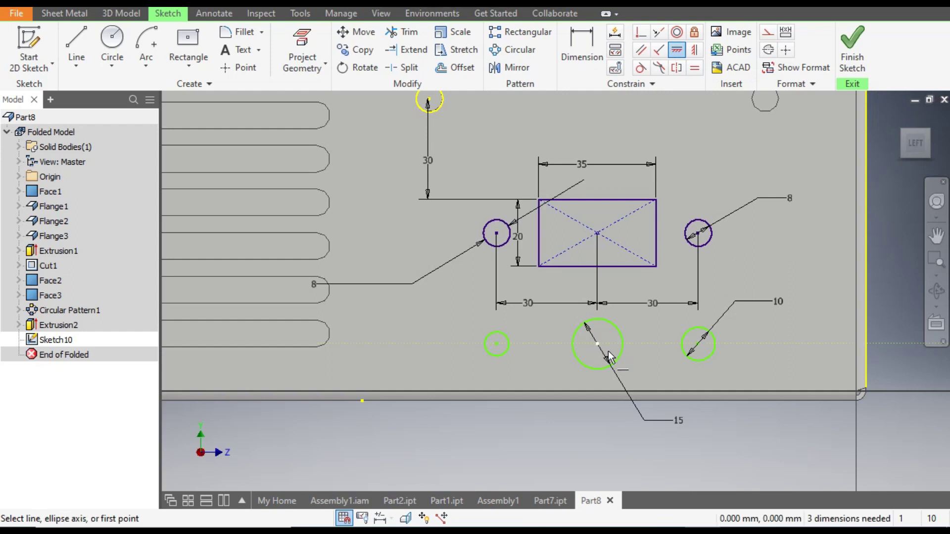
{"action": "left_click", "coordinate": [598, 344]}
{"action": "left_click", "coordinate": [697, 344]}
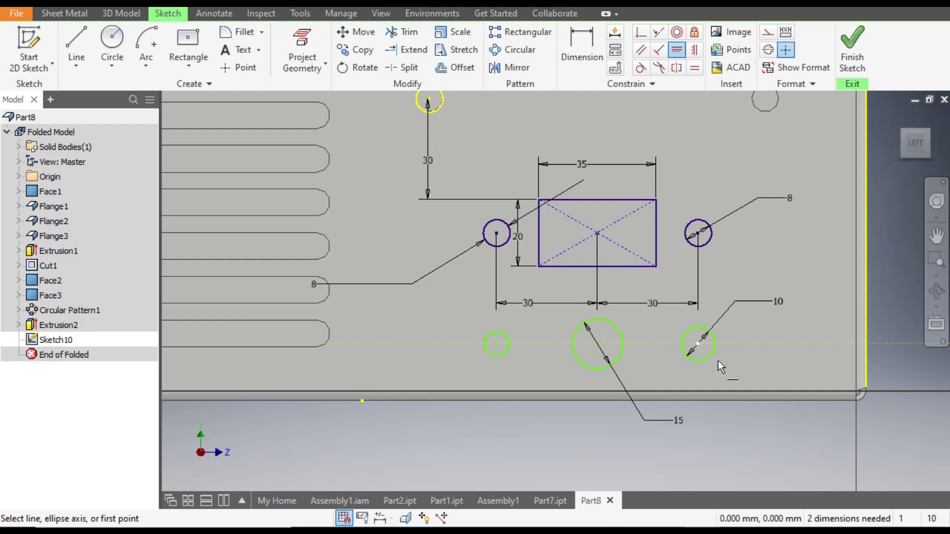
- Dimension the lower middle circle's center 20 mm above the face's bottom edge
{"action": "left_click", "coordinate": [582, 53]}
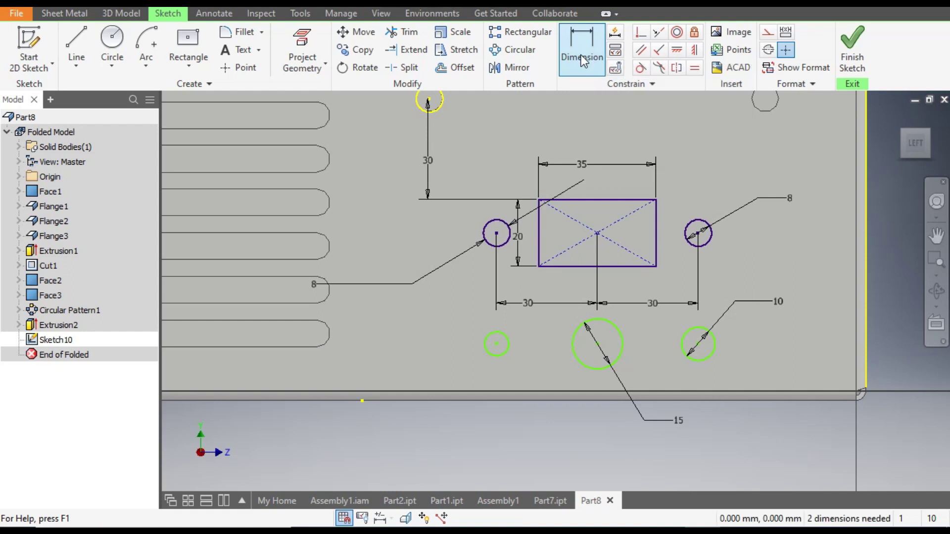
{"action": "left_click", "coordinate": [581, 54]}
{"action": "left_click", "coordinate": [606, 401]}
{"action": "left_click", "coordinate": [598, 344]}
{"action": "left_click", "coordinate": [637, 432]}
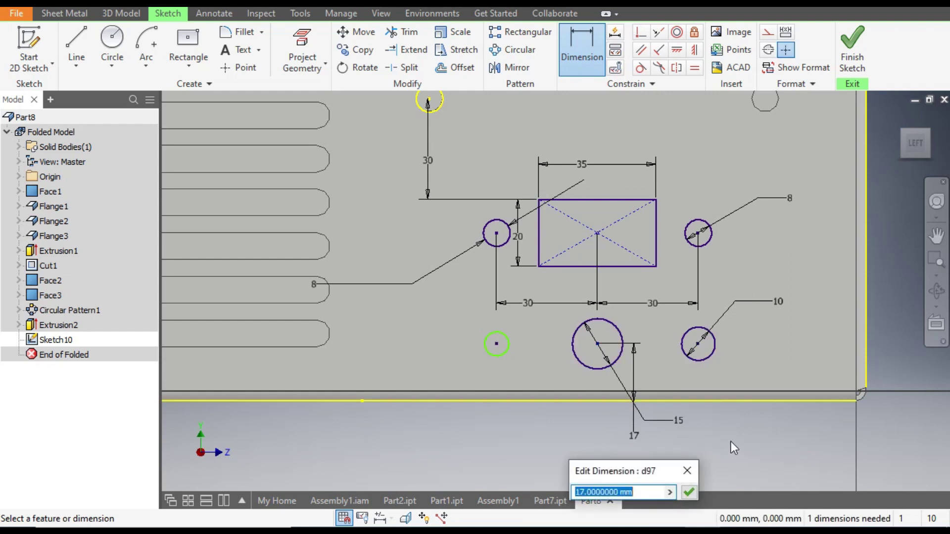
{"action": "type", "text": "20"}
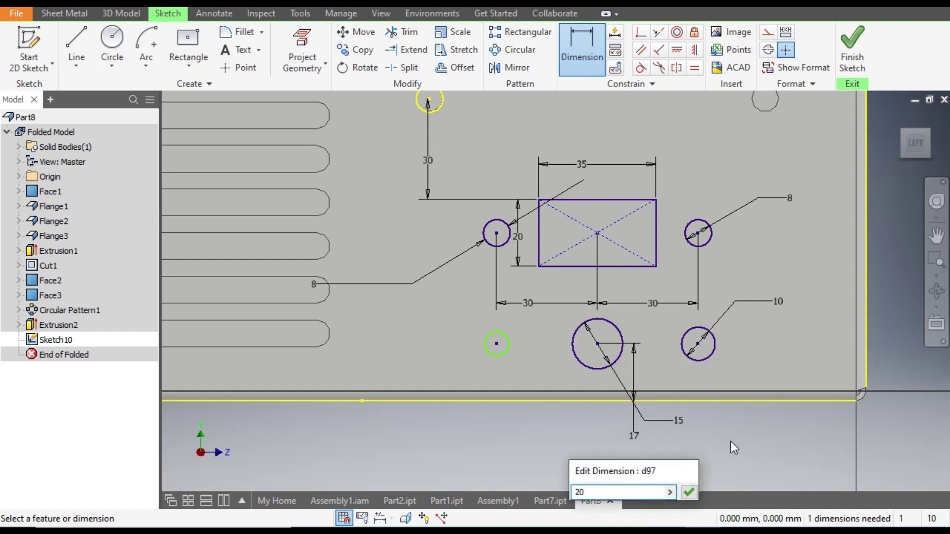
{"action": "key", "text": "Return"}
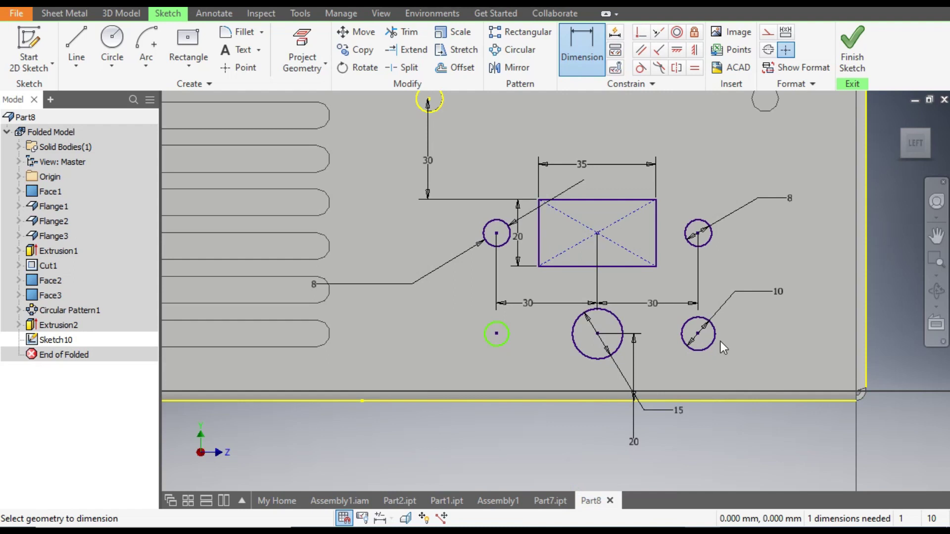
{"action": "key", "text": "Escape"}
- Make the lower left circle equal in size to the 10 mm lower right circle
{"action": "left_click_drag", "start_coordinate": [507, 342], "coordinate": [524, 352]}
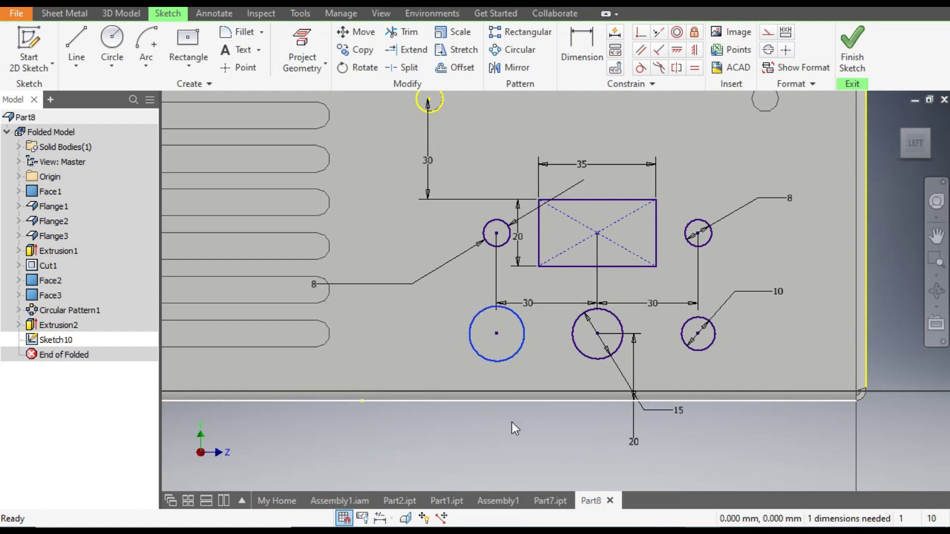
{"action": "left_click", "coordinate": [695, 69]}
{"action": "left_click", "coordinate": [712, 340]}
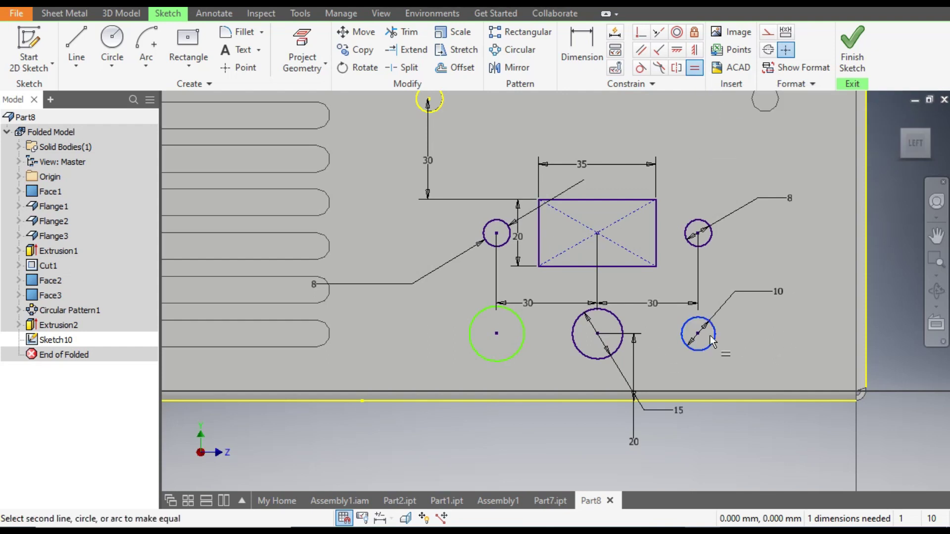
{"action": "left_click", "coordinate": [521, 343]}
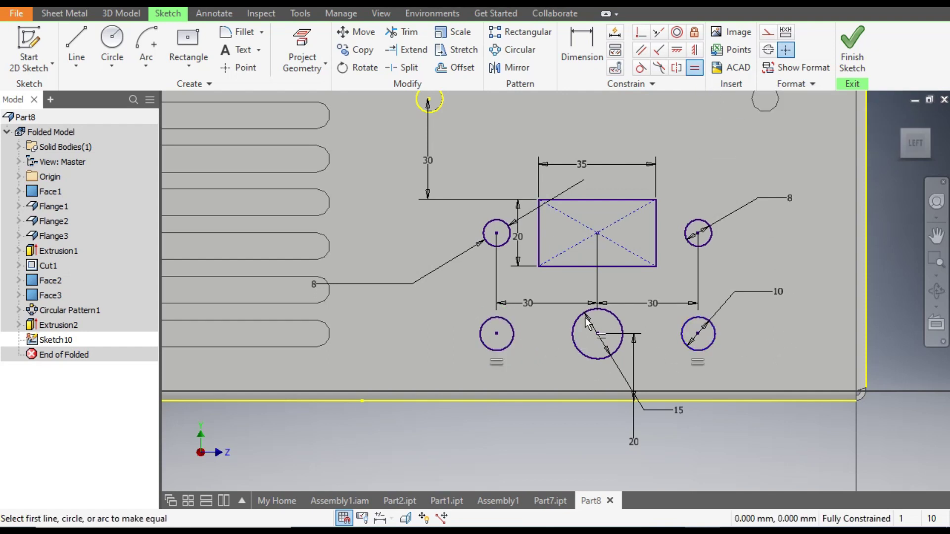
- Cut the rectangle and all five circles through the sheet with the sheet metal Cut, using the Thickness distance
{"action": "scroll", "coordinate": [668, 308], "scroll_direction": "down", "scroll_amount": 3}
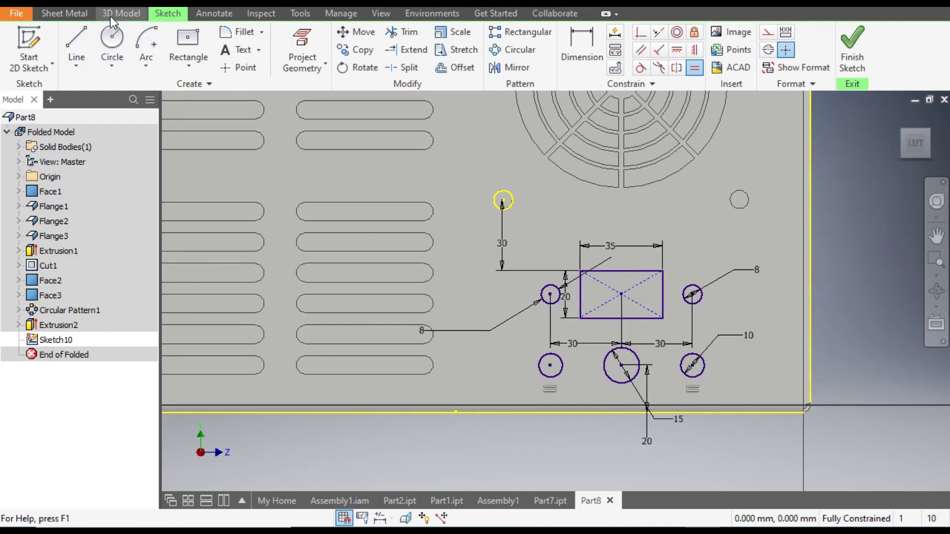
{"action": "left_click", "coordinate": [64, 13]}
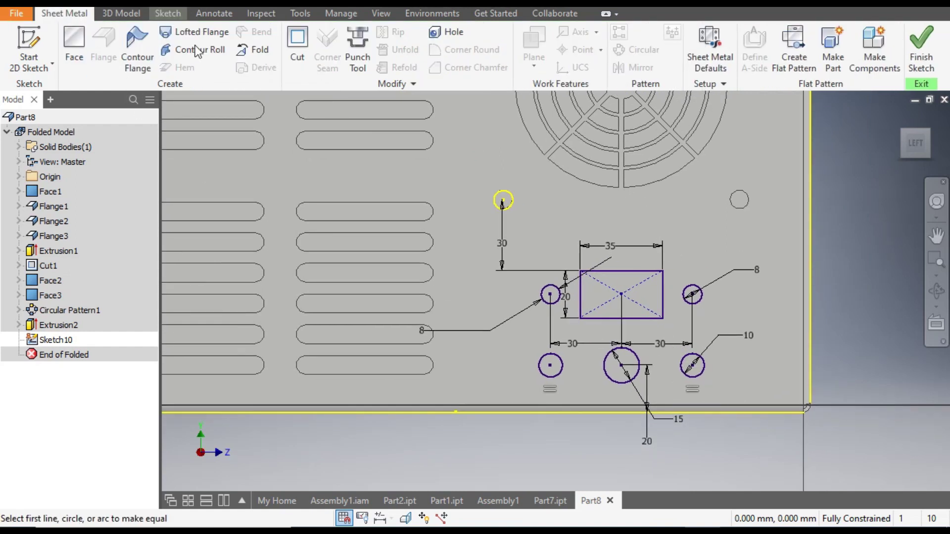
{"action": "left_click", "coordinate": [291, 45]}
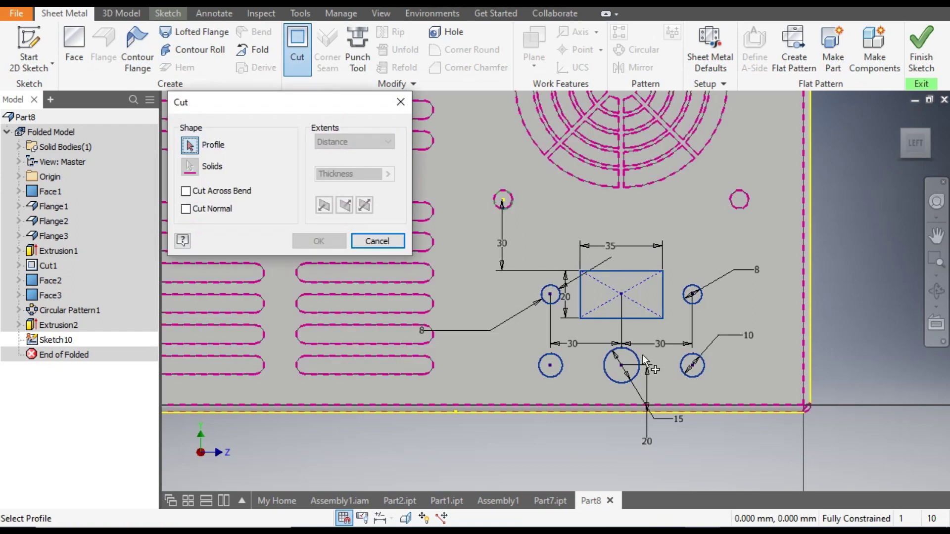
{"action": "left_click", "coordinate": [588, 304]}
{"action": "left_click", "coordinate": [550, 295]}
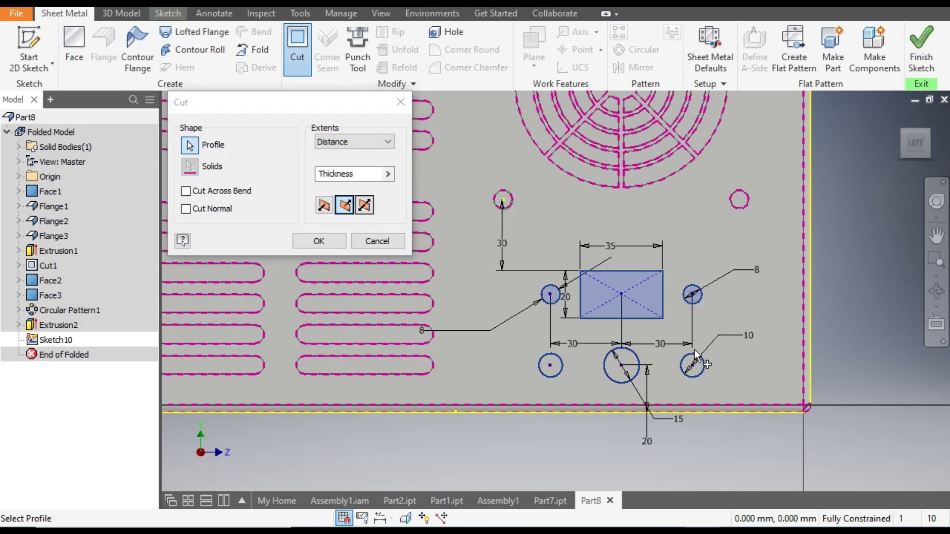
{"action": "left_click", "coordinate": [628, 370]}
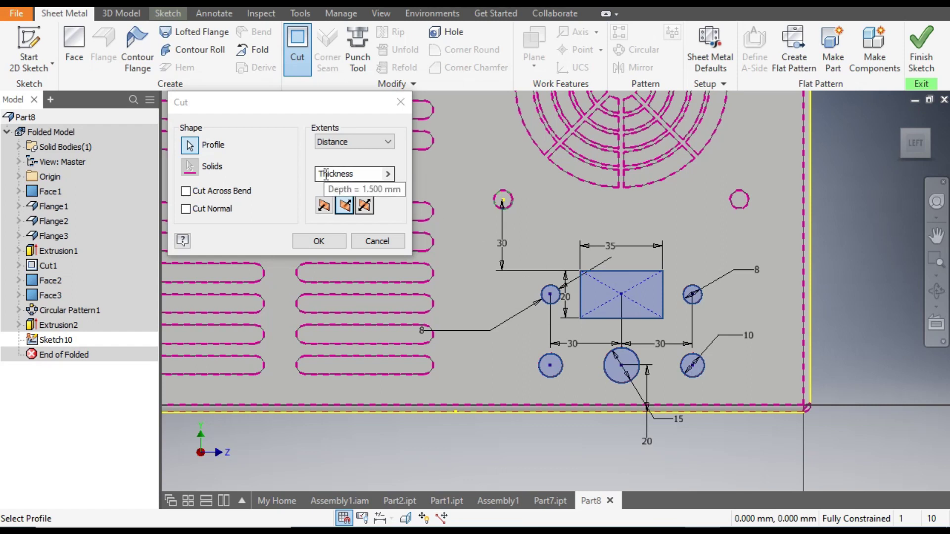
{"action": "left_click", "coordinate": [327, 241]}
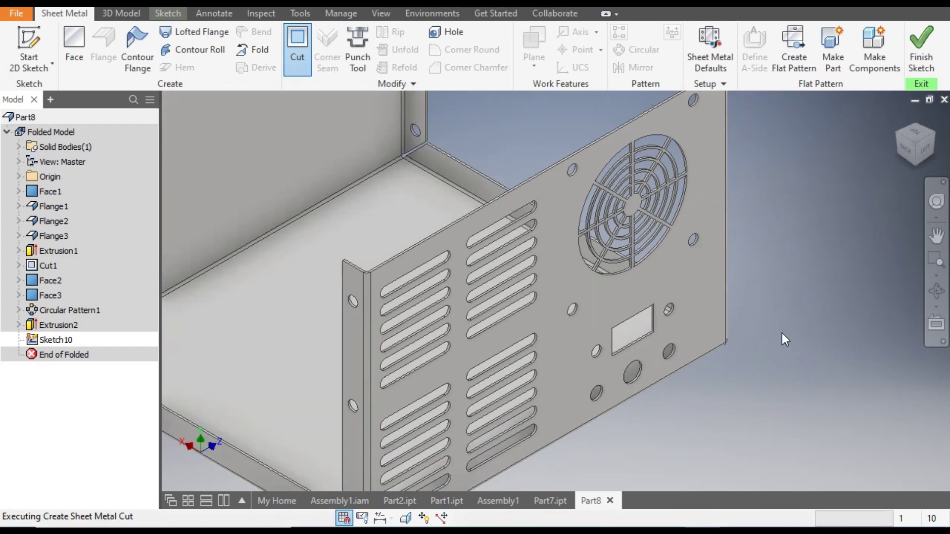
- Check the reference part Part2 for the opposite wall's openings, and start a sketch on the blank side wall's outer face in Part8
{"action": "left_click", "coordinate": [900, 140]}
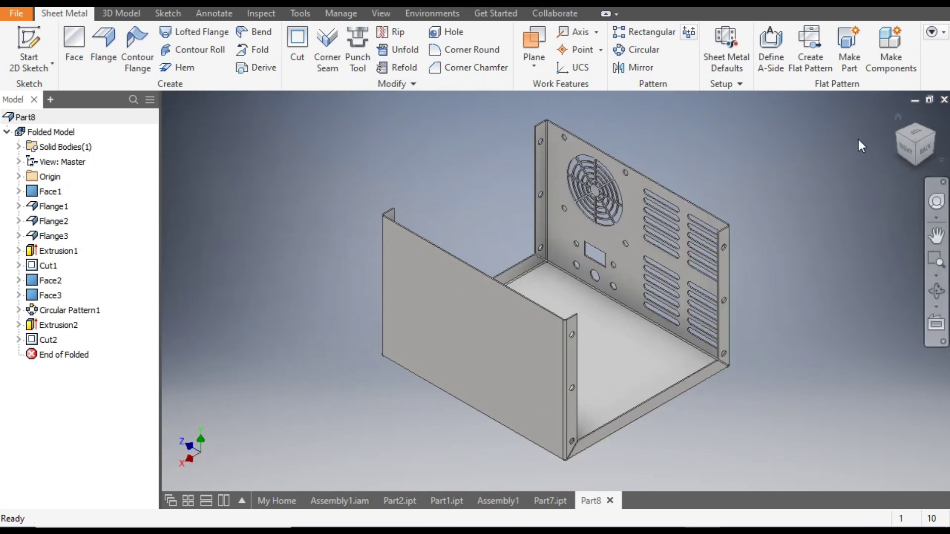
{"action": "left_click", "coordinate": [892, 129]}
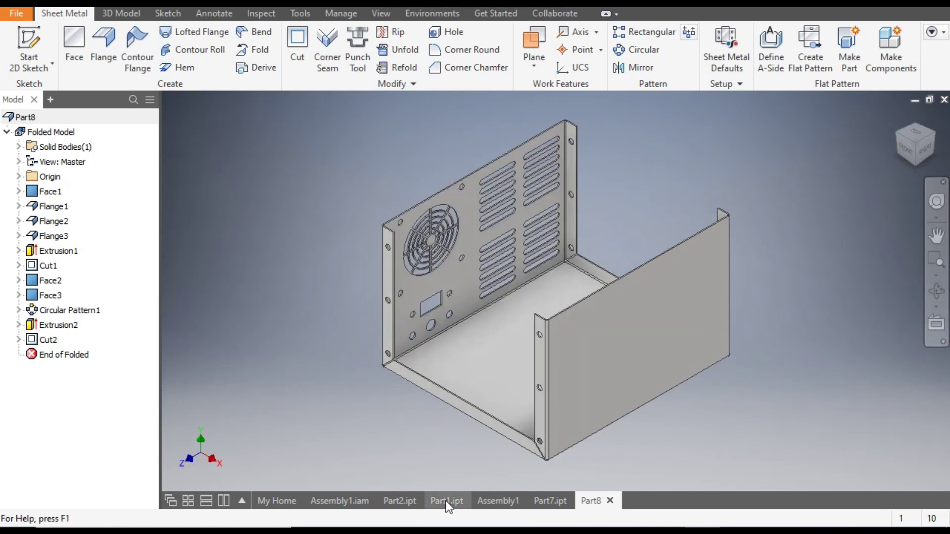
{"action": "left_click", "coordinate": [415, 500]}
{"action": "scroll", "coordinate": [592, 366], "scroll_direction": "down", "scroll_amount": 5}
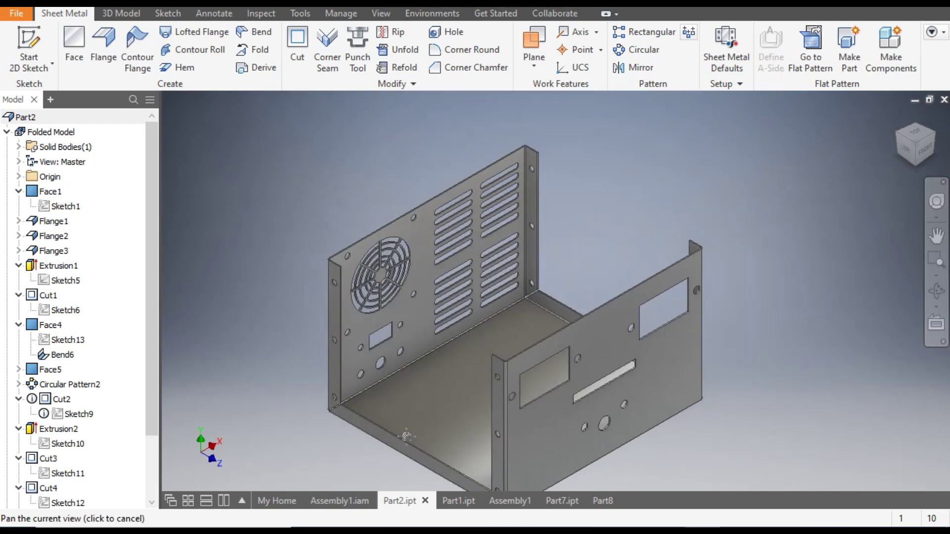
{"action": "left_click", "coordinate": [597, 500]}
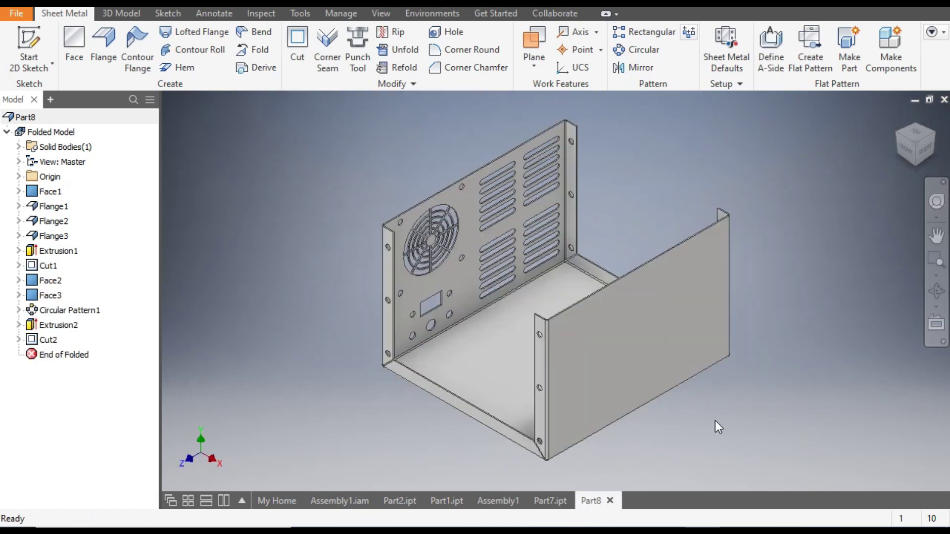
{"action": "left_click", "coordinate": [637, 308]}
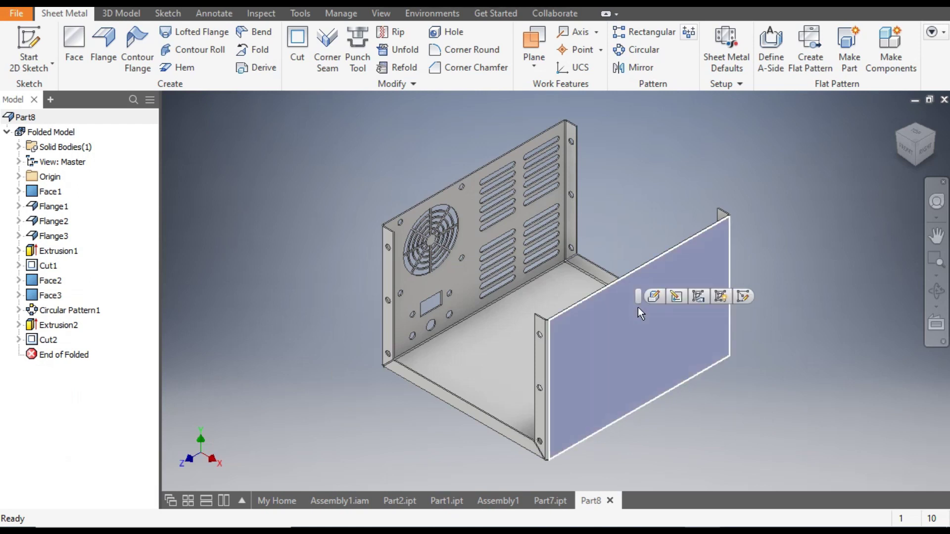
{"action": "left_click", "coordinate": [743, 295]}
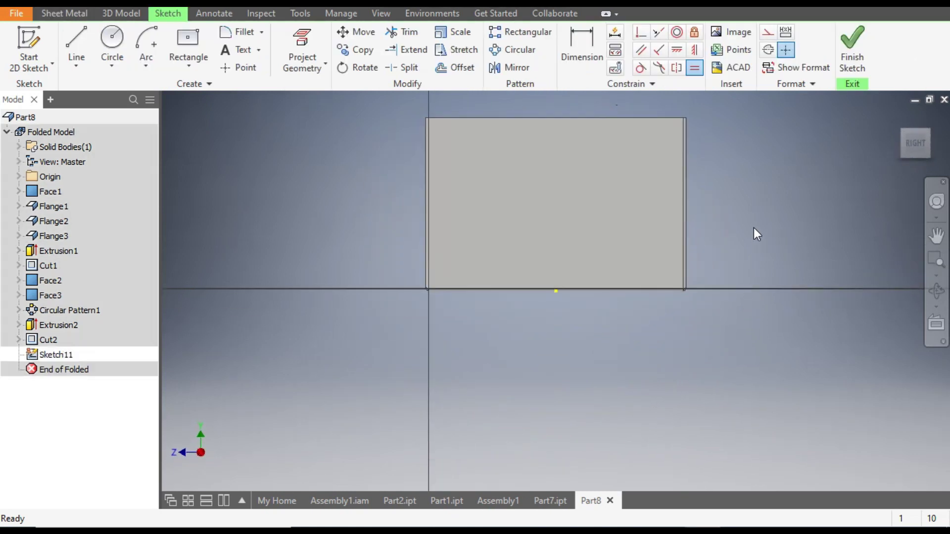
- Sketch a two-point center rectangle near the upper left corner of the blank side face
{"action": "middle_click_drag", "start_coordinate": [752, 227], "coordinate": [750, 301]}
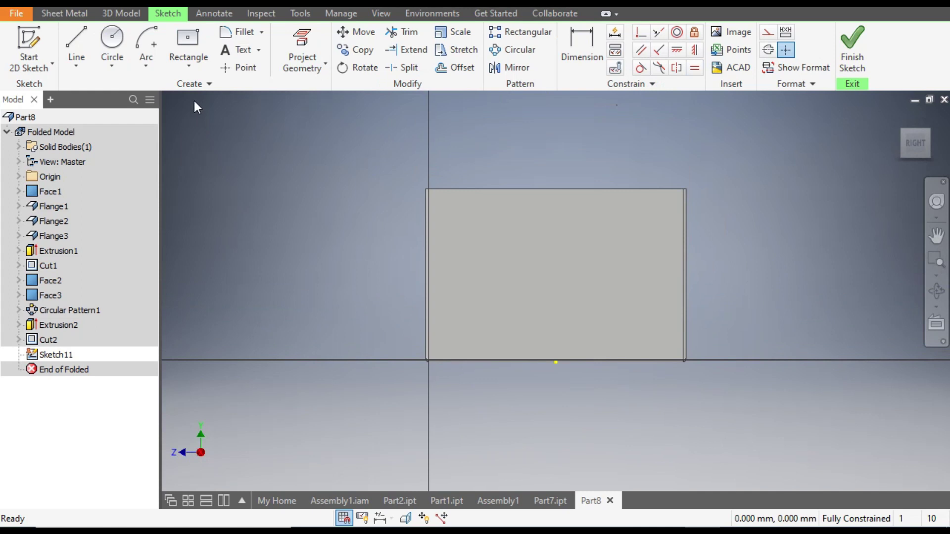
{"action": "left_click", "coordinate": [186, 67]}
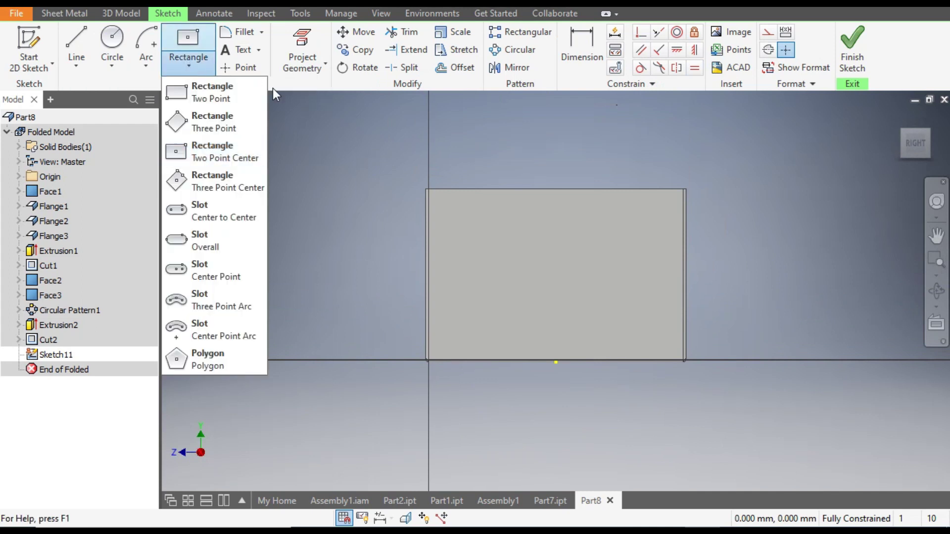
{"action": "left_click", "coordinate": [221, 157]}
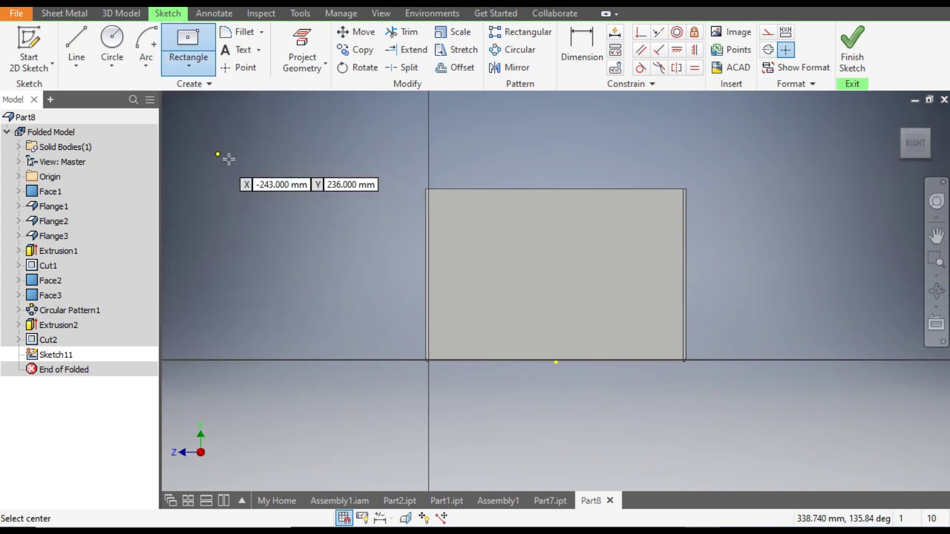
{"action": "scroll", "coordinate": [467, 222], "scroll_direction": "up", "scroll_amount": 3}
{"action": "scroll", "coordinate": [467, 221], "scroll_direction": "up", "scroll_amount": 2}
{"action": "left_click", "coordinate": [485, 237]}
{"action": "left_click", "coordinate": [582, 164]}
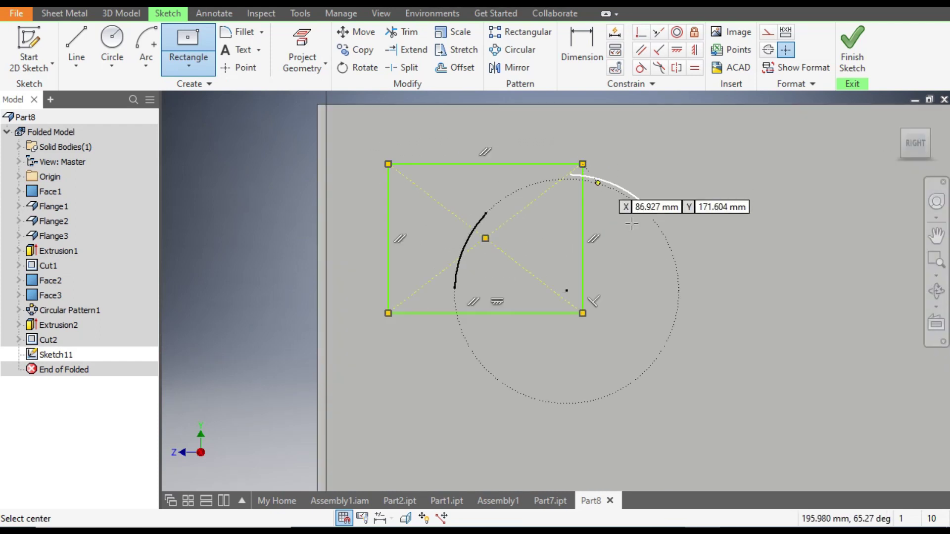
{"action": "key", "text": "Escape"}
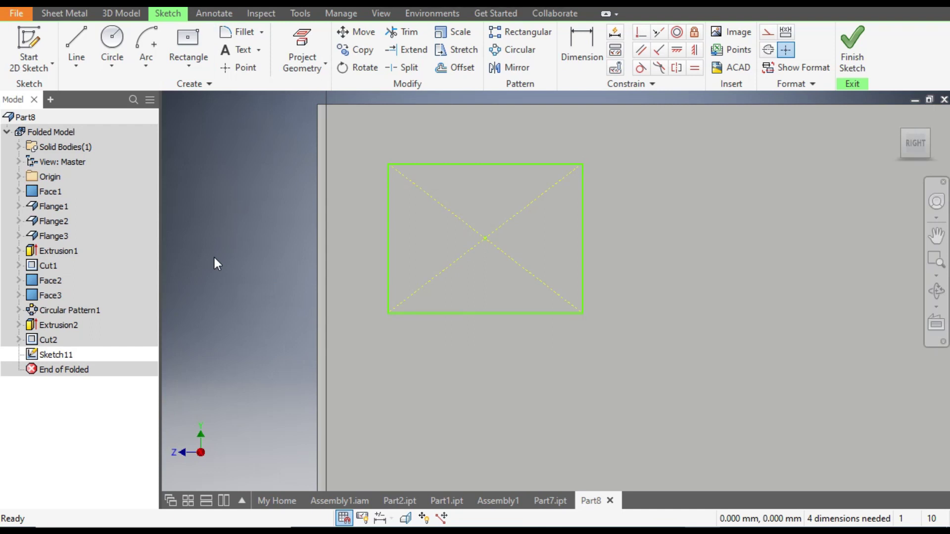
- Dimension the rectangle's height as 45 mm
{"action": "left_click_drag", "start_coordinate": [489, 209], "coordinate": [496, 311]}
{"action": "scroll", "coordinate": [224, 221], "scroll_direction": "up", "scroll_amount": 2}
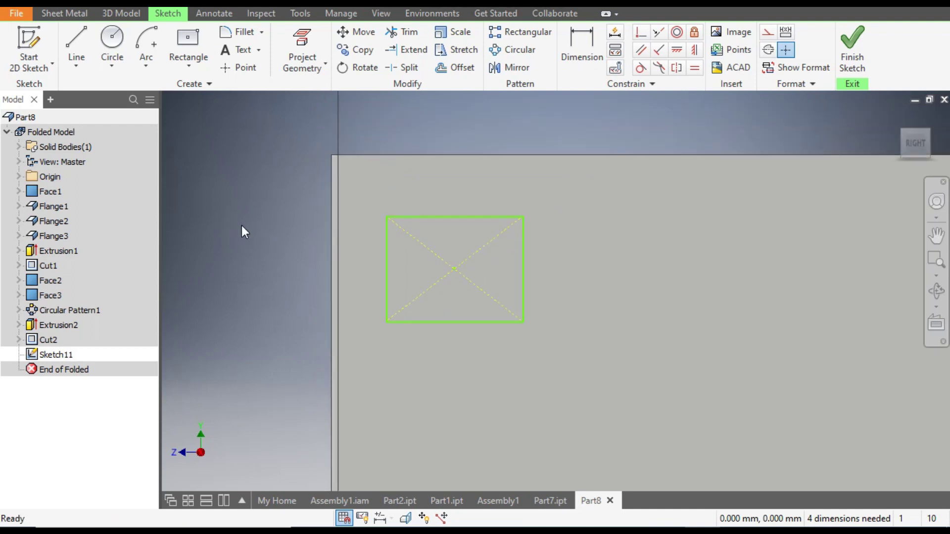
{"action": "left_click", "coordinate": [586, 53]}
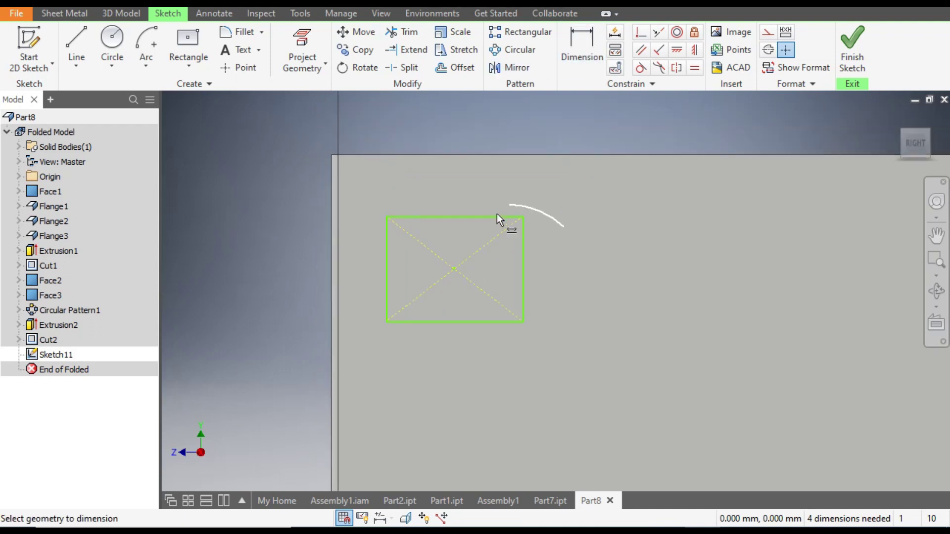
{"action": "left_click", "coordinate": [524, 270]}
{"action": "right_click_drag", "start_coordinate": [552, 335], "coordinate": [539, 346]}
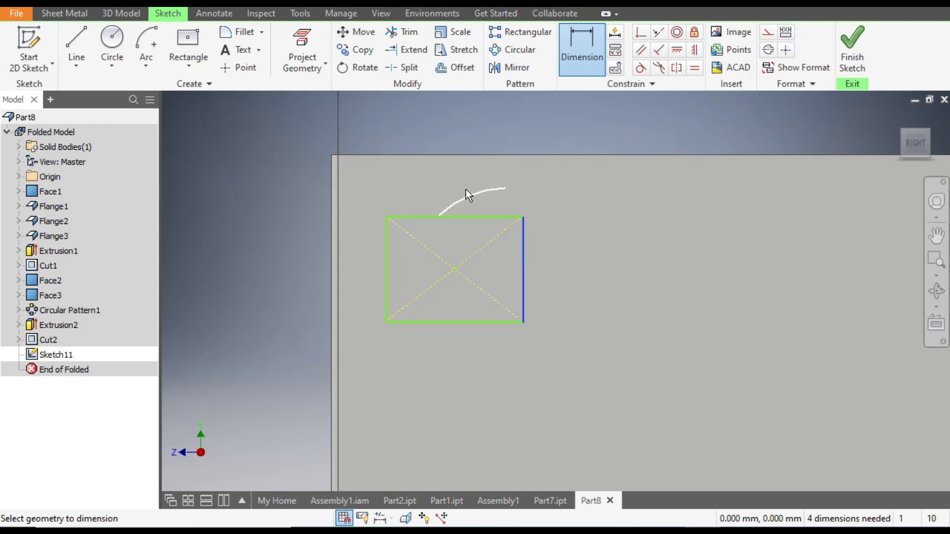
{"action": "left_click", "coordinate": [454, 182]}
{"action": "type", "text": "45"}
{"action": "key", "text": "Return"}
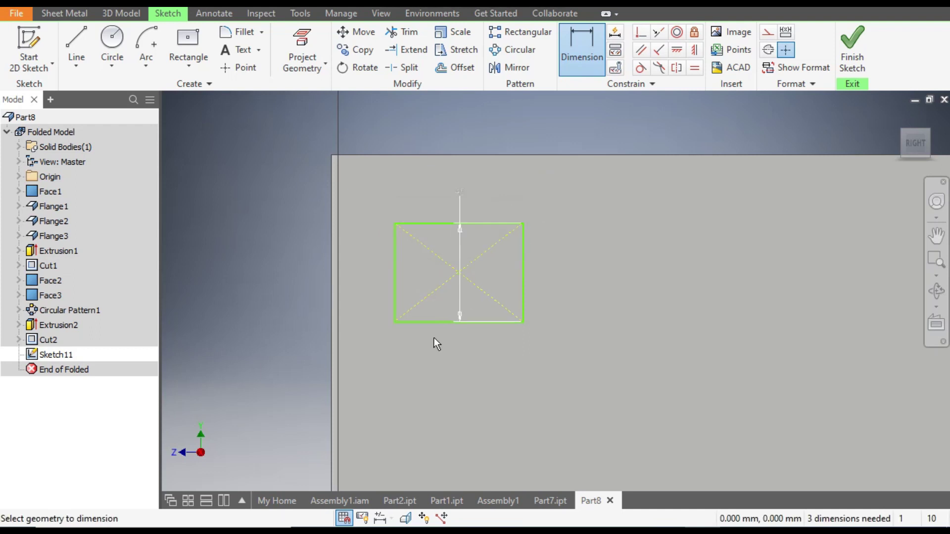
- Dimension the rectangle's width as 75 mm
{"action": "left_click", "coordinate": [423, 321]}
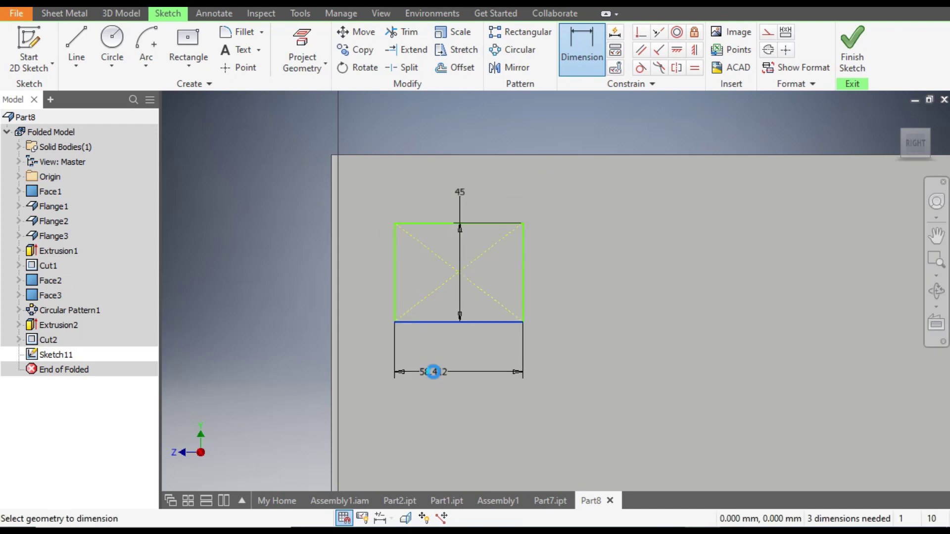
{"action": "left_click", "coordinate": [431, 371]}
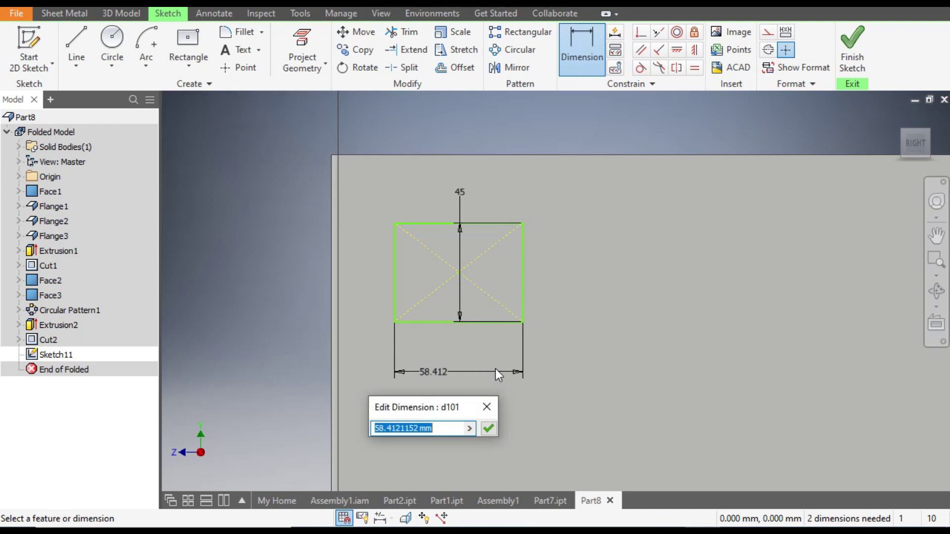
{"action": "type", "text": "75"}
{"action": "key", "text": "Return"}
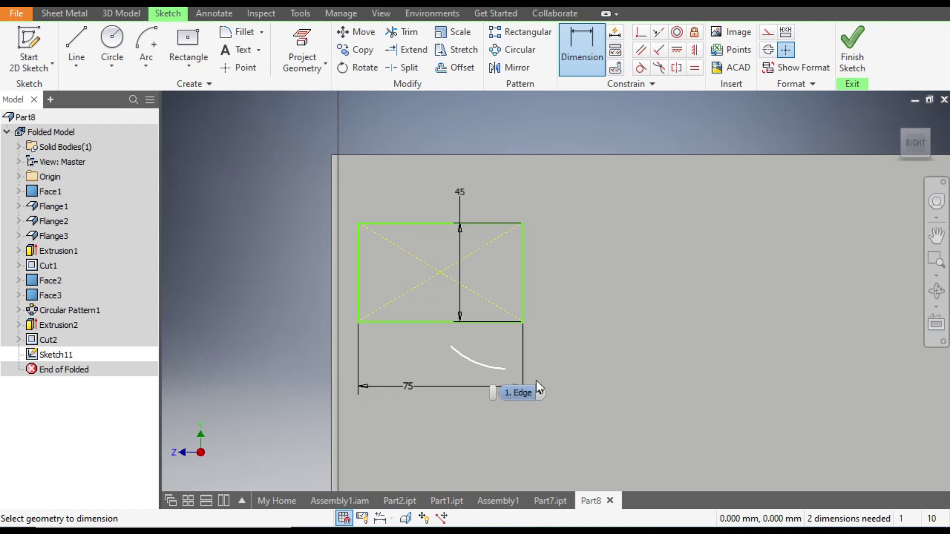
{"action": "scroll", "coordinate": [594, 277], "scroll_direction": "down", "scroll_amount": 4}
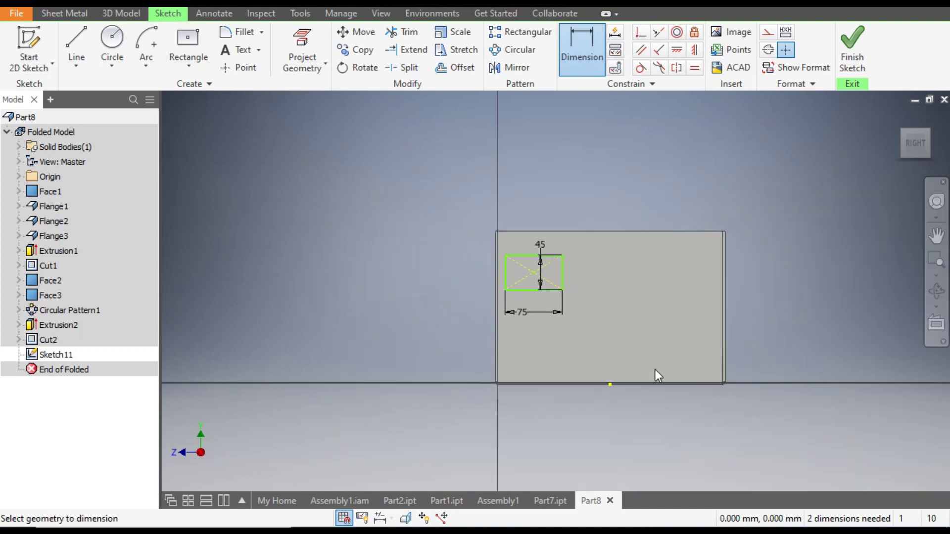
- Dimension the horizontal distance from the rectangle's center to the midpoint of the face's bottom edge as 90 mm
{"action": "left_click", "coordinate": [610, 387]}
{"action": "left_click", "coordinate": [534, 273]}
{"action": "left_click", "coordinate": [574, 201]}
{"action": "type", "text": "90"}
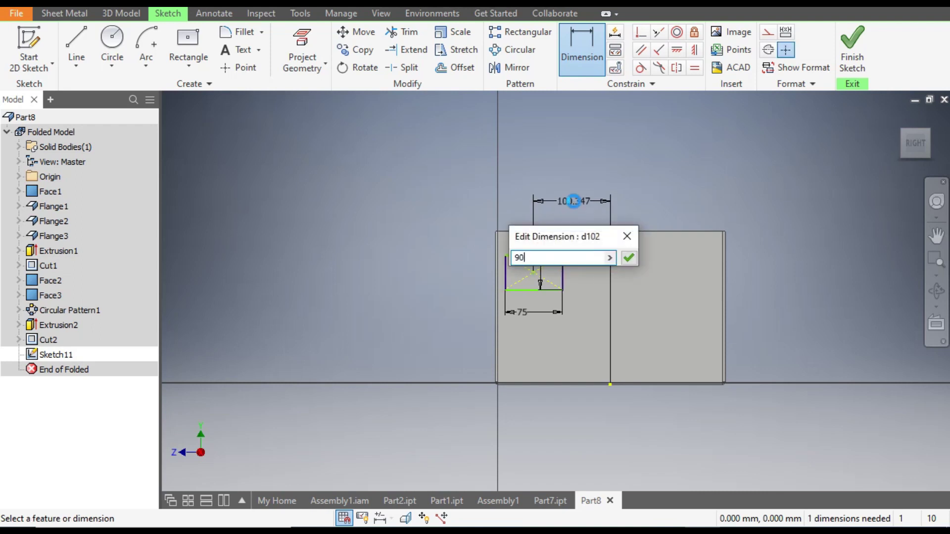
{"action": "key", "text": "Return"}
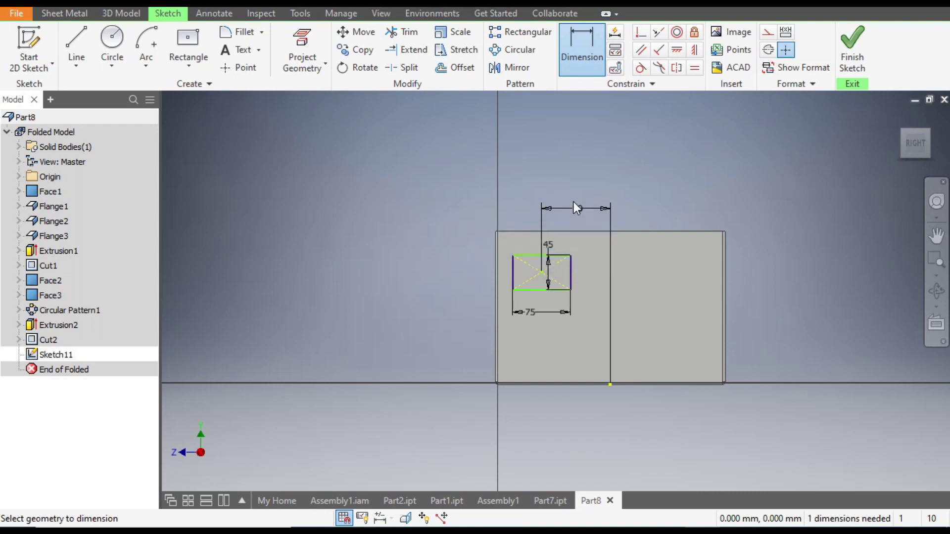
- Dimension the vertical distance from the face's top edge to the rectangle's center as 50 mm
{"action": "scroll", "coordinate": [529, 270], "scroll_direction": "down", "scroll_amount": 3}
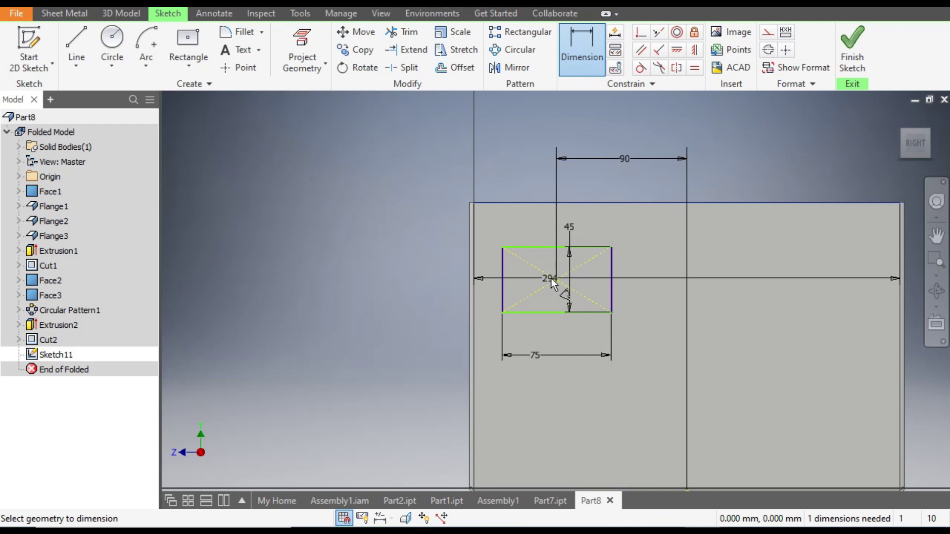
{"action": "left_click", "coordinate": [431, 256]}
{"action": "type", "text": "50"}
{"action": "key", "text": "Return"}
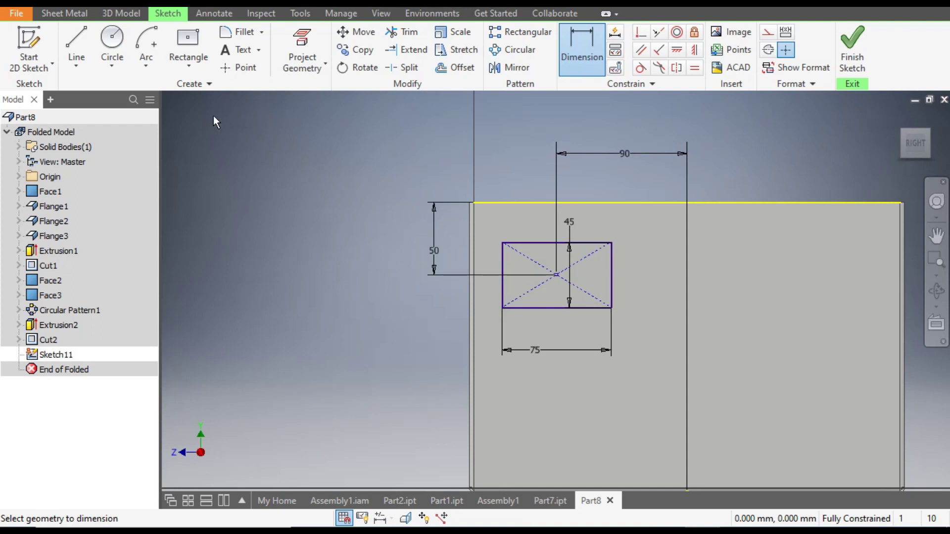
- Sketch one small circle on each side of the rectangle near its mid-height, the right one about 13 mm in diameter
{"action": "left_click", "coordinate": [111, 47]}
{"action": "scroll", "coordinate": [485, 276], "scroll_direction": "up", "scroll_amount": 3}
{"action": "left_click", "coordinate": [484, 264]}
{"action": "left_click", "coordinate": [491, 279]}
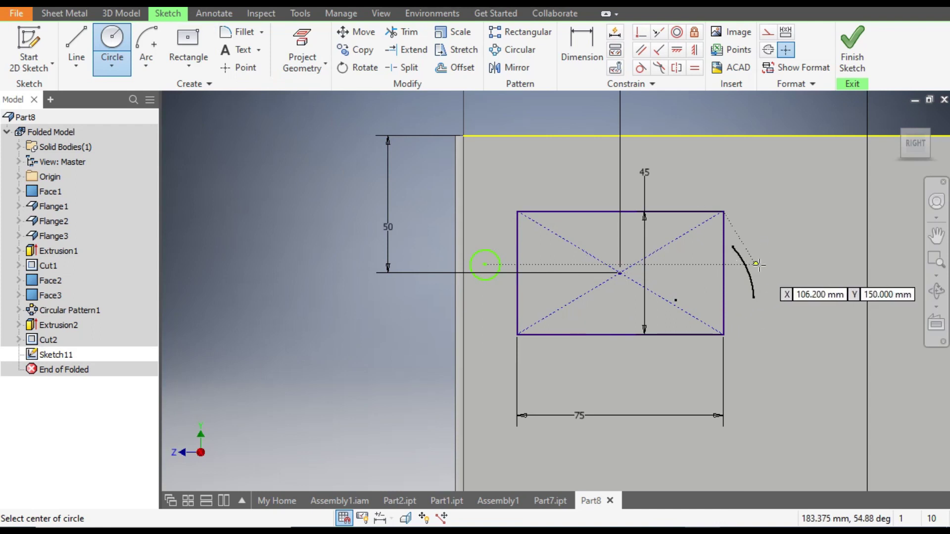
{"action": "left_click", "coordinate": [754, 263]}
{"action": "left_click", "coordinate": [765, 280]}
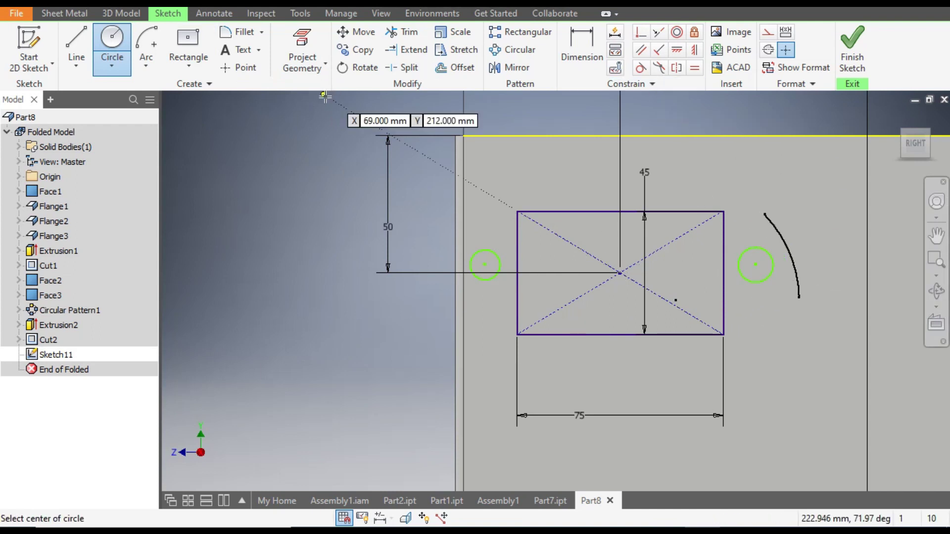
- Dimension the diameters of both circles beside the rectangle as 10 mm
{"action": "left_click", "coordinate": [586, 55]}
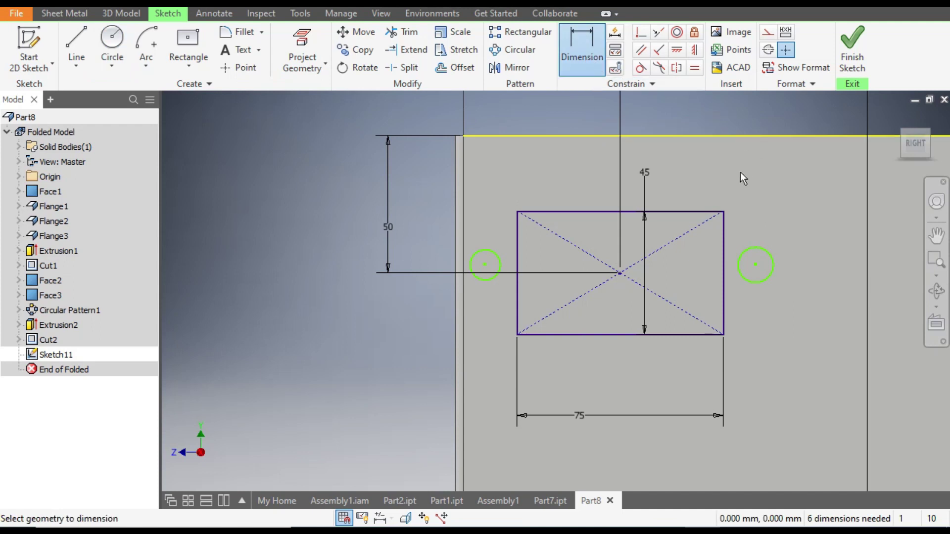
{"action": "left_click", "coordinate": [771, 255]}
{"action": "left_click", "coordinate": [801, 183]}
{"action": "type", "text": "10"}
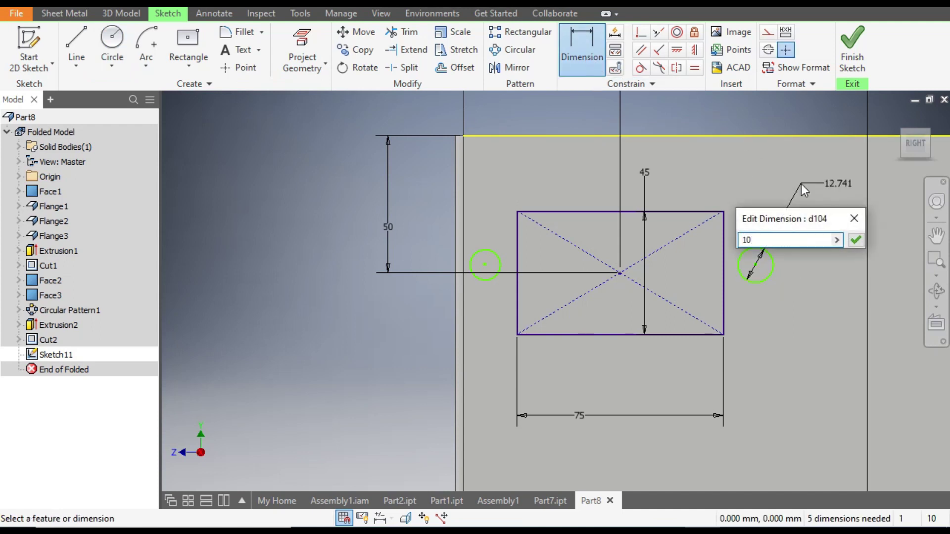
{"action": "key", "text": "Return"}
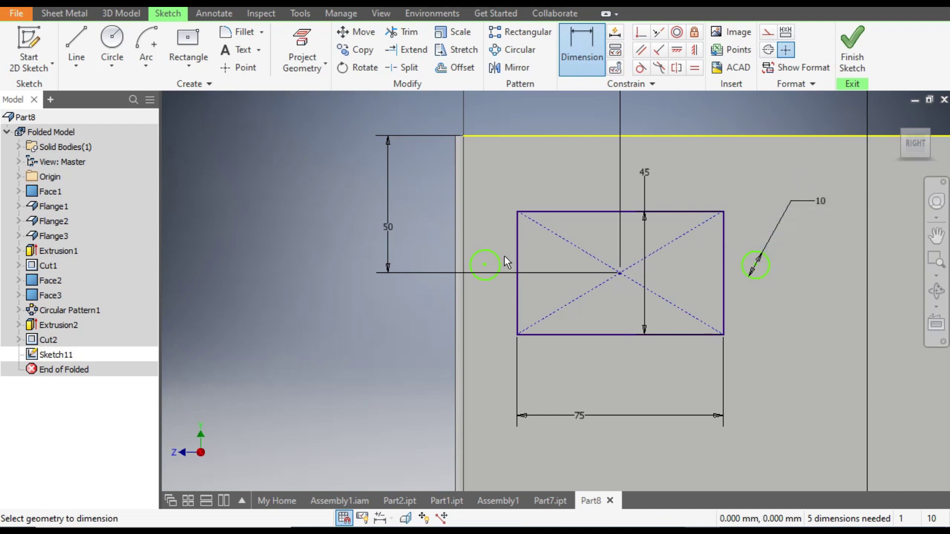
{"action": "left_click", "coordinate": [483, 265]}
{"action": "left_click", "coordinate": [372, 313]}
{"action": "type", "text": "10"}
{"action": "key", "text": "Return"}
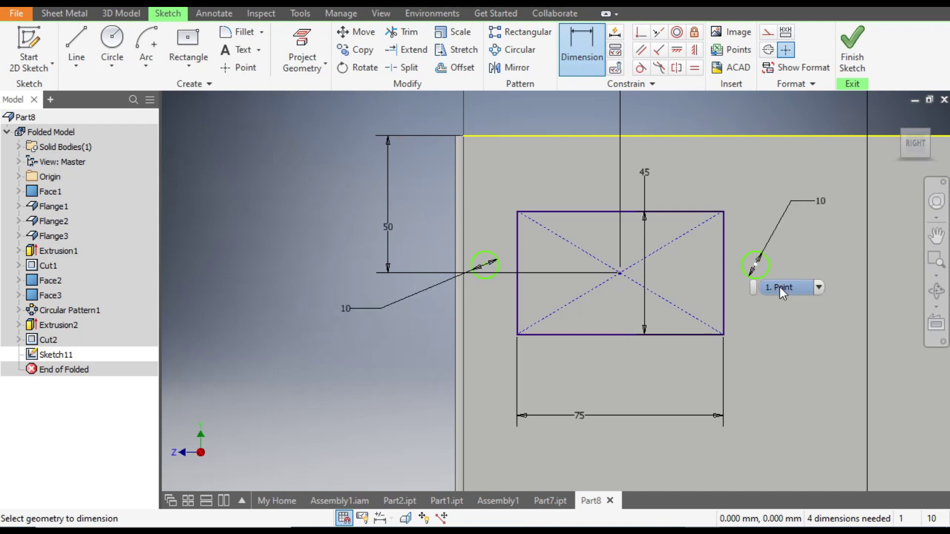
- Dimension each circle's center 12 mm horizontally from the rectangle's adjacent vertical side
{"action": "left_click", "coordinate": [723, 267]}
{"action": "left_click", "coordinate": [755, 265]}
{"action": "left_click", "coordinate": [745, 174]}
{"action": "type", "text": "1"}
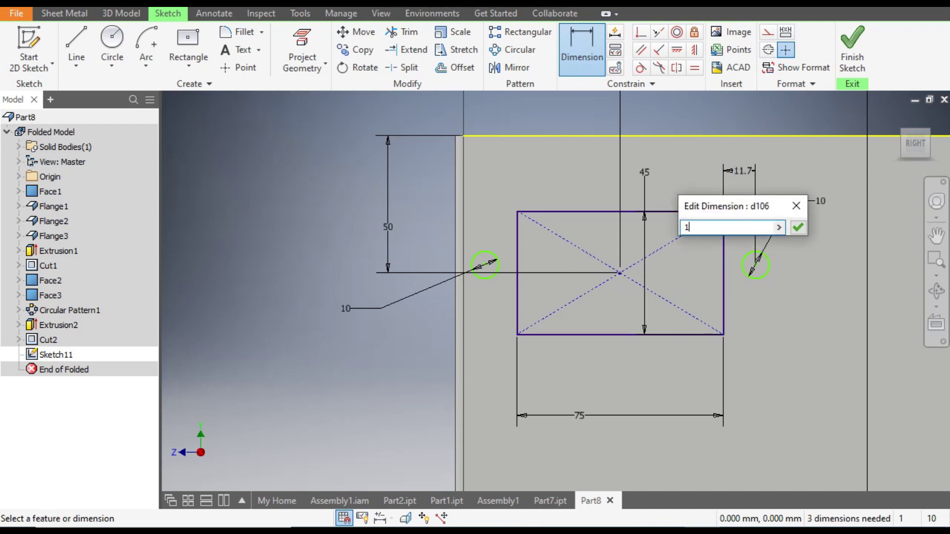
{"action": "key", "text": "Return"}
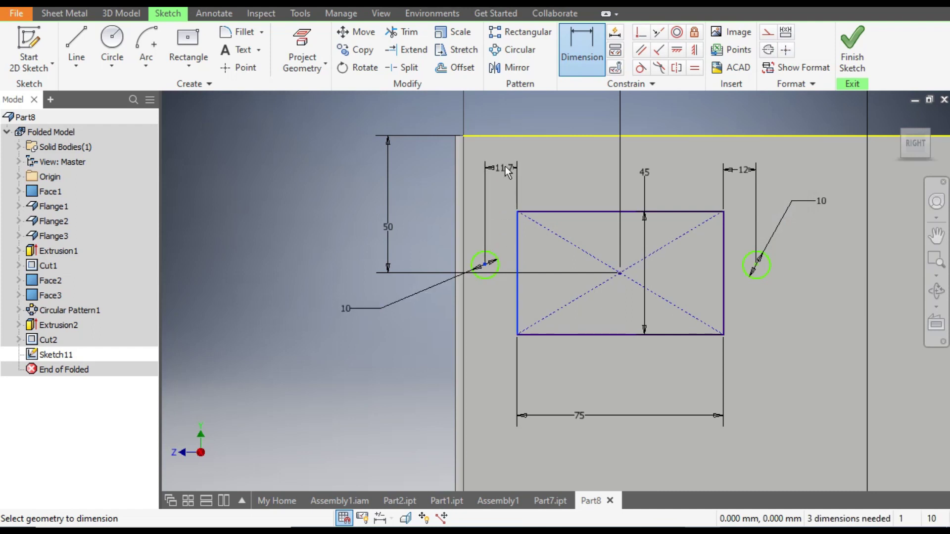
{"action": "left_click", "coordinate": [505, 166]}
{"action": "type", "text": "12"}
{"action": "key", "text": "Return"}
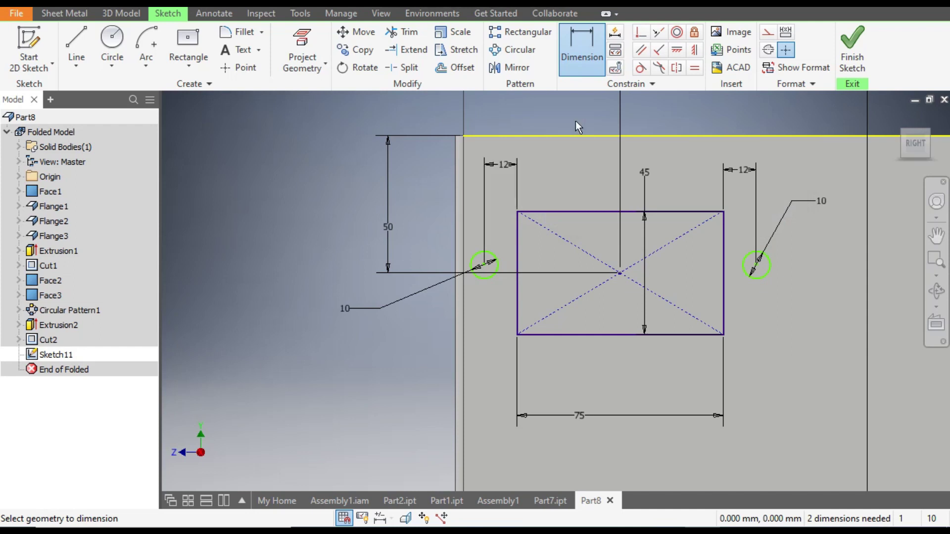
- Align both circle centers with the rectangle's center using Horizontal constraints
{"action": "left_click", "coordinate": [680, 53]}
{"action": "left_click", "coordinate": [487, 267]}
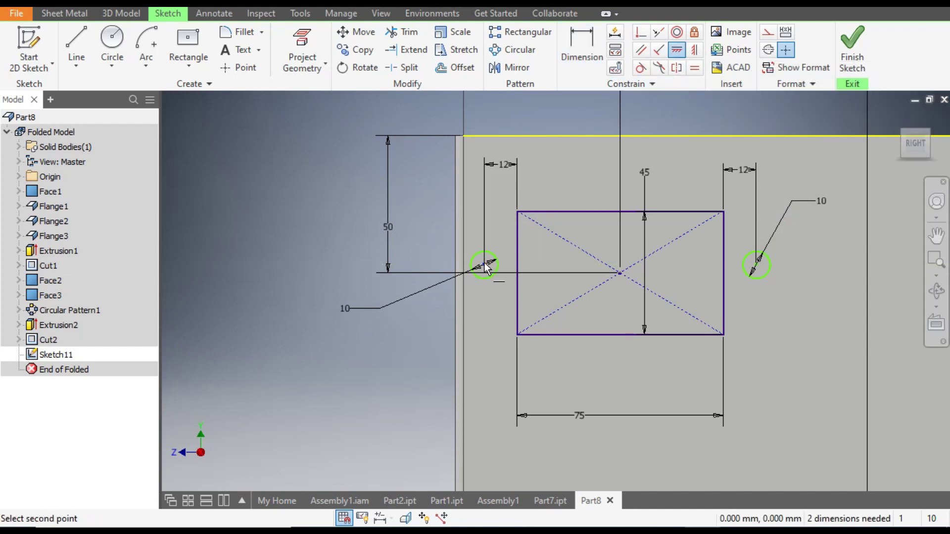
{"action": "left_click", "coordinate": [620, 273]}
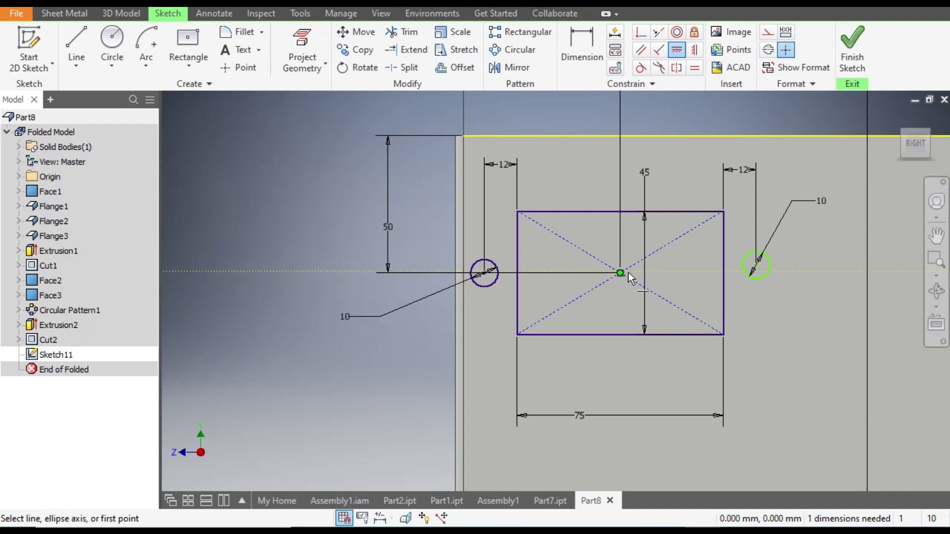
{"action": "left_click", "coordinate": [755, 267]}
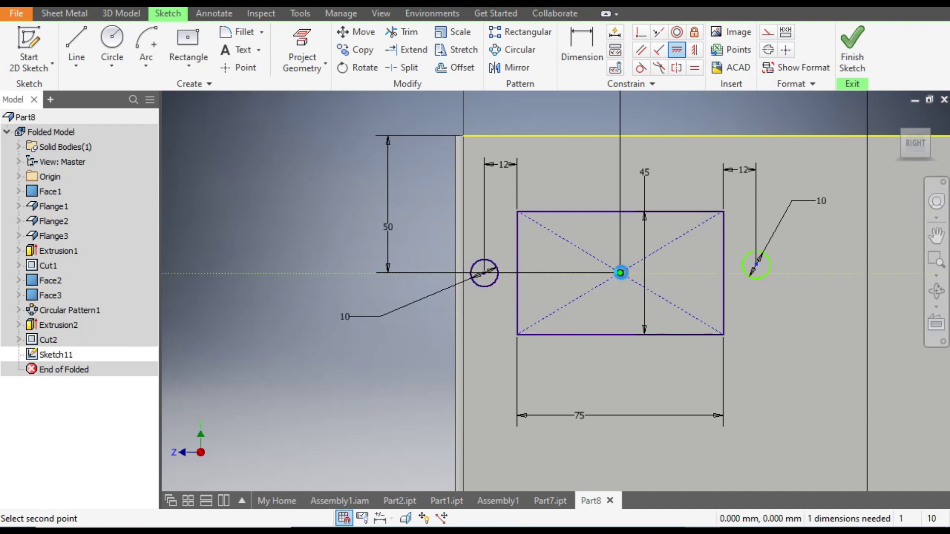
{"action": "left_click", "coordinate": [620, 273]}
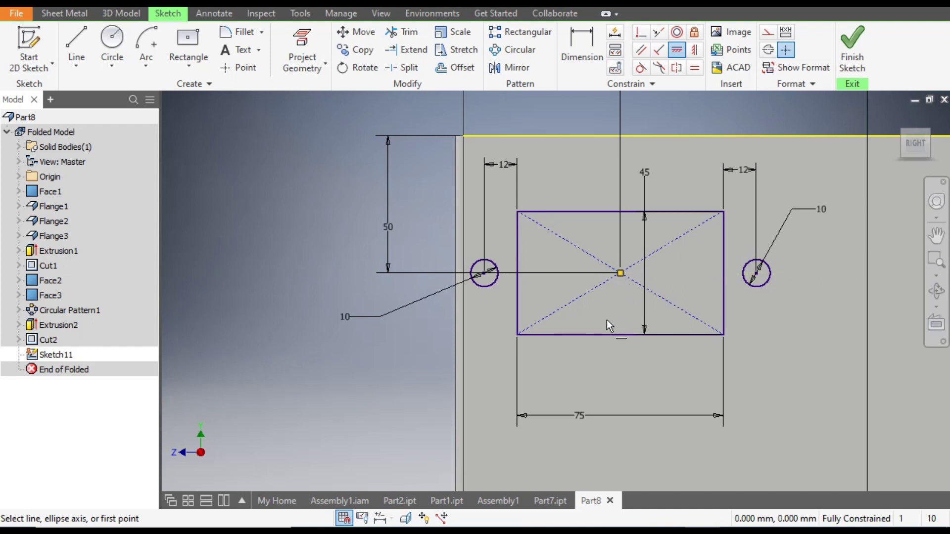
- Draw a vertical line 200 mm long from the midpoint of the face's top edge to the midpoint of its bottom edge
{"action": "scroll", "coordinate": [607, 319], "scroll_direction": "down", "scroll_amount": 2}
{"action": "middle_click_drag", "start_coordinate": [604, 318], "coordinate": [583, 316]}
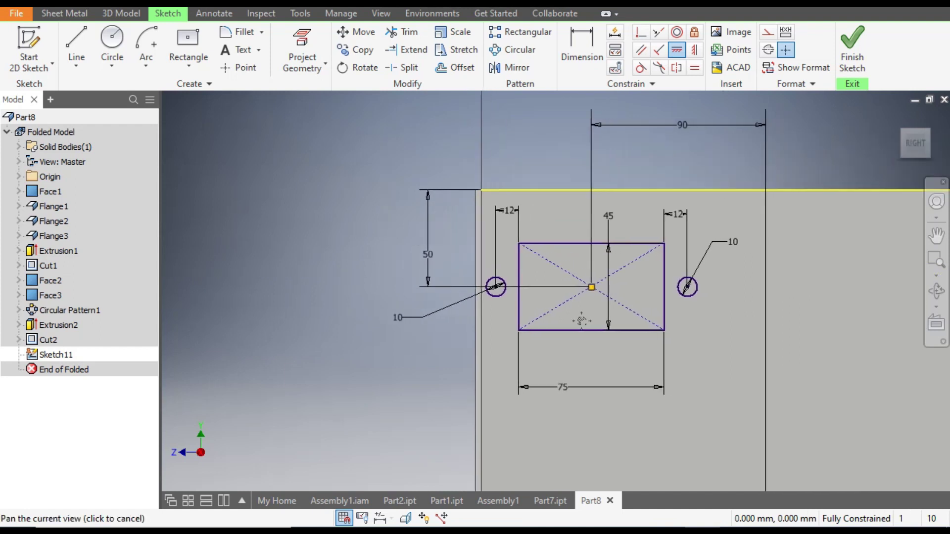
{"action": "left_click", "coordinate": [79, 43]}
{"action": "scroll", "coordinate": [693, 218], "scroll_direction": "down", "scroll_amount": 1}
{"action": "mouse_move", "coordinate": [693, 218]}
{"action": "middle_mouse_down"}
{"action": "mouse_move", "coordinate": [461, 113]}
{"action": "mouse_move", "coordinate": [482, 127]}
{"action": "middle_mouse_up"}
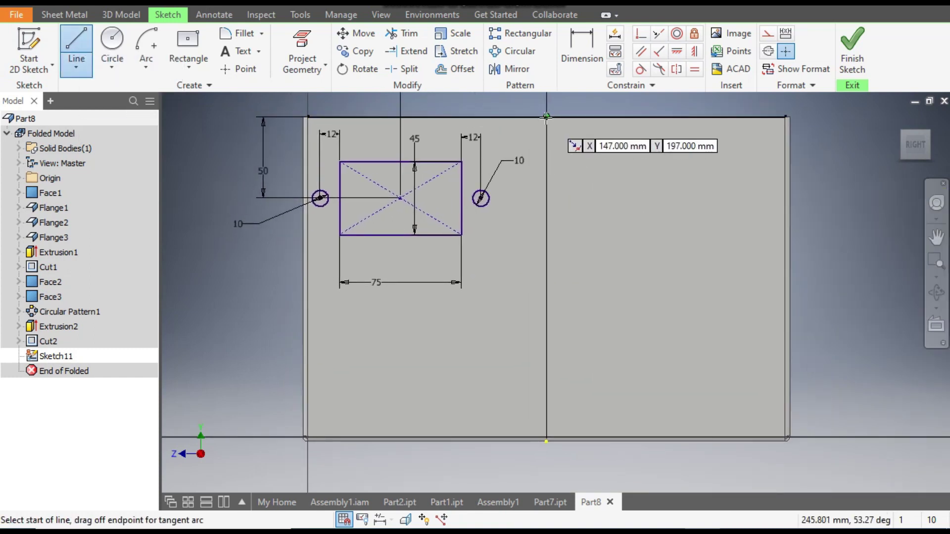
{"action": "left_click", "coordinate": [546, 117]}
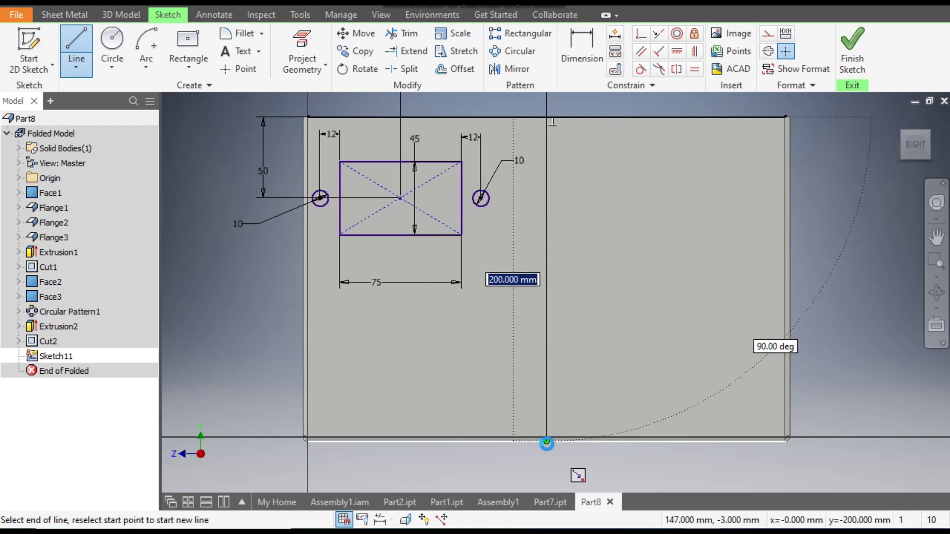
{"action": "left_click", "coordinate": [546, 441]}
{"action": "key", "text": "Escape"}
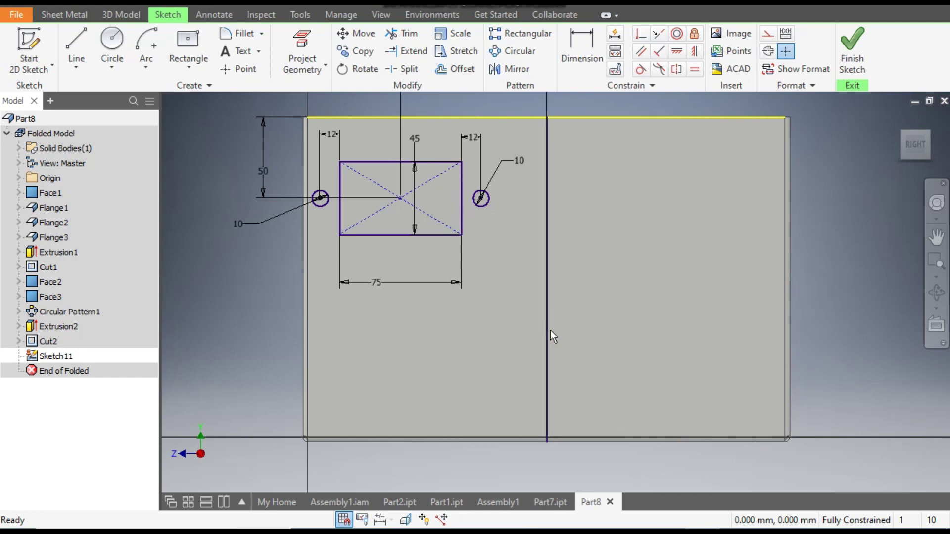
- Reposition the 90 mm dimension below the face and convert the vertical middle line to construction geometry
{"action": "scroll", "coordinate": [542, 361], "scroll_direction": "up", "scroll_amount": 3}
{"action": "middle_click_drag", "start_coordinate": [545, 377], "coordinate": [551, 393]}
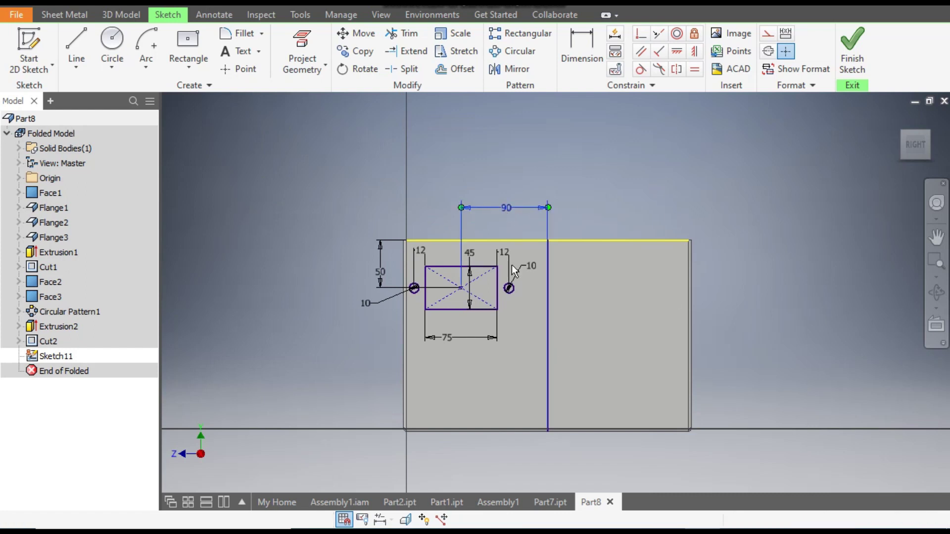
{"action": "left_click_drag", "start_coordinate": [507, 208], "coordinate": [511, 467]}
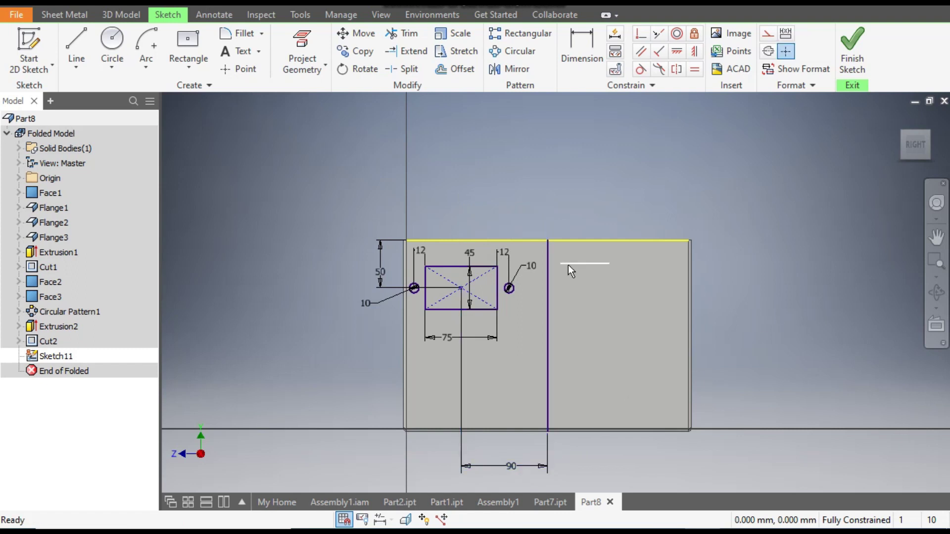
{"action": "left_click", "coordinate": [548, 266]}
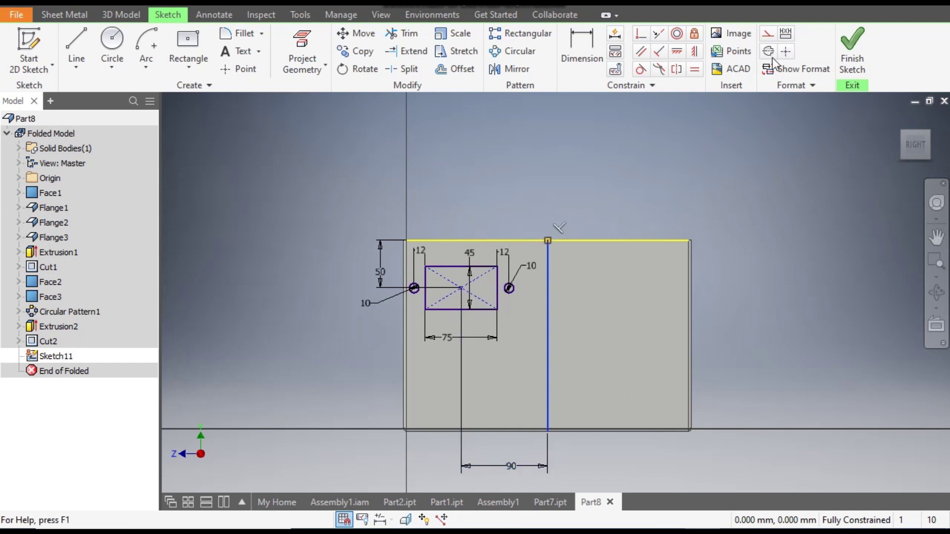
{"action": "left_click", "coordinate": [767, 33]}
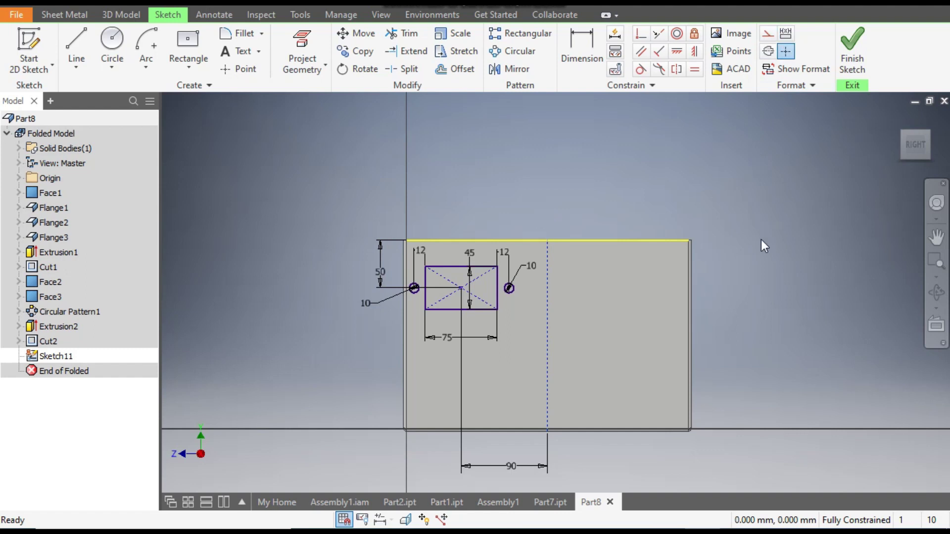
- Mirror the rectangle and its two circles about the vertical construction line to the other half of the face
{"action": "scroll", "coordinate": [774, 155], "scroll_direction": "up", "scroll_amount": 2}
{"action": "middle_click_drag", "start_coordinate": [812, 217], "coordinate": [840, 220]}
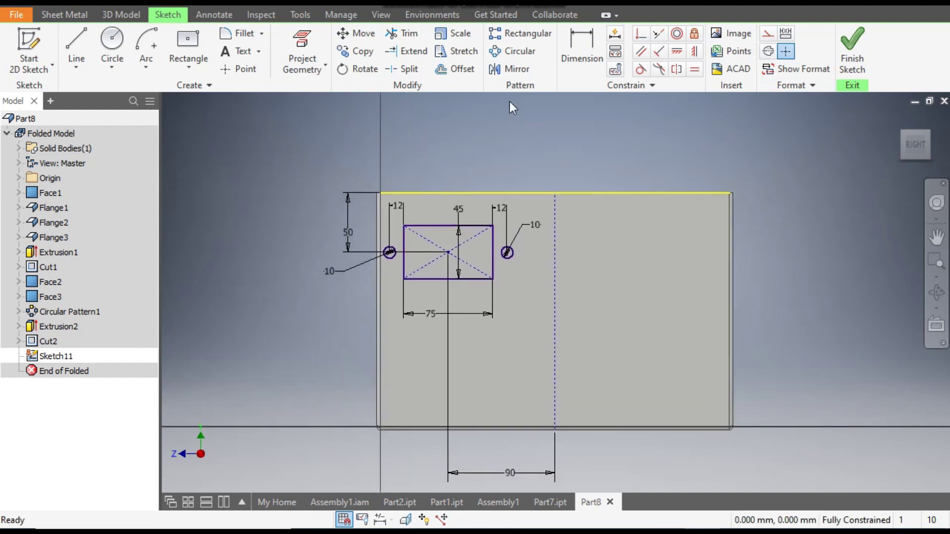
{"action": "left_click", "coordinate": [512, 69]}
{"action": "left_click_drag", "start_coordinate": [526, 202], "coordinate": [387, 296]}
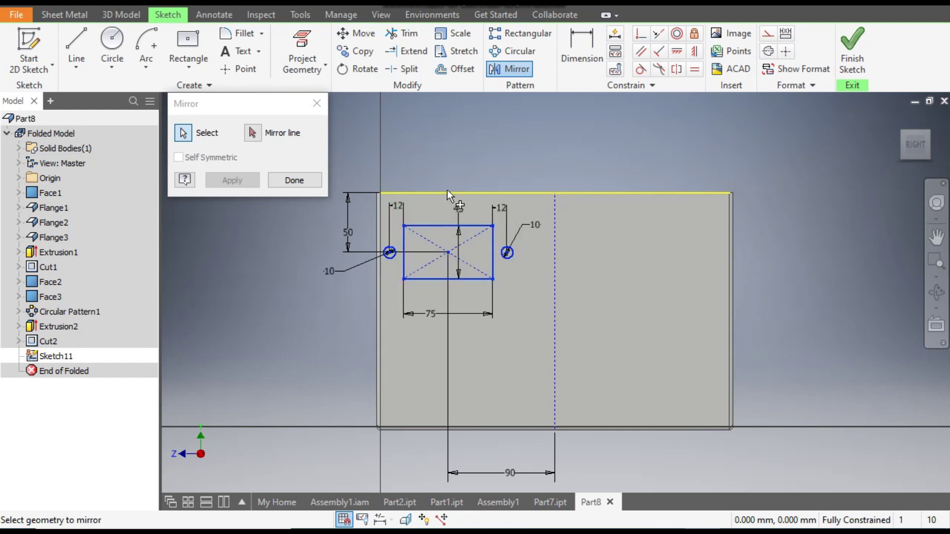
{"action": "left_click", "coordinate": [252, 133]}
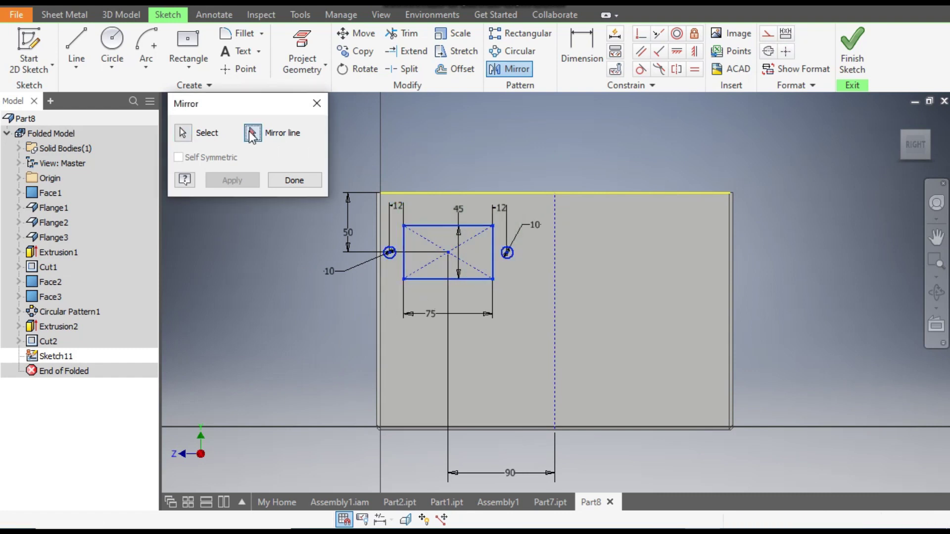
{"action": "left_click", "coordinate": [553, 228]}
{"action": "left_click", "coordinate": [242, 180]}
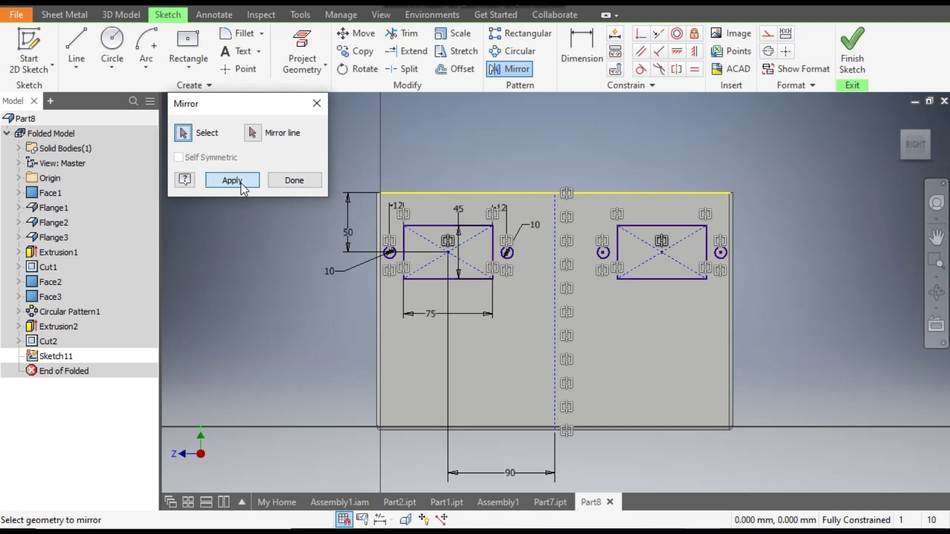
{"action": "left_click", "coordinate": [292, 180]}
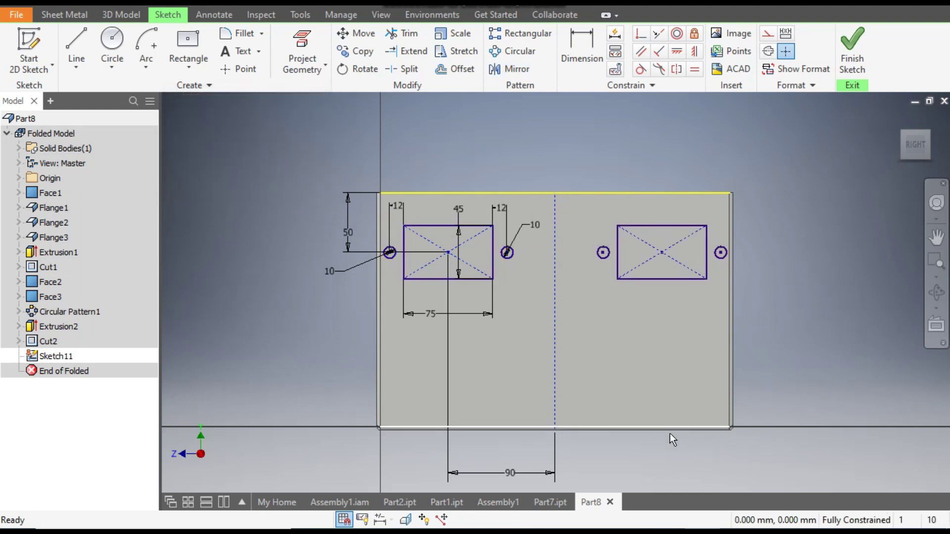
- Sketch a wide, low two-point center rectangle centered on the construction line, below the two upper rectangles
{"action": "scroll", "coordinate": [553, 335], "scroll_direction": "down", "scroll_amount": 3}
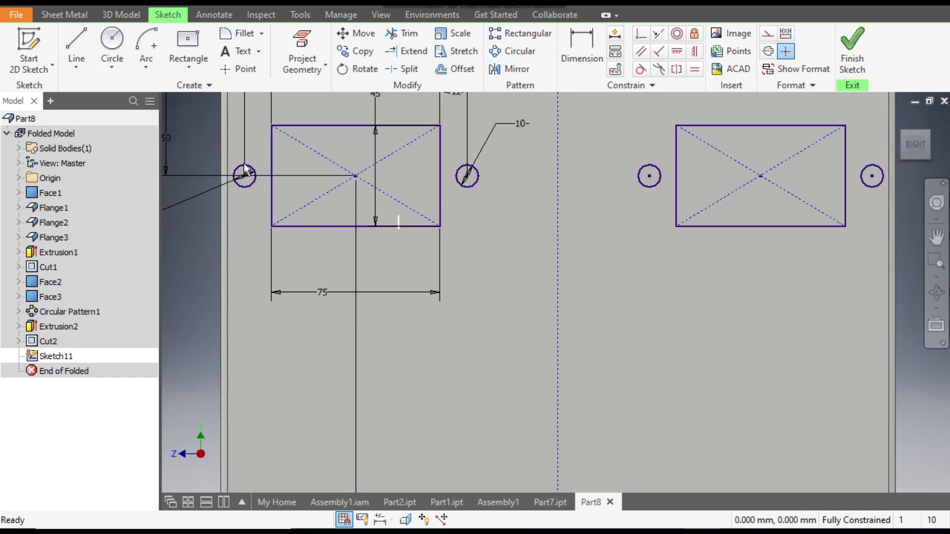
{"action": "left_click", "coordinate": [194, 64]}
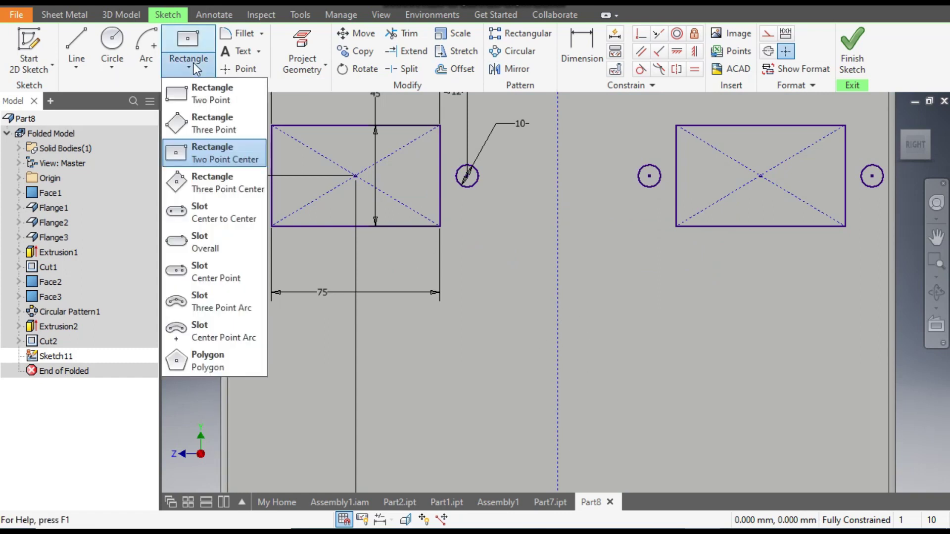
{"action": "left_click", "coordinate": [215, 152]}
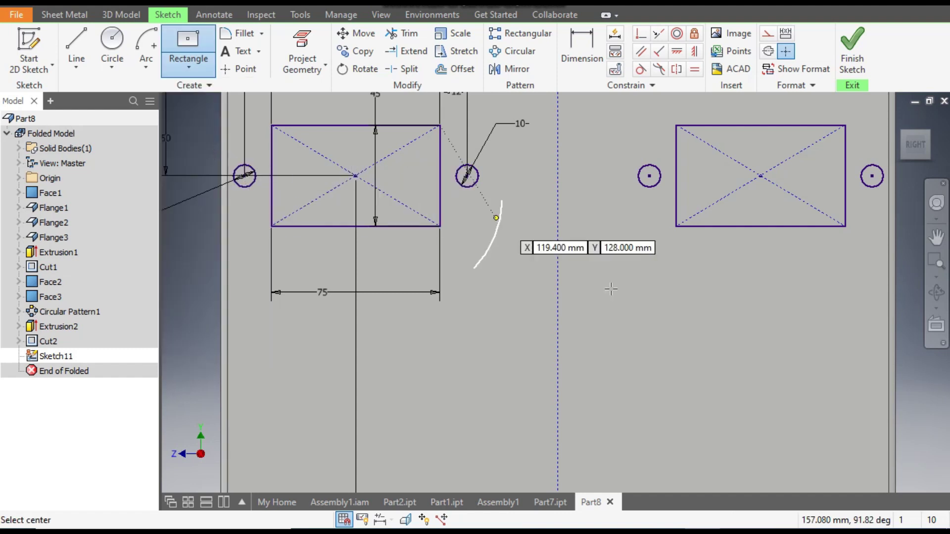
{"action": "left_click", "coordinate": [558, 354]}
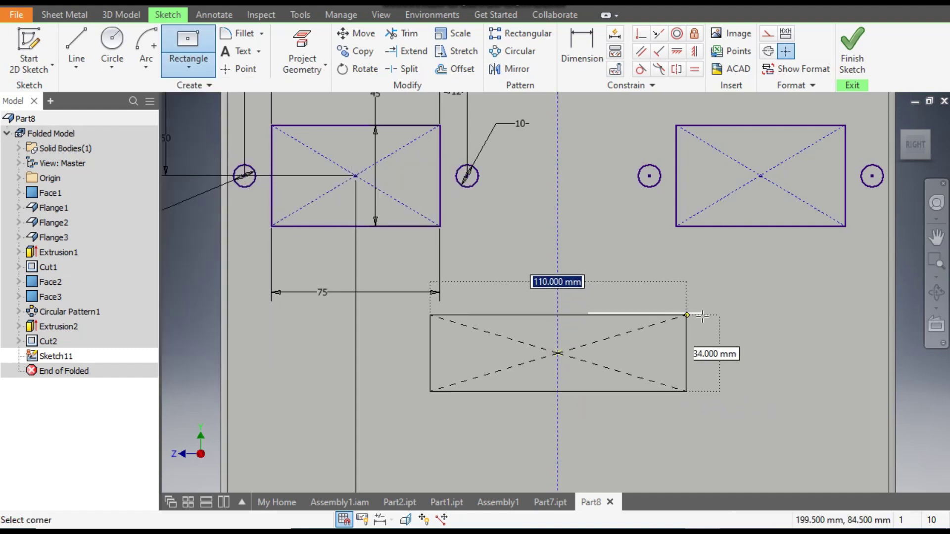
{"action": "left_click", "coordinate": [720, 331]}
{"action": "scroll", "coordinate": [594, 184], "scroll_direction": "down", "scroll_amount": 3}
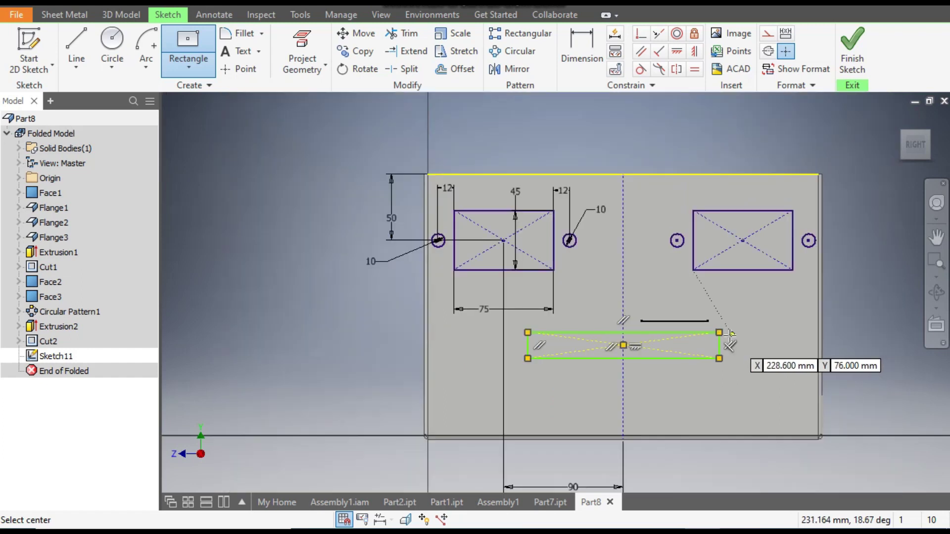
- Dimension the wide, low rectangle below the two upper rectangles to 12 mm high and 95 mm wide
{"action": "left_click", "coordinate": [574, 43]}
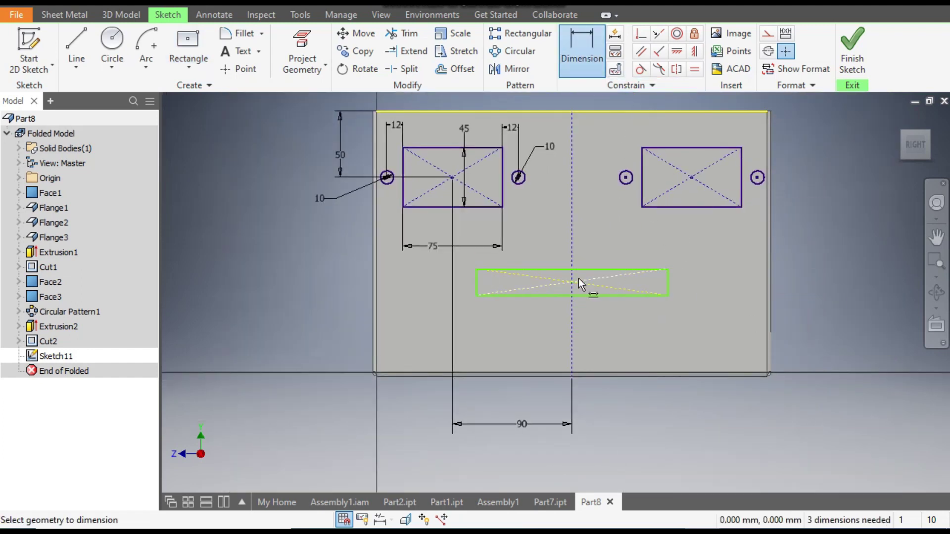
{"action": "scroll", "coordinate": [578, 278], "scroll_direction": "up", "scroll_amount": 3}
{"action": "left_click", "coordinate": [594, 311]}
{"action": "left_click", "coordinate": [576, 261]}
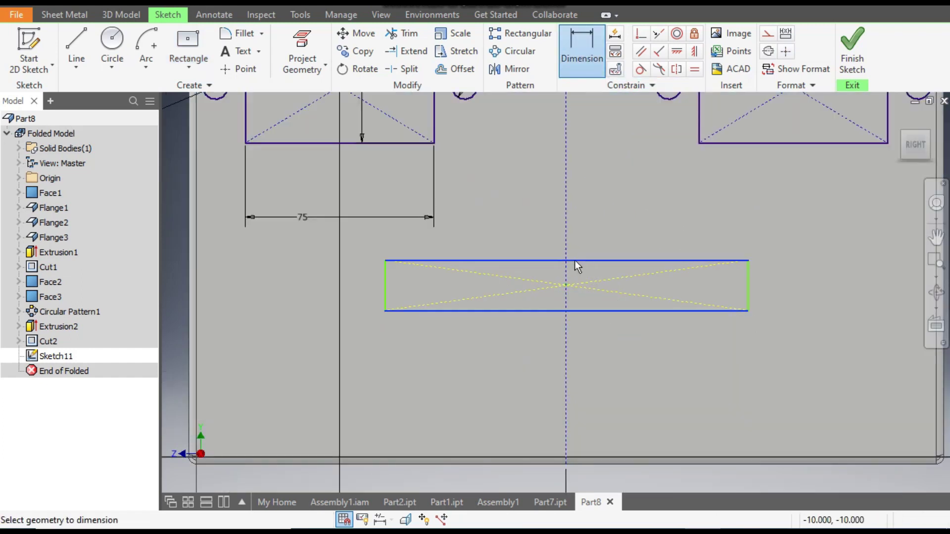
{"action": "left_click", "coordinate": [318, 283]}
{"action": "type", "text": "12"}
{"action": "key", "text": "Return"}
{"action": "left_click", "coordinate": [547, 300]}
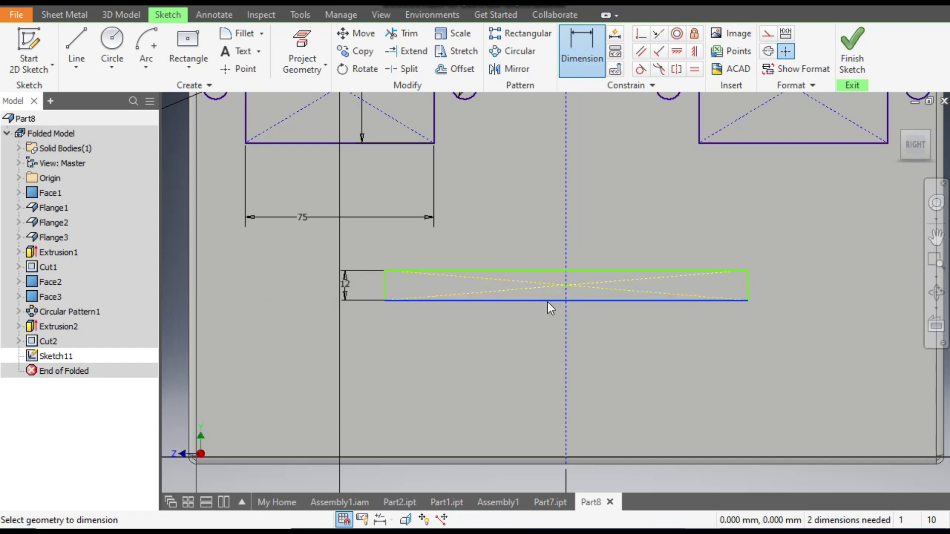
{"action": "left_click", "coordinate": [536, 349]}
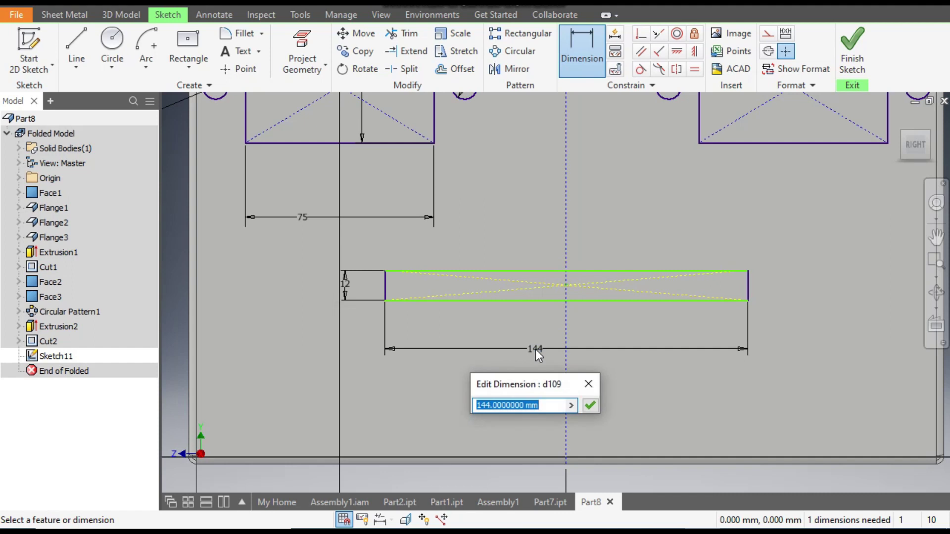
{"action": "type", "text": "95"}
{"action": "key", "text": "Return"}
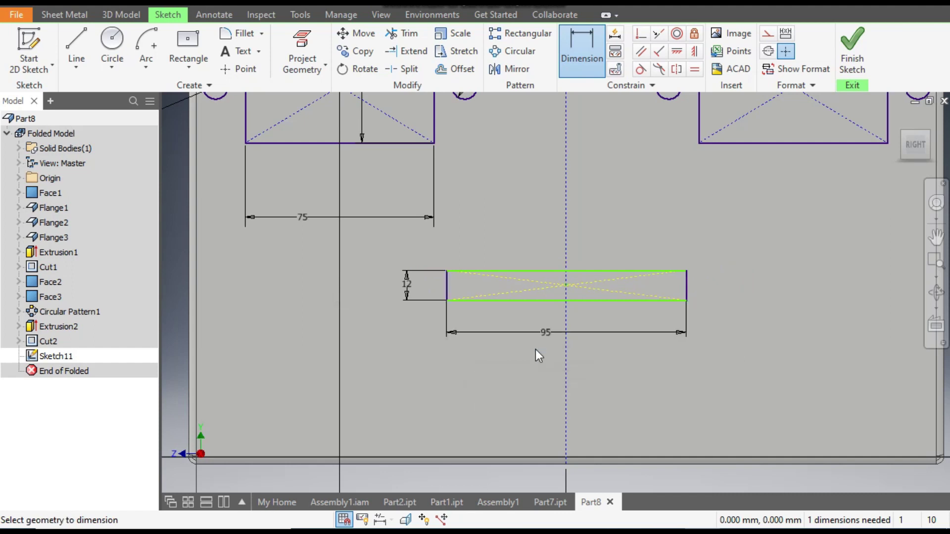
- Move the 95 mm wide rectangle up so its center snaps to the midpoint of the vertical construction line
{"action": "key", "text": "Escape"}
{"action": "left_click_drag", "start_coordinate": [566, 288], "coordinate": [576, 211], "text": "ctrl"}
{"action": "scroll", "coordinate": [596, 242], "scroll_direction": "down", "scroll_amount": 5}
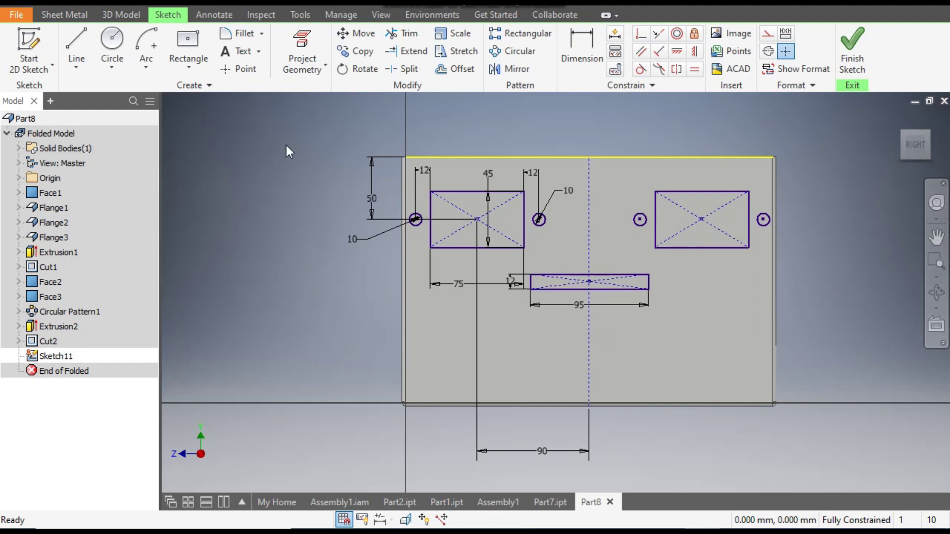
- Sketch three level circles below the 95 mm rectangle: one centered on the construction line, one about 36 mm to its right, one about 54 mm to its left
{"action": "left_click", "coordinate": [112, 41]}
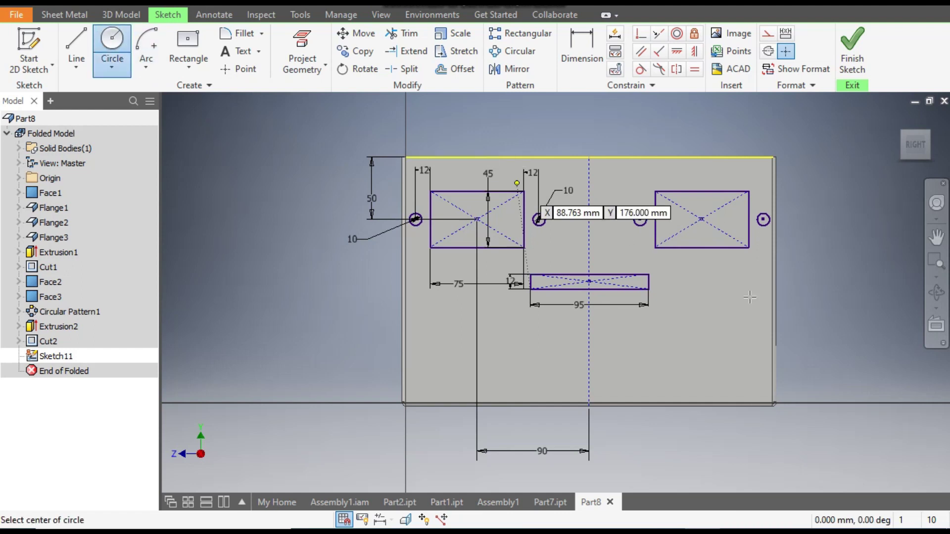
{"action": "left_click", "coordinate": [587, 351]}
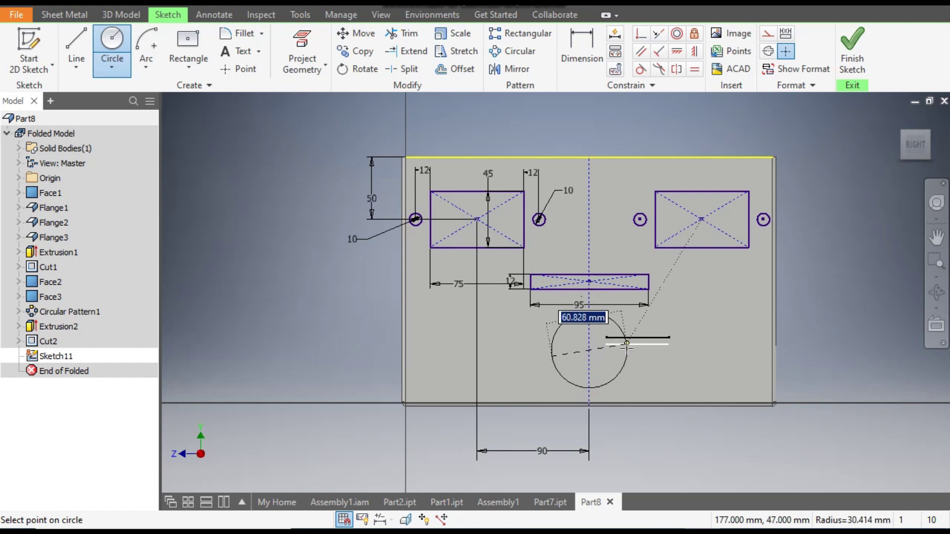
{"action": "left_click", "coordinate": [621, 349]}
{"action": "left_click", "coordinate": [679, 350]}
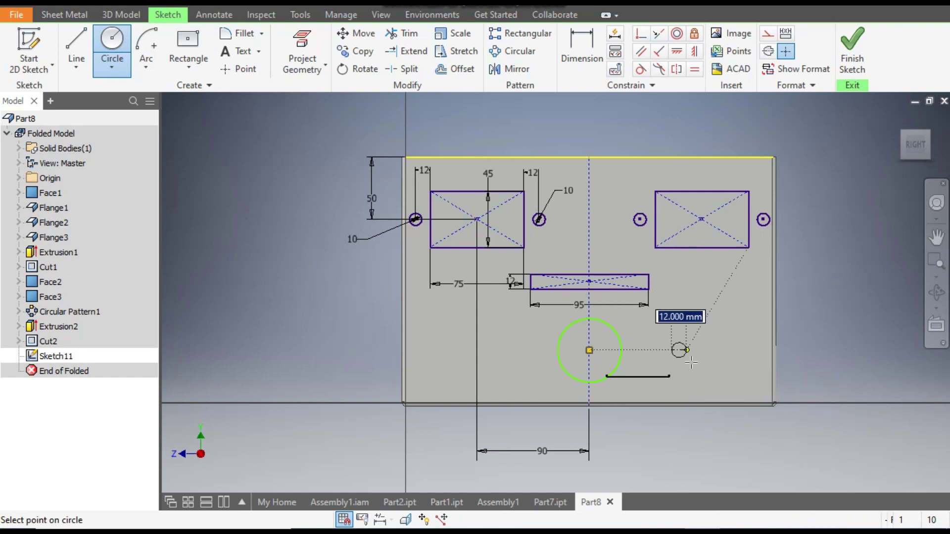
{"action": "left_click", "coordinate": [695, 366]}
{"action": "left_click", "coordinate": [491, 351]}
{"action": "left_click", "coordinate": [518, 372]}
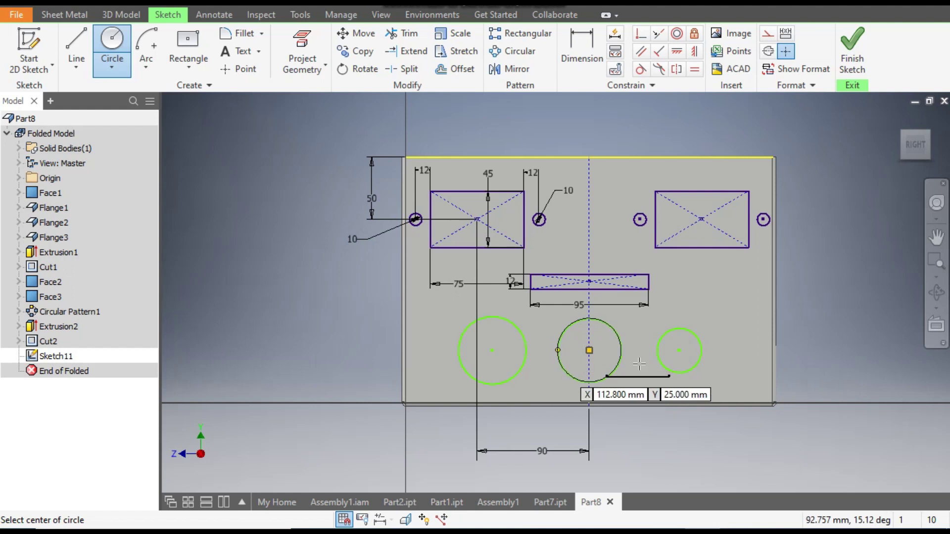
- Dimension the diameter of the middle circle on the construction line to 18 mm
{"action": "left_click", "coordinate": [597, 60]}
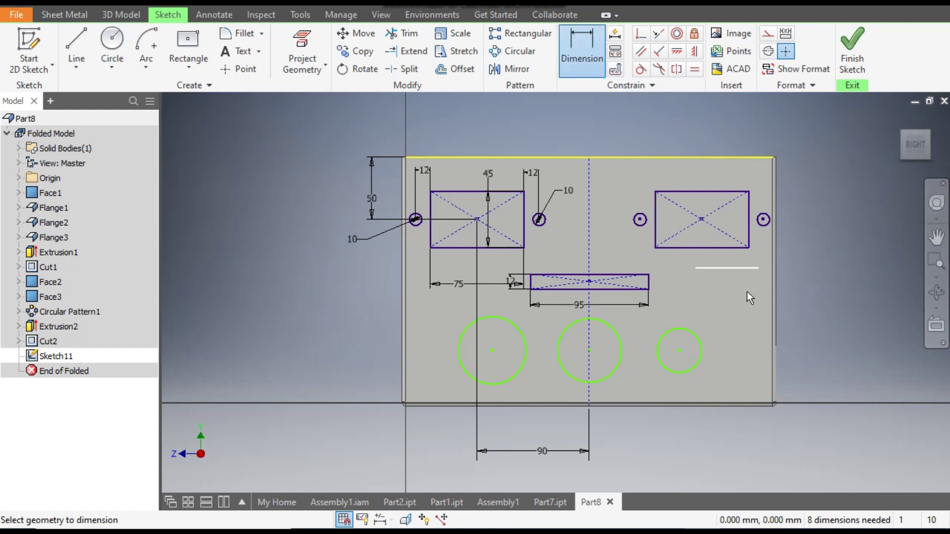
{"action": "left_click", "coordinate": [621, 351]}
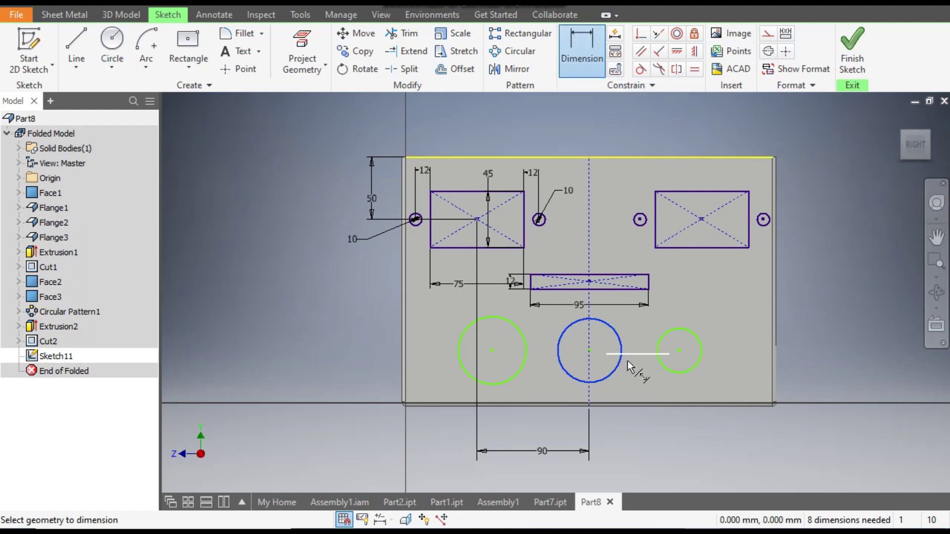
{"action": "left_click", "coordinate": [669, 452]}
{"action": "type", "text": "18"}
{"action": "key", "text": "Return"}
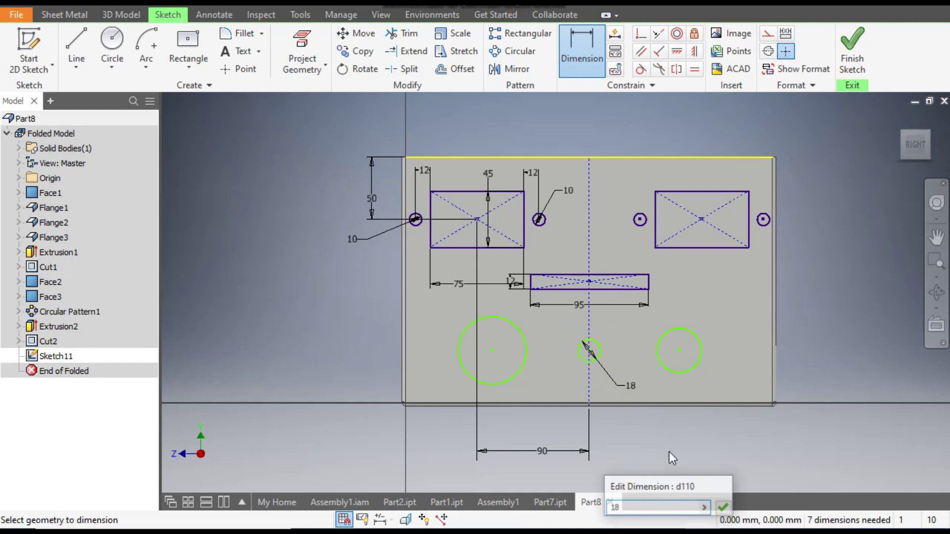
- Dimension the diameters of the two outer circles beside the 18 mm circle to 10 mm each
{"action": "left_click", "coordinate": [515, 376]}
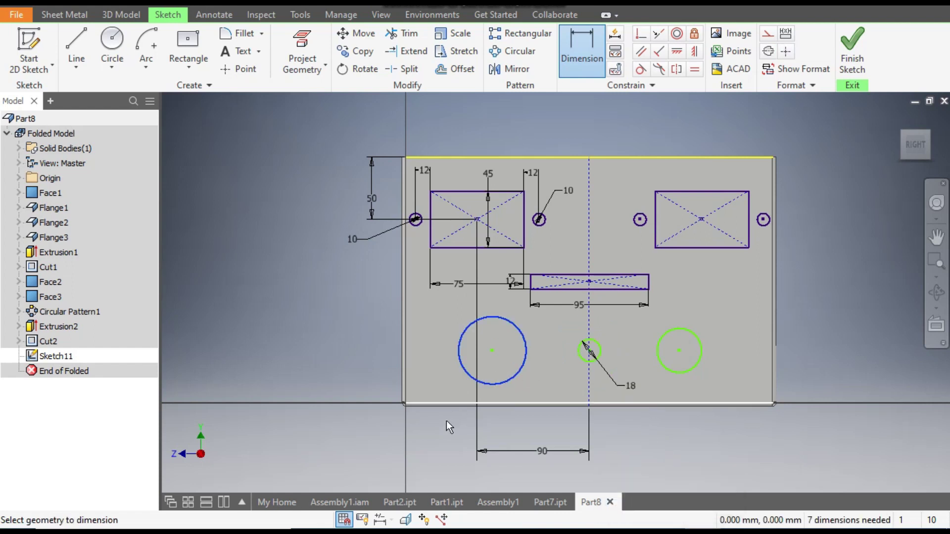
{"action": "left_click", "coordinate": [432, 438]}
{"action": "type", "text": "10"}
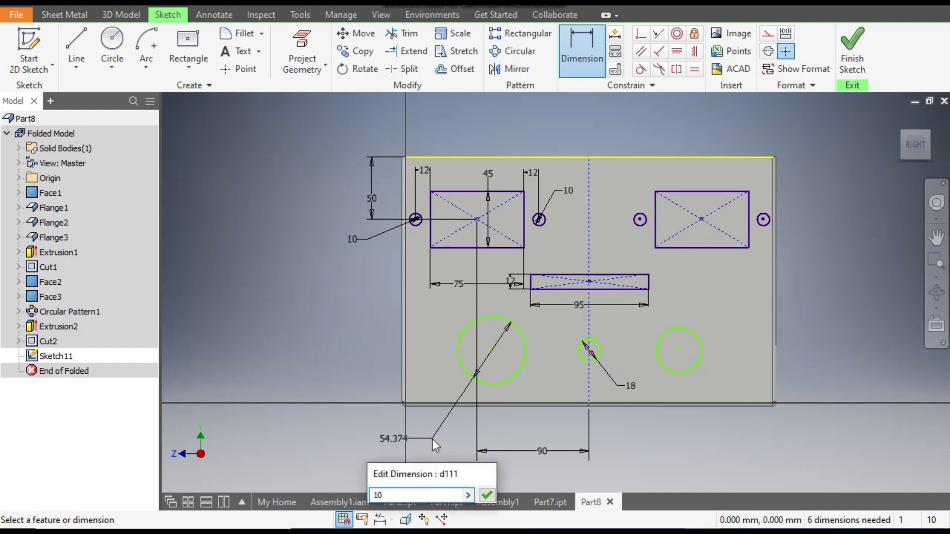
{"action": "key", "text": "Return"}
{"action": "left_click", "coordinate": [696, 337]}
{"action": "left_click", "coordinate": [732, 420]}
{"action": "type", "text": "10"}
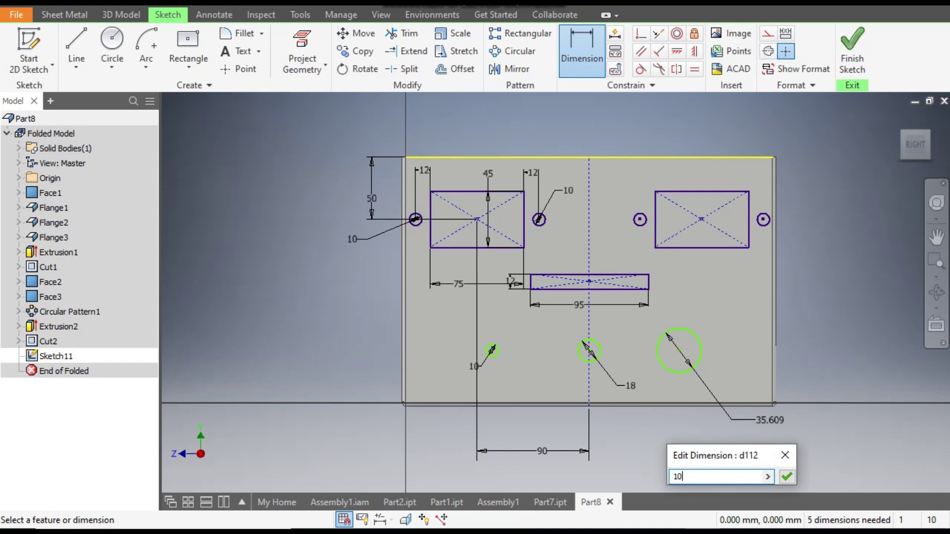
{"action": "key", "text": "Return"}
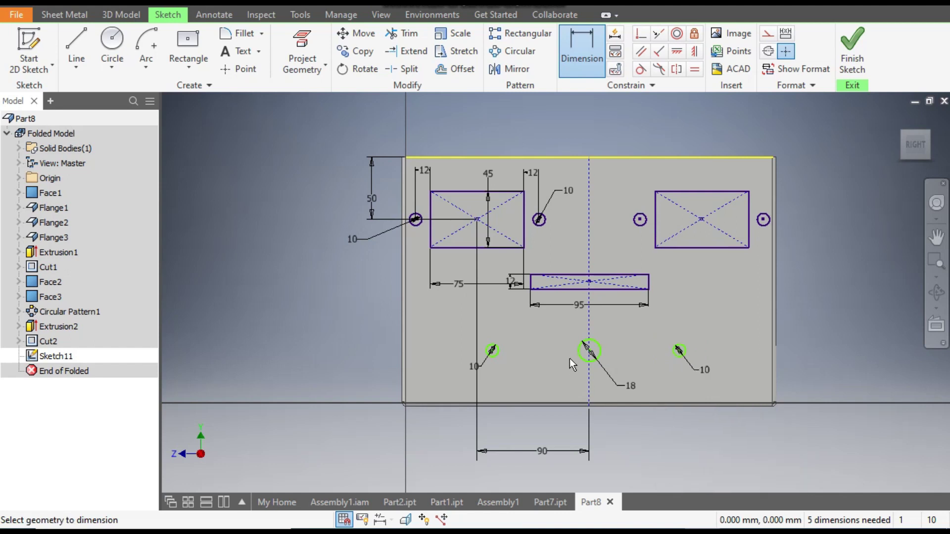
- Move the two lower 10 mm circles upward so their centers sit above the center of the 18 mm circle
{"action": "scroll", "coordinate": [571, 355], "scroll_direction": "up", "scroll_amount": 3}
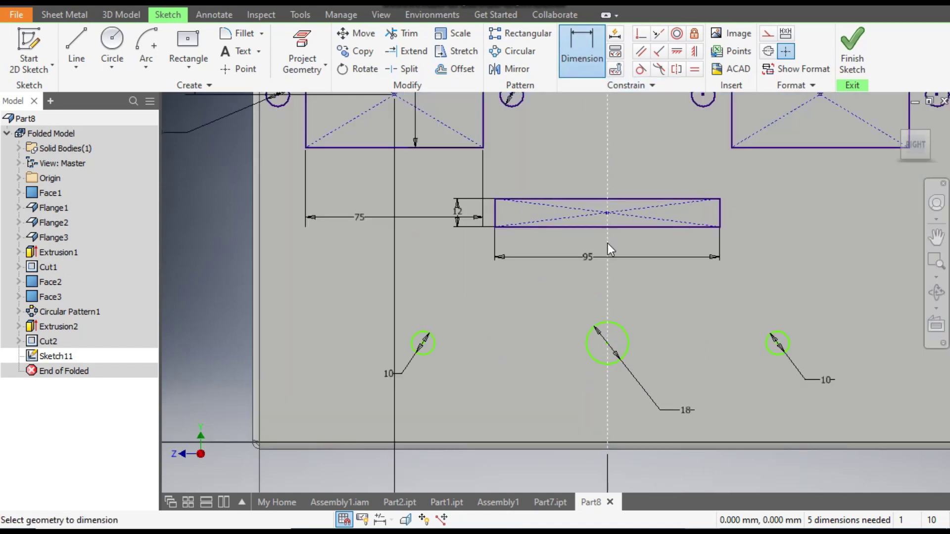
{"action": "key", "text": "Escape"}
{"action": "left_click", "coordinate": [607, 256]}
{"action": "left_click_drag", "start_coordinate": [421, 346], "coordinate": [420, 308]}
{"action": "left_click_drag", "start_coordinate": [777, 341], "coordinate": [777, 291]}
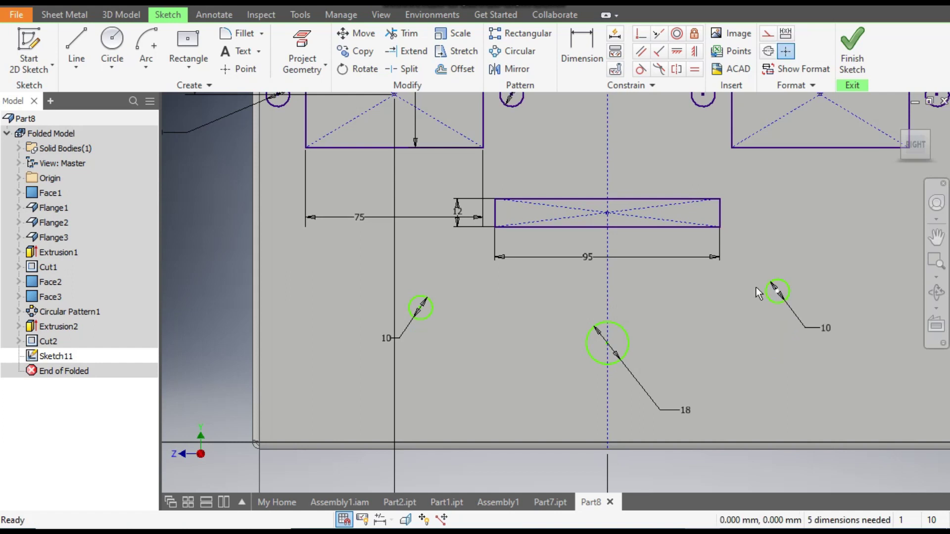
- Dimension the vertical distance between the centers of the lower-left 10 mm circle and the 18 mm circle to 10 mm
{"action": "left_click", "coordinate": [584, 46]}
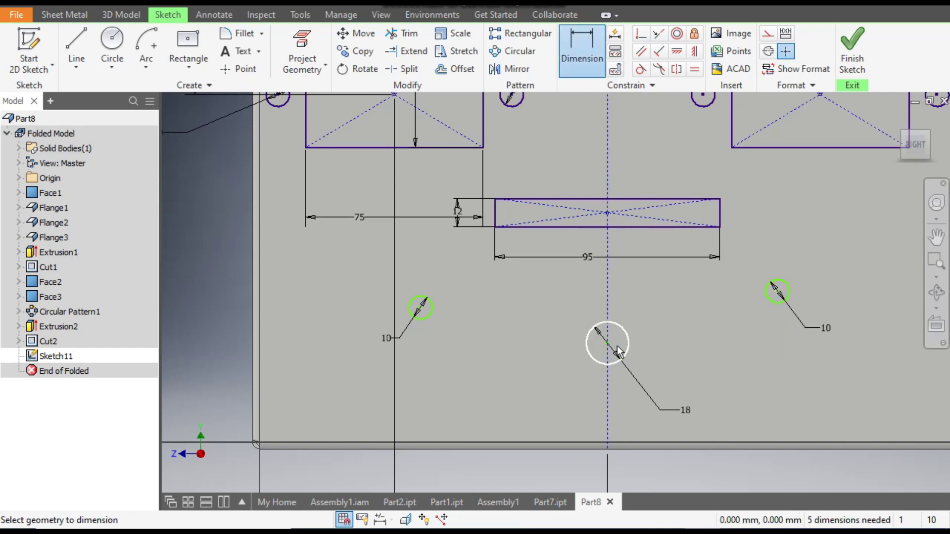
{"action": "left_click", "coordinate": [420, 308]}
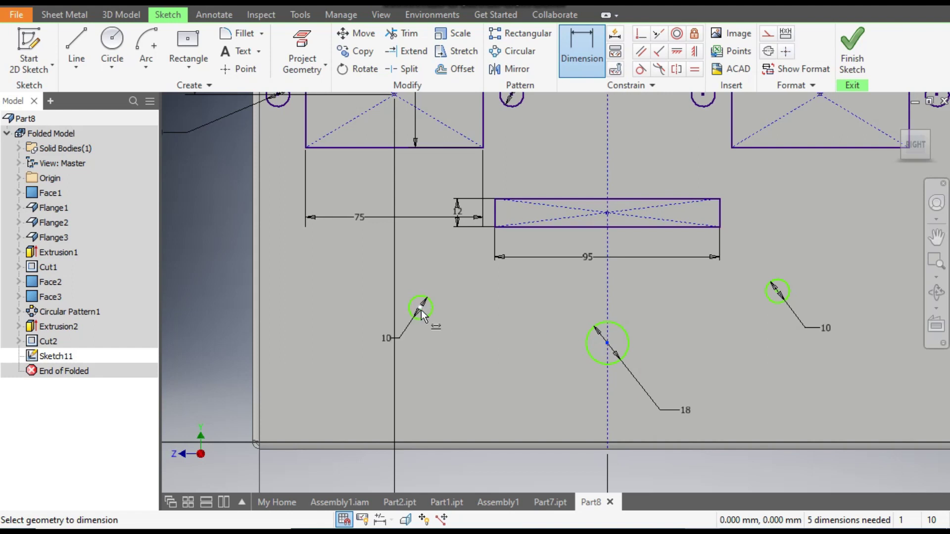
{"action": "left_click", "coordinate": [336, 324]}
{"action": "type", "text": "10"}
{"action": "key", "text": "Return"}
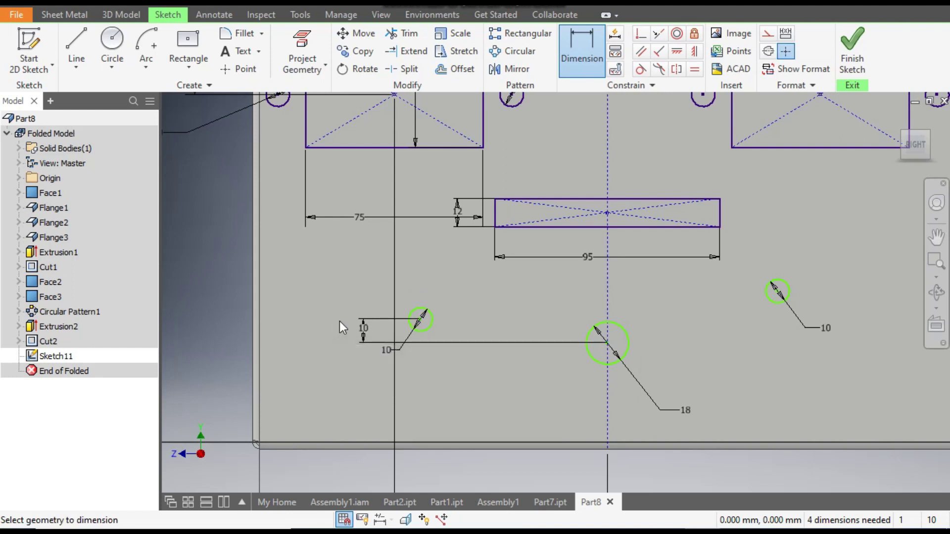
{"action": "key", "text": "Escape"}
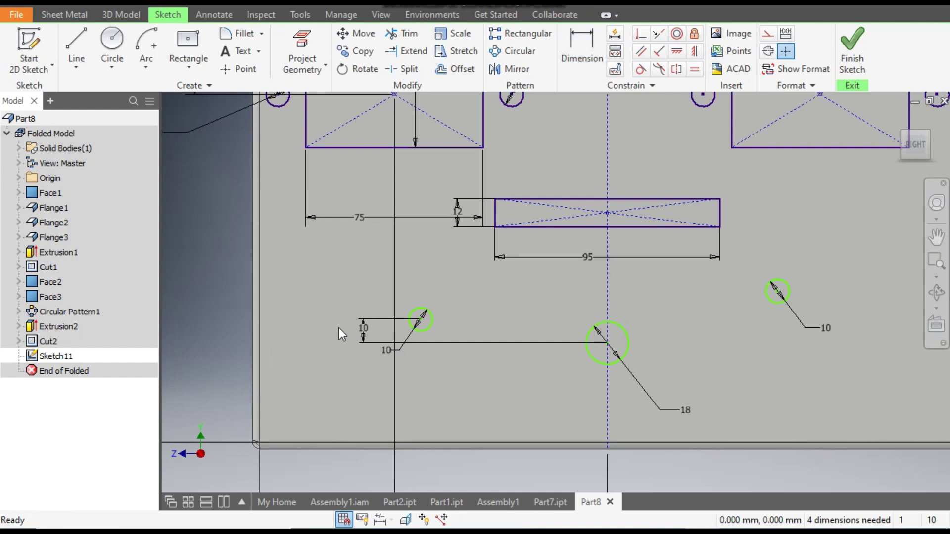
- Apply a horizontal constraint between the centers of the two lower 10 mm circles
{"action": "left_click", "coordinate": [678, 52]}
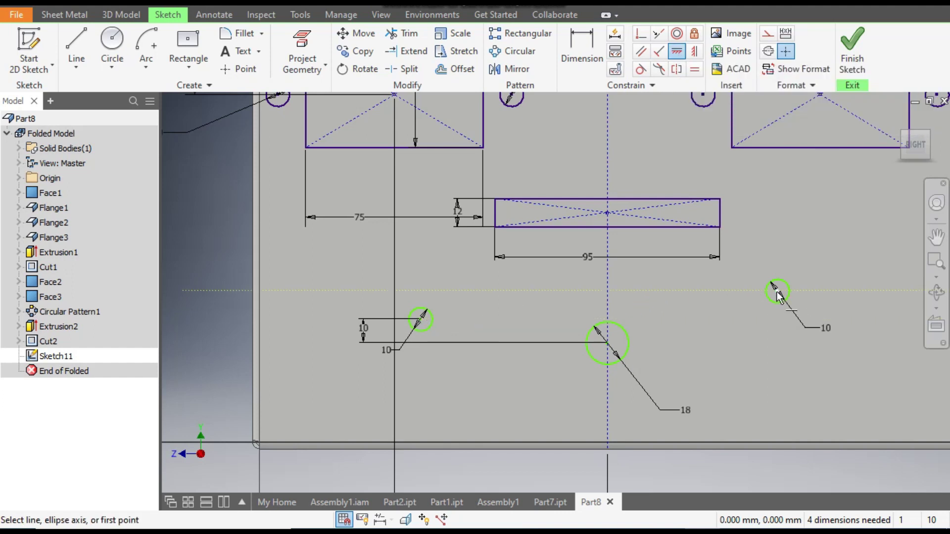
{"action": "left_click", "coordinate": [776, 292]}
{"action": "left_click", "coordinate": [420, 320]}
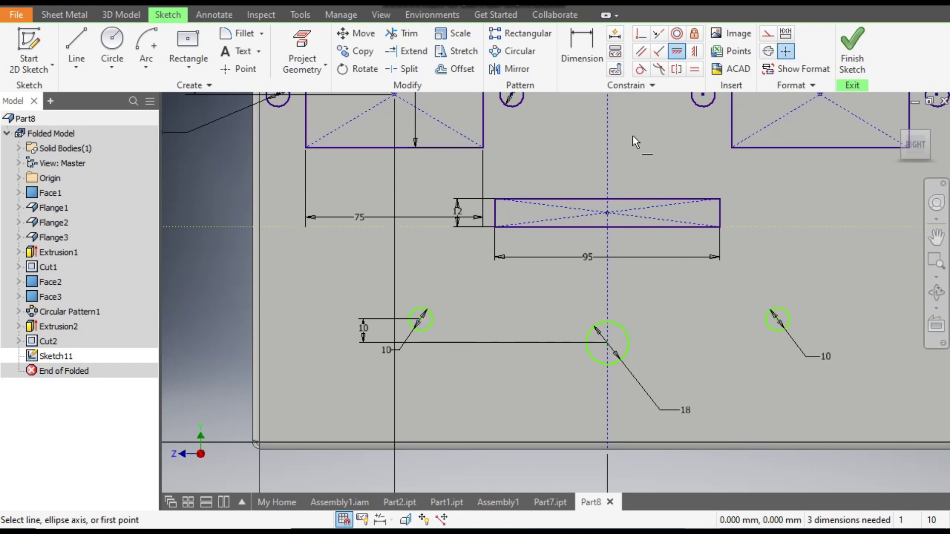
- Dimension the center of the 18 mm circle 45 mm above the bottom edge of the face
{"action": "left_click", "coordinate": [583, 54]}
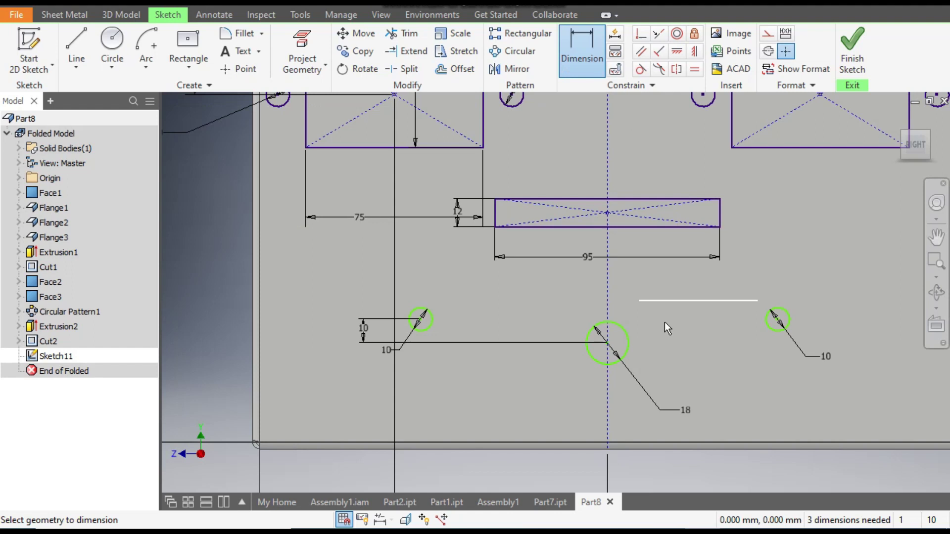
{"action": "left_click", "coordinate": [608, 343]}
{"action": "left_click", "coordinate": [672, 448]}
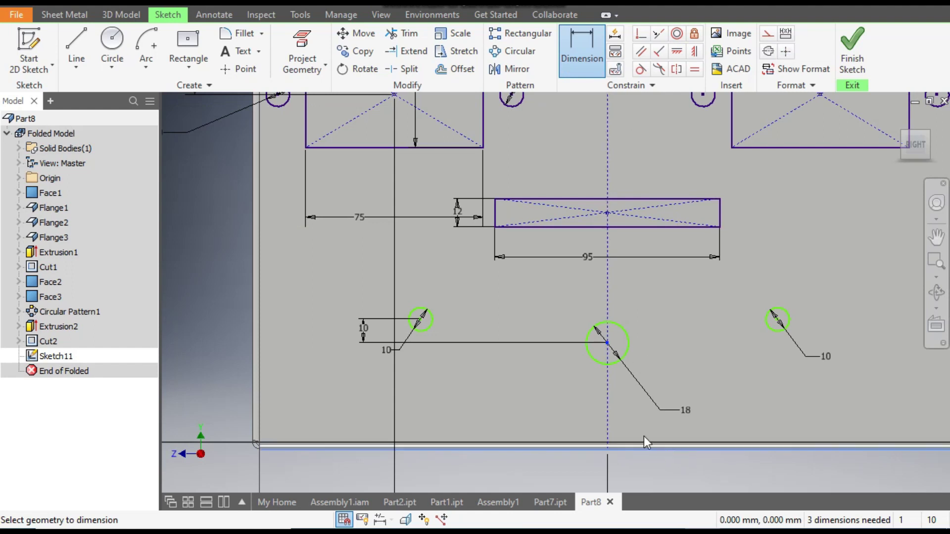
{"action": "left_click", "coordinate": [553, 392]}
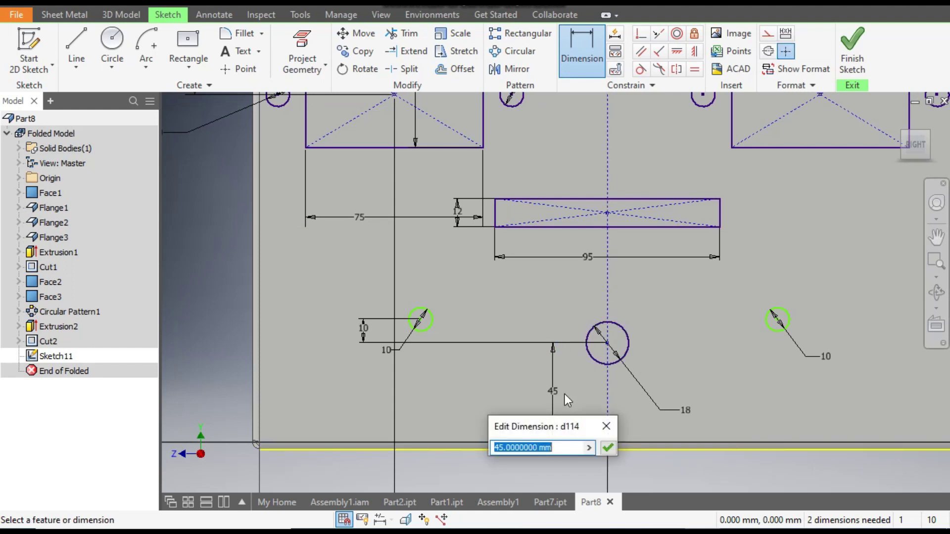
{"action": "left_click", "coordinate": [608, 448]}
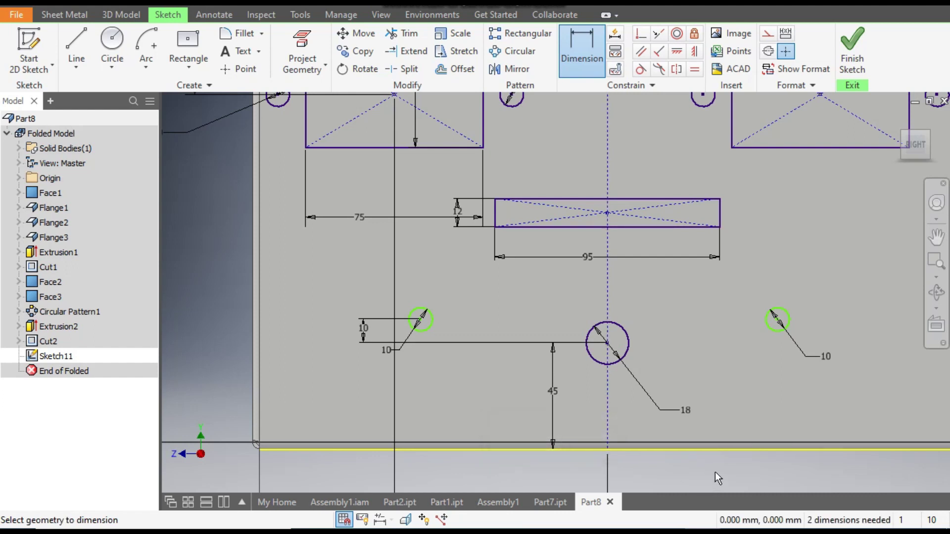
- Dimension the horizontal distance from the 18 mm circle's center to the lower-right 10 mm circle's center to 30 mm
{"action": "left_click", "coordinate": [608, 343]}
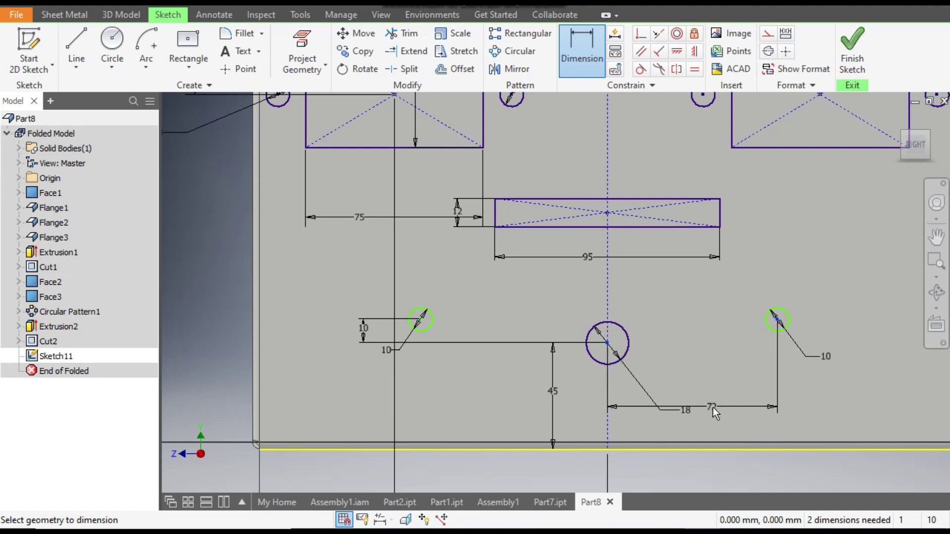
{"action": "left_click", "coordinate": [712, 408]}
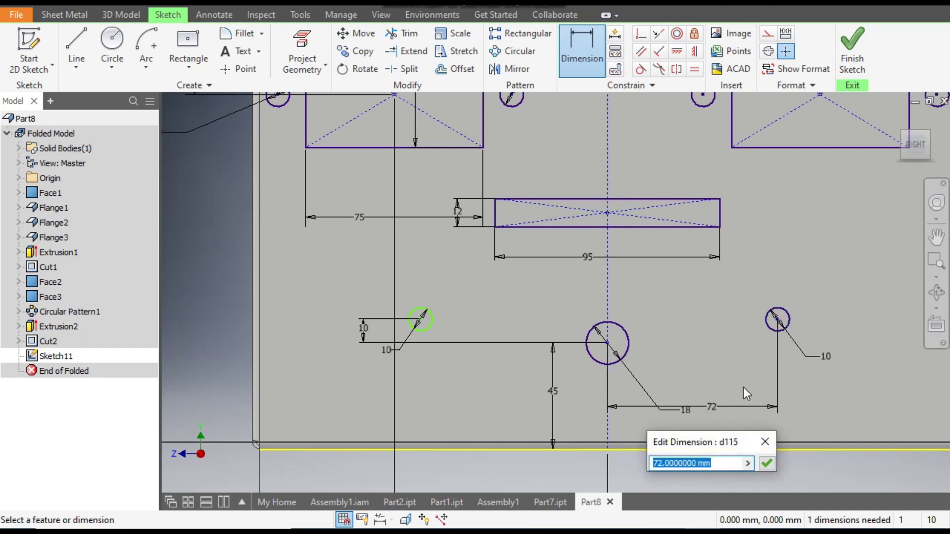
{"action": "type", "text": "30"}
{"action": "key", "text": "Return"}
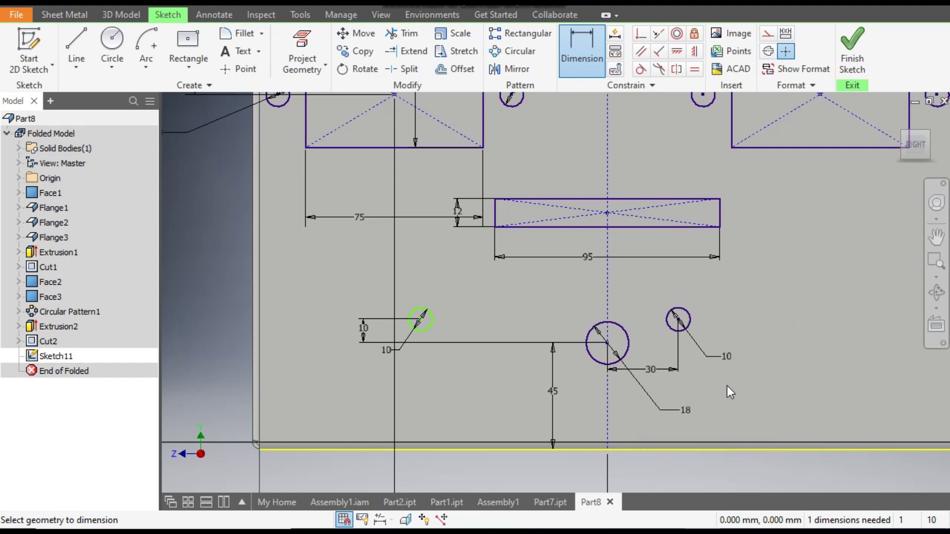
- Dimension the horizontal distance from the lower-left 10 mm circle's center to the 18 mm circle's center to 30 mm
{"action": "left_click", "coordinate": [421, 320]}
{"action": "left_click", "coordinate": [607, 343]}
{"action": "left_click", "coordinate": [492, 391]}
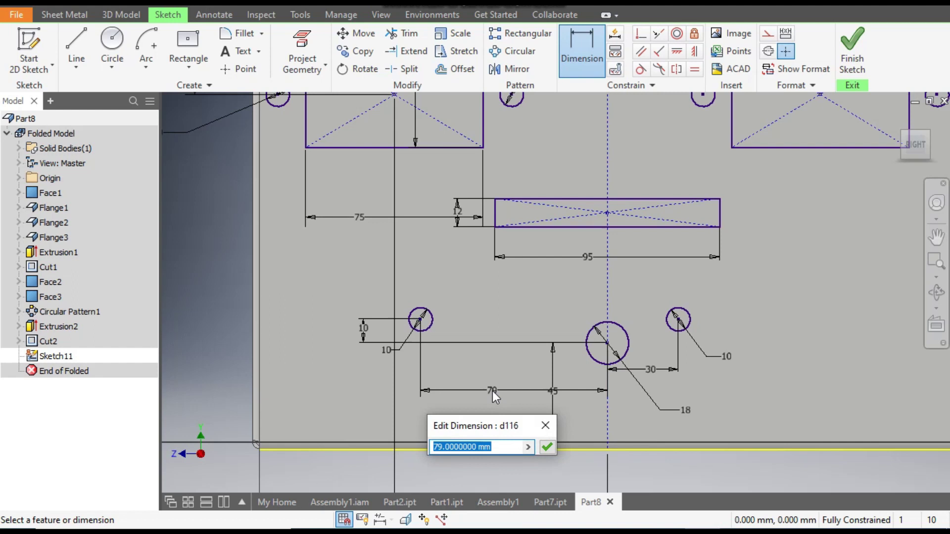
{"action": "type", "text": "30"}
{"action": "key", "text": "Return"}
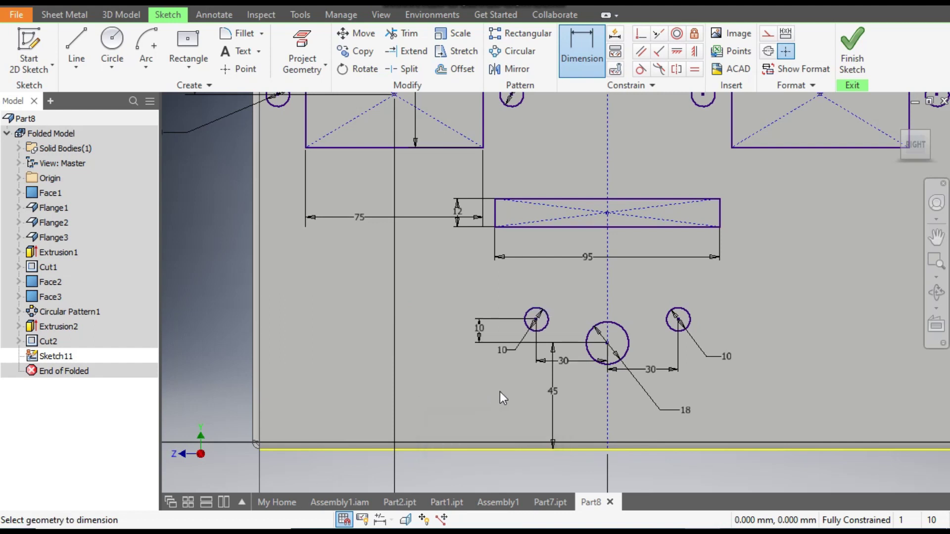
{"action": "key", "text": "Home"}
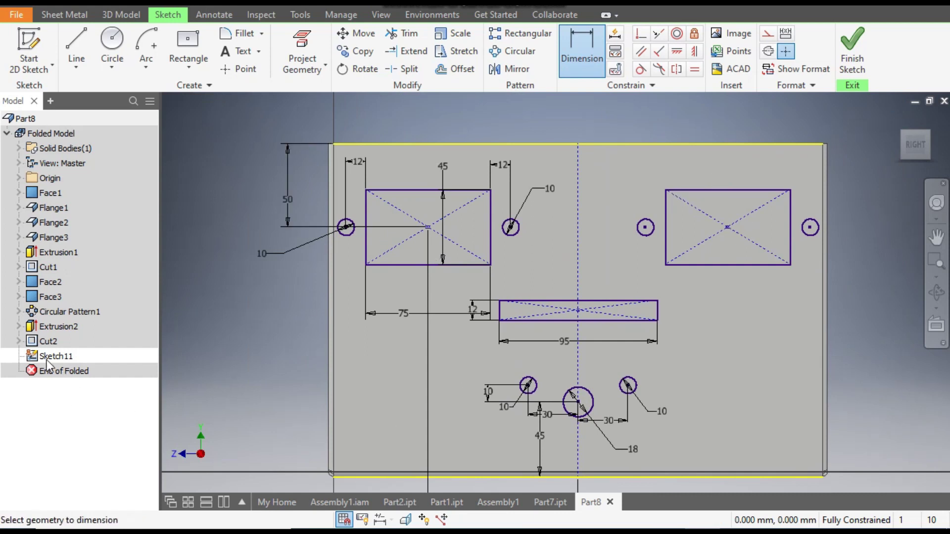
- Finish the sketch and extrude all its rectangular and circular profiles as a 10 mm cut inward through the side wall
{"action": "left_click", "coordinate": [852, 47]}
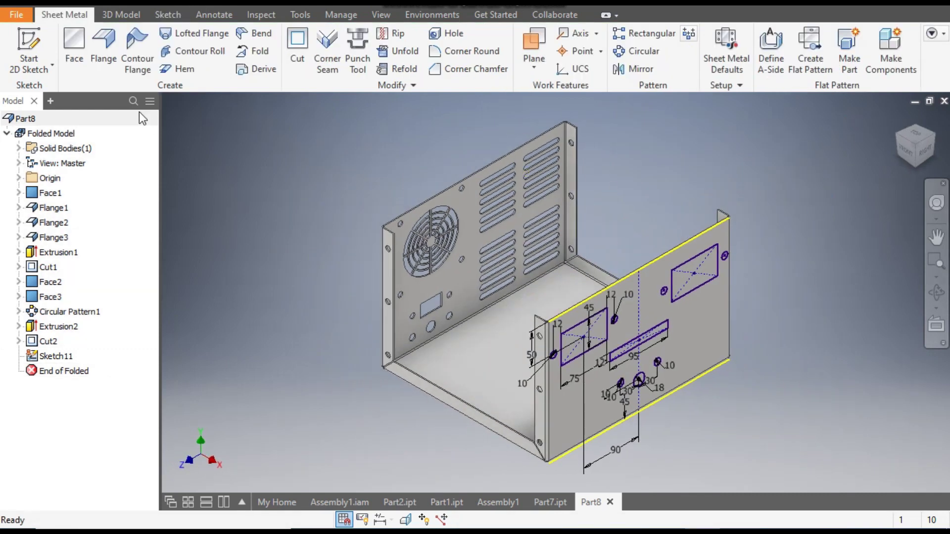
{"action": "left_click", "coordinate": [121, 14]}
{"action": "left_click", "coordinate": [77, 51]}
{"action": "mouse_move", "coordinate": [767, 203]}
{"action": "left_mouse_down"}
{"action": "mouse_move", "coordinate": [589, 392]}
{"action": "mouse_move", "coordinate": [492, 471]}
{"action": "mouse_move", "coordinate": [501, 471]}
{"action": "left_mouse_up"}
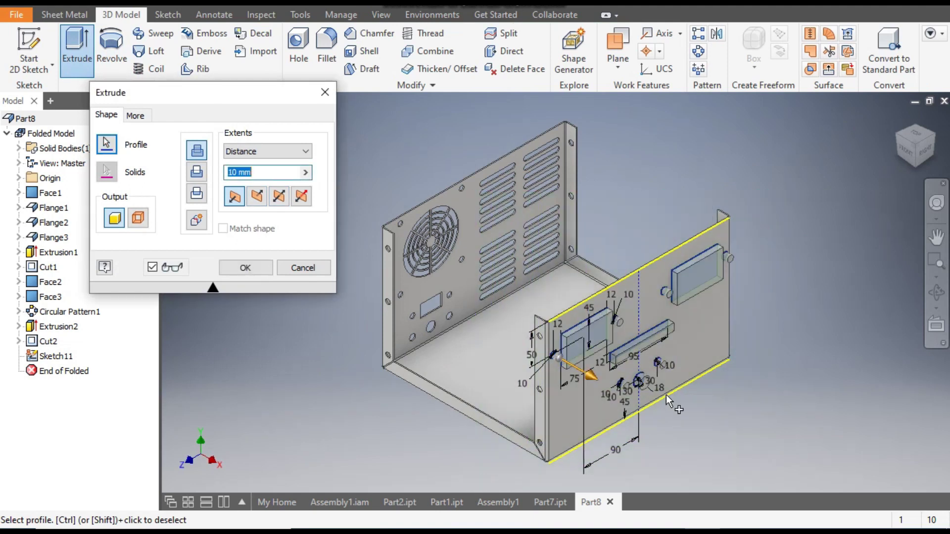
{"action": "scroll", "coordinate": [614, 393], "scroll_direction": "up", "scroll_amount": 2}
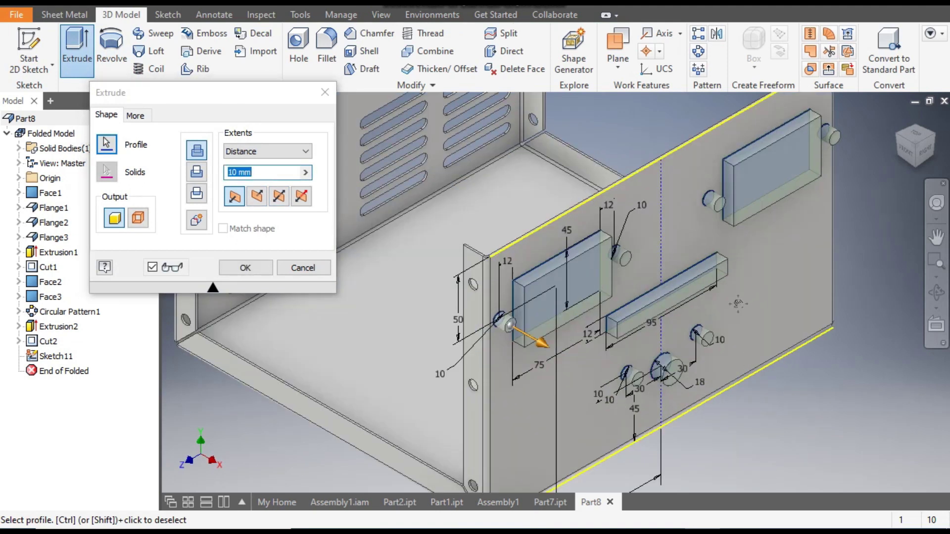
{"action": "middle_click_drag", "start_coordinate": [744, 311], "coordinate": [732, 325]}
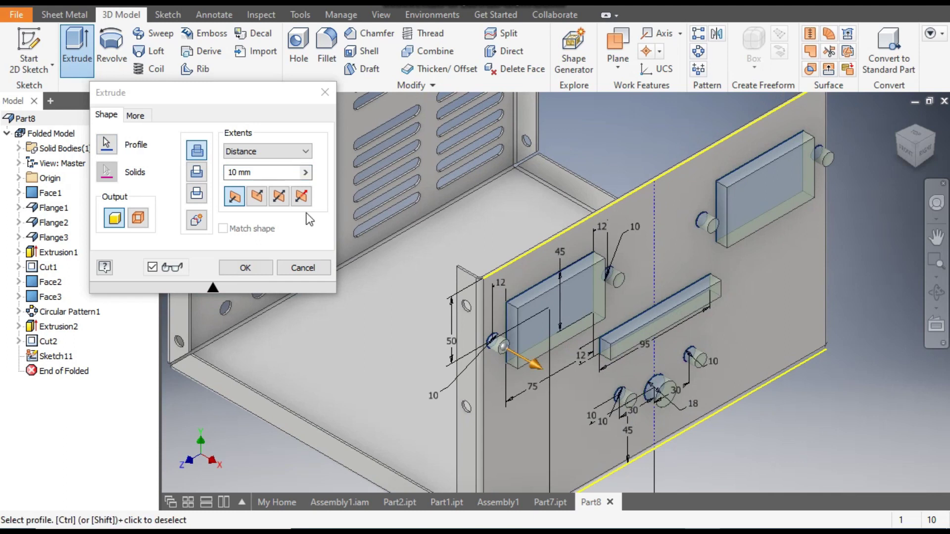
{"action": "left_click", "coordinate": [257, 197]}
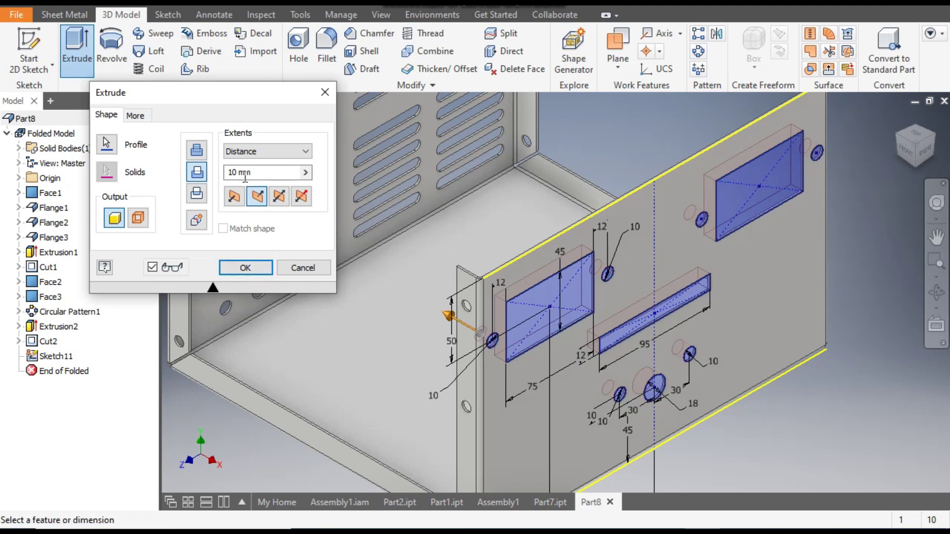
{"action": "left_click", "coordinate": [246, 267]}
{"action": "scroll", "coordinate": [382, 266], "scroll_direction": "up", "scroll_amount": 4}
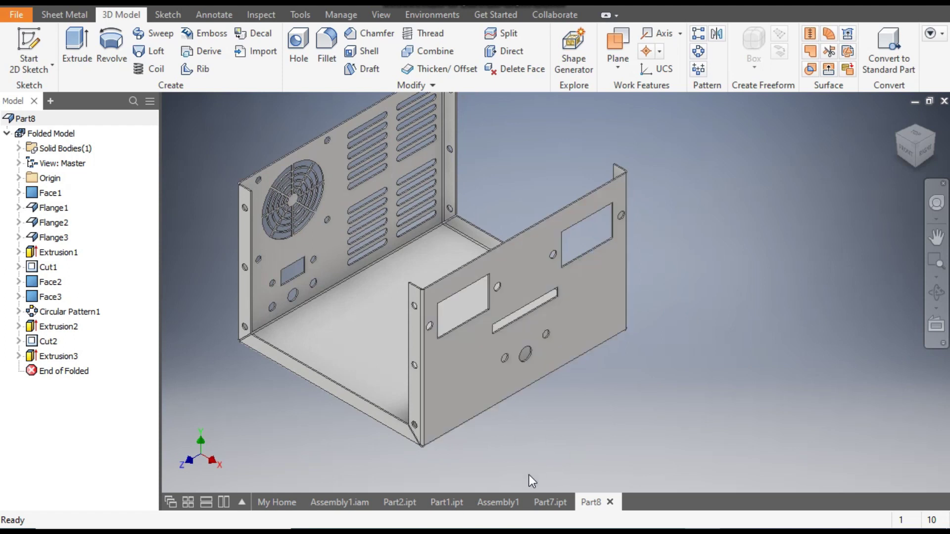
- Compare the finished enclosure with the reference part Part2.ipt and return to Part8
{"action": "left_click", "coordinate": [391, 502]}
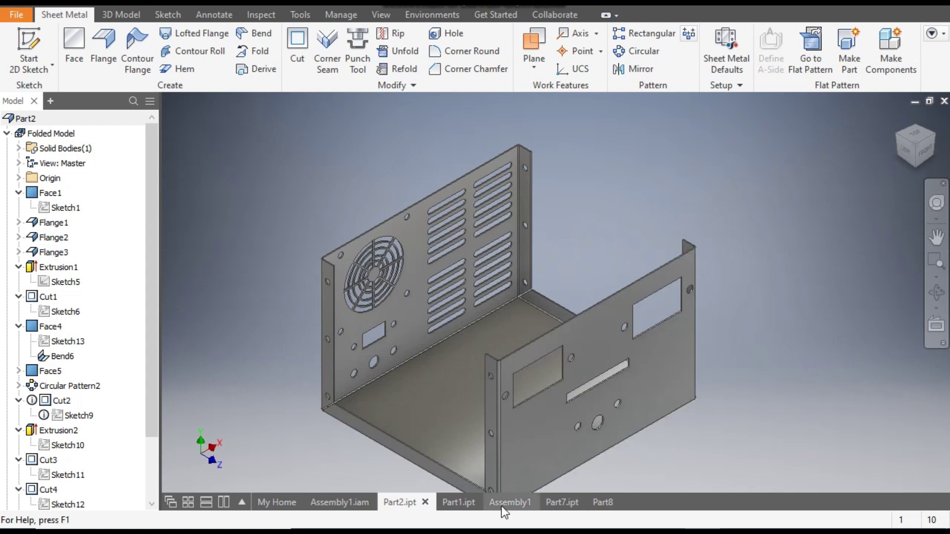
{"action": "left_click", "coordinate": [604, 502]}
{"action": "middle_click_drag", "start_coordinate": [760, 384], "coordinate": [781, 403]}
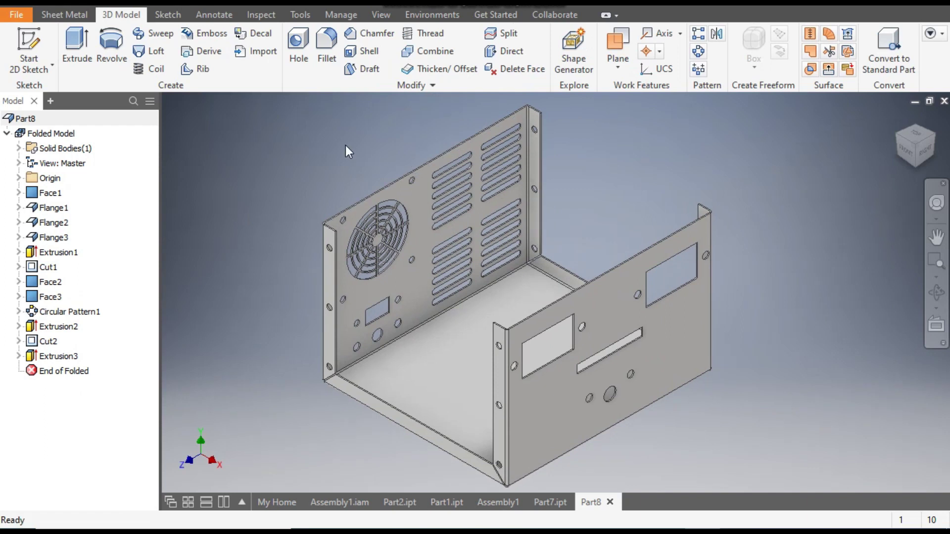
- Set the part's appearance to Chrome - Polished and save it as Part8 in the ASSY folder
{"action": "left_click", "coordinate": [477, 3]}
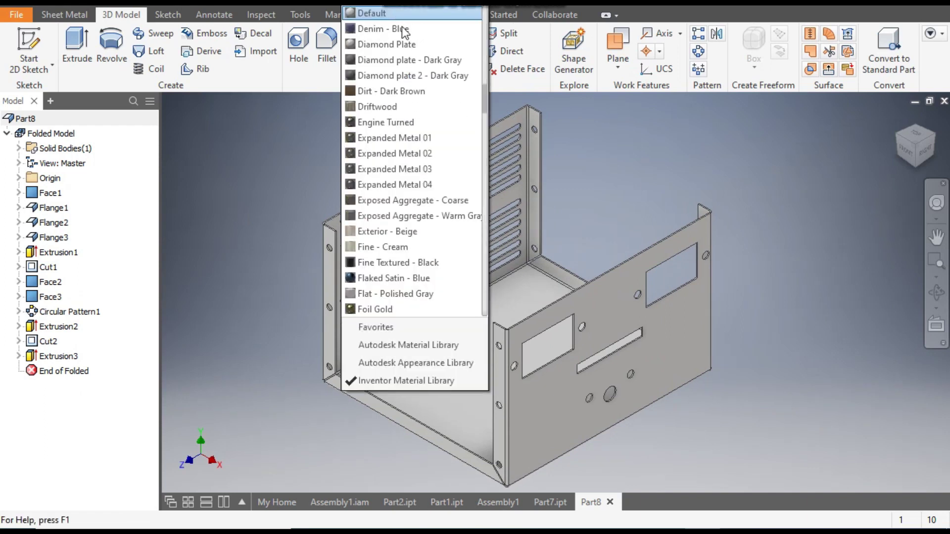
{"action": "left_click_drag", "start_coordinate": [483, 98], "coordinate": [484, 60]}
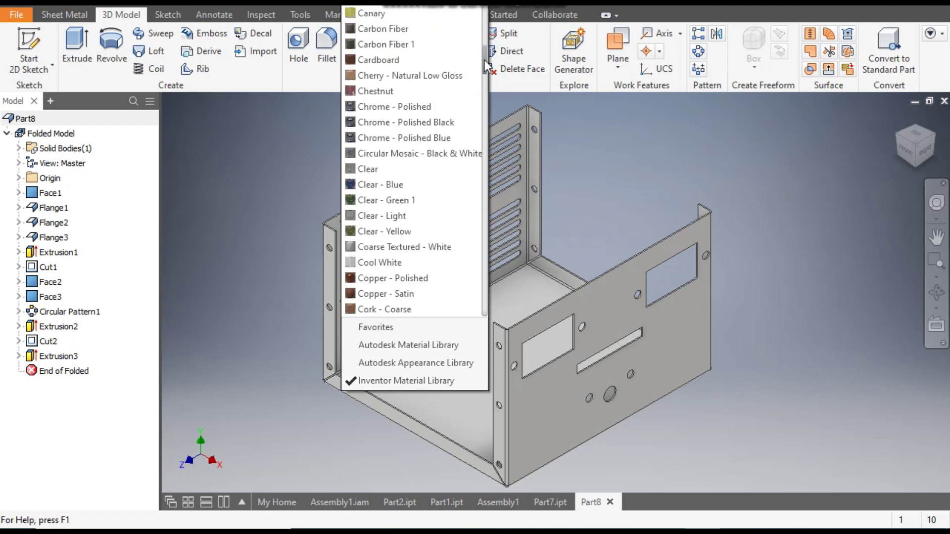
{"action": "left_click", "coordinate": [426, 106]}
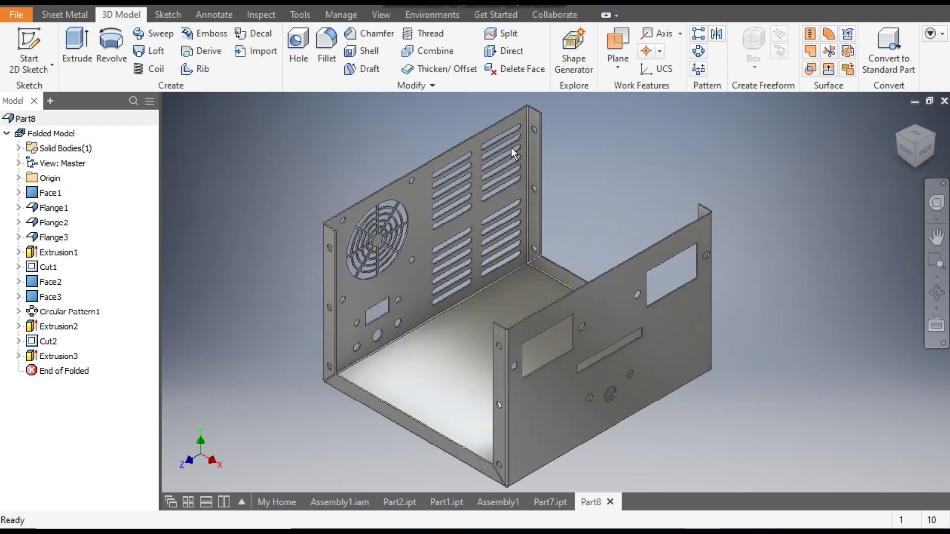
{"action": "left_click", "coordinate": [77, 4]}
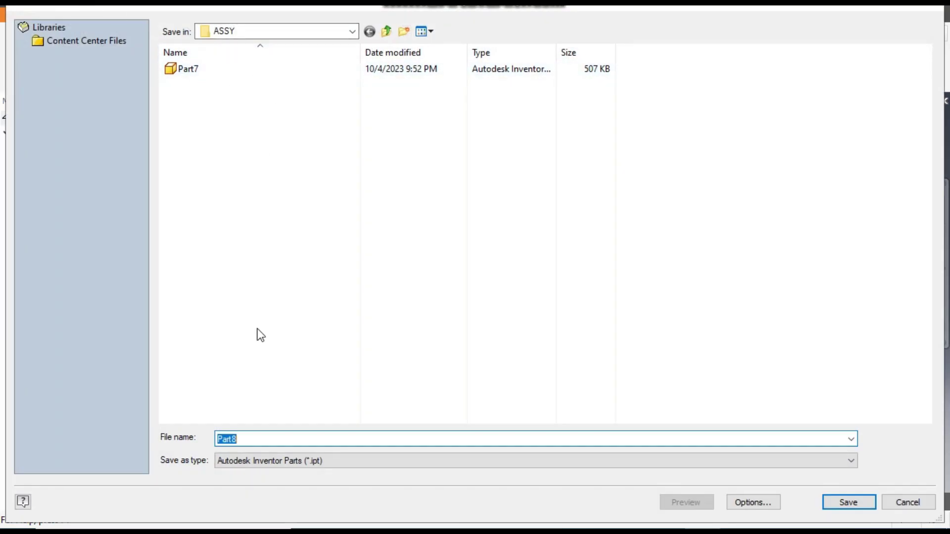
{"action": "left_click", "coordinate": [844, 502]}
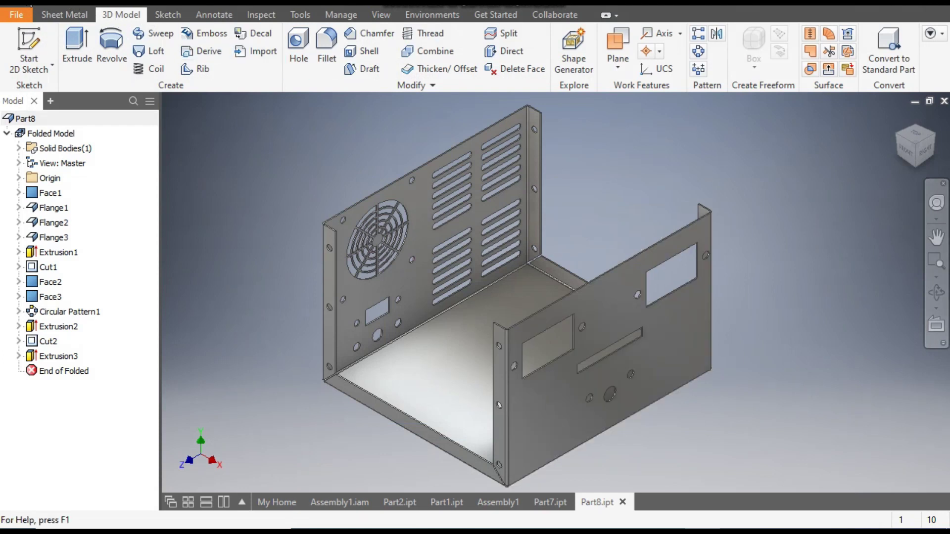
- Create a new metric assembly from the Standard (mm).iam template
{"action": "key", "text": "ctrl+n"}
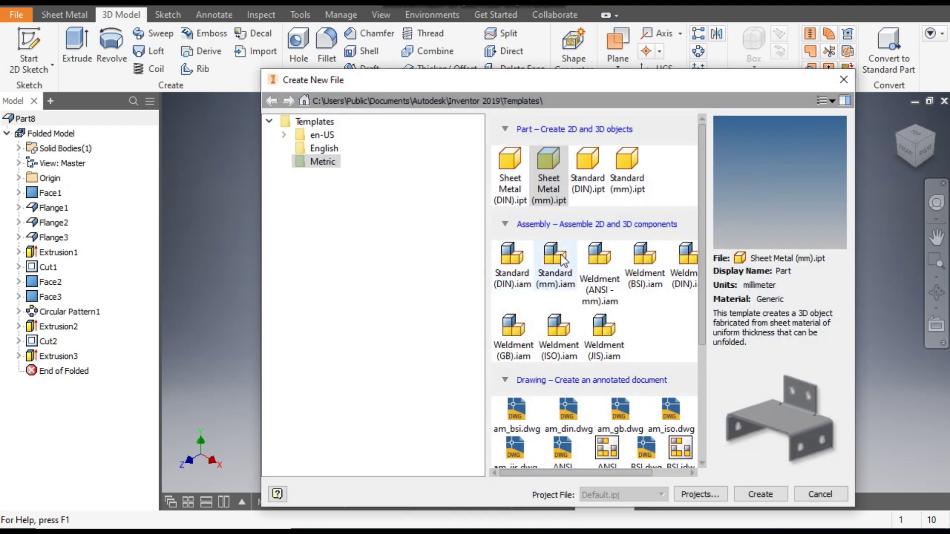
{"action": "left_click", "coordinate": [558, 260]}
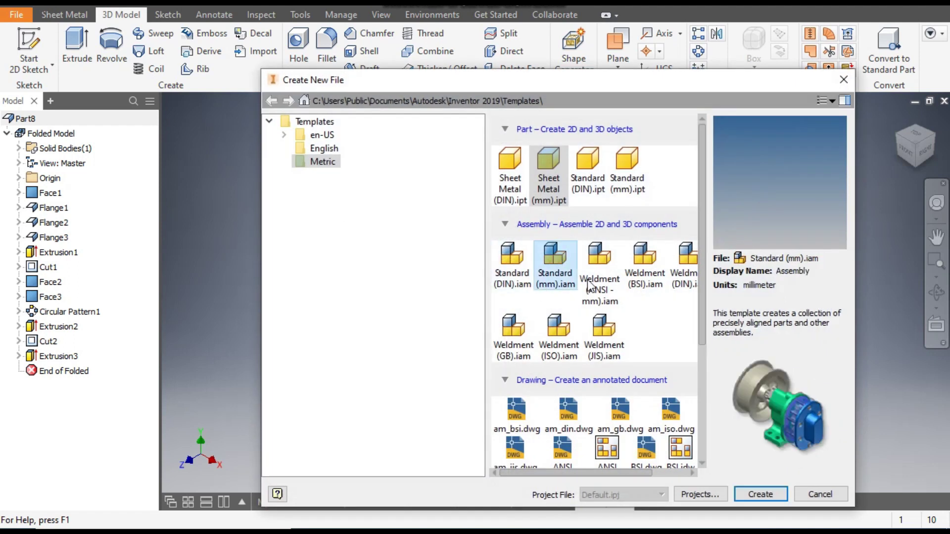
{"action": "left_click", "coordinate": [755, 494]}
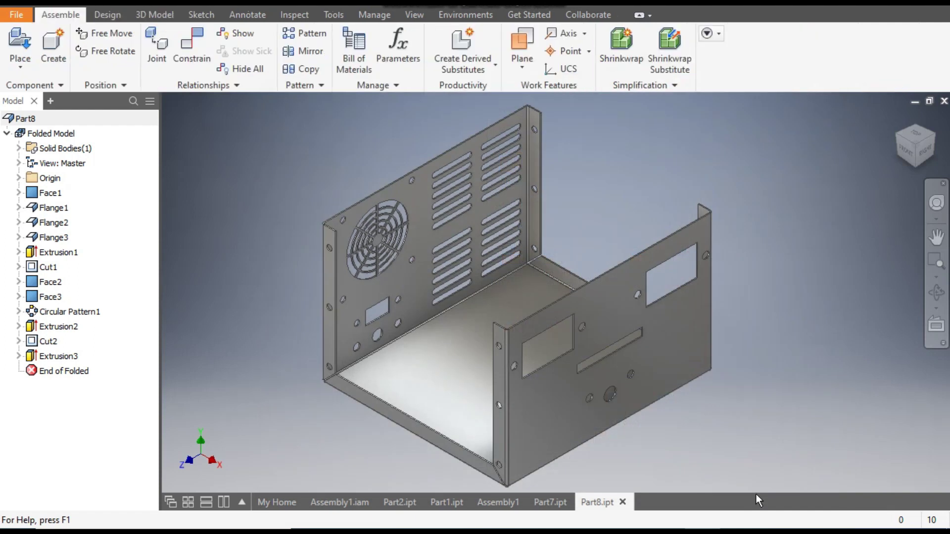
- Place a single instance of Part8 from the ASSY folder into the new assembly
{"action": "left_click", "coordinate": [16, 43]}
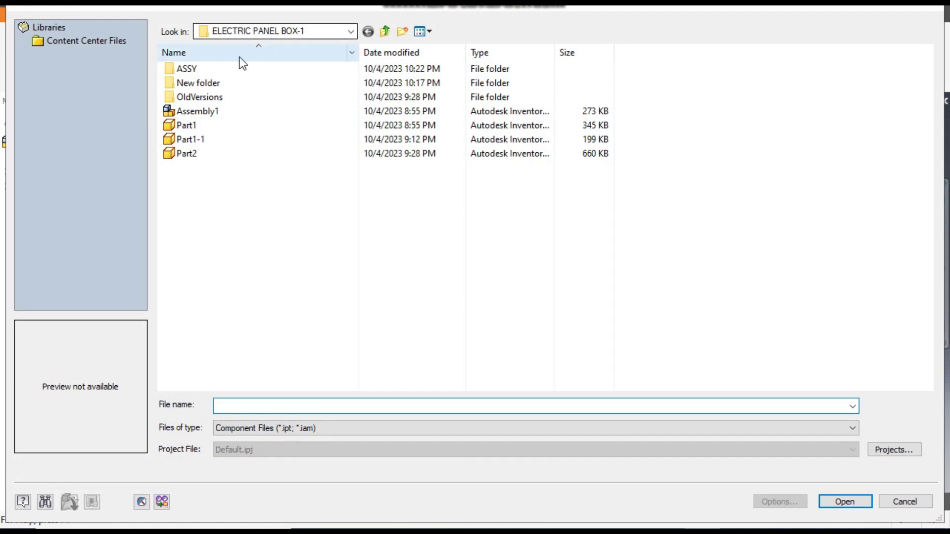
{"action": "double_click", "coordinate": [202, 69]}
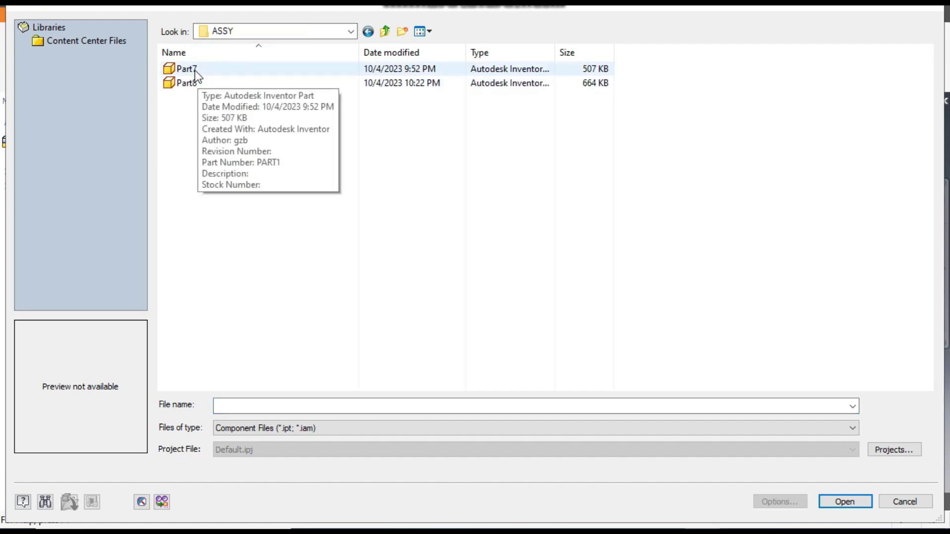
{"action": "left_click", "coordinate": [196, 71]}
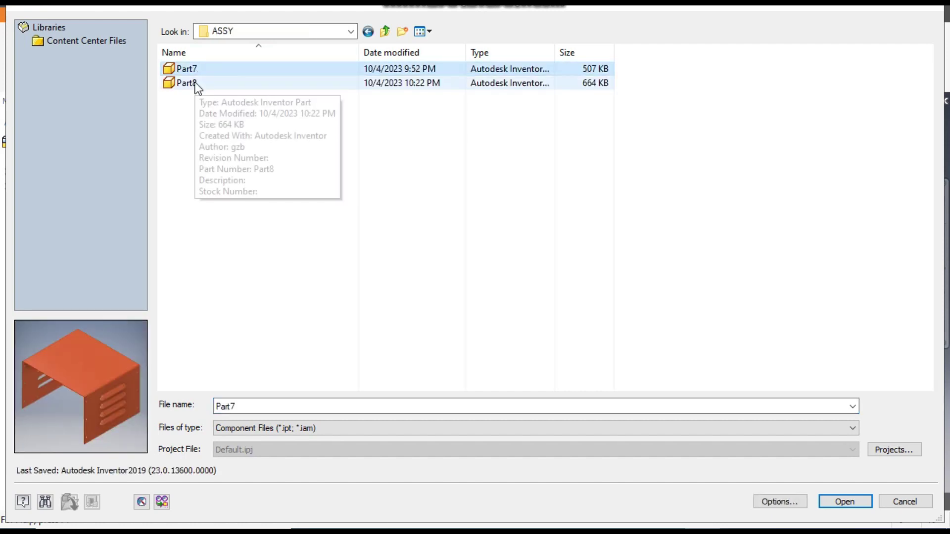
{"action": "left_click", "coordinate": [196, 84]}
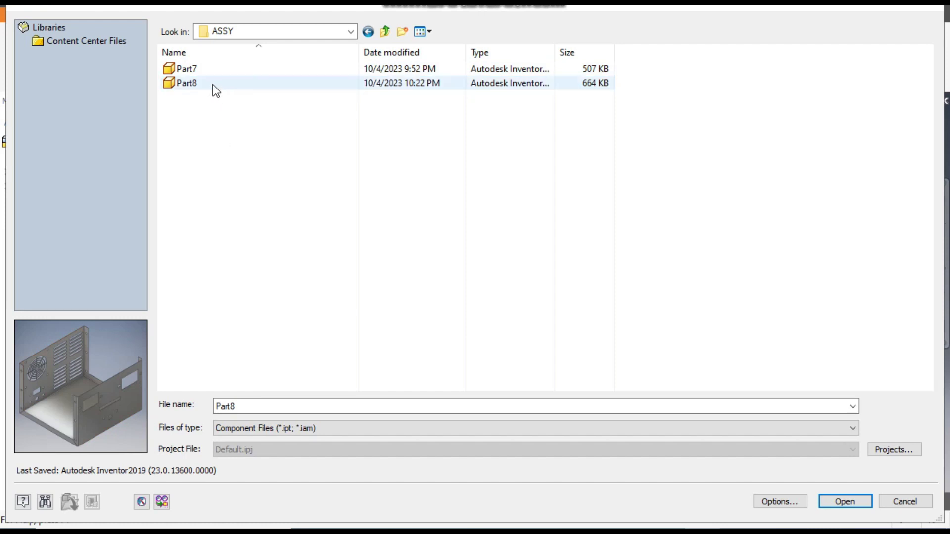
{"action": "double_click", "coordinate": [212, 82]}
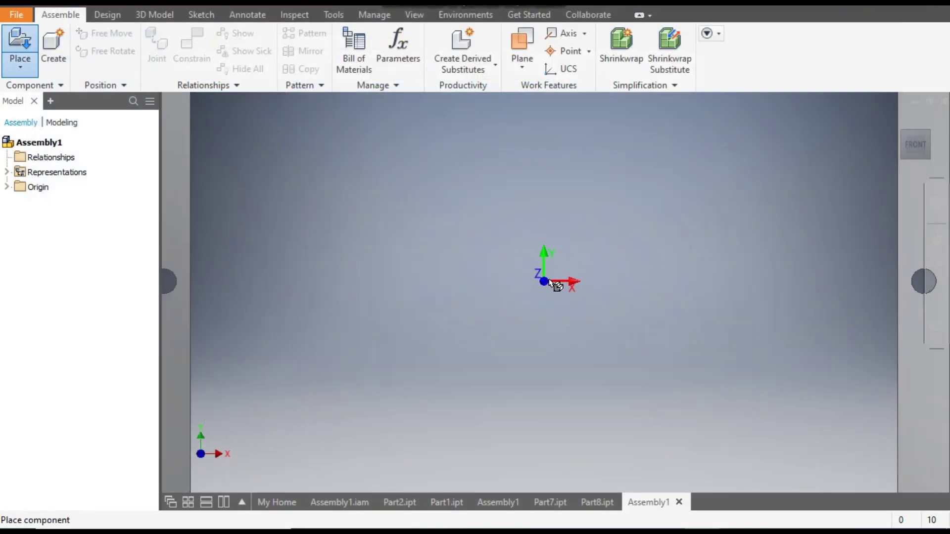
{"action": "left_click", "coordinate": [549, 279]}
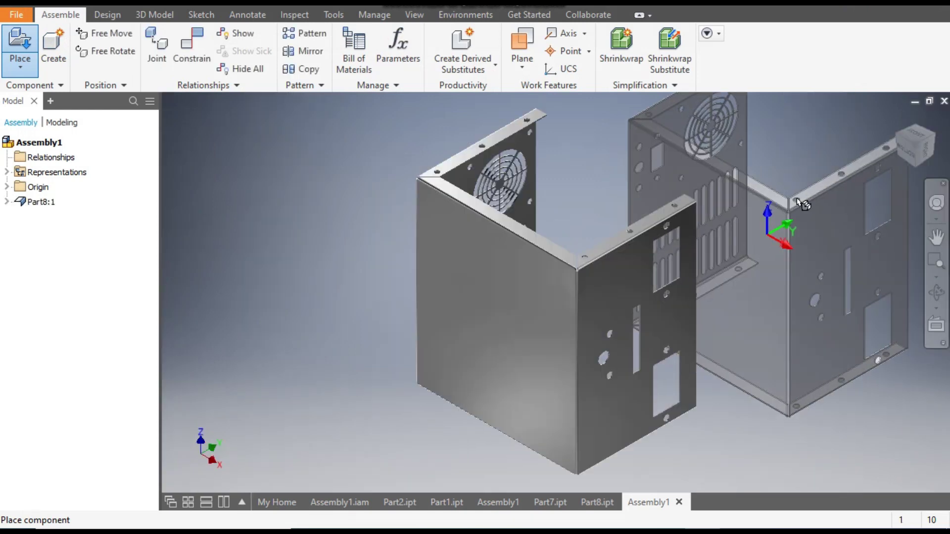
{"action": "key", "text": "Escape"}
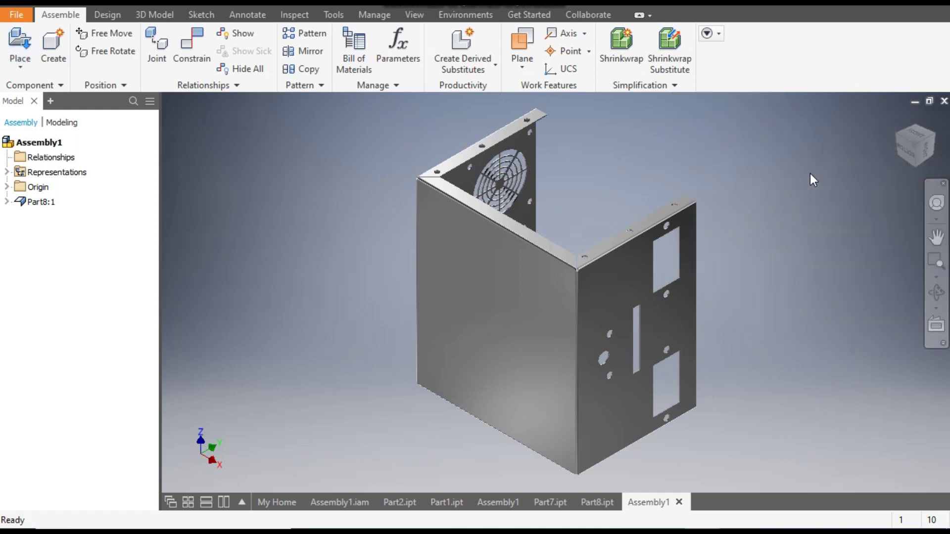
- Orient the enclosure upright with its open side facing up and set the visual style to Shaded with Edges
{"action": "left_click", "coordinate": [936, 292]}
{"action": "left_click_drag", "start_coordinate": [869, 285], "coordinate": [795, 303]}
{"action": "key", "text": "Escape"}
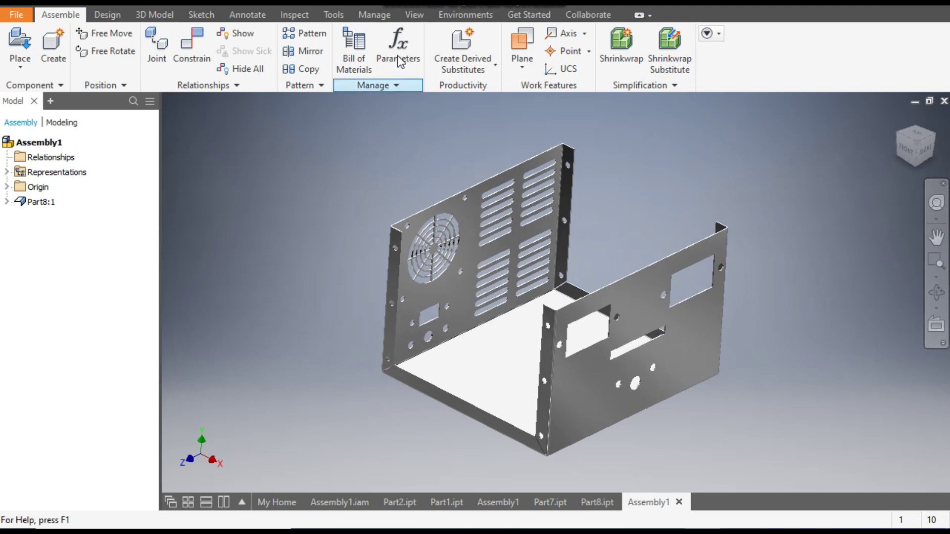
{"action": "left_click", "coordinate": [414, 14]}
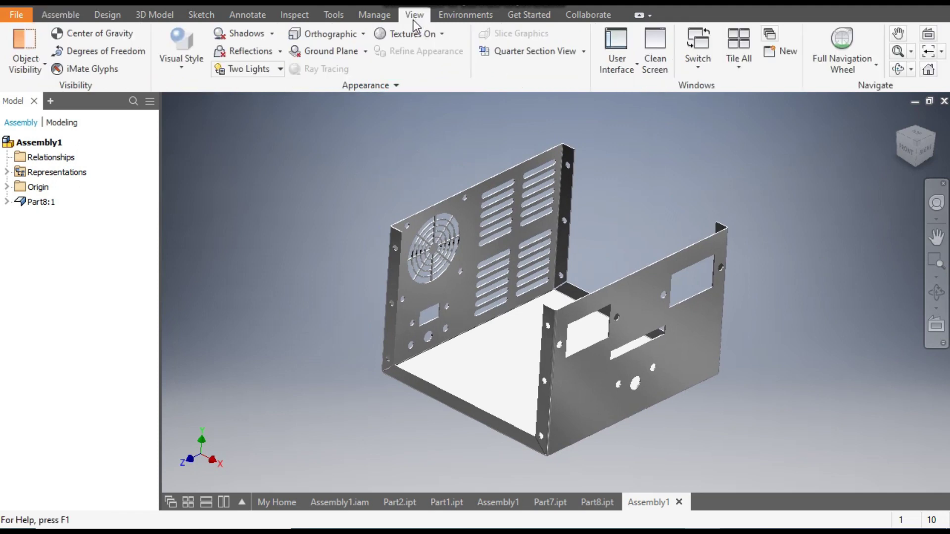
{"action": "left_click", "coordinate": [188, 71]}
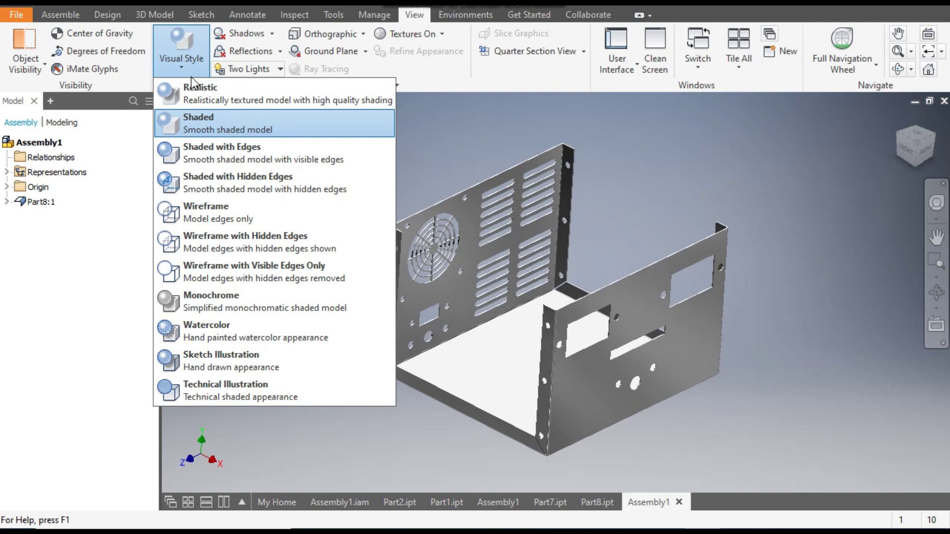
{"action": "left_click", "coordinate": [214, 148]}
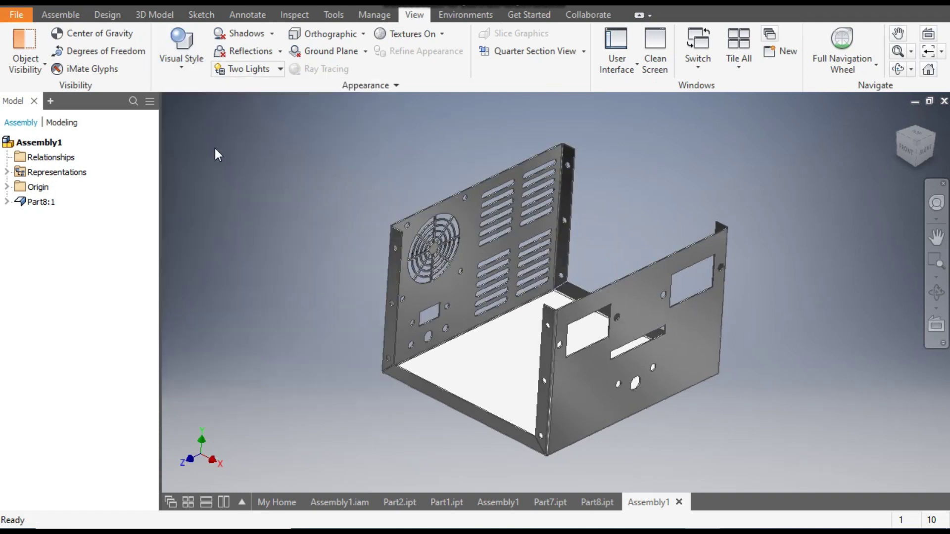
- Change the assembly's lighting style to Grey Room
{"action": "left_click", "coordinate": [256, 69]}
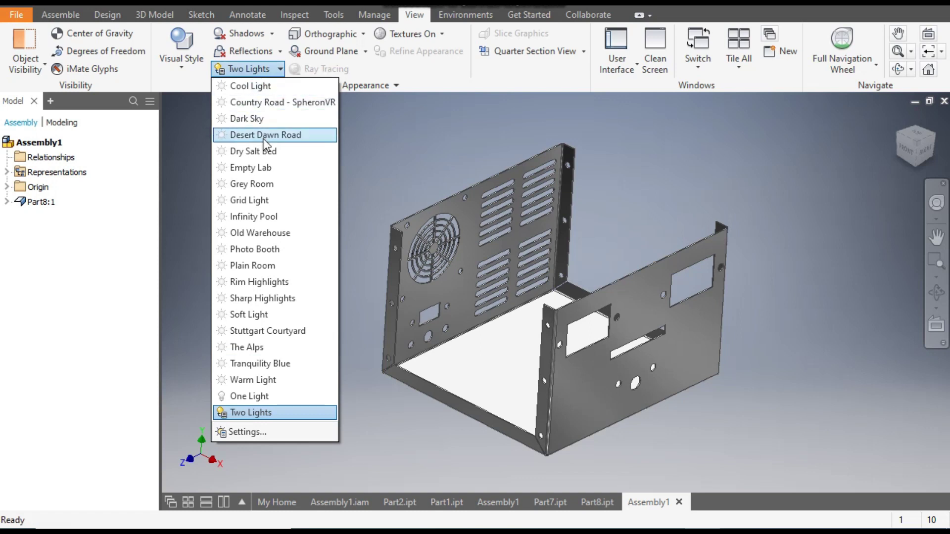
{"action": "left_click", "coordinate": [273, 184]}
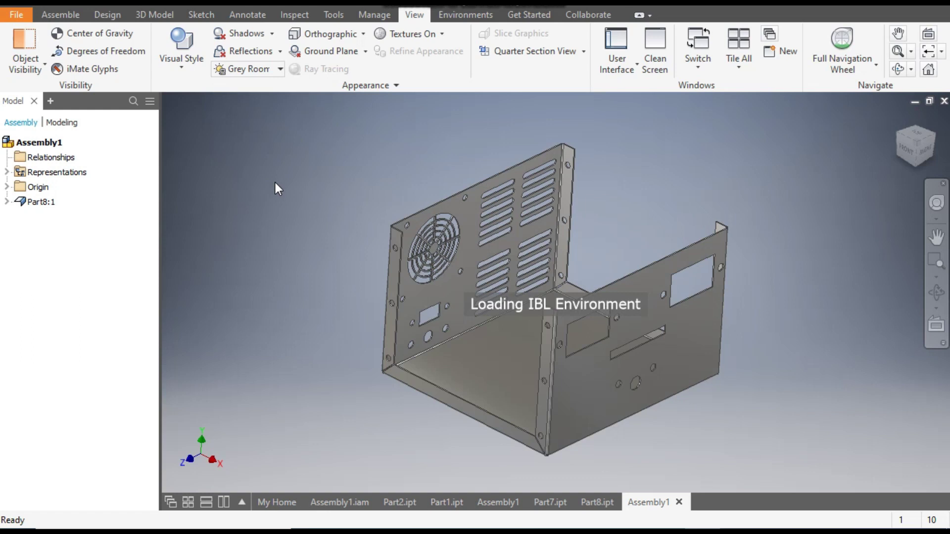
{"action": "left_click_drag", "start_coordinate": [474, 208], "coordinate": [492, 185]}
{"action": "left_click", "coordinate": [359, 203]}
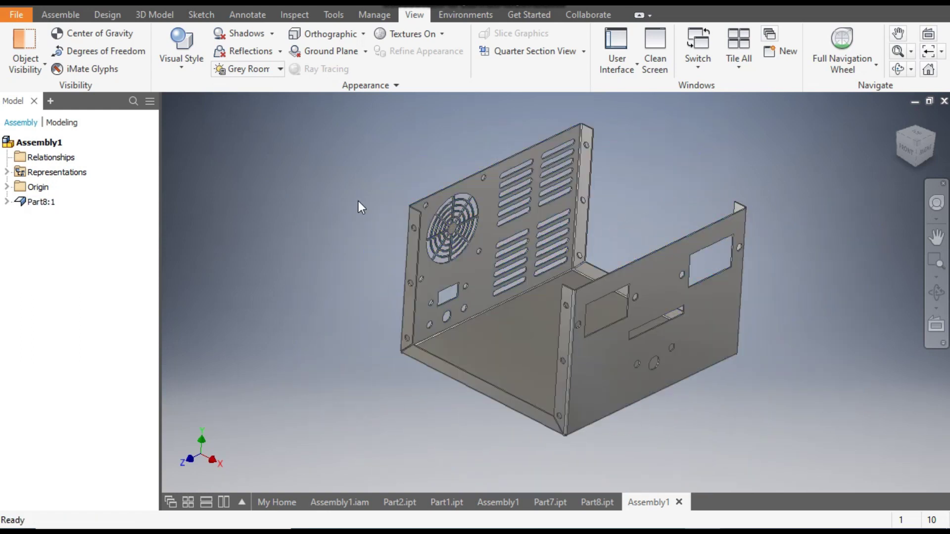
- Expand the Origin folders of Part8's folded model and of the assembly to expose their planes and axes
{"action": "left_click", "coordinate": [7, 202]}
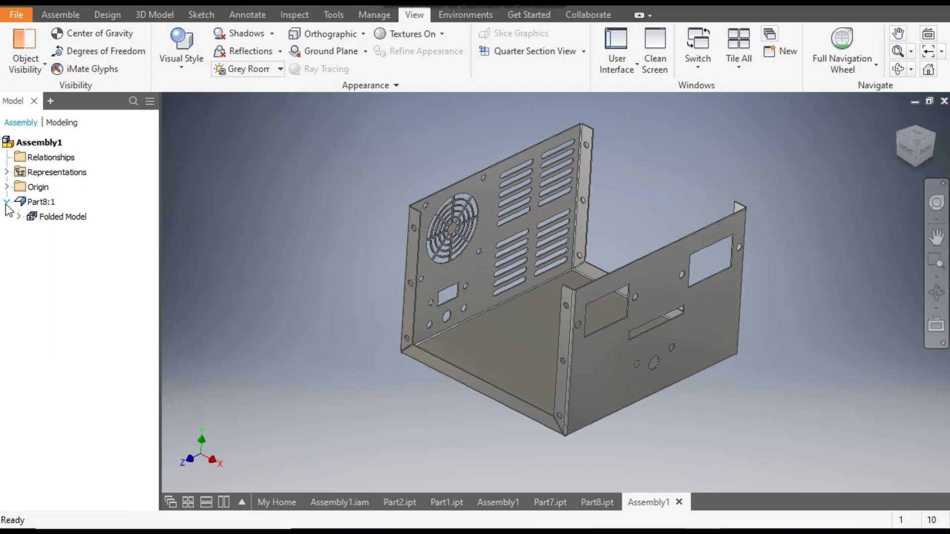
{"action": "left_click", "coordinate": [19, 217]}
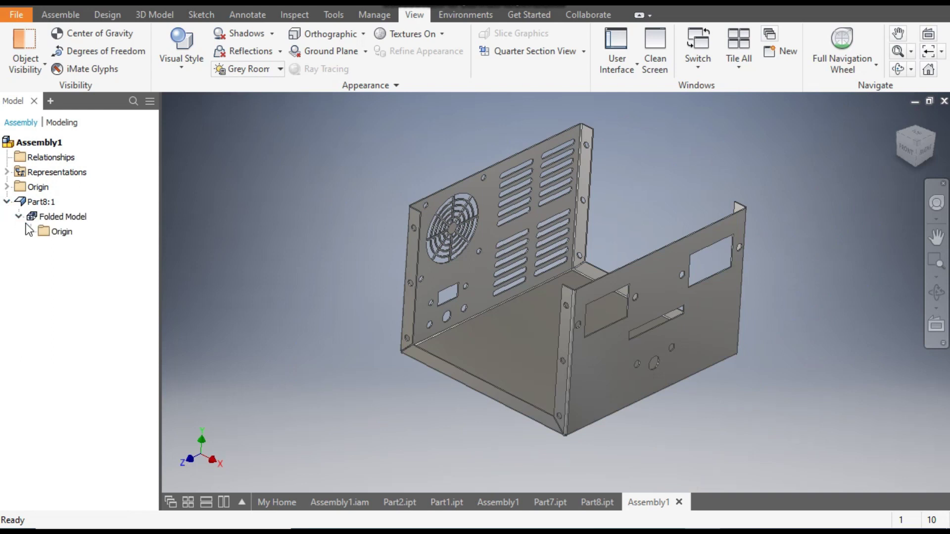
{"action": "left_click", "coordinate": [31, 231]}
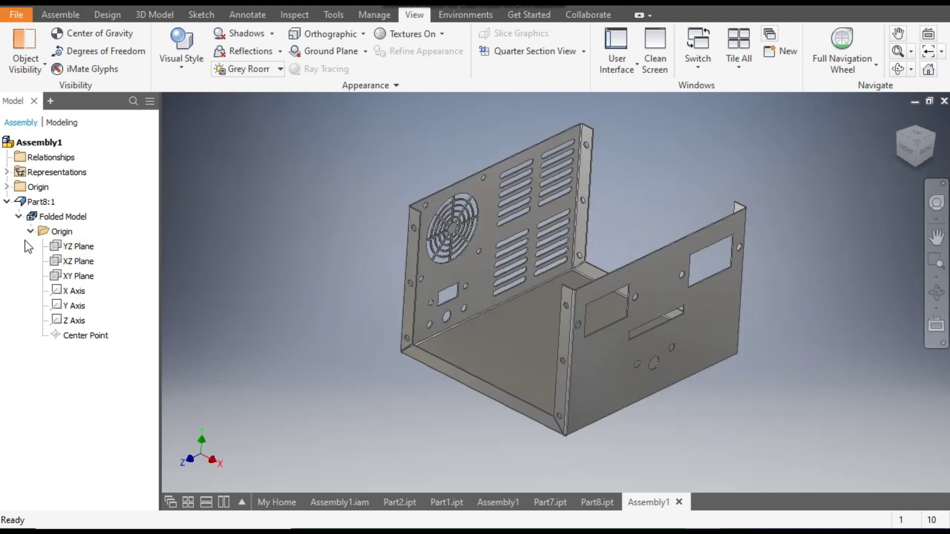
{"action": "left_click", "coordinate": [7, 187]}
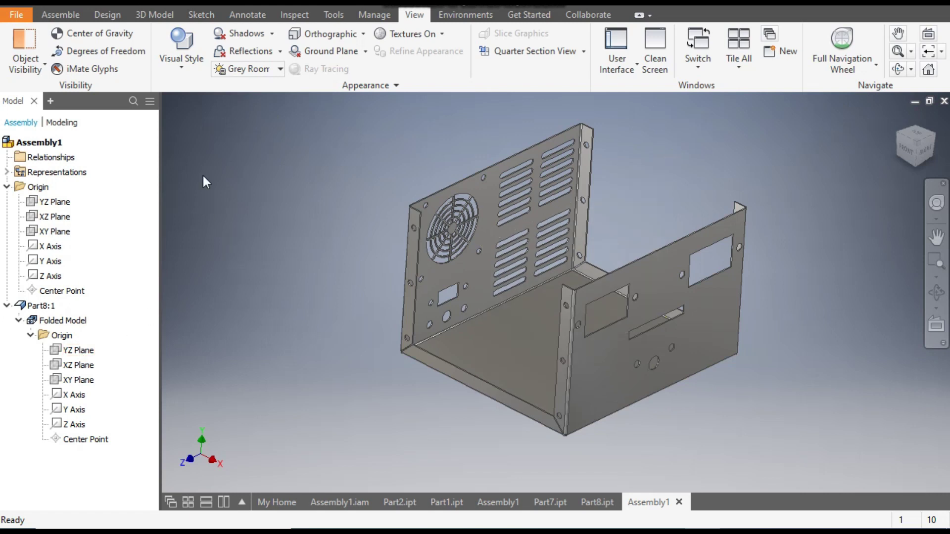
{"action": "left_click", "coordinate": [69, 16]}
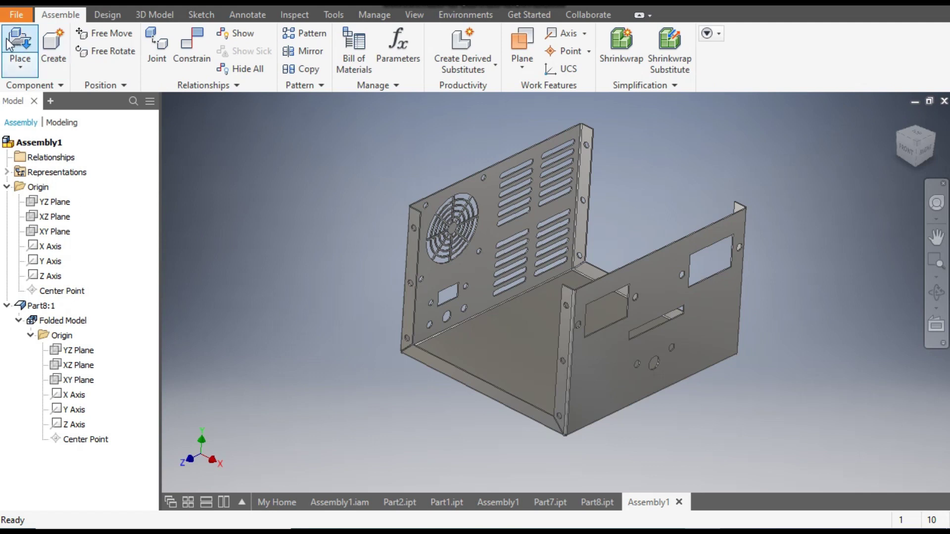
- Mate the assembly's YZ plane to the YZ plane of Part8's folded model with a 0 mm offset
{"action": "left_click", "coordinate": [187, 46]}
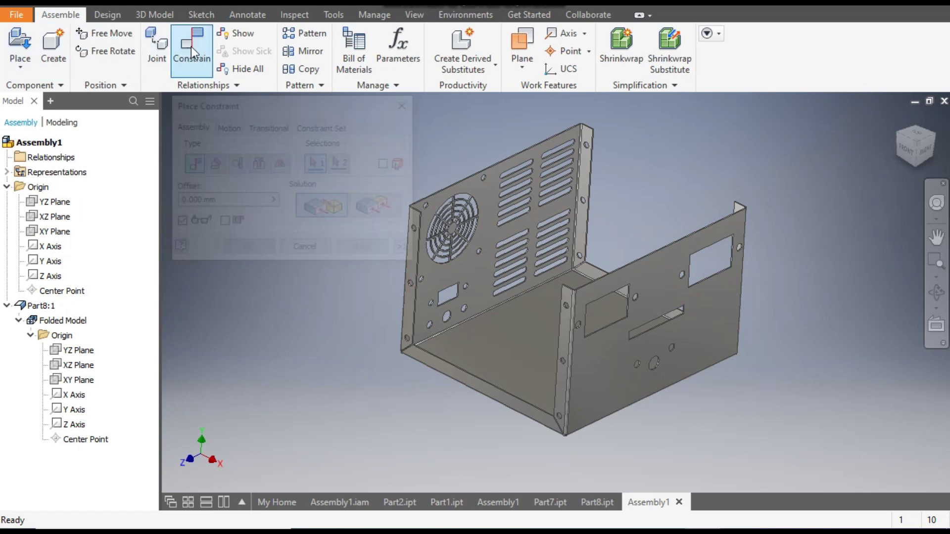
{"action": "left_click", "coordinate": [58, 203]}
{"action": "left_click", "coordinate": [92, 350]}
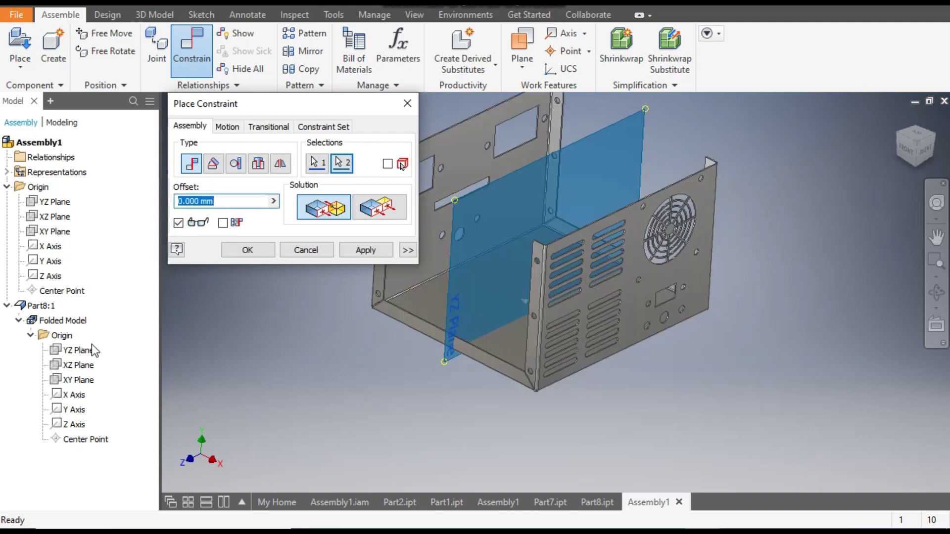
{"action": "left_click", "coordinate": [372, 249]}
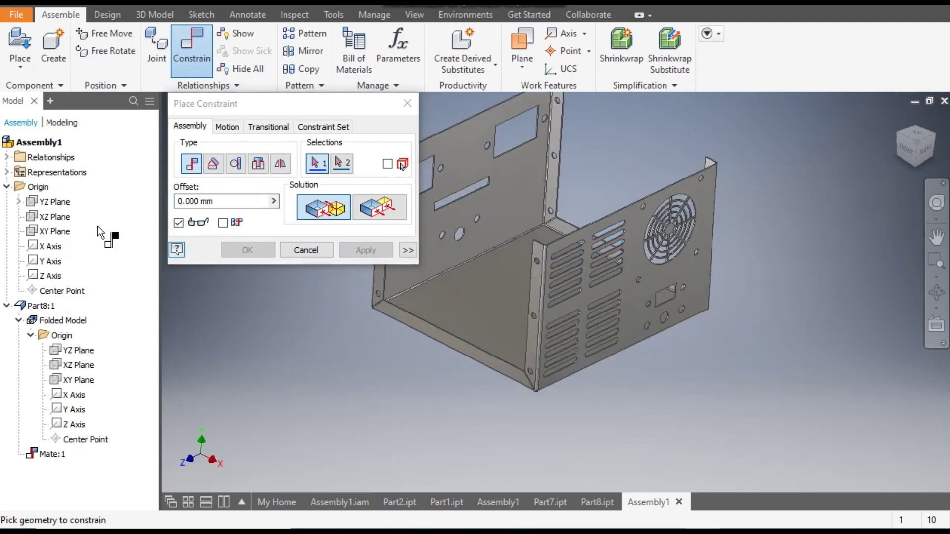
- Constrain the XZ planes of the assembly and Part8 with the Flush solution at 0 mm offset, keeping the enclosure's open side up
{"action": "left_click", "coordinate": [59, 218]}
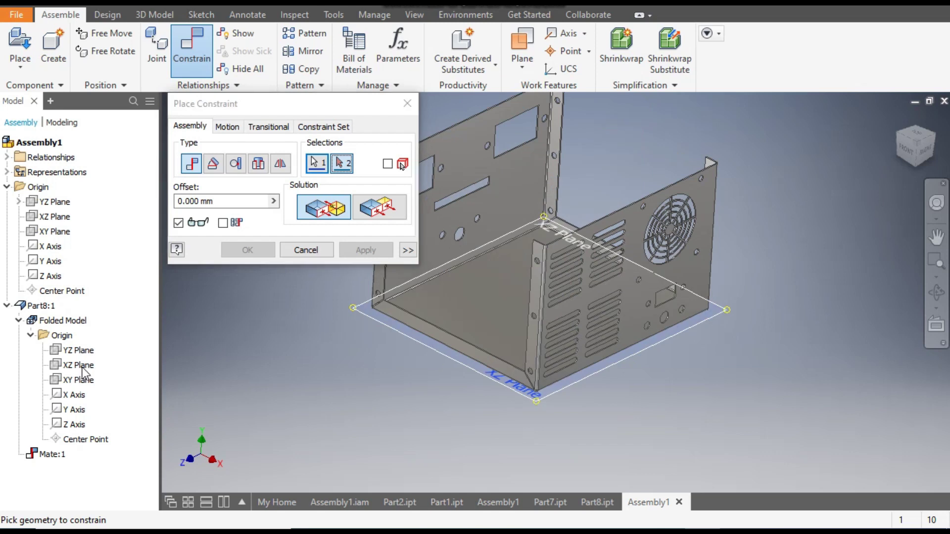
{"action": "left_click", "coordinate": [83, 367]}
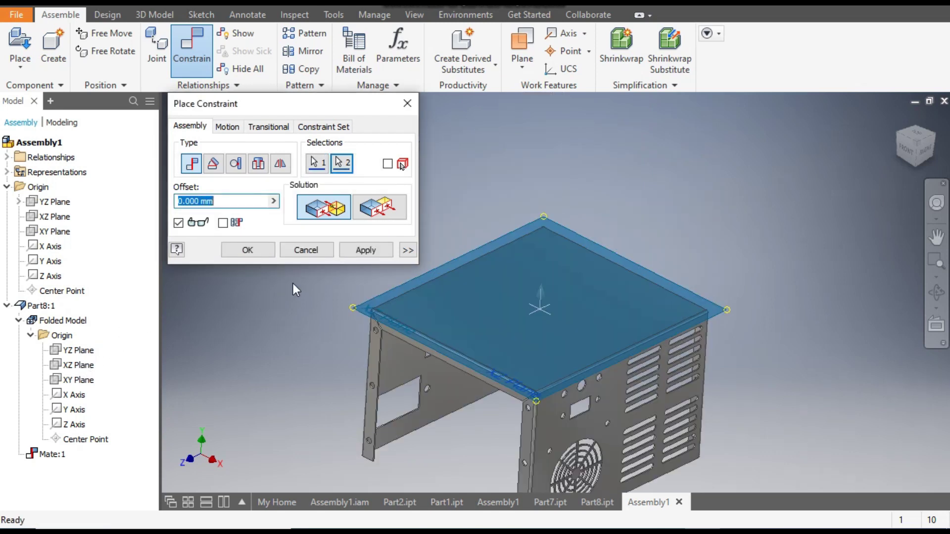
{"action": "left_click", "coordinate": [377, 209]}
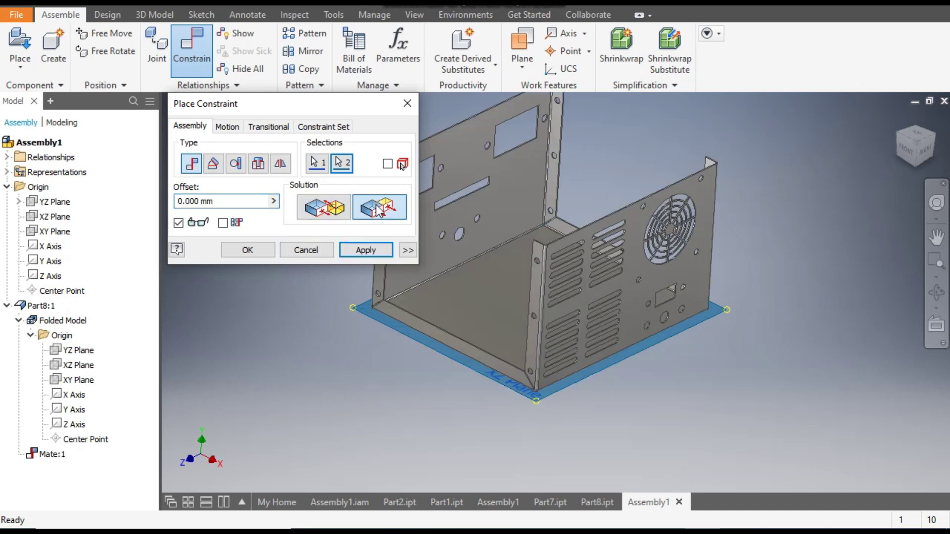
{"action": "left_click", "coordinate": [366, 250]}
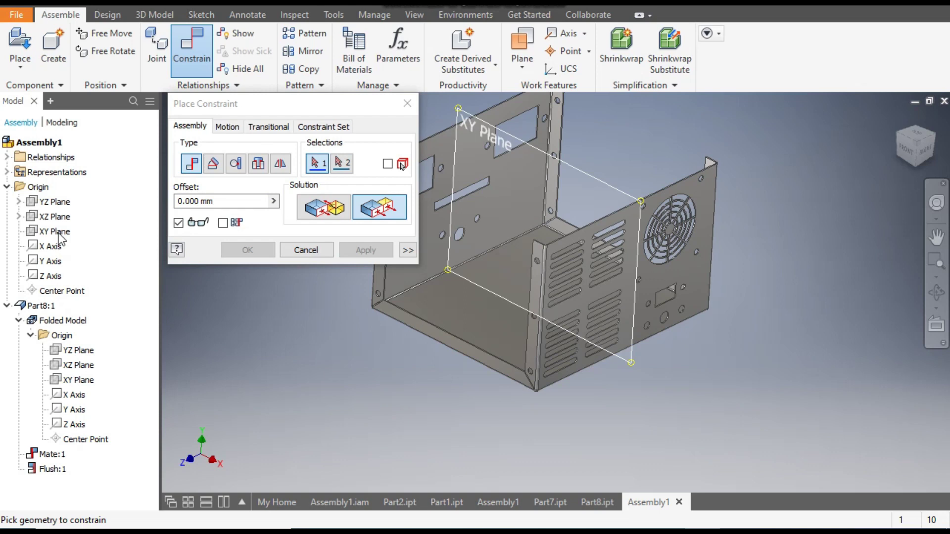
- Mate the assembly's XY plane to Part8's XY plane with a 0 mm offset and finish constraining
{"action": "left_click", "coordinate": [57, 231]}
{"action": "left_click", "coordinate": [79, 381]}
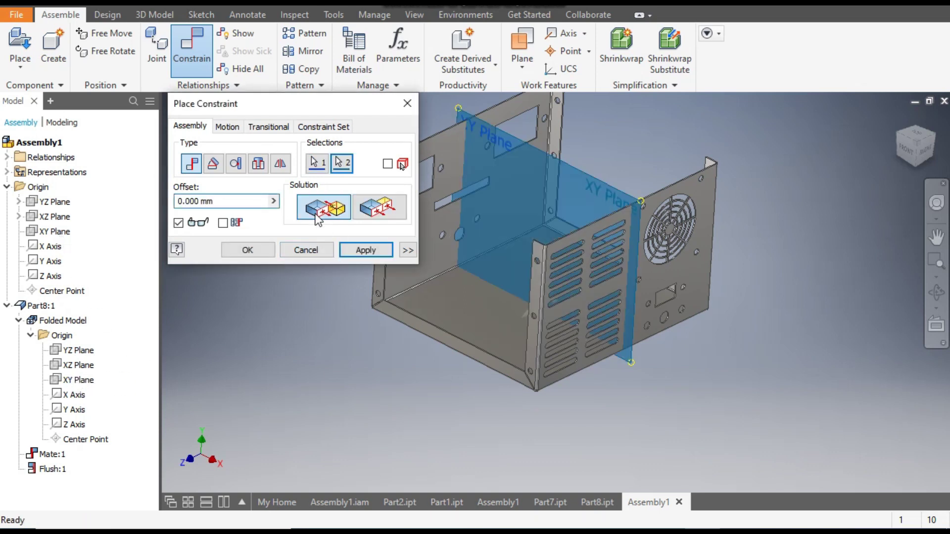
{"action": "left_click", "coordinate": [371, 251]}
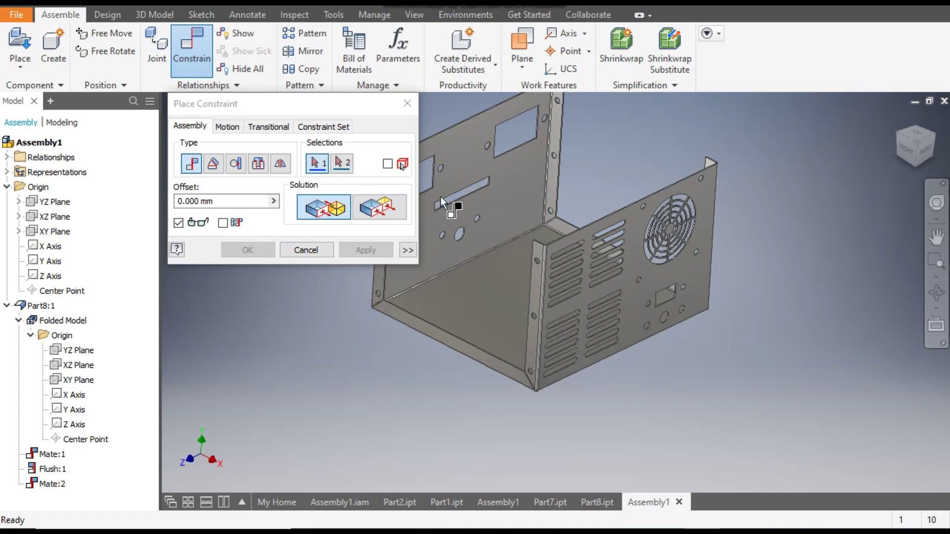
{"action": "left_click", "coordinate": [407, 104]}
- Try to move Part8 to test its constraints, and inspect the enclosure in an upright front view and the home view
{"action": "middle_click_drag", "start_coordinate": [482, 166], "coordinate": [512, 251]}
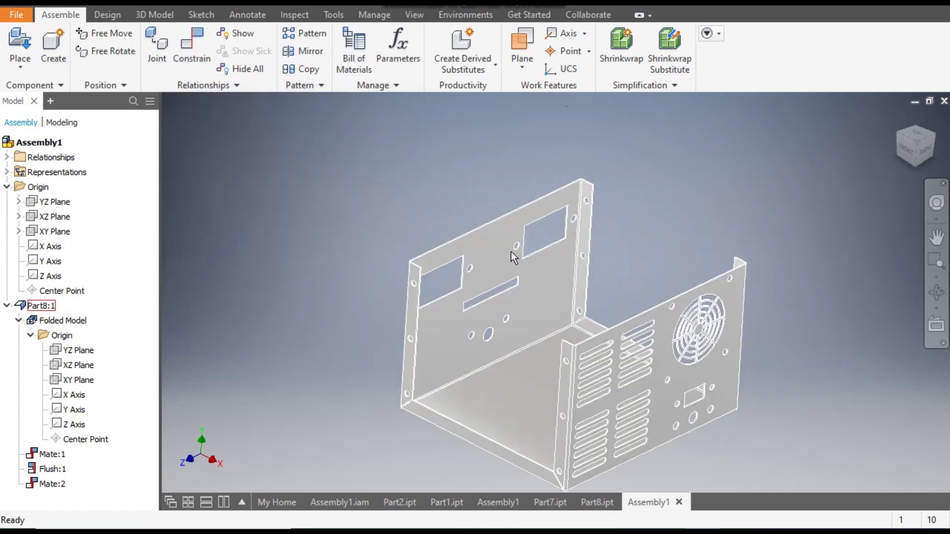
{"action": "left_click_drag", "start_coordinate": [512, 252], "coordinate": [587, 139]}
{"action": "left_click", "coordinate": [384, 171]}
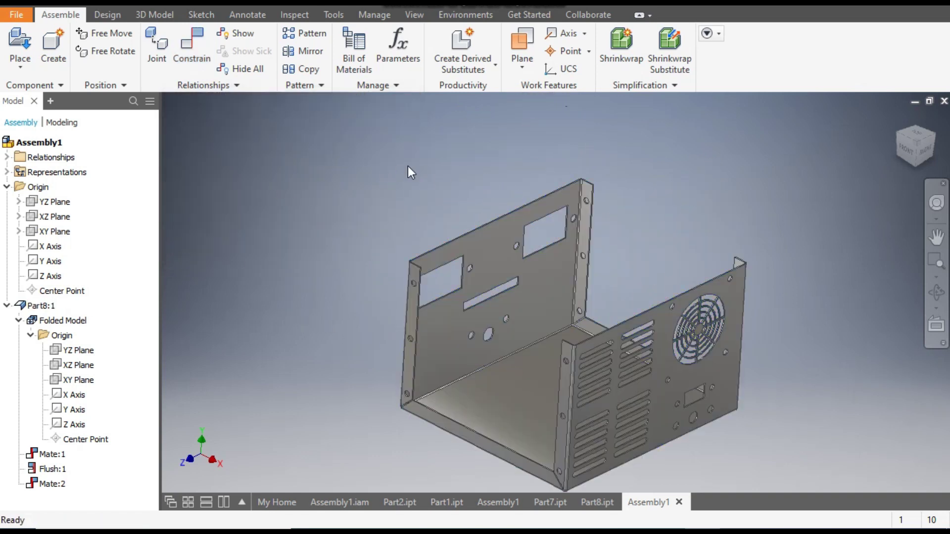
{"action": "left_click", "coordinate": [897, 118]}
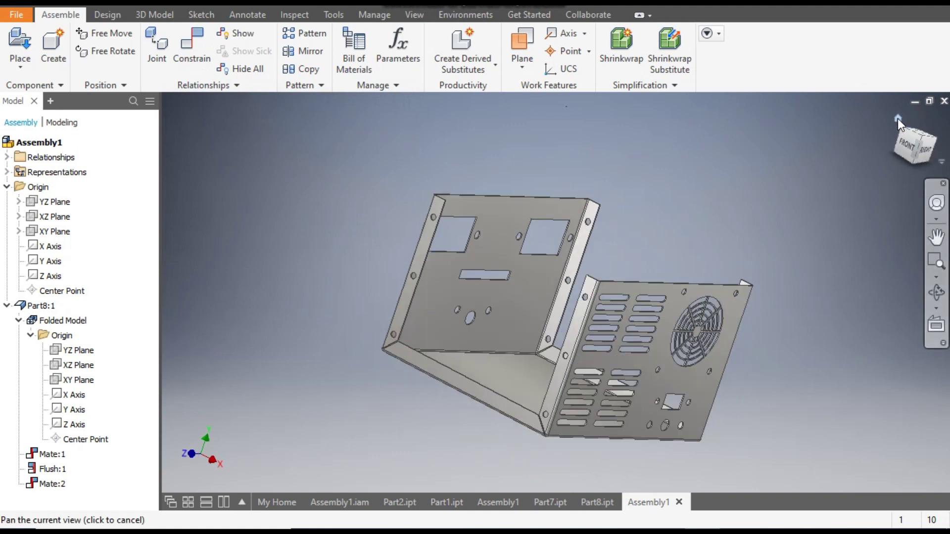
{"action": "left_click", "coordinate": [911, 133]}
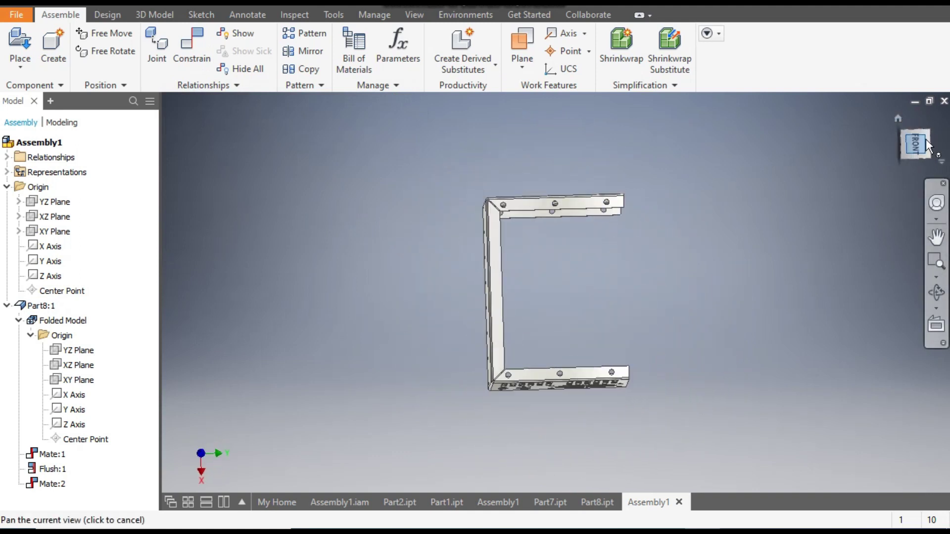
{"action": "left_click", "coordinate": [934, 125]}
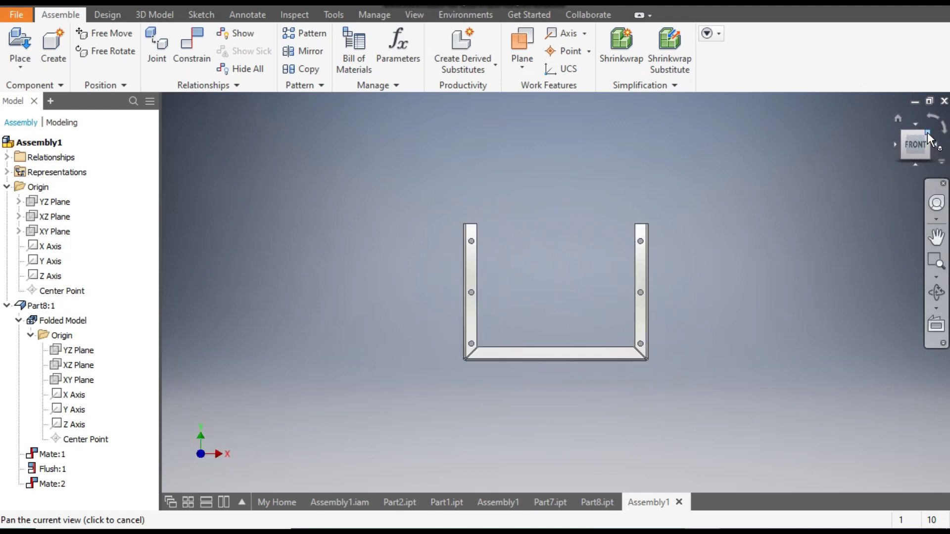
{"action": "key", "text": "F6"}
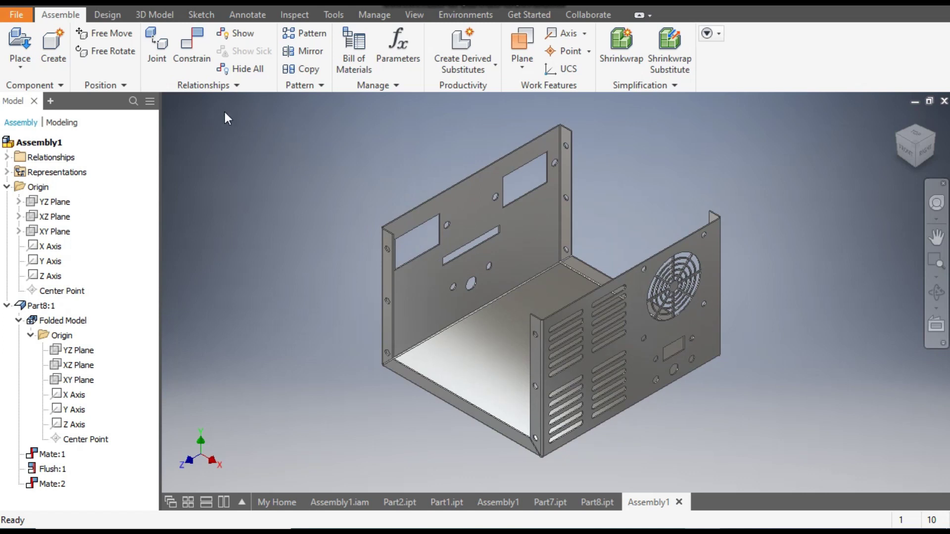
- Place a single instance of the cover Part7 from the ASSY folder beside the enclosure
{"action": "left_click", "coordinate": [15, 42]}
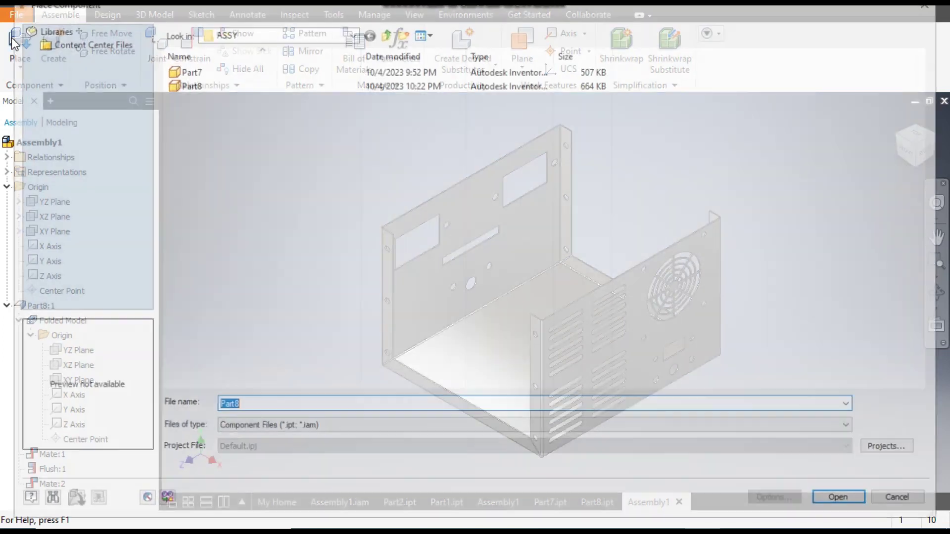
{"action": "left_click", "coordinate": [193, 71]}
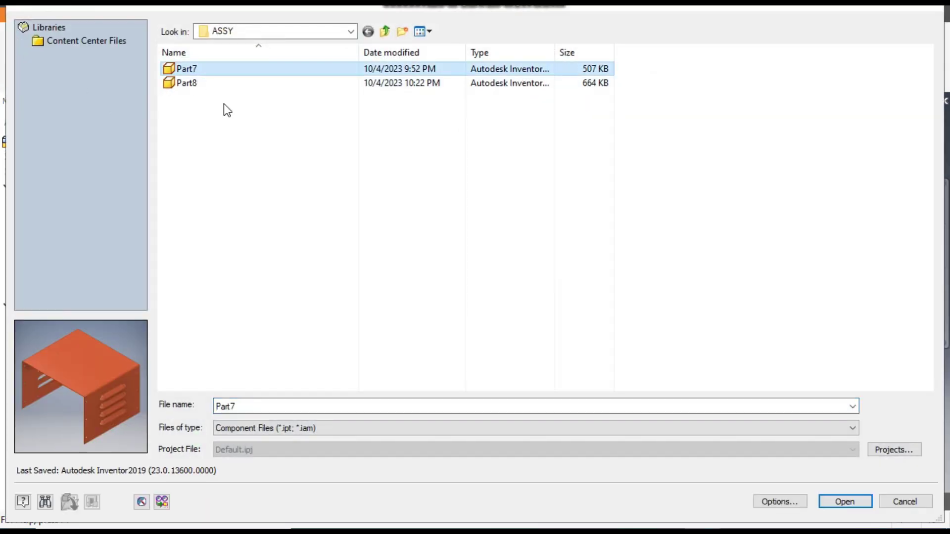
{"action": "left_click", "coordinate": [841, 501]}
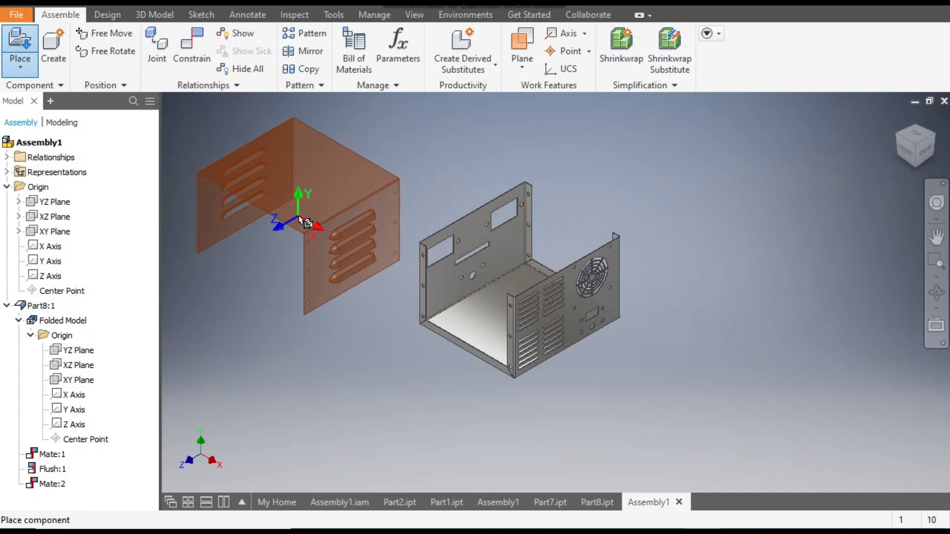
{"action": "left_click", "coordinate": [299, 219]}
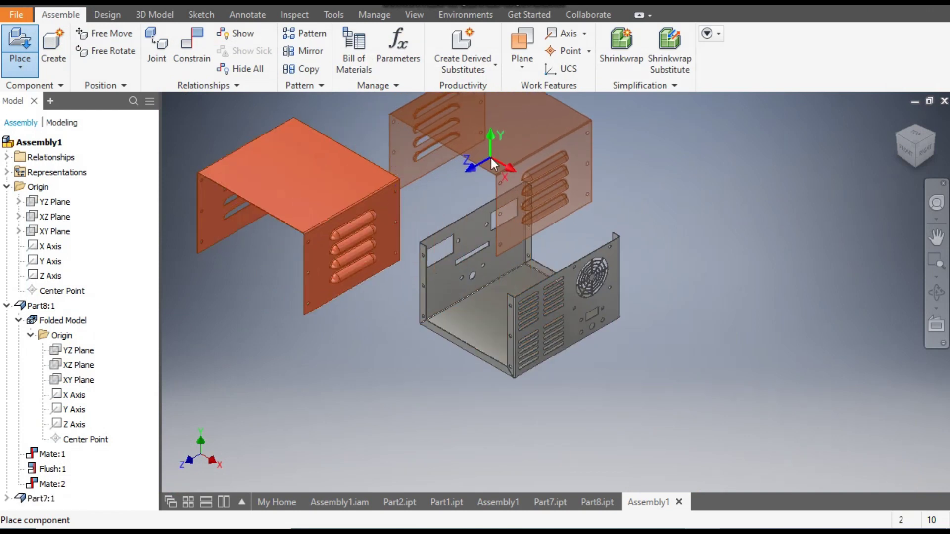
{"action": "key", "text": "Escape"}
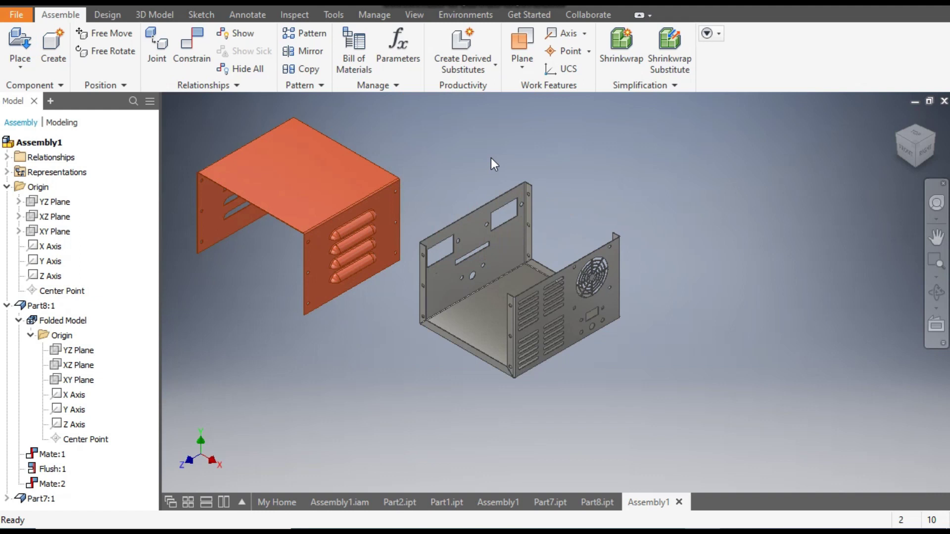
- Free-rotate the cover Part7 so its louvered sides face the open ends of the enclosure
{"action": "scroll", "coordinate": [396, 235], "scroll_direction": "up", "scroll_amount": 3}
{"action": "middle_click_drag", "start_coordinate": [396, 235], "coordinate": [486, 259]}
{"action": "scroll", "coordinate": [486, 259], "scroll_direction": "down", "scroll_amount": 2}
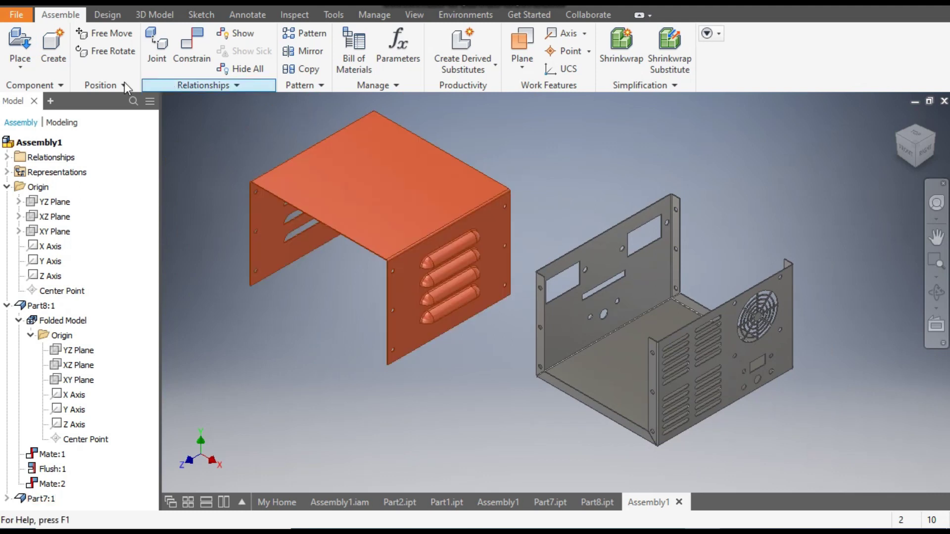
{"action": "left_click", "coordinate": [109, 52]}
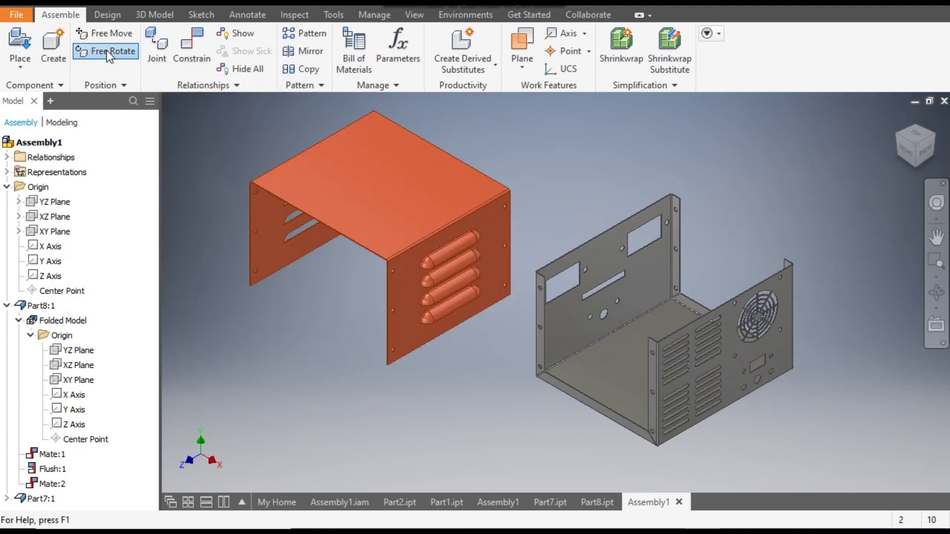
{"action": "left_click", "coordinate": [385, 210]}
{"action": "left_click_drag", "start_coordinate": [380, 225], "coordinate": [417, 254]}
{"action": "key", "text": "Escape"}
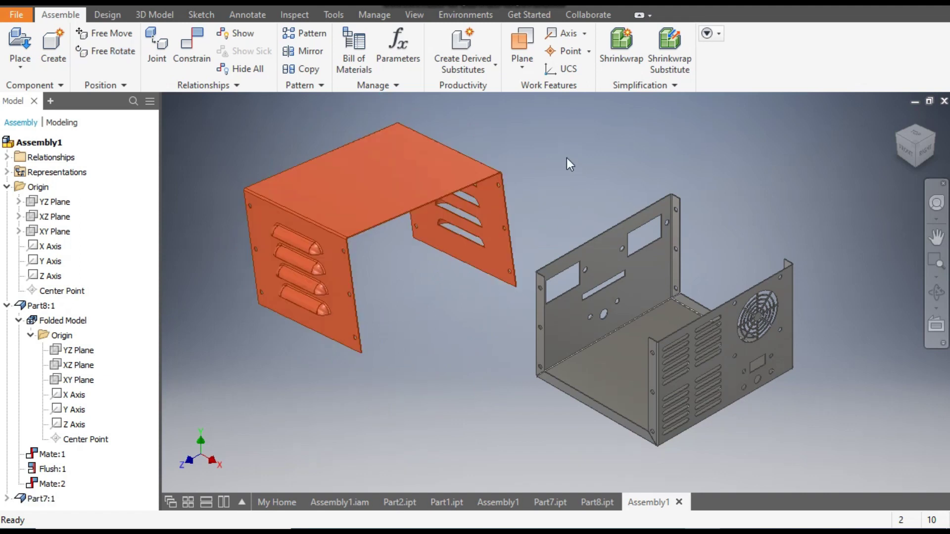
- Mate the inner face of the cover's louvered side to the vertical end flange of Part8's fan-side wall at 0 mm offset
{"action": "left_click", "coordinate": [207, 73]}
{"action": "left_click", "coordinate": [497, 267]}
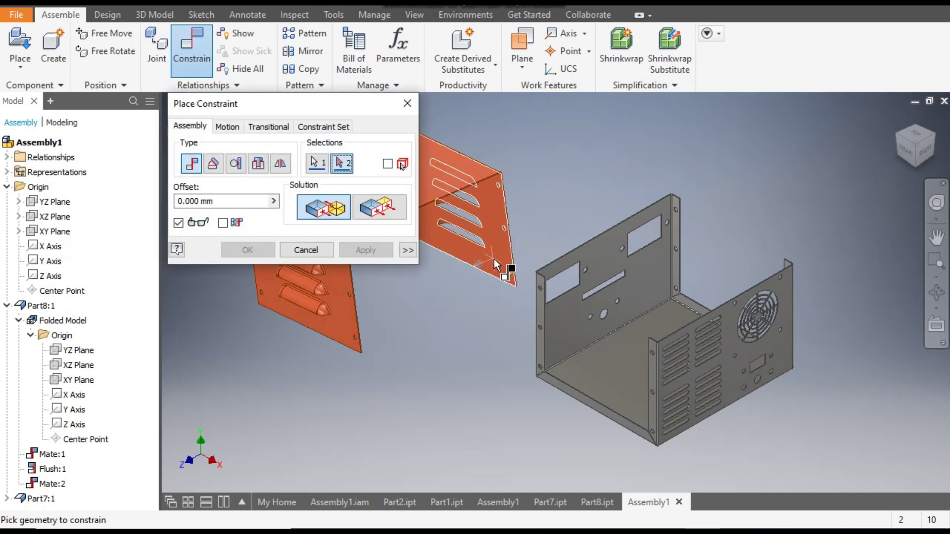
{"action": "left_click", "coordinate": [932, 136]}
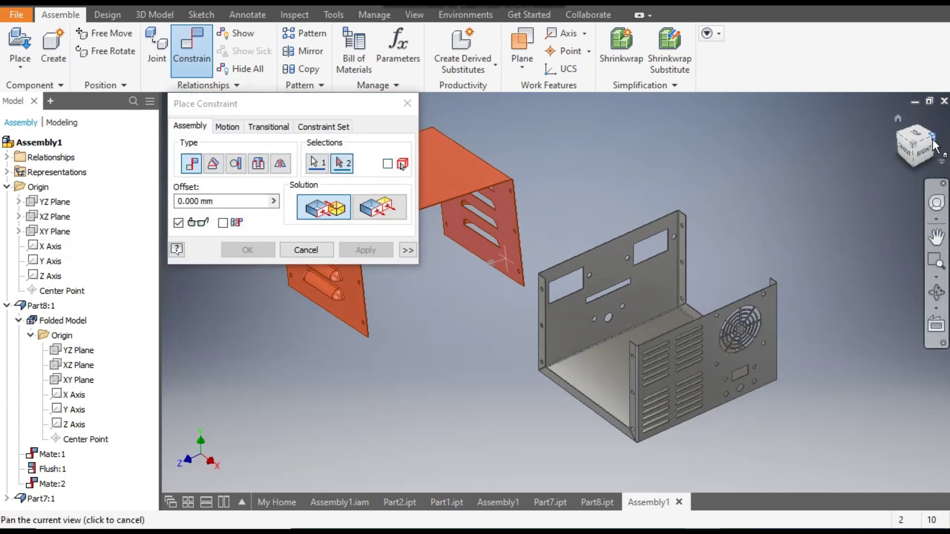
{"action": "scroll", "coordinate": [603, 356], "scroll_direction": "down", "scroll_amount": 6}
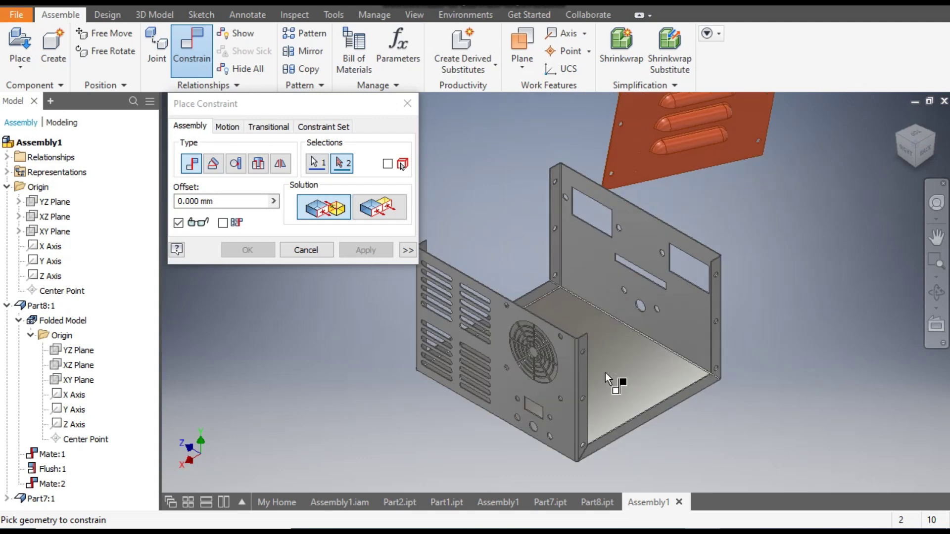
{"action": "left_click", "coordinate": [593, 368]}
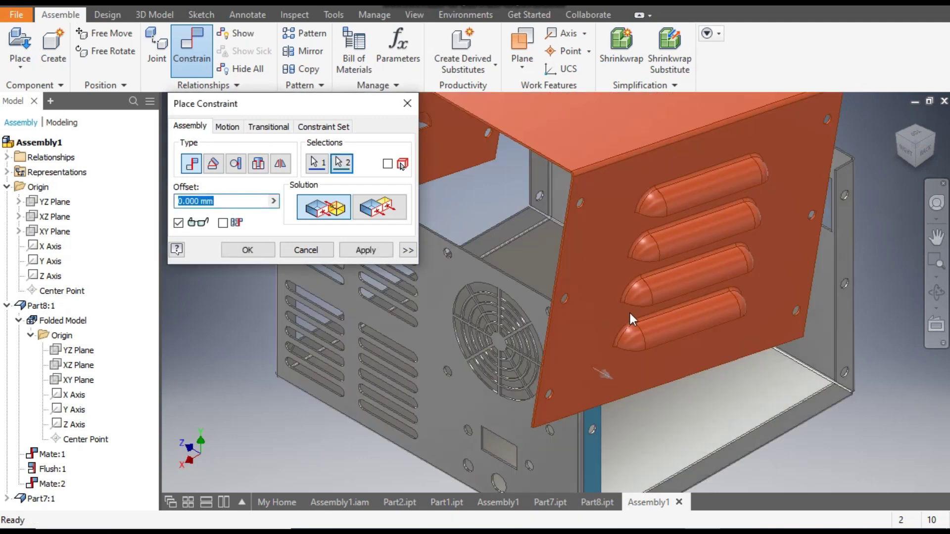
{"action": "scroll", "coordinate": [628, 311], "scroll_direction": "down", "scroll_amount": 5}
{"action": "scroll", "coordinate": [654, 333], "scroll_direction": "up", "scroll_amount": 8}
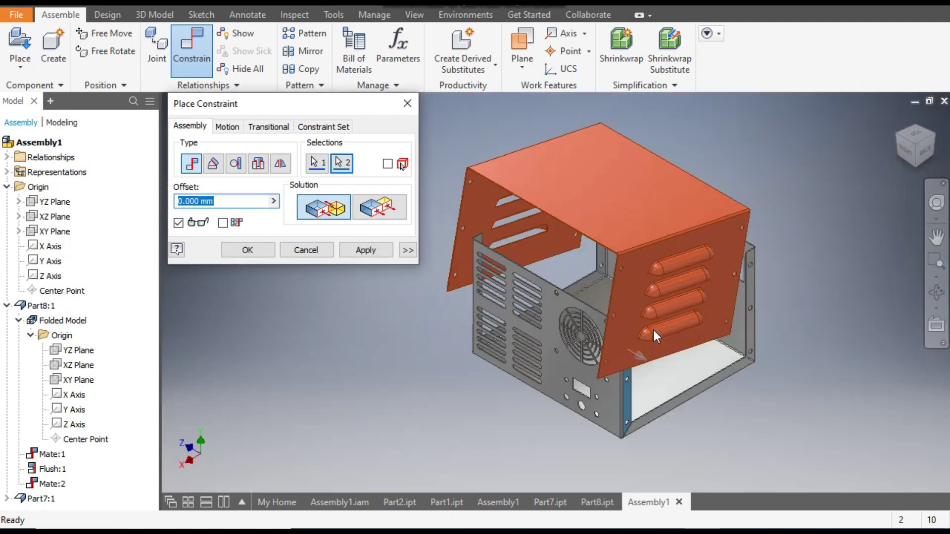
{"action": "left_click", "coordinate": [372, 252]}
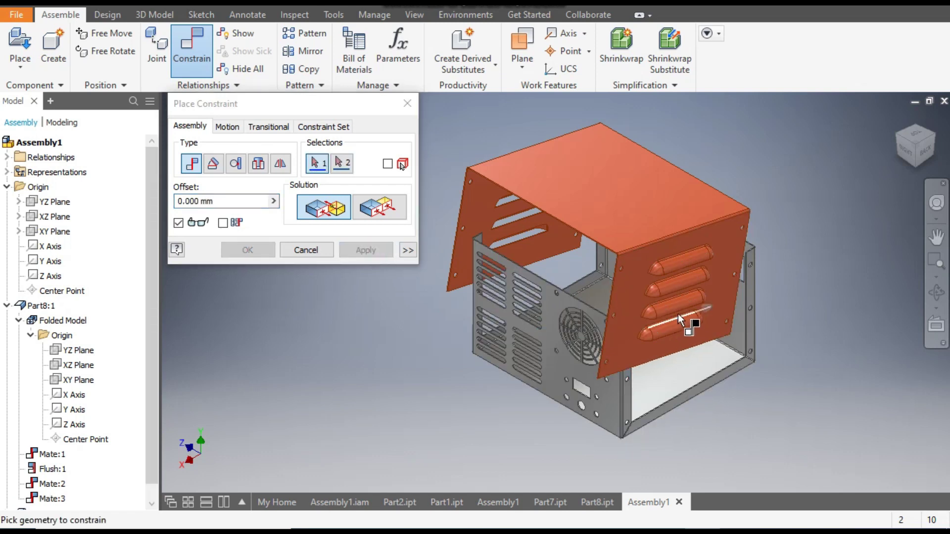
- Mate the upper edge face of Part8's fan-side wall to the underside of the cover's top at 0 mm offset
{"action": "scroll", "coordinate": [539, 283], "scroll_direction": "down", "scroll_amount": 5}
{"action": "scroll", "coordinate": [560, 282], "scroll_direction": "down", "scroll_amount": 2}
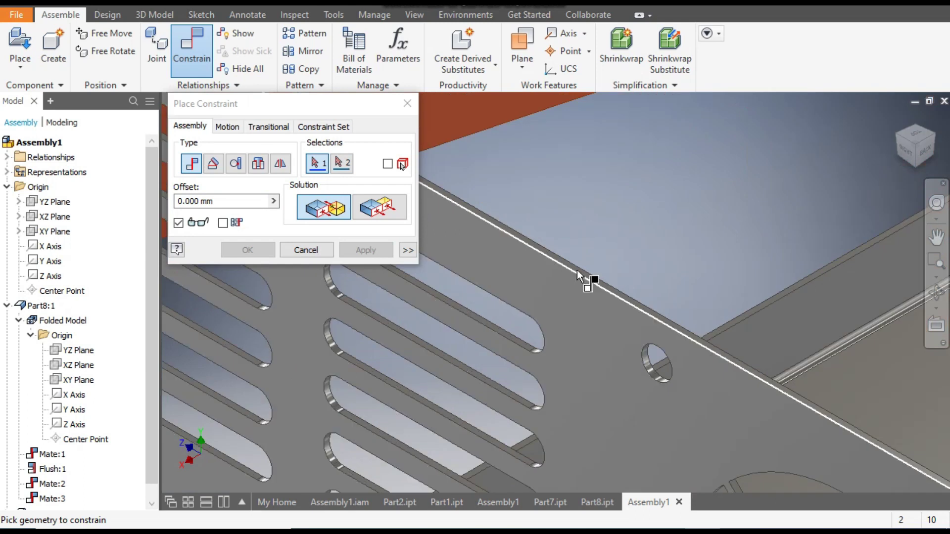
{"action": "scroll", "coordinate": [577, 270], "scroll_direction": "up", "scroll_amount": 1}
{"action": "left_click", "coordinate": [591, 274]}
{"action": "scroll", "coordinate": [592, 277], "scroll_direction": "down", "scroll_amount": 3}
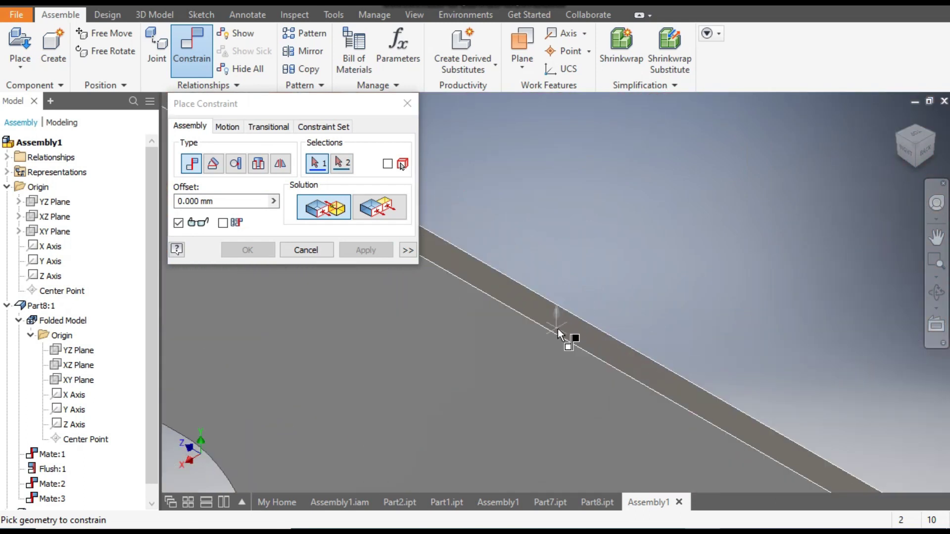
{"action": "scroll", "coordinate": [574, 350], "scroll_direction": "up", "scroll_amount": 3}
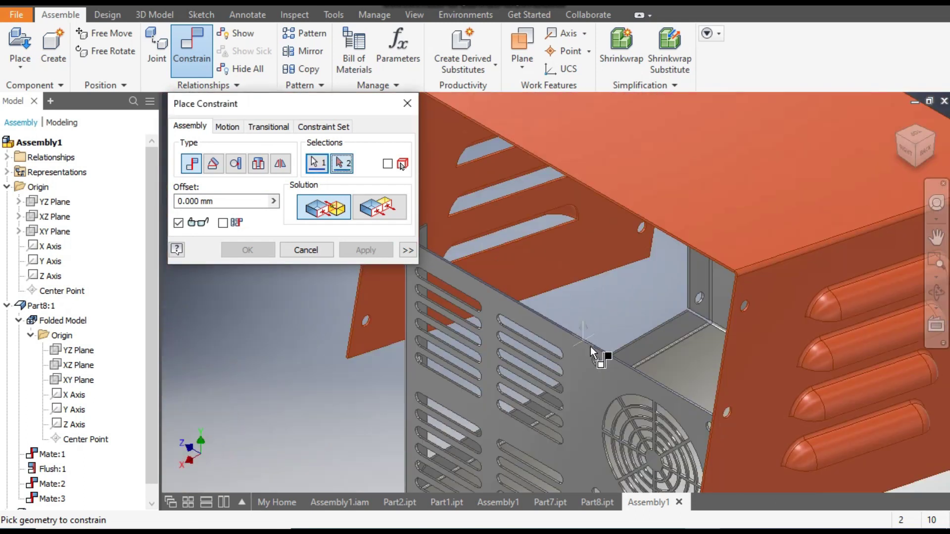
{"action": "middle_click_drag", "start_coordinate": [630, 331], "coordinate": [569, 346], "text": "shift"}
{"action": "scroll", "coordinate": [450, 385], "scroll_direction": "up", "scroll_amount": 5}
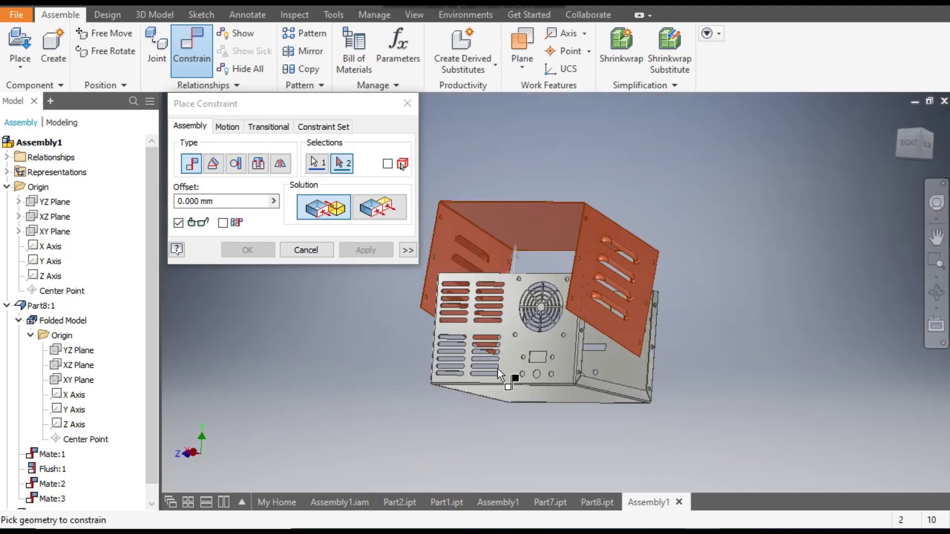
{"action": "left_click", "coordinate": [577, 165]}
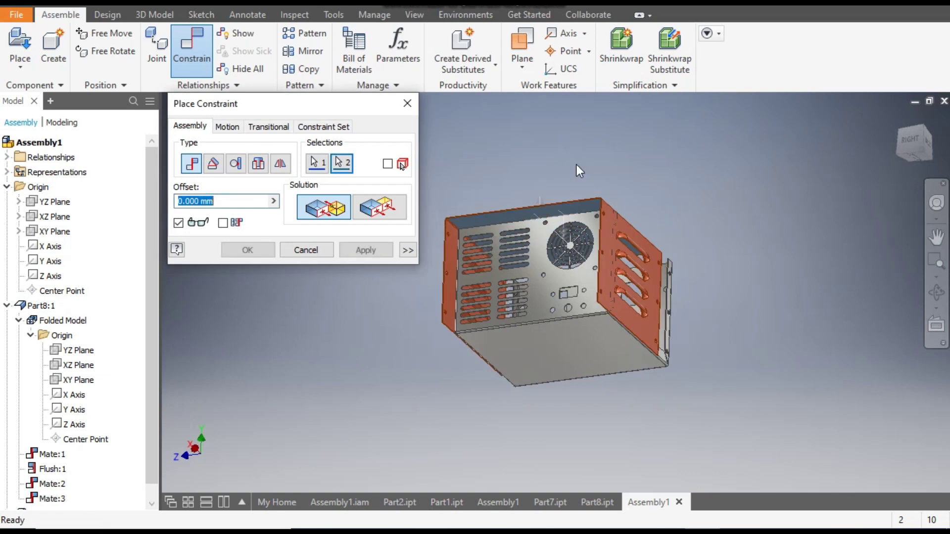
{"action": "left_click", "coordinate": [377, 250]}
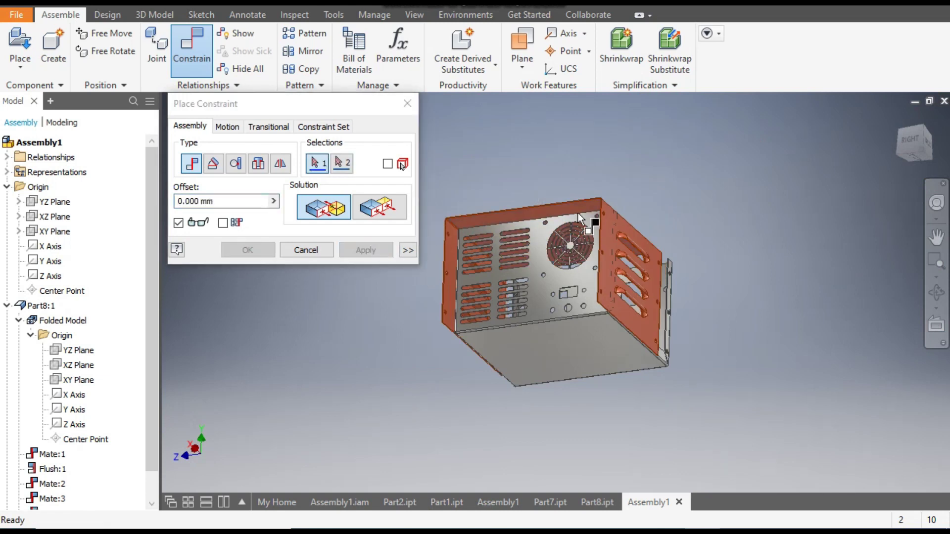
- Slide the cover Part7 clear of the enclosure to expose its screw holes and Part8's flange holes
{"action": "left_click", "coordinate": [923, 131]}
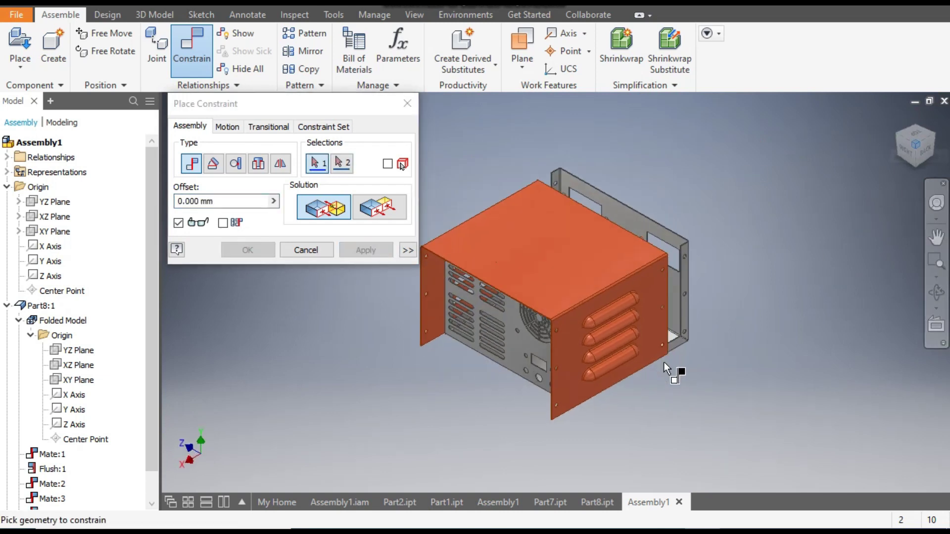
{"action": "left_click", "coordinate": [403, 106]}
{"action": "left_click_drag", "start_coordinate": [590, 239], "coordinate": [804, 261]}
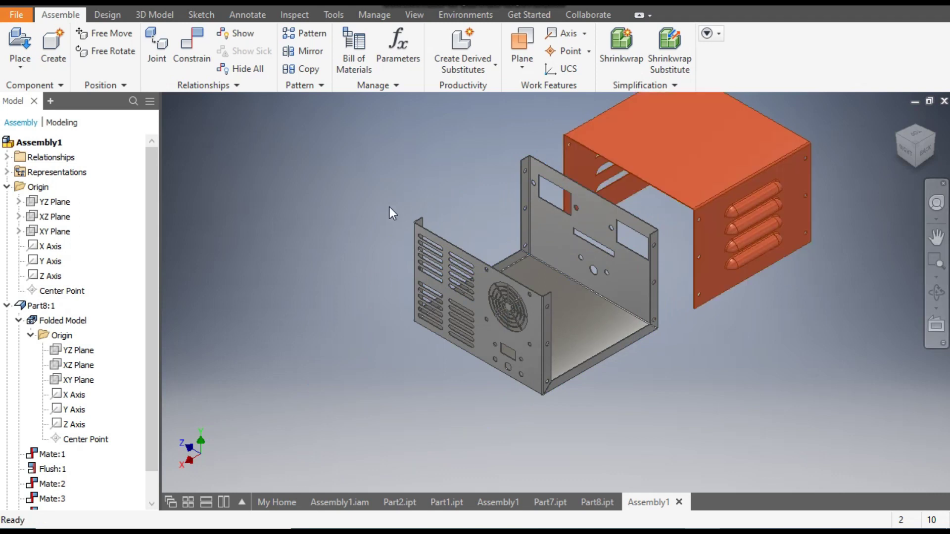
- Mate the upper corner hole axis of the cover's louvered side to the fan-side flange's top hole axis, using the Aligned solution at 0 mm offset
{"action": "left_click", "coordinate": [197, 47]}
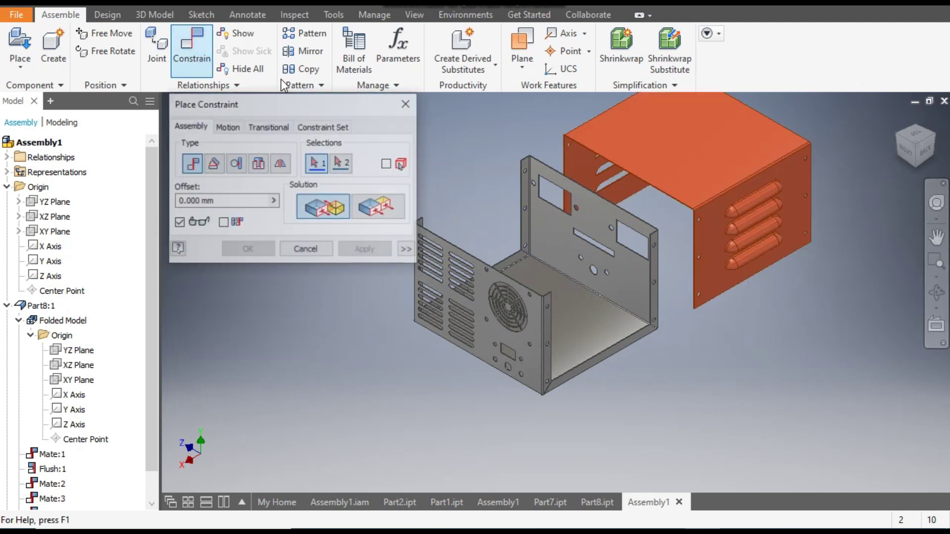
{"action": "scroll", "coordinate": [645, 212], "scroll_direction": "up", "scroll_amount": 8}
{"action": "scroll", "coordinate": [610, 215], "scroll_direction": "up", "scroll_amount": 3}
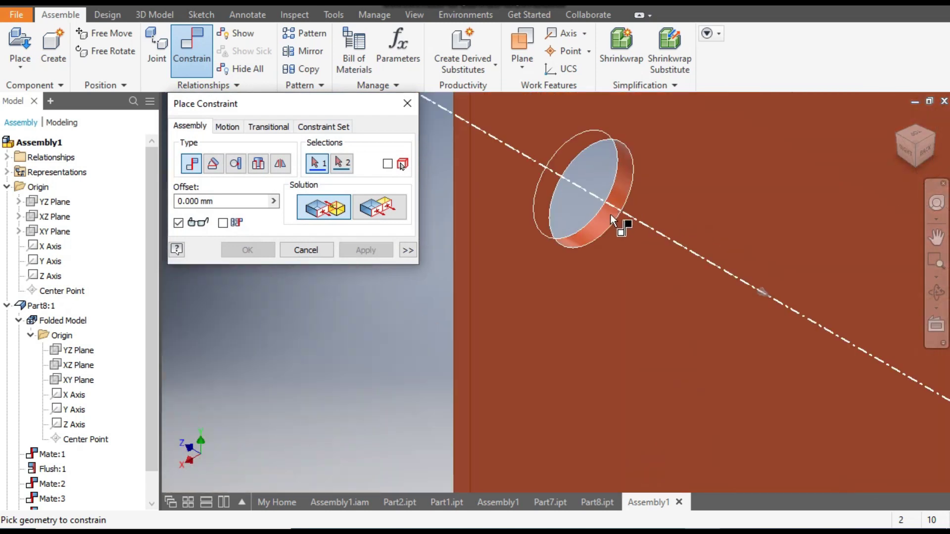
{"action": "left_click", "coordinate": [608, 217]}
{"action": "scroll", "coordinate": [678, 237], "scroll_direction": "down", "scroll_amount": 10}
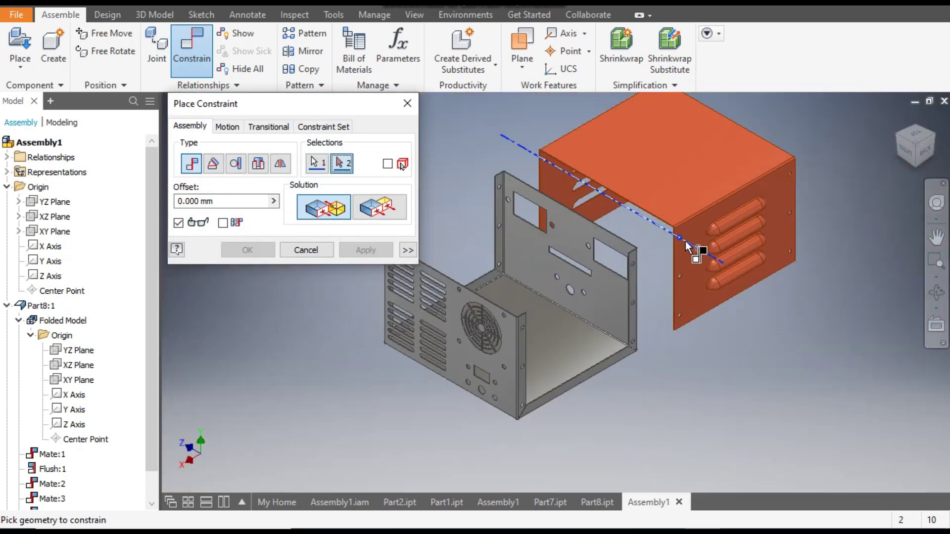
{"action": "scroll", "coordinate": [596, 295], "scroll_direction": "up", "scroll_amount": 3}
{"action": "scroll", "coordinate": [599, 250], "scroll_direction": "up", "scroll_amount": 6}
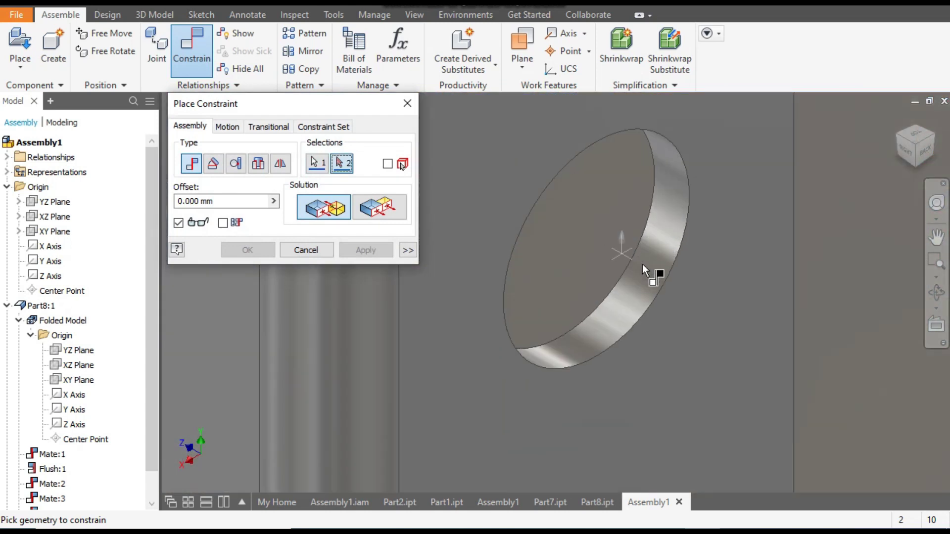
{"action": "left_click", "coordinate": [640, 286]}
{"action": "scroll", "coordinate": [638, 291], "scroll_direction": "down", "scroll_amount": 6}
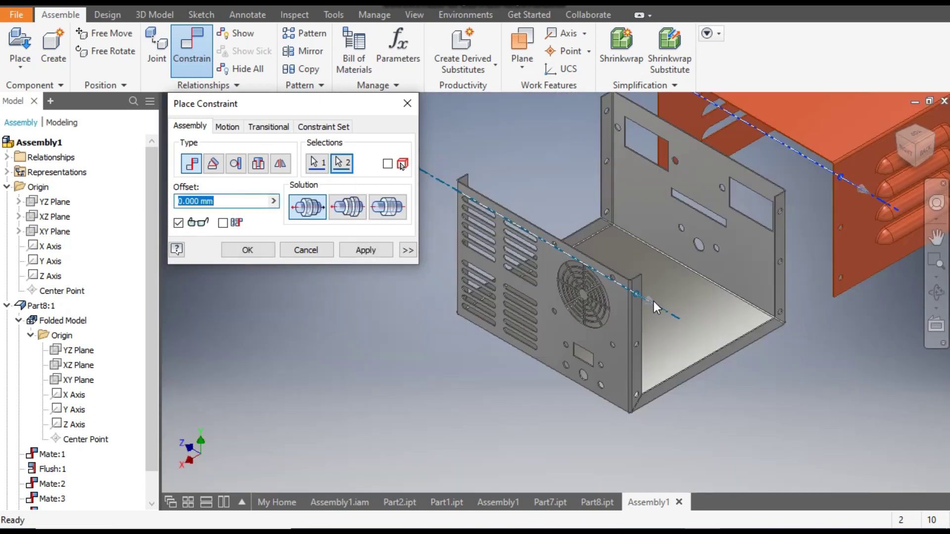
{"action": "left_click", "coordinate": [357, 211]}
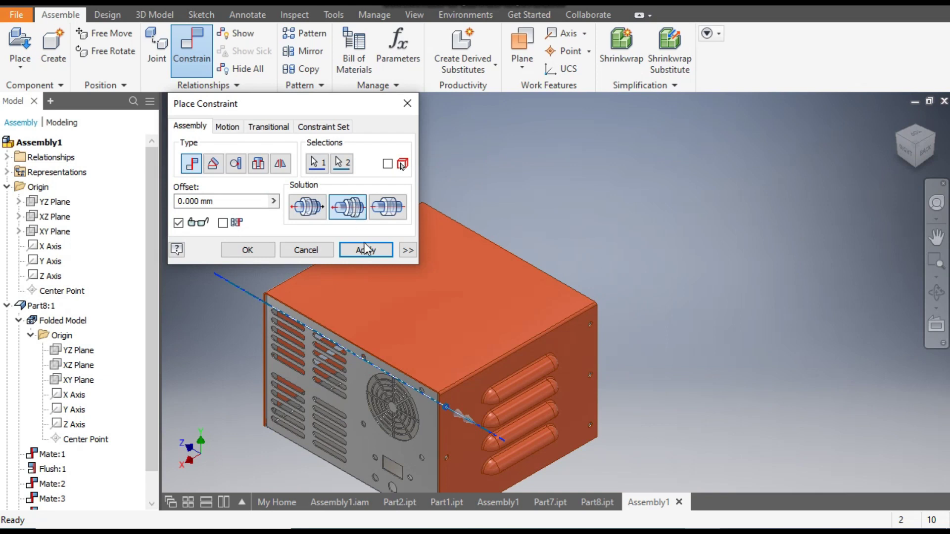
{"action": "left_click", "coordinate": [365, 249]}
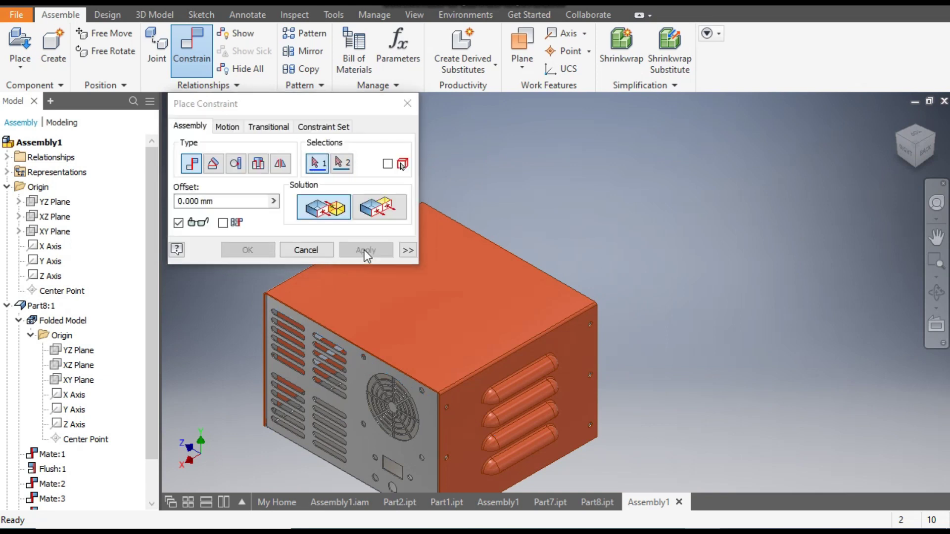
{"action": "left_click", "coordinate": [406, 103]}
- Try to move the cover and enclosure by hand to check that the assembly is fully constrained
{"action": "middle_click_drag", "start_coordinate": [584, 439], "coordinate": [652, 293]}
{"action": "left_click_drag", "start_coordinate": [652, 293], "coordinate": [743, 265]}
{"action": "left_click", "coordinate": [742, 265]}
{"action": "left_click_drag", "start_coordinate": [615, 197], "coordinate": [728, 143]}
{"action": "middle_click_drag", "start_coordinate": [728, 143], "coordinate": [750, 246]}
{"action": "left_click", "coordinate": [750, 247]}
{"action": "left_click_drag", "start_coordinate": [473, 262], "coordinate": [722, 191]}
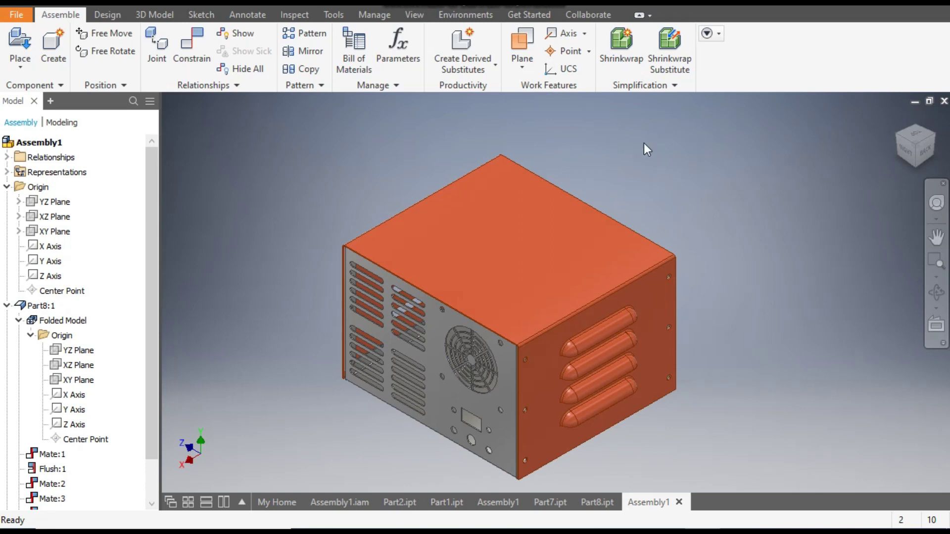
- Turn off the visibility of the cover Part7
{"action": "left_click", "coordinate": [484, 238]}
{"action": "right_click", "coordinate": [485, 242]}
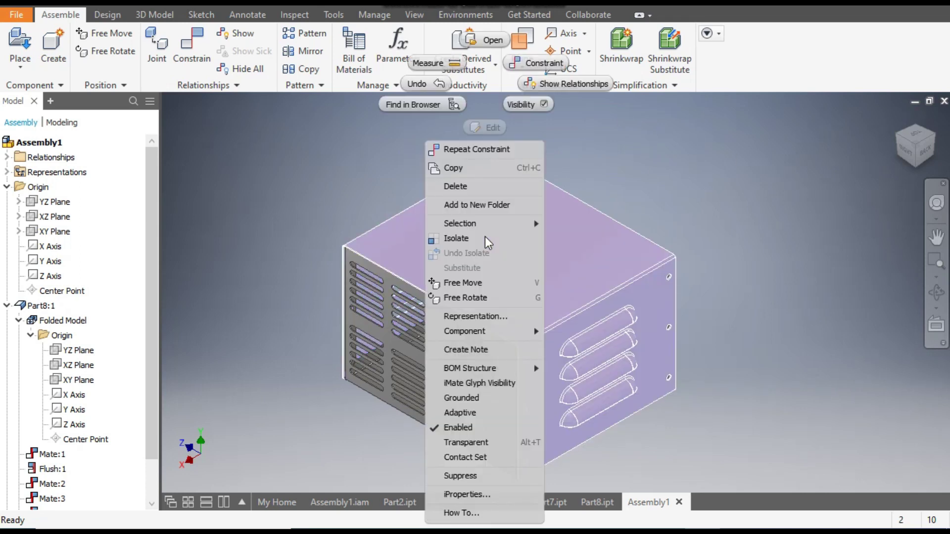
{"action": "left_click", "coordinate": [524, 102]}
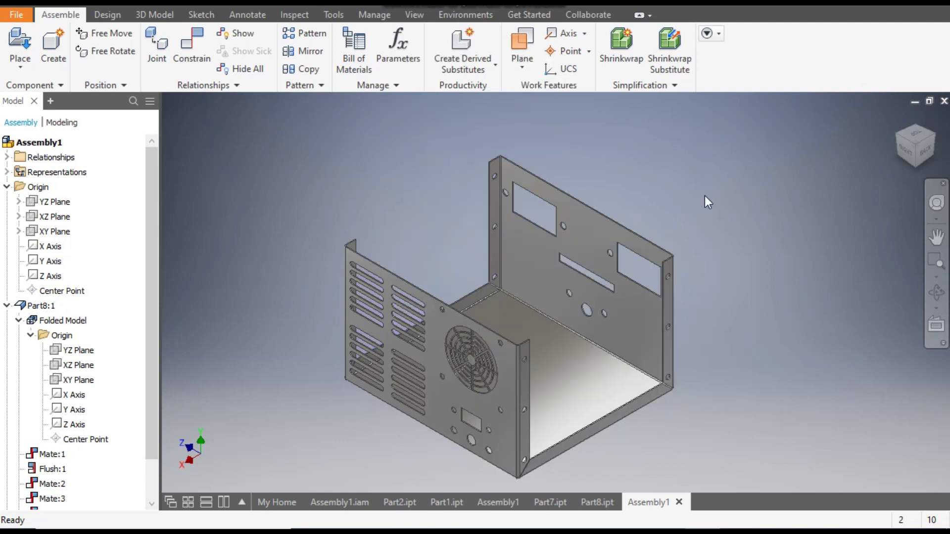
- Examine the screw holes along the vertical end flanges of Part8's walls
{"action": "left_click", "coordinate": [898, 140]}
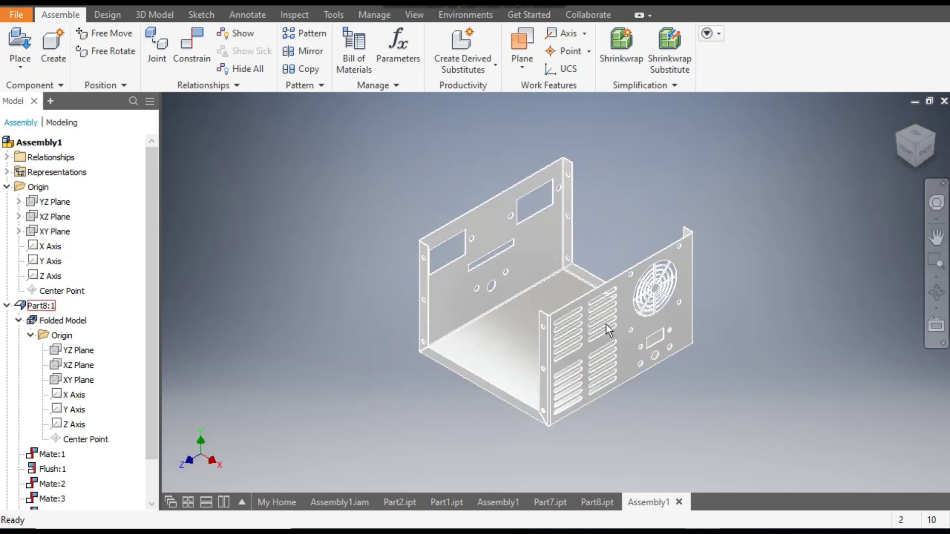
{"action": "scroll", "coordinate": [468, 347], "scroll_direction": "down", "scroll_amount": 3}
{"action": "middle_click_drag", "start_coordinate": [488, 372], "coordinate": [442, 391]}
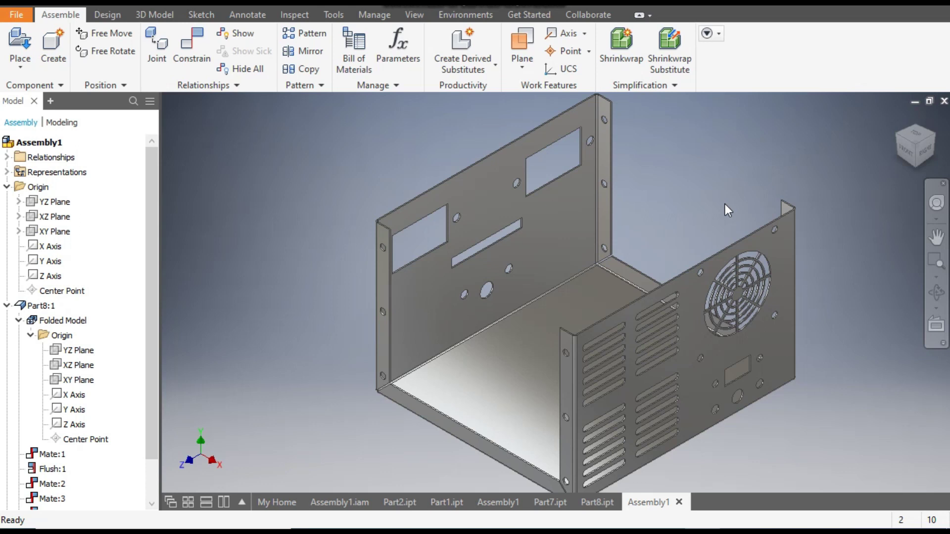
{"action": "scroll", "coordinate": [606, 113], "scroll_direction": "down", "scroll_amount": 4}
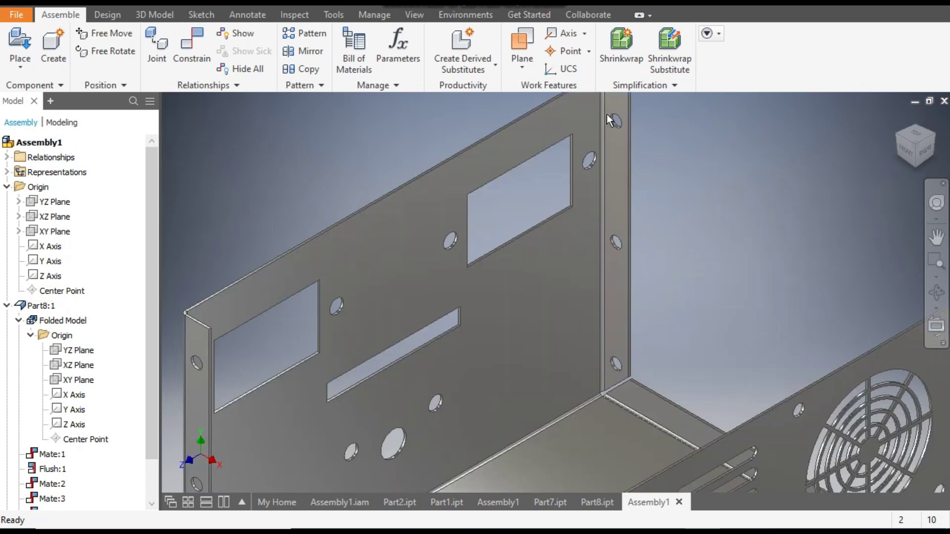
{"action": "scroll", "coordinate": [634, 188], "scroll_direction": "up", "scroll_amount": 5}
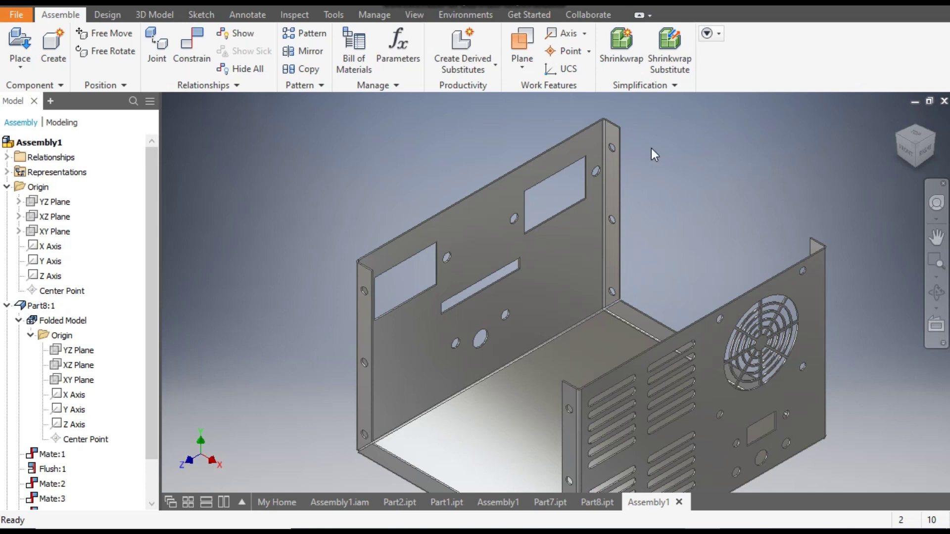
{"action": "scroll", "coordinate": [643, 150], "scroll_direction": "down", "scroll_amount": 4}
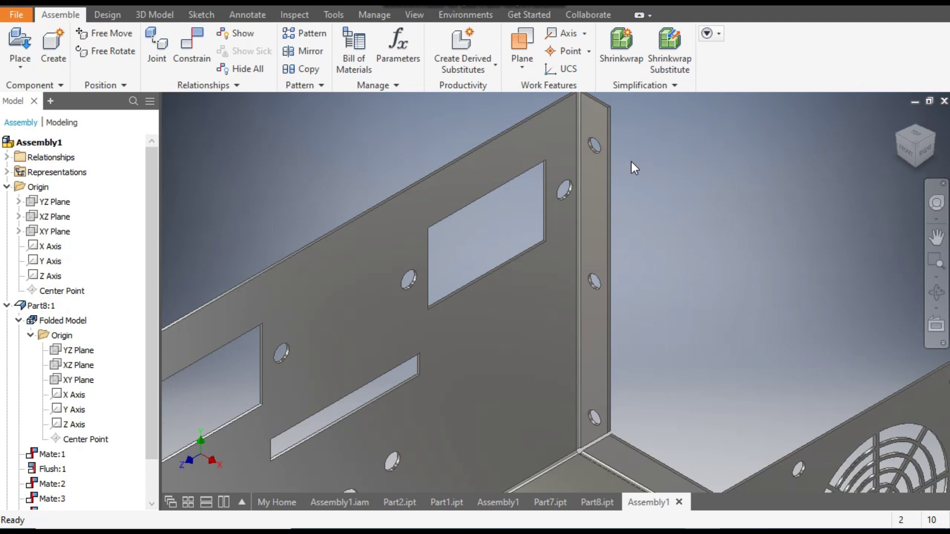
{"action": "scroll", "coordinate": [642, 180], "scroll_direction": "up", "scroll_amount": 5}
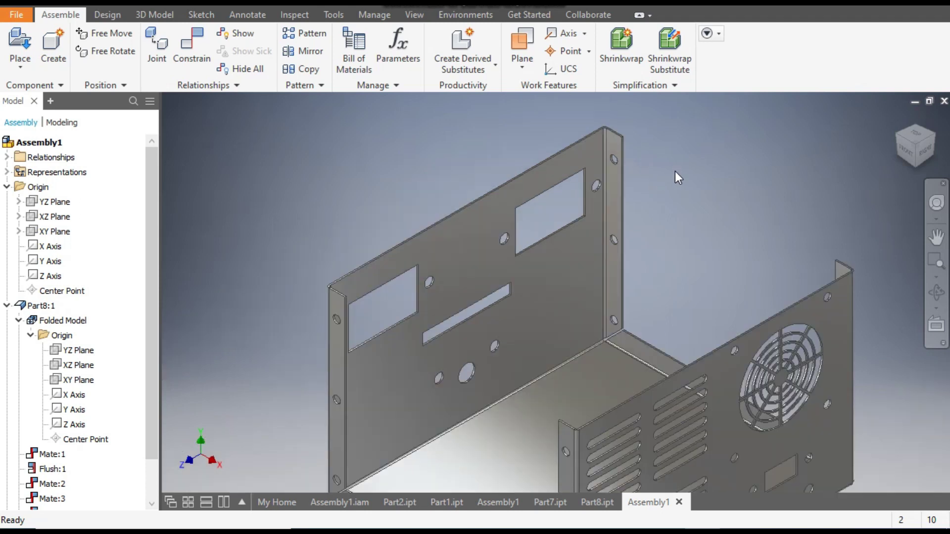
{"action": "middle_click_drag", "start_coordinate": [675, 171], "coordinate": [658, 162]}
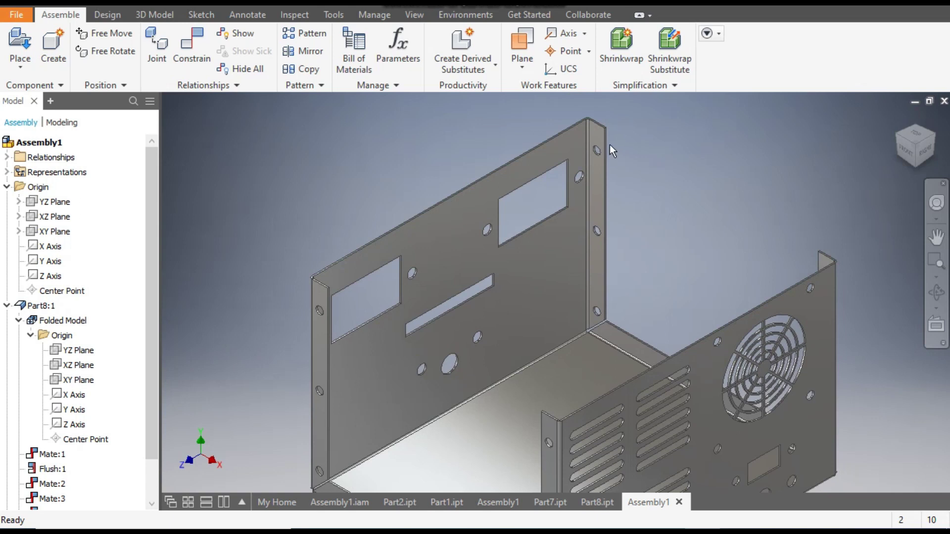
{"action": "scroll", "coordinate": [590, 159], "scroll_direction": "down", "scroll_amount": 3}
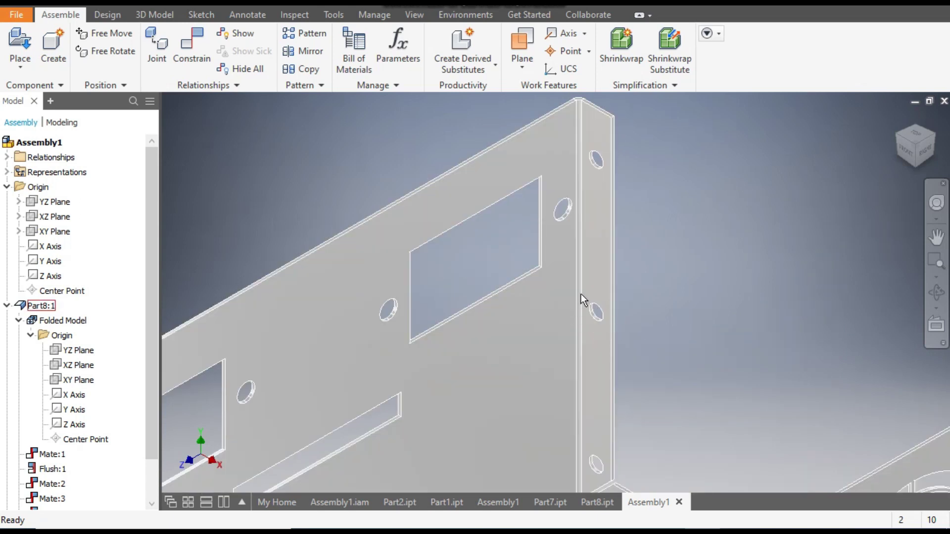
{"action": "scroll", "coordinate": [639, 307], "scroll_direction": "up", "scroll_amount": 2}
{"action": "mouse_move", "coordinate": [639, 307]}
{"action": "middle_mouse_down"}
{"action": "mouse_move", "coordinate": [638, 263]}
{"action": "mouse_move", "coordinate": [637, 289]}
{"action": "middle_mouse_up"}
{"action": "scroll", "coordinate": [618, 377], "scroll_direction": "down", "scroll_amount": 2}
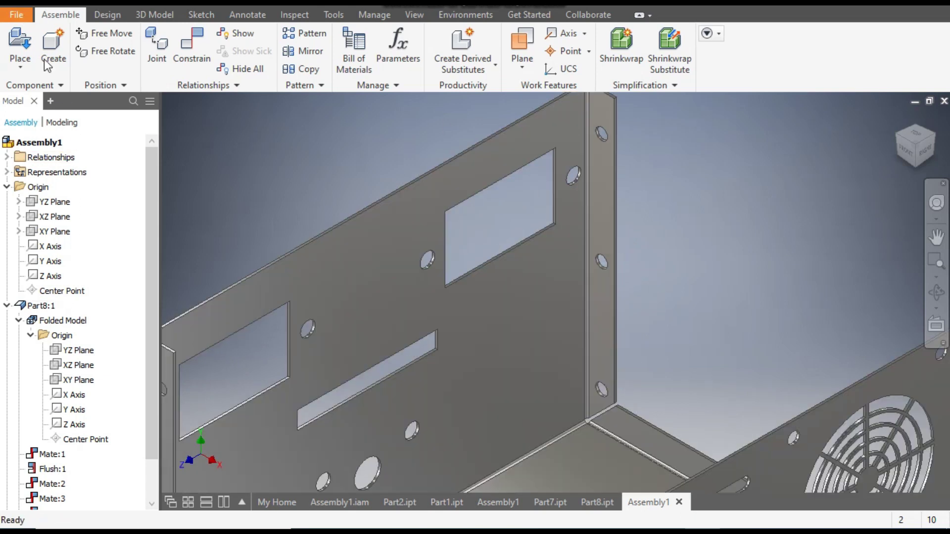
- Choose the DIN EN ISO 4032 hex nut from the Content Center for placement in the assembly
{"action": "left_click", "coordinate": [22, 64]}
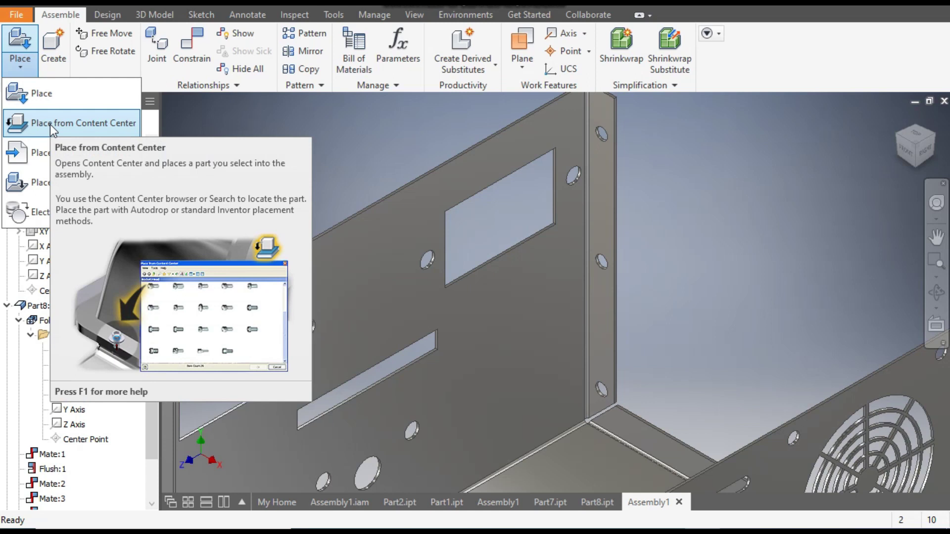
{"action": "left_click", "coordinate": [51, 125]}
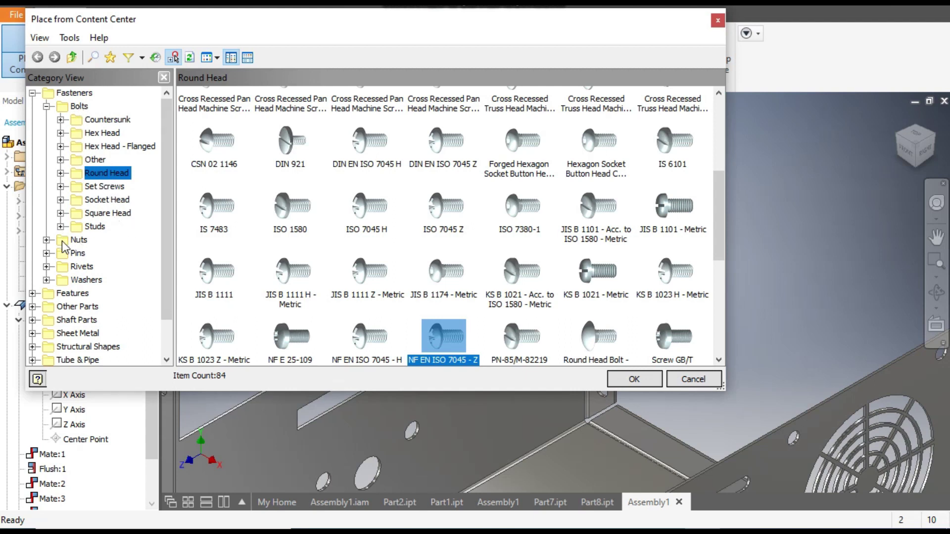
{"action": "left_click", "coordinate": [78, 240]}
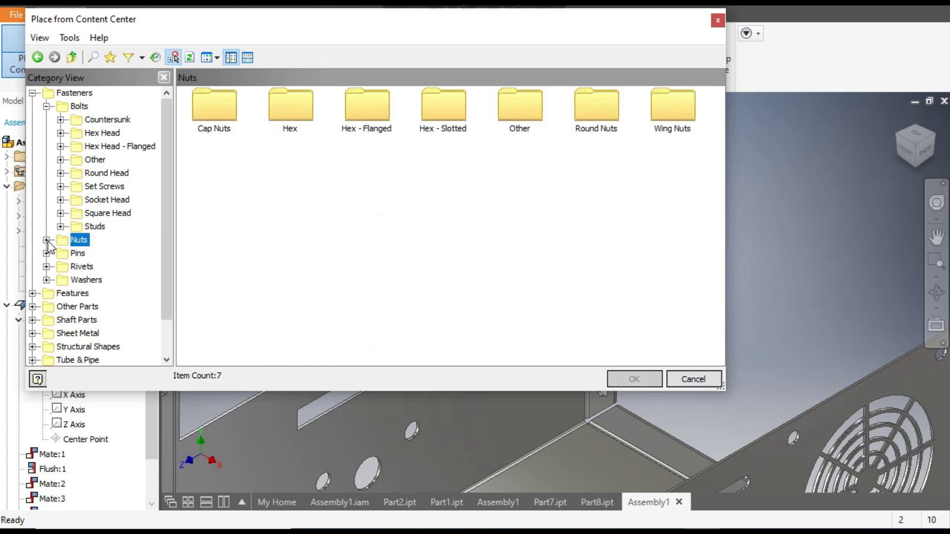
{"action": "left_click", "coordinate": [46, 241]}
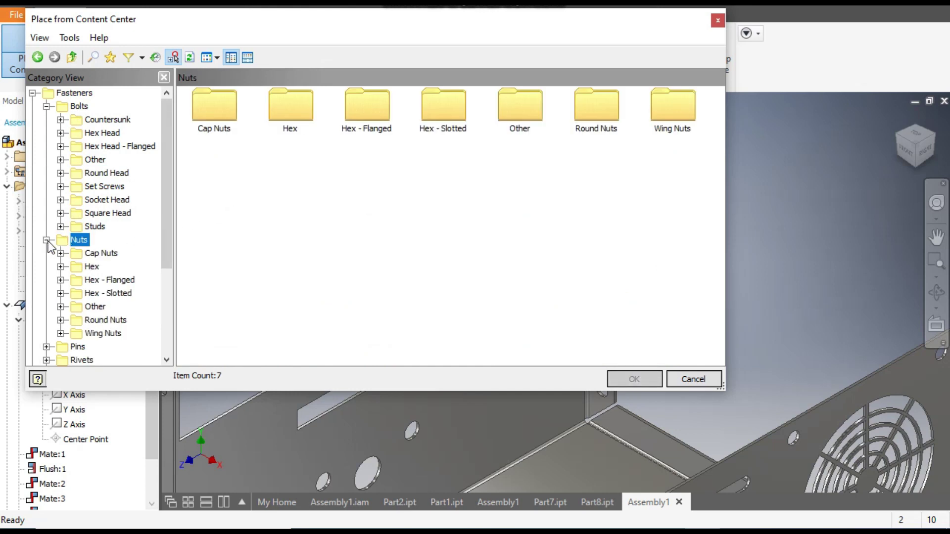
{"action": "left_click", "coordinate": [89, 267]}
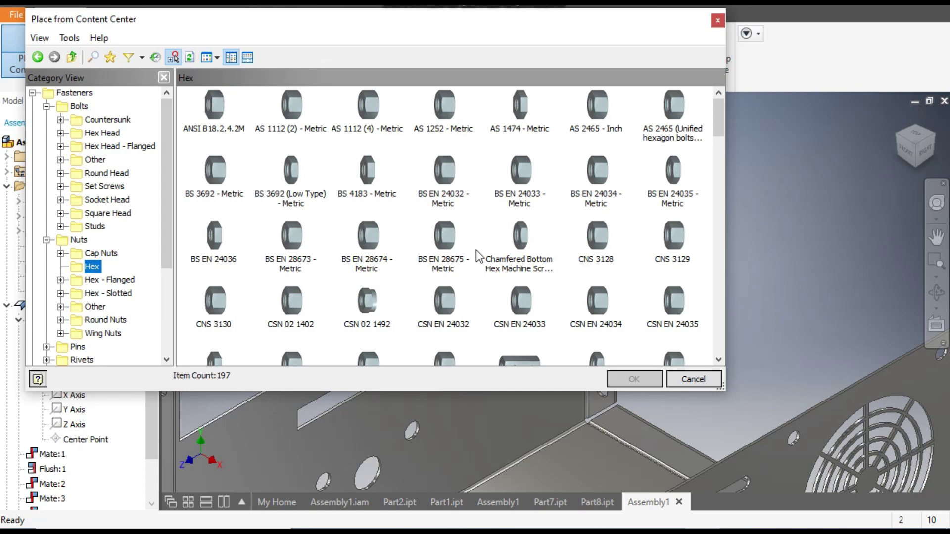
{"action": "scroll", "coordinate": [479, 256], "scroll_direction": "down", "scroll_amount": 3}
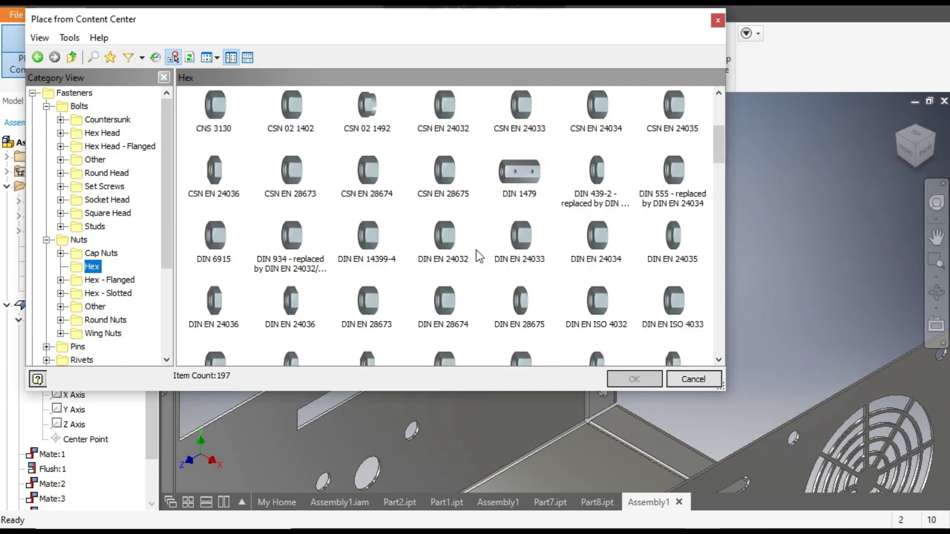
{"action": "left_click", "coordinate": [605, 311]}
{"action": "scroll", "coordinate": [560, 282], "scroll_direction": "down", "scroll_amount": 3}
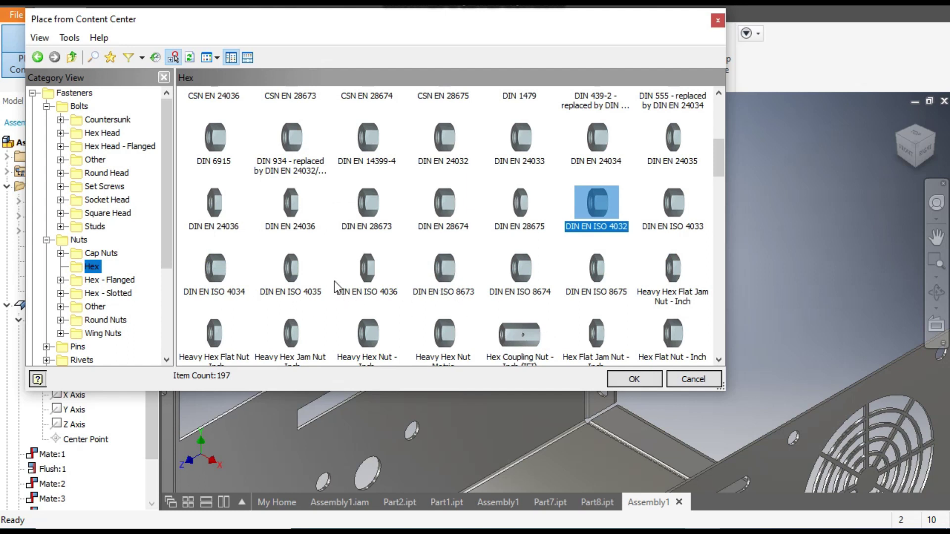
{"action": "left_click", "coordinate": [638, 382]}
- Insert six M6 DIN EN ISO 4032 nuts with AutoDrop in the matching flange holes at one open end of Part8
{"action": "scroll", "coordinate": [648, 211], "scroll_direction": "down", "scroll_amount": 5}
{"action": "left_click", "coordinate": [630, 175]}
{"action": "scroll", "coordinate": [629, 174], "scroll_direction": "up", "scroll_amount": 6}
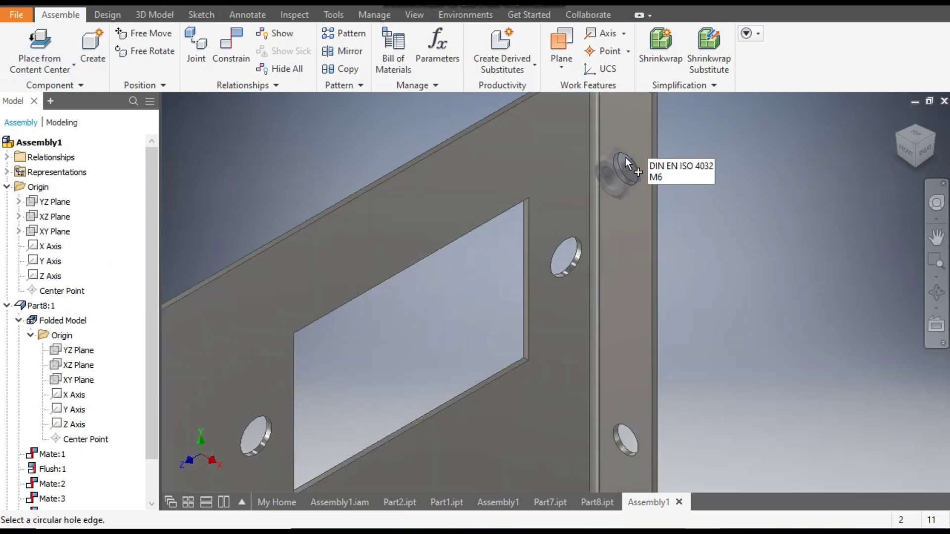
{"action": "left_click", "coordinate": [626, 152]}
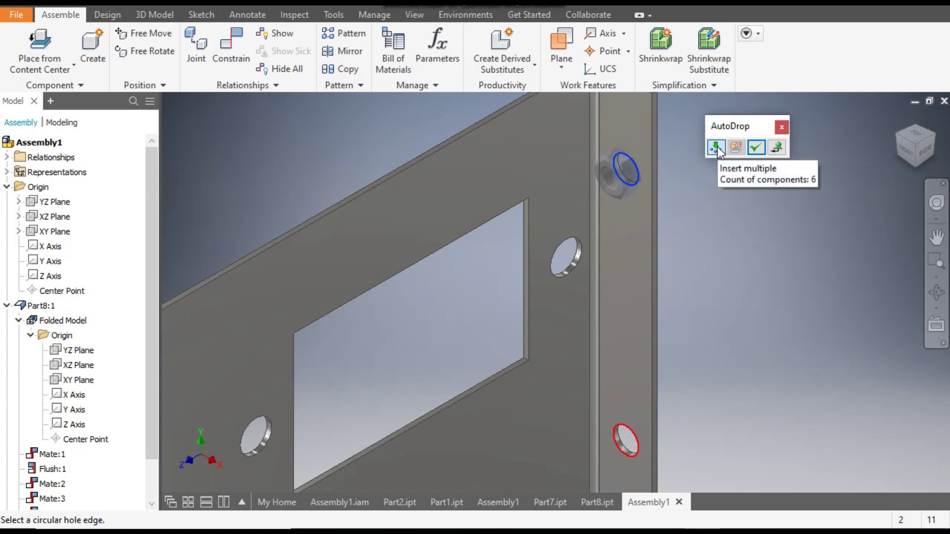
{"action": "scroll", "coordinate": [664, 219], "scroll_direction": "down", "scroll_amount": 3}
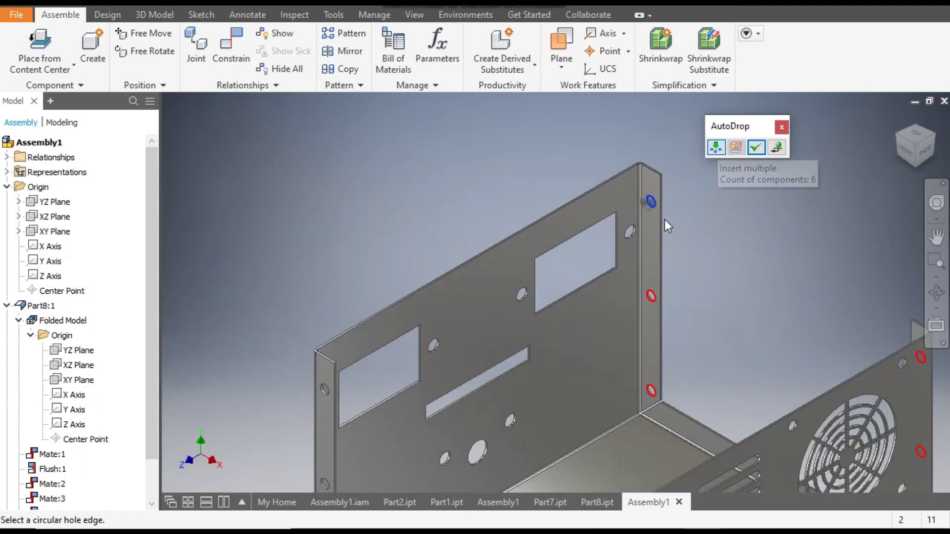
{"action": "middle_click_drag", "start_coordinate": [765, 313], "coordinate": [691, 224]}
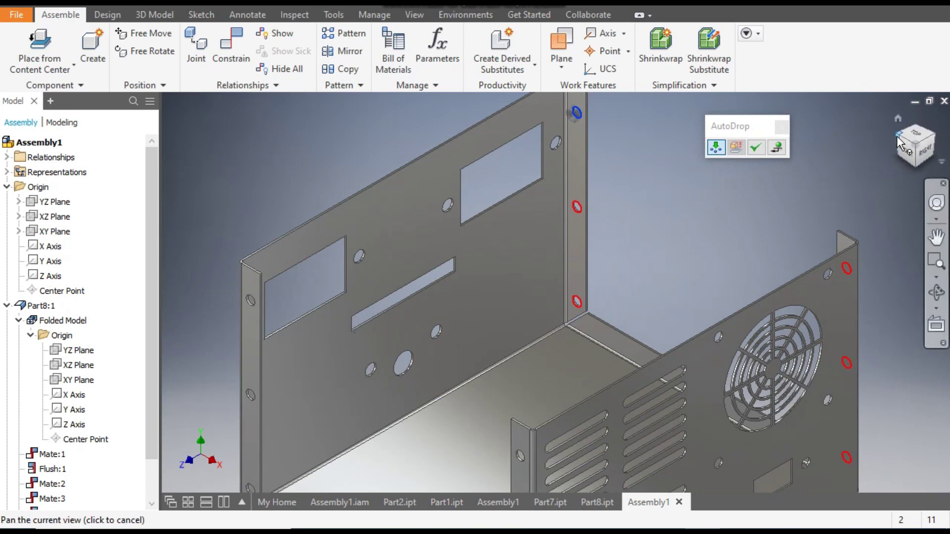
{"action": "key", "text": "F6"}
{"action": "scroll", "coordinate": [524, 188], "scroll_direction": "up", "scroll_amount": 3}
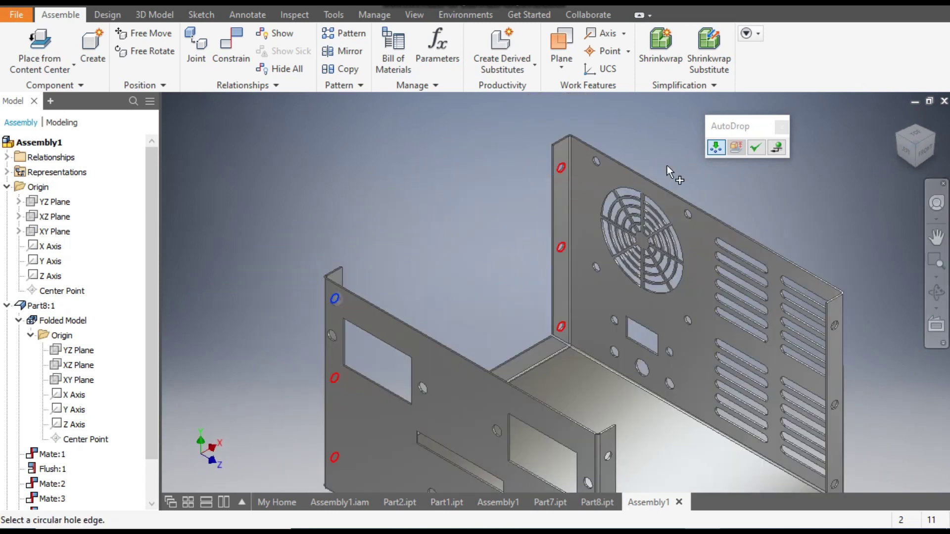
{"action": "left_click", "coordinate": [756, 148]}
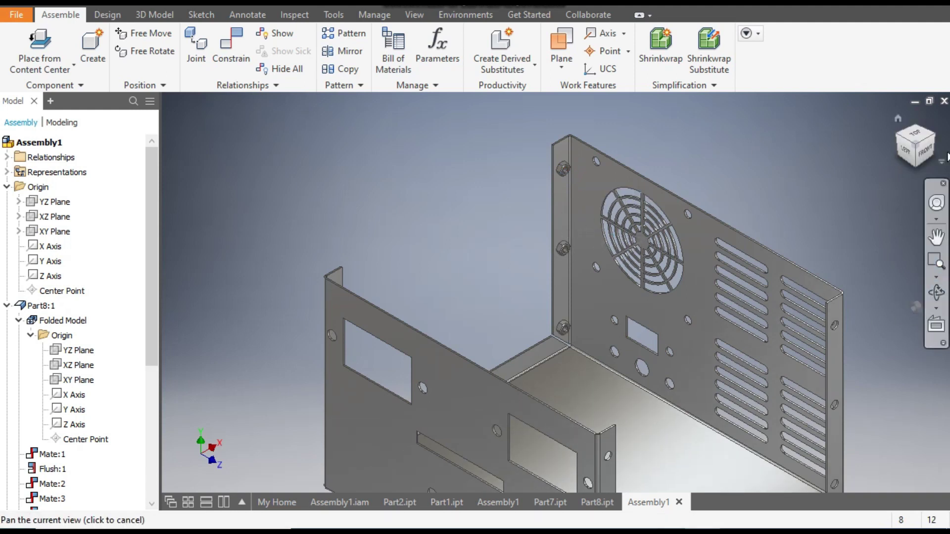
{"action": "left_click", "coordinate": [898, 119]}
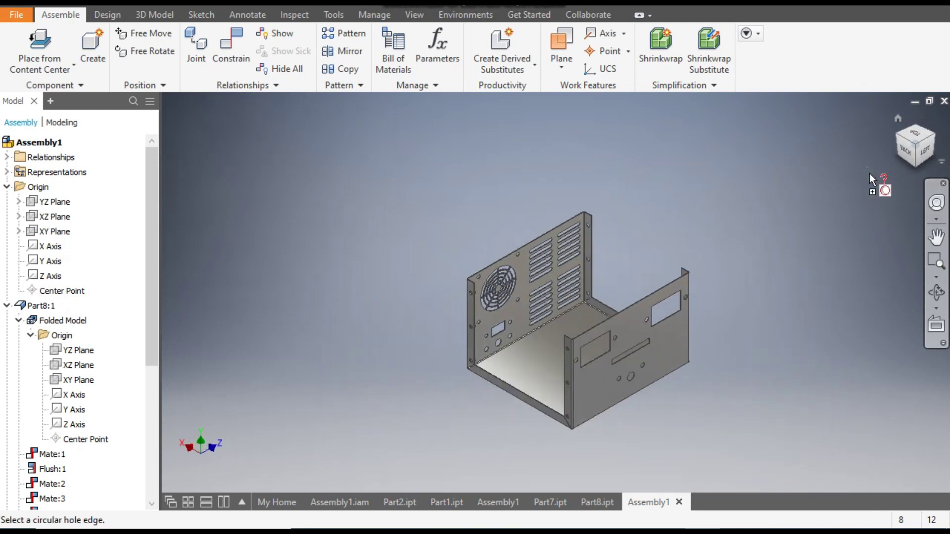
- Insert six M6 DIN EN ISO 4032 nuts with AutoDrop in the matching flange holes at the opposite open end of Part8
{"action": "scroll", "coordinate": [589, 233], "scroll_direction": "up", "scroll_amount": 5}
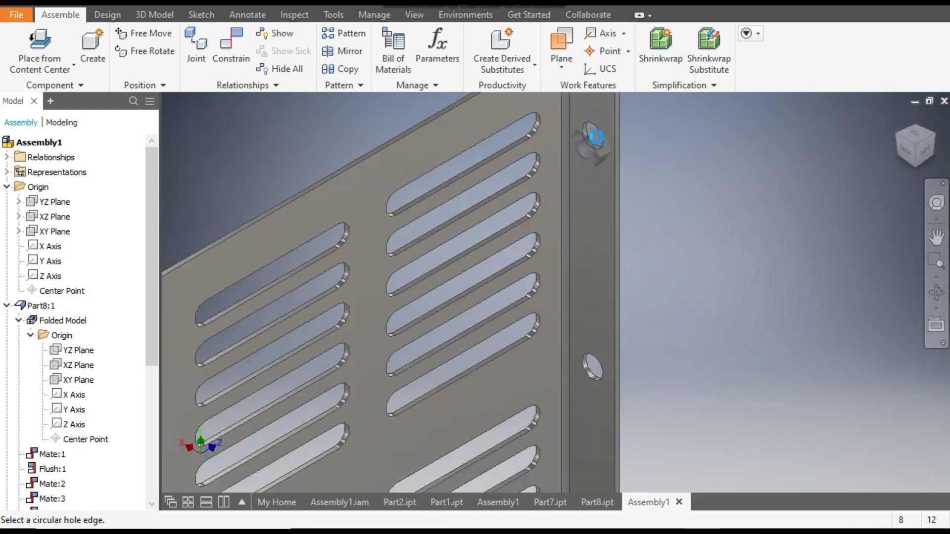
{"action": "left_click", "coordinate": [596, 131]}
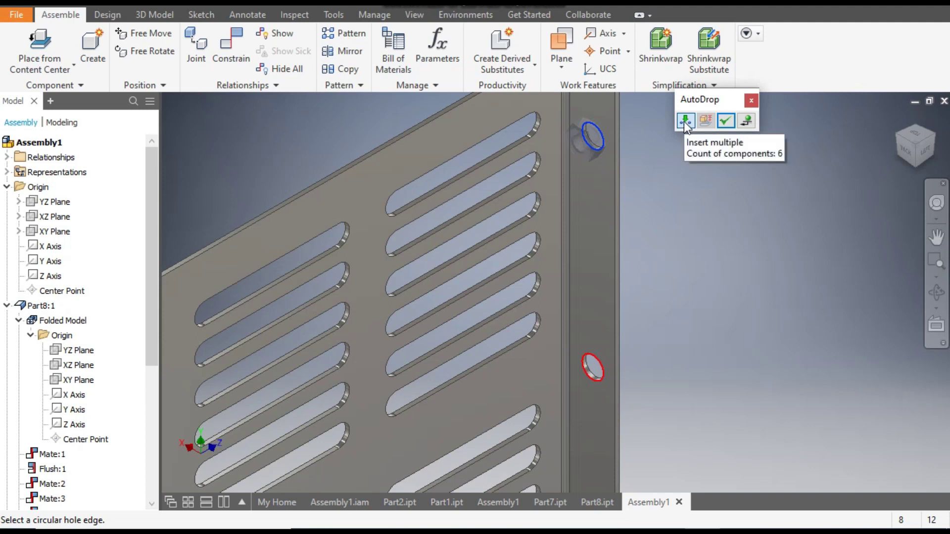
{"action": "left_click", "coordinate": [726, 121]}
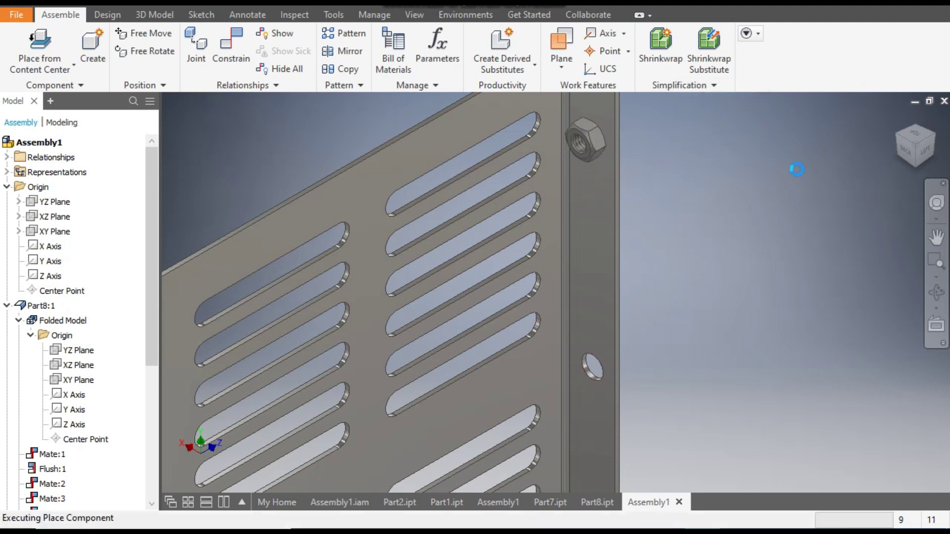
{"action": "scroll", "coordinate": [793, 168], "scroll_direction": "down", "scroll_amount": 5}
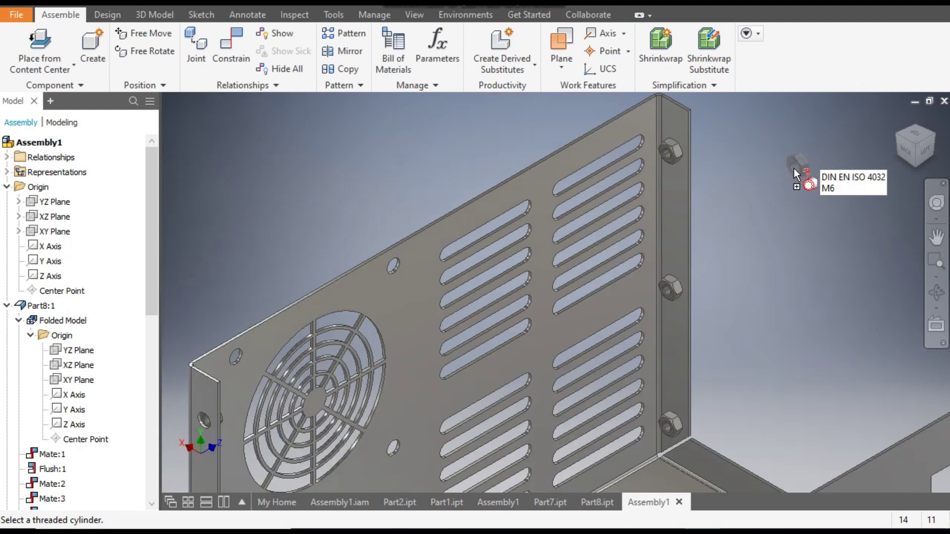
{"action": "key", "text": "Escape"}
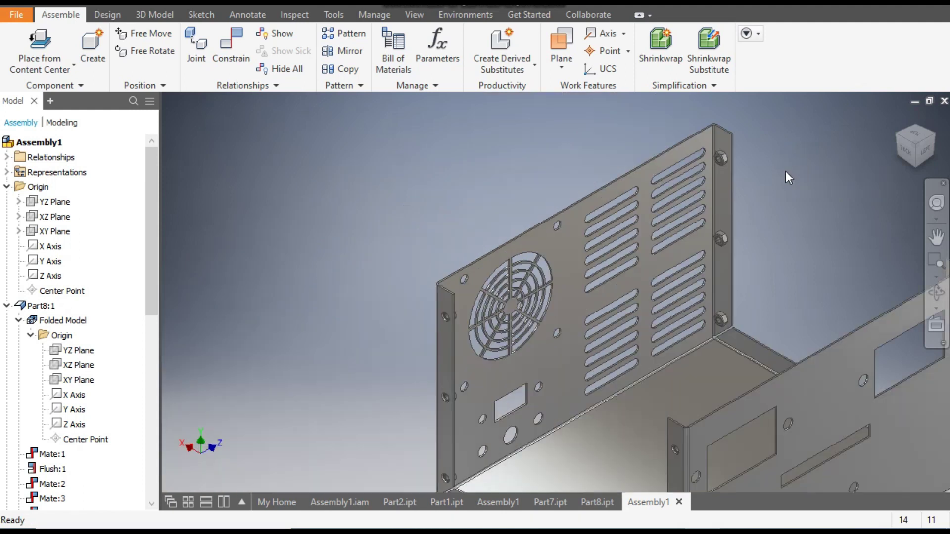
- Turn the visibility of the cover Part7 back on
{"action": "scroll", "coordinate": [753, 242], "scroll_direction": "up", "scroll_amount": 5}
{"action": "scroll", "coordinate": [753, 242], "scroll_direction": "down", "scroll_amount": 5}
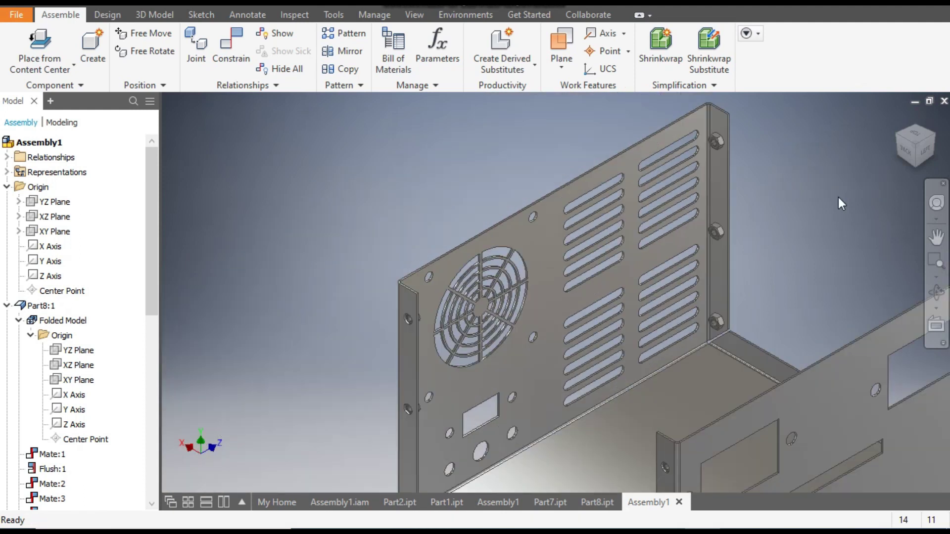
{"action": "left_click", "coordinate": [895, 135]}
{"action": "scroll", "coordinate": [549, 190], "scroll_direction": "up", "scroll_amount": 3}
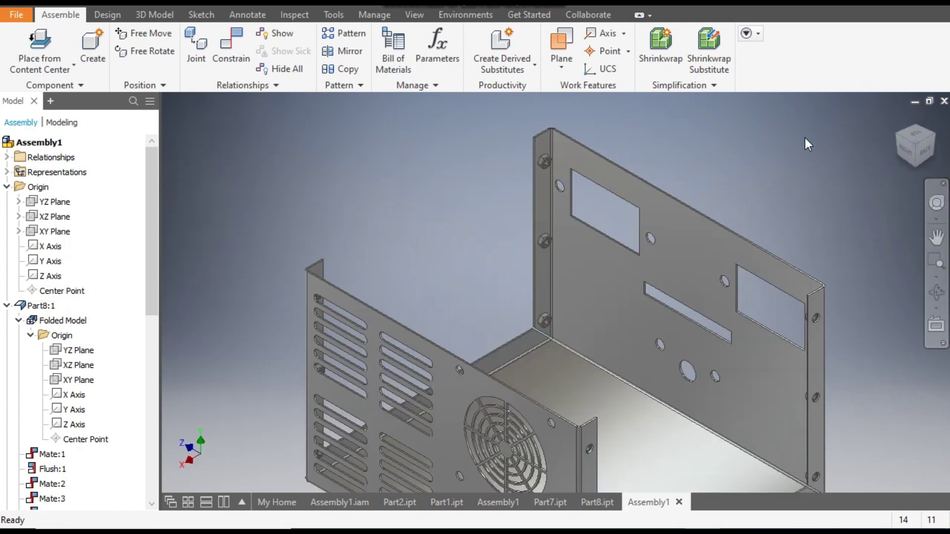
{"action": "key", "text": "F2"}
{"action": "left_click", "coordinate": [893, 136]}
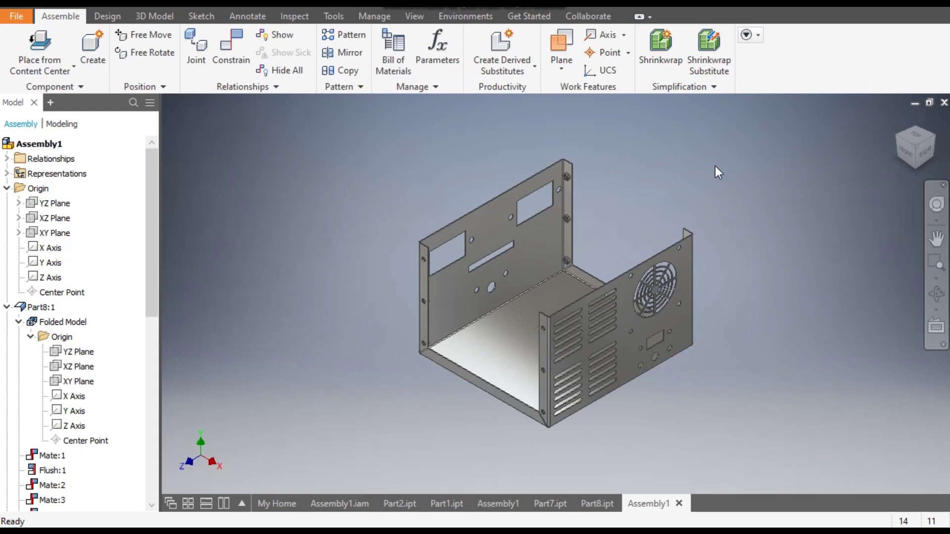
{"action": "left_click", "coordinate": [7, 307]}
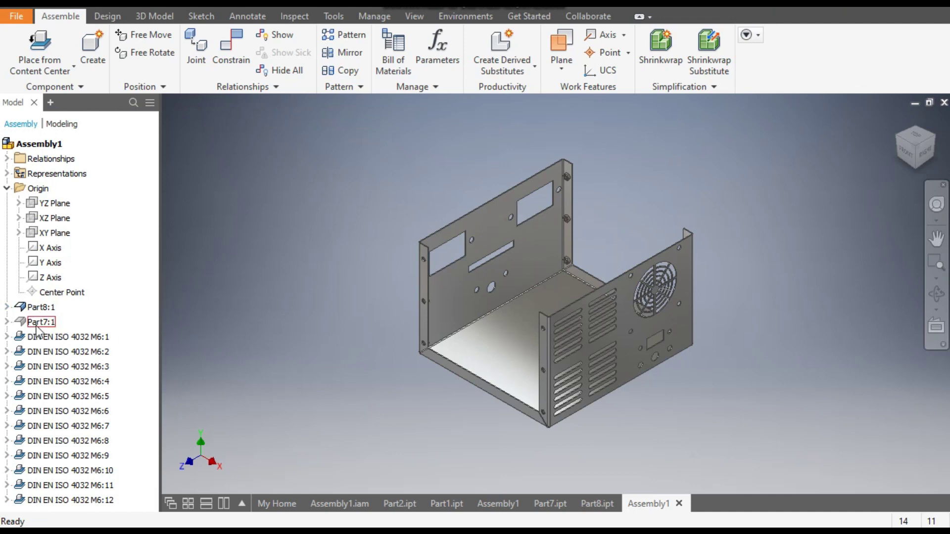
{"action": "left_click", "coordinate": [47, 322]}
{"action": "right_click", "coordinate": [48, 324]}
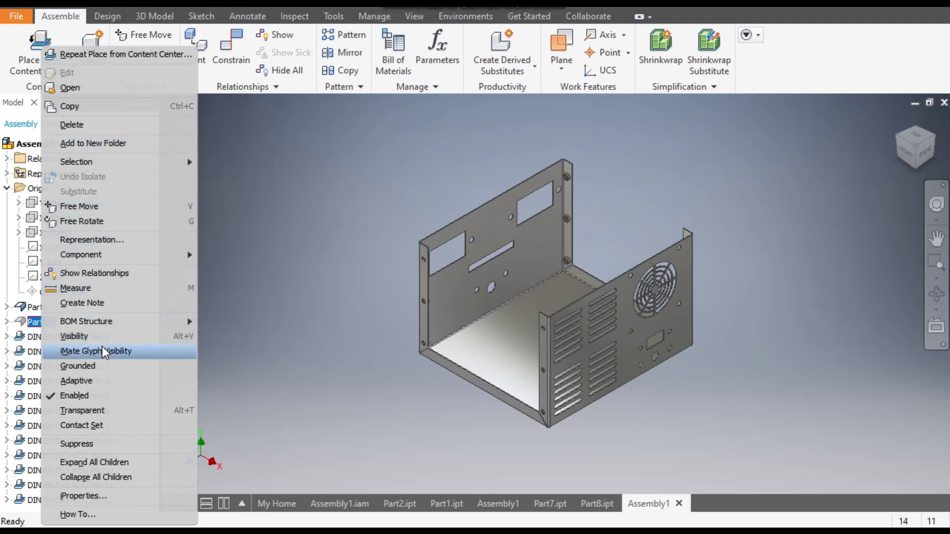
{"action": "left_click", "coordinate": [80, 337]}
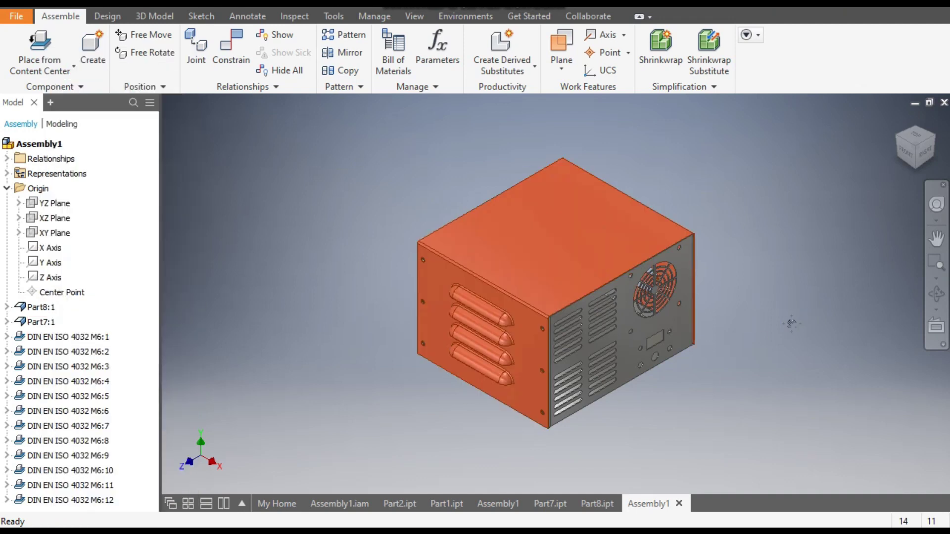
- Examine the screw holes on the cover's front louvered side and their alignment with the nuts behind them
{"action": "scroll", "coordinate": [791, 324], "scroll_direction": "down", "scroll_amount": 4}
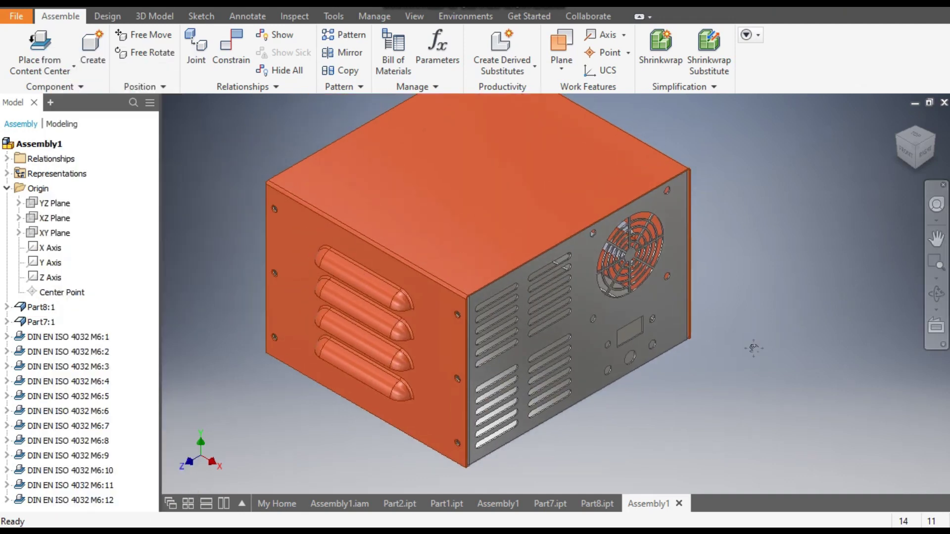
{"action": "middle_click_drag", "start_coordinate": [753, 348], "coordinate": [836, 326]}
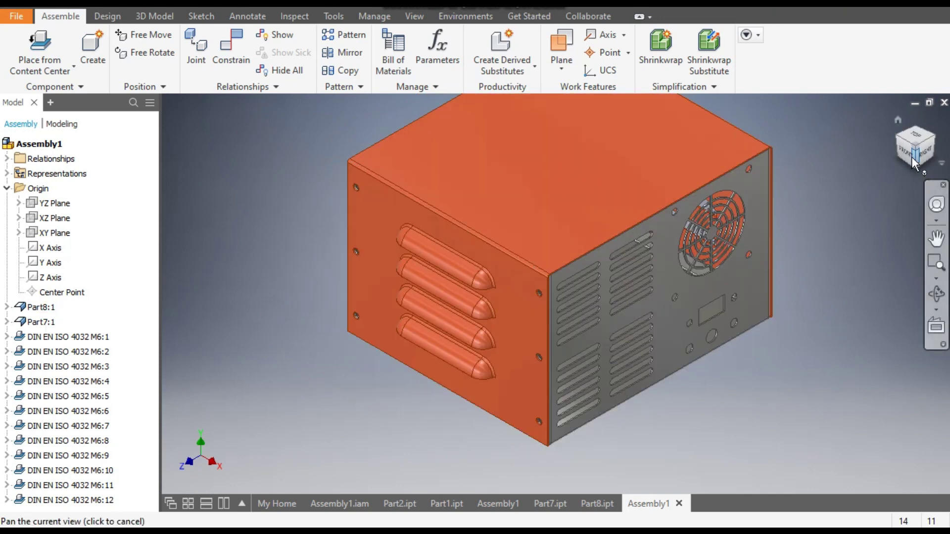
{"action": "left_click", "coordinate": [912, 158]}
{"action": "scroll", "coordinate": [660, 249], "scroll_direction": "up", "scroll_amount": 2}
{"action": "scroll", "coordinate": [658, 248], "scroll_direction": "down", "scroll_amount": 6}
{"action": "middle_click_drag", "start_coordinate": [713, 221], "coordinate": [623, 267]}
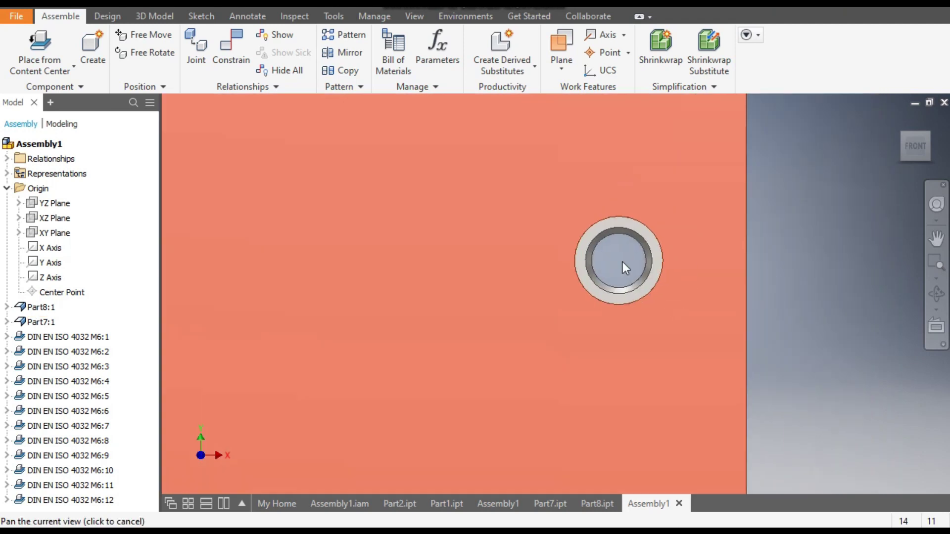
{"action": "scroll", "coordinate": [747, 224], "scroll_direction": "up", "scroll_amount": 5}
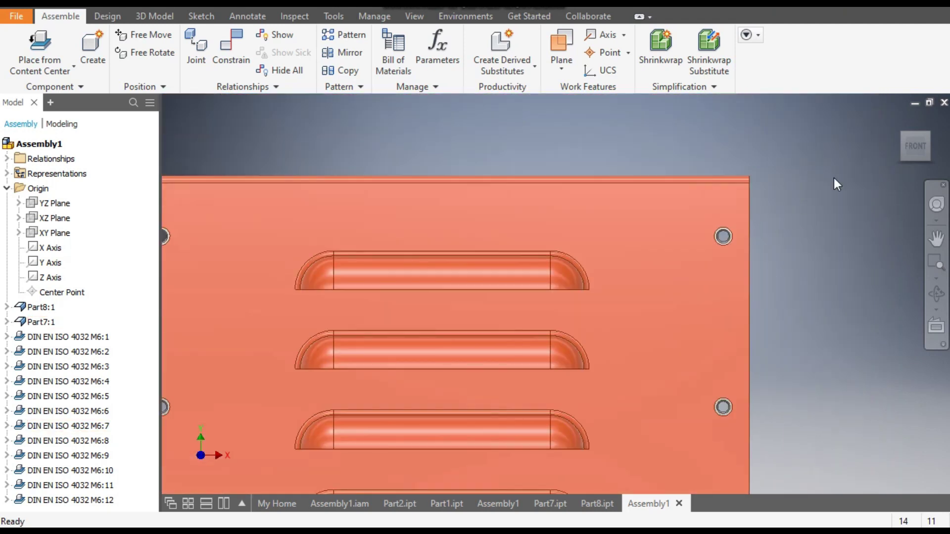
{"action": "left_click", "coordinate": [922, 145]}
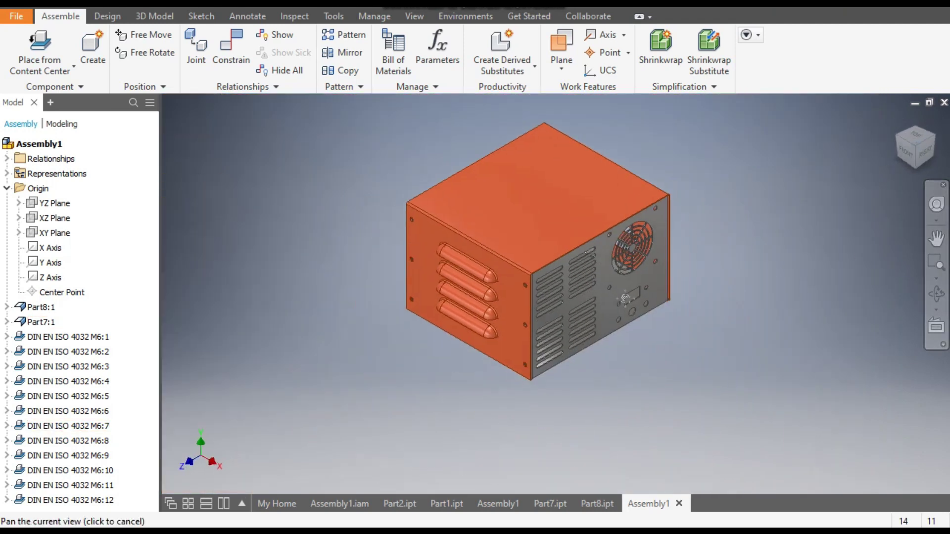
{"action": "scroll", "coordinate": [625, 298], "scroll_direction": "down", "scroll_amount": 3}
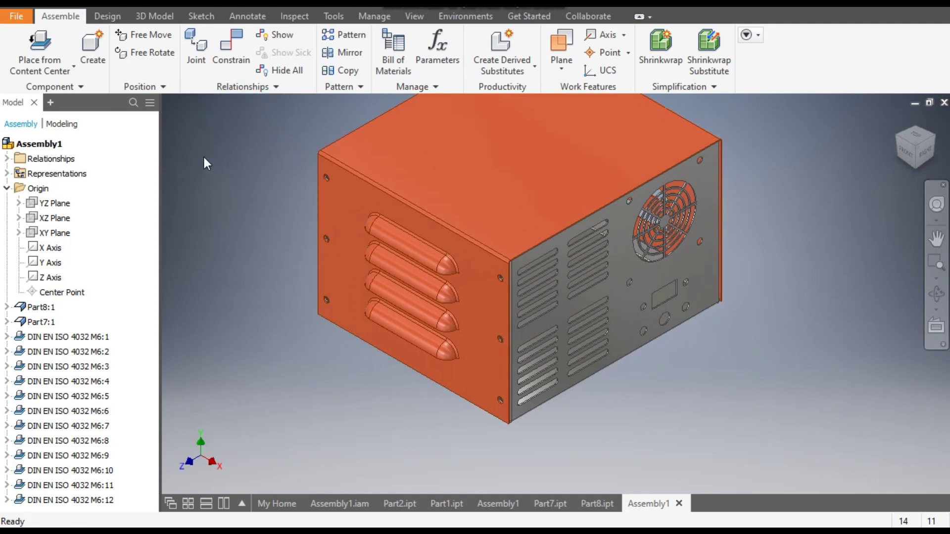
- Choose the ISO 7045 H round head bolt from the Content Center for placement in the assembly
{"action": "left_click", "coordinate": [39, 48]}
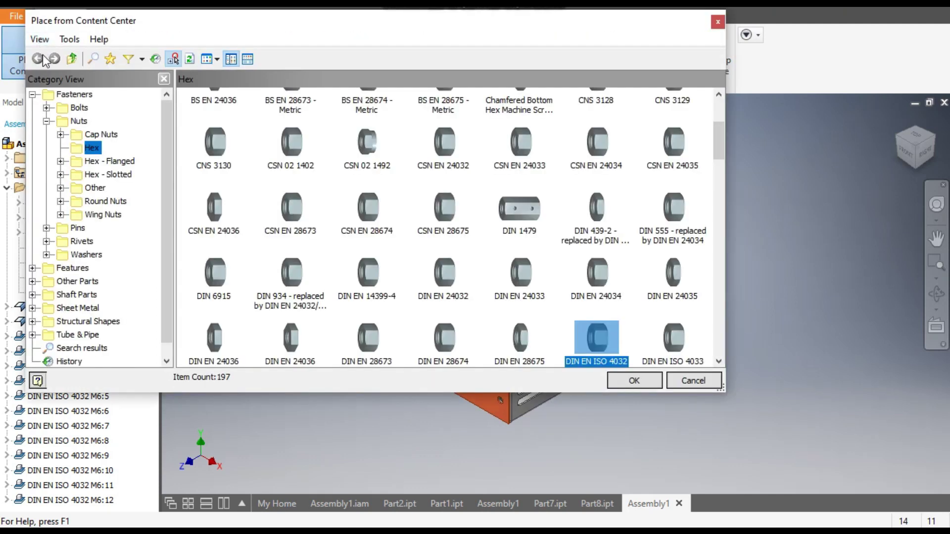
{"action": "left_click", "coordinate": [65, 110]}
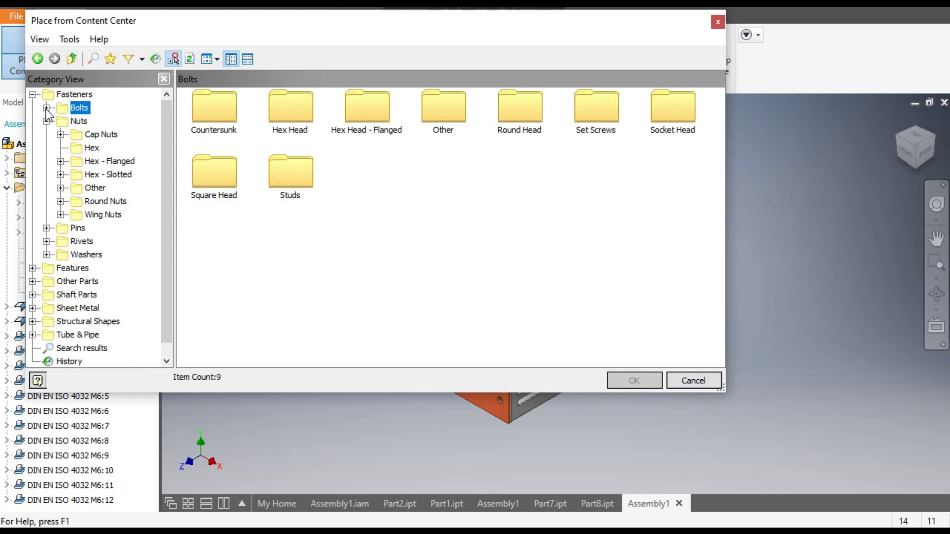
{"action": "left_click", "coordinate": [46, 109]}
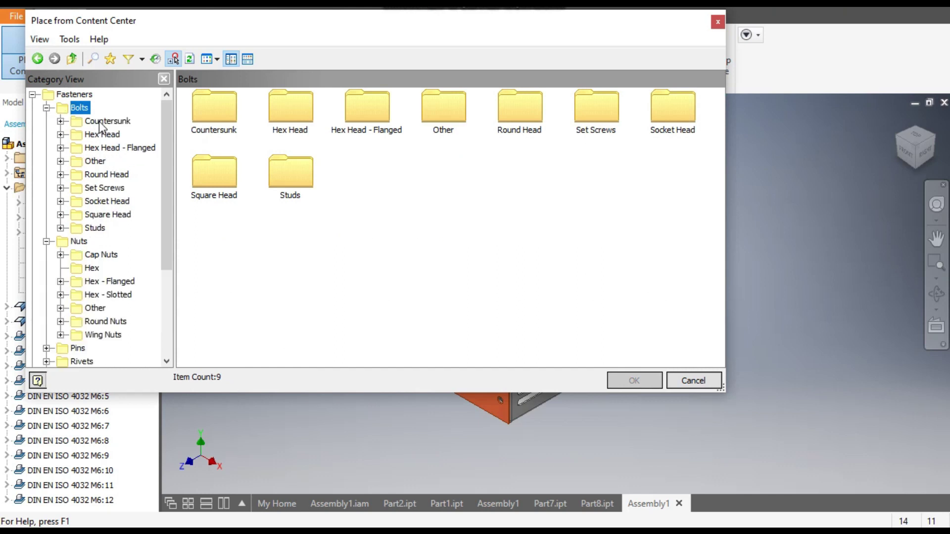
{"action": "left_click", "coordinate": [106, 177]}
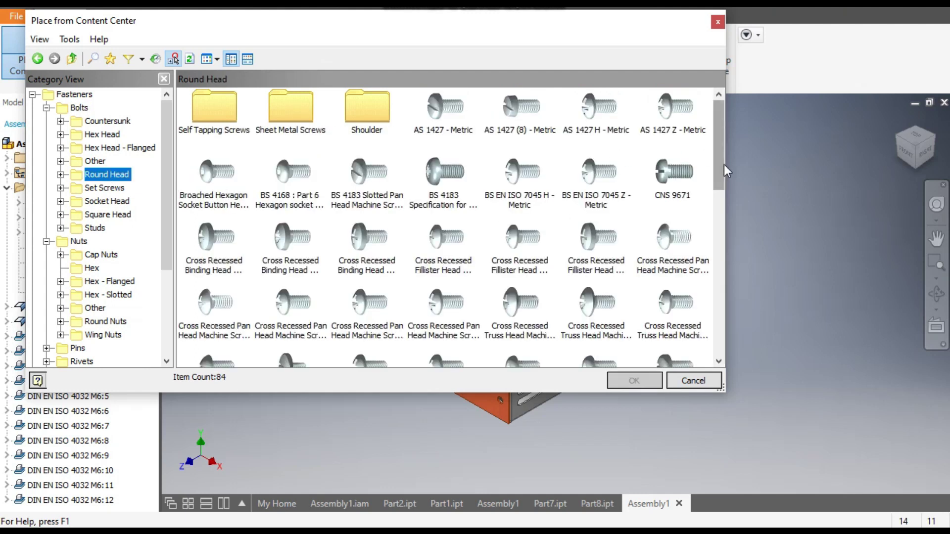
{"action": "left_click_drag", "start_coordinate": [724, 164], "coordinate": [734, 239]}
{"action": "left_click", "coordinate": [432, 204]}
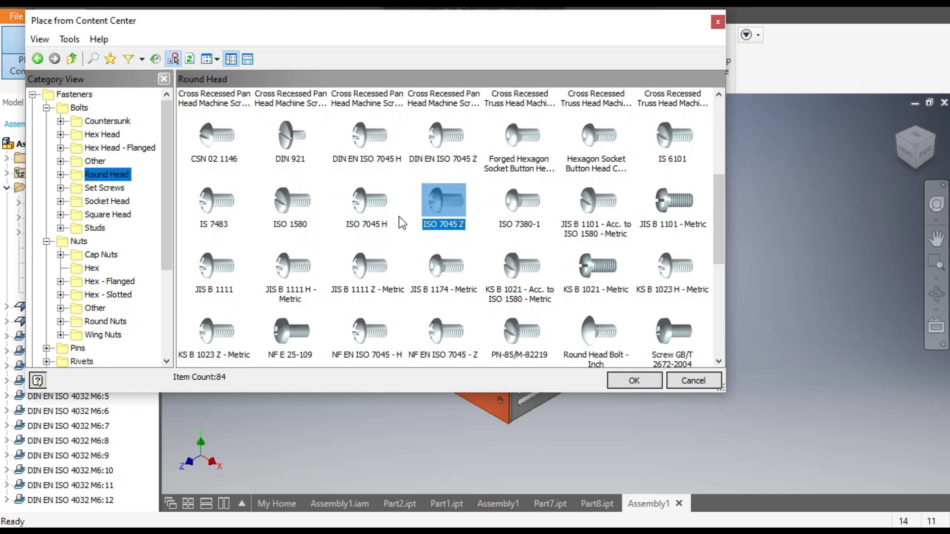
{"action": "left_click", "coordinate": [372, 207]}
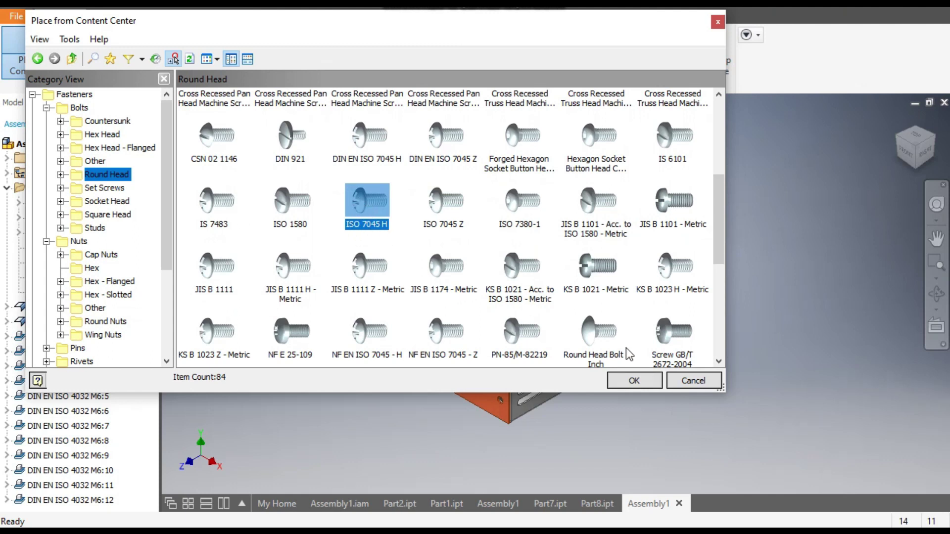
{"action": "left_click", "coordinate": [634, 381]}
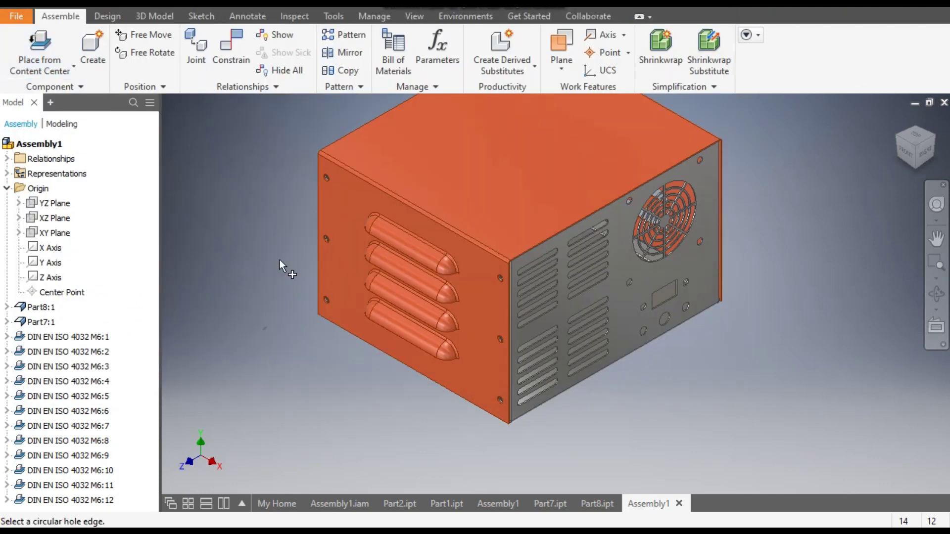
- Insert six ISO 7045 H M6 x 8 screws with AutoDrop in the matching holes on the cover's front louvered side
{"action": "scroll", "coordinate": [321, 181], "scroll_direction": "up", "scroll_amount": 5}
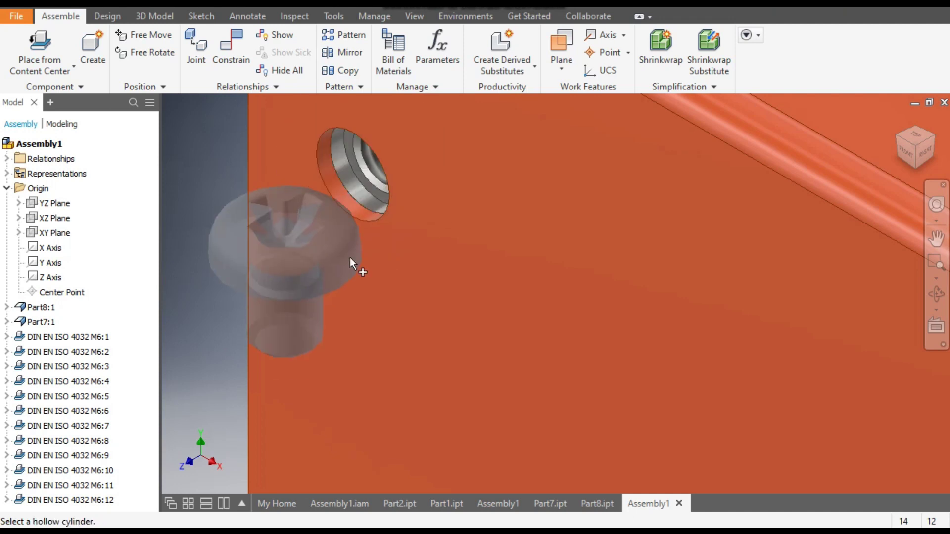
{"action": "left_click", "coordinate": [337, 196]}
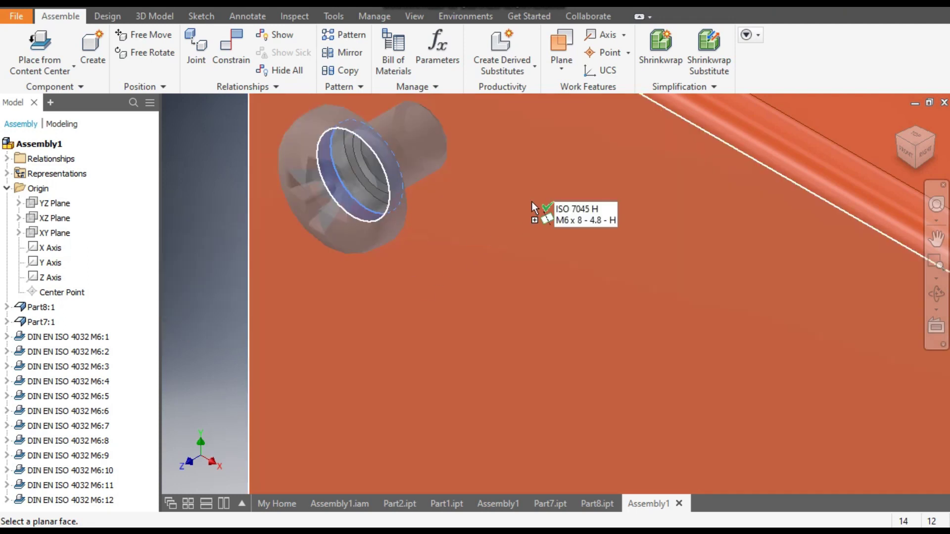
{"action": "scroll", "coordinate": [450, 225], "scroll_direction": "up", "scroll_amount": 3}
{"action": "left_click", "coordinate": [502, 230]}
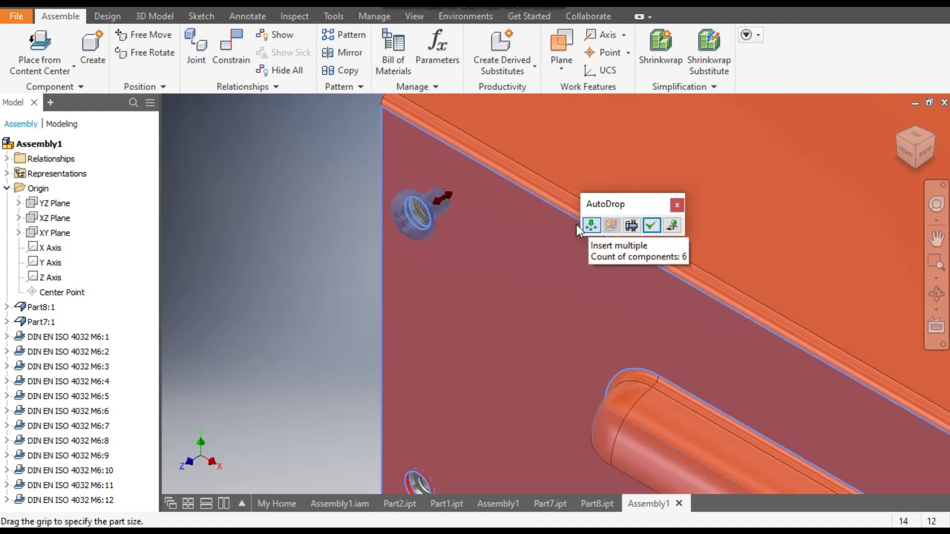
{"action": "scroll", "coordinate": [227, 208], "scroll_direction": "up", "scroll_amount": 5}
{"action": "scroll", "coordinate": [431, 269], "scroll_direction": "down", "scroll_amount": 5}
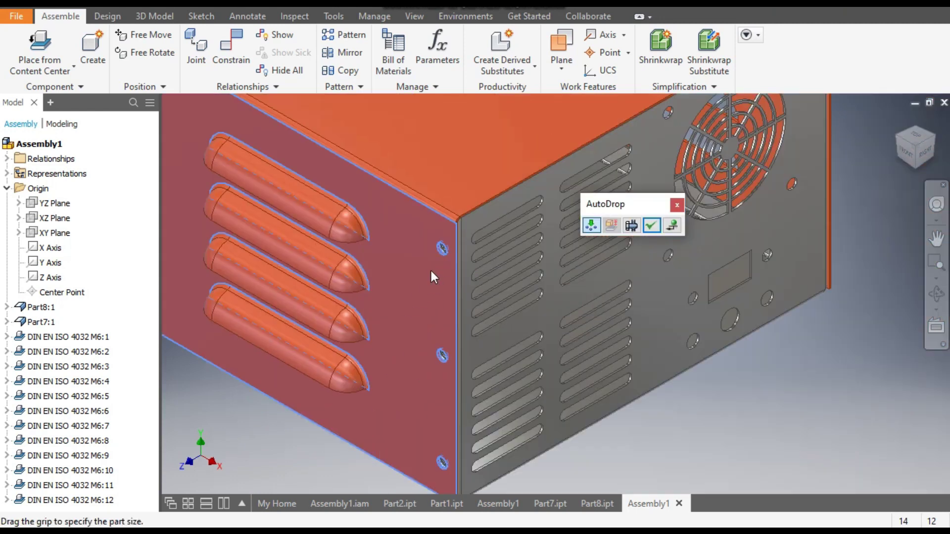
{"action": "scroll", "coordinate": [411, 244], "scroll_direction": "up", "scroll_amount": 4}
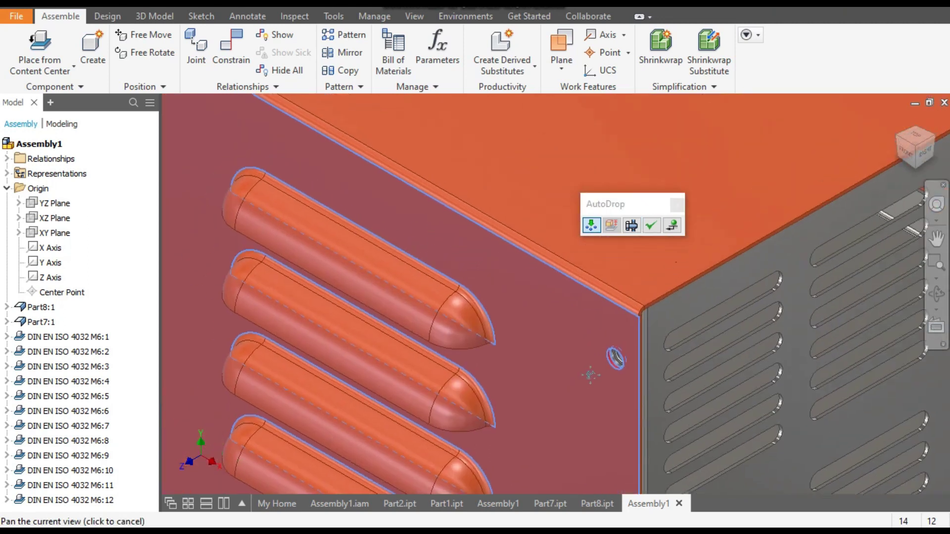
{"action": "scroll", "coordinate": [456, 278], "scroll_direction": "down", "scroll_amount": 4}
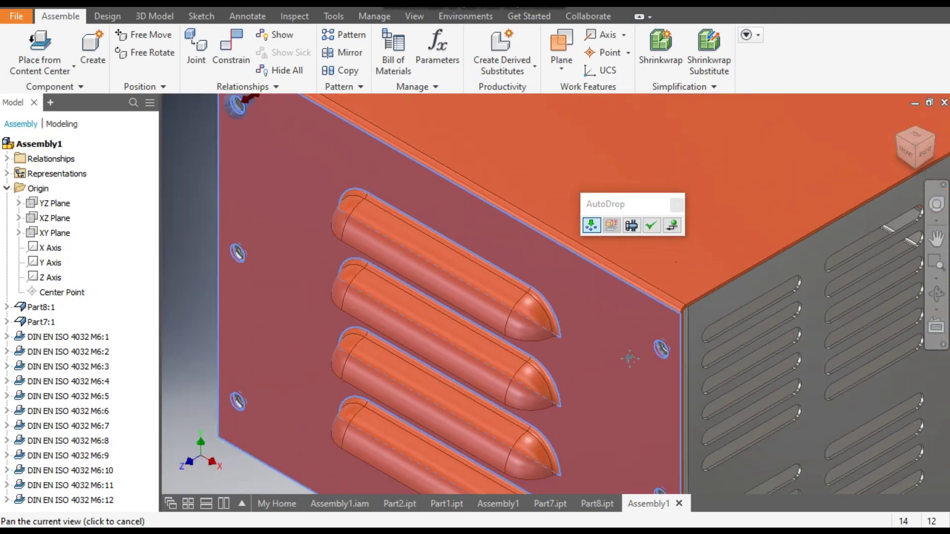
{"action": "left_click", "coordinate": [651, 227]}
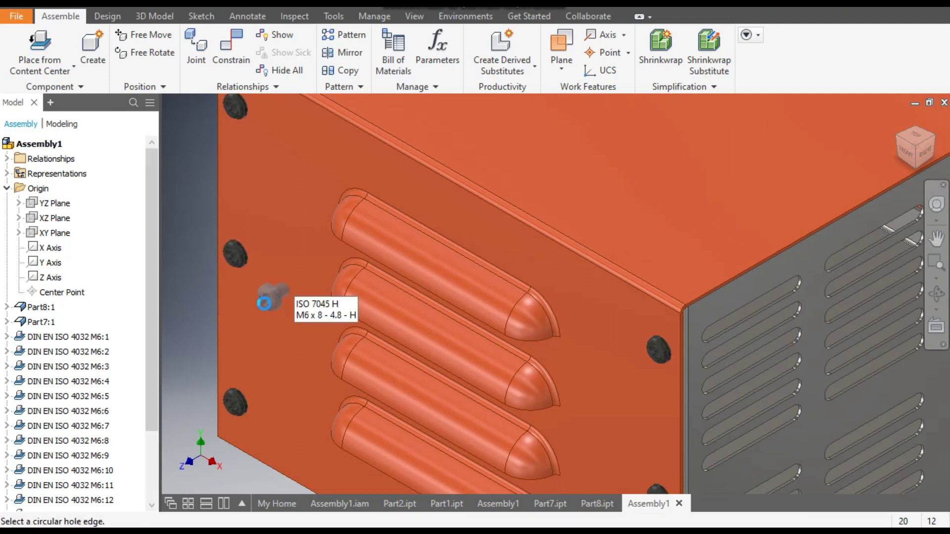
- Insert six more ISO 7045 H M6 x 8 screws with AutoDrop in the holes on the cover's back louvered side, and end placement
{"action": "scroll", "coordinate": [273, 297], "scroll_direction": "down", "scroll_amount": 5}
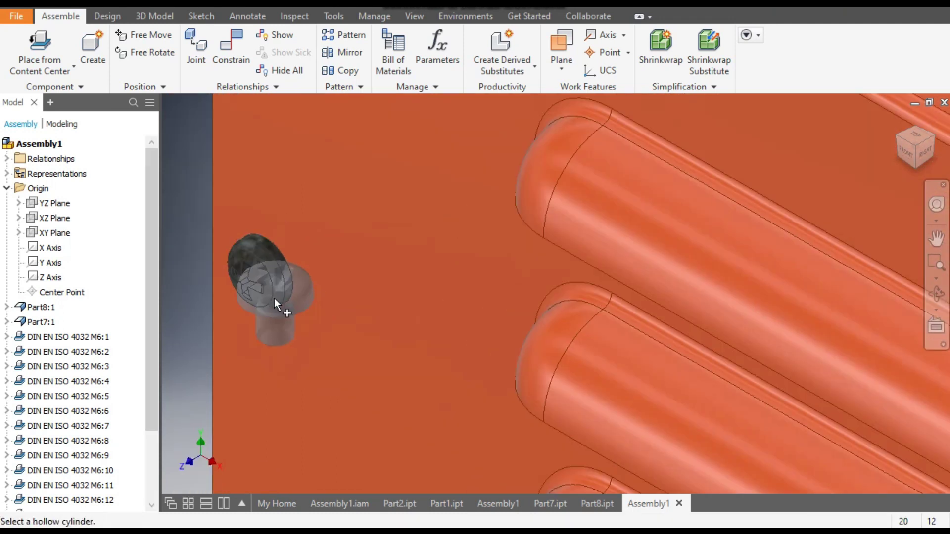
{"action": "scroll", "coordinate": [274, 312], "scroll_direction": "up", "scroll_amount": 5}
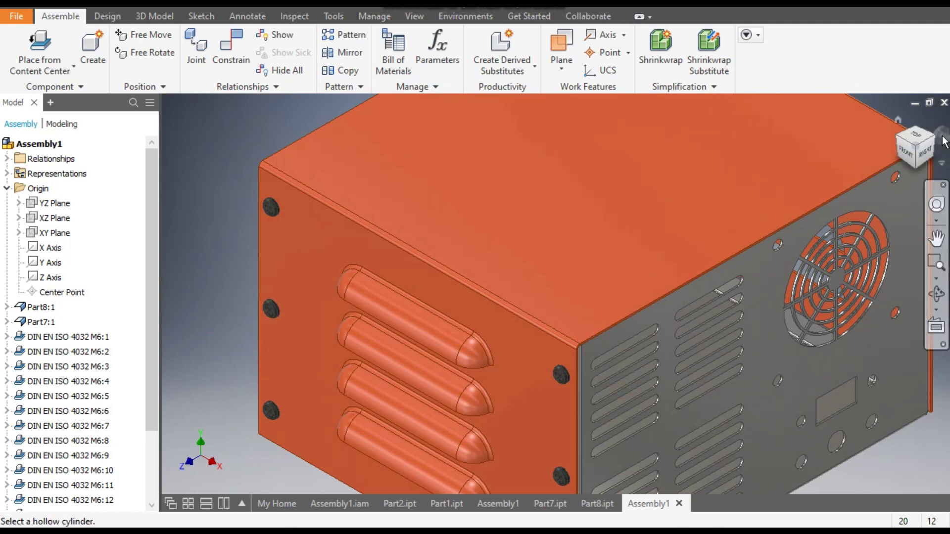
{"action": "left_click", "coordinate": [942, 141]}
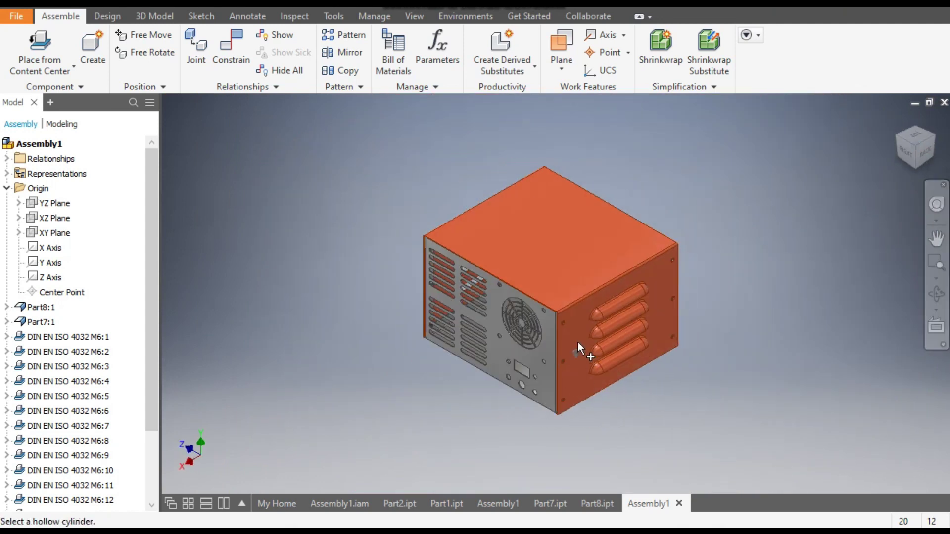
{"action": "scroll", "coordinate": [578, 342], "scroll_direction": "down", "scroll_amount": 8}
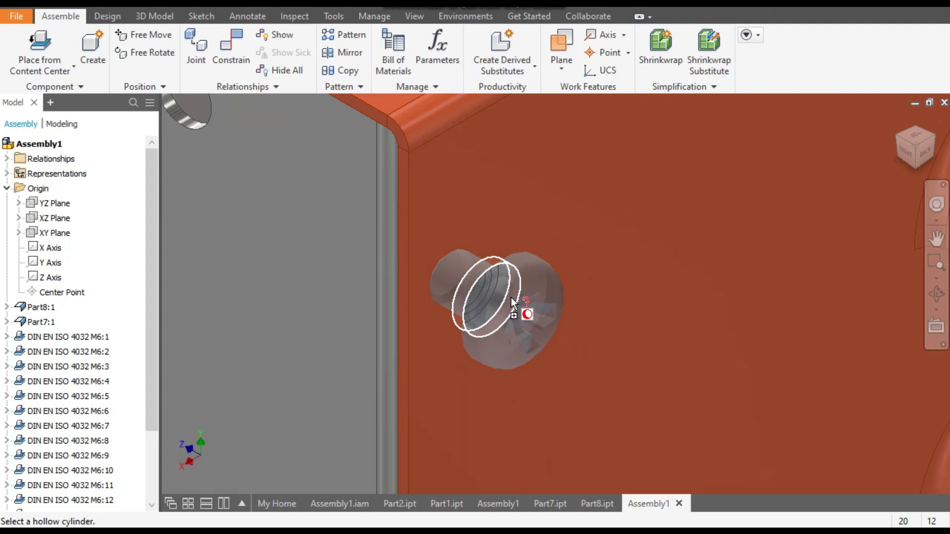
{"action": "left_click", "coordinate": [513, 300]}
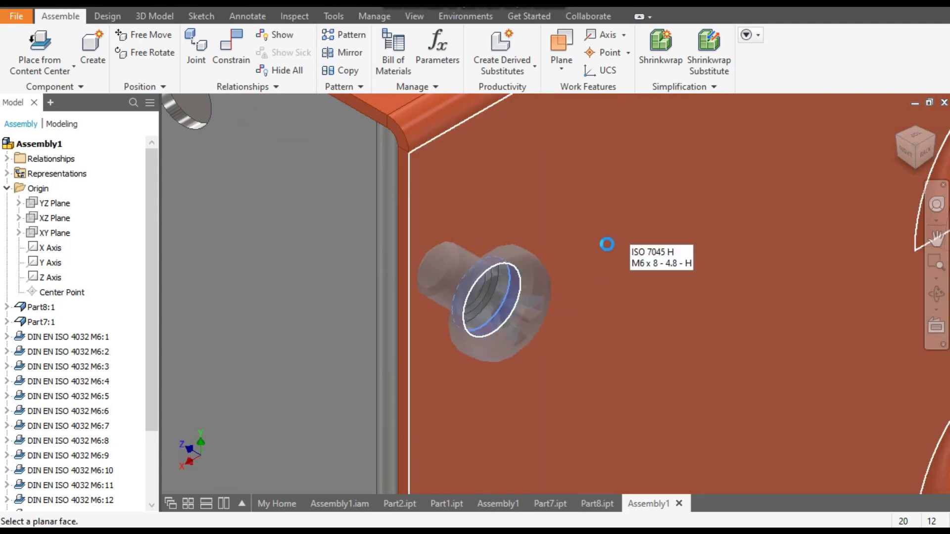
{"action": "left_click", "coordinate": [608, 244]}
{"action": "scroll", "coordinate": [565, 274], "scroll_direction": "up", "scroll_amount": 5}
{"action": "middle_click_drag", "start_coordinate": [571, 289], "coordinate": [405, 227]}
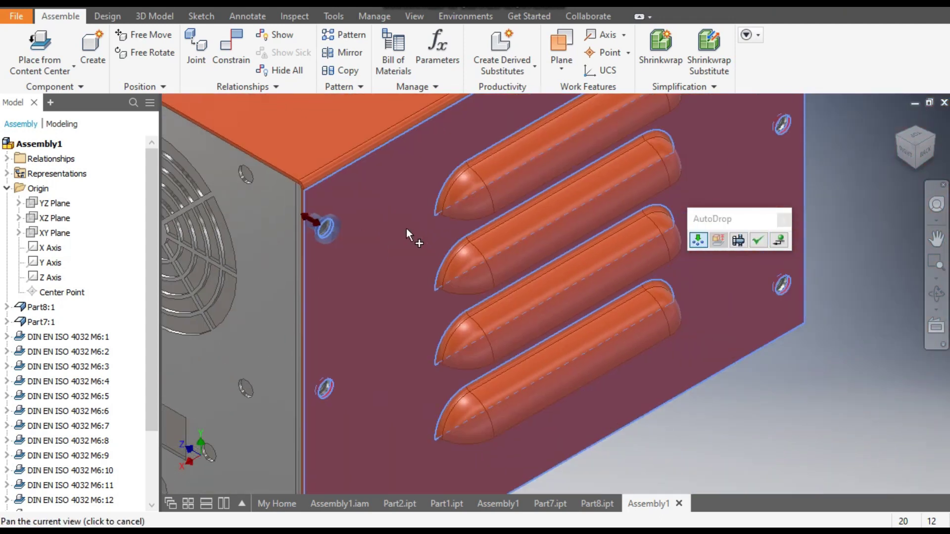
{"action": "left_click", "coordinate": [757, 240]}
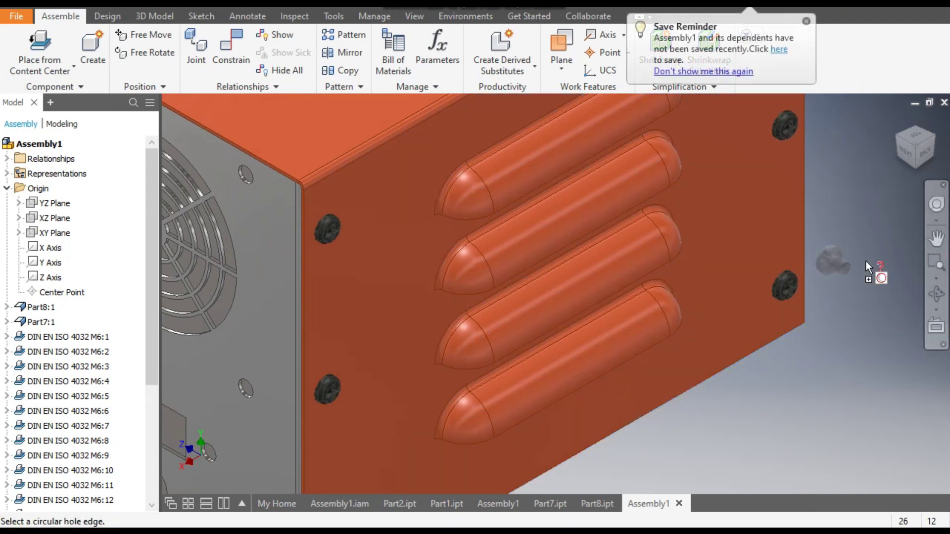
{"action": "key", "text": "Escape"}
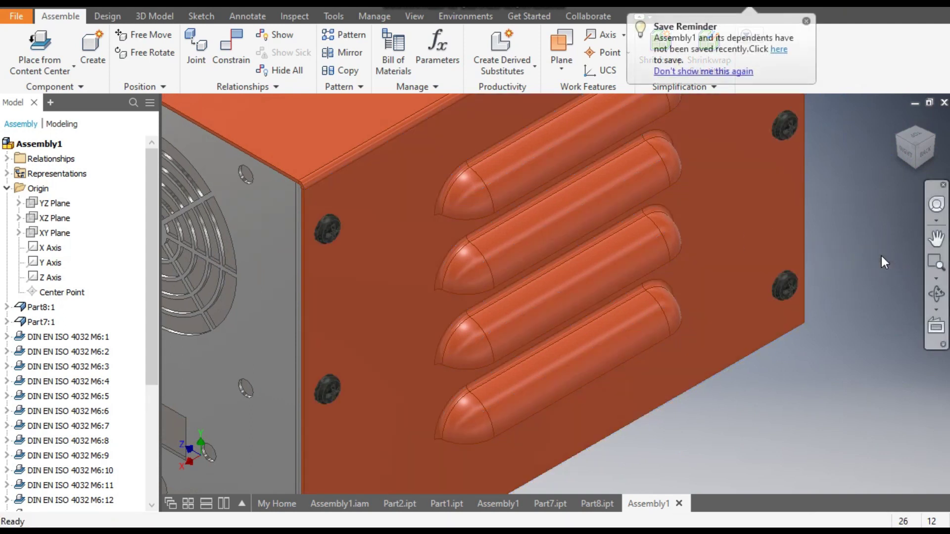
{"action": "middle_click", "coordinate": [881, 256]}
{"action": "middle_click", "coordinate": [881, 256]}
{"action": "left_click_drag", "start_coordinate": [902, 156], "coordinate": [725, 384]}
{"action": "middle_click_drag", "start_coordinate": [725, 385], "coordinate": [726, 384]}
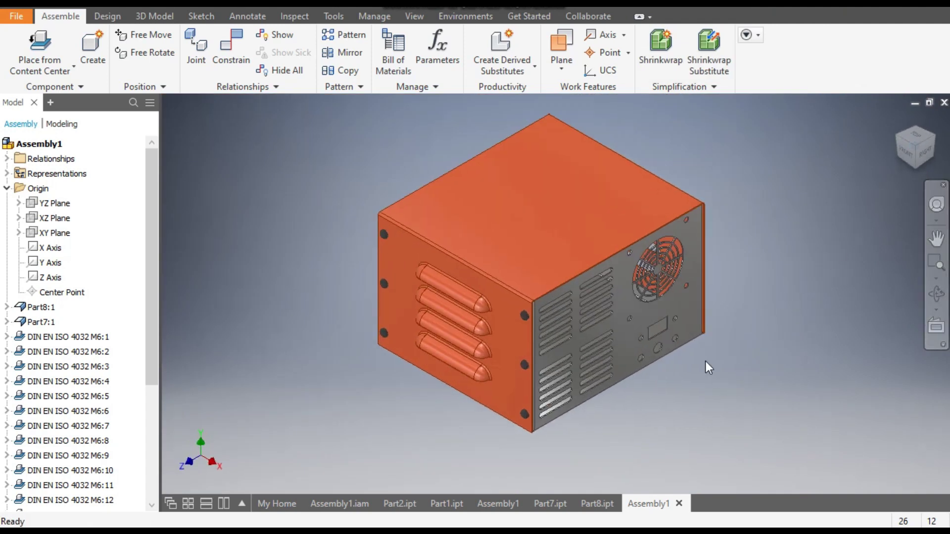